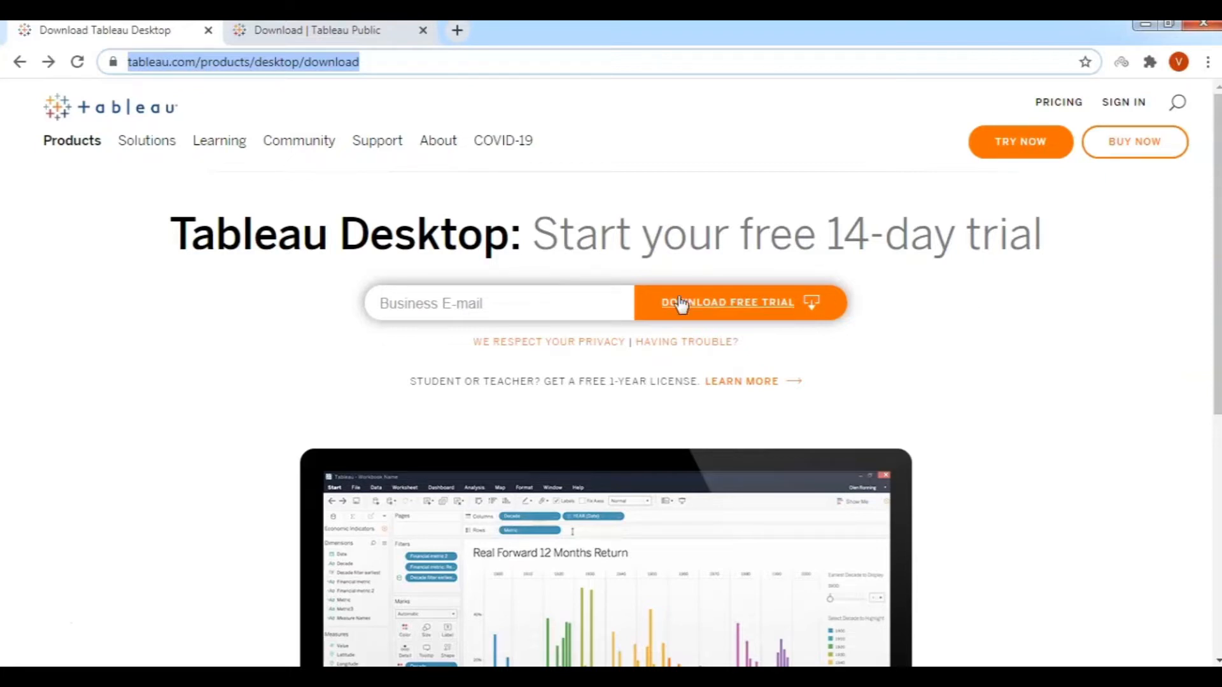
On the Tableau Public page, enter an email address and request the free app download.
{"action": "left_click", "coordinate": [306, 33]}
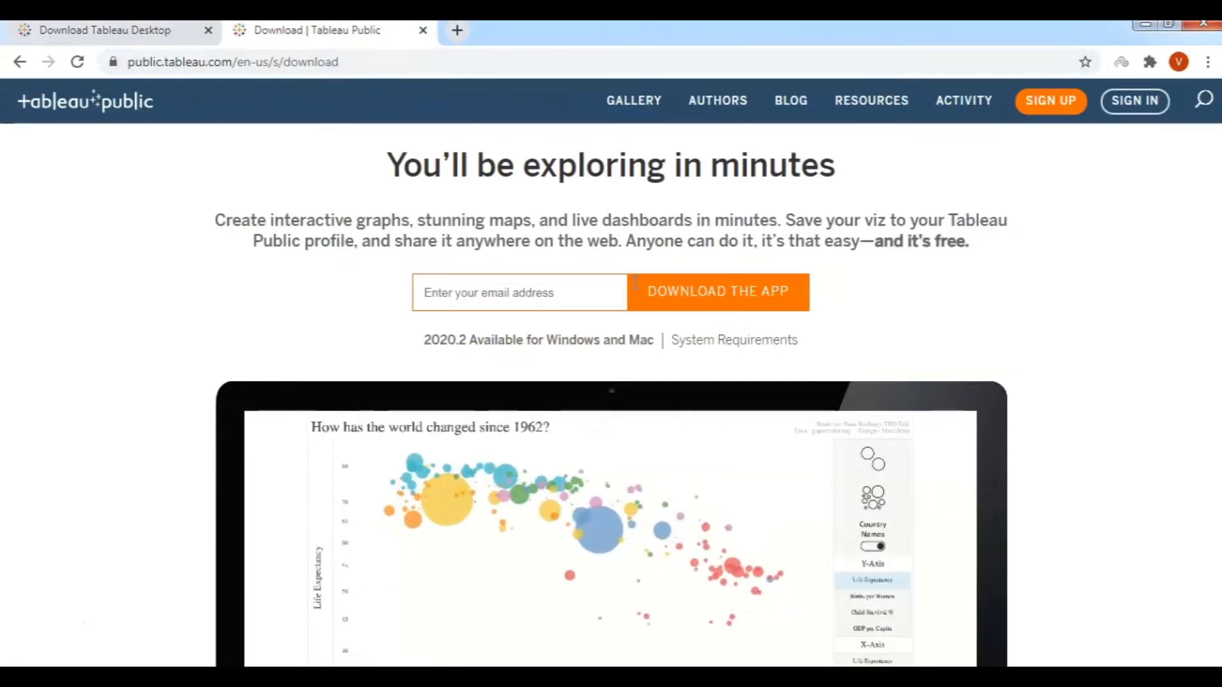
{"action": "left_click", "coordinate": [506, 291]}
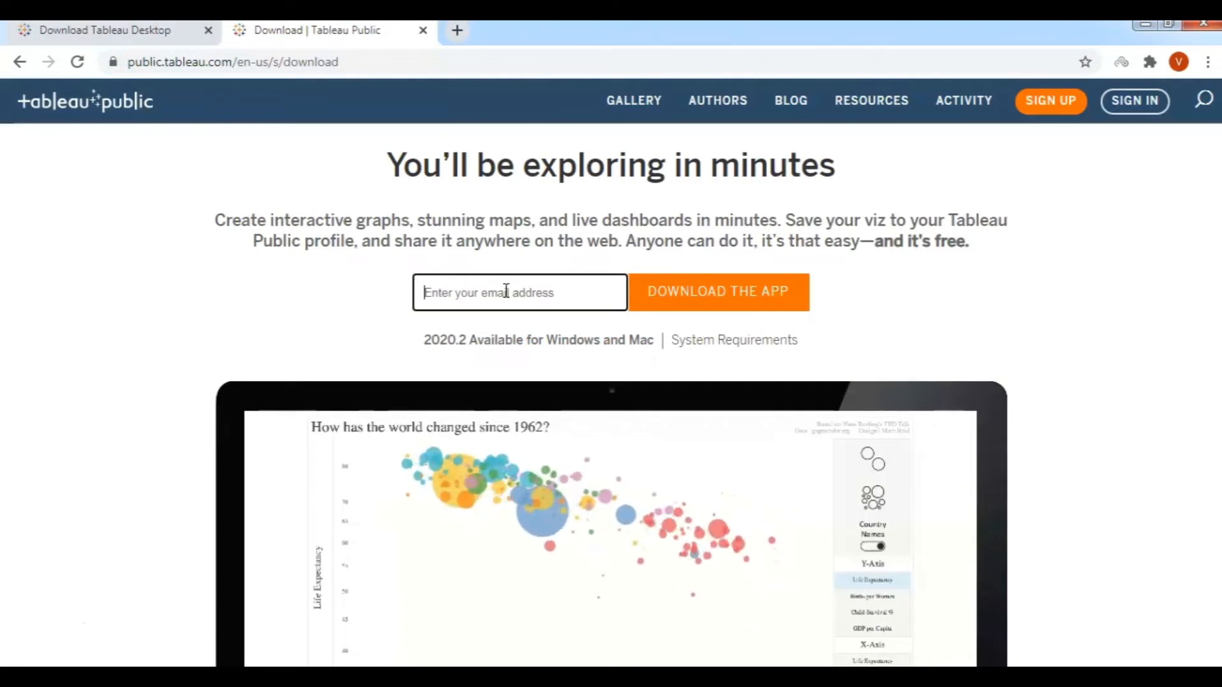
{"action": "type", "text": "••••••••"}
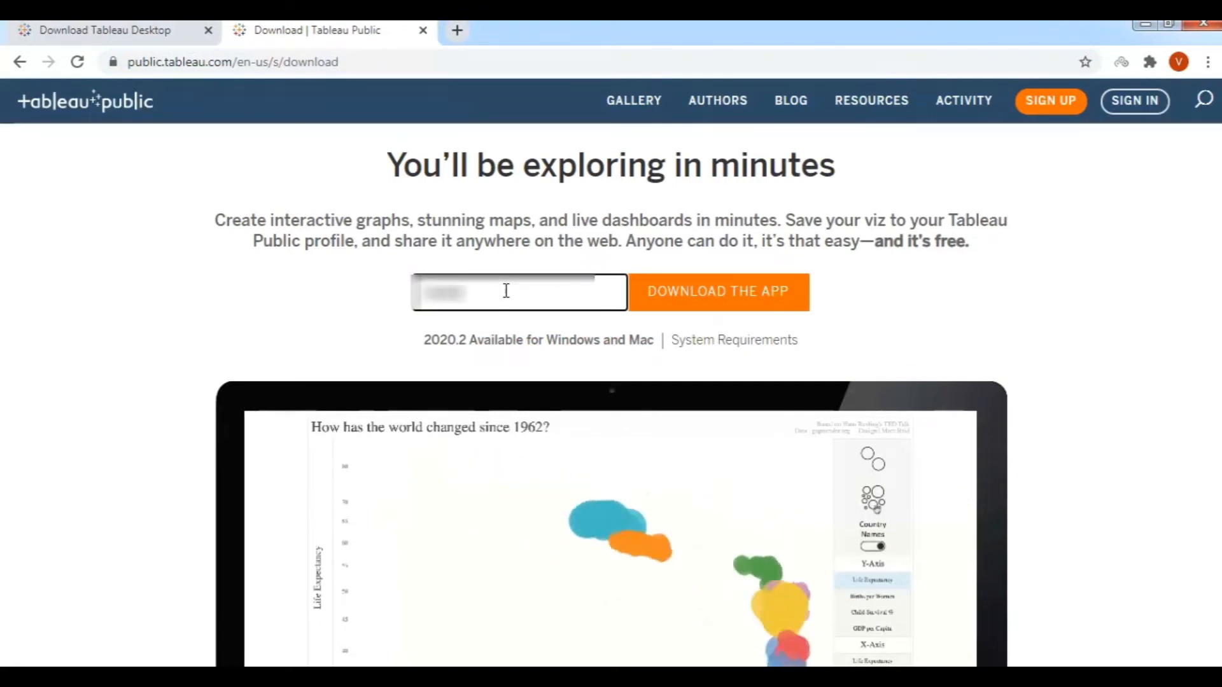
{"action": "type", "text": "••••••••••••"}
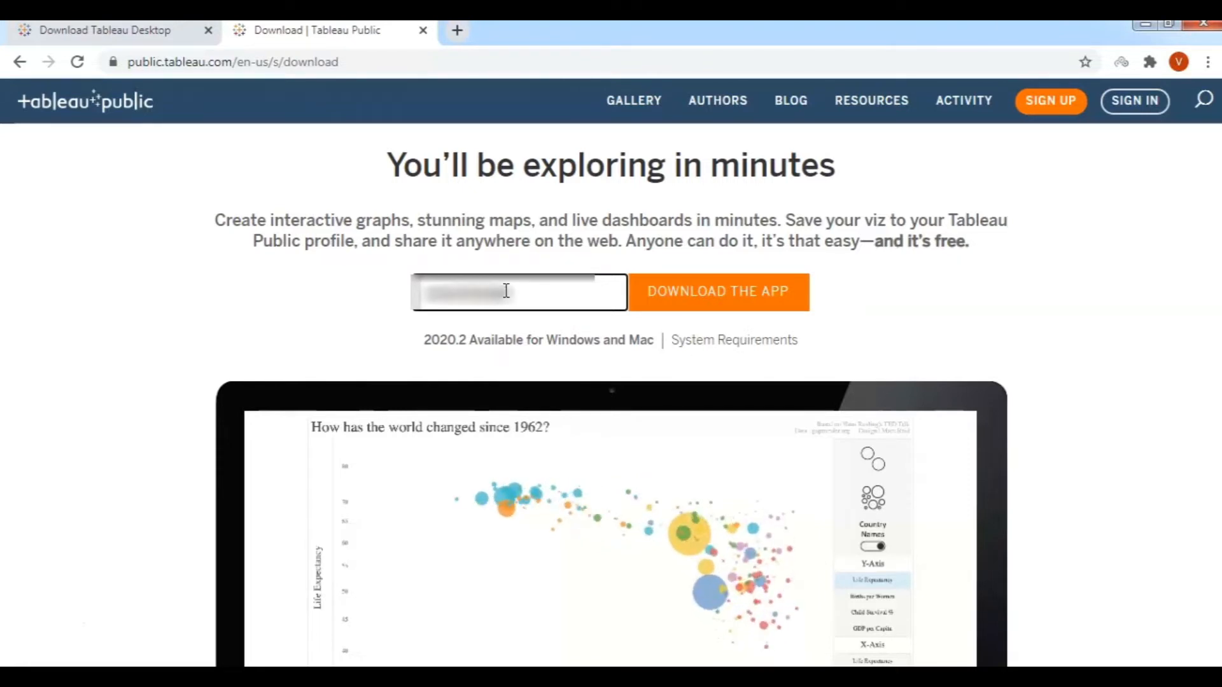
{"action": "type", "text": "•••"}
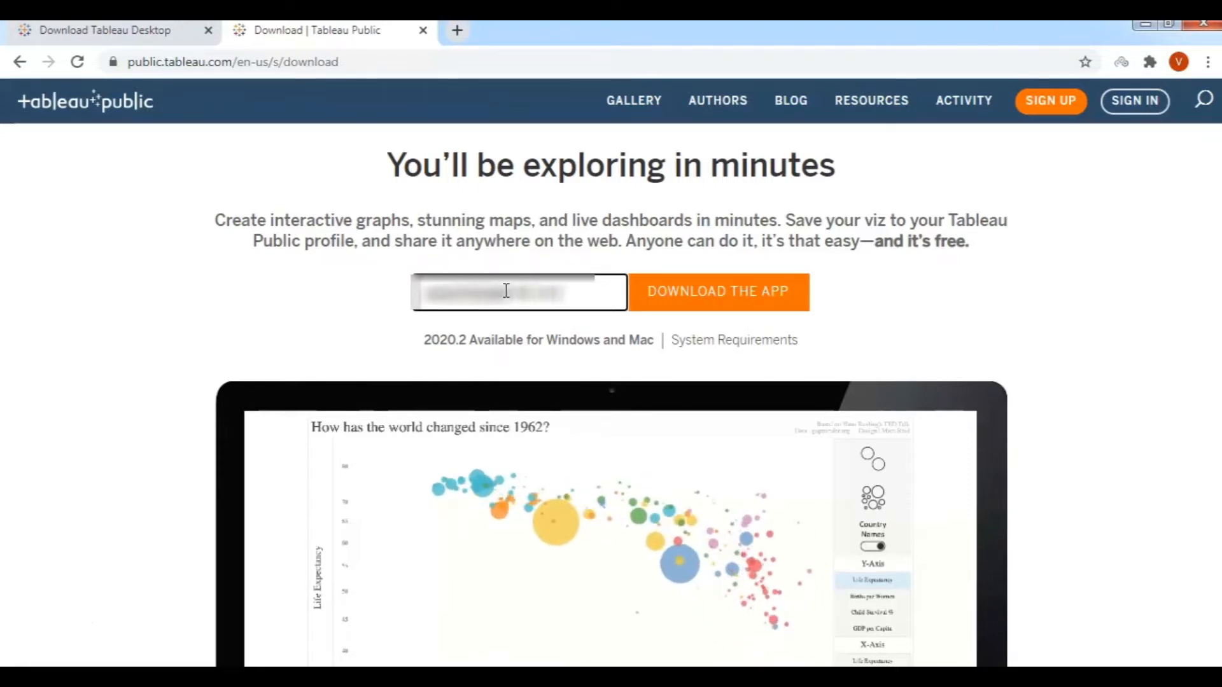
{"action": "left_click", "coordinate": [727, 294]}
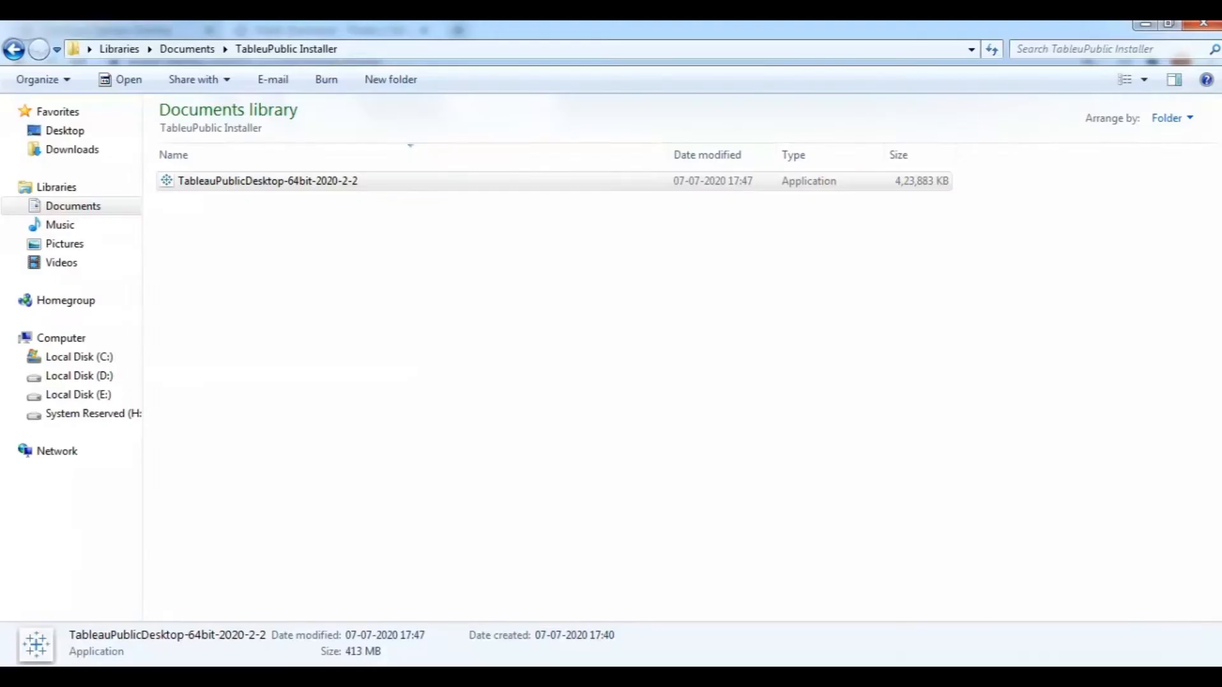
Run the TableauPublicDesktop installer, accept the license, opt out of usage data, and install.
{"action": "double_click", "coordinate": [285, 184]}
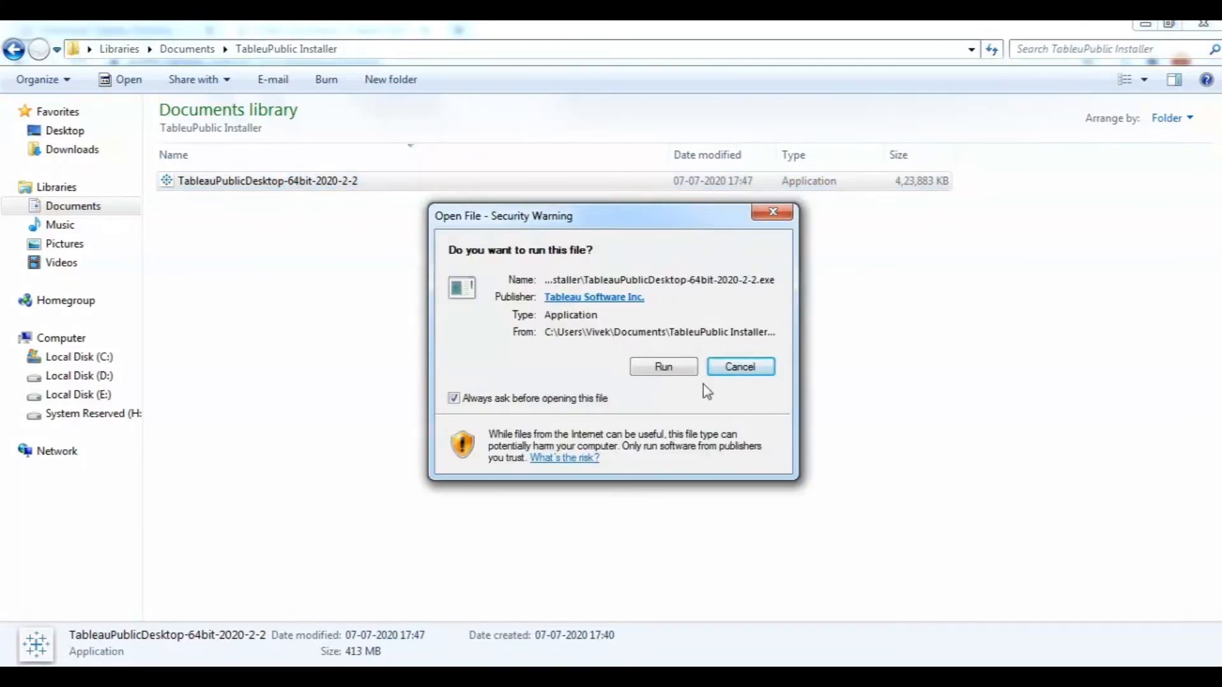
{"action": "left_click", "coordinate": [662, 369]}
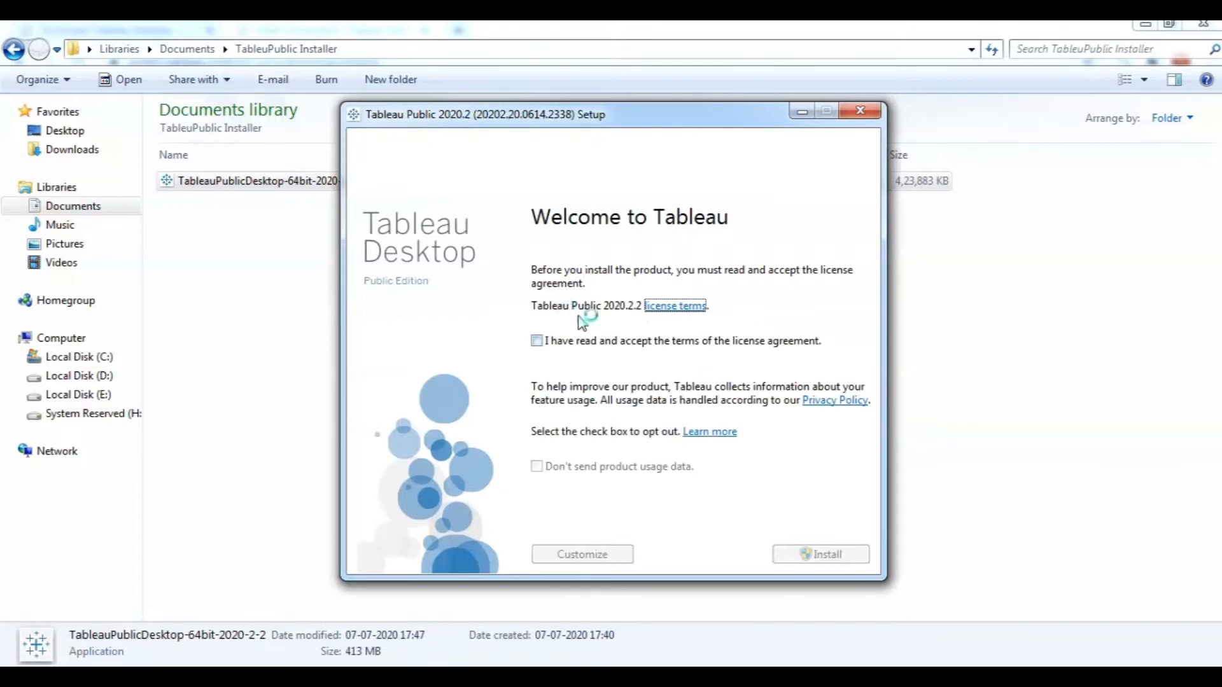
{"action": "left_click", "coordinate": [538, 342]}
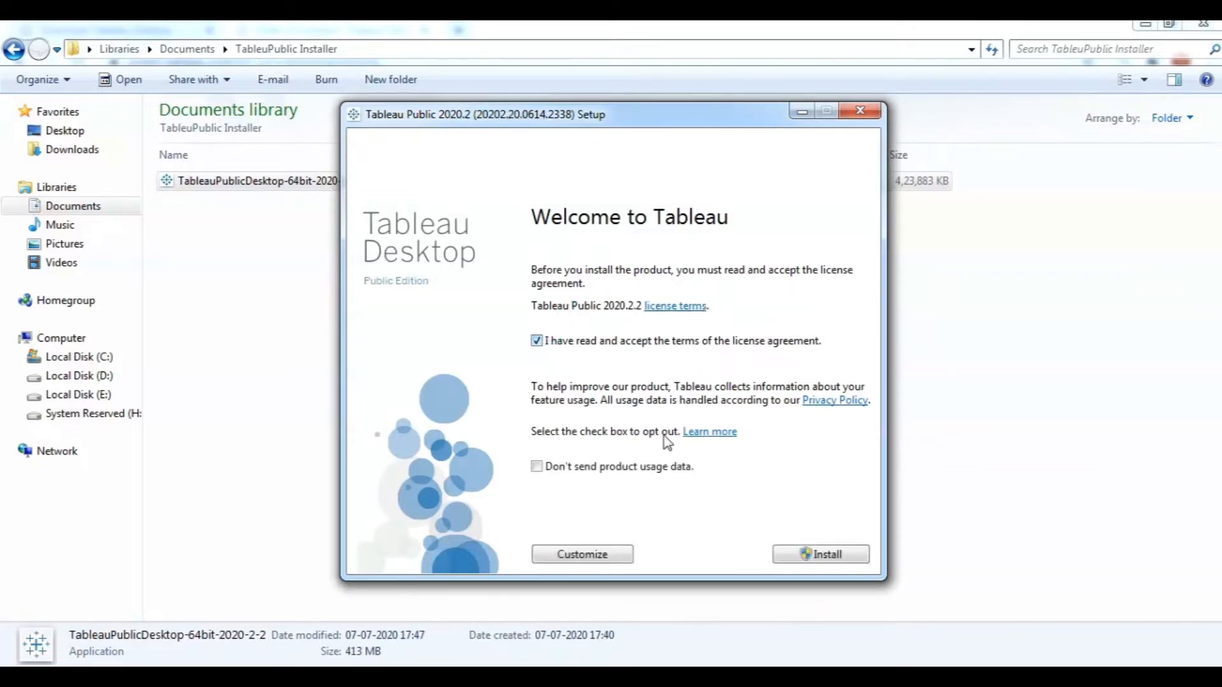
{"action": "left_click", "coordinate": [540, 468]}
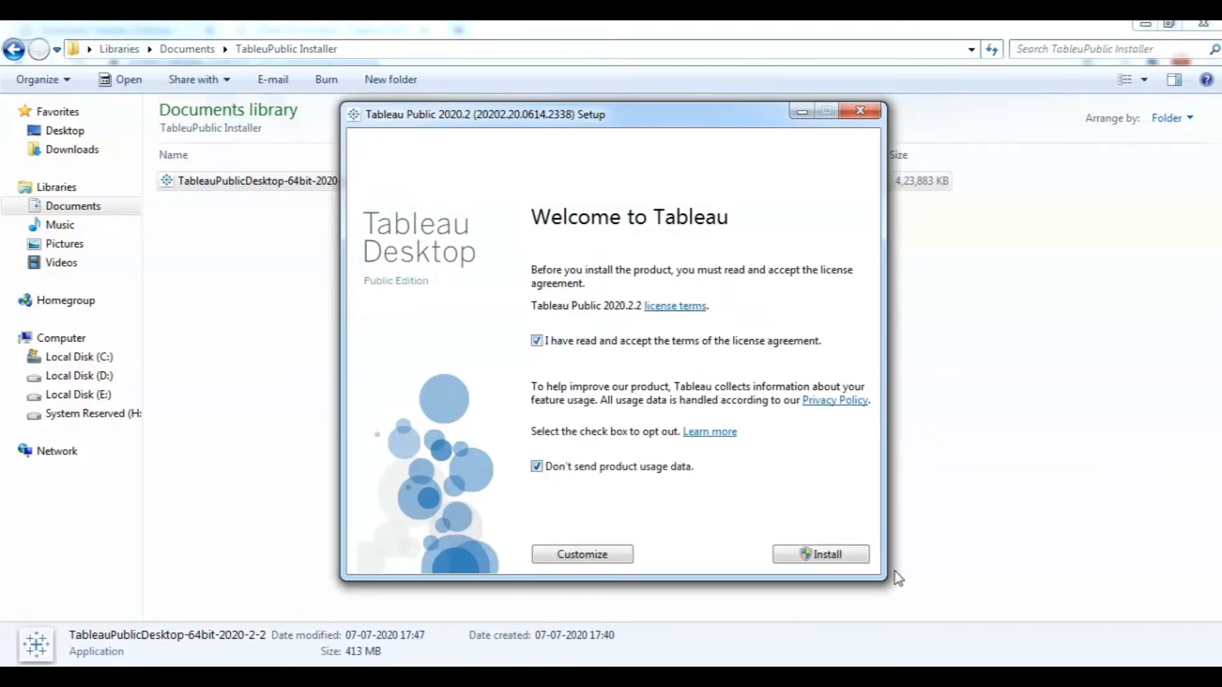
{"action": "left_click", "coordinate": [821, 556]}
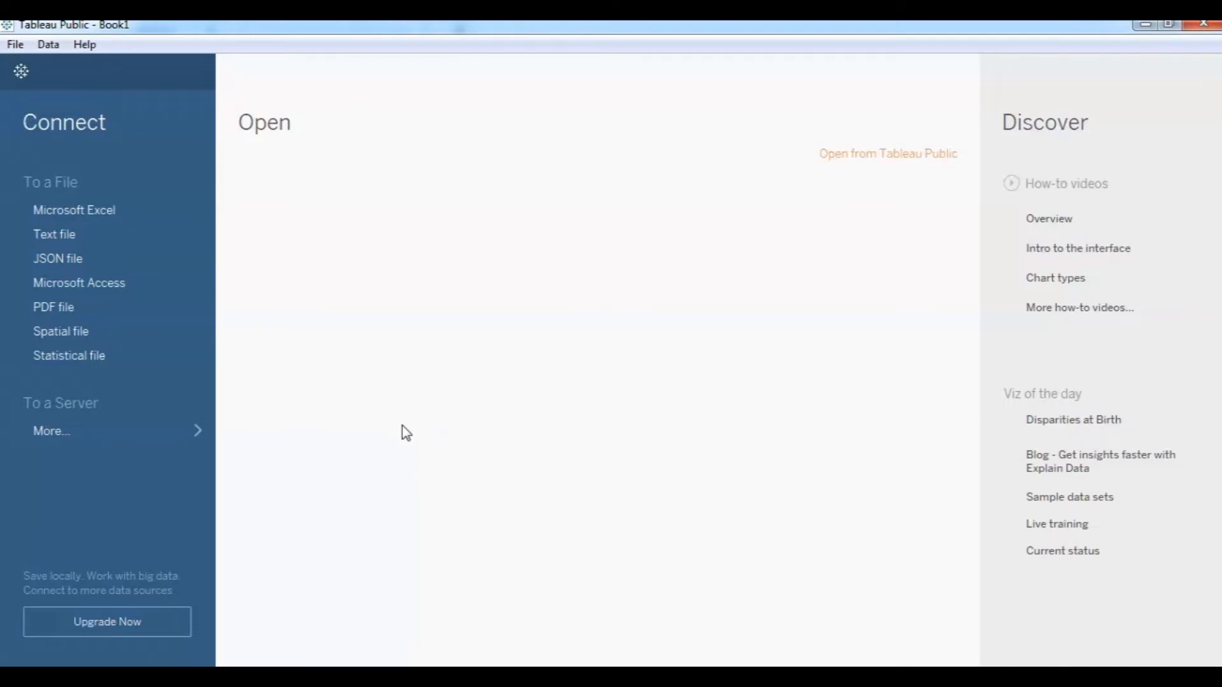
Open the Tableau Public sign-up form and enter the profile name and email address.
{"action": "left_click", "coordinate": [252, 678]}
{"action": "left_click", "coordinate": [373, 615]}
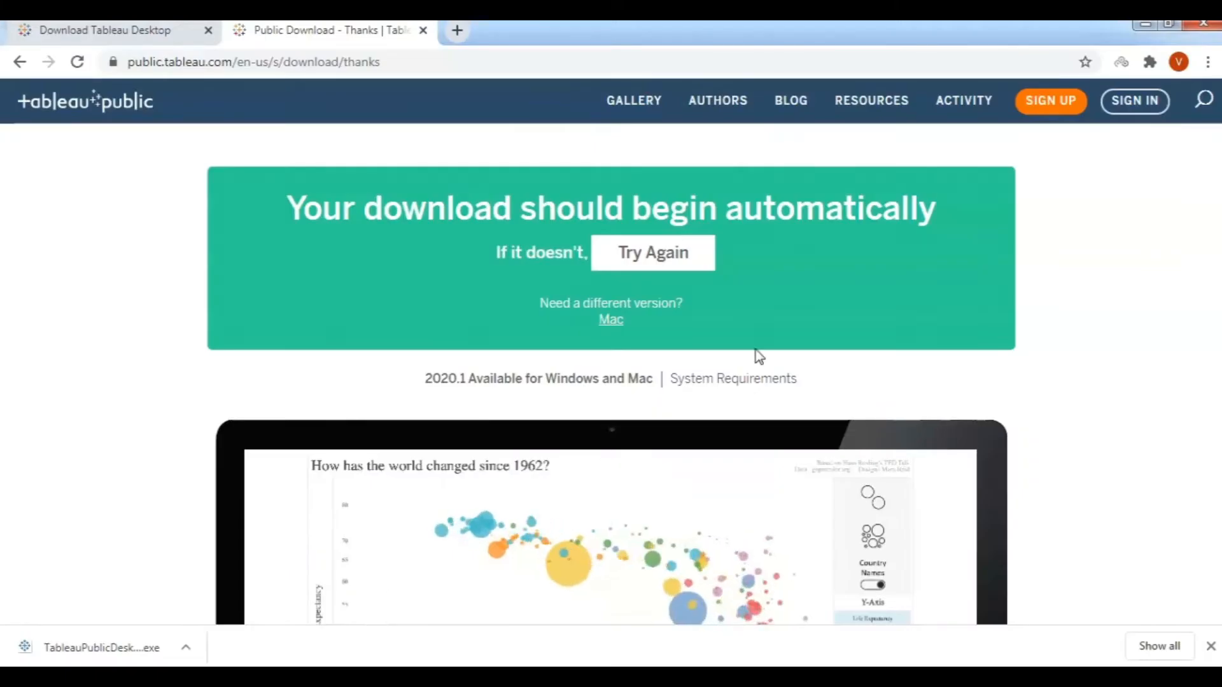
{"action": "left_click", "coordinate": [1052, 102]}
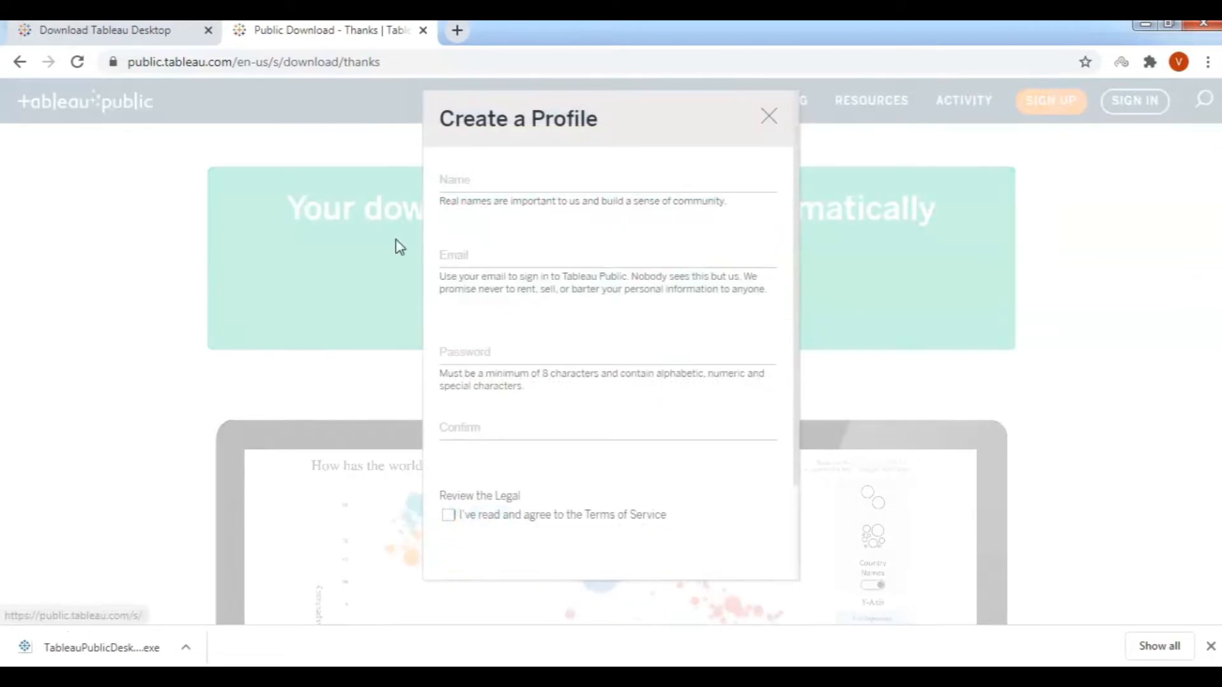
{"action": "left_click", "coordinate": [478, 180]}
{"action": "type", "text": "Vivek"}
{"action": "key", "text": "Tab"}
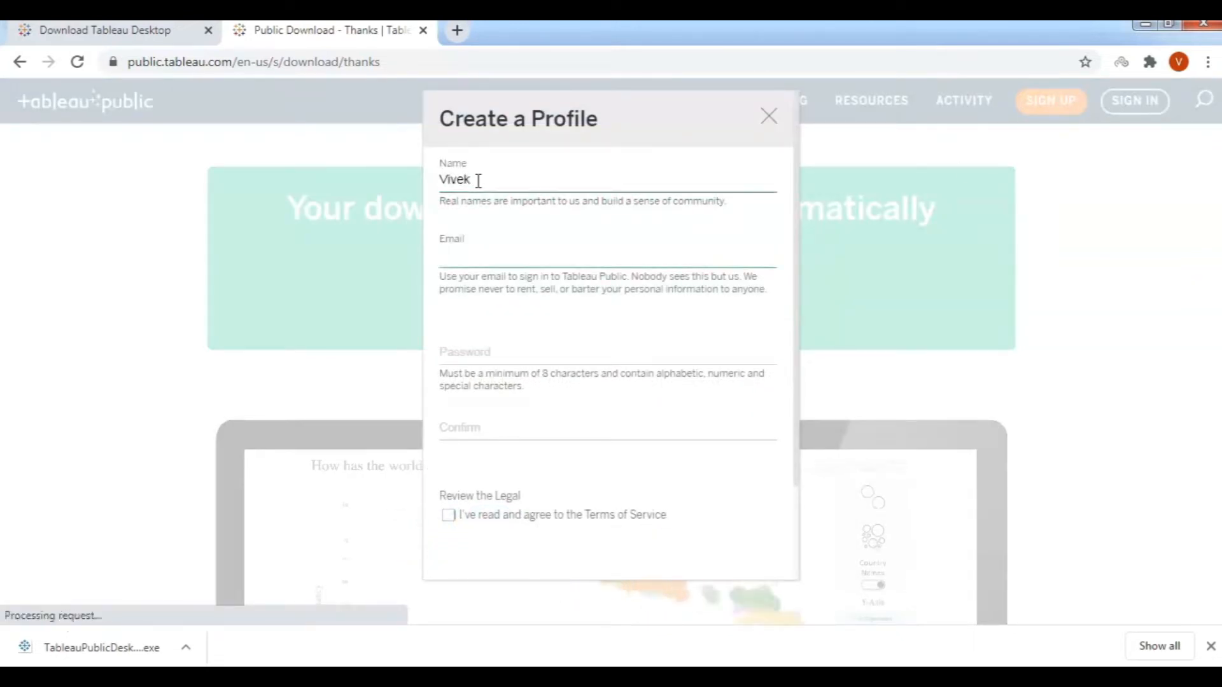
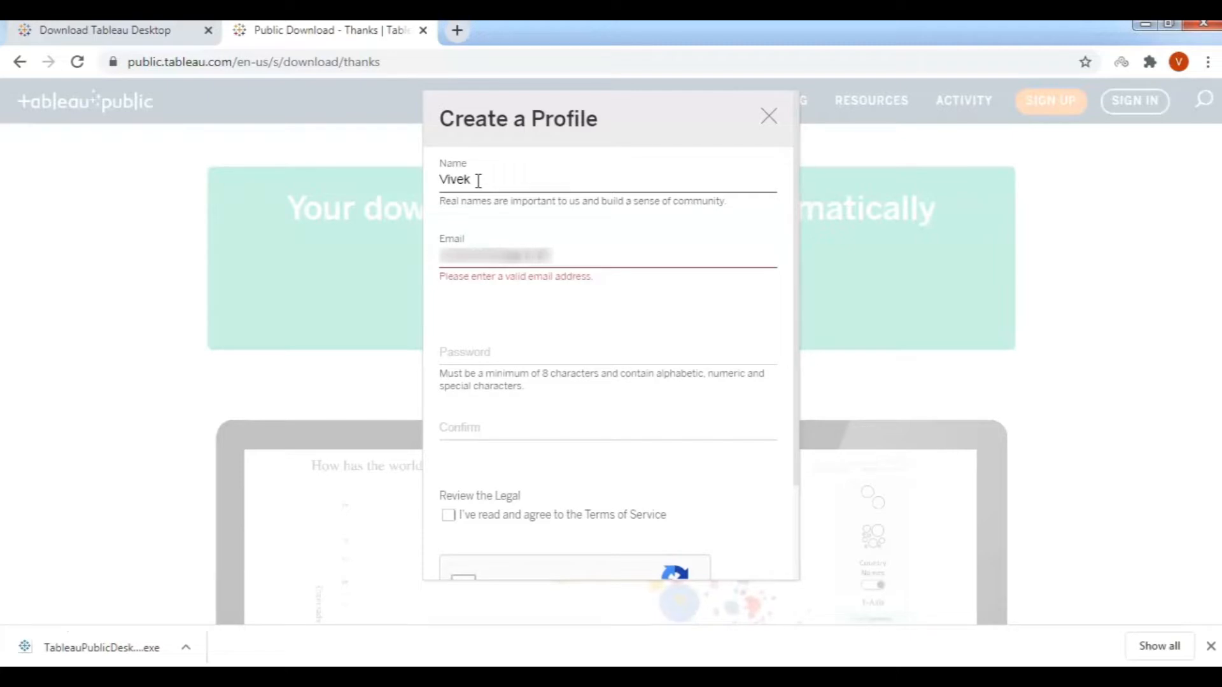
Set and confirm the password, accept the Terms and reCAPTCHA, and create the profile.
{"action": "key", "text": "Tab"}
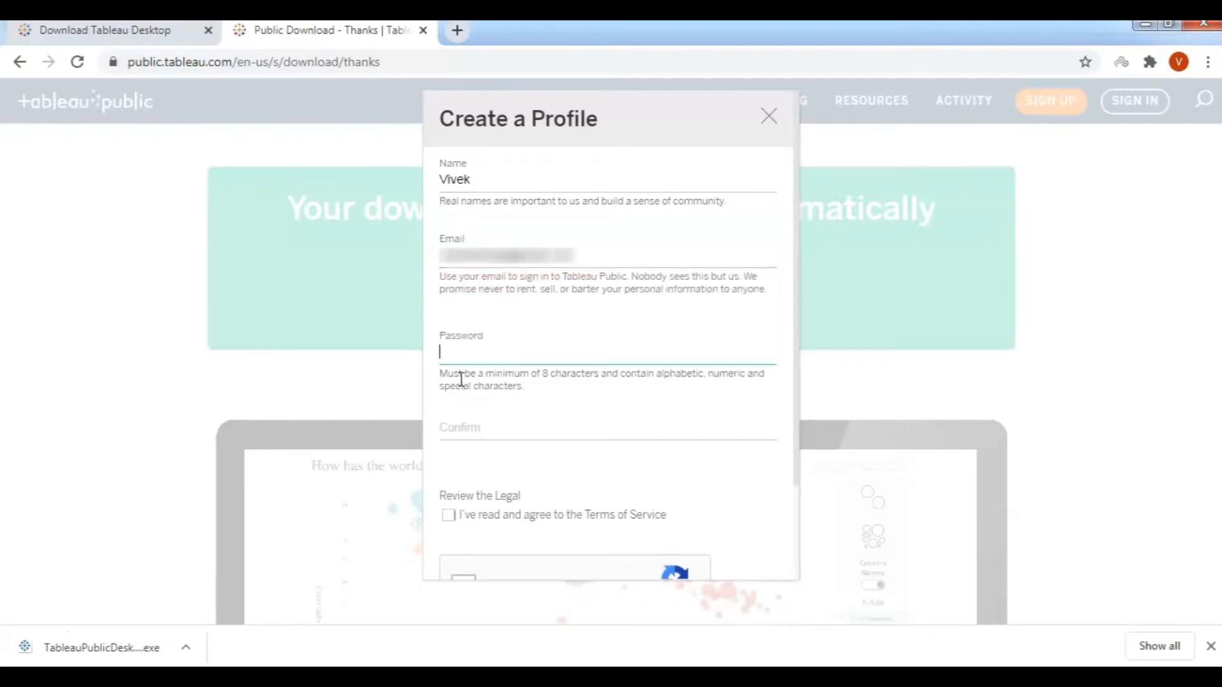
{"action": "type", "text": "•••••••"}
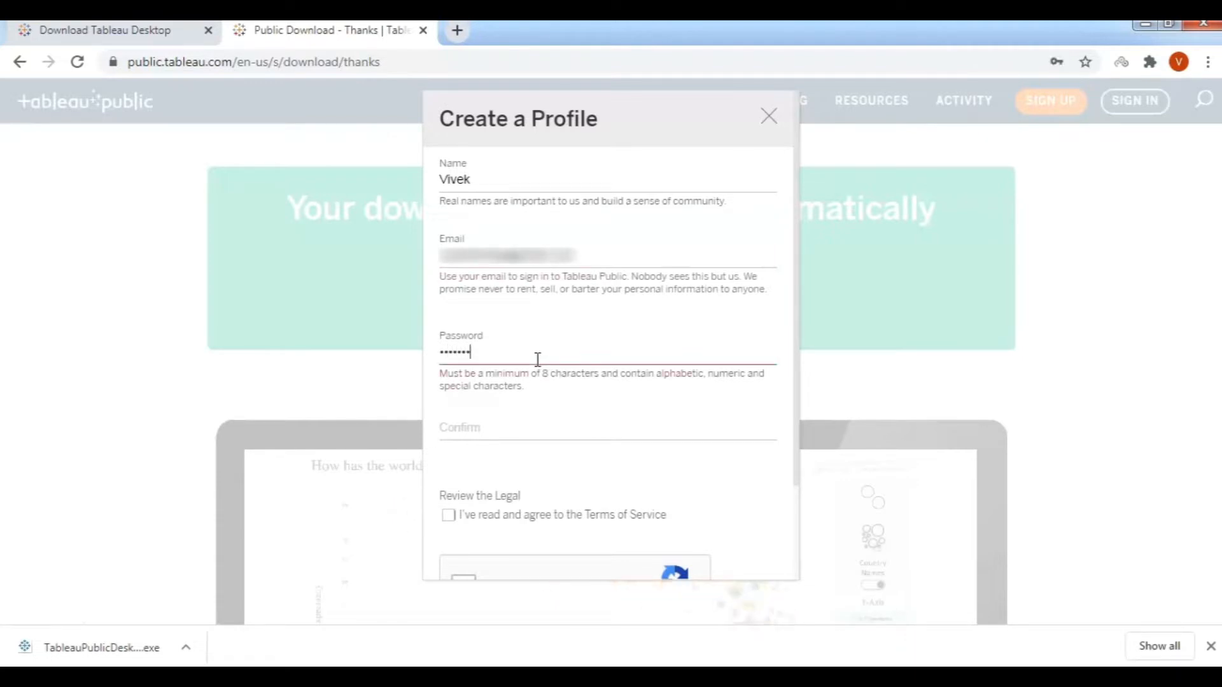
{"action": "type", "text": "••••"}
{"action": "left_click", "coordinate": [541, 418]}
{"action": "type", "text": "•••"}
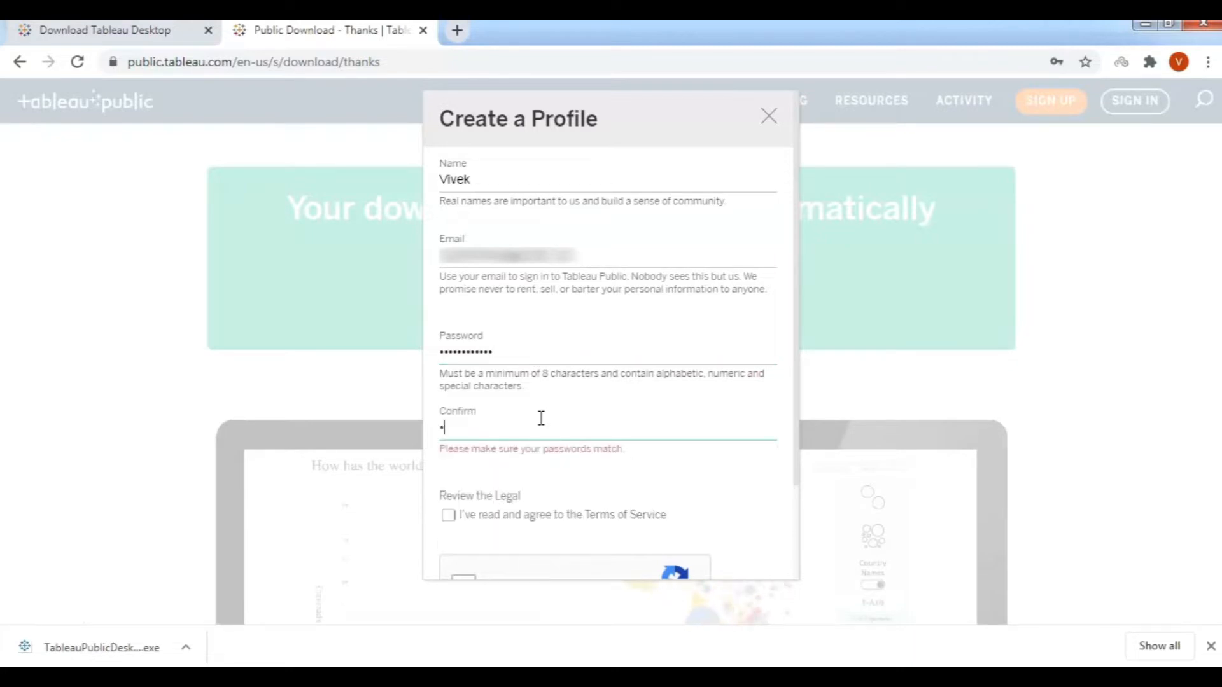
{"action": "type", "text": "••••••"}
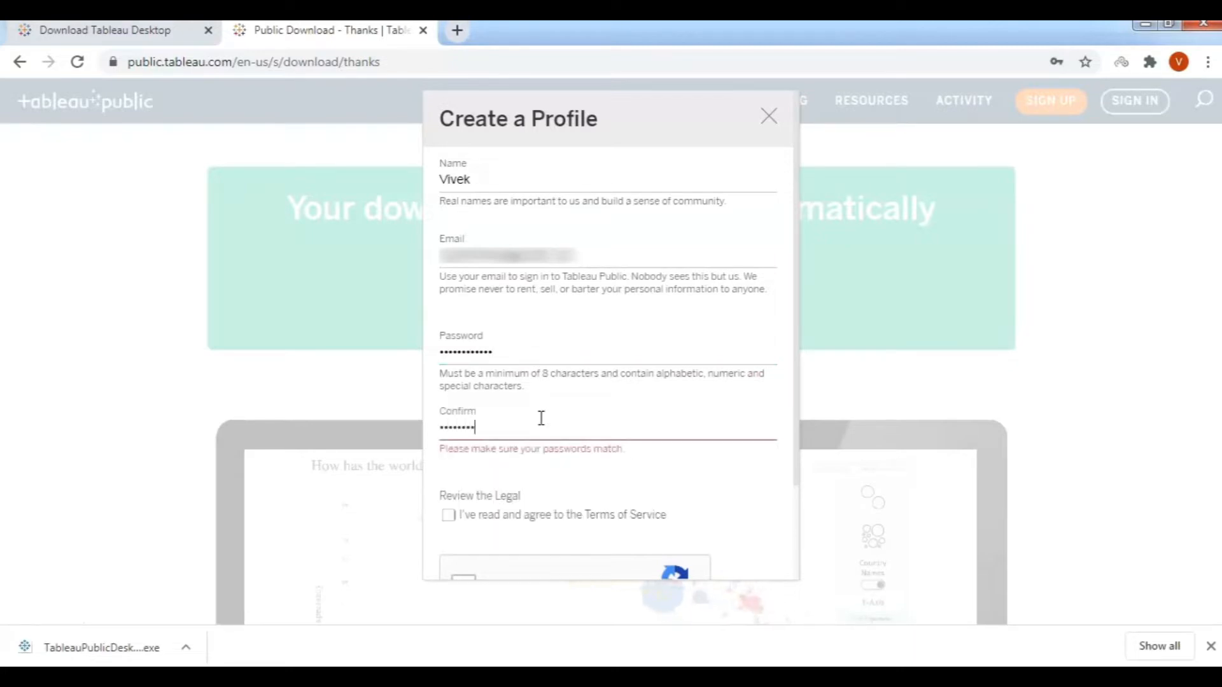
{"action": "type", "text": "•••"}
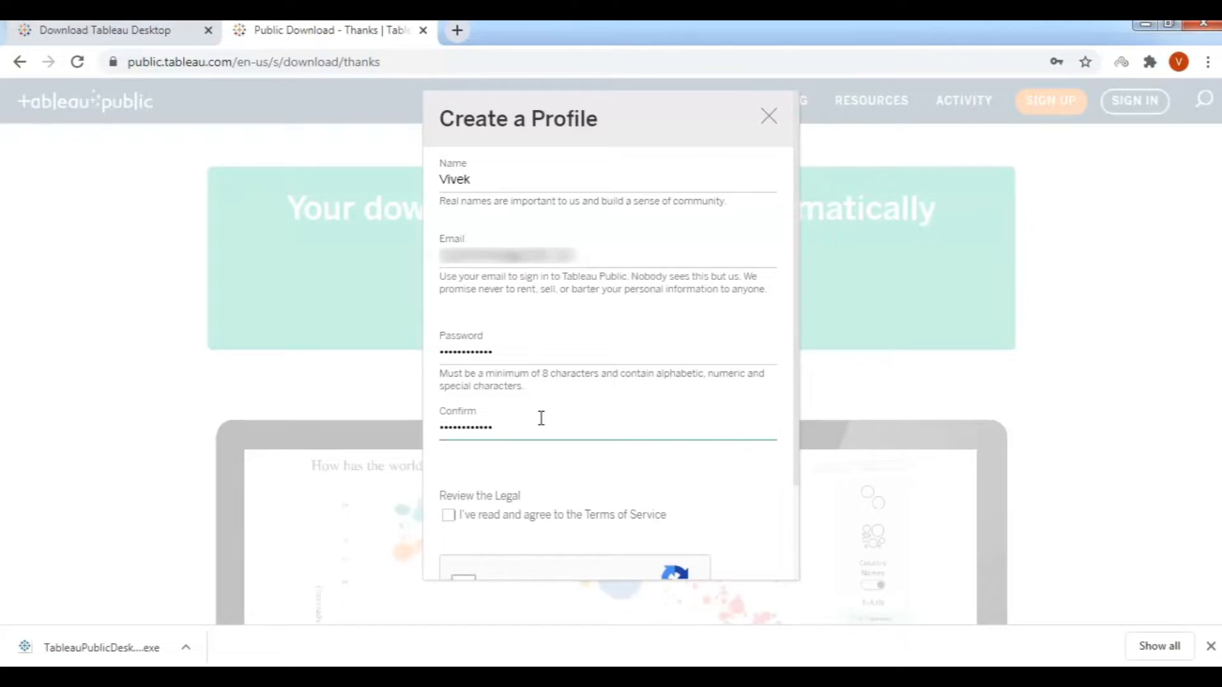
{"action": "scroll", "coordinate": [541, 417], "scroll_direction": "down", "scroll_amount": 1}
{"action": "scroll", "coordinate": [541, 417], "scroll_direction": "down", "scroll_amount": 2}
{"action": "left_click", "coordinate": [448, 399]}
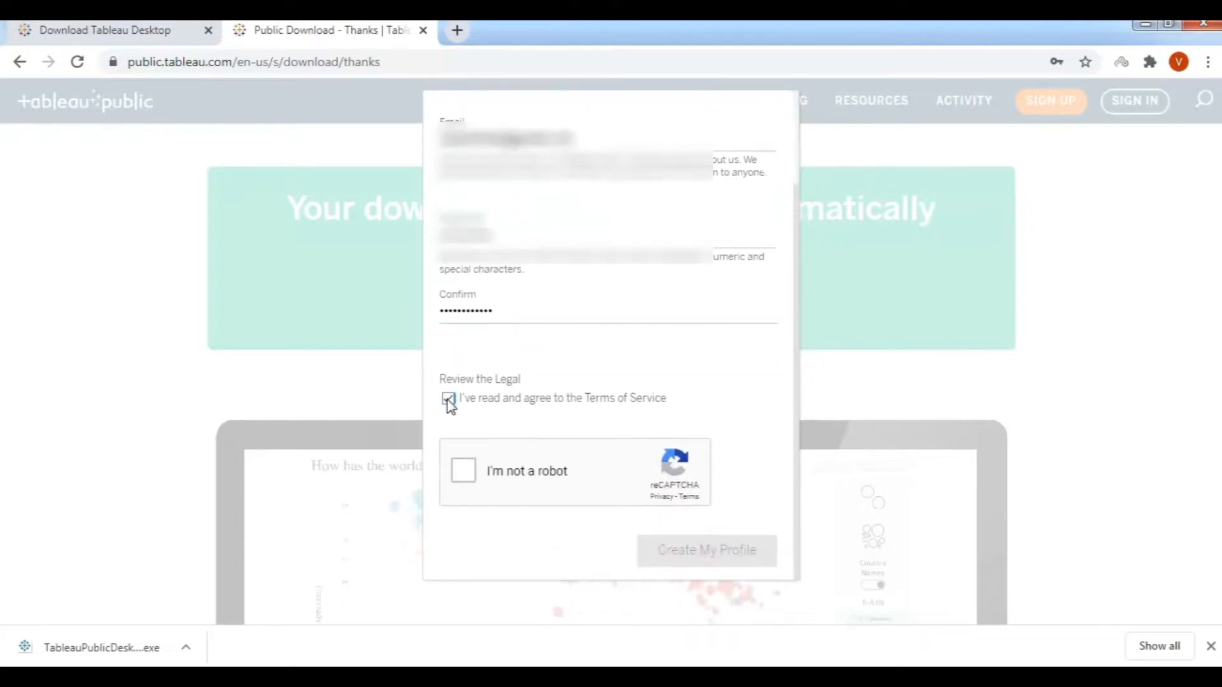
{"action": "left_click", "coordinate": [465, 470]}
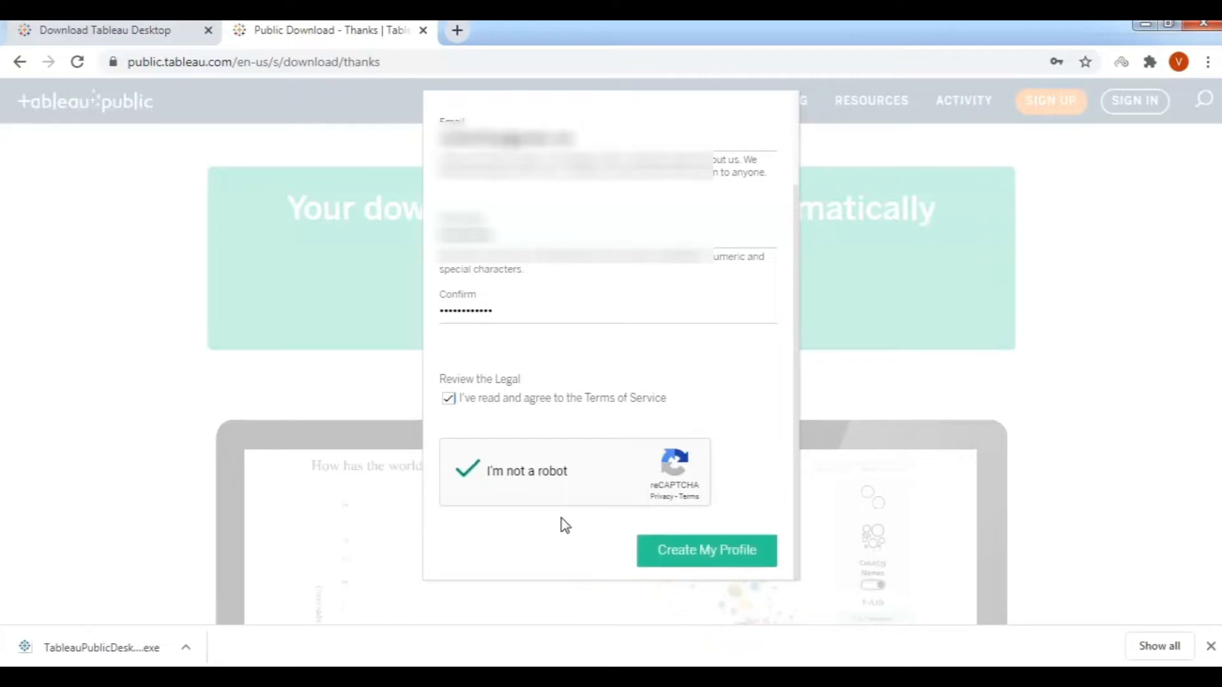
{"action": "left_click", "coordinate": [685, 546]}
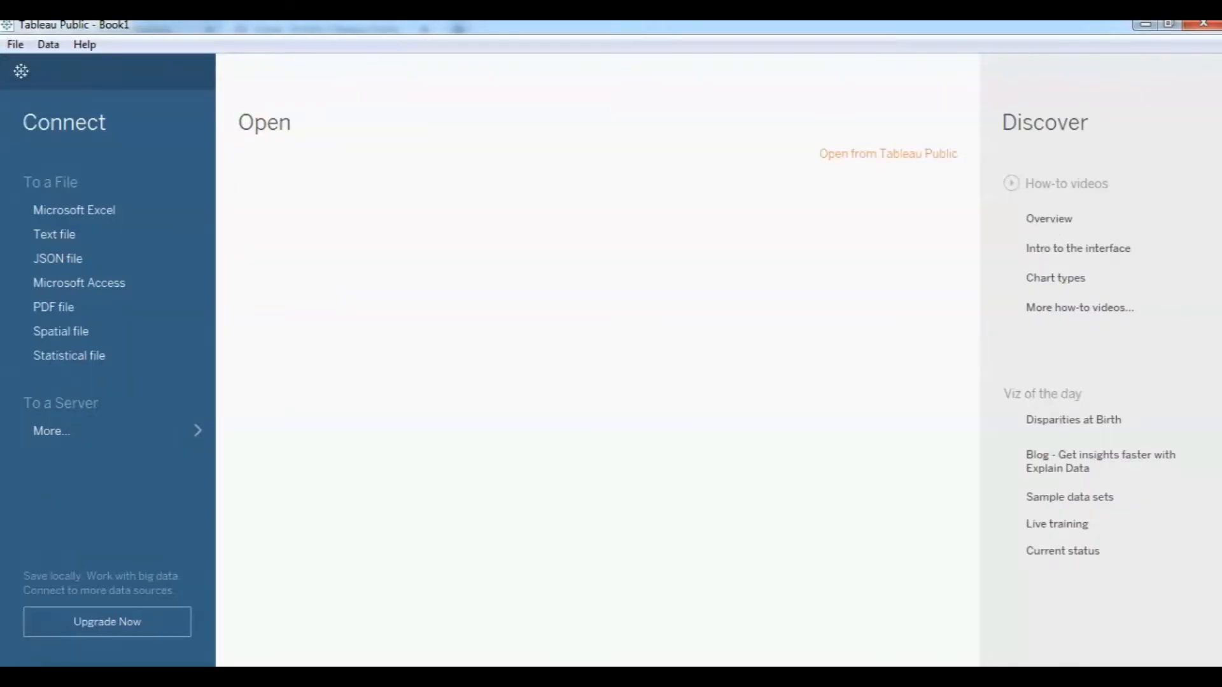
Connect to the Sample Excel workbook as the data source.
{"action": "left_click", "coordinate": [74, 211]}
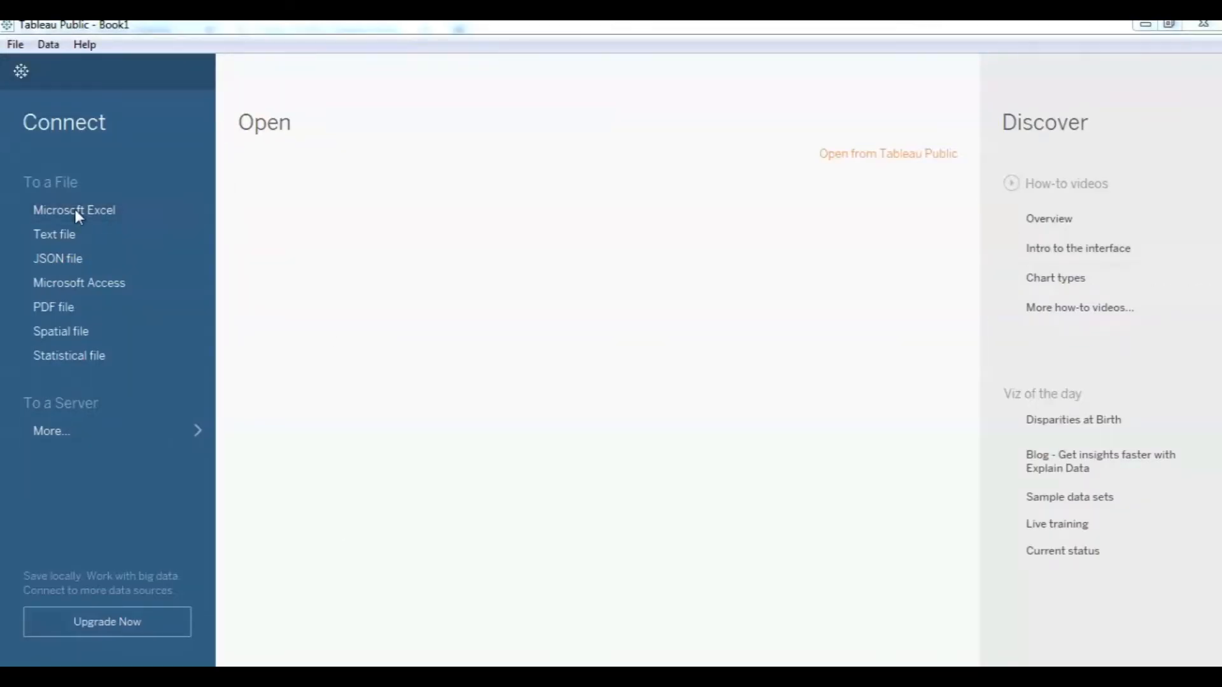
{"action": "left_click", "coordinate": [349, 310]}
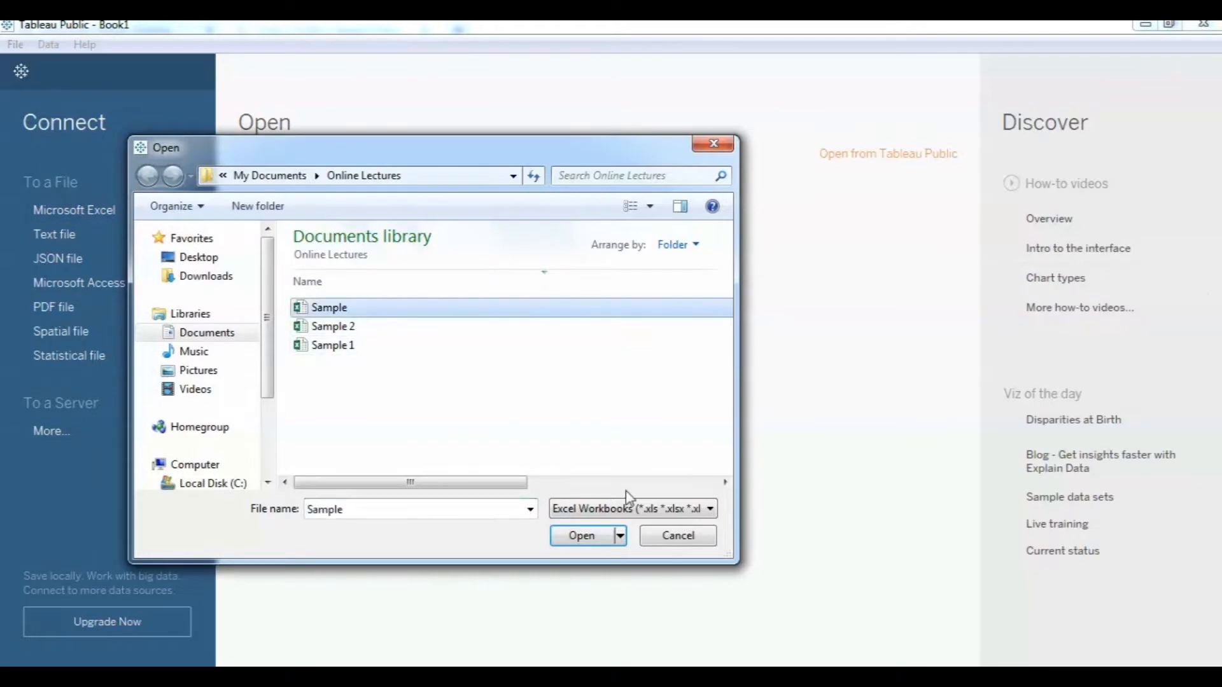
{"action": "left_click", "coordinate": [592, 535]}
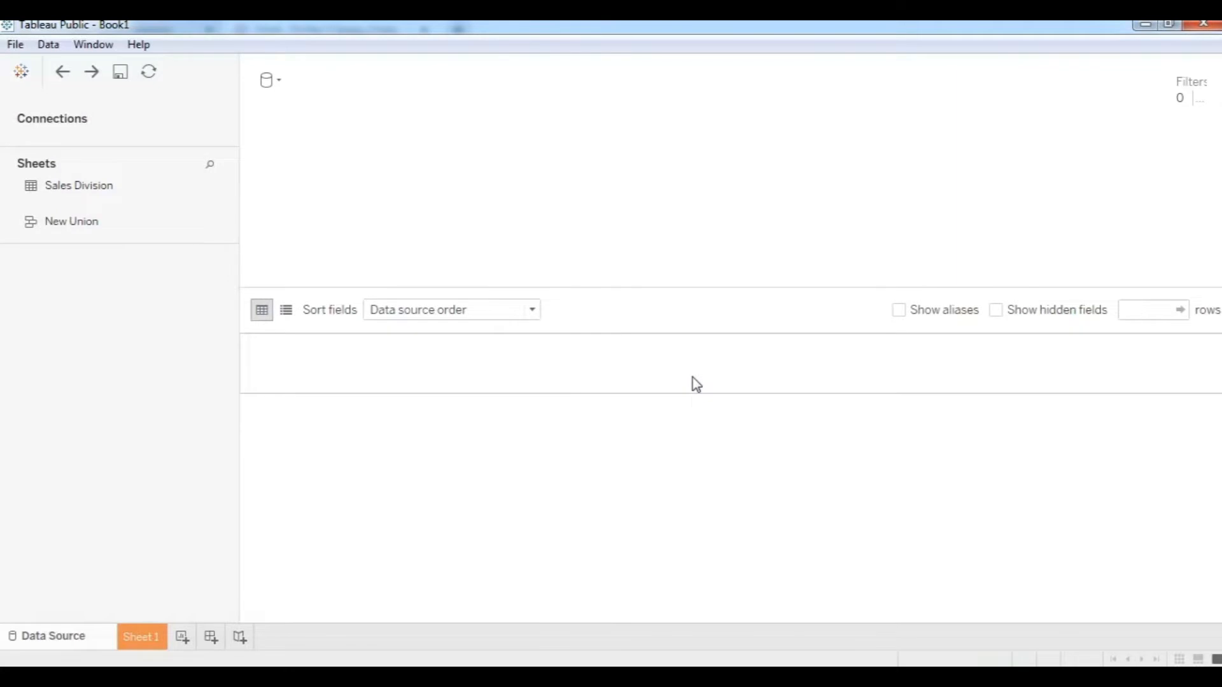
On Sheet 1, drag Total Sales to Rows to show a single SUM bar.
{"action": "left_click", "coordinate": [143, 637]}
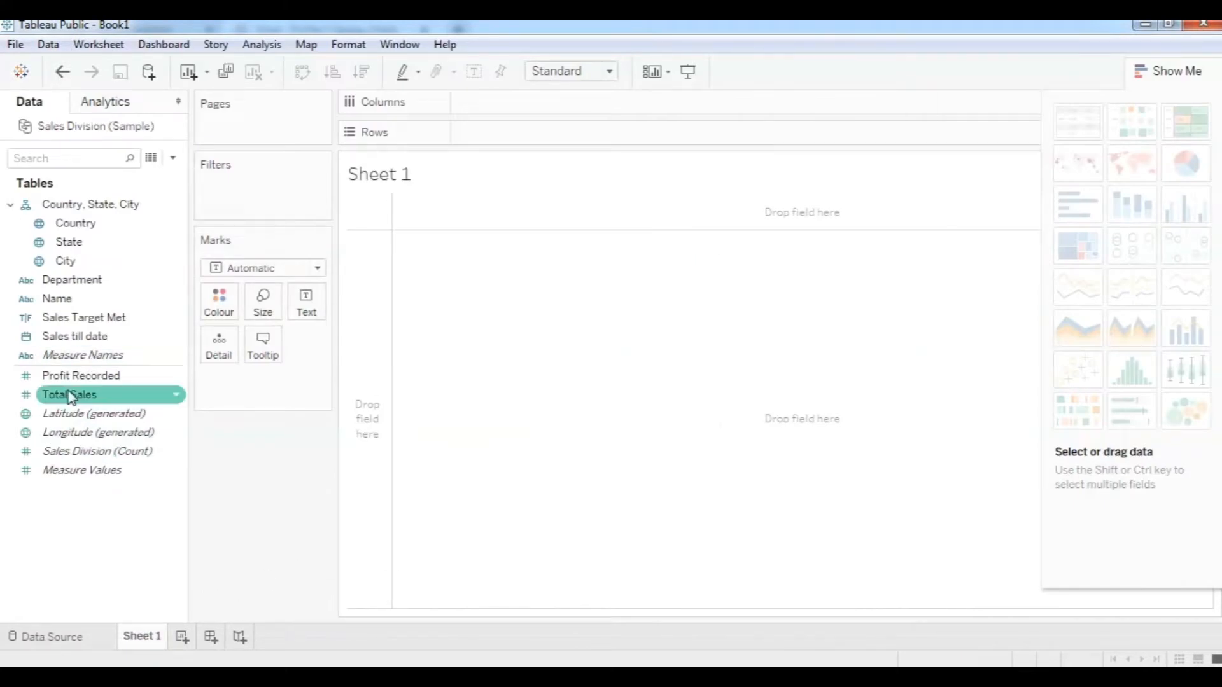
{"action": "mouse_move", "coordinate": [72, 398]}
{"action": "left_mouse_down"}
{"action": "mouse_move", "coordinate": [278, 316]}
{"action": "mouse_move", "coordinate": [524, 133]}
{"action": "left_mouse_up"}
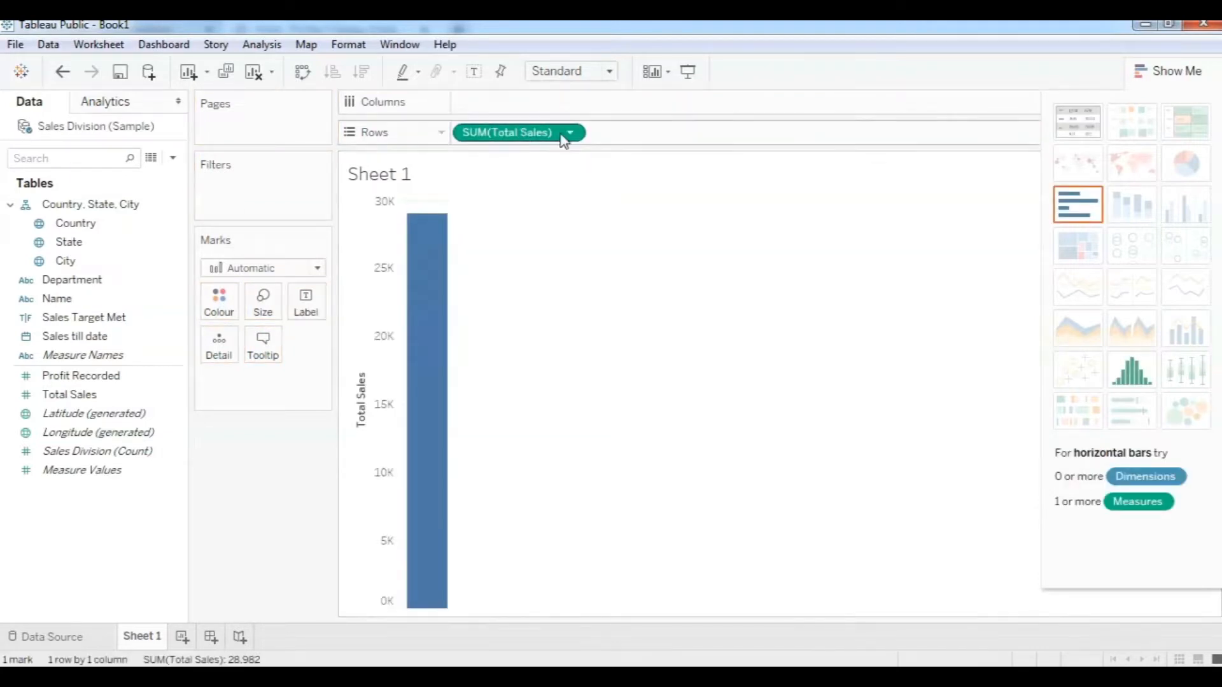
{"action": "mouse_move", "coordinate": [431, 380]}
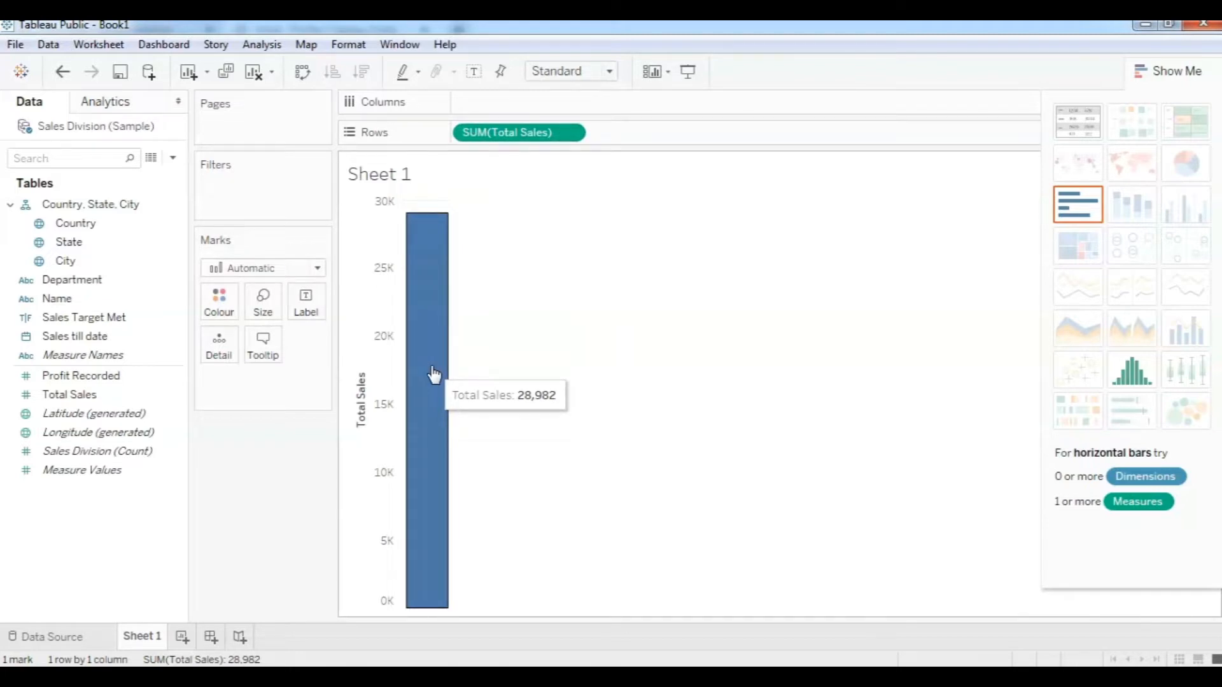
Choose Save to Tableau Public and sign in with the account email and password.
{"action": "left_click", "coordinate": [19, 47]}
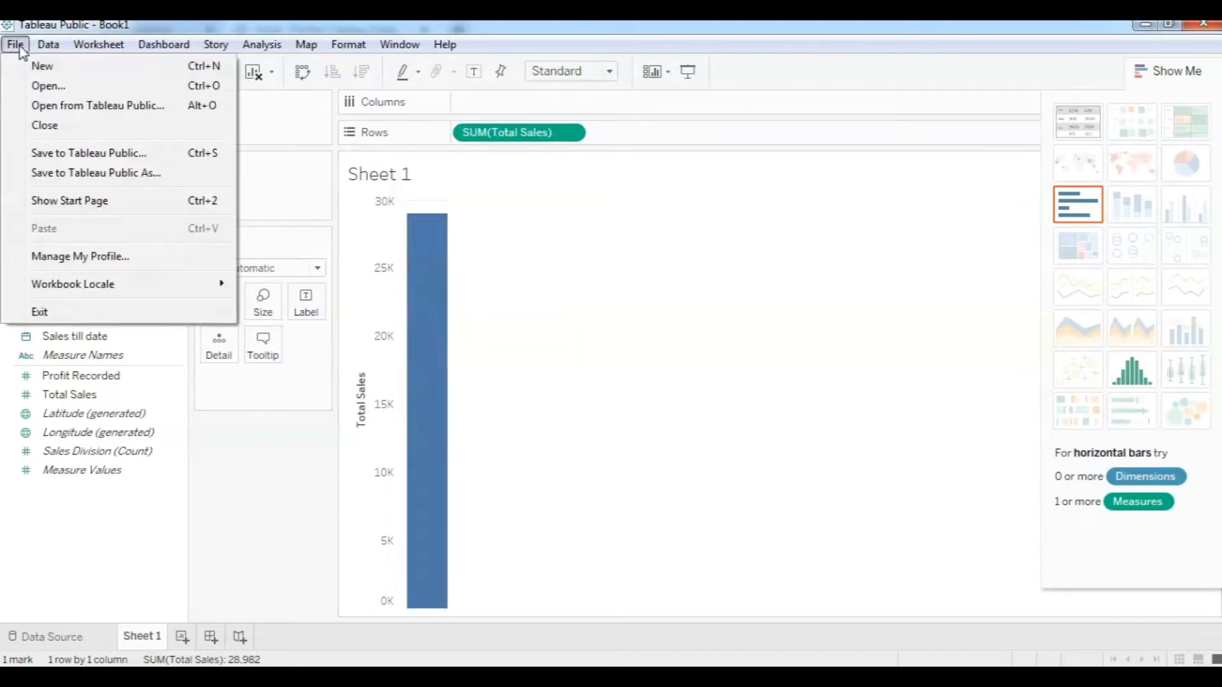
{"action": "left_click", "coordinate": [53, 152]}
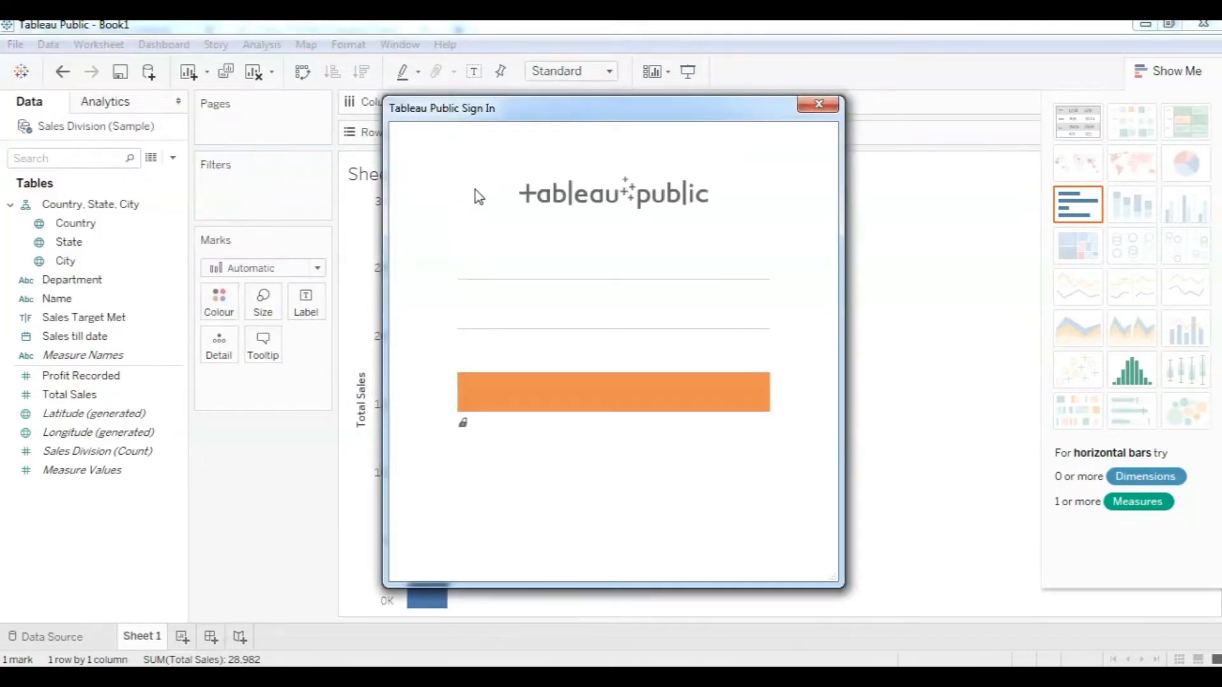
{"action": "left_click", "coordinate": [516, 266]}
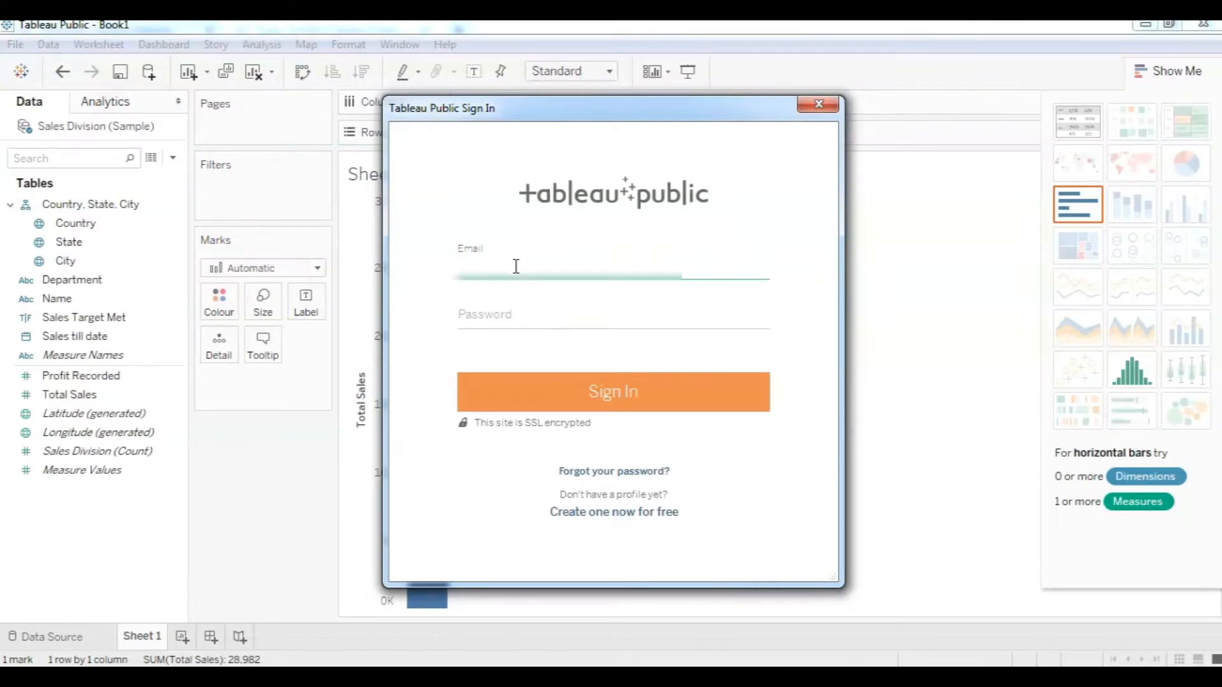
{"action": "type", "text": "..."}
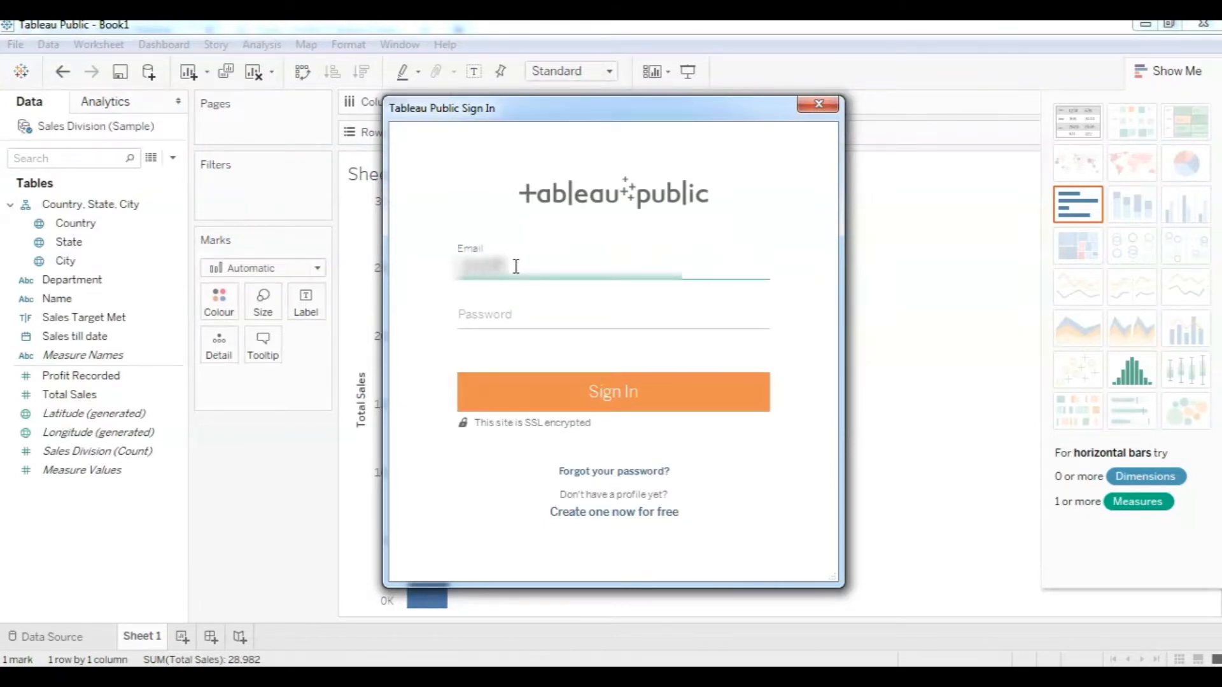
{"action": "type", "text": "........."}
{"action": "left_click", "coordinate": [519, 317]}
{"action": "type", "text": "•"}
{"action": "key", "text": "BackSpace"}
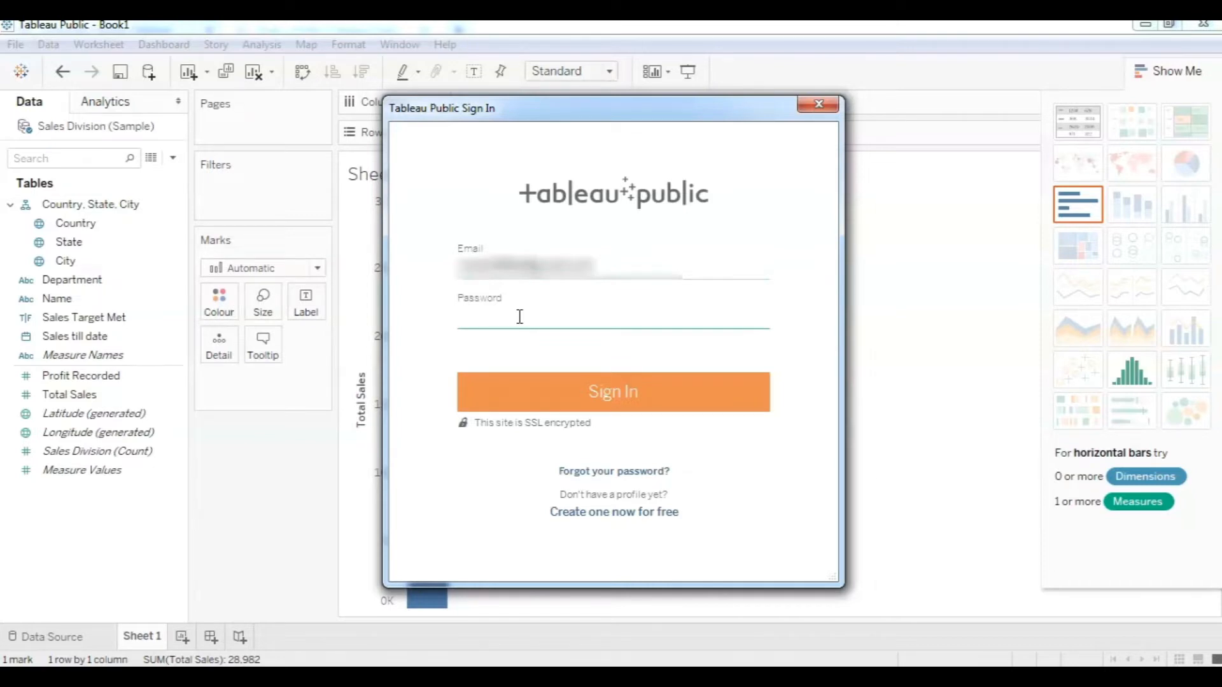
{"action": "type", "text": "••••••••••••"}
{"action": "left_click", "coordinate": [581, 399]}
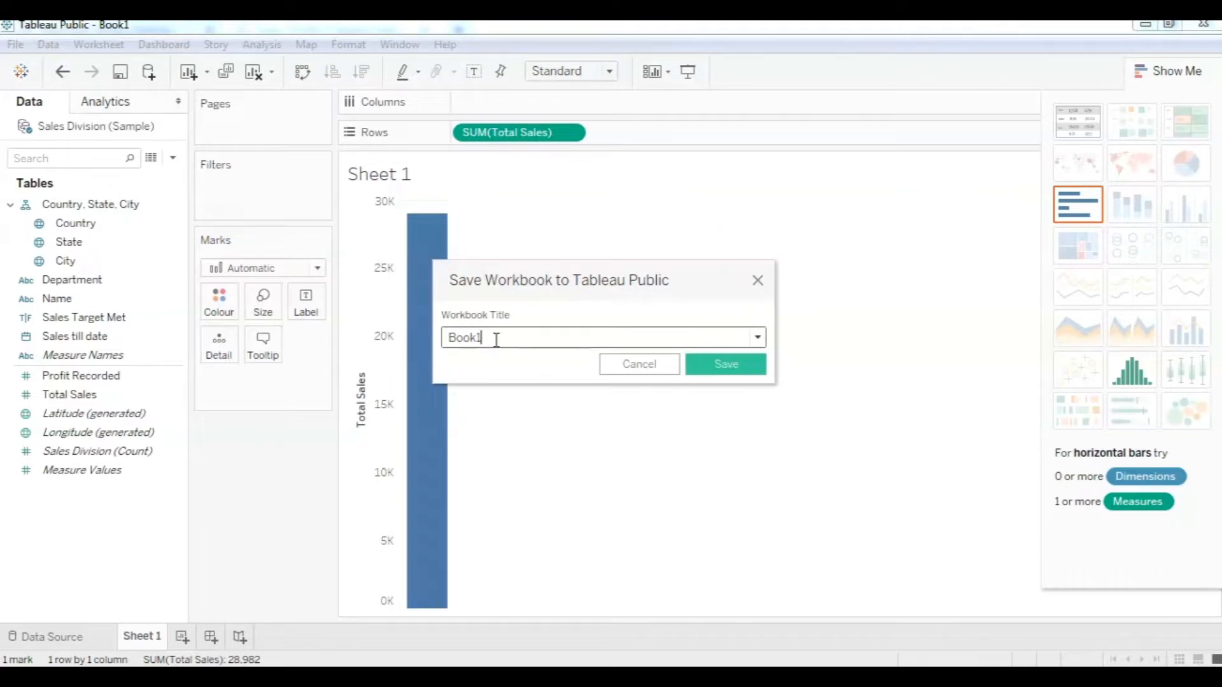
Rename the workbook from Book1 to 'Installation test' and publish it.
{"action": "left_click_drag", "start_coordinate": [497, 340], "coordinate": [407, 339]}
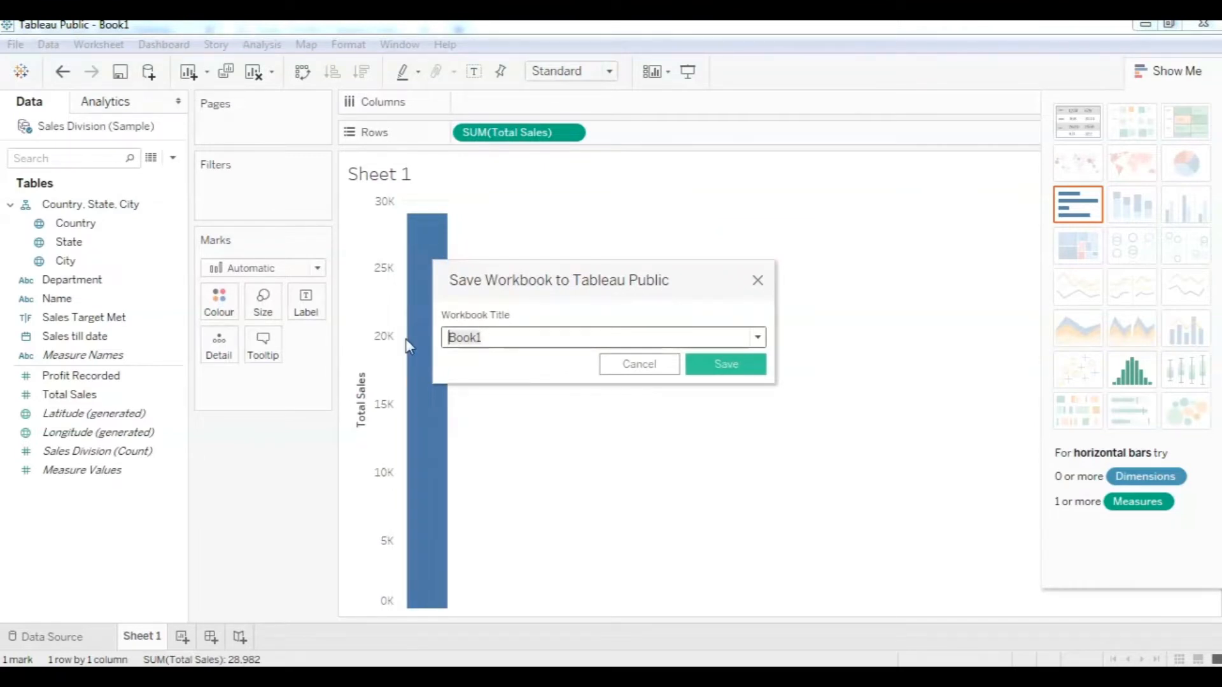
{"action": "type", "text": "Installation test"}
{"action": "left_click", "coordinate": [694, 366]}
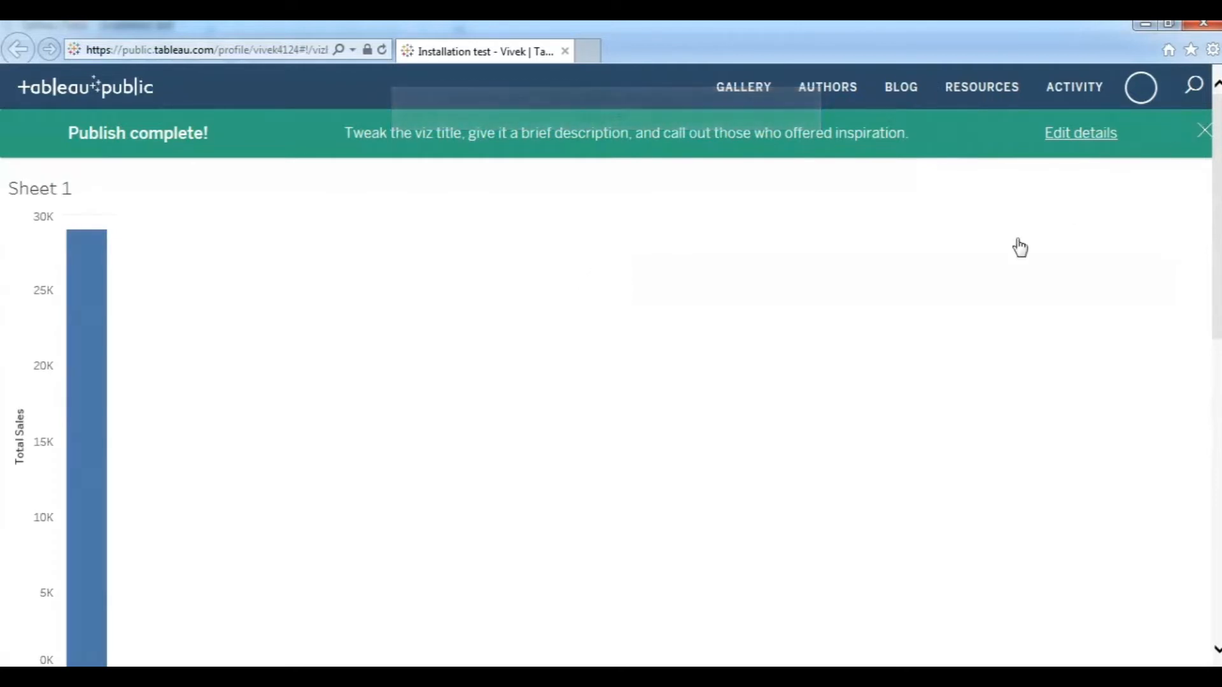
Scroll through the published Installation test viz page, then open the profile avatar dropdown.
{"action": "scroll", "coordinate": [1011, 387], "scroll_direction": "down", "scroll_amount": 3}
{"action": "scroll", "coordinate": [1011, 387], "scroll_direction": "up", "scroll_amount": 3}
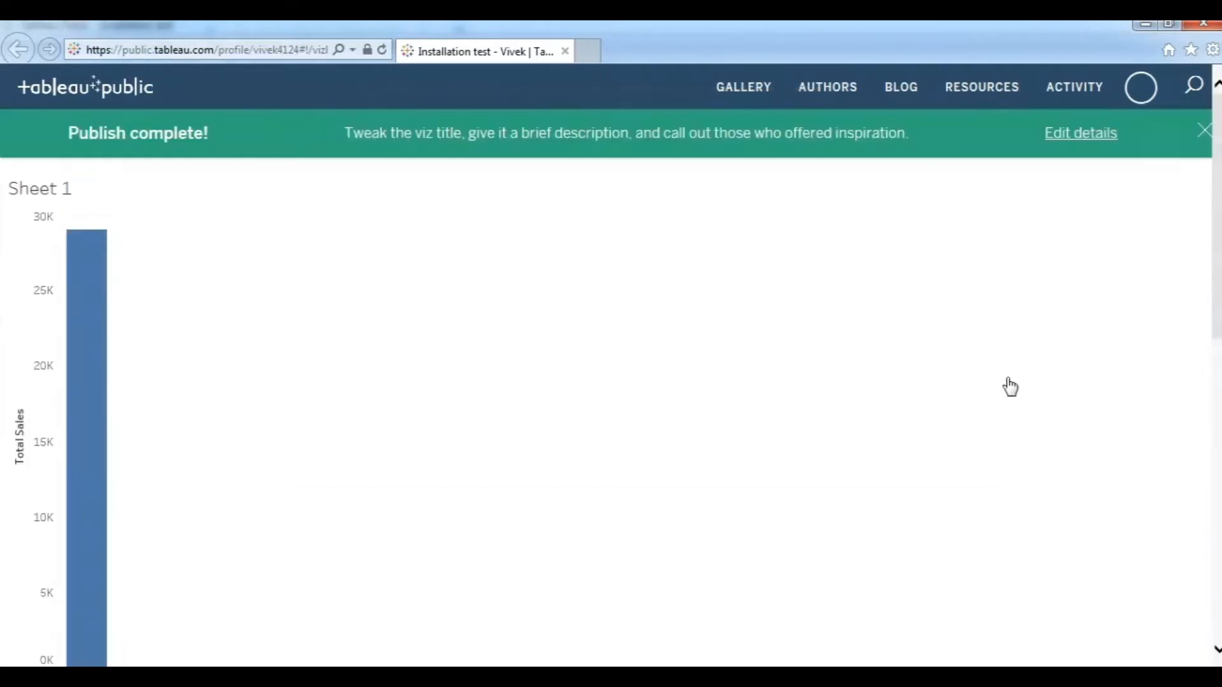
{"action": "scroll", "coordinate": [1011, 387], "scroll_direction": "down", "scroll_amount": 5}
{"action": "scroll", "coordinate": [1010, 387], "scroll_direction": "up", "scroll_amount": 5}
{"action": "scroll", "coordinate": [393, 306], "scroll_direction": "down", "scroll_amount": 8}
{"action": "scroll", "coordinate": [561, 350], "scroll_direction": "down", "scroll_amount": 3}
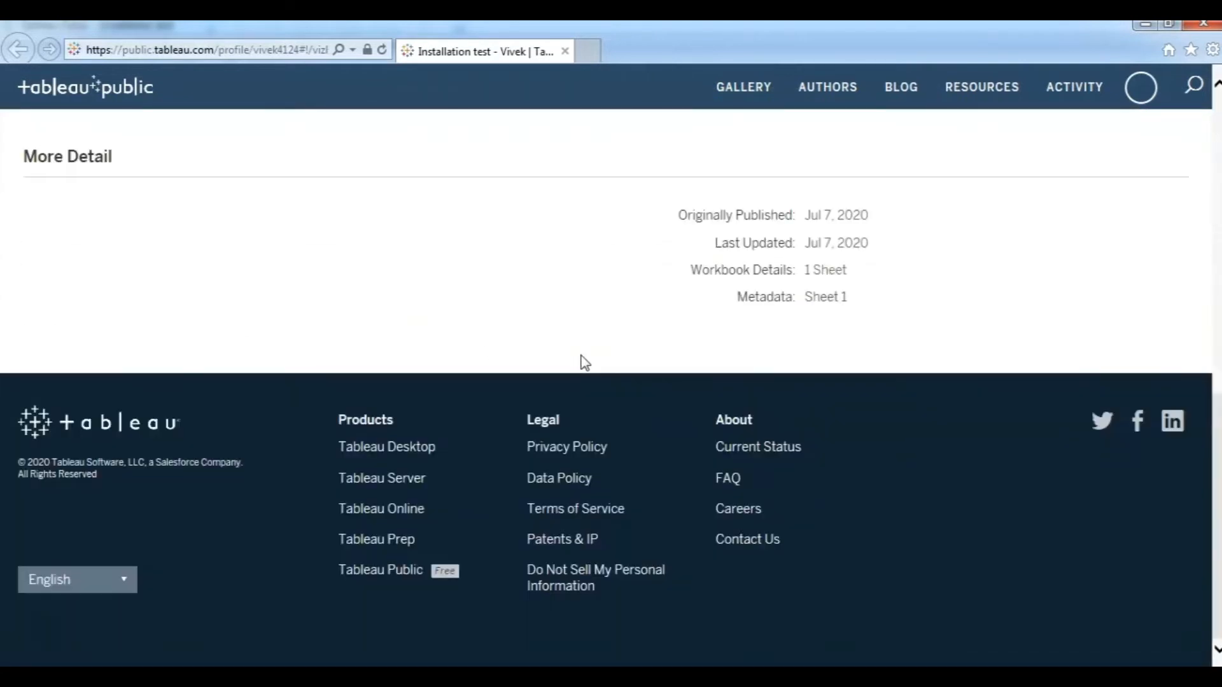
{"action": "scroll", "coordinate": [581, 363], "scroll_direction": "up", "scroll_amount": 10}
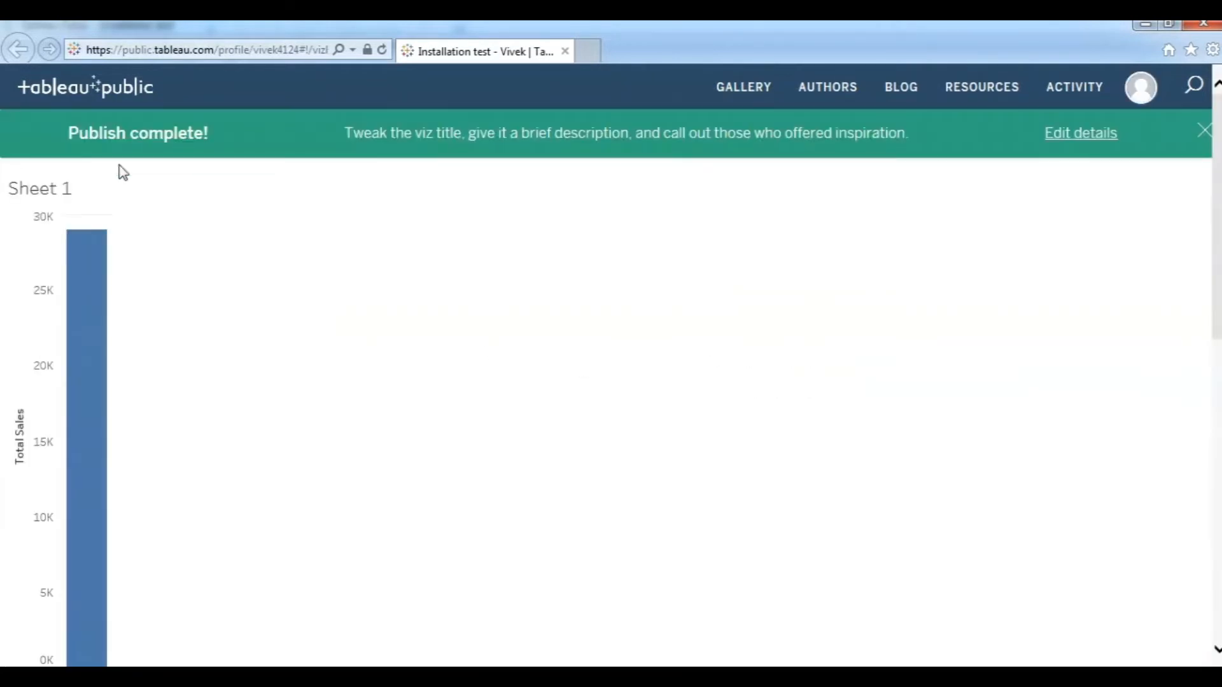
{"action": "left_click", "coordinate": [1143, 96]}
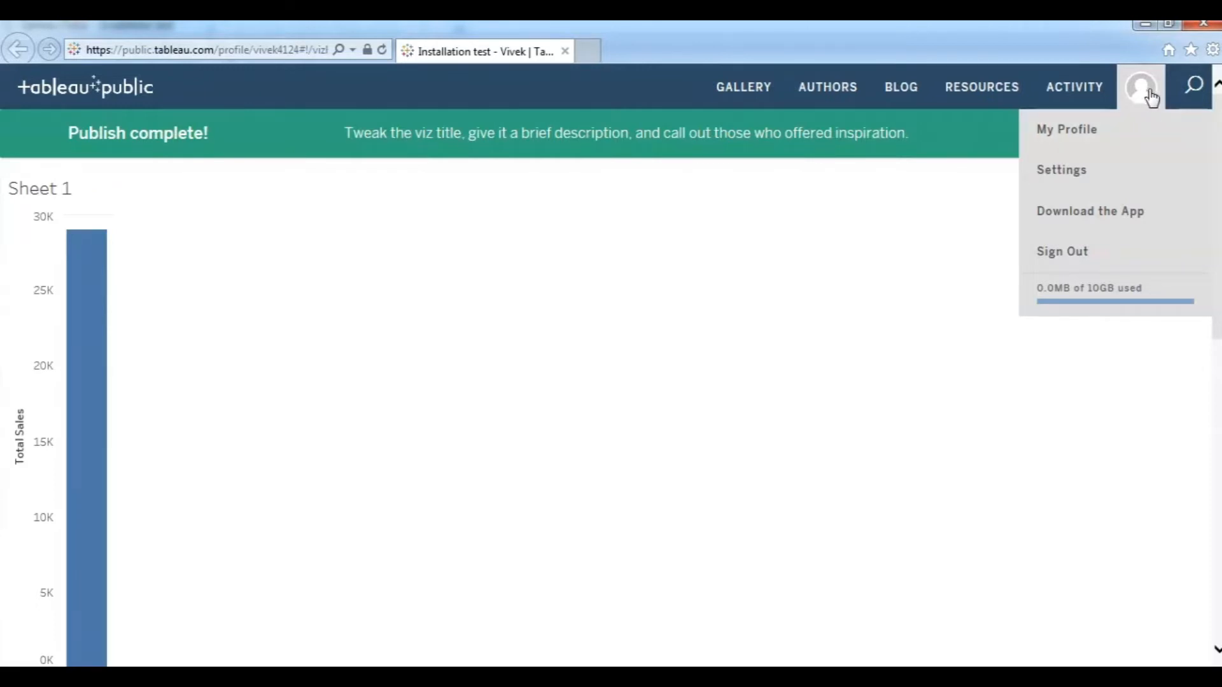
From Settings, view and try editing the Profile URL, then open Account Management.
{"action": "left_click", "coordinate": [1072, 178]}
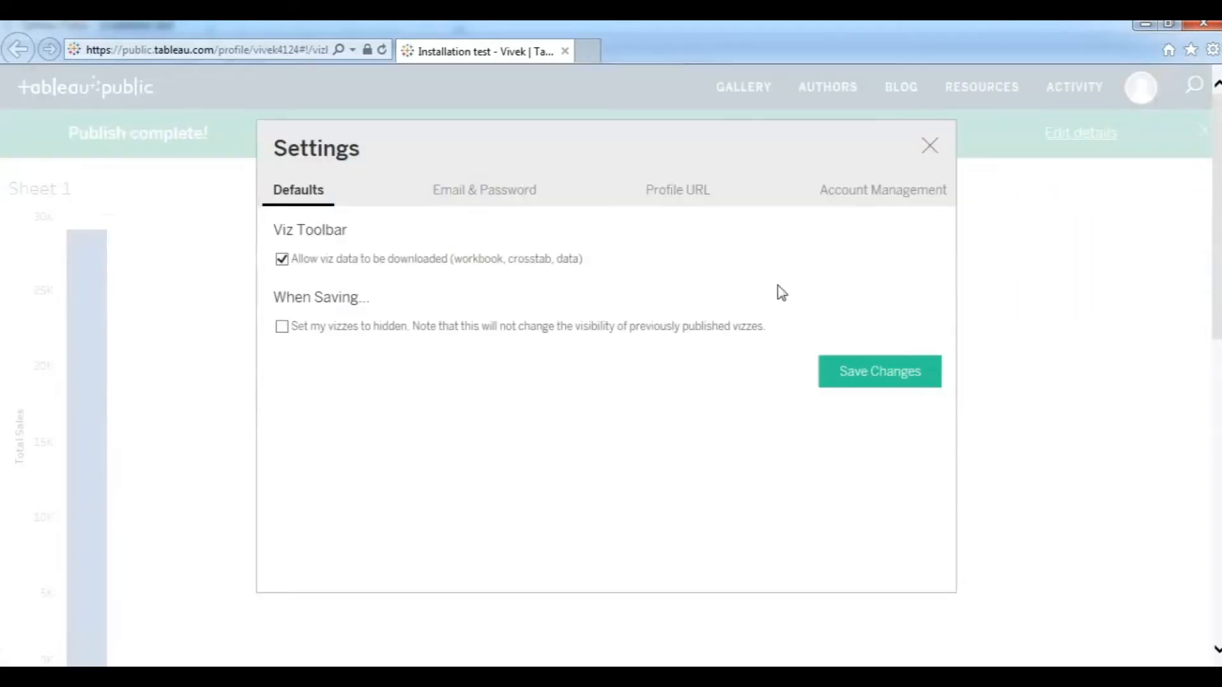
{"action": "left_click", "coordinate": [676, 201]}
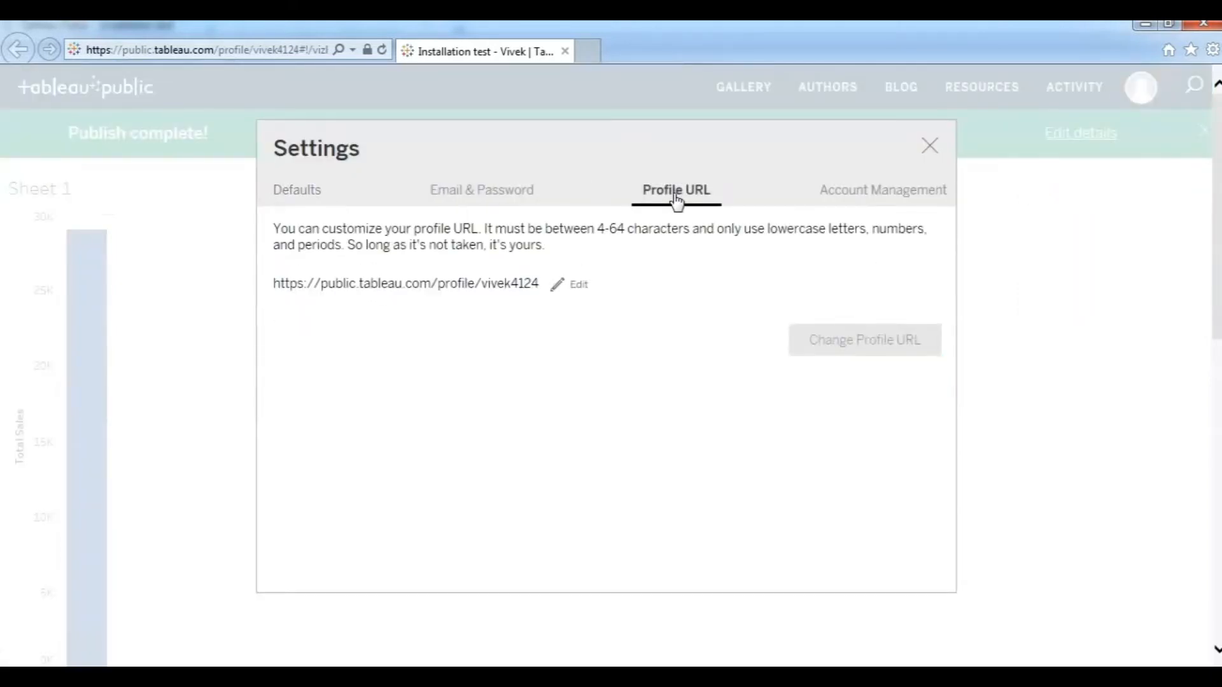
{"action": "left_click", "coordinate": [560, 288]}
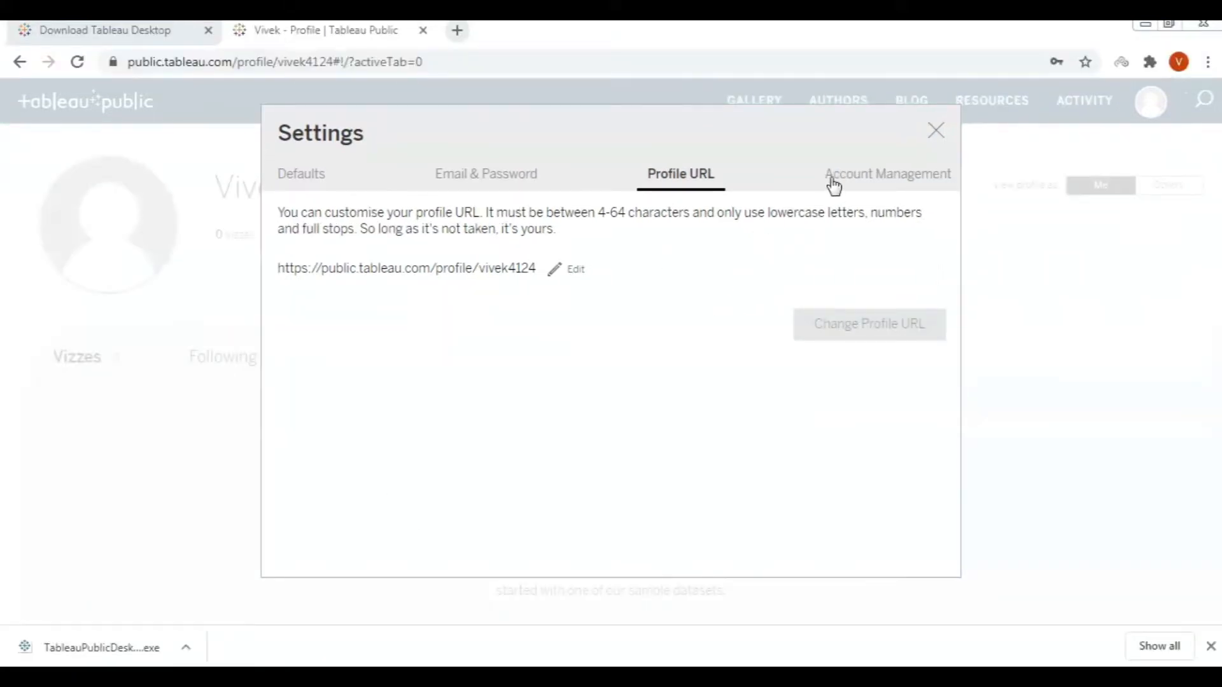
{"action": "left_click", "coordinate": [867, 175]}
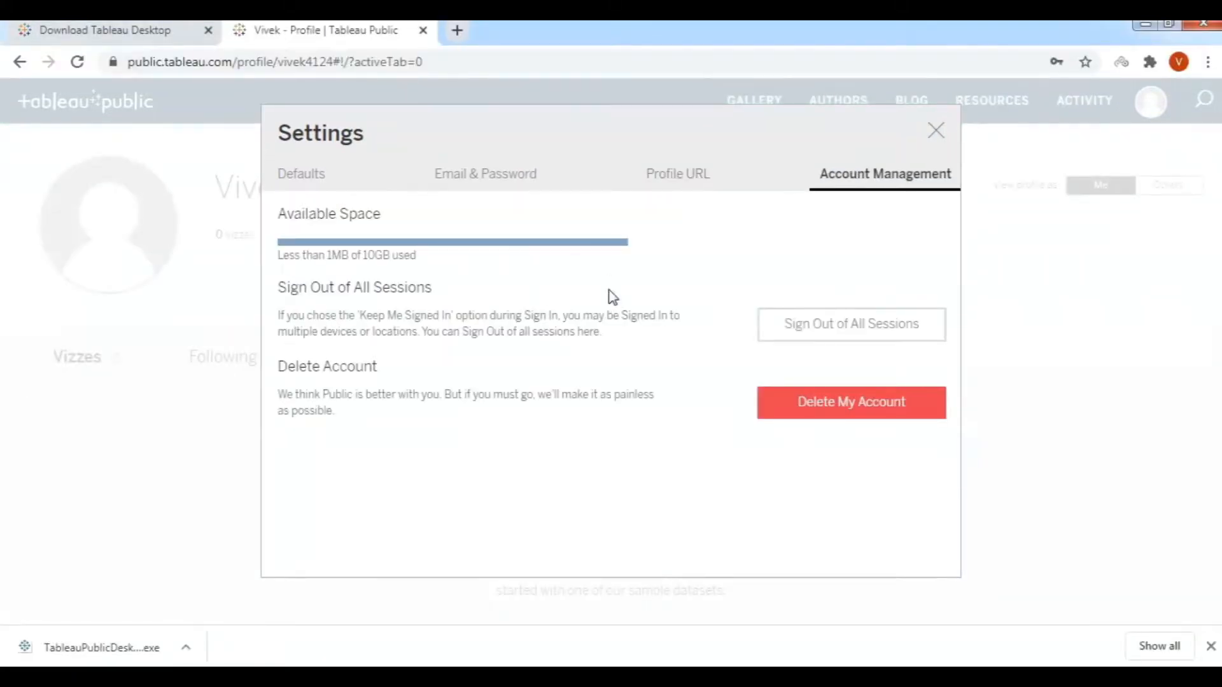
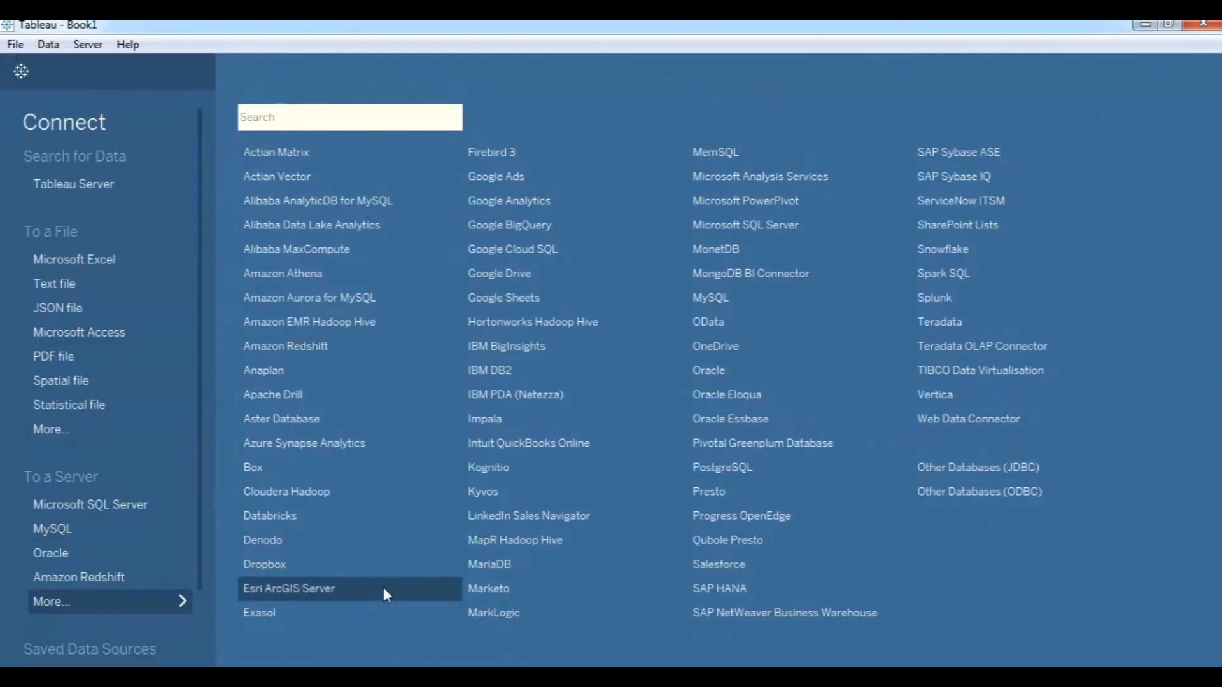
In Tableau Public, browse the Data > New Data Source connectors, then return to the Desktop workbook.
{"action": "left_click", "coordinate": [494, 678]}
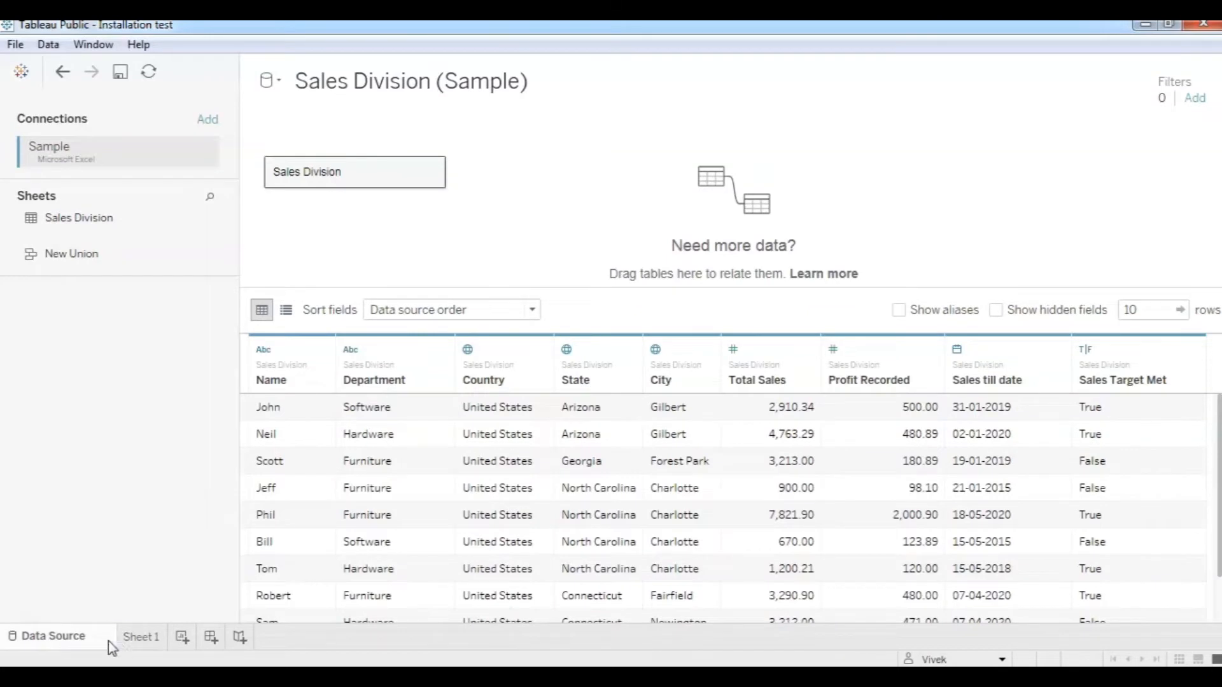
{"action": "left_click", "coordinate": [47, 46]}
{"action": "left_click", "coordinate": [77, 67]}
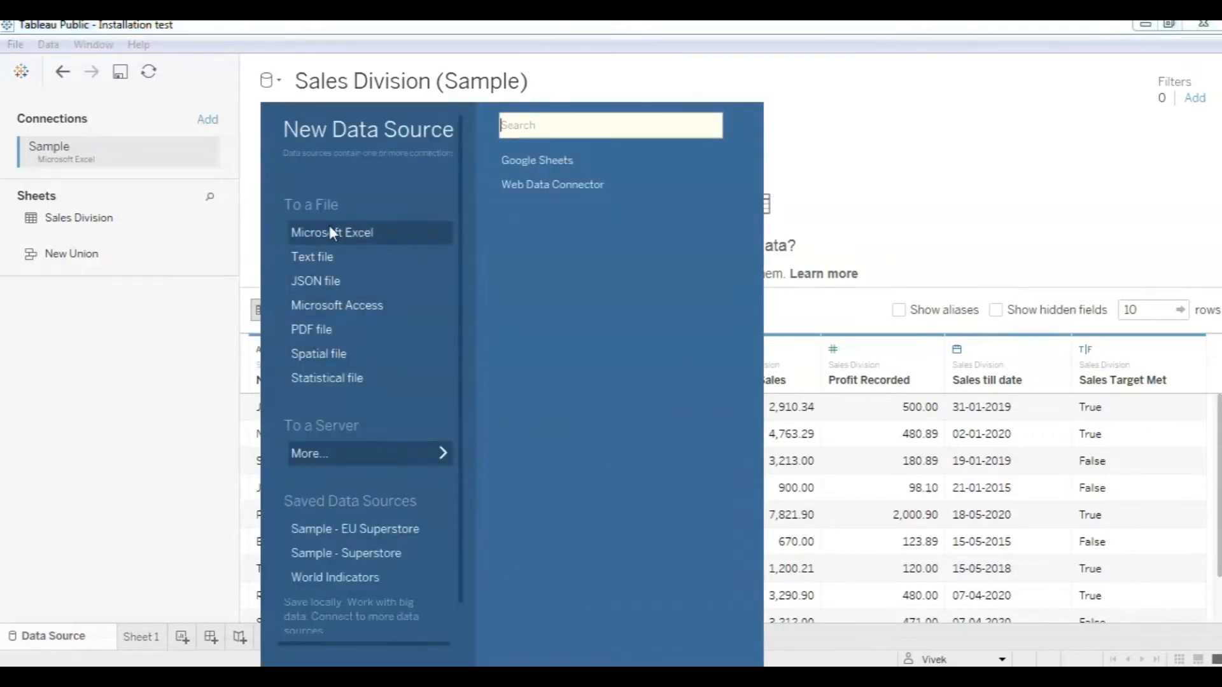
{"action": "left_click", "coordinate": [442, 457]}
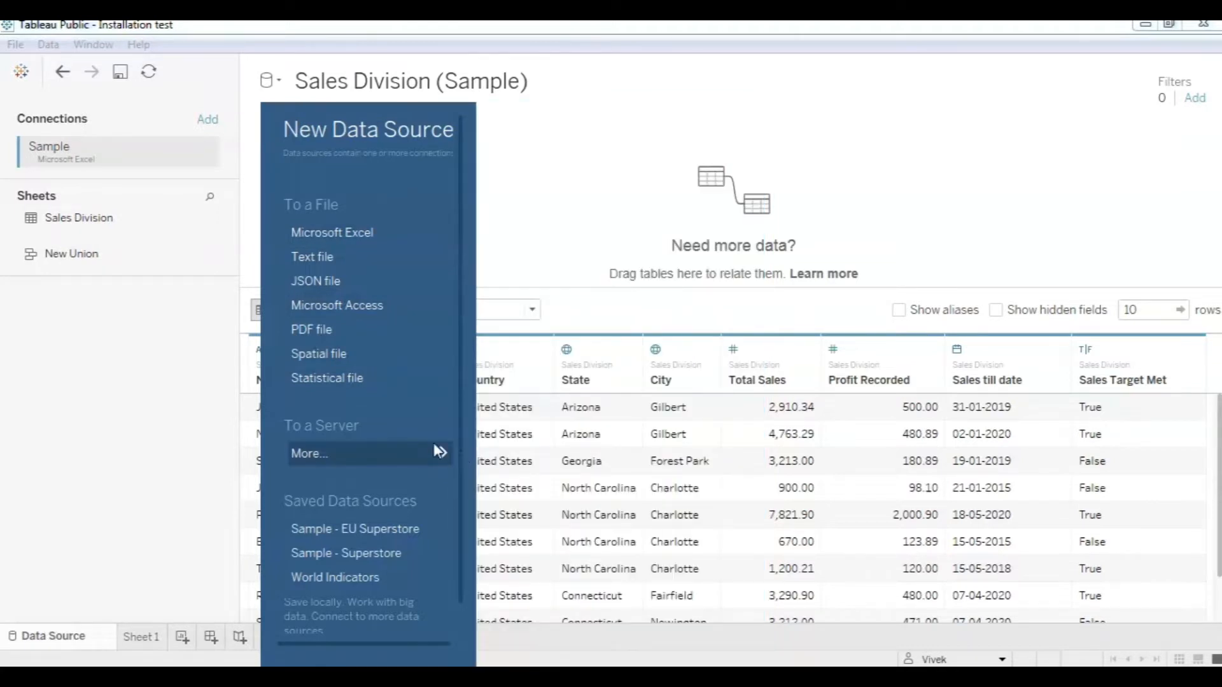
{"action": "key", "text": "Escape"}
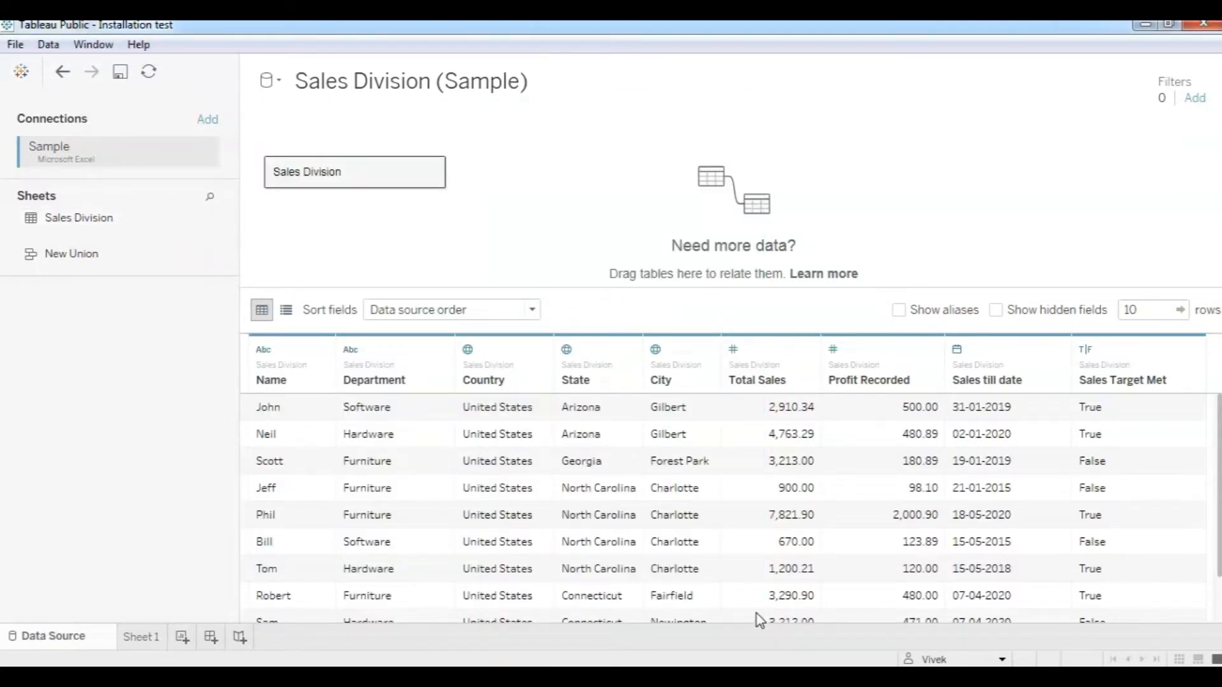
{"action": "mouse_move", "coordinate": [525, 678]}
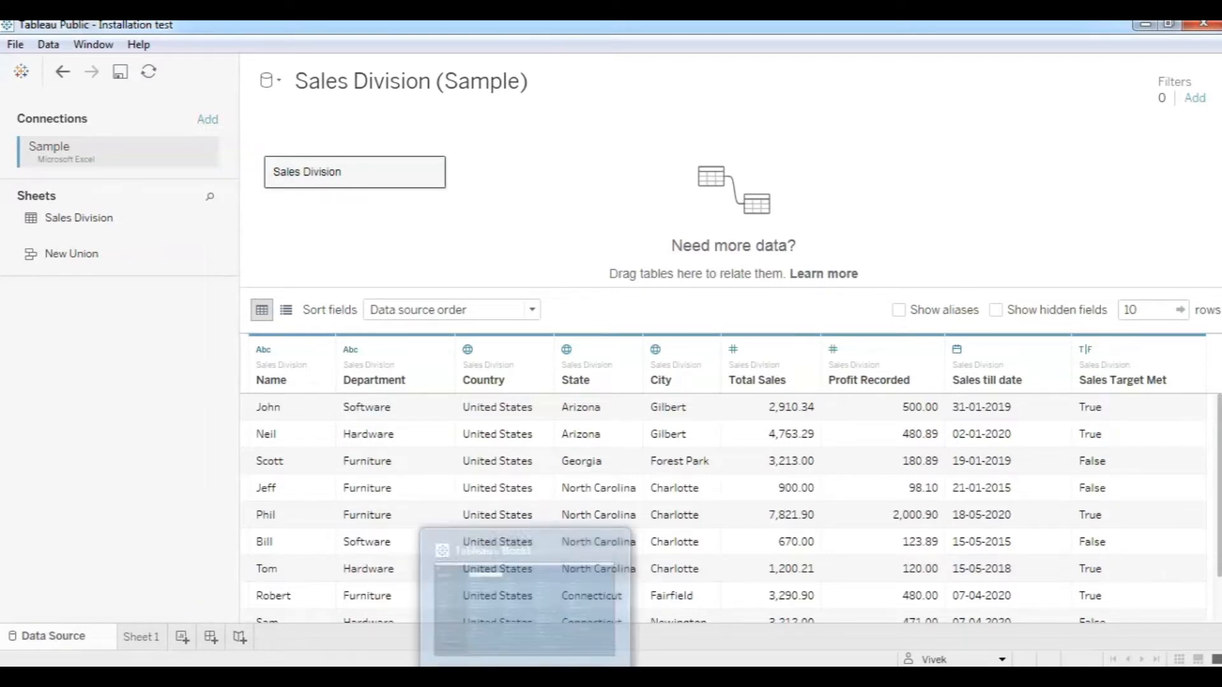
{"action": "left_click", "coordinate": [613, 656]}
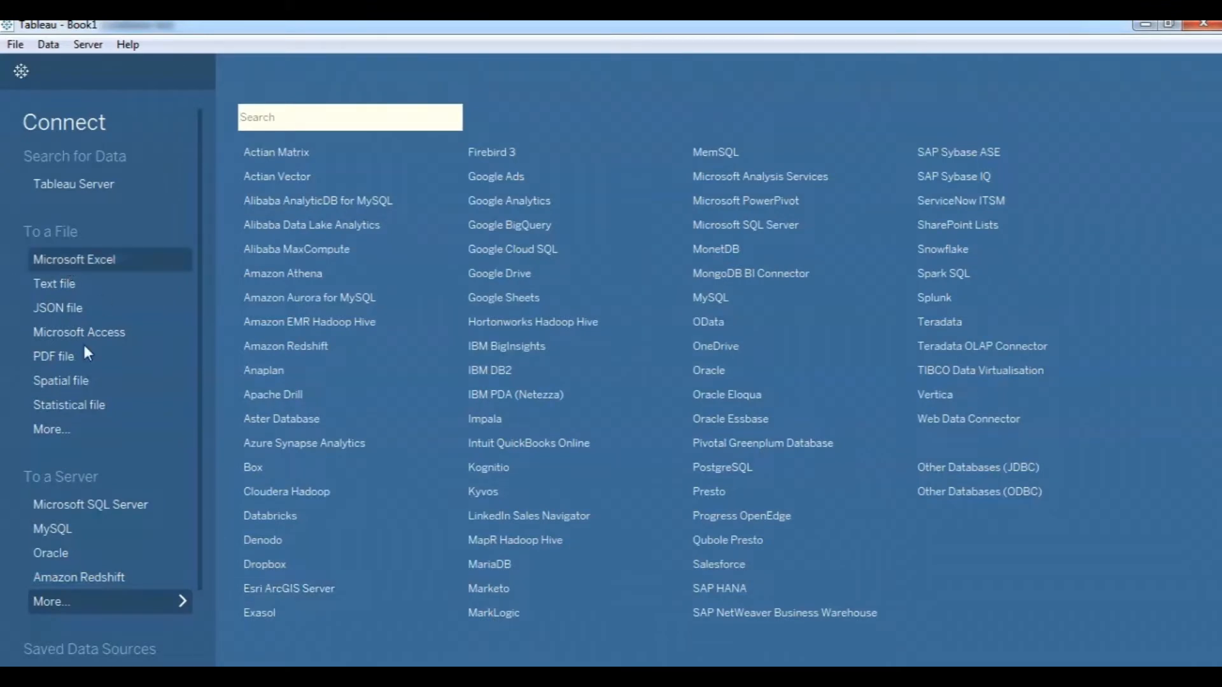
Connect to the Sample Excel workbook as the data source, then open Sheet 1.
{"action": "left_click", "coordinate": [74, 255]}
{"action": "left_click", "coordinate": [200, 210]}
{"action": "left_click", "coordinate": [449, 437]}
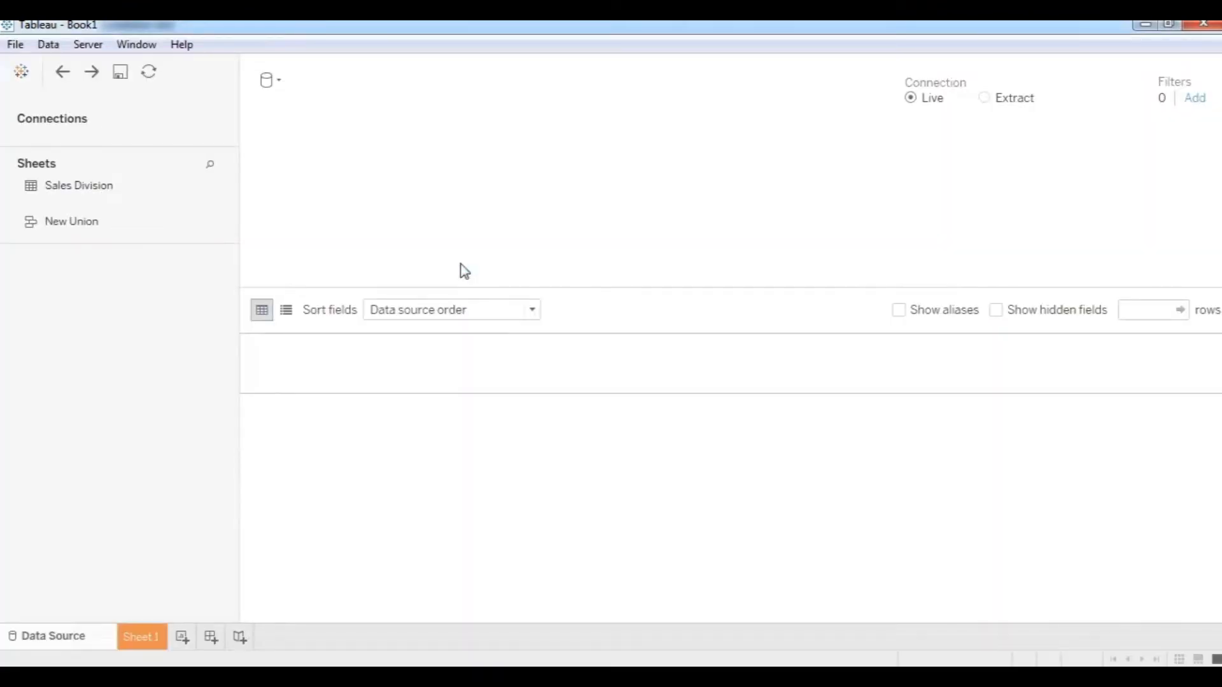
{"action": "left_click", "coordinate": [142, 638]}
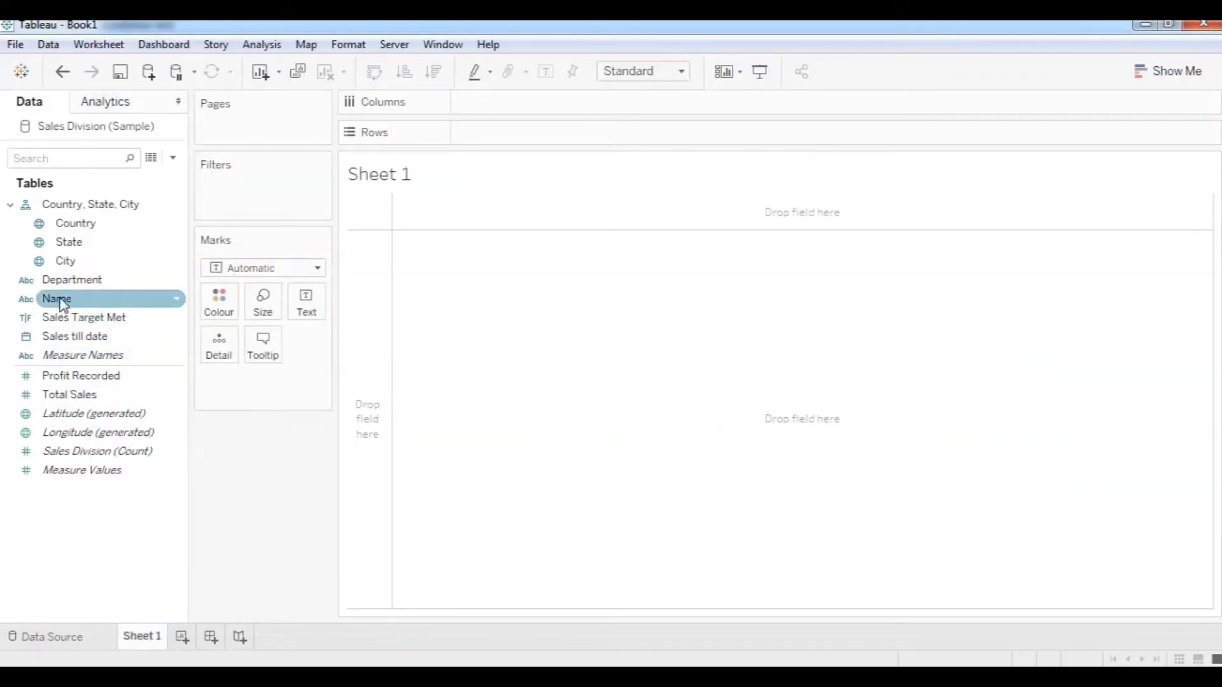
Place Name on Rows and Total Sales on Columns to chart sales per salesperson.
{"action": "left_click_drag", "start_coordinate": [64, 304], "coordinate": [488, 139]}
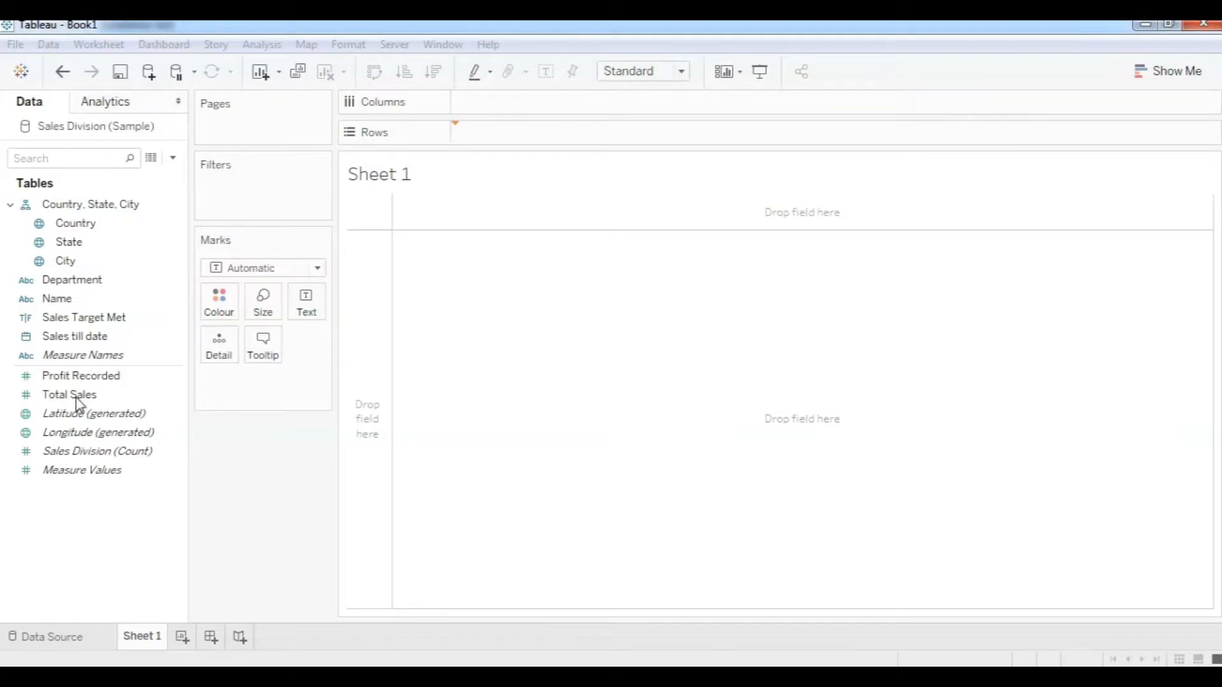
{"action": "left_click_drag", "start_coordinate": [142, 385], "coordinate": [554, 100]}
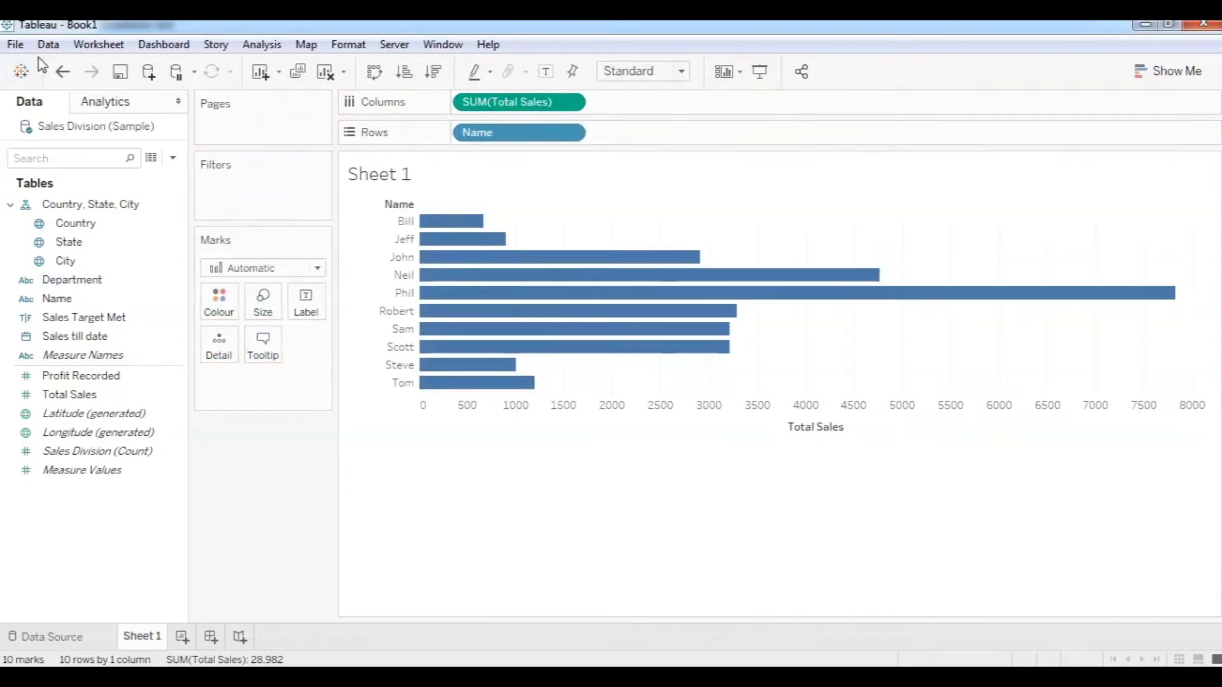
{"action": "left_click", "coordinate": [388, 45]}
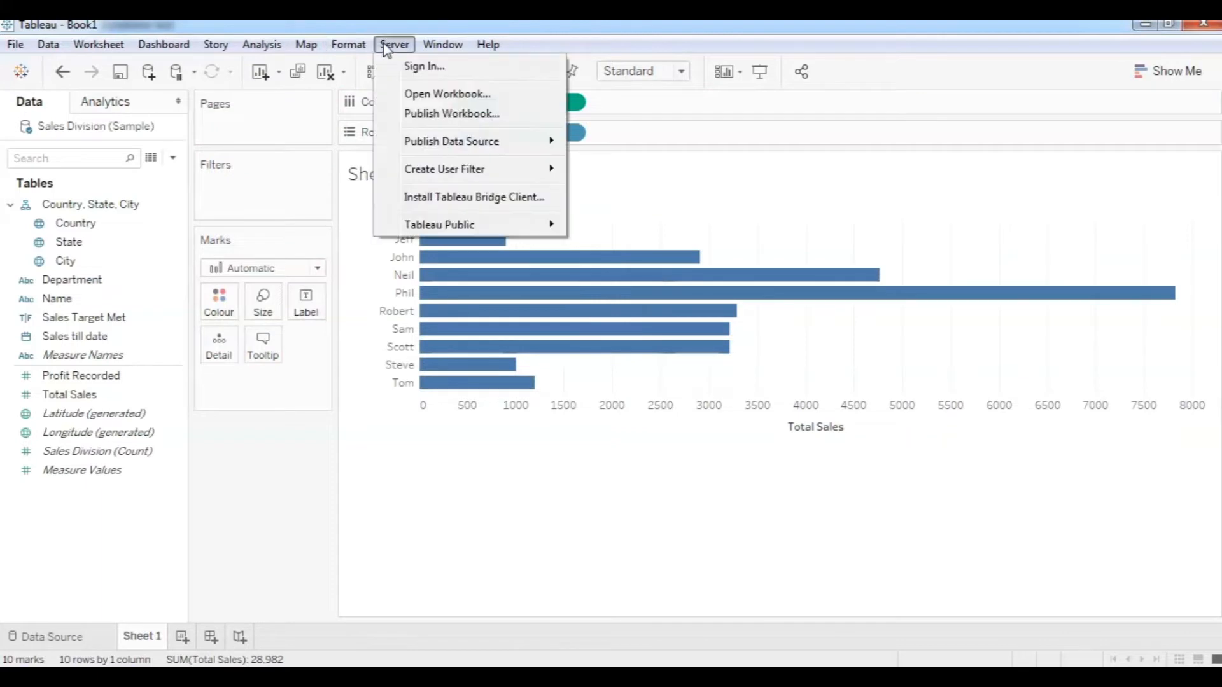
Start Server > Publish Workbook, then cancel the Share dialog.
{"action": "mouse_move", "coordinate": [497, 237]}
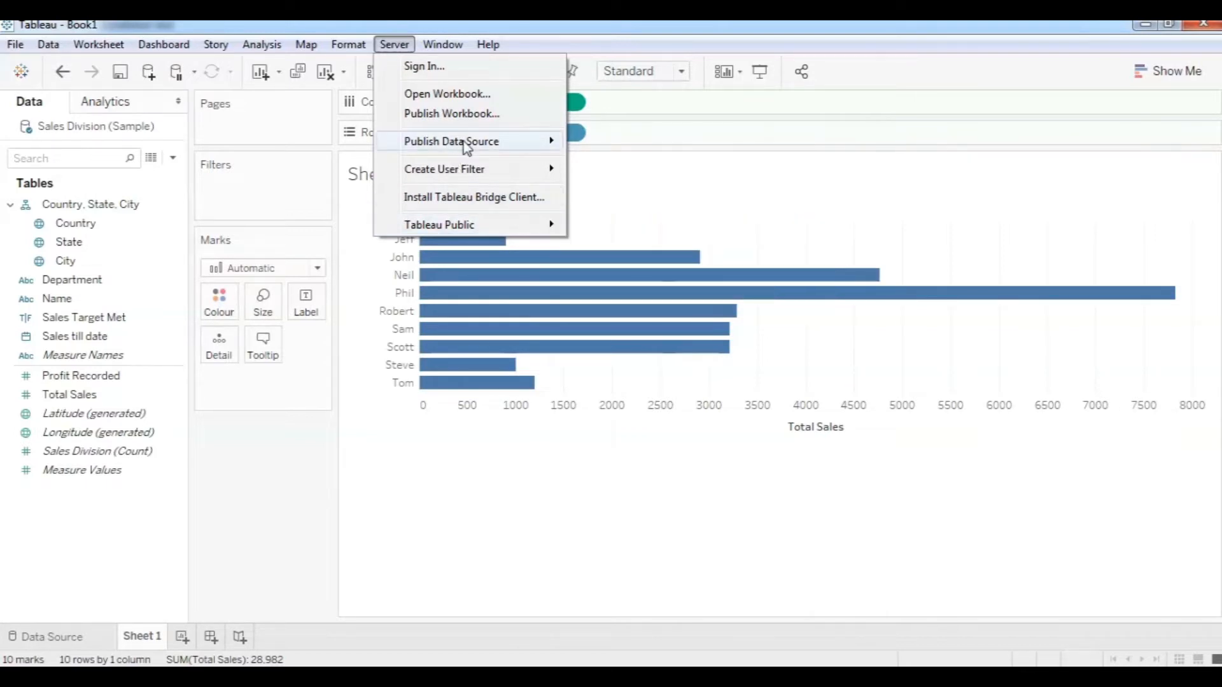
{"action": "mouse_move", "coordinate": [468, 147]}
{"action": "left_click", "coordinate": [464, 117]}
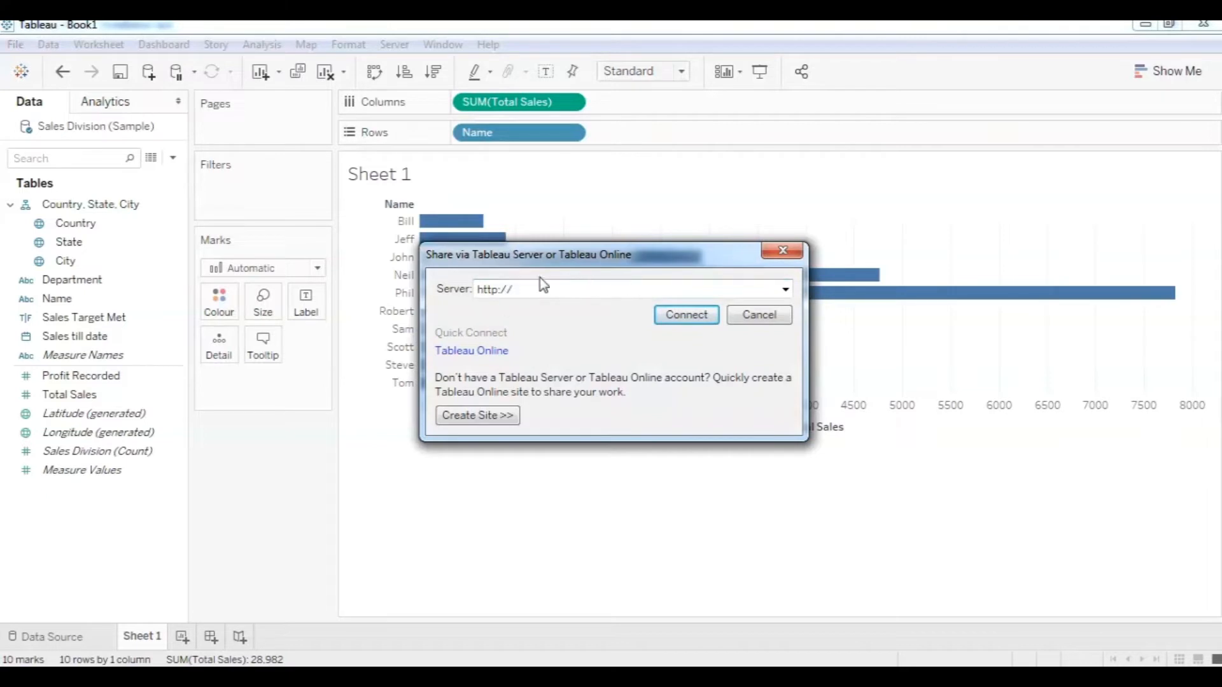
{"action": "left_click", "coordinate": [760, 314]}
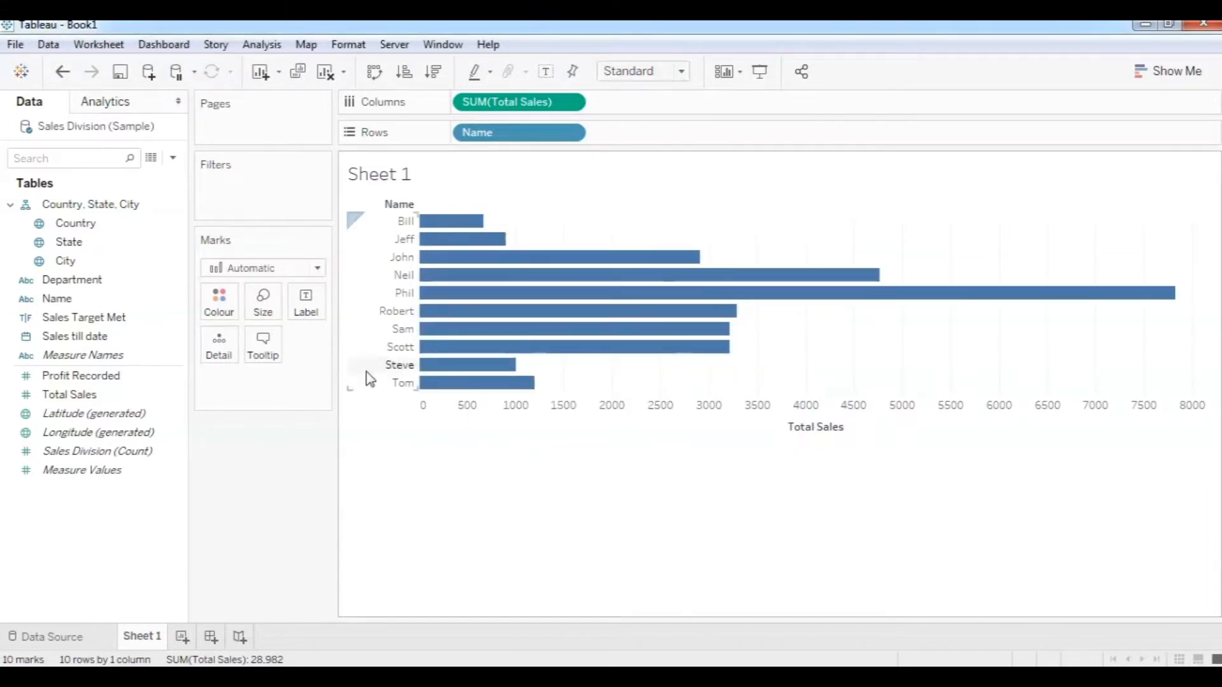
{"action": "left_click", "coordinate": [16, 44]}
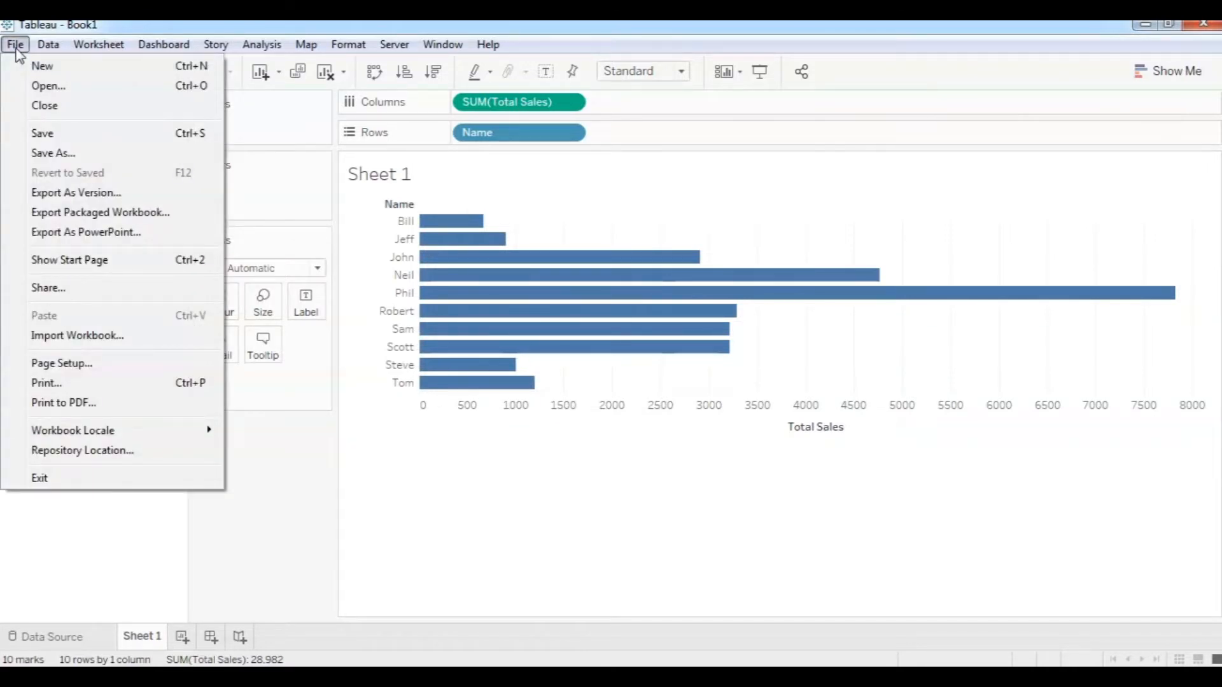
In Save As, choose Tableau Packaged Workbook (*.twbx) as the file type, then cancel without saving.
{"action": "left_click", "coordinate": [56, 133]}
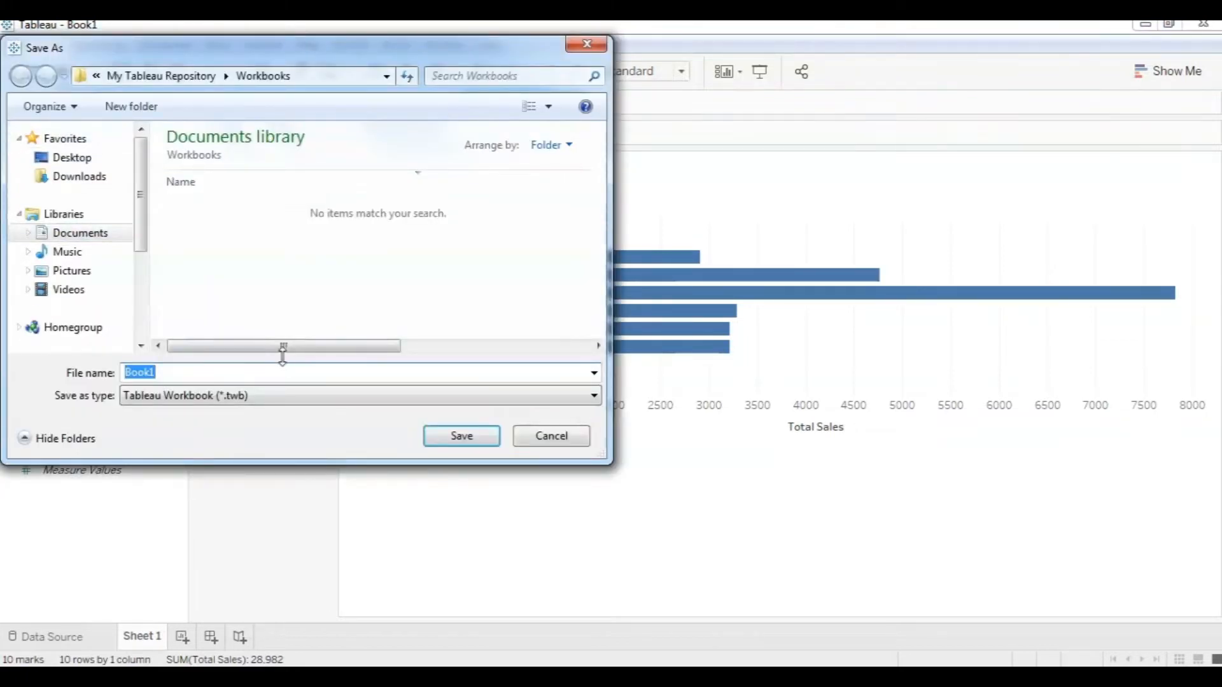
{"action": "left_click", "coordinate": [299, 400]}
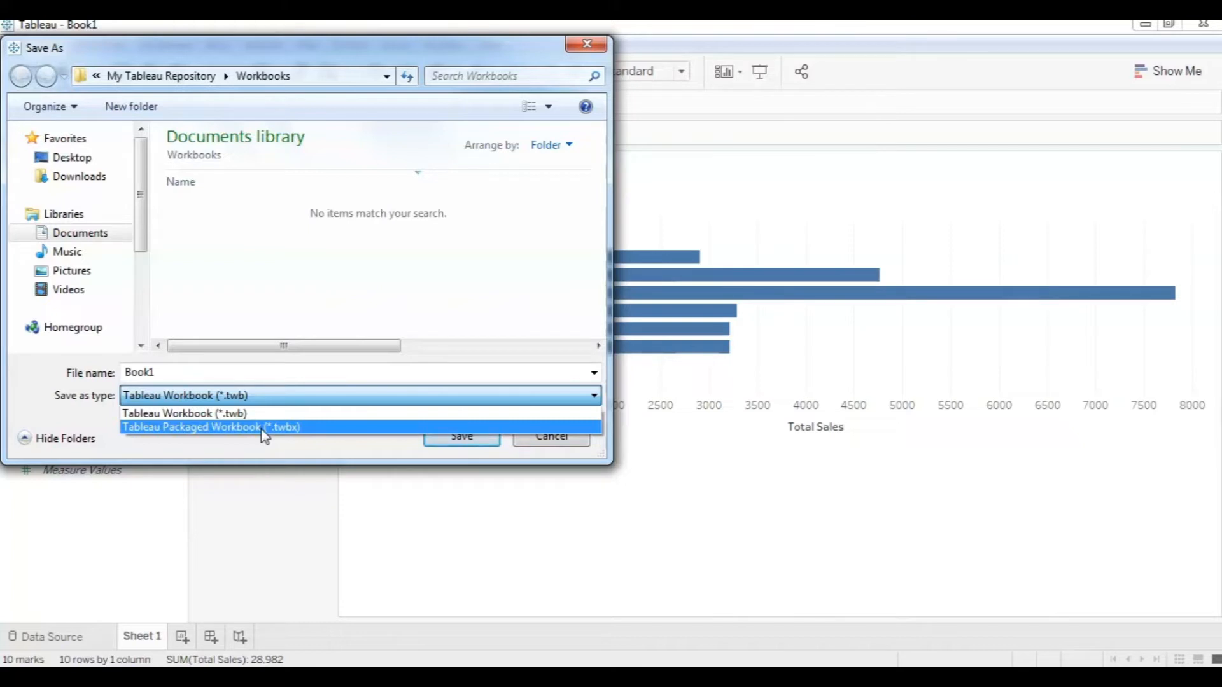
{"action": "left_click", "coordinate": [279, 428]}
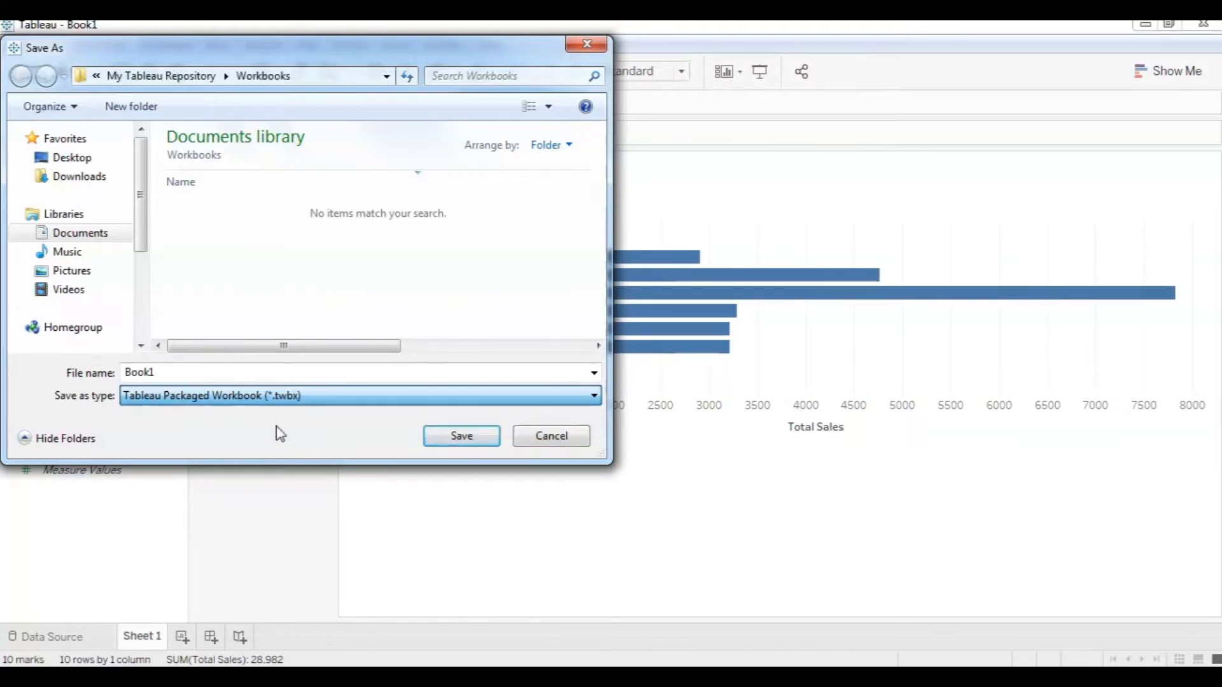
{"action": "left_click", "coordinate": [549, 438]}
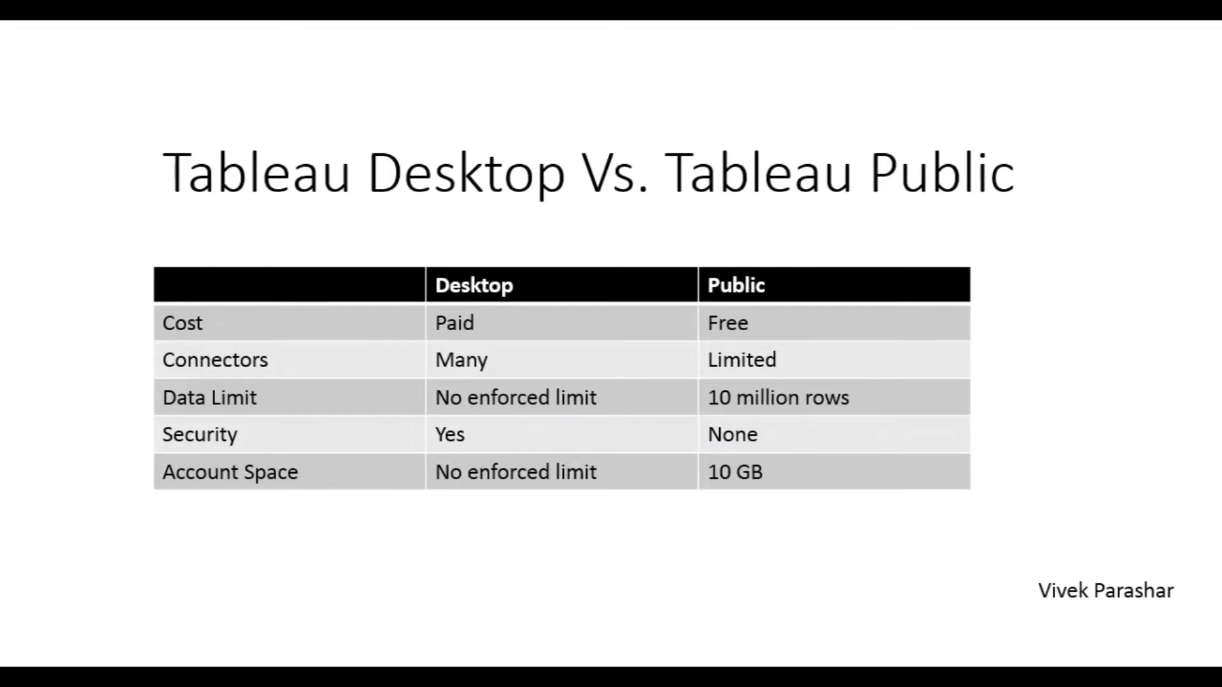
Advance past the Tableau Desktop vs. Tableau Public comparison table to the walkthrough slide.
{"action": "left_click", "coordinate": [757, 604]}
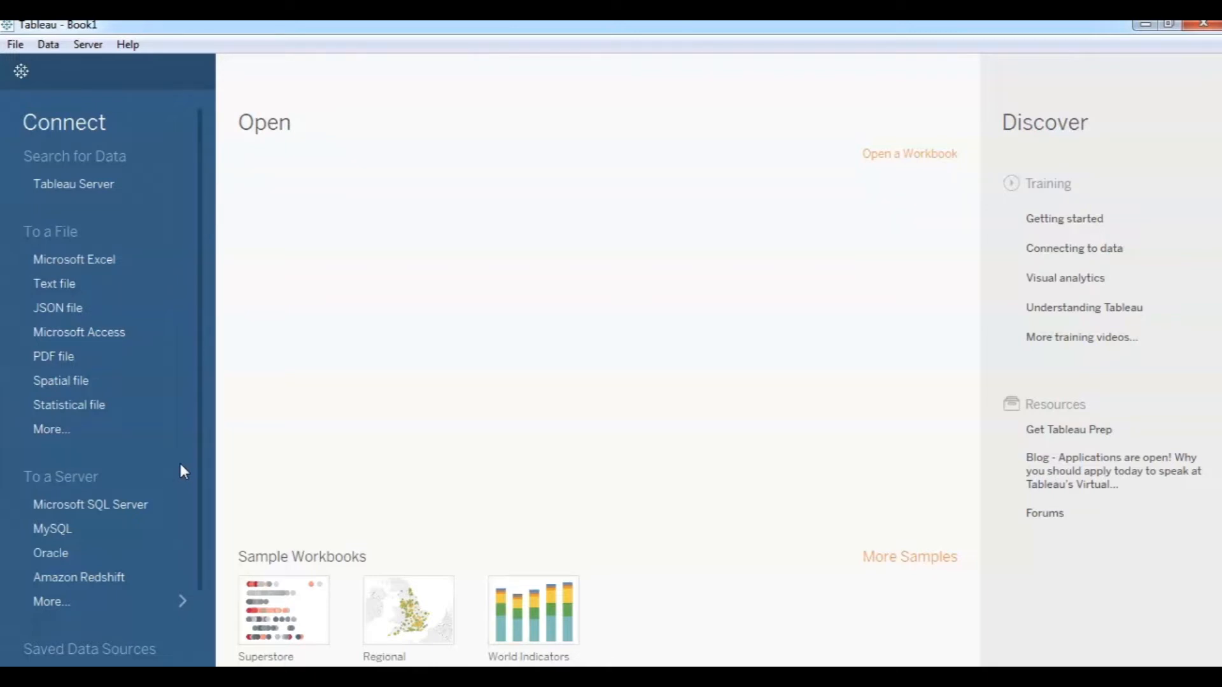
Open the Sample 1 Excel file as the data source, listing Customer Information and Sales Division.
{"action": "left_click", "coordinate": [77, 261]}
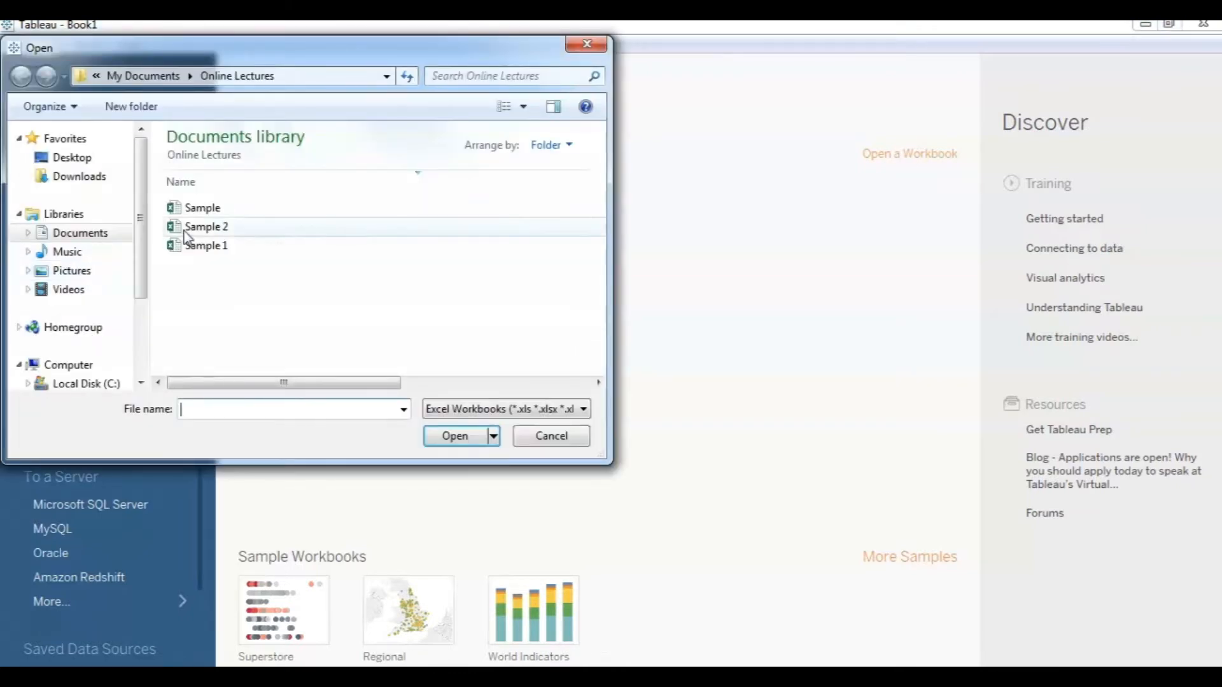
{"action": "left_click", "coordinate": [205, 249]}
{"action": "left_click", "coordinate": [463, 440]}
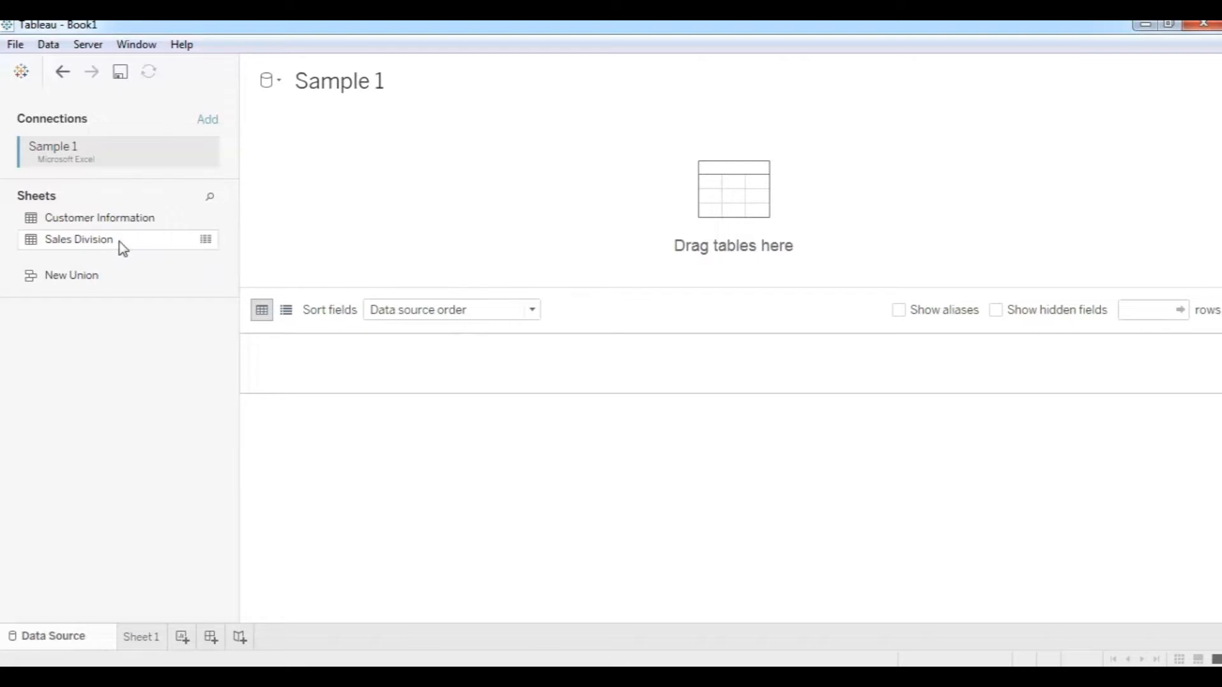
Drag Sales Division, then Customer Information, onto the data source canvas.
{"action": "left_click_drag", "start_coordinate": [101, 243], "coordinate": [646, 218]}
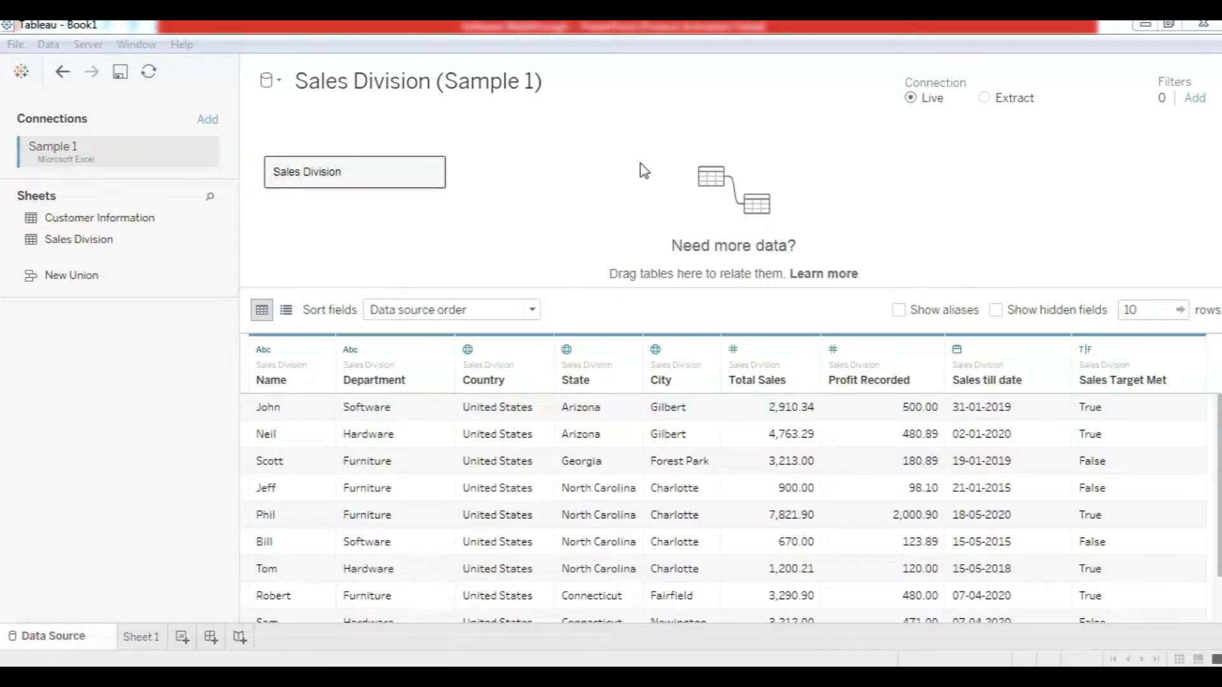
{"action": "left_click_drag", "start_coordinate": [89, 224], "coordinate": [609, 172]}
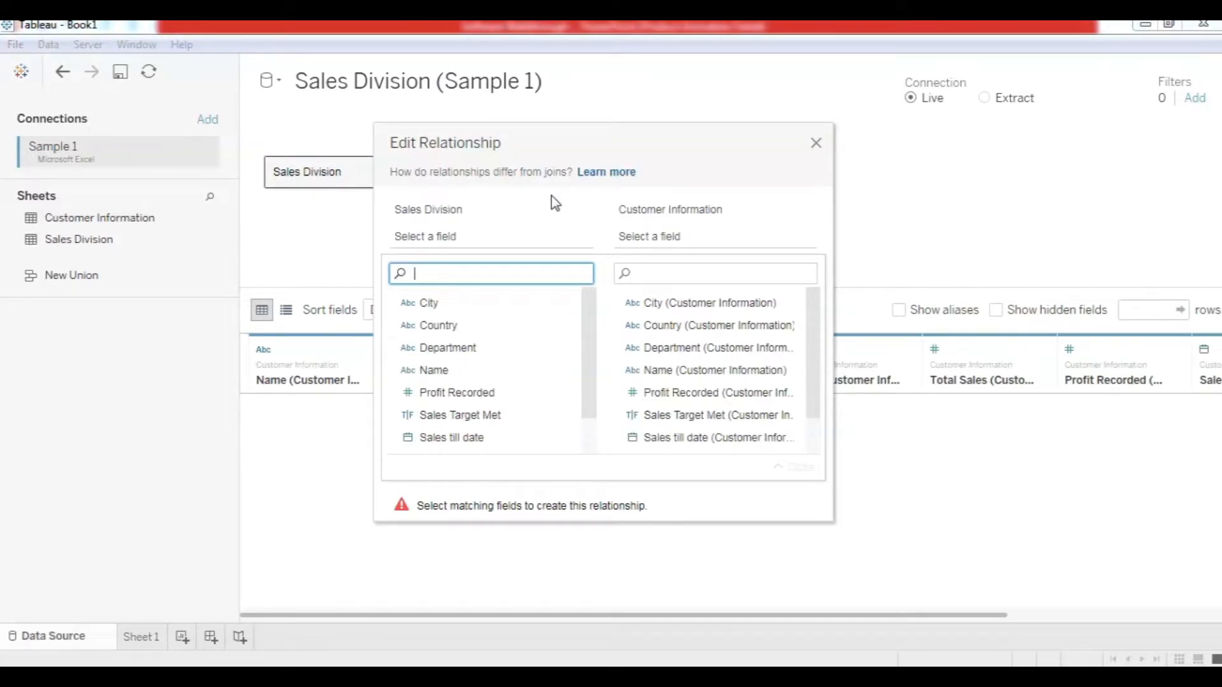
{"action": "left_click", "coordinate": [819, 142]}
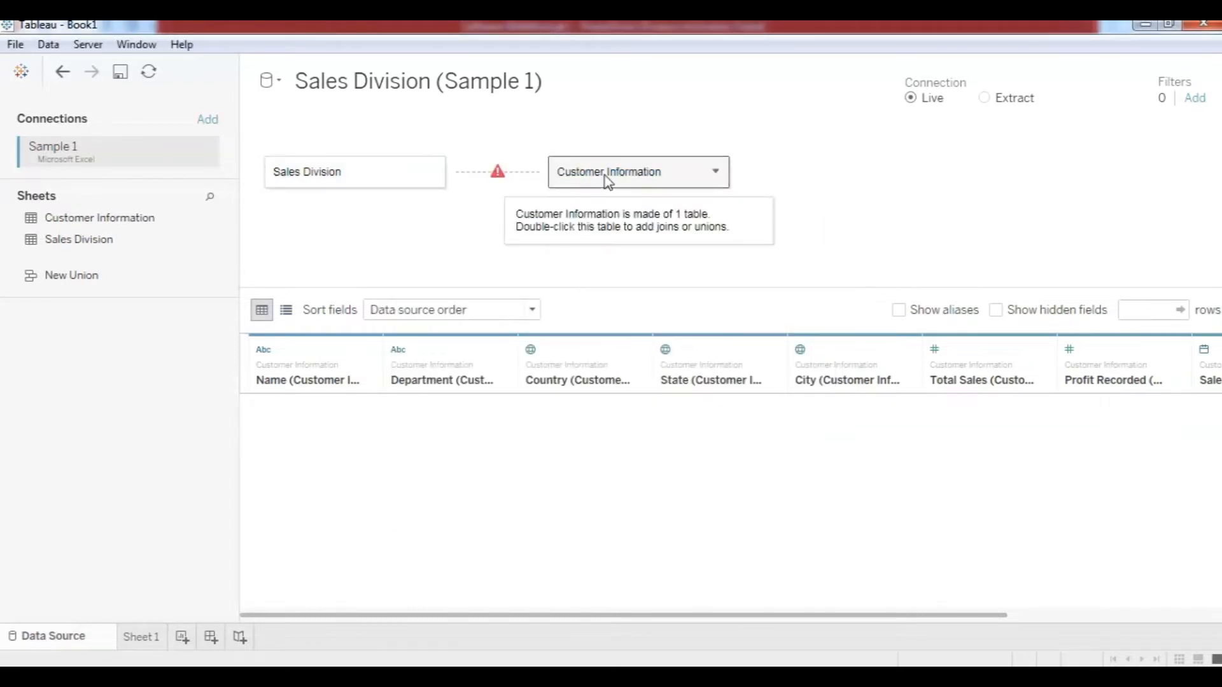
{"action": "left_click_drag", "start_coordinate": [605, 176], "coordinate": [100, 410]}
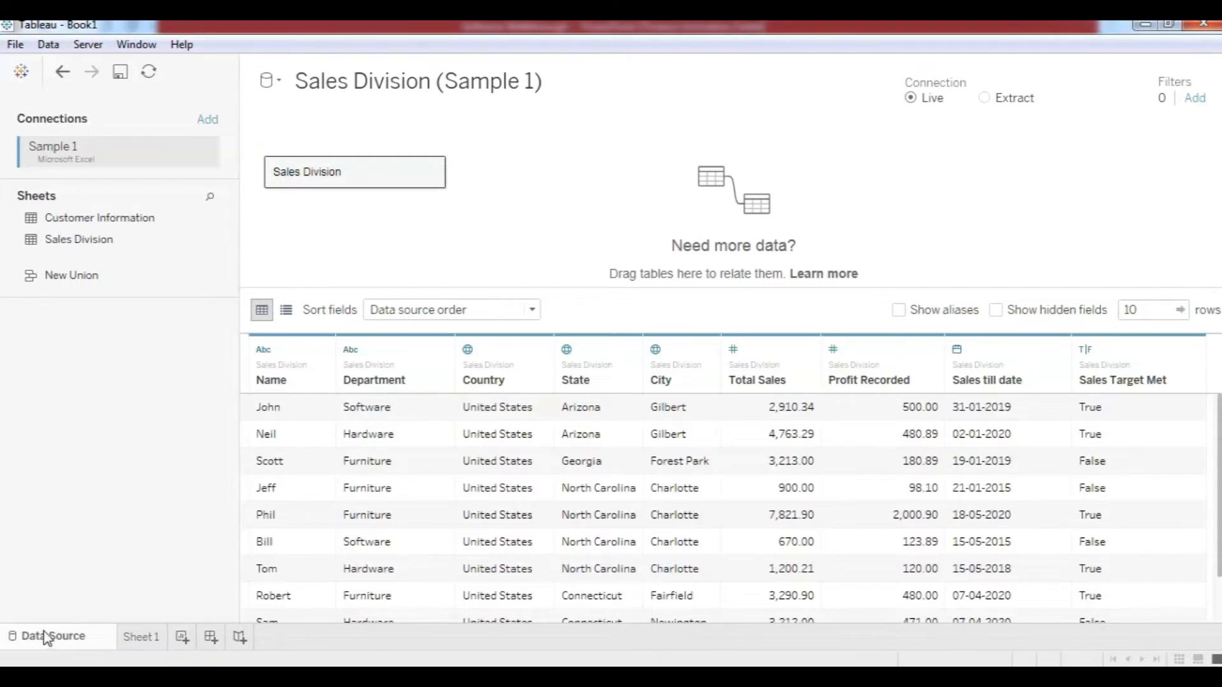
Open Sheet 1 and select the City field in the Data pane.
{"action": "left_click", "coordinate": [146, 639]}
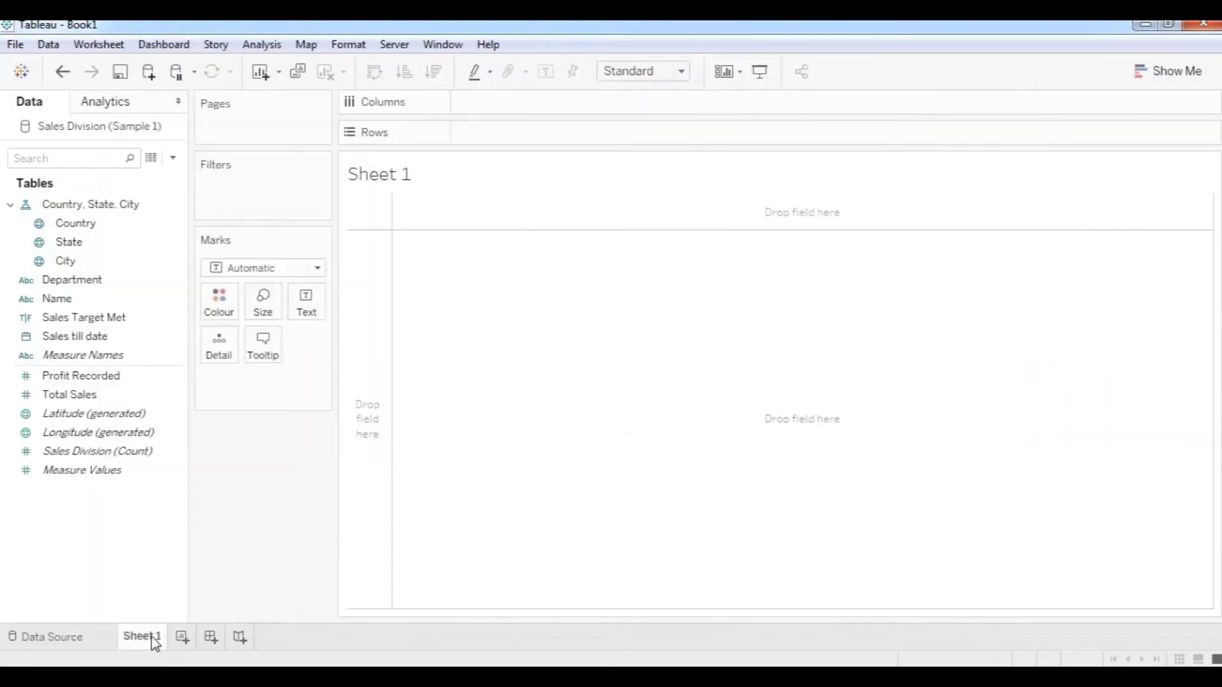
{"action": "left_click", "coordinate": [40, 262]}
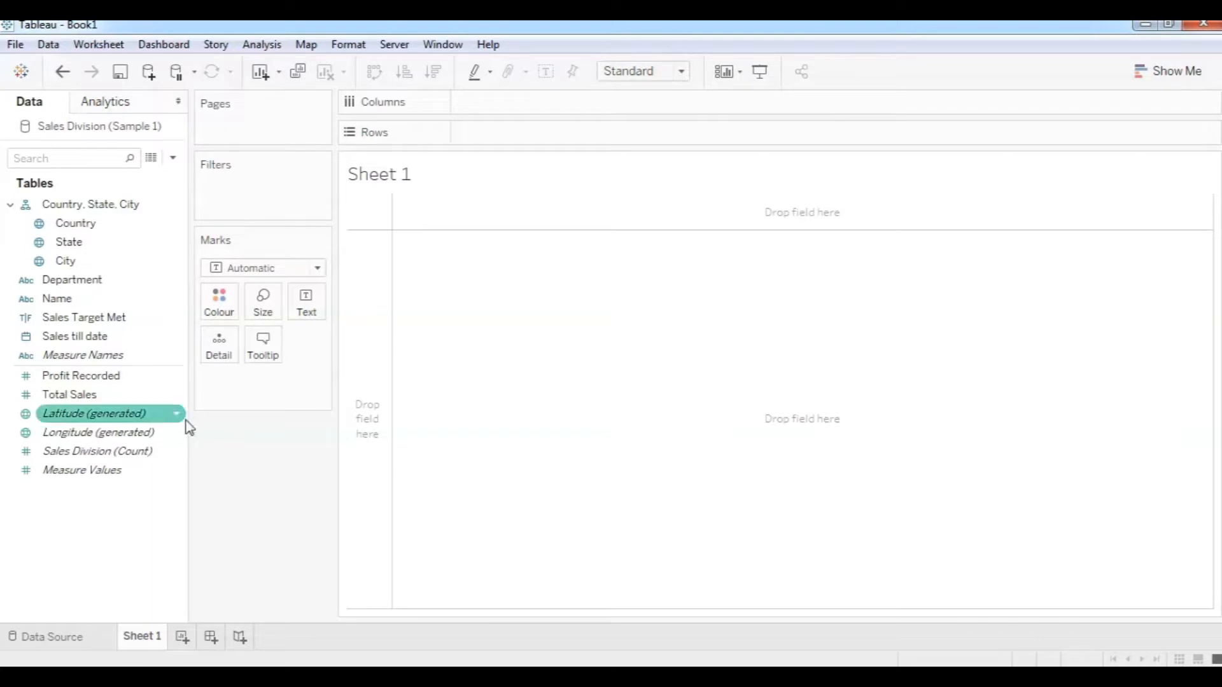
{"action": "left_click", "coordinate": [95, 262]}
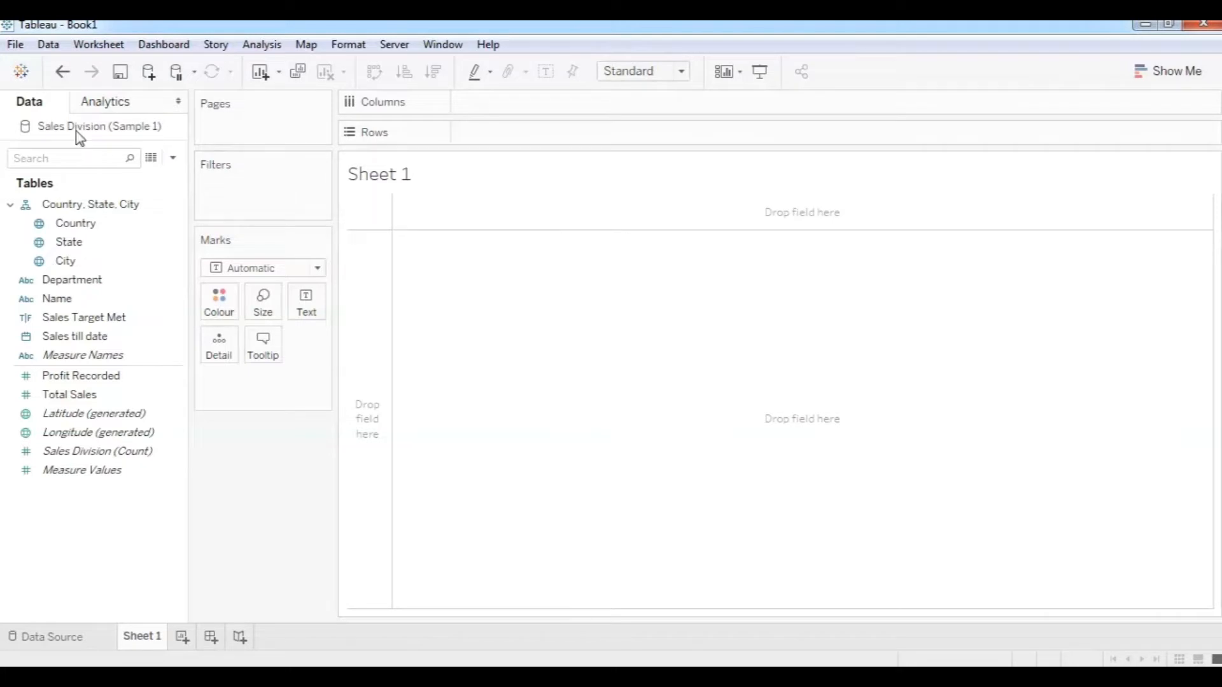
Look through the File menu, then the Server menu's sign-in and publishing commands.
{"action": "left_click", "coordinate": [16, 46]}
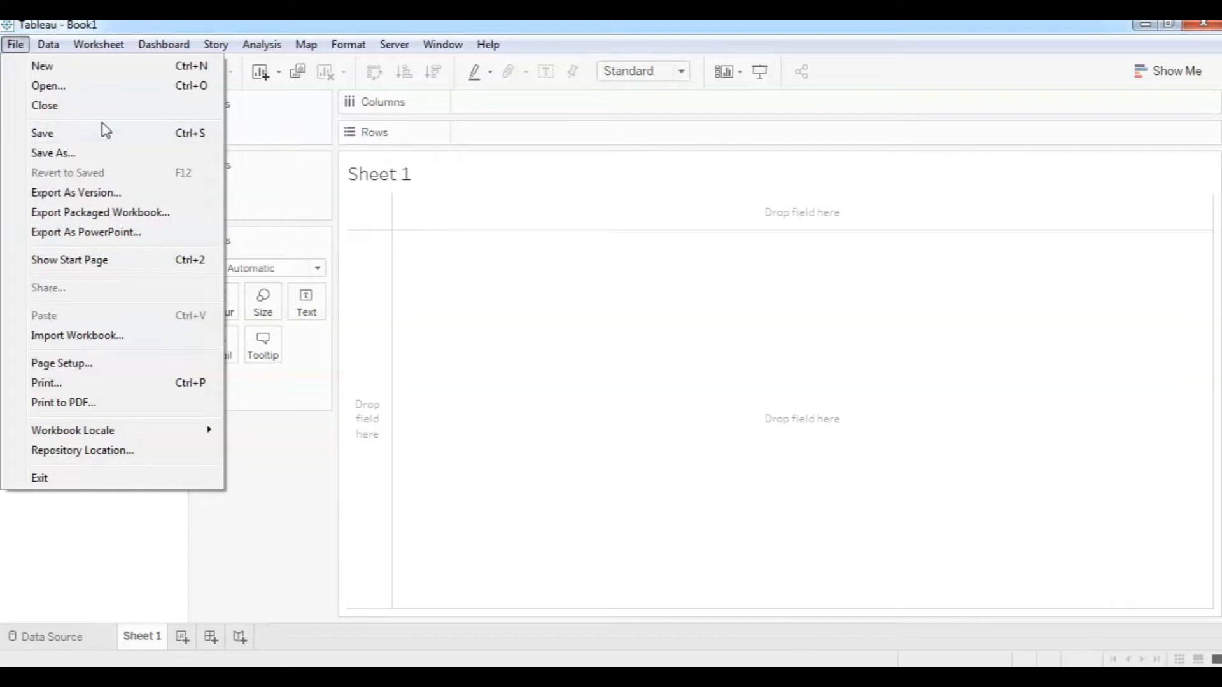
{"action": "left_click", "coordinate": [395, 50]}
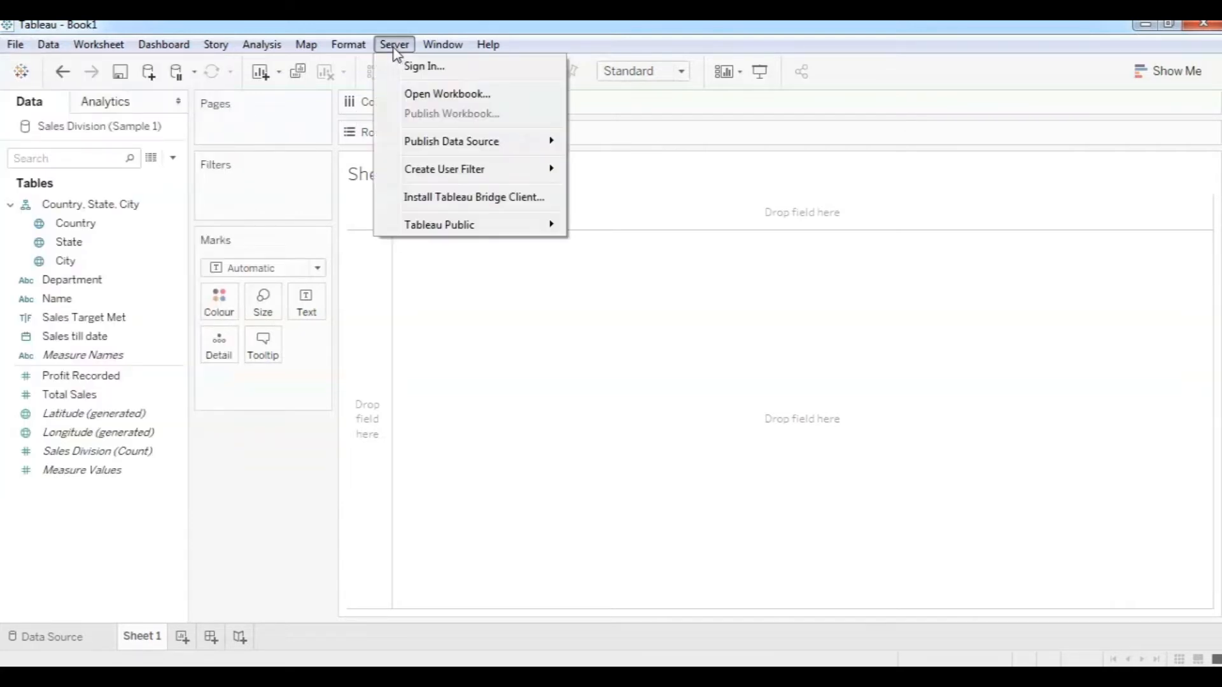
{"action": "mouse_move", "coordinate": [52, 48]}
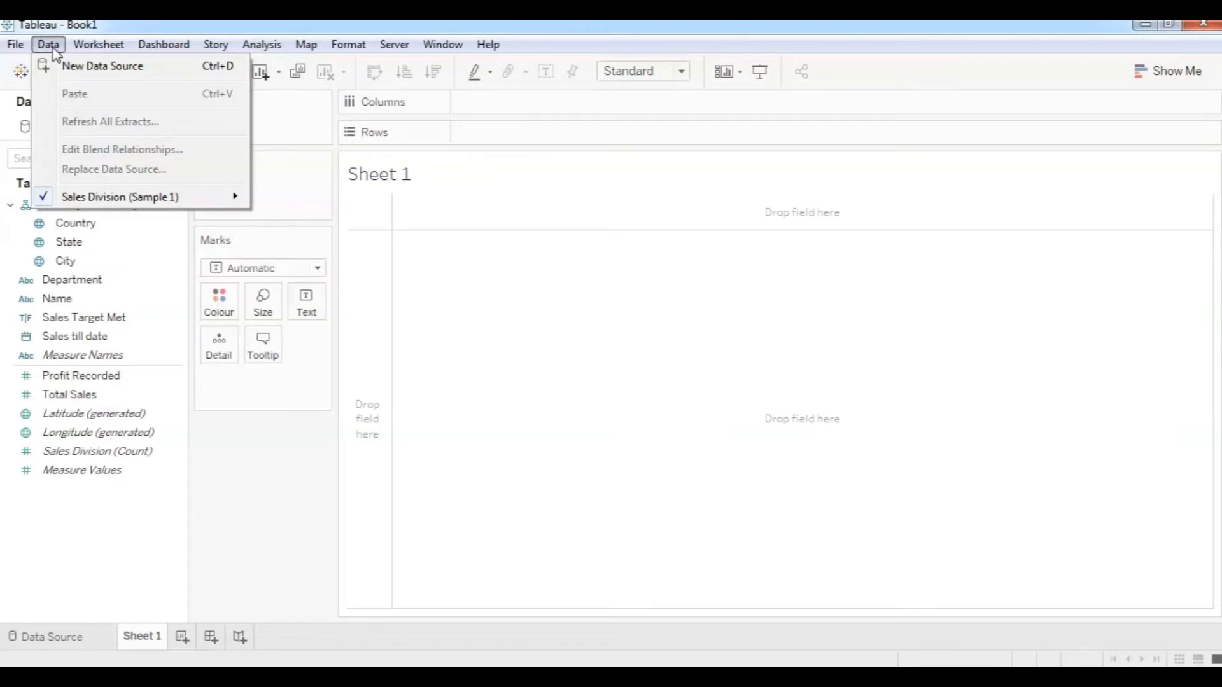
Preview the Connect pane for a new data source under Data, then close it and show the Worksheet menu.
{"action": "left_click", "coordinate": [71, 66]}
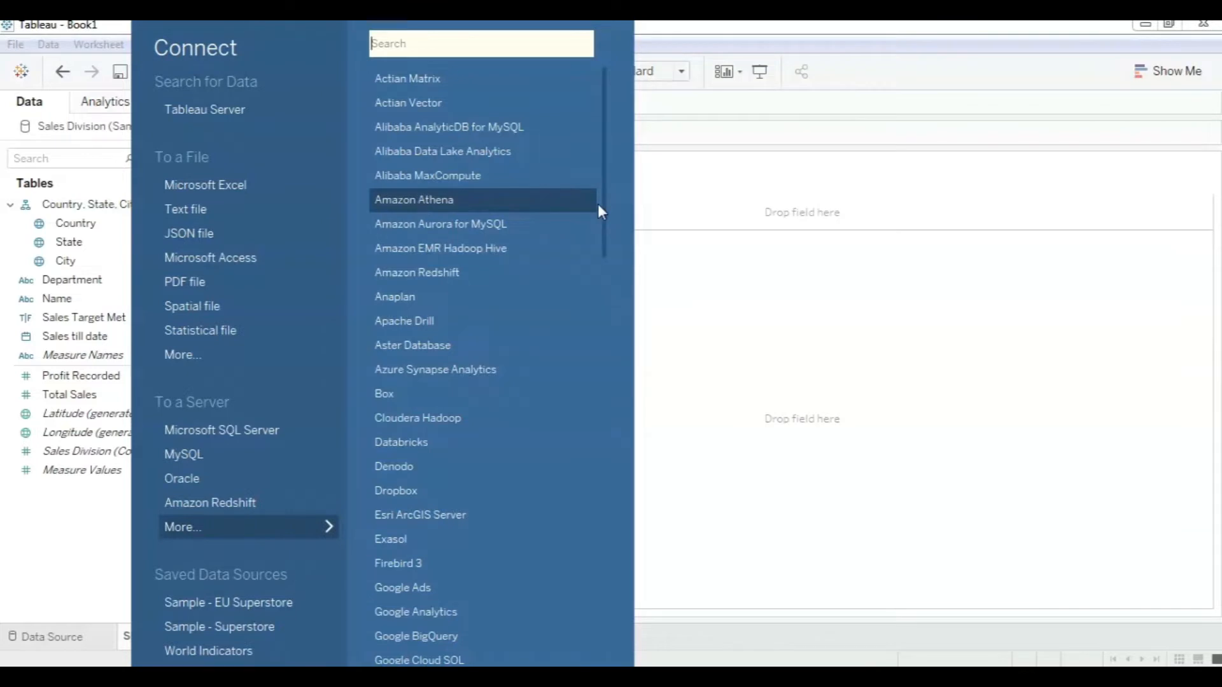
{"action": "left_click", "coordinate": [59, 49]}
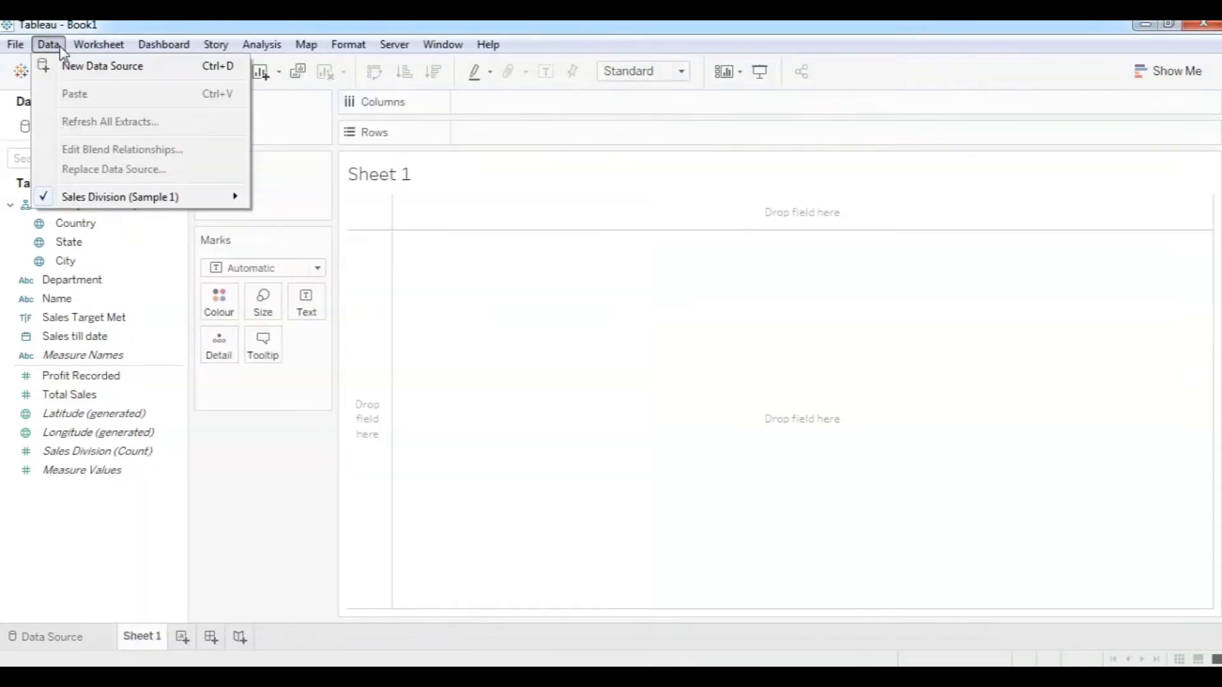
{"action": "mouse_move", "coordinate": [86, 51]}
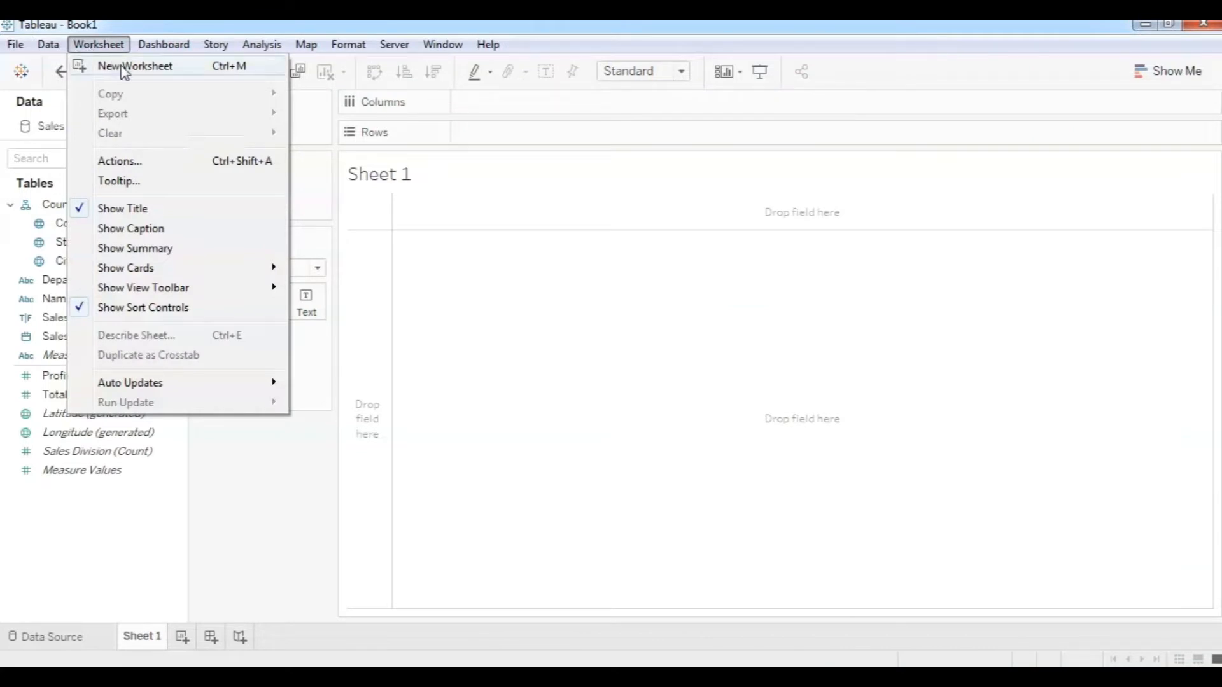
Browse the Dashboard, Story, Analysis (Totals submenu), Map and Format menus.
{"action": "mouse_move", "coordinate": [155, 54]}
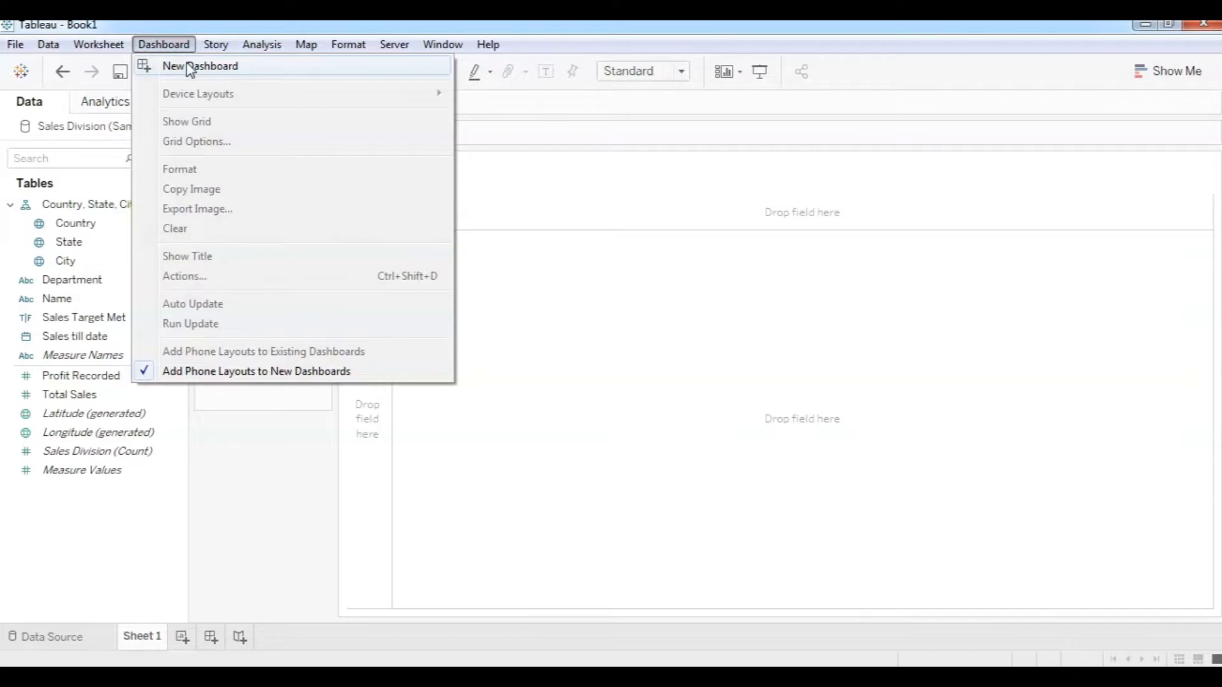
{"action": "mouse_move", "coordinate": [216, 51]}
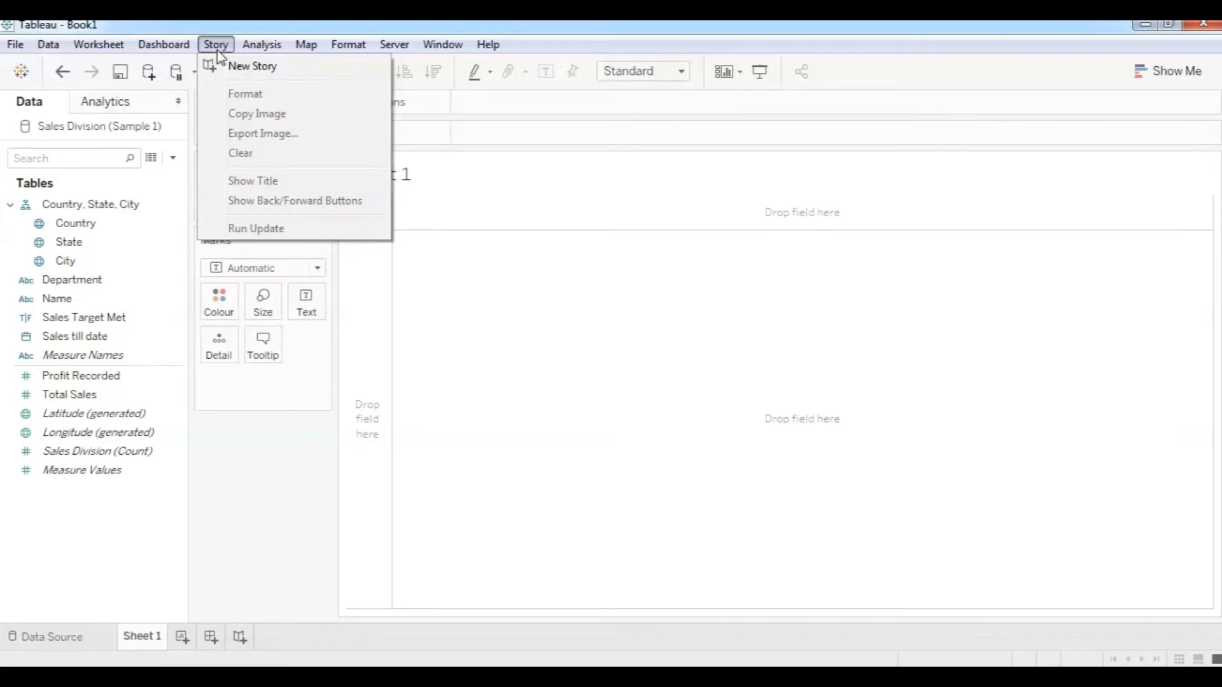
{"action": "mouse_move", "coordinate": [257, 57]}
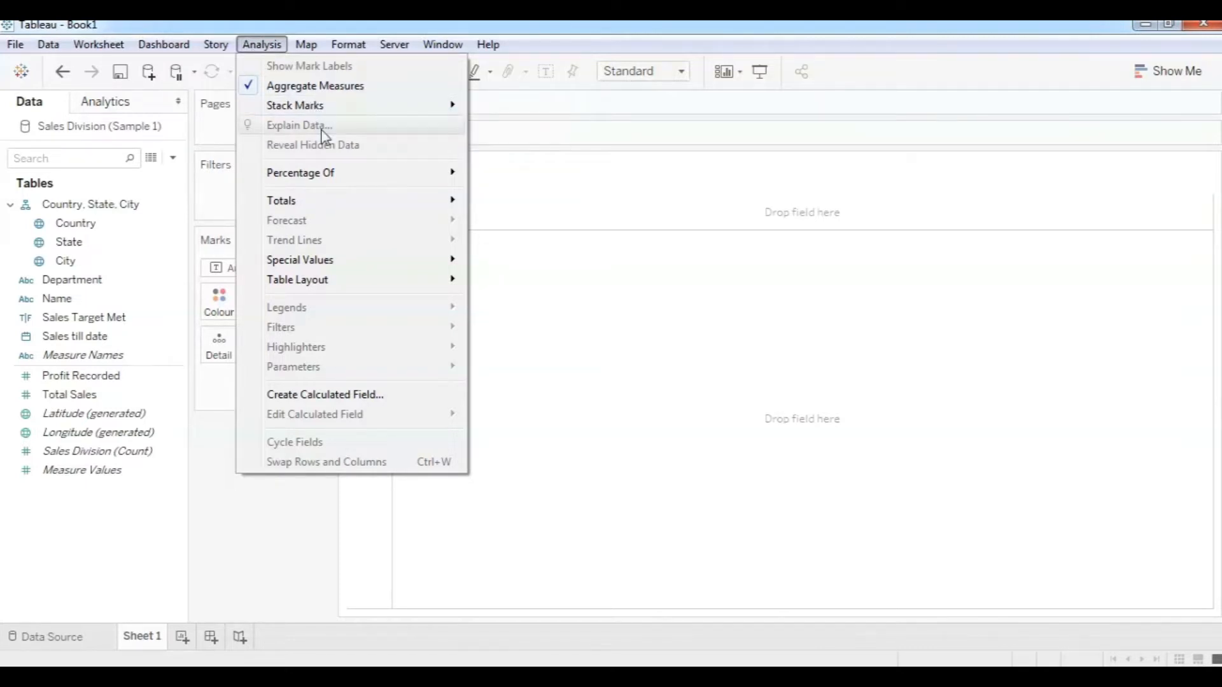
{"action": "mouse_move", "coordinate": [337, 207]}
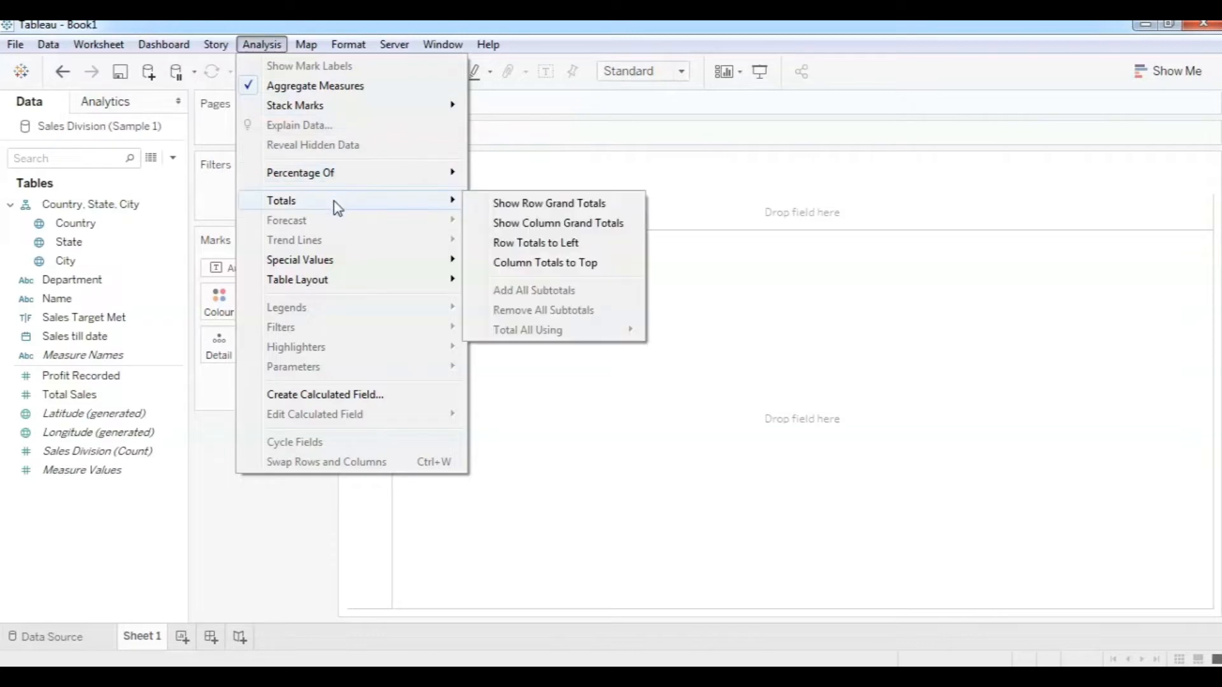
{"action": "mouse_move", "coordinate": [307, 45]}
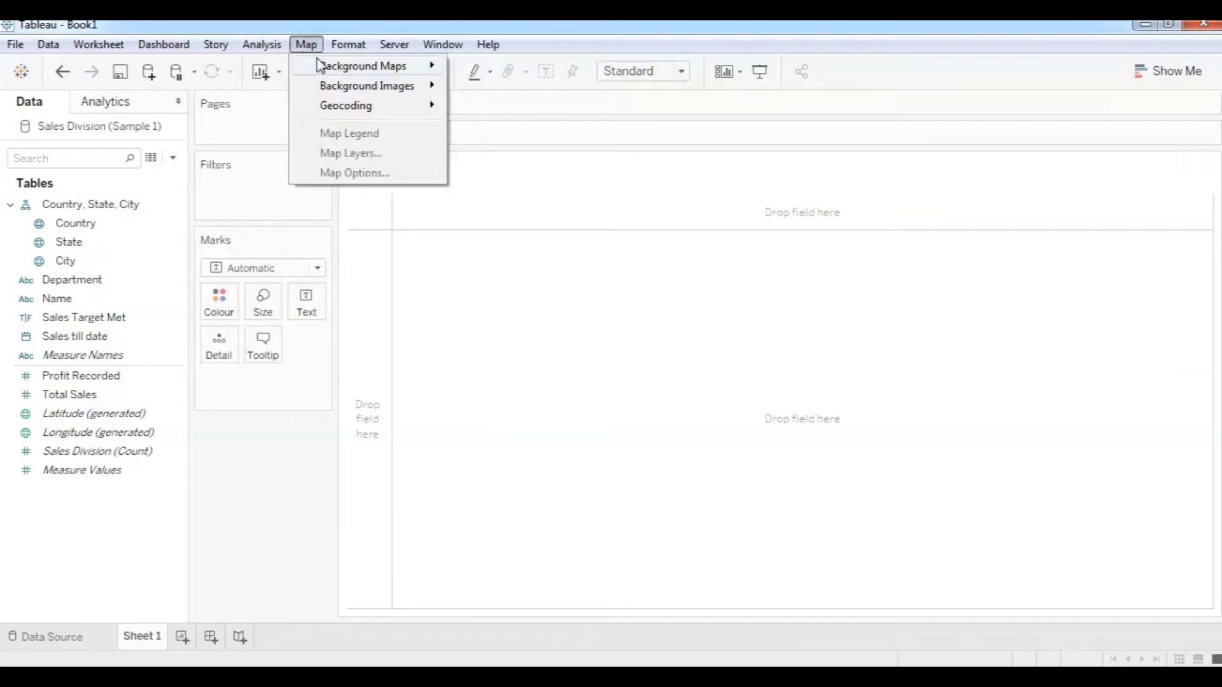
{"action": "mouse_move", "coordinate": [350, 45]}
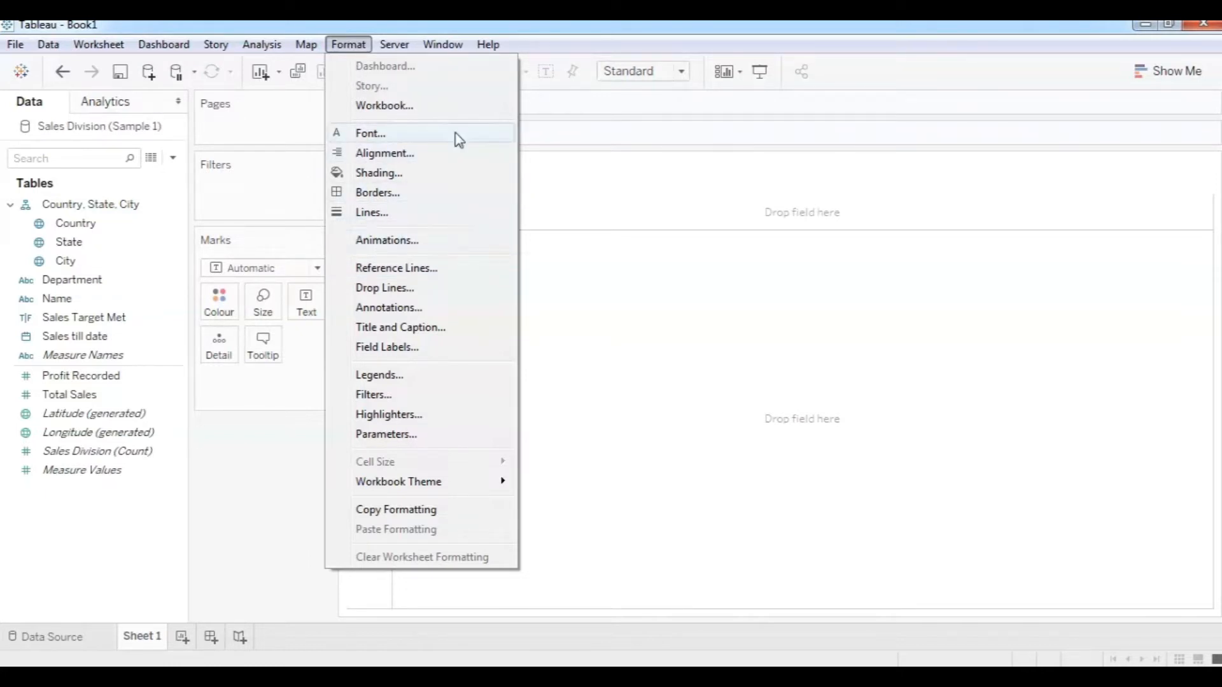
View the Server menu's Publish Data Source and Tableau Public submenus.
{"action": "left_click", "coordinate": [360, 48]}
{"action": "left_click", "coordinate": [387, 44]}
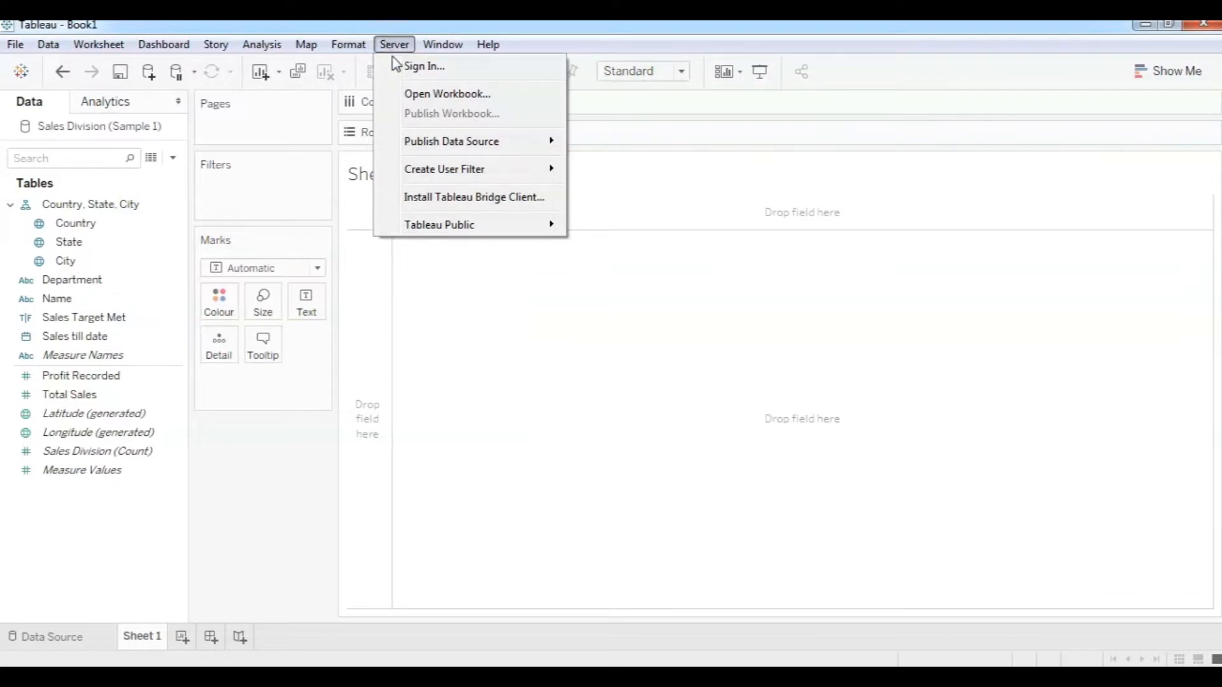
{"action": "mouse_move", "coordinate": [430, 148]}
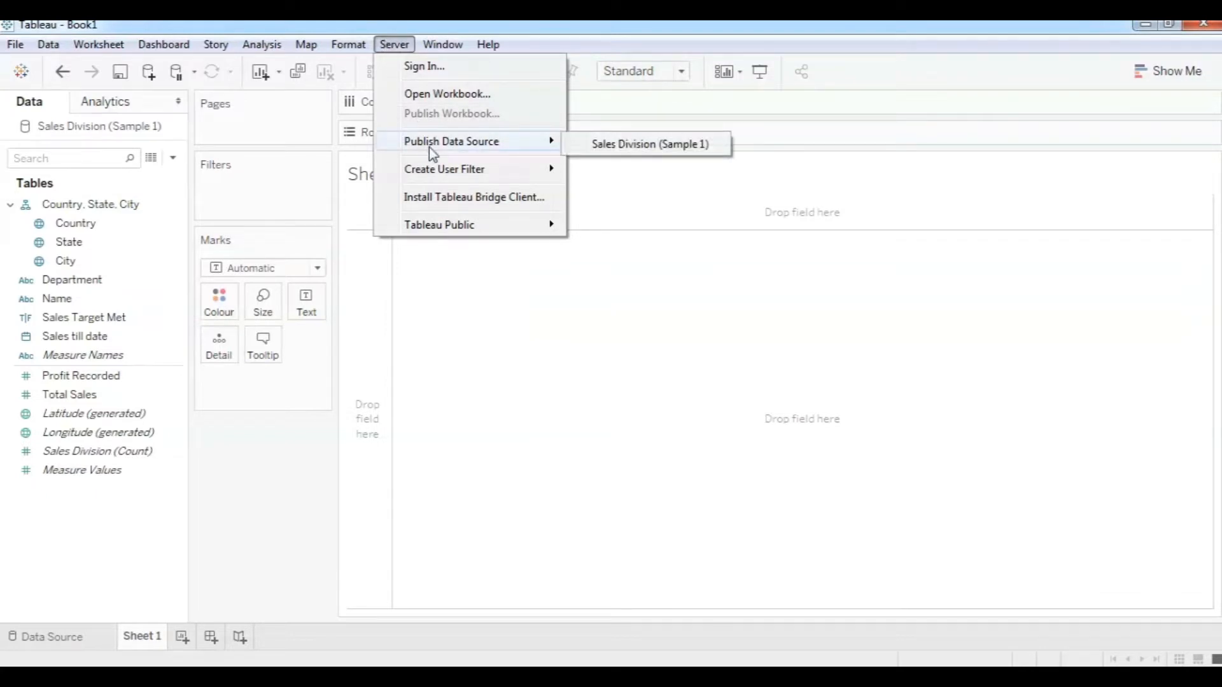
{"action": "mouse_move", "coordinate": [449, 231]}
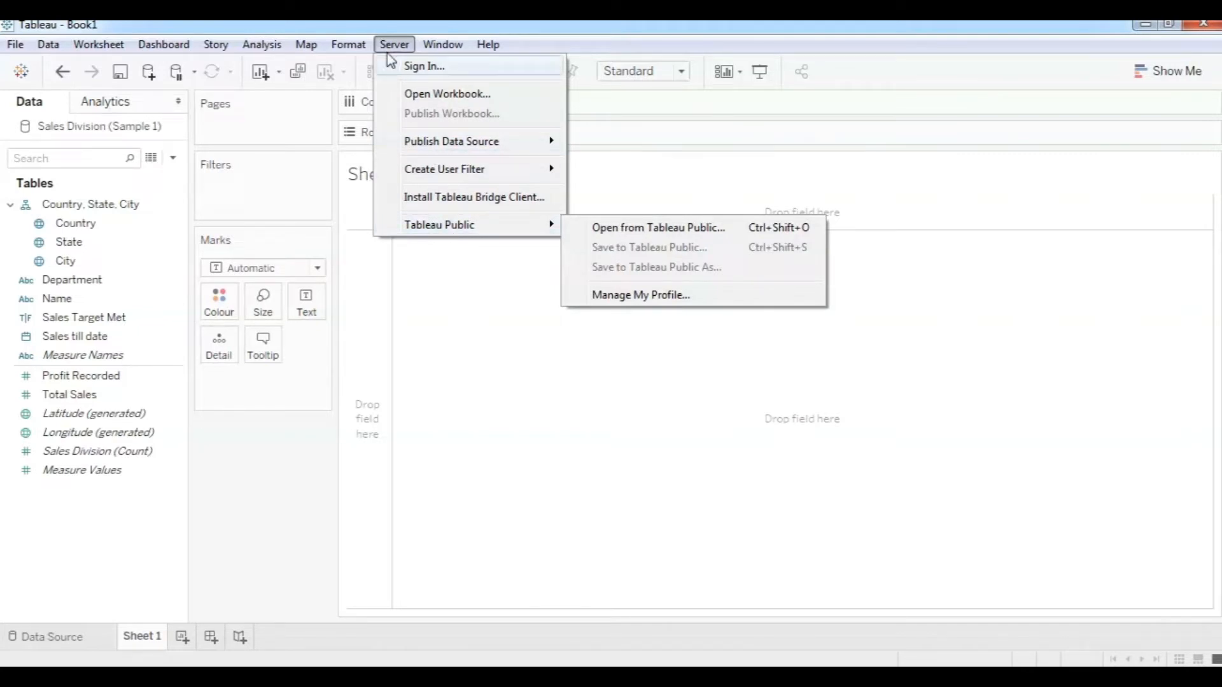
Look over the Window and Help menus, then dismiss the menu to reveal empty Sheet 1.
{"action": "mouse_move", "coordinate": [441, 47]}
{"action": "mouse_move", "coordinate": [484, 48]}
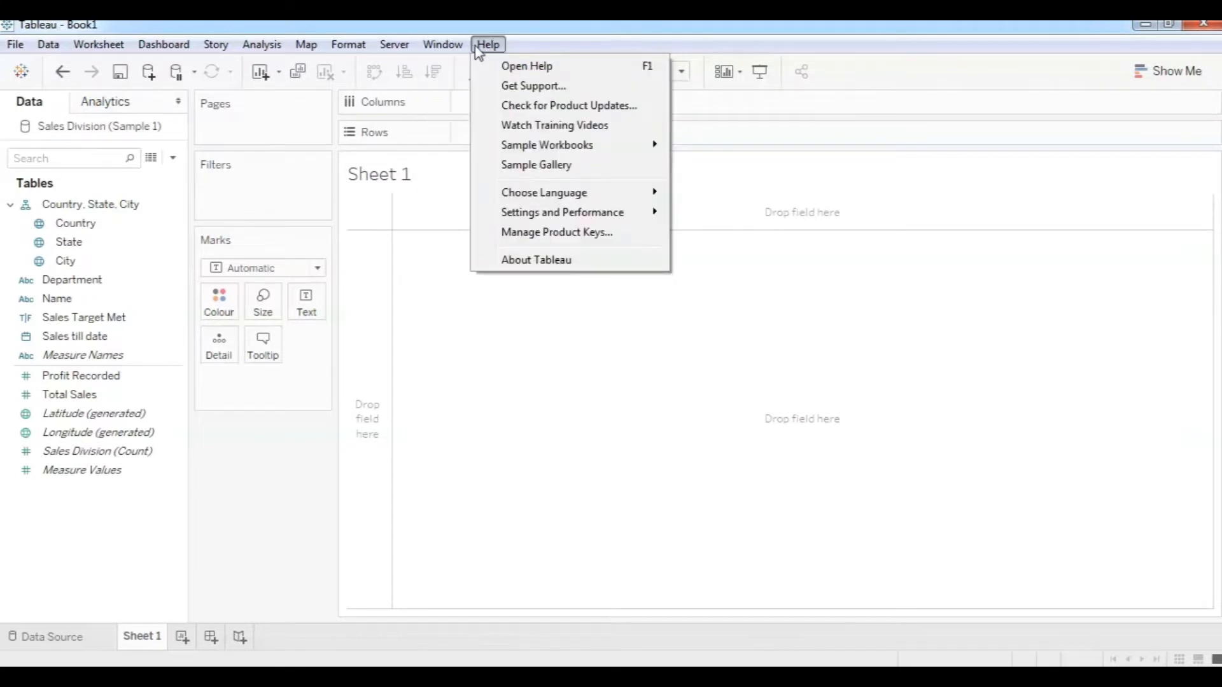
{"action": "left_click", "coordinate": [481, 321]}
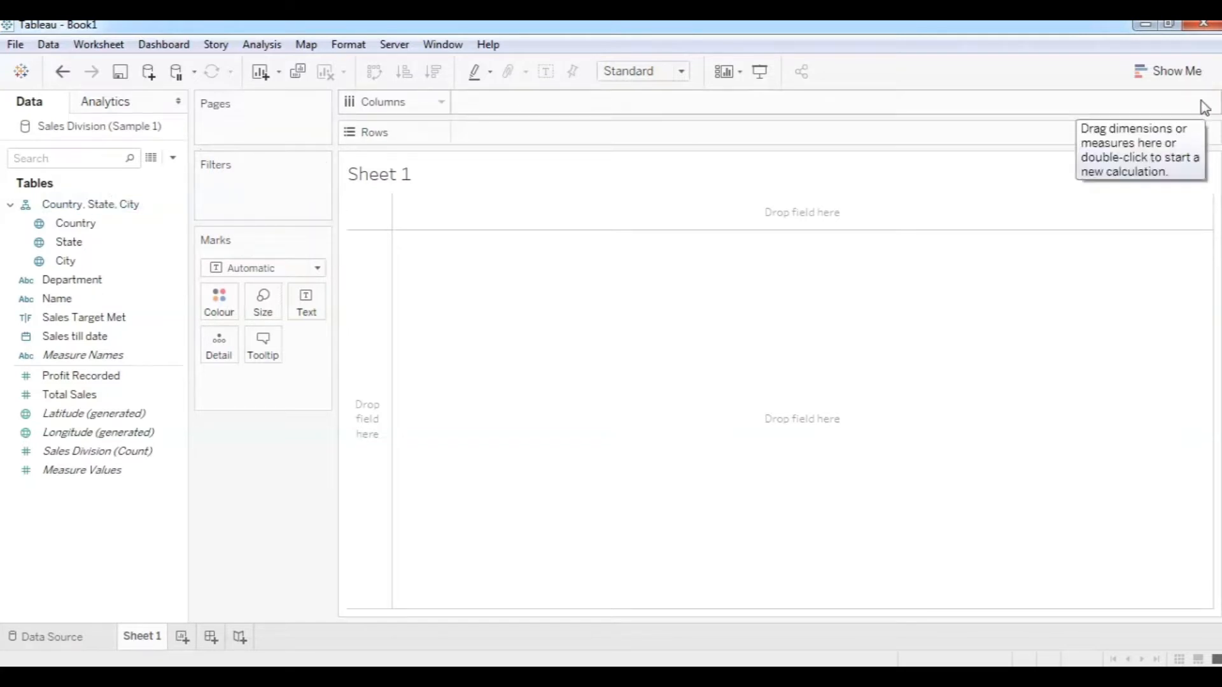
Open the Show Me panel of suggested chart types next to Sheet 1.
{"action": "left_click", "coordinate": [1178, 72]}
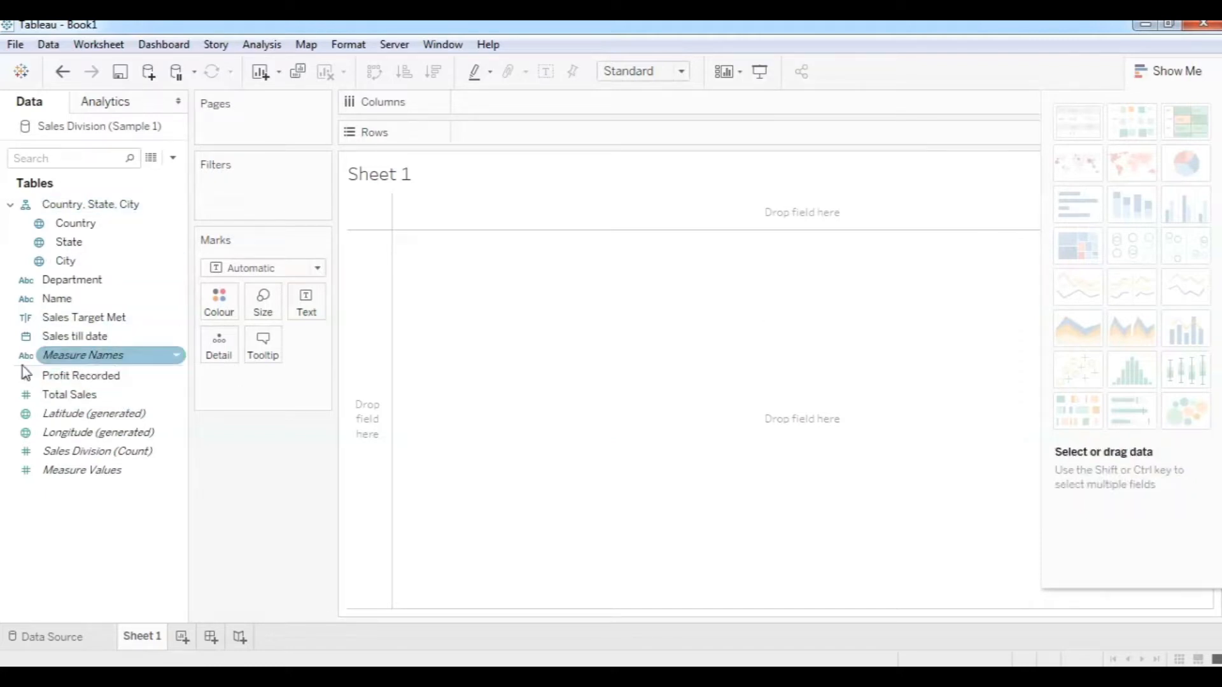
{"action": "left_click_drag", "start_coordinate": [70, 395], "coordinate": [533, 135]}
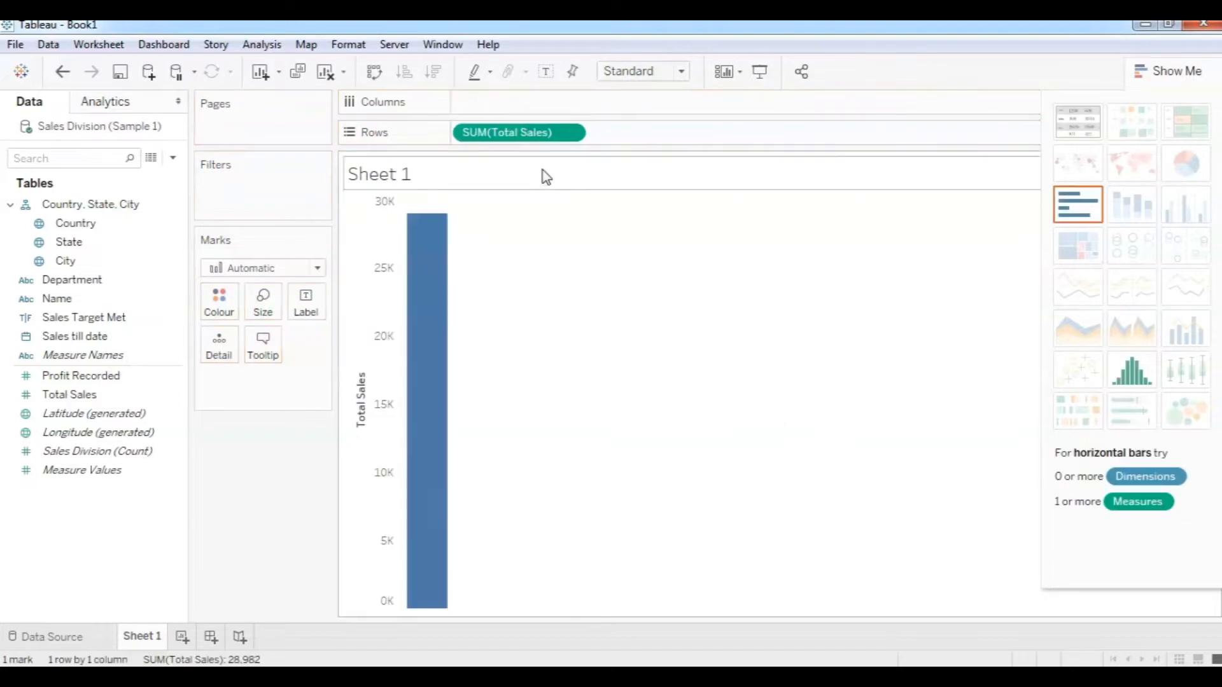
{"action": "mouse_move", "coordinate": [431, 415]}
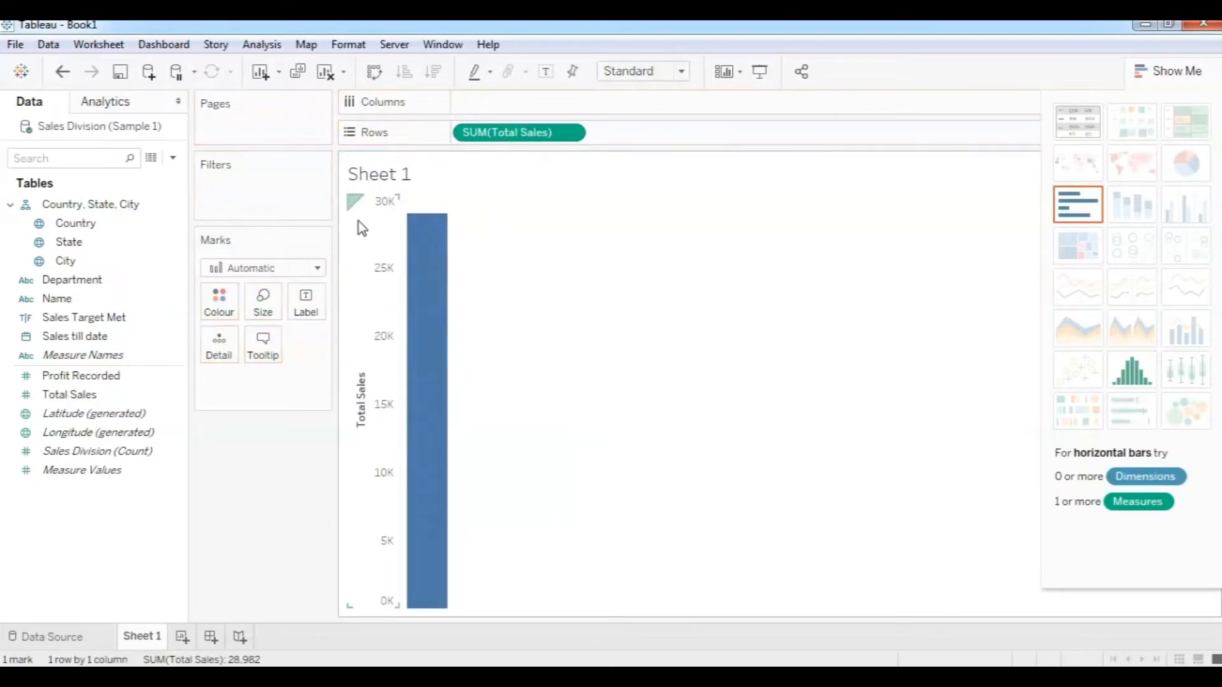
{"action": "mouse_move", "coordinate": [432, 275]}
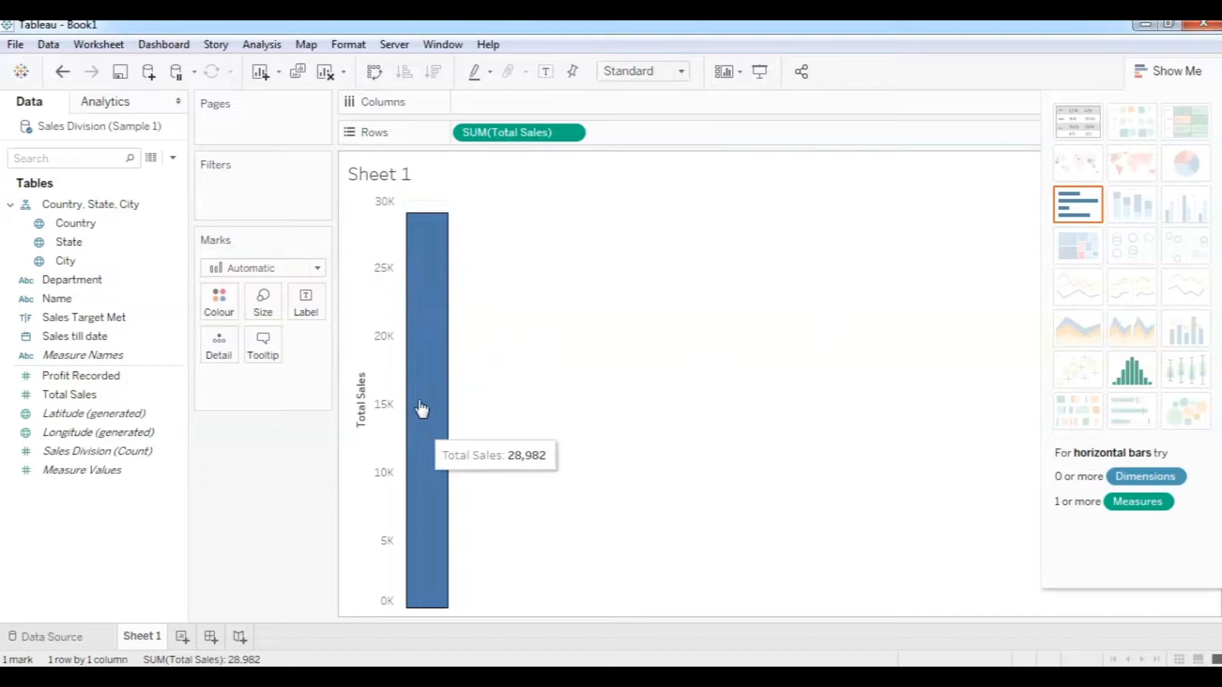
{"action": "left_click_drag", "start_coordinate": [502, 132], "coordinate": [259, 499]}
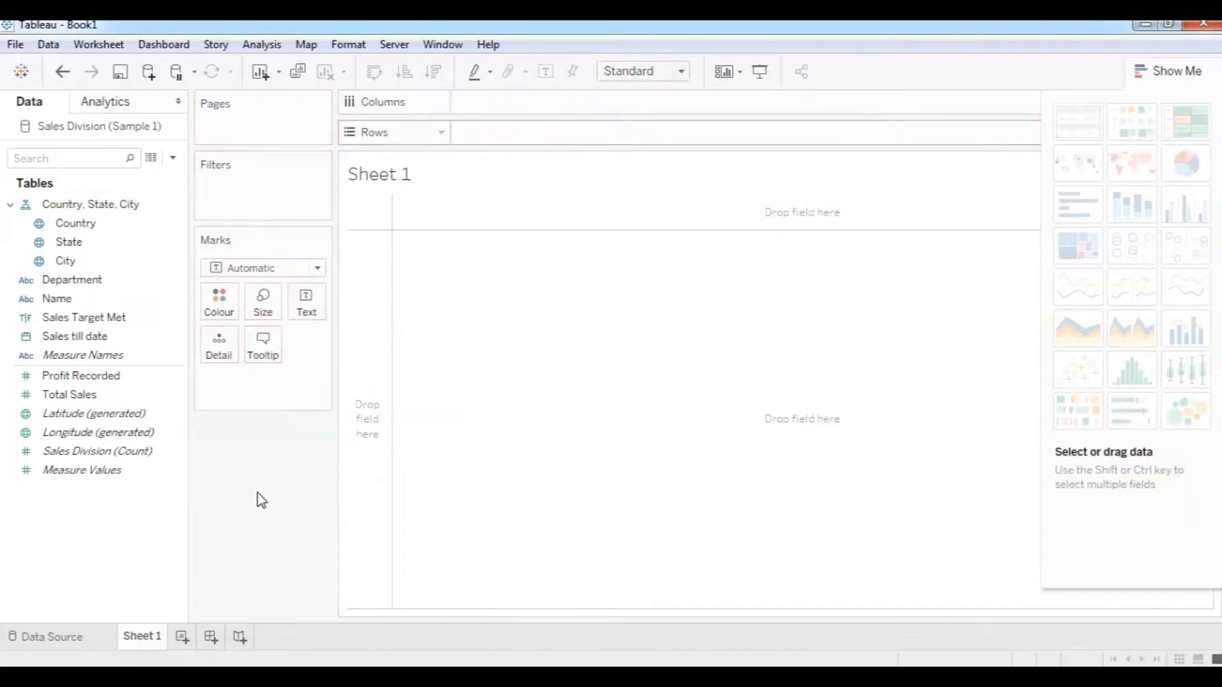
Chart Total Sales as a horizontal bar from Show Me, then hide the Show Me panel.
{"action": "left_click", "coordinate": [88, 396]}
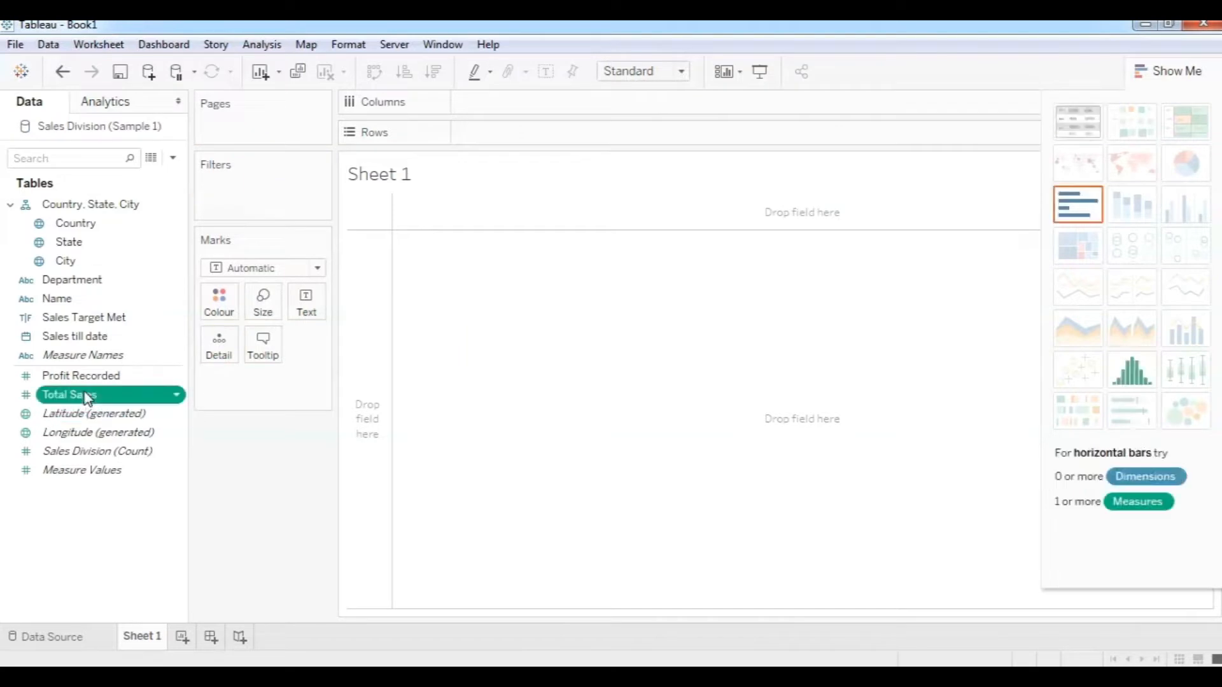
{"action": "left_click", "coordinate": [1085, 210]}
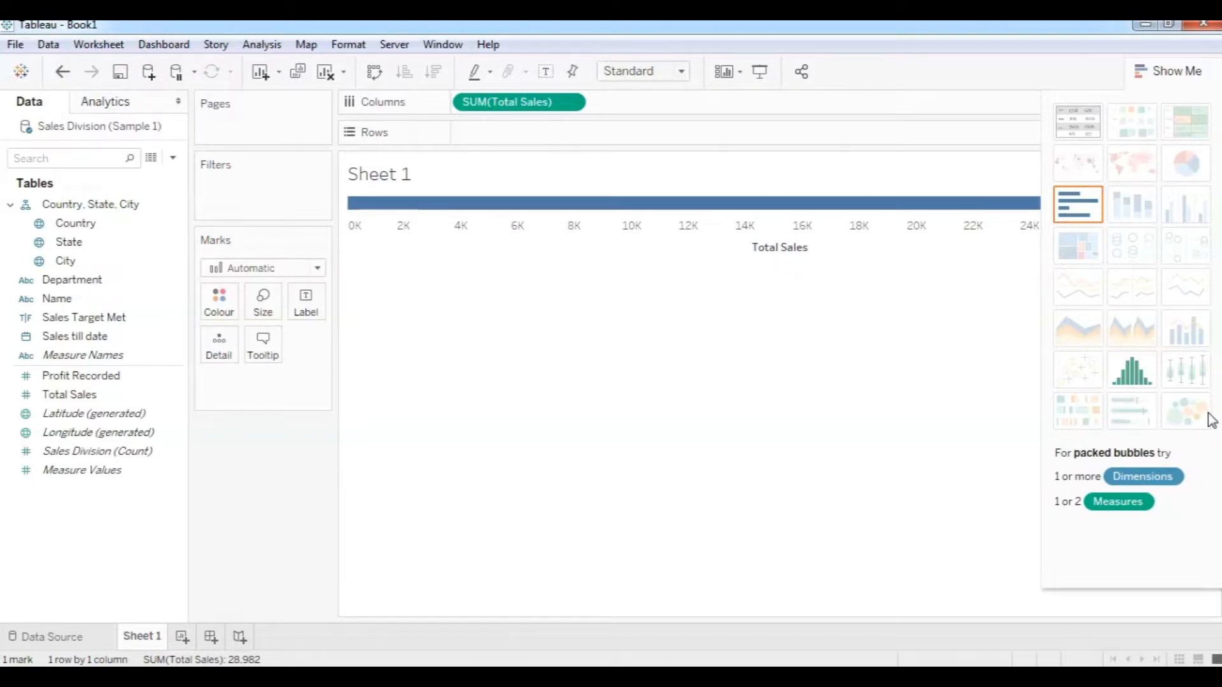
{"action": "left_click", "coordinate": [1187, 71]}
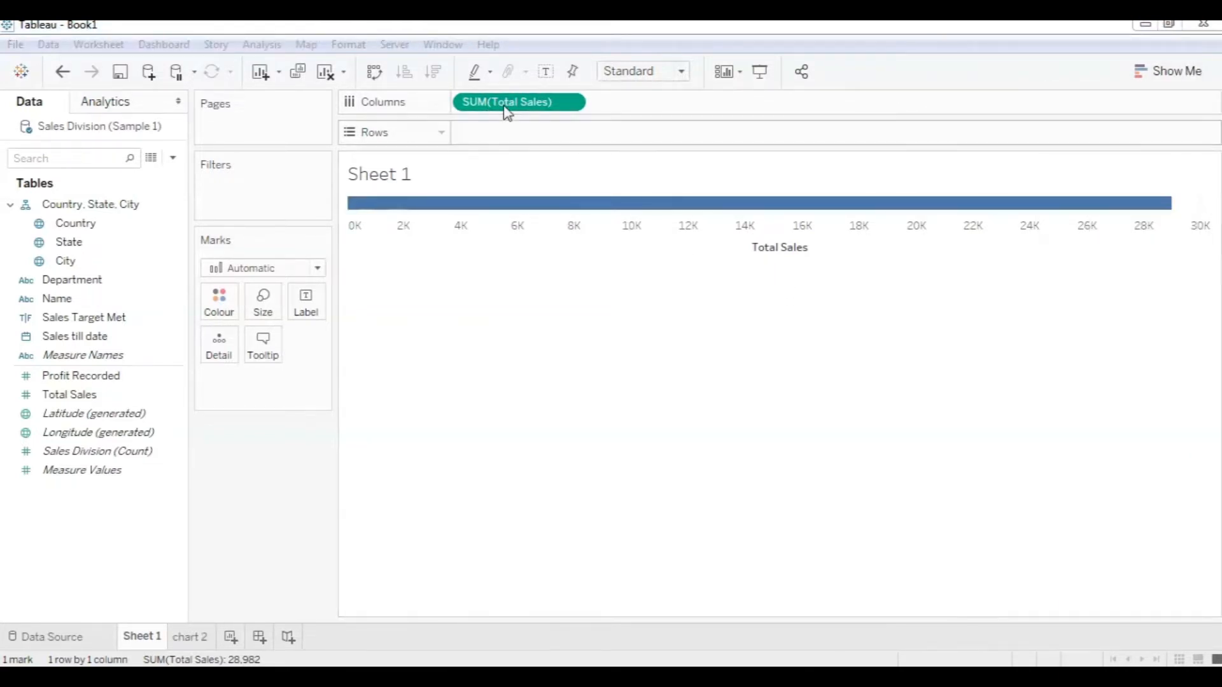
Swap rows and columns three times, leaving the Total Sales bar vertical at 28,982.
{"action": "left_click", "coordinate": [380, 77]}
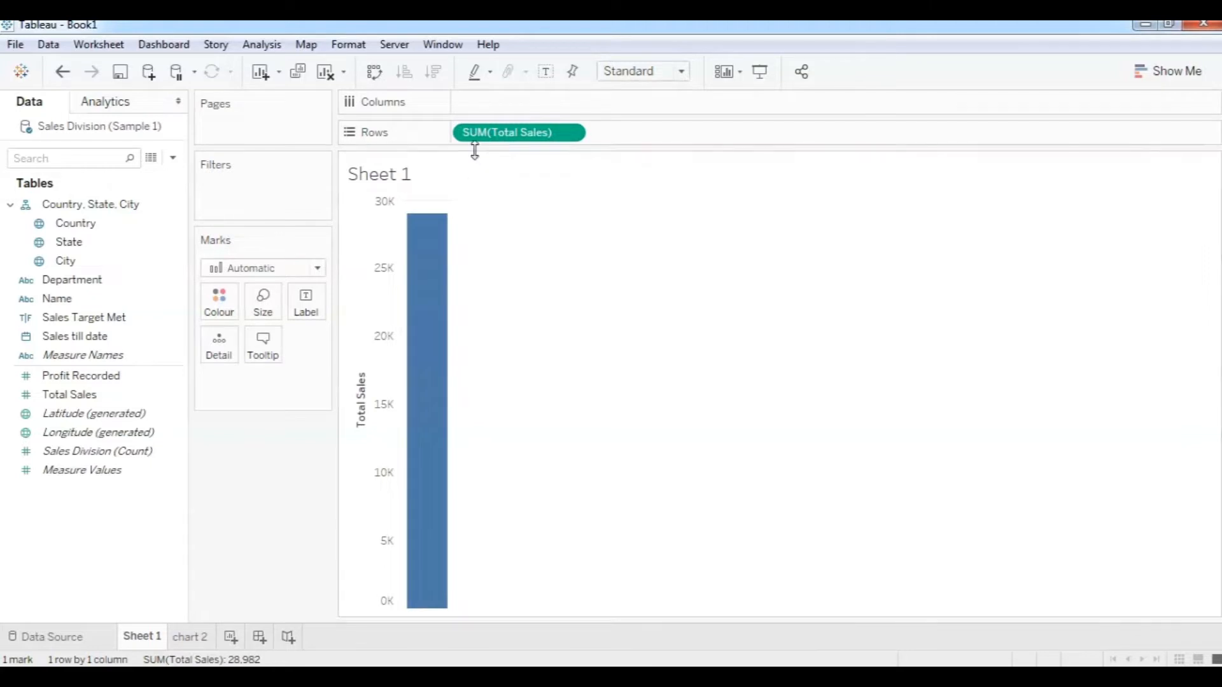
{"action": "left_click", "coordinate": [373, 77]}
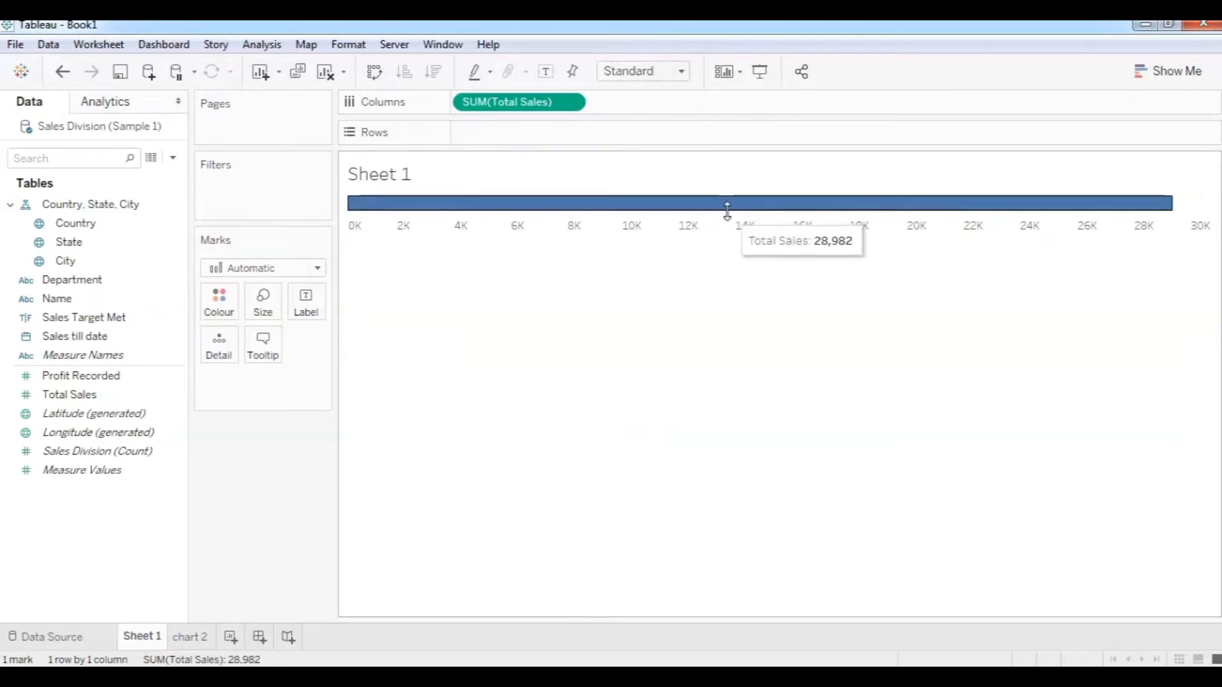
{"action": "left_click", "coordinate": [375, 72]}
{"action": "left_click", "coordinate": [680, 73]}
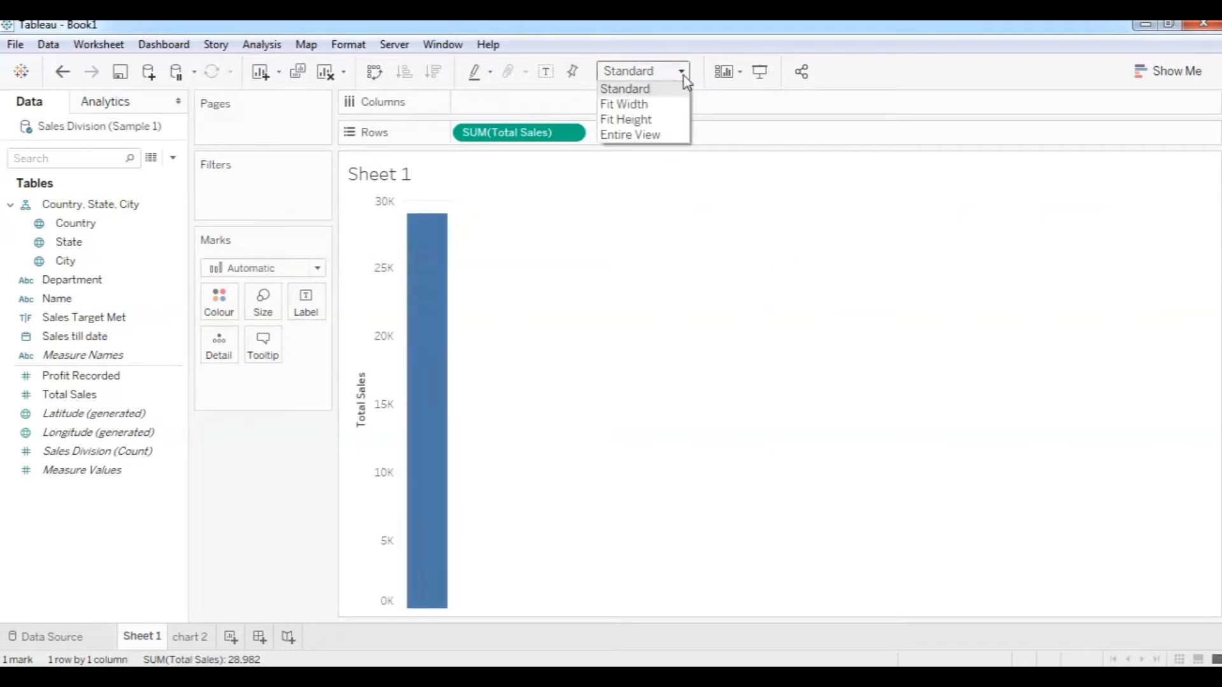
{"action": "left_click", "coordinate": [650, 136]}
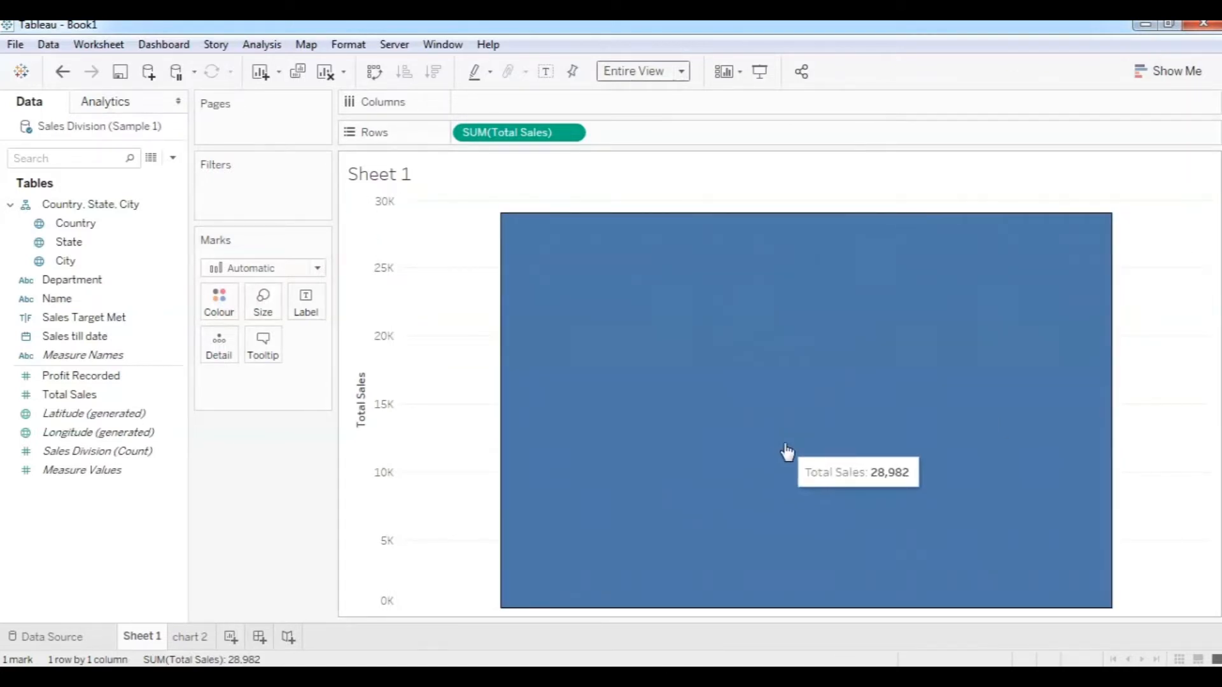
{"action": "left_click", "coordinate": [686, 77]}
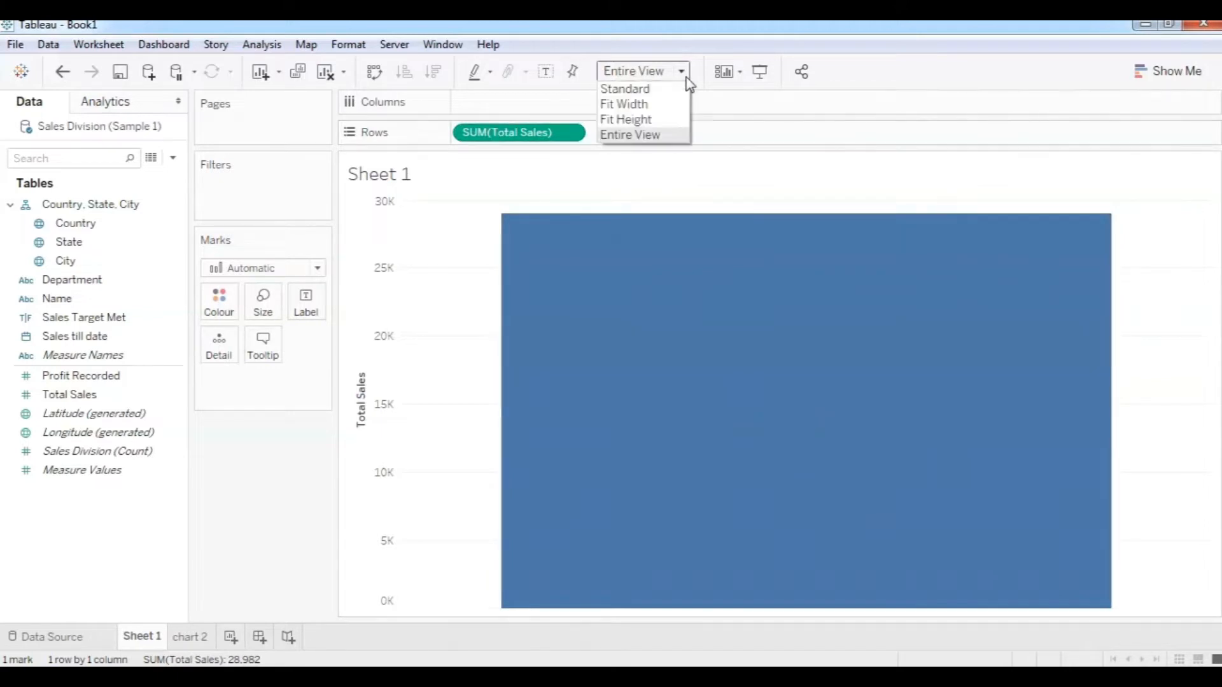
{"action": "left_click", "coordinate": [644, 91]}
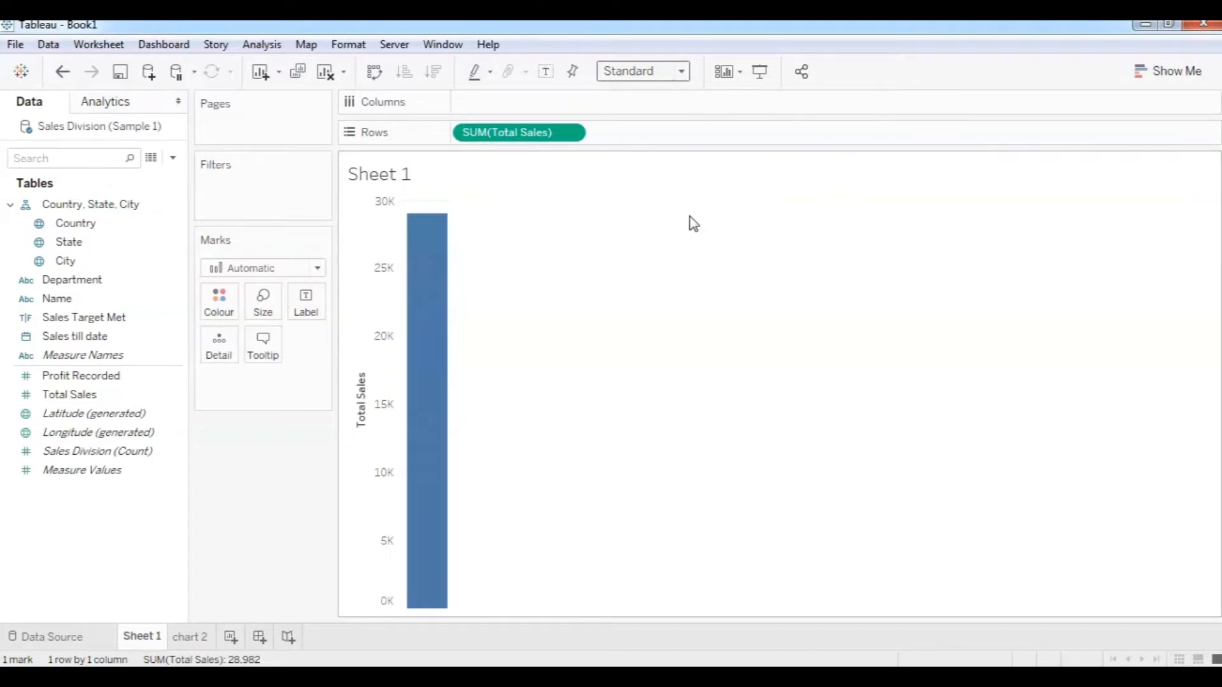
Switch back to the PowerPoint slide show and advance to the data source slide.
{"action": "mouse_move", "coordinate": [465, 663]}
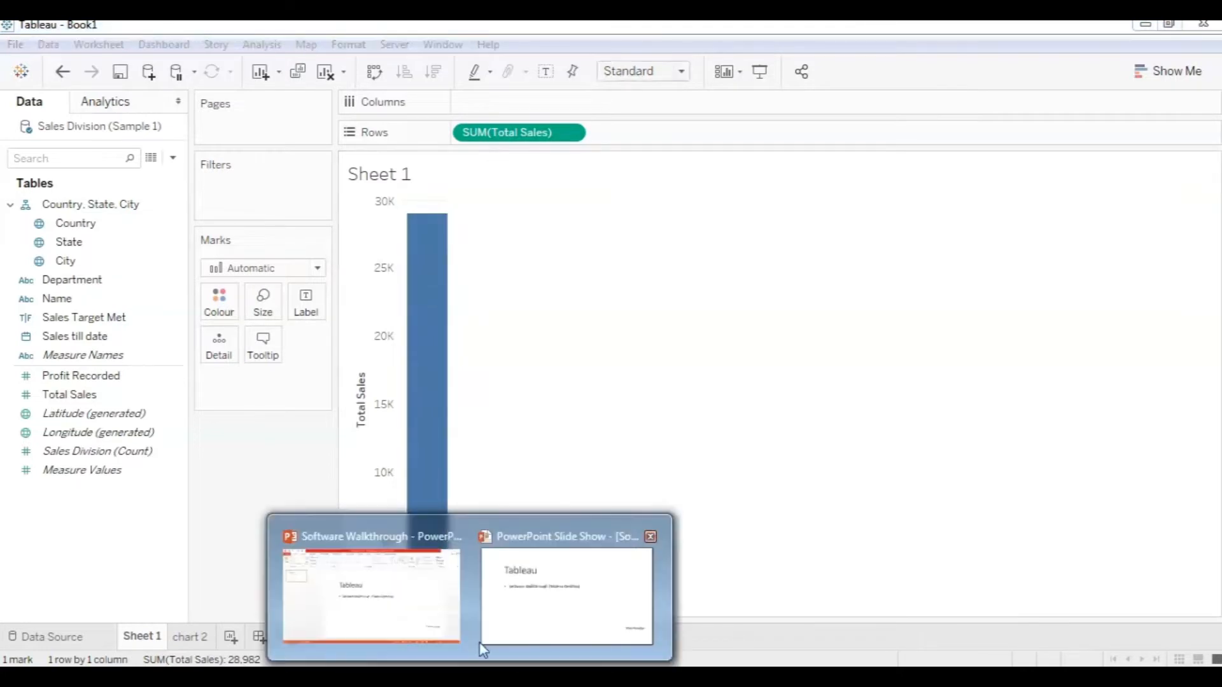
{"action": "left_click", "coordinate": [566, 589]}
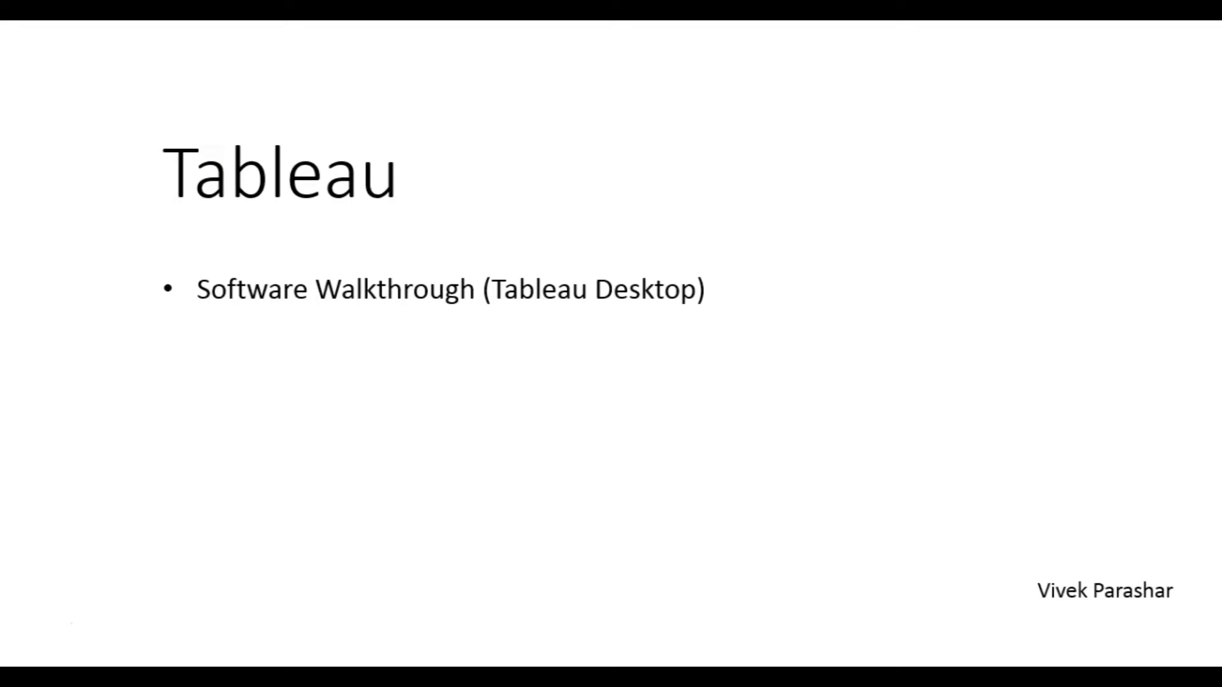
{"action": "left_click", "coordinate": [278, 625]}
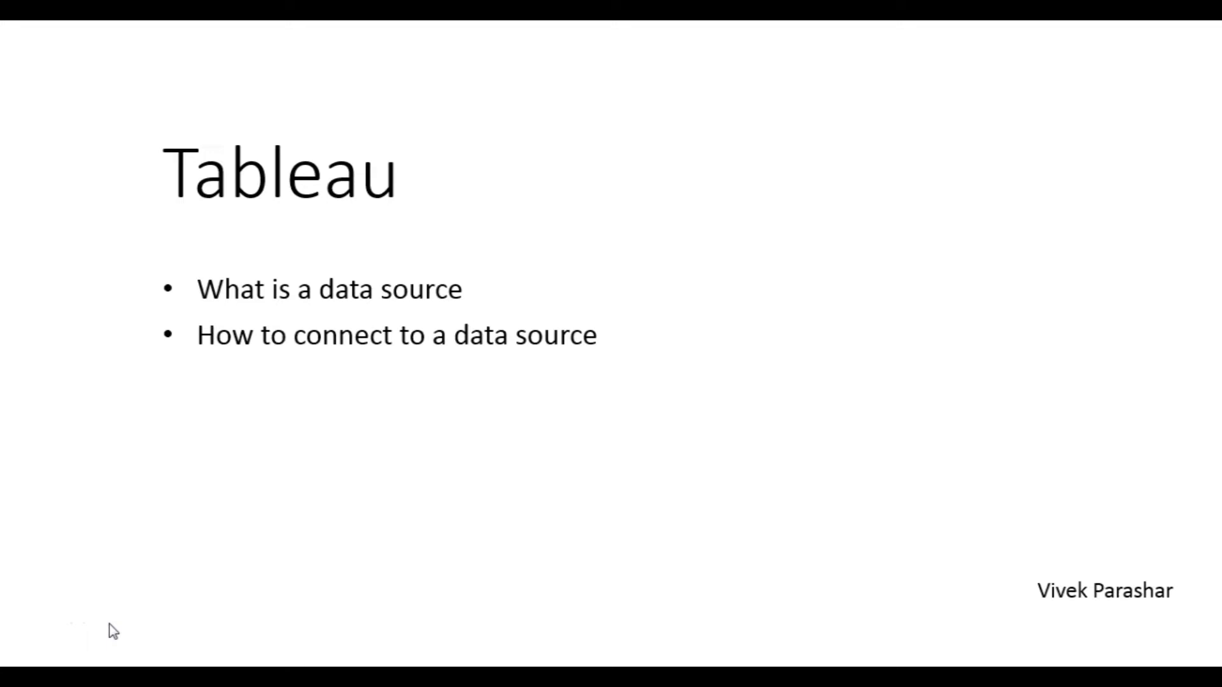
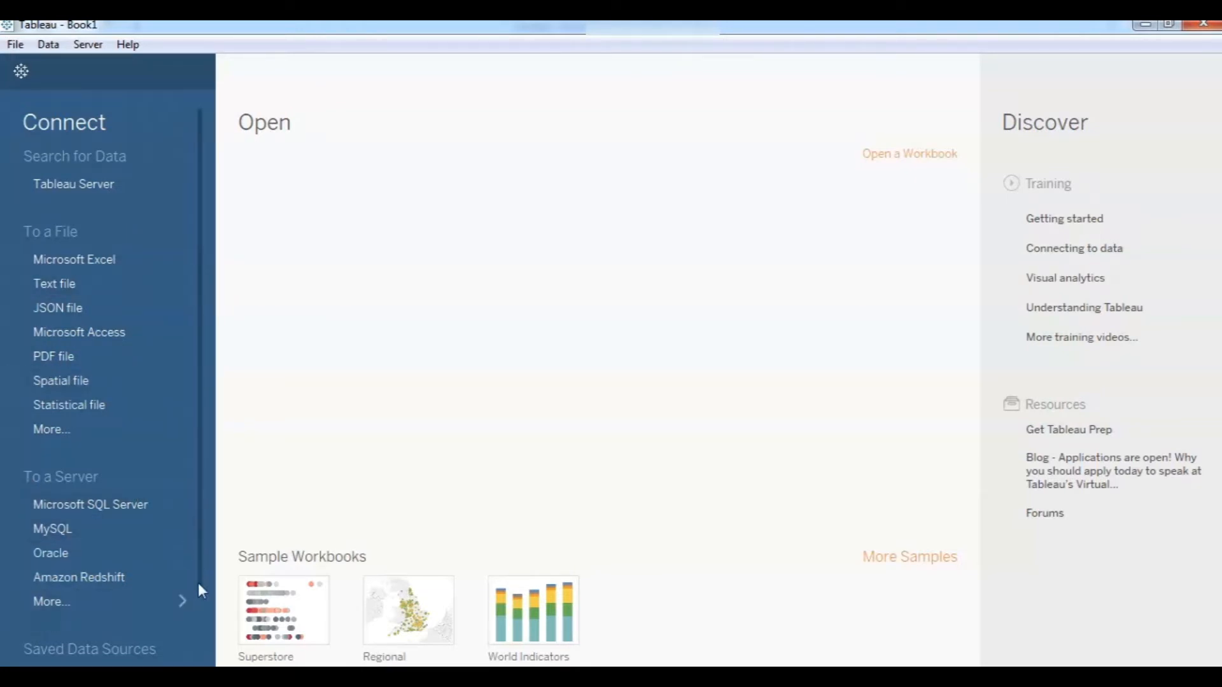
Connect Tableau Desktop to the Sample Excel workbook, then view it in Excel.
{"action": "left_click", "coordinate": [179, 604]}
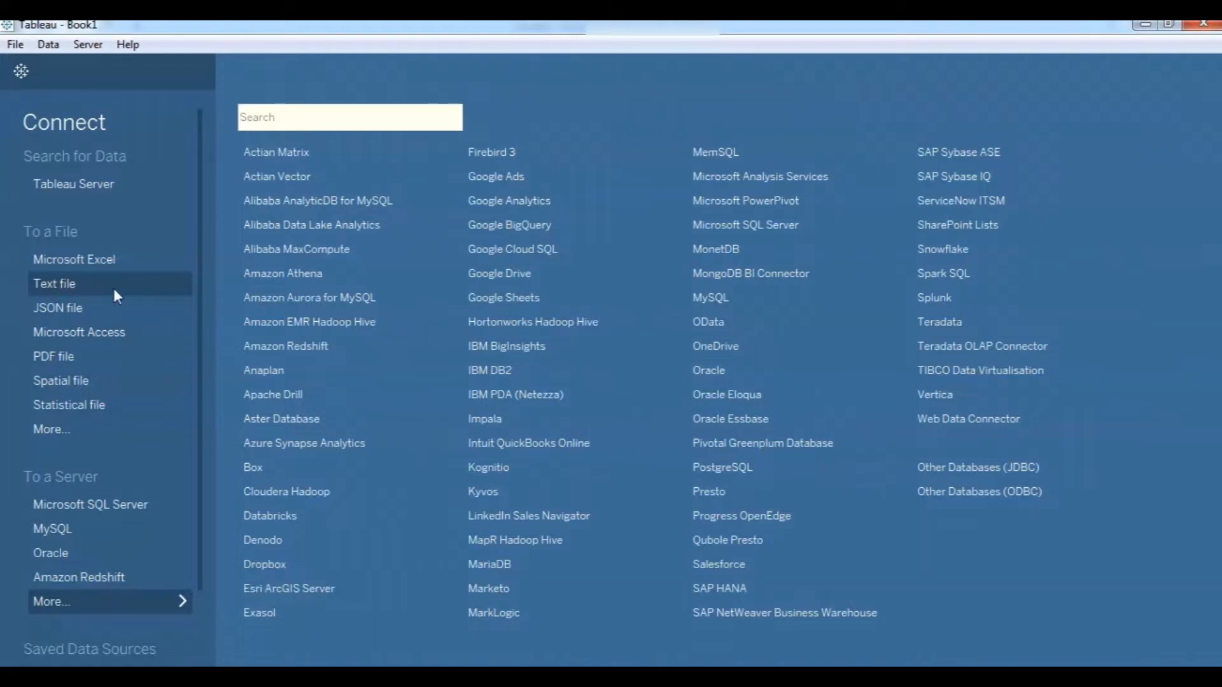
{"action": "left_click", "coordinate": [70, 257]}
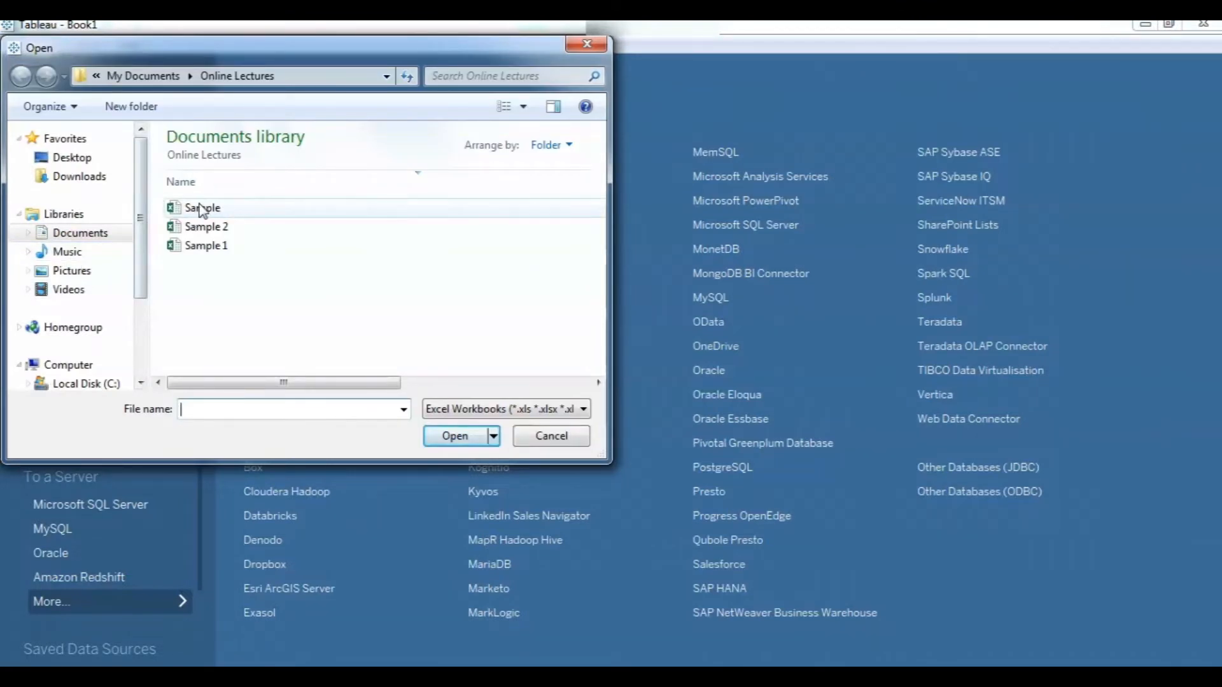
{"action": "left_click", "coordinate": [200, 208]}
{"action": "left_click", "coordinate": [452, 437]}
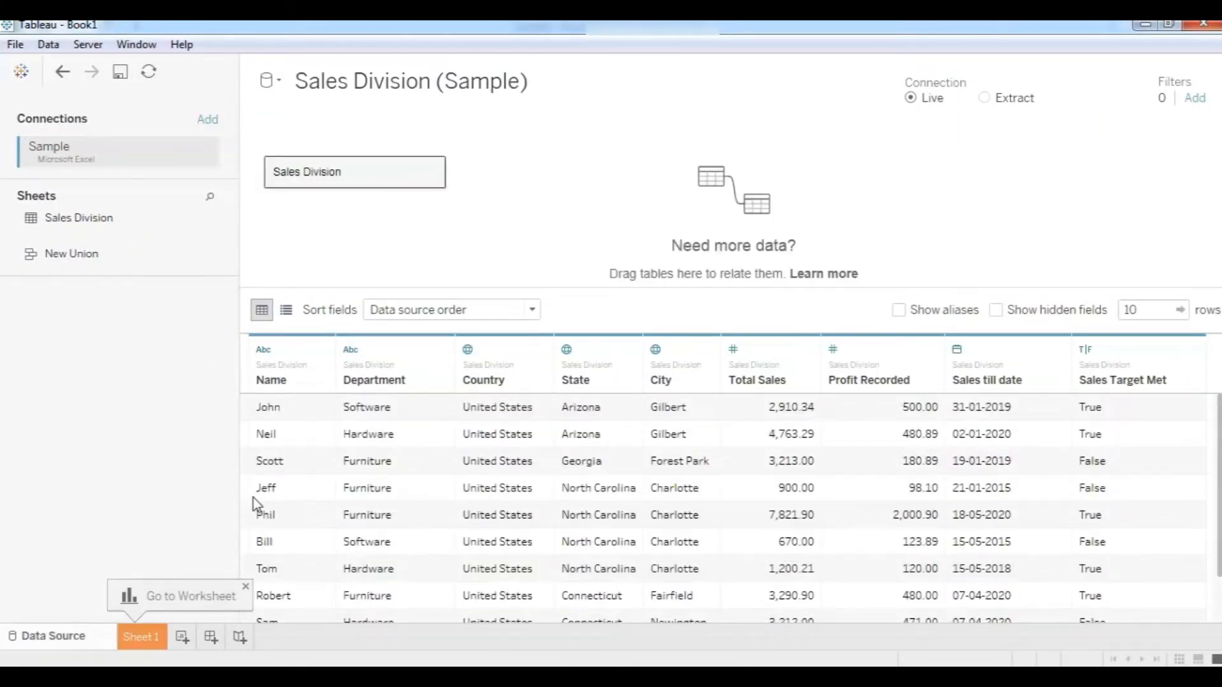
{"action": "left_click", "coordinate": [364, 676]}
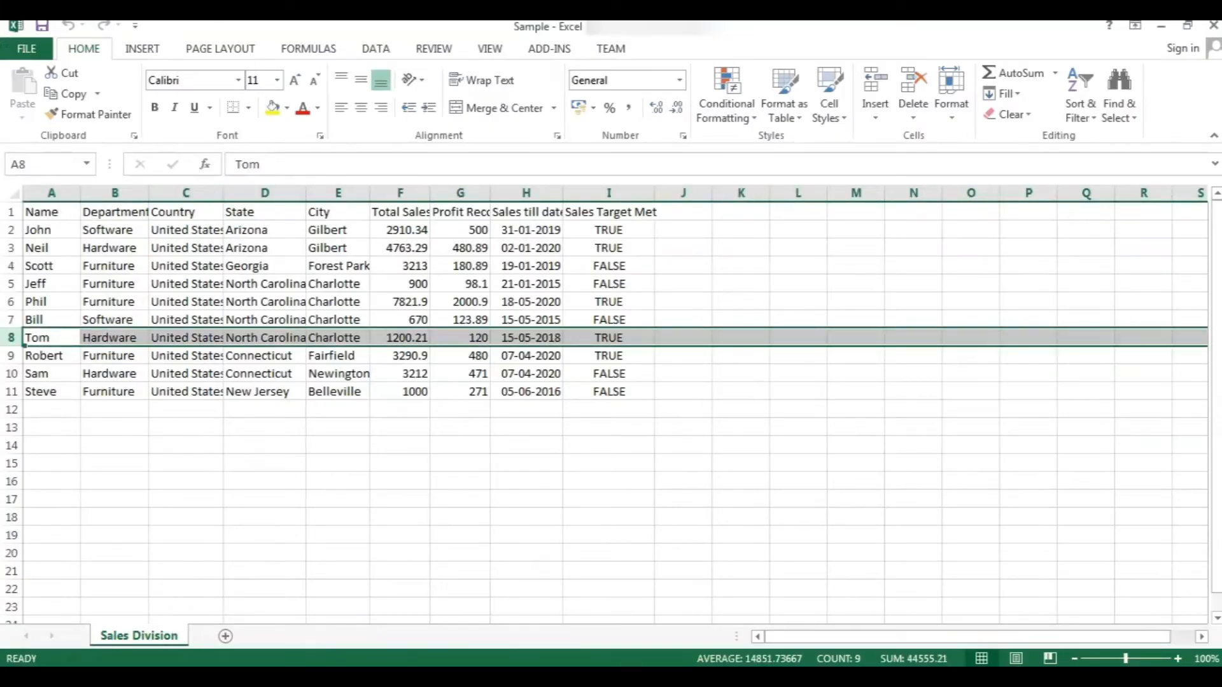
Look over the Sales Division rows in Tableau's data source view, then go back to the slide show.
{"action": "left_click", "coordinate": [364, 676]}
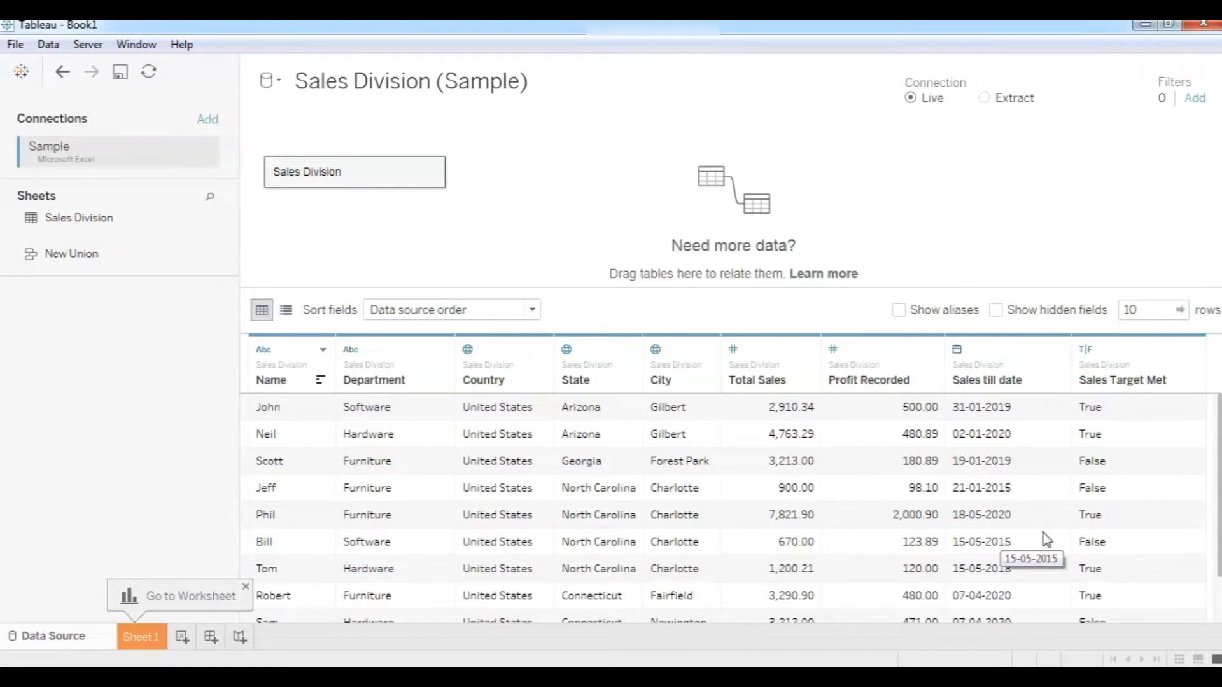
{"action": "scroll", "coordinate": [1034, 534], "scroll_direction": "down", "scroll_amount": 2}
{"action": "scroll", "coordinate": [1035, 534], "scroll_direction": "up", "scroll_amount": 2}
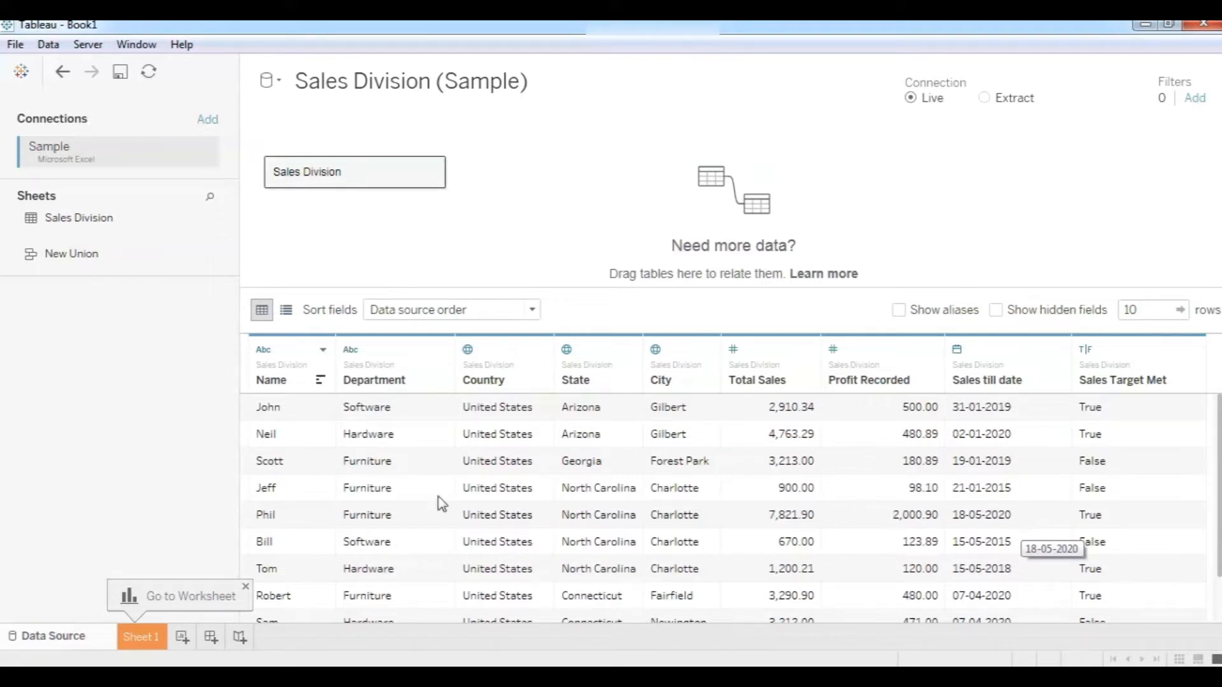
{"action": "mouse_move", "coordinate": [528, 661]}
{"action": "left_click", "coordinate": [589, 656]}
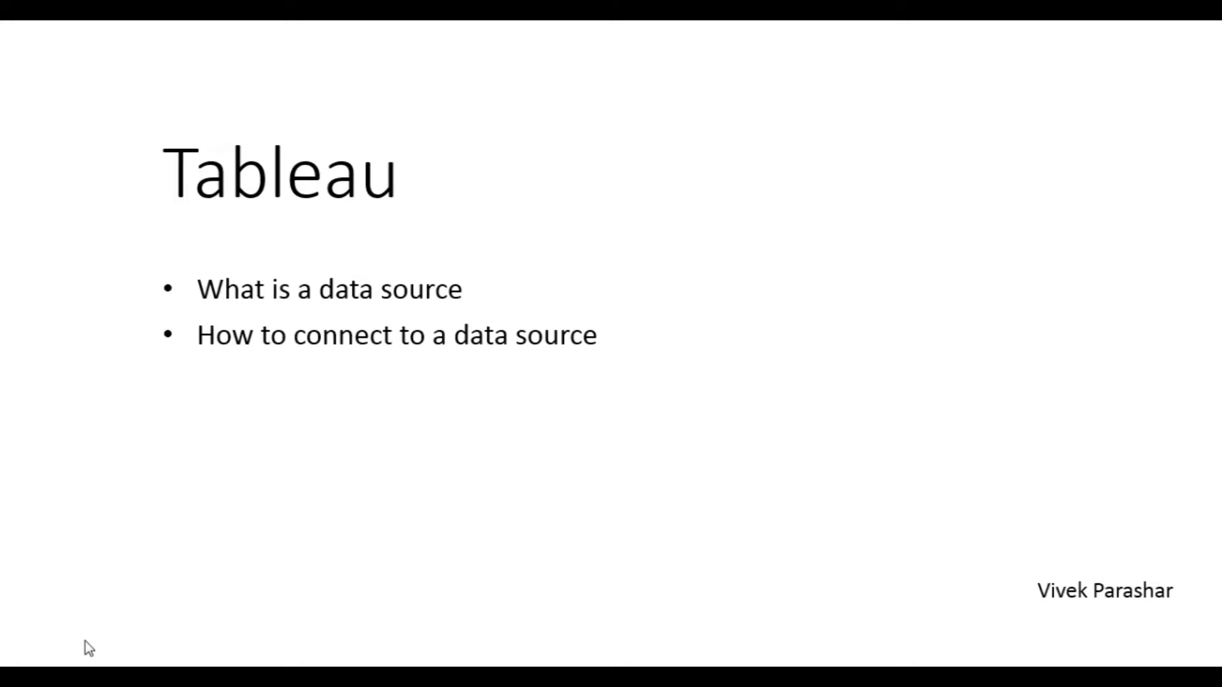
Advance to the 'Common Data types in Tableau' slide and bring up the Sample workbook.
{"action": "left_click", "coordinate": [35, 631]}
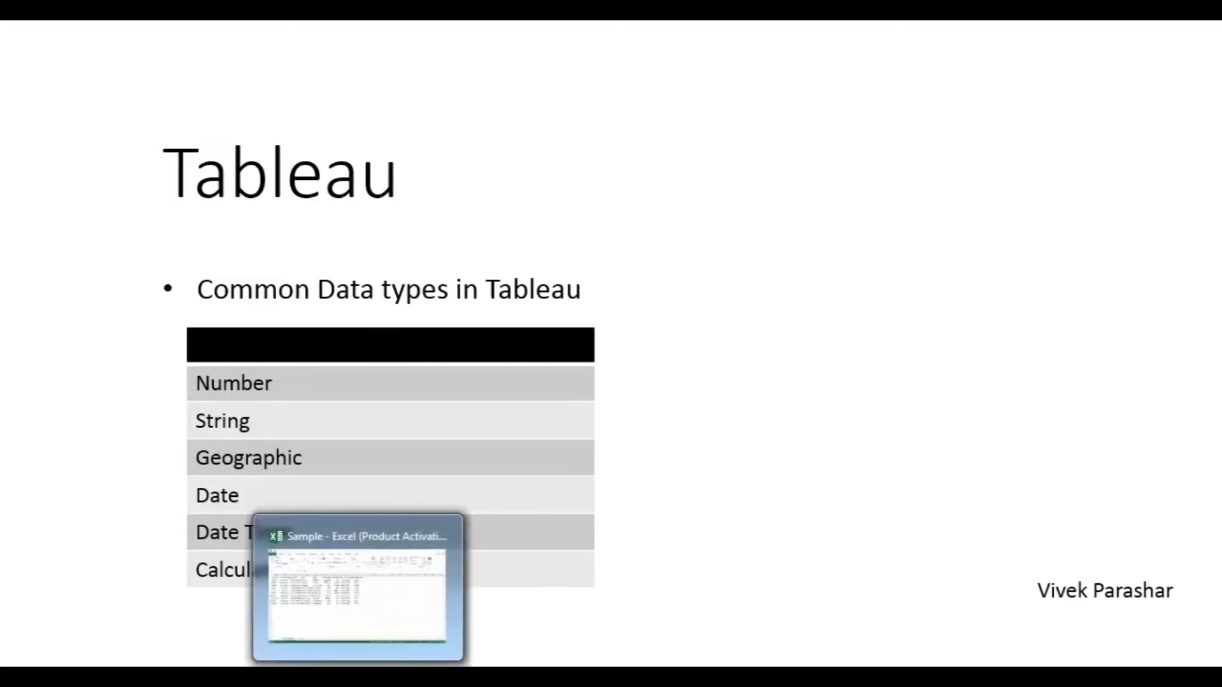
{"action": "left_click", "coordinate": [361, 676]}
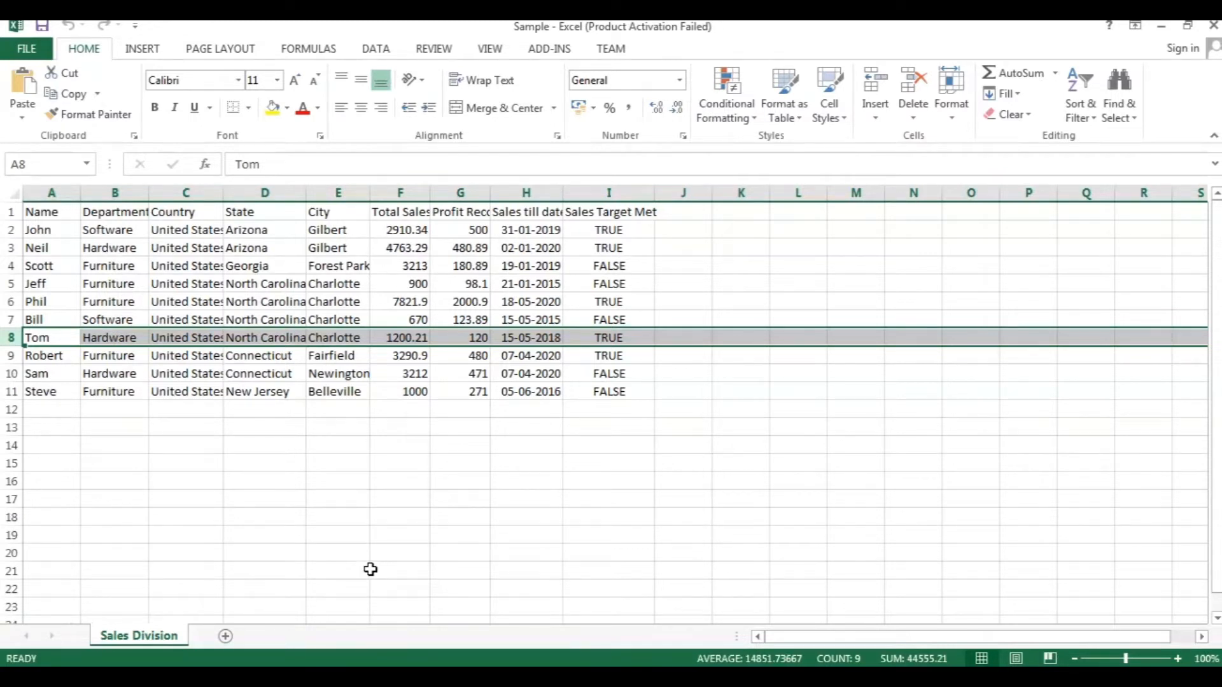
Highlight the Name, Department, Country–City, Sales till date and Sales Target Met columns in turn.
{"action": "left_click", "coordinate": [49, 192]}
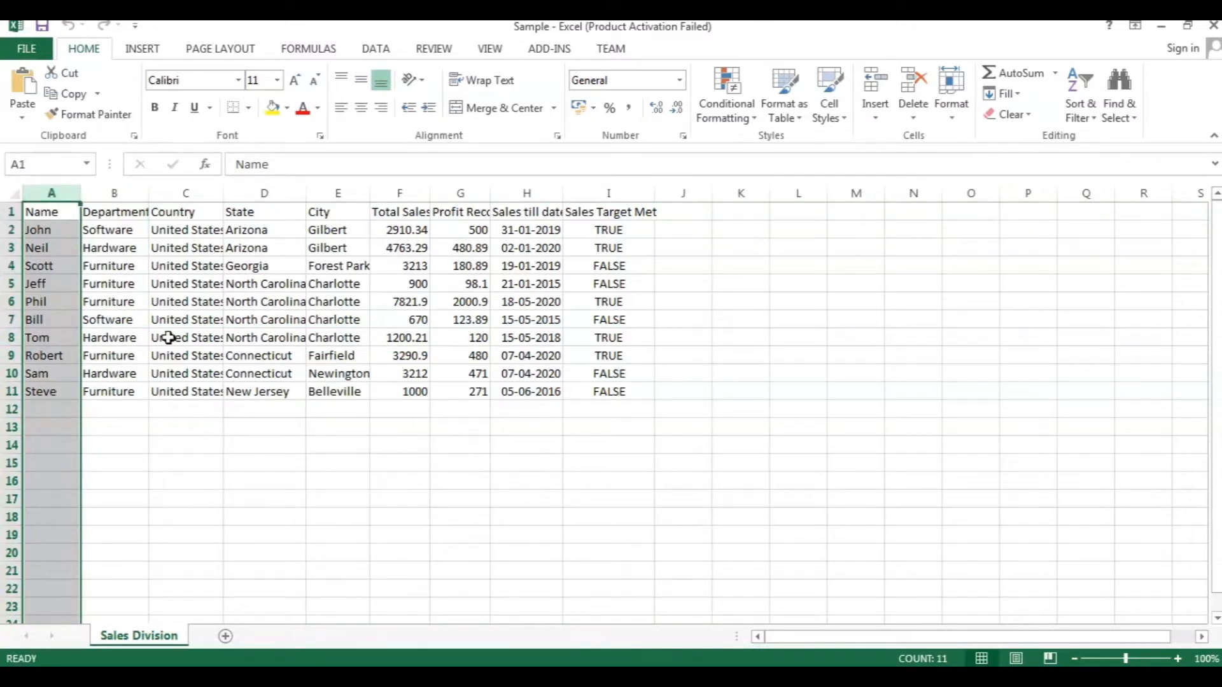
{"action": "left_click", "coordinate": [118, 191]}
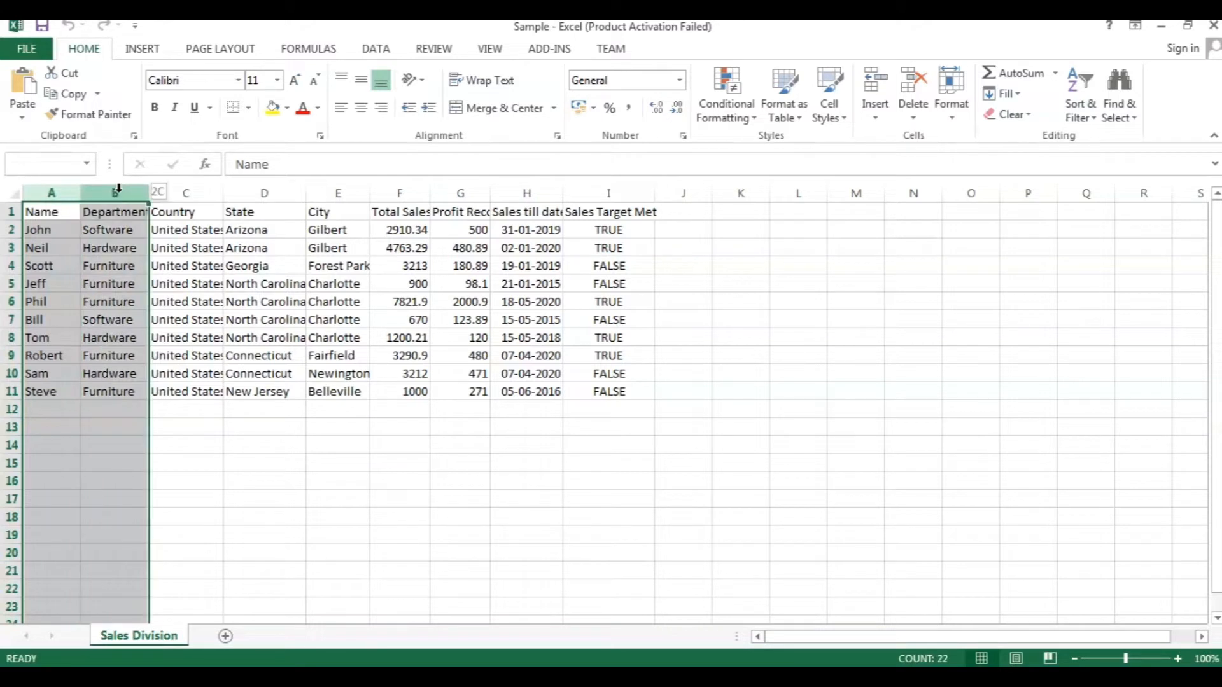
{"action": "left_click", "coordinate": [183, 191]}
{"action": "left_click_drag", "start_coordinate": [183, 191], "coordinate": [464, 192]}
{"action": "left_click", "coordinate": [537, 194]}
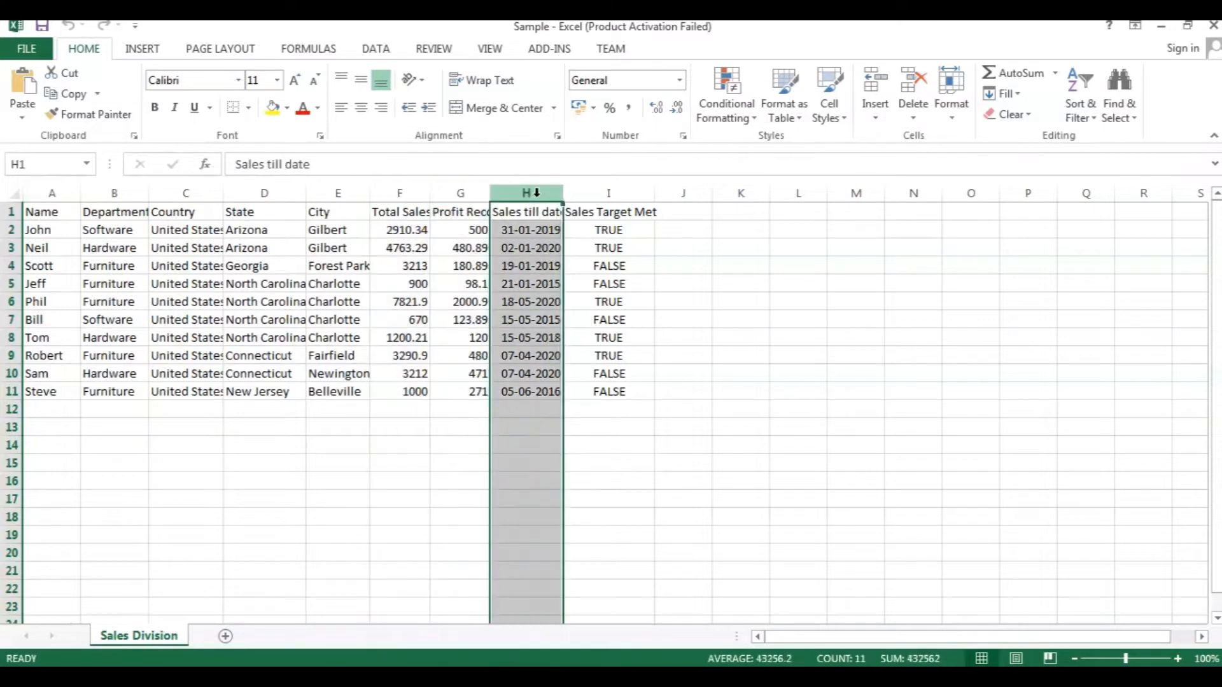
{"action": "left_click", "coordinate": [609, 190]}
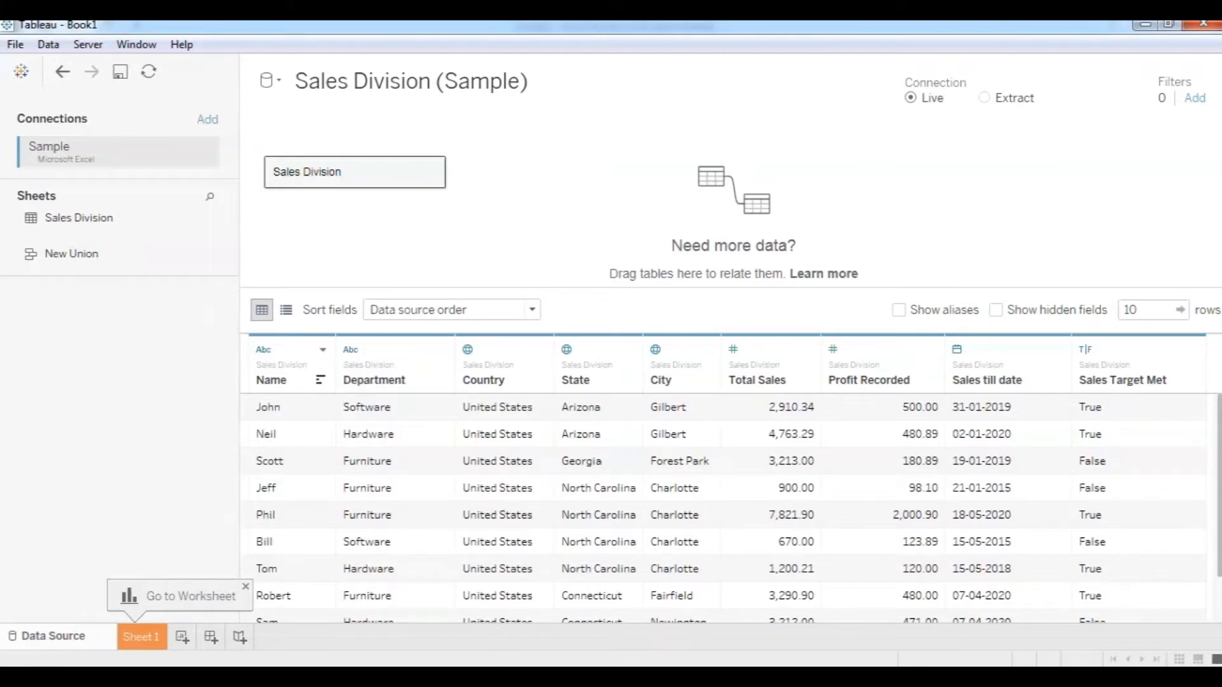
{"action": "left_click", "coordinate": [359, 677]}
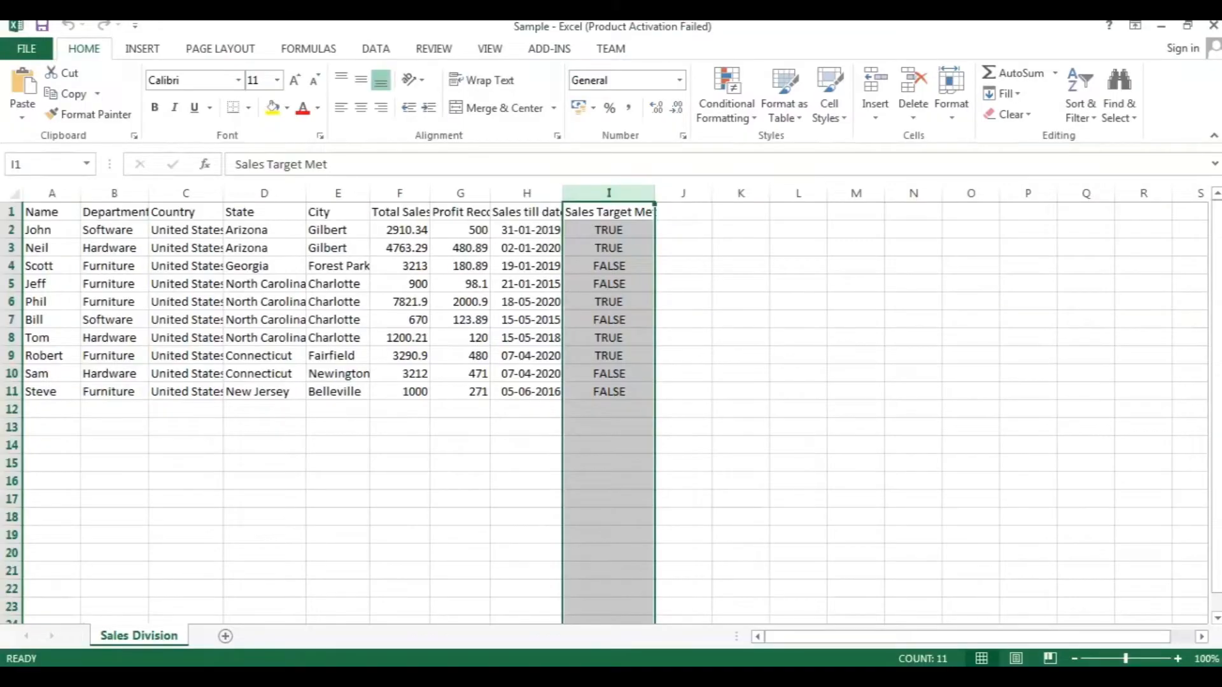
{"action": "key", "text": "alt+Tab"}
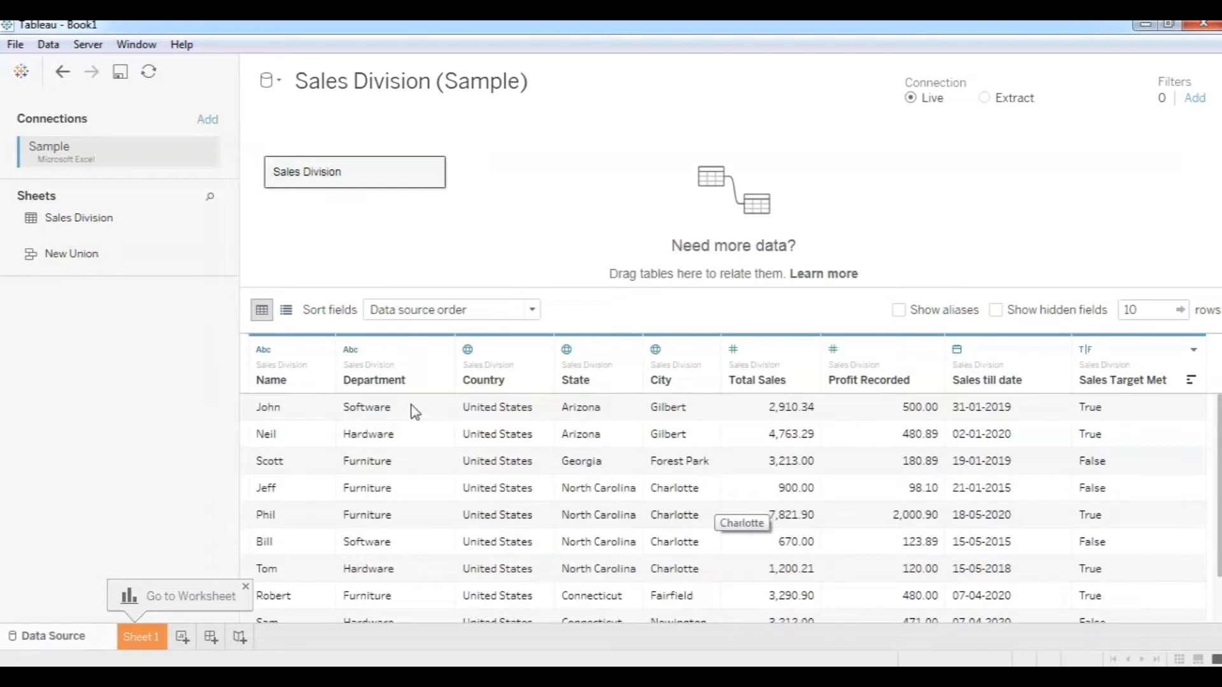
{"action": "left_click", "coordinate": [656, 349]}
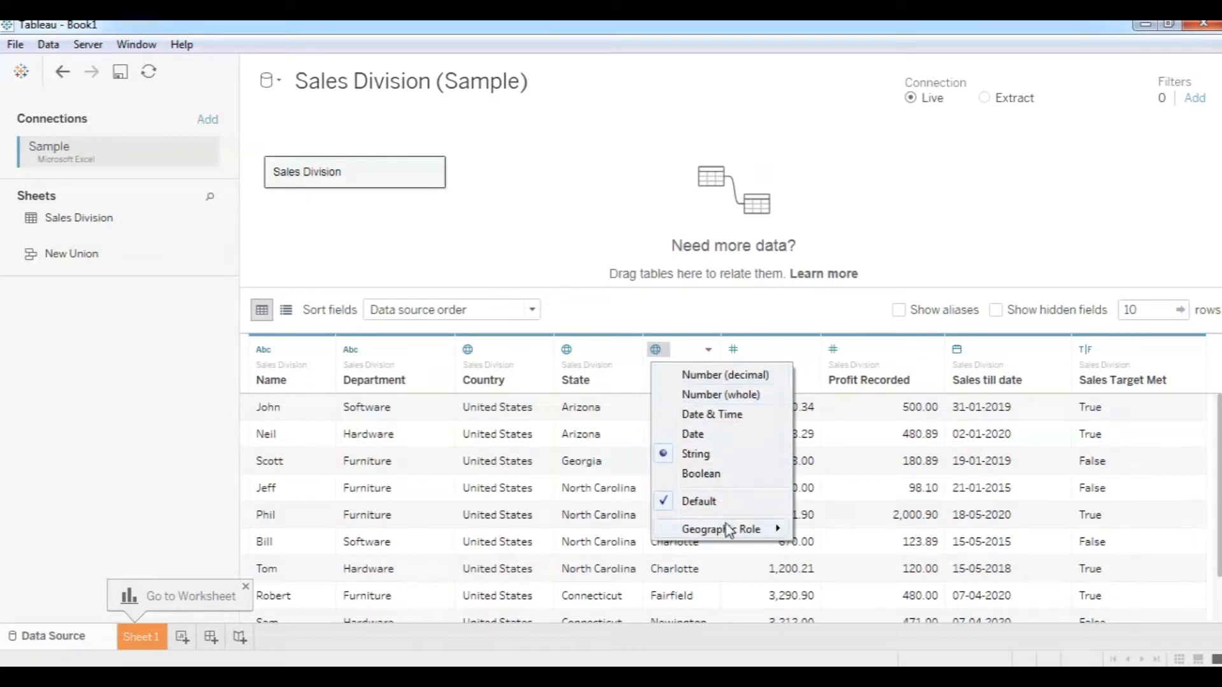
{"action": "mouse_move", "coordinate": [728, 531]}
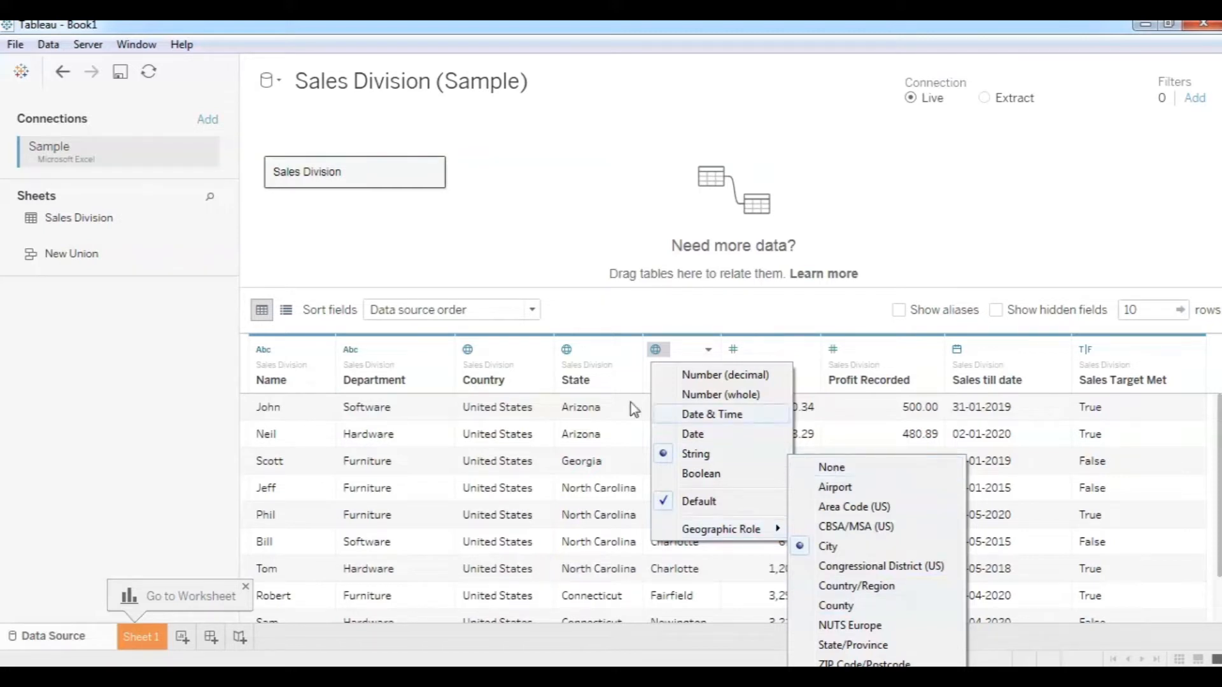
{"action": "left_click", "coordinate": [352, 359]}
{"action": "left_click", "coordinate": [352, 356]}
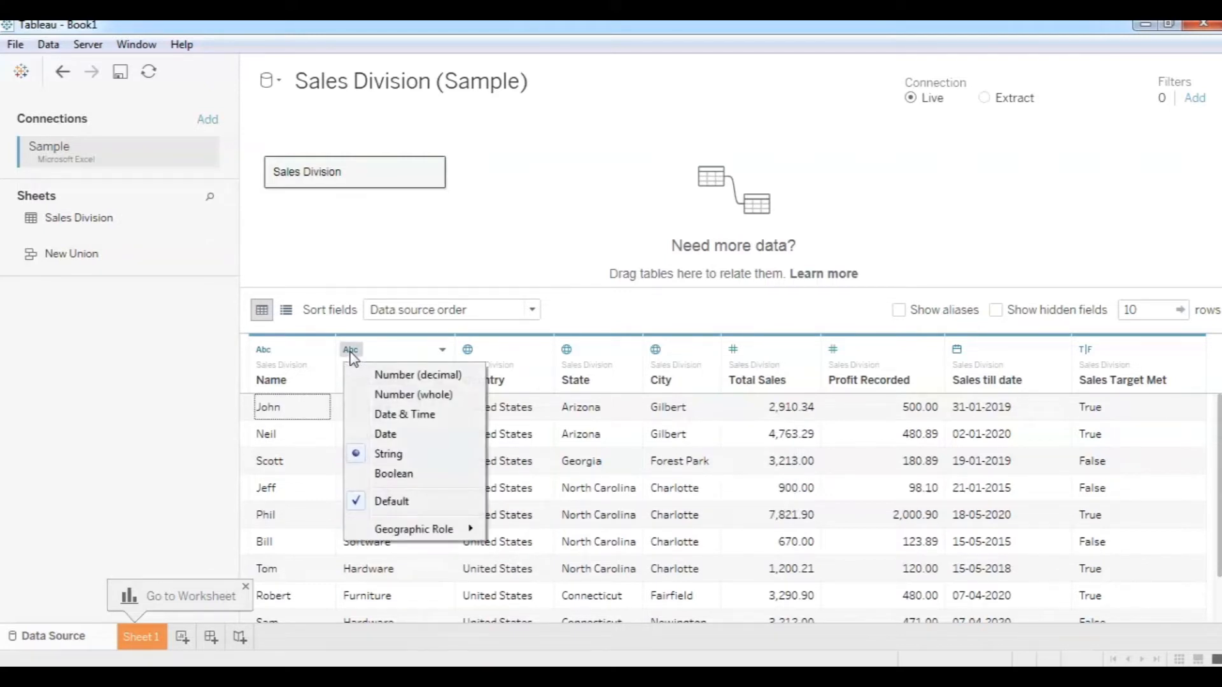
{"action": "left_click", "coordinate": [390, 395]}
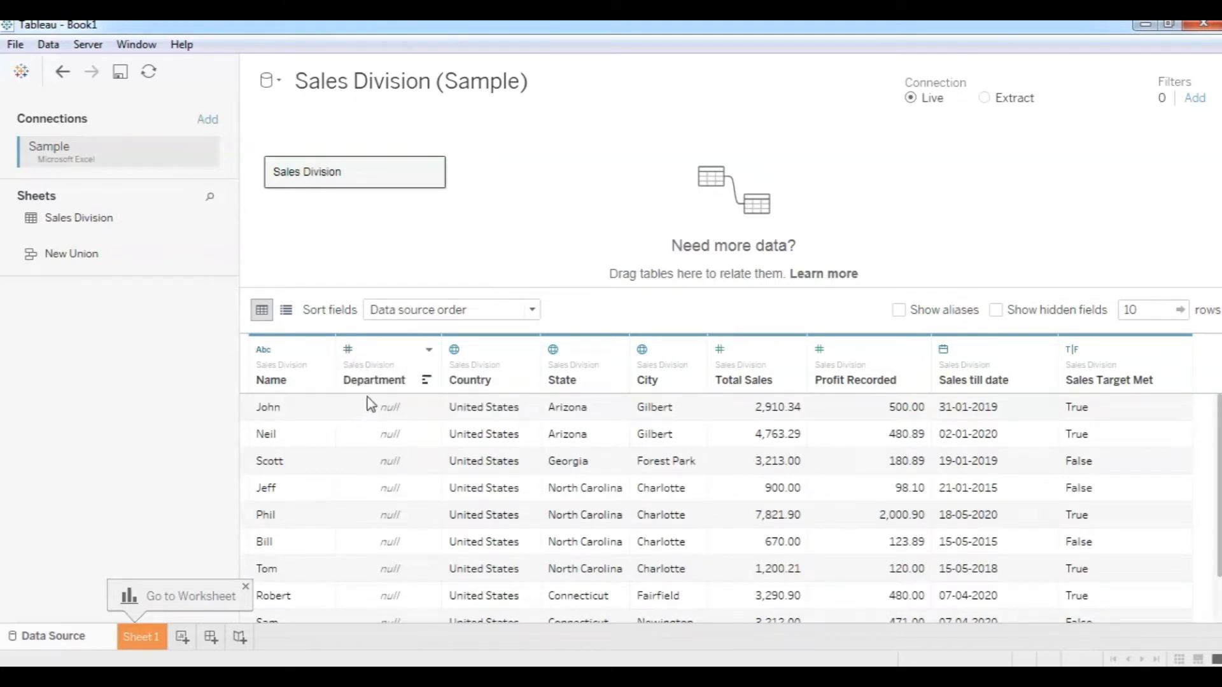
{"action": "left_click", "coordinate": [349, 351]}
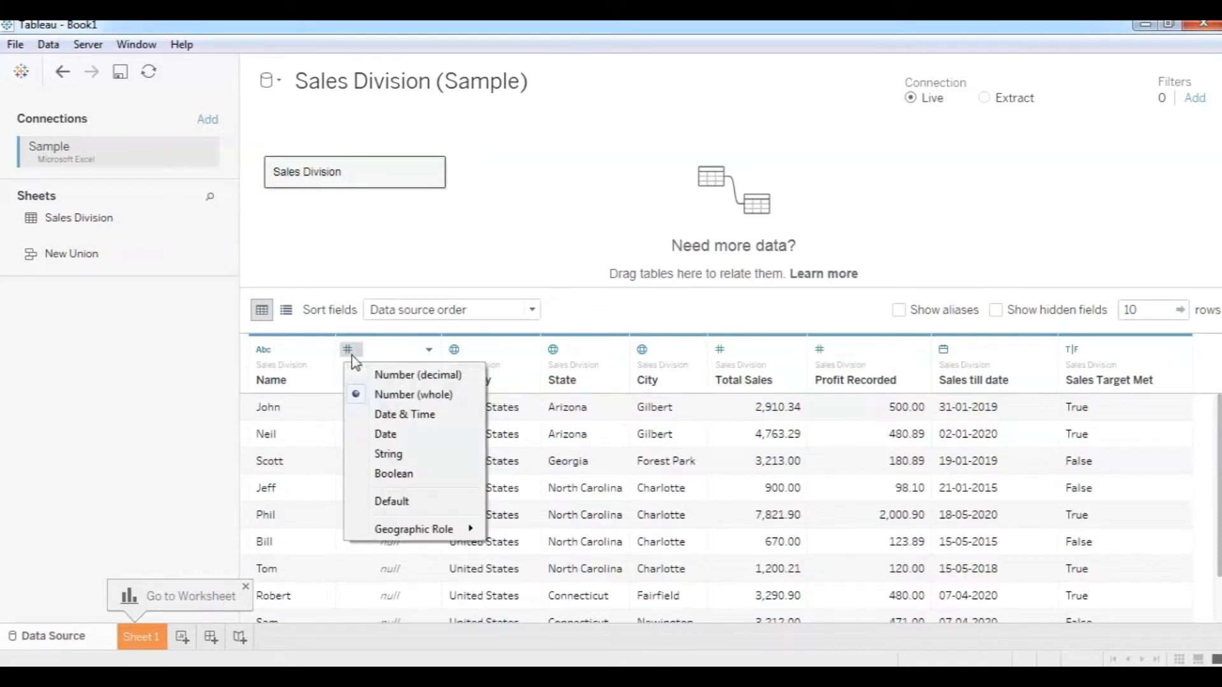
{"action": "left_click", "coordinate": [389, 455]}
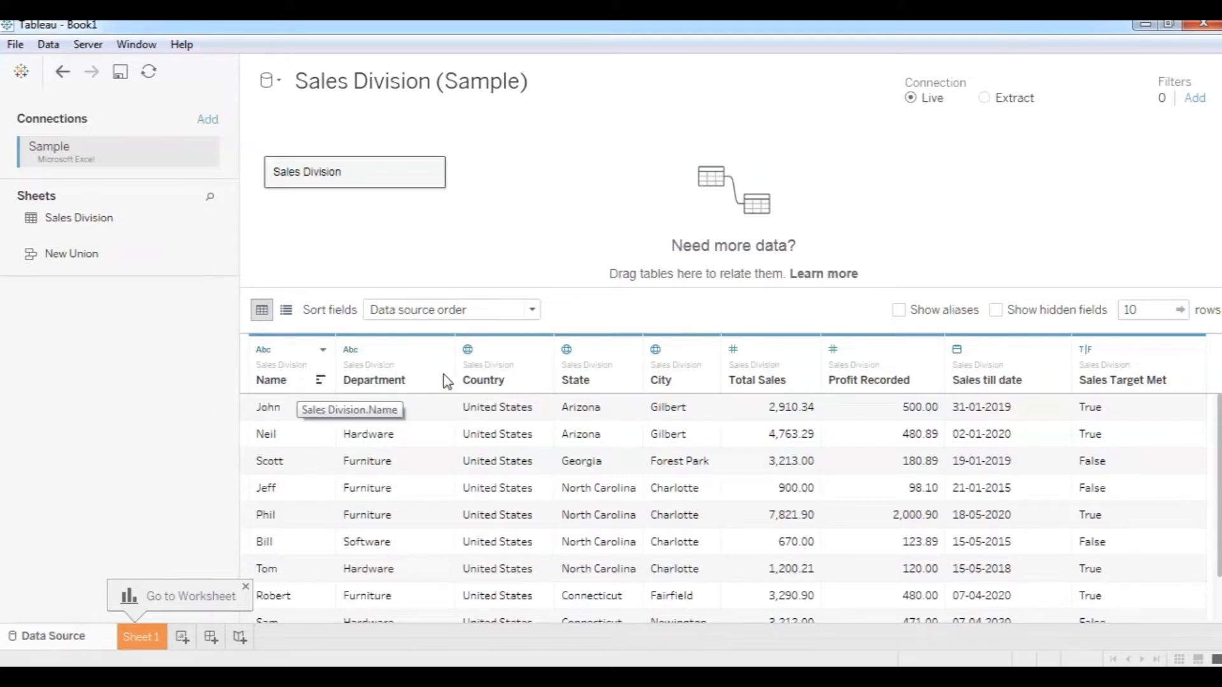
{"action": "left_click", "coordinate": [324, 355]}
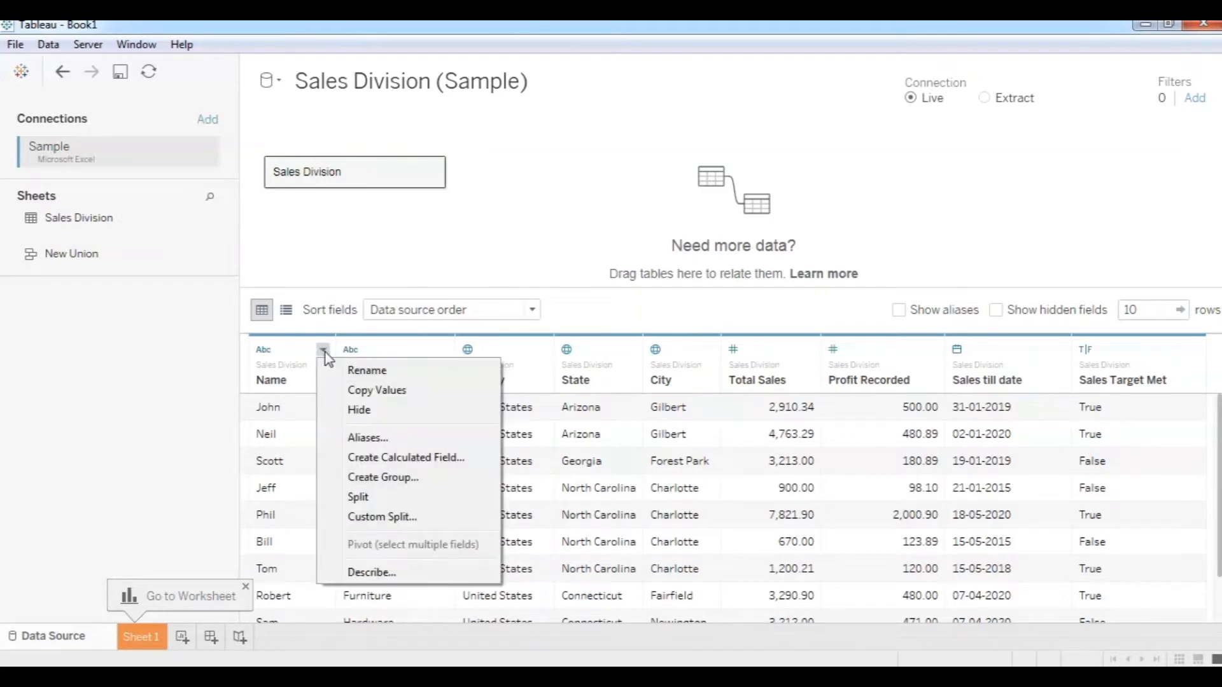
{"action": "left_click", "coordinate": [367, 371]}
{"action": "left_click", "coordinate": [294, 380]}
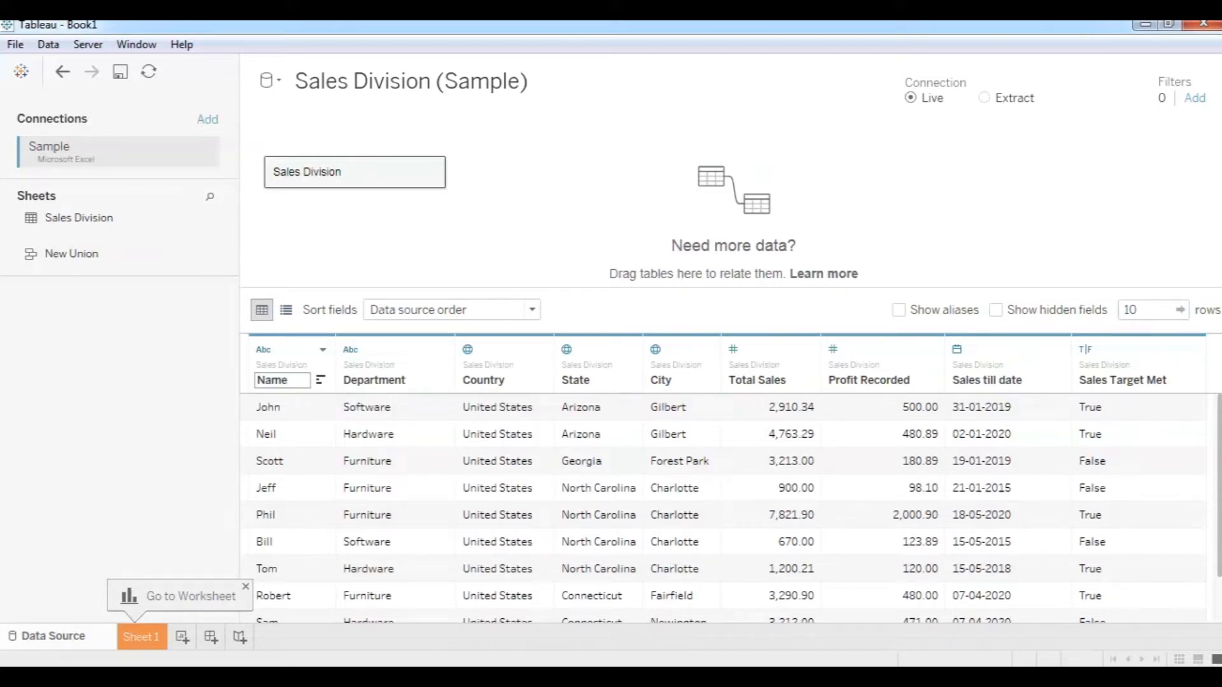
{"action": "left_click", "coordinate": [359, 676]}
{"action": "mouse_move", "coordinate": [522, 676]}
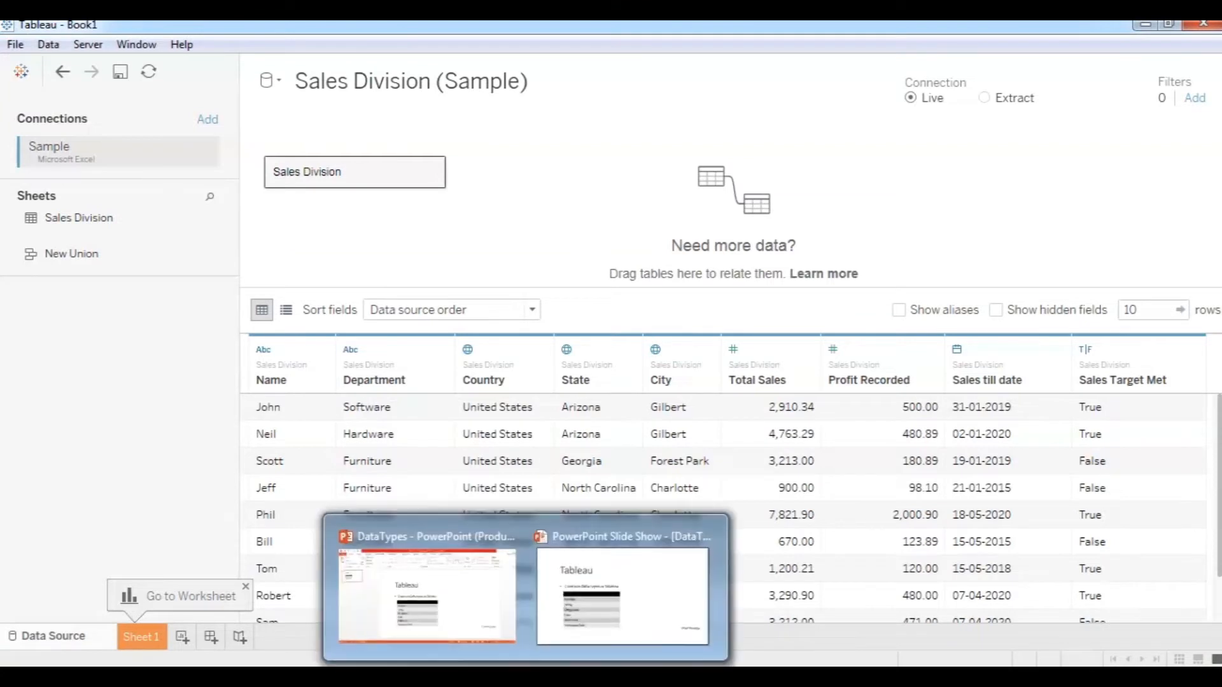
Go back to the PowerPoint slide show on common data types.
{"action": "left_click", "coordinate": [543, 639]}
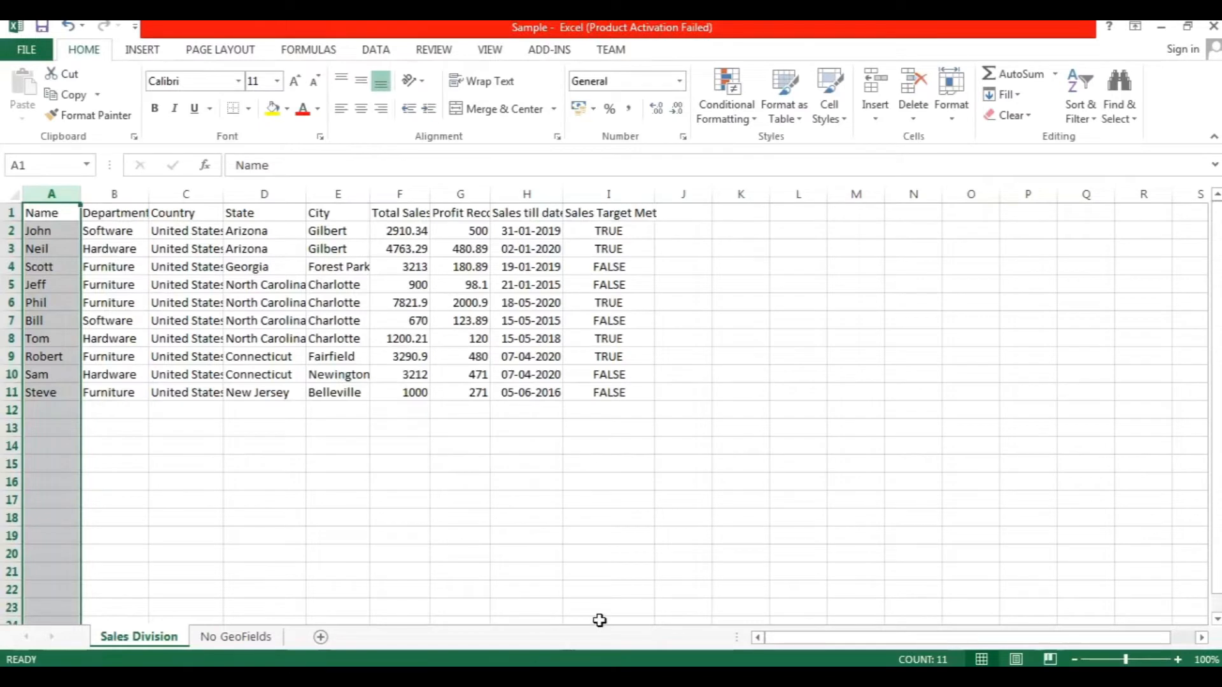
Clear the Name column selection and select the Total Sales column.
{"action": "left_click", "coordinate": [458, 576]}
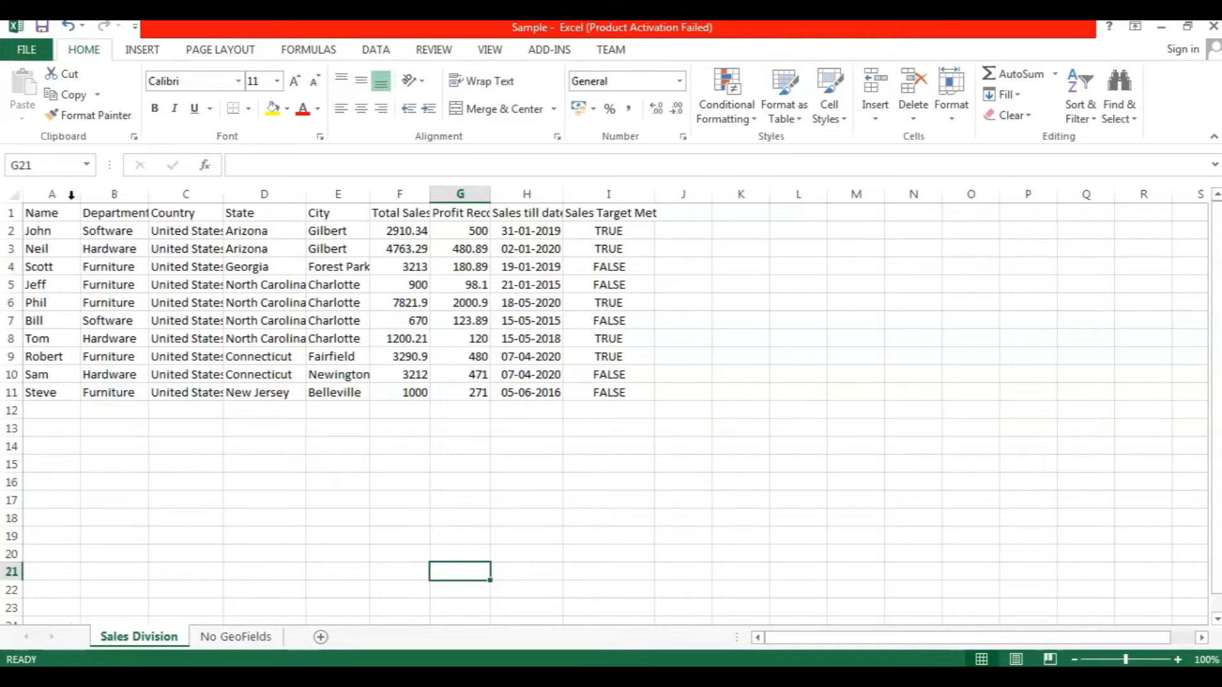
{"action": "left_click", "coordinate": [403, 192]}
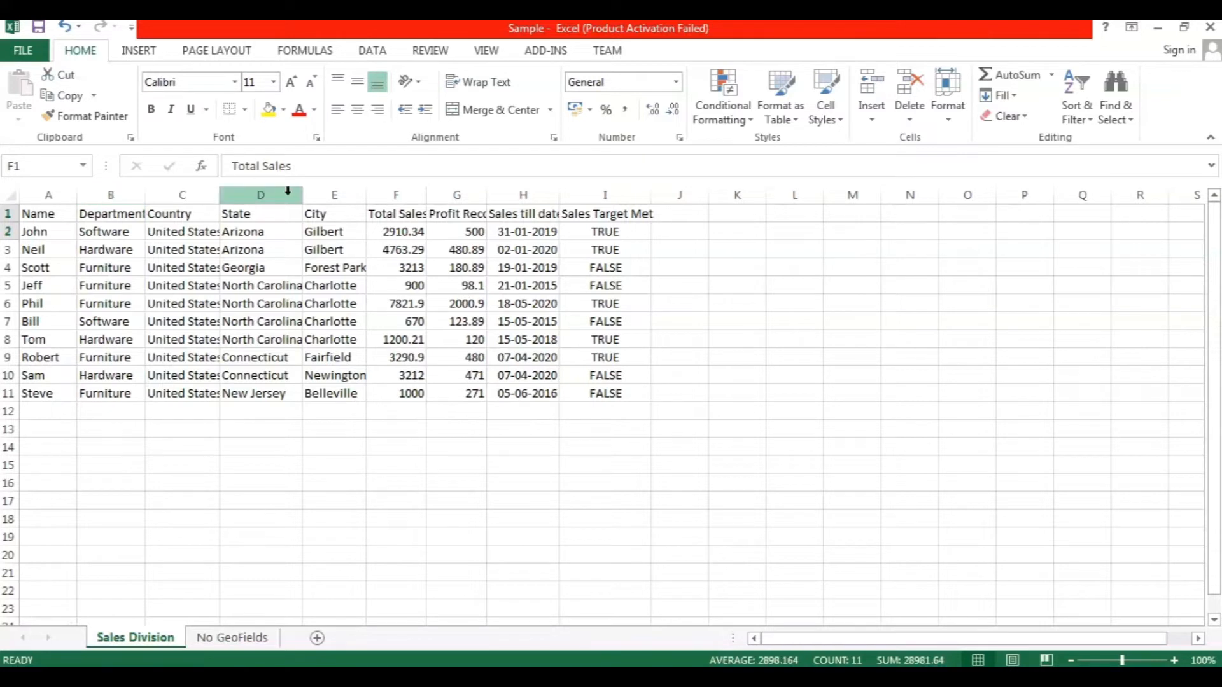
Select the Total Sales column to confirm its sum of 28981.64, alternating with other columns.
{"action": "left_click", "coordinate": [397, 195]}
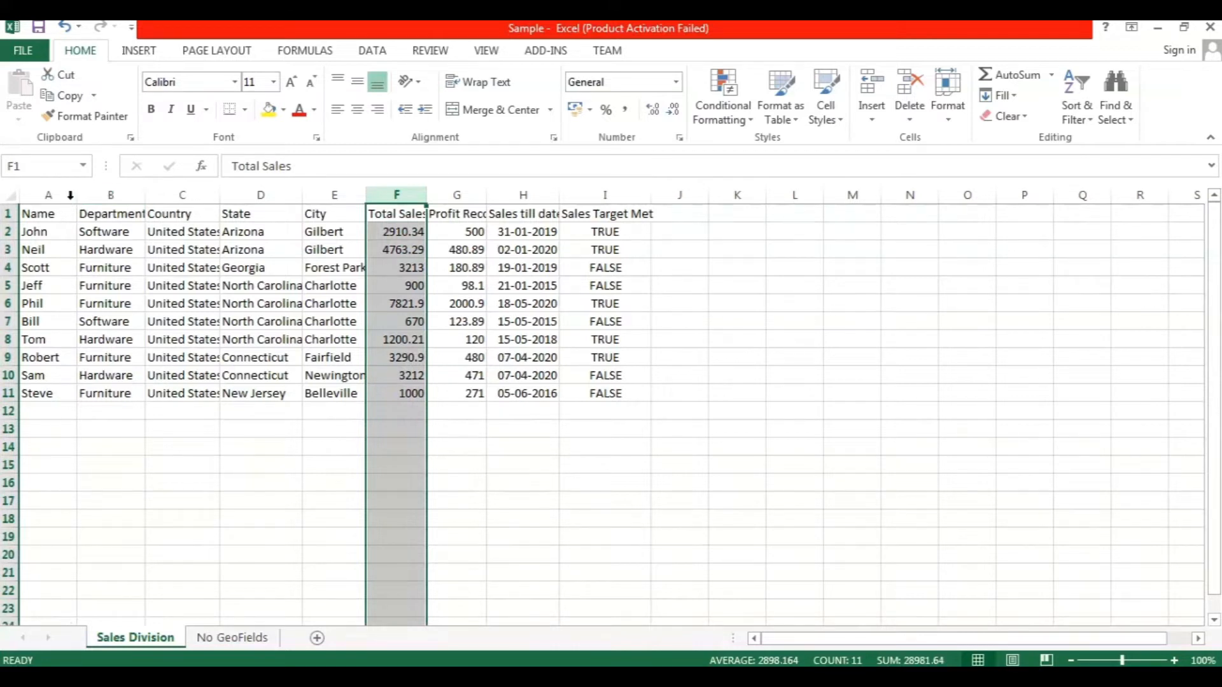
{"action": "left_click", "coordinate": [48, 195]}
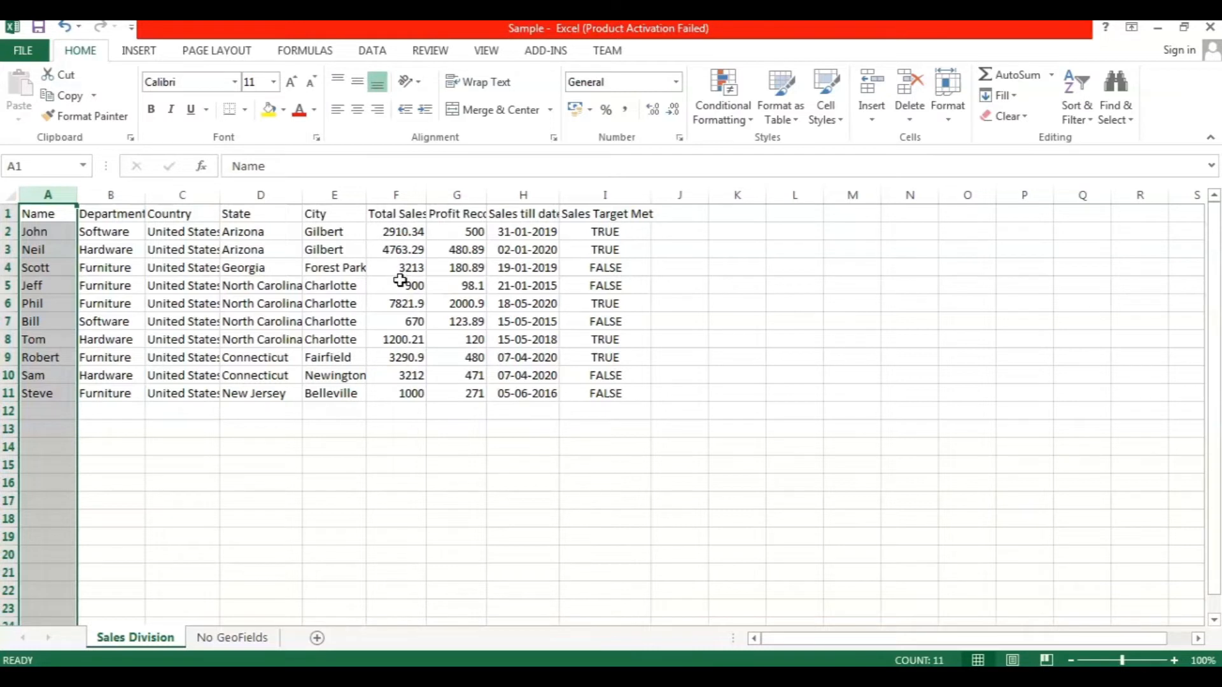
{"action": "left_click", "coordinate": [397, 195]}
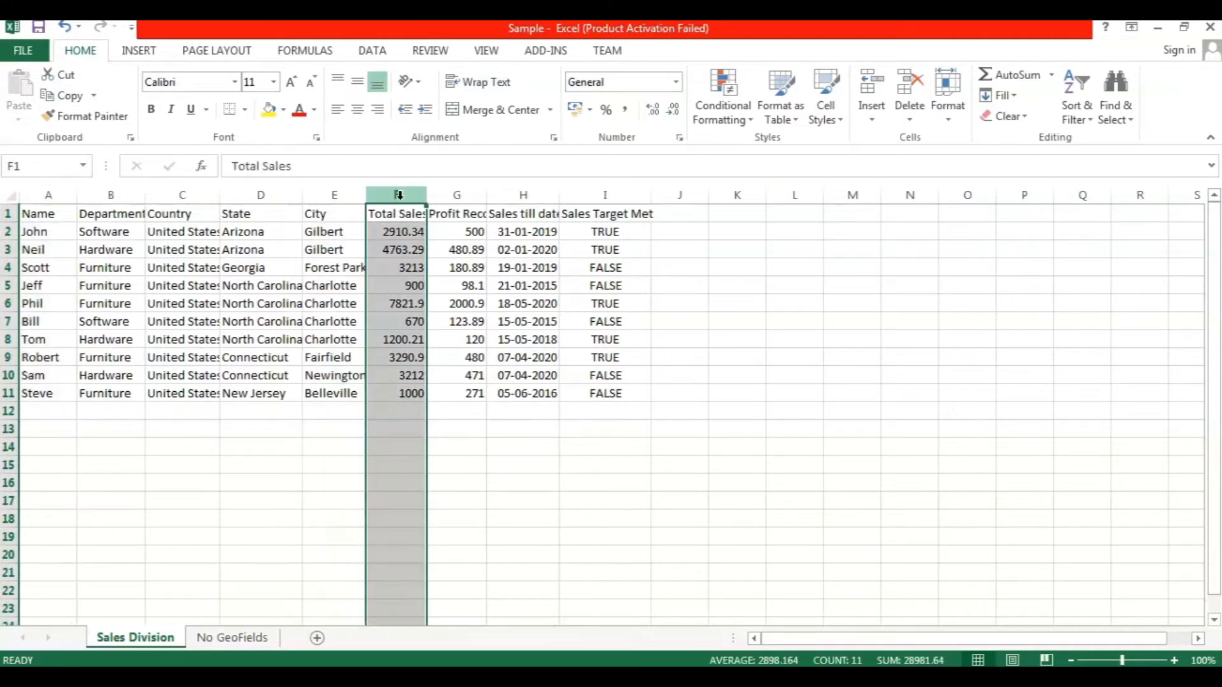
{"action": "left_click", "coordinate": [103, 191]}
{"action": "left_click", "coordinate": [182, 195]}
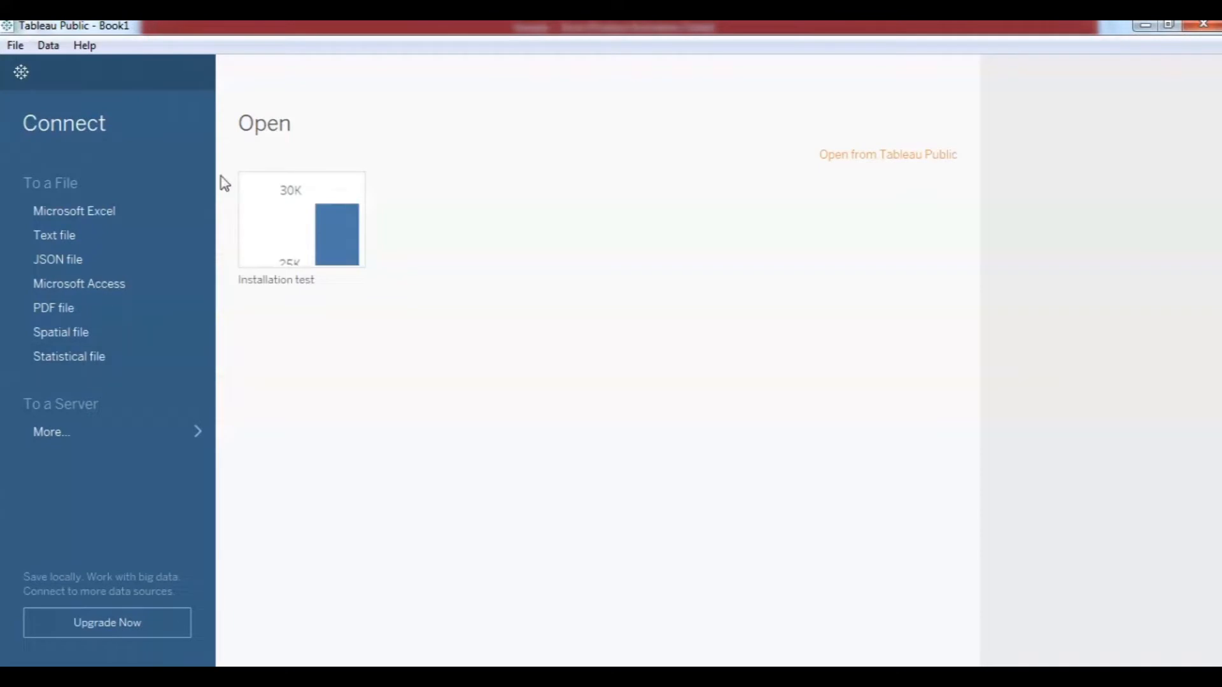
Connect Tableau Public to the Sample Excel workbook from the Online Lectures folder.
{"action": "left_click", "coordinate": [81, 215]}
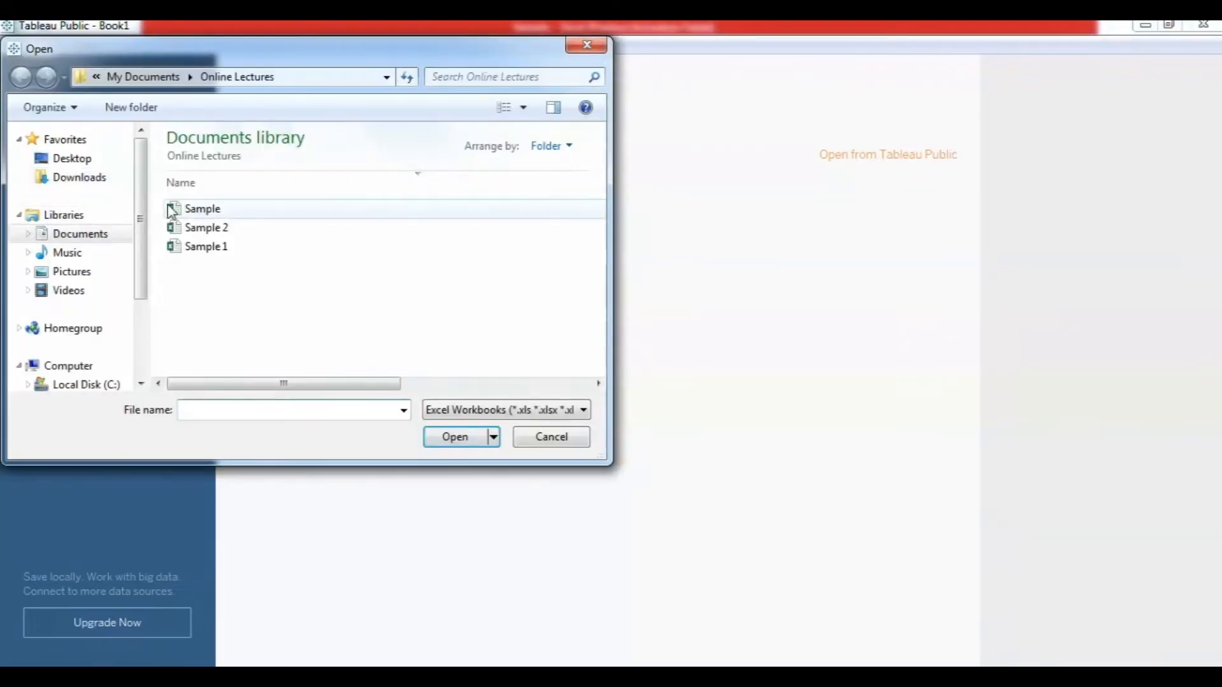
{"action": "left_click", "coordinate": [202, 210]}
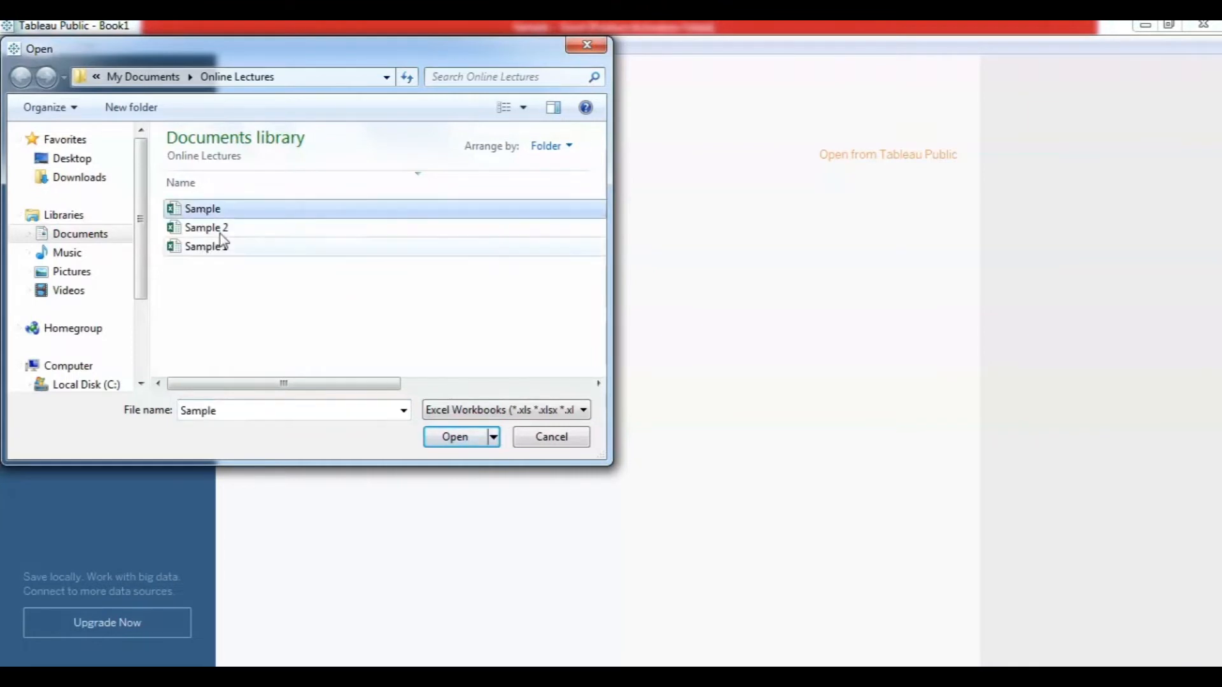
{"action": "left_click", "coordinate": [447, 443]}
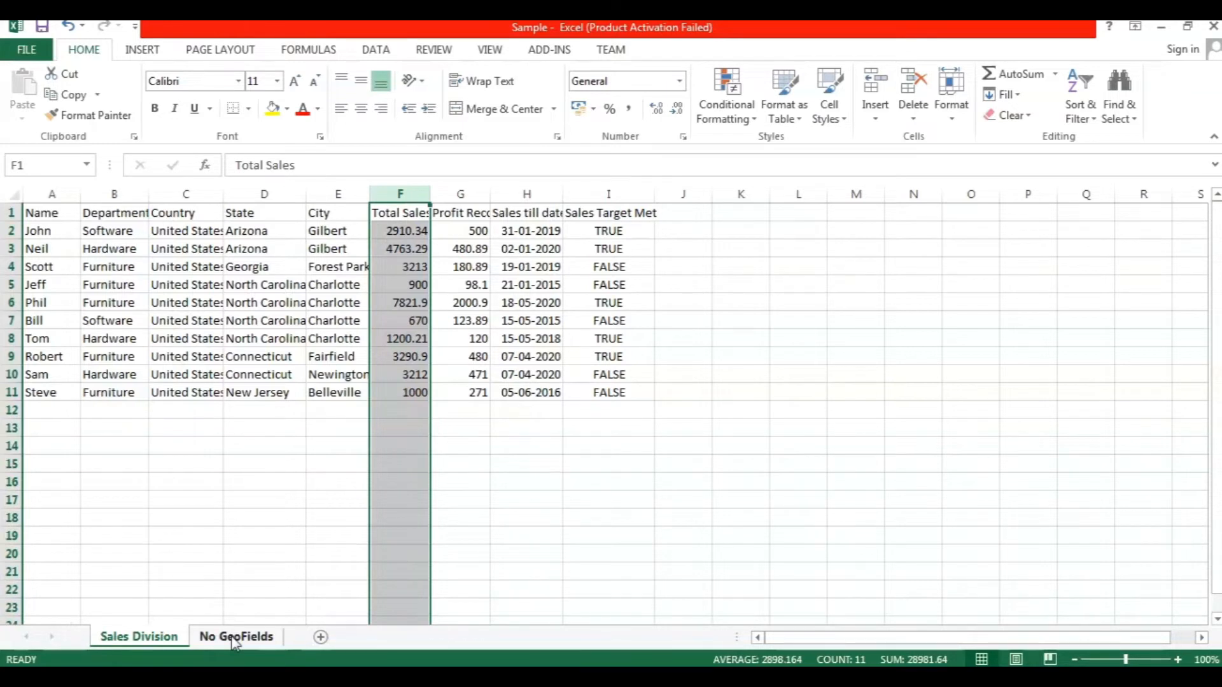
Highlight the Country, State and City columns, then show the No GeoFields sheet.
{"action": "left_click", "coordinate": [200, 194]}
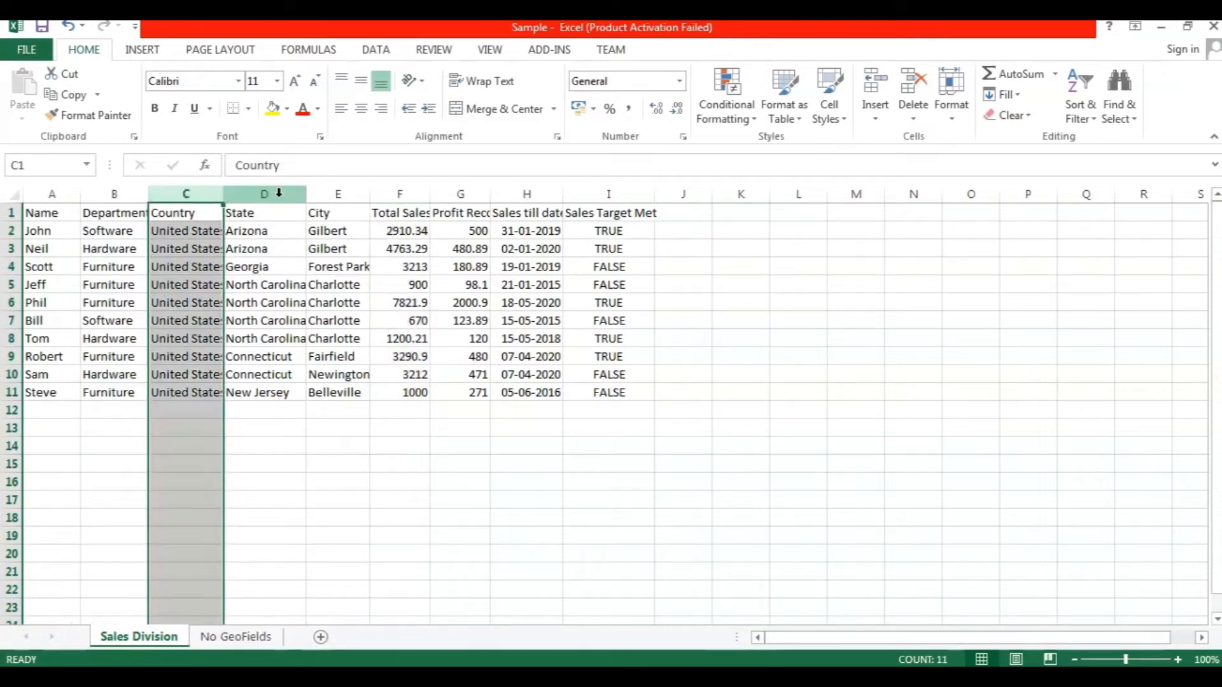
{"action": "left_click", "coordinate": [323, 193], "text": "shift"}
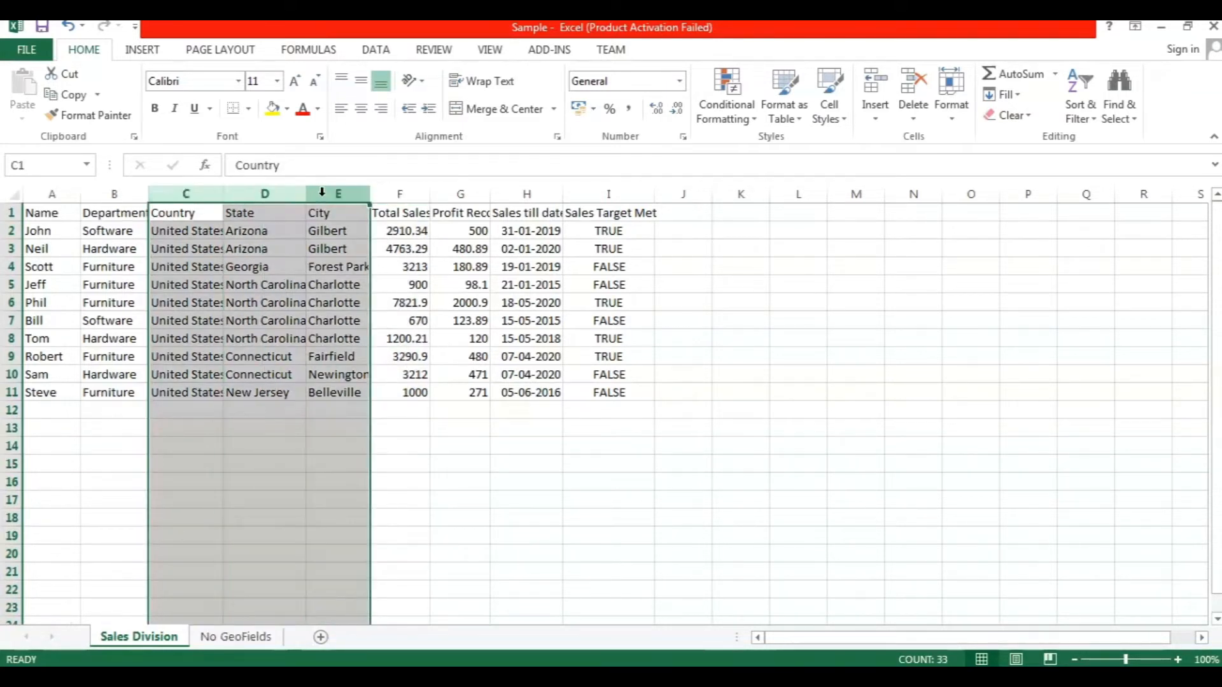
{"action": "left_click", "coordinate": [235, 638]}
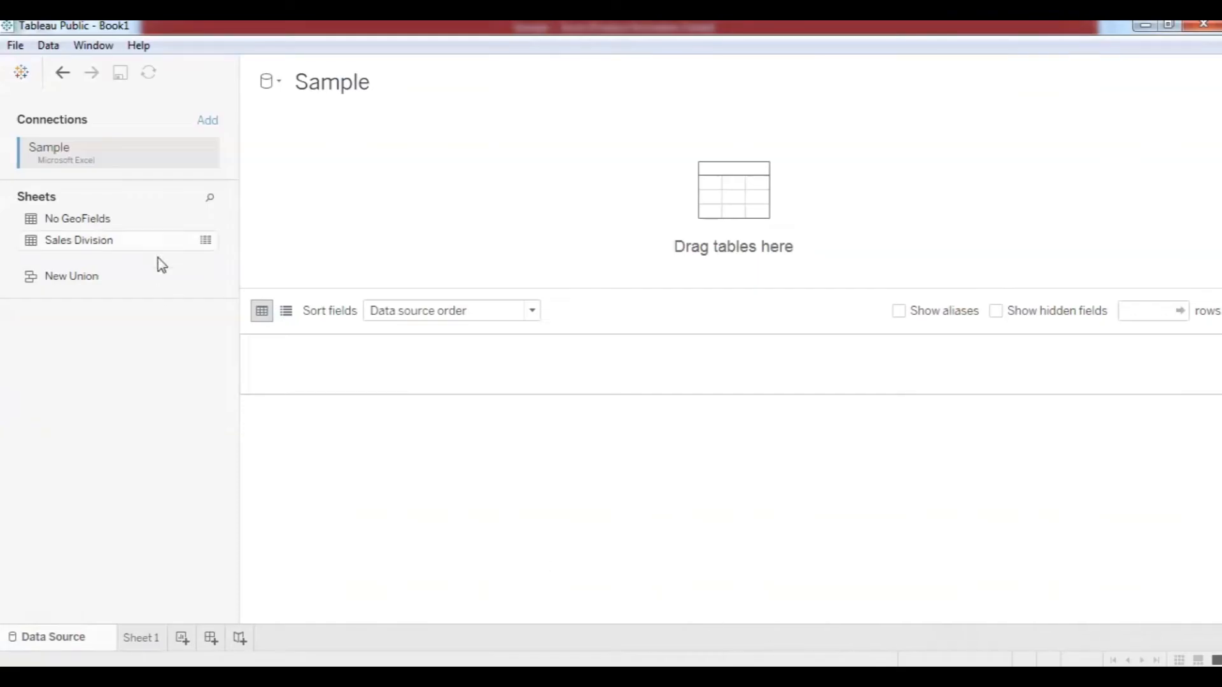
Add the Sales Division sheet to the data source canvas and open Sheet 1.
{"action": "left_click", "coordinate": [83, 243]}
{"action": "left_click_drag", "start_coordinate": [341, 236], "coordinate": [495, 207]}
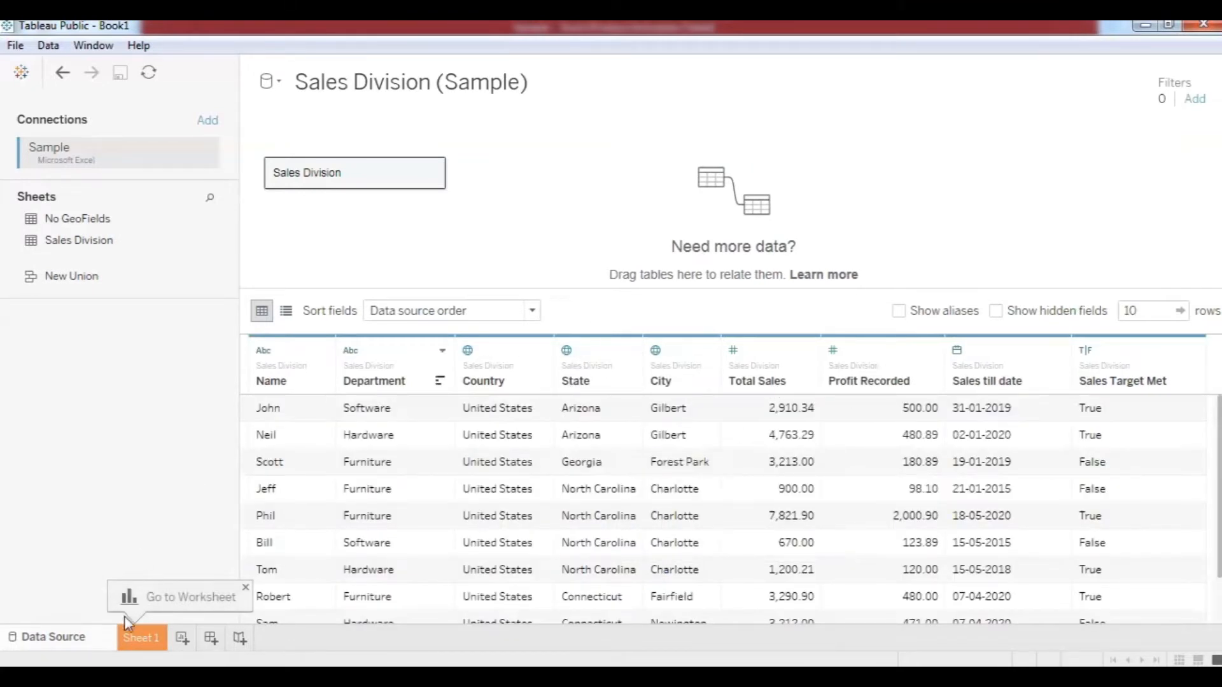
{"action": "left_click", "coordinate": [149, 642]}
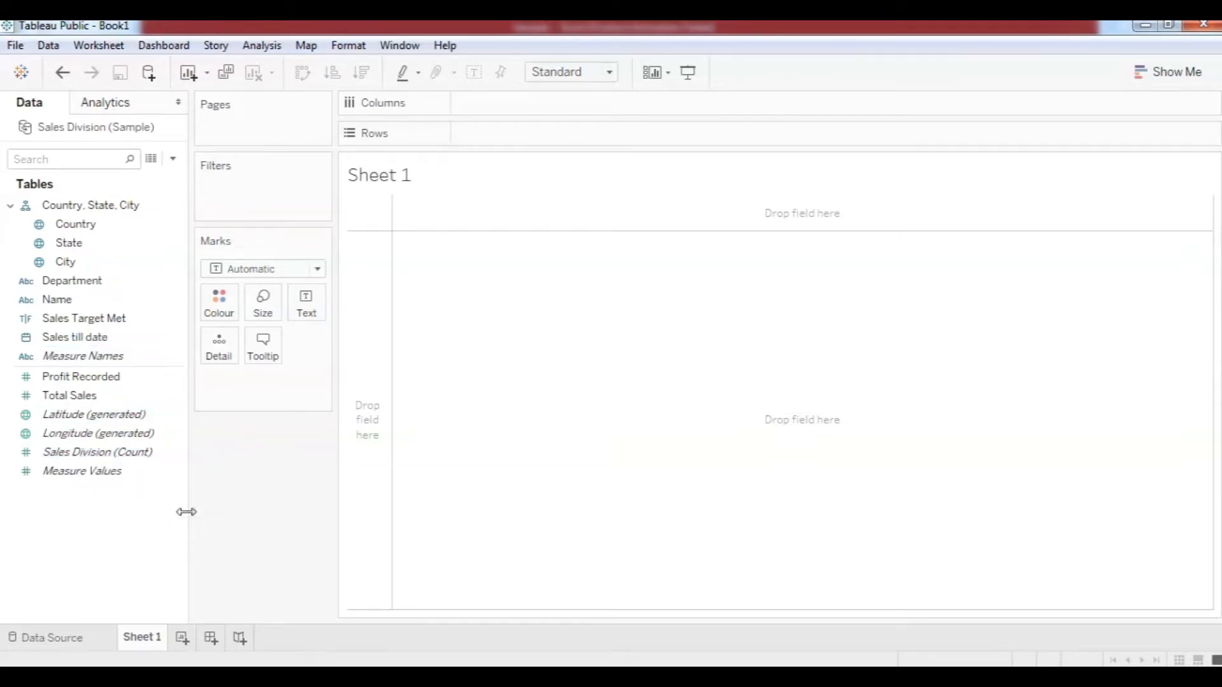
Chart Measure Values as one bar of Sales Division count, Profit Recorded and Total Sales (33,718).
{"action": "left_click", "coordinate": [105, 357]}
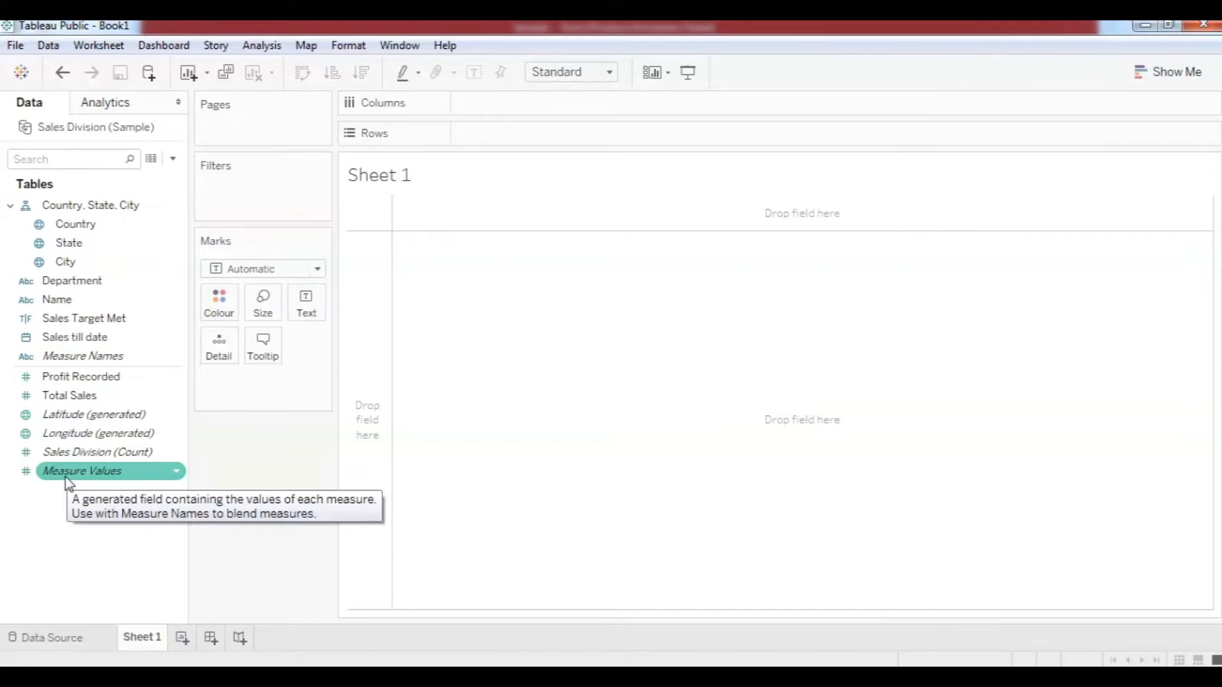
{"action": "left_click_drag", "start_coordinate": [102, 477], "coordinate": [524, 132]}
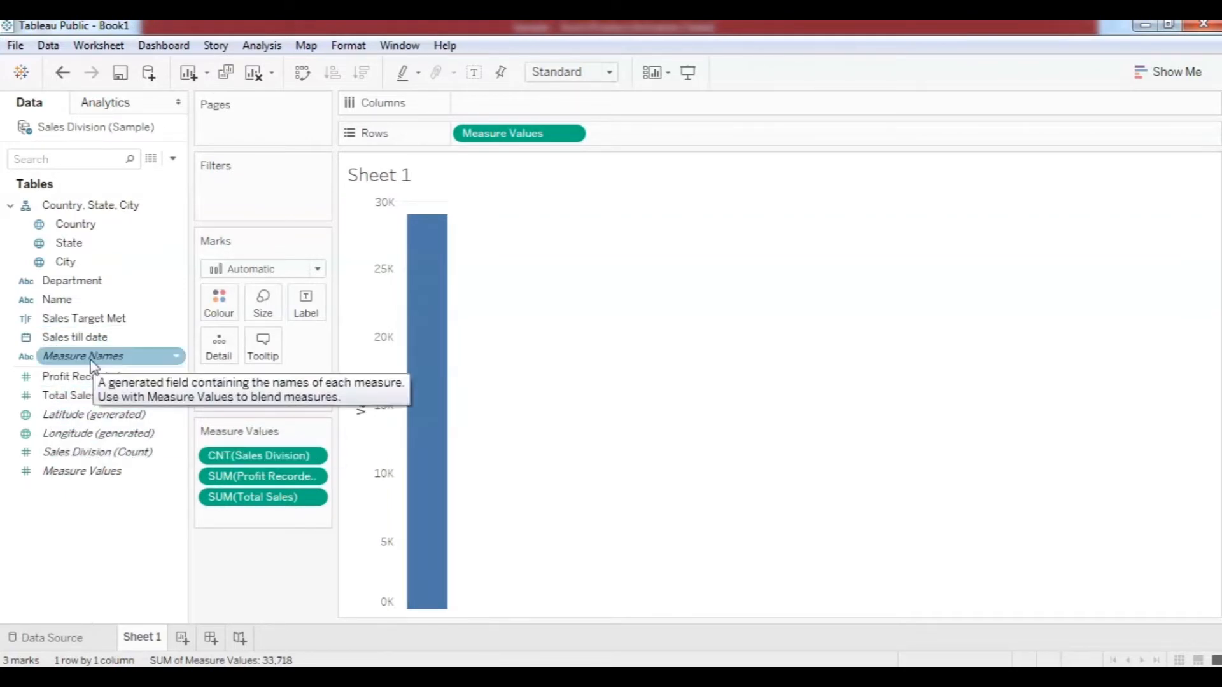
Filter the view on Measure Names, keeping count, Profit Recorded and Total Sales all checked.
{"action": "left_click_drag", "start_coordinate": [91, 362], "coordinate": [267, 192]}
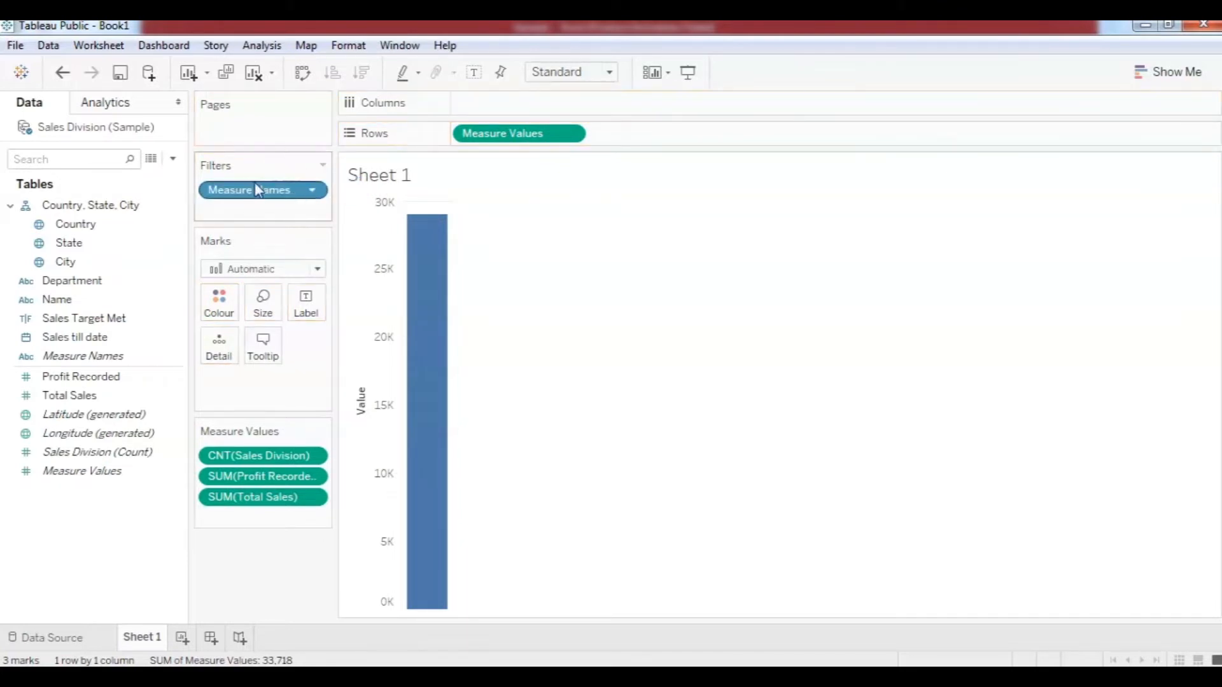
{"action": "left_click", "coordinate": [314, 190]}
{"action": "left_click", "coordinate": [270, 216]}
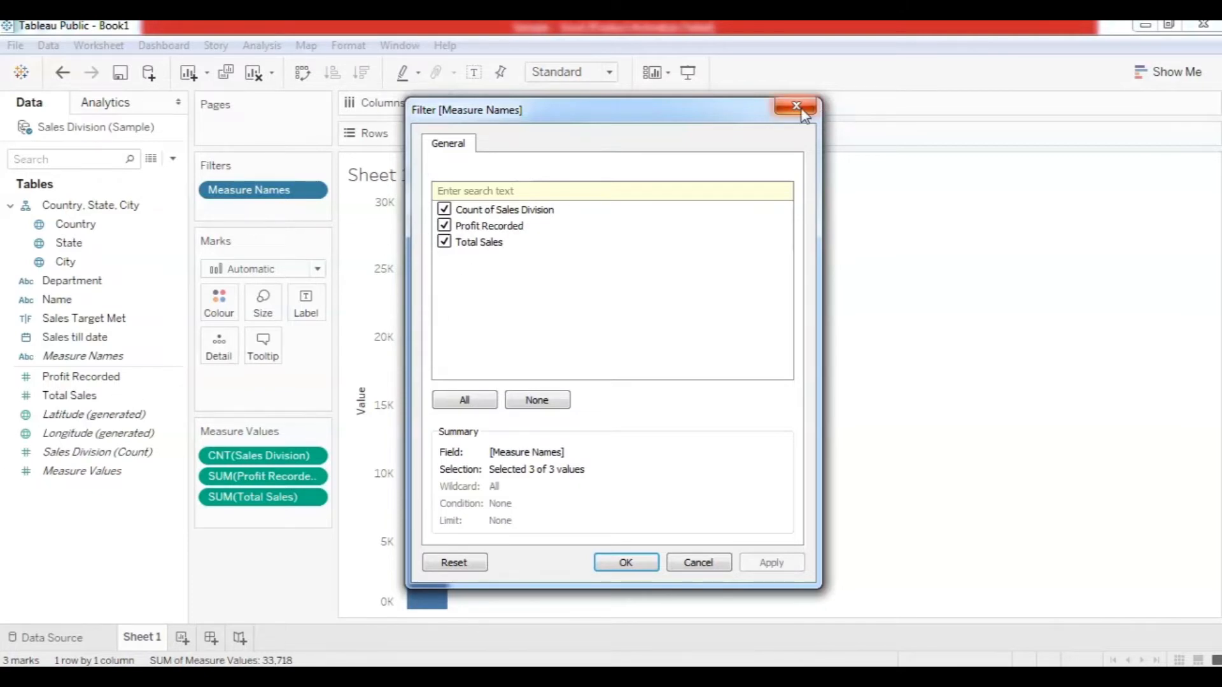
{"action": "left_click_drag", "start_coordinate": [666, 109], "coordinate": [886, 95]}
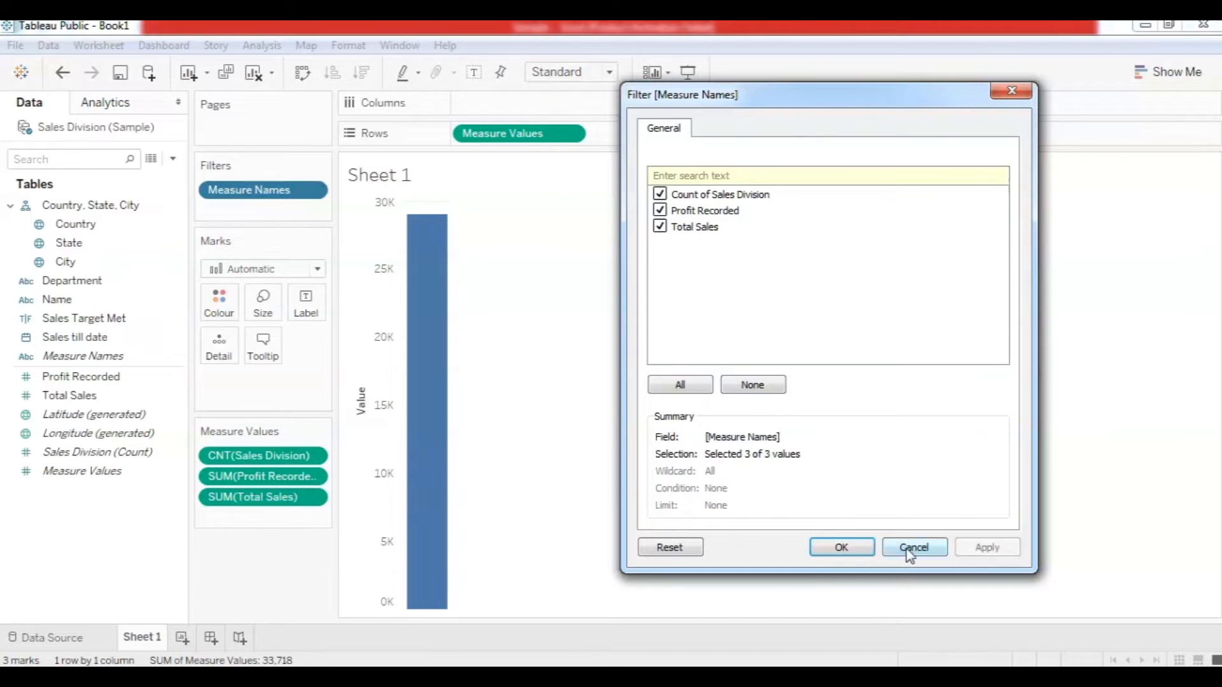
{"action": "left_click", "coordinate": [843, 549]}
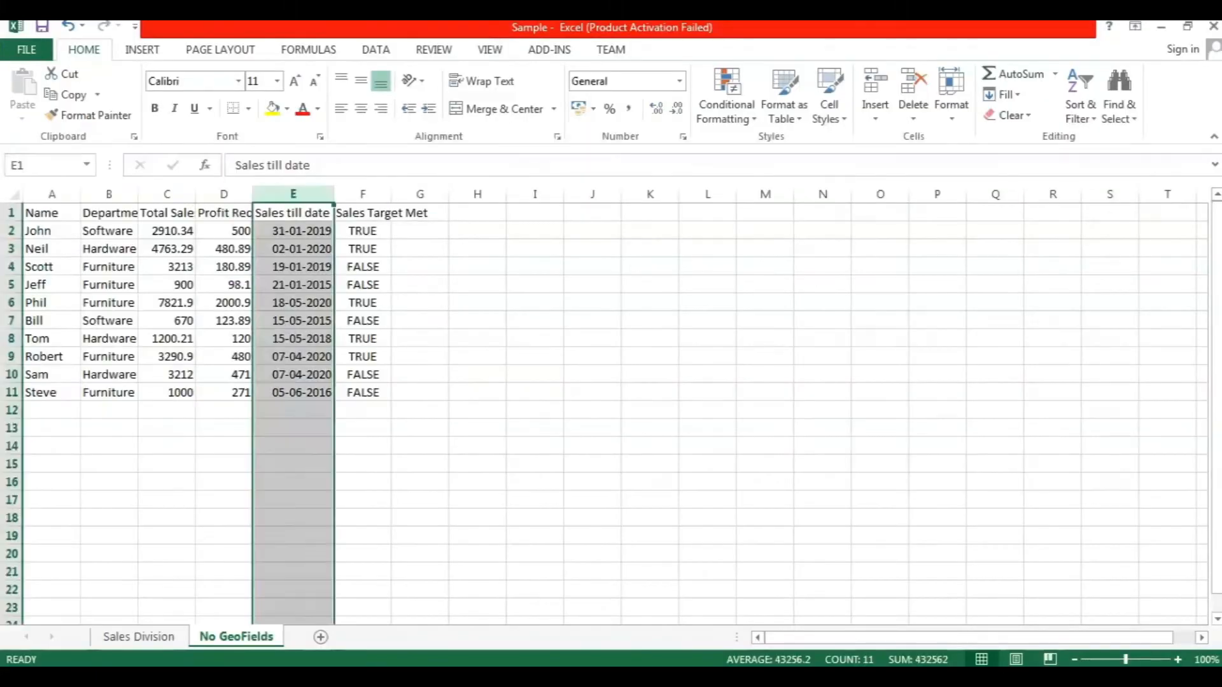
Confirm in Excel that the Sales Division sheet's Total Sales column sums to 28981.64.
{"action": "left_click", "coordinate": [156, 644]}
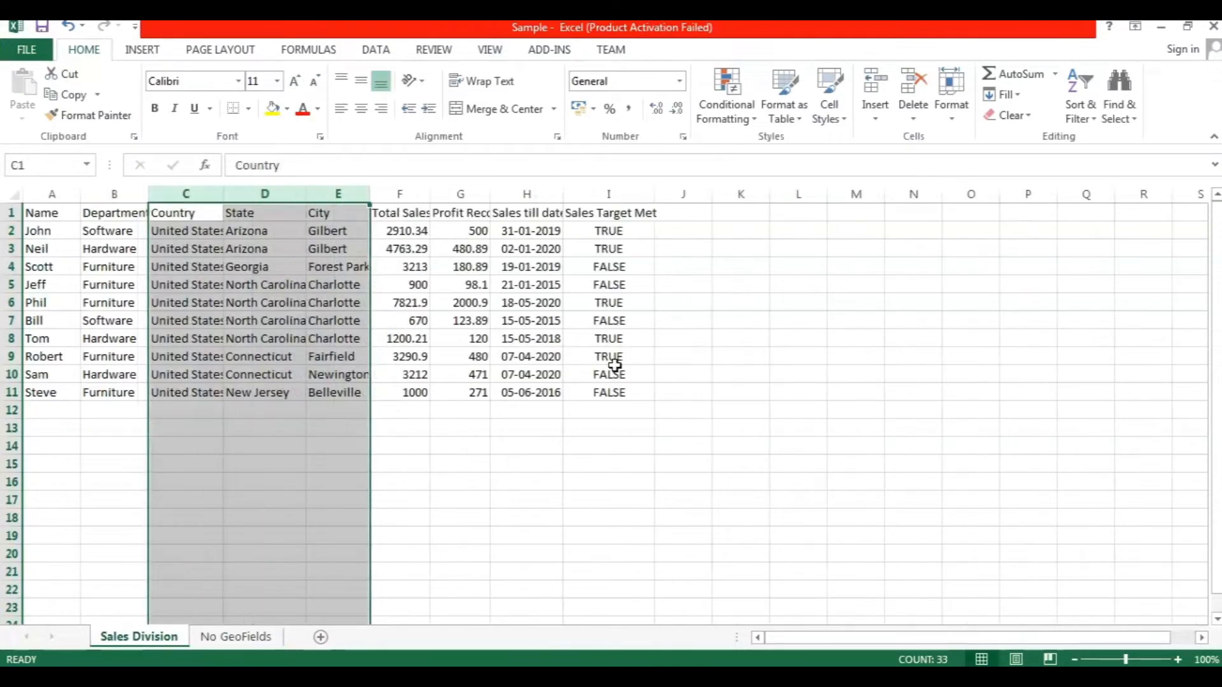
{"action": "left_click", "coordinate": [397, 193]}
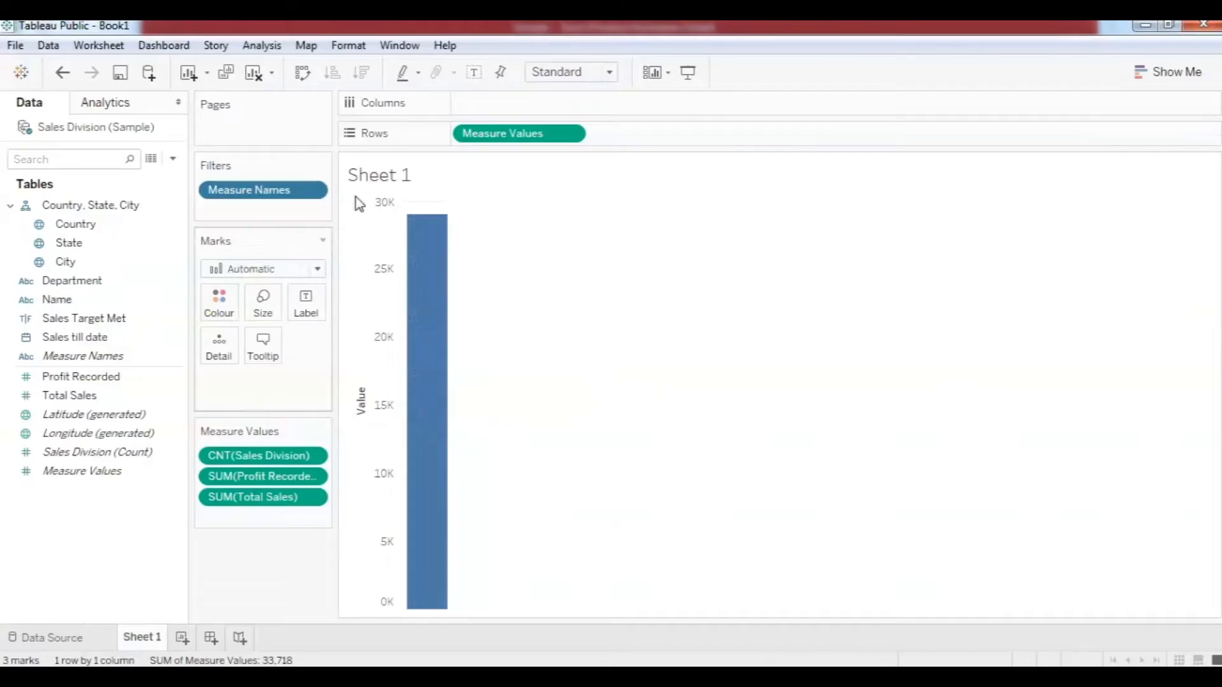
{"action": "mouse_move", "coordinate": [438, 252]}
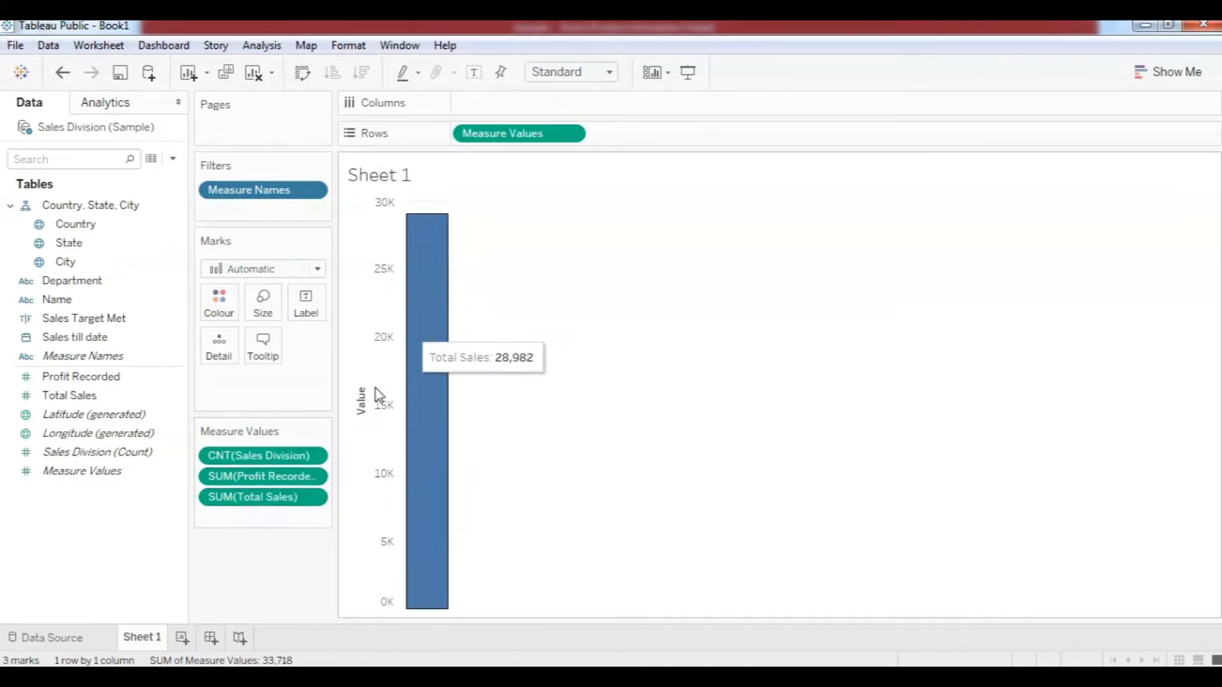
Drop SUM(Total Sales) from Measure Values, leaving count and Profit Recorded totalling 4,737.
{"action": "left_click_drag", "start_coordinate": [242, 510], "coordinate": [246, 591]}
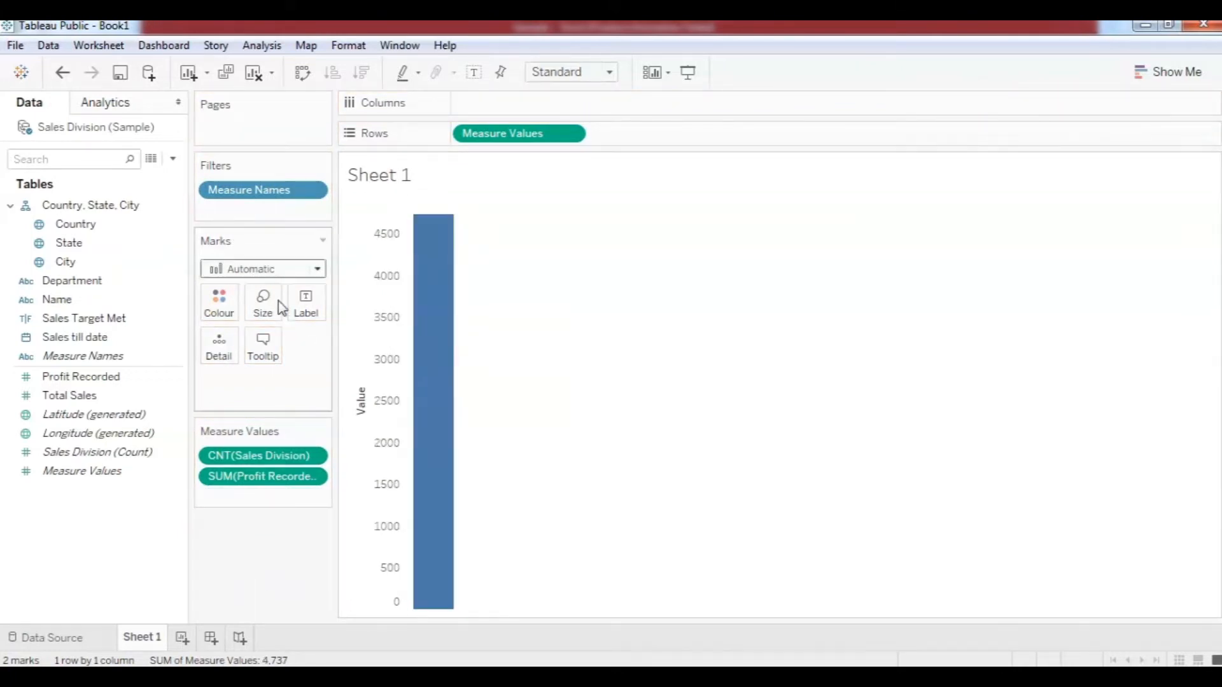
{"action": "left_click", "coordinate": [312, 190]}
{"action": "left_click", "coordinate": [283, 211]}
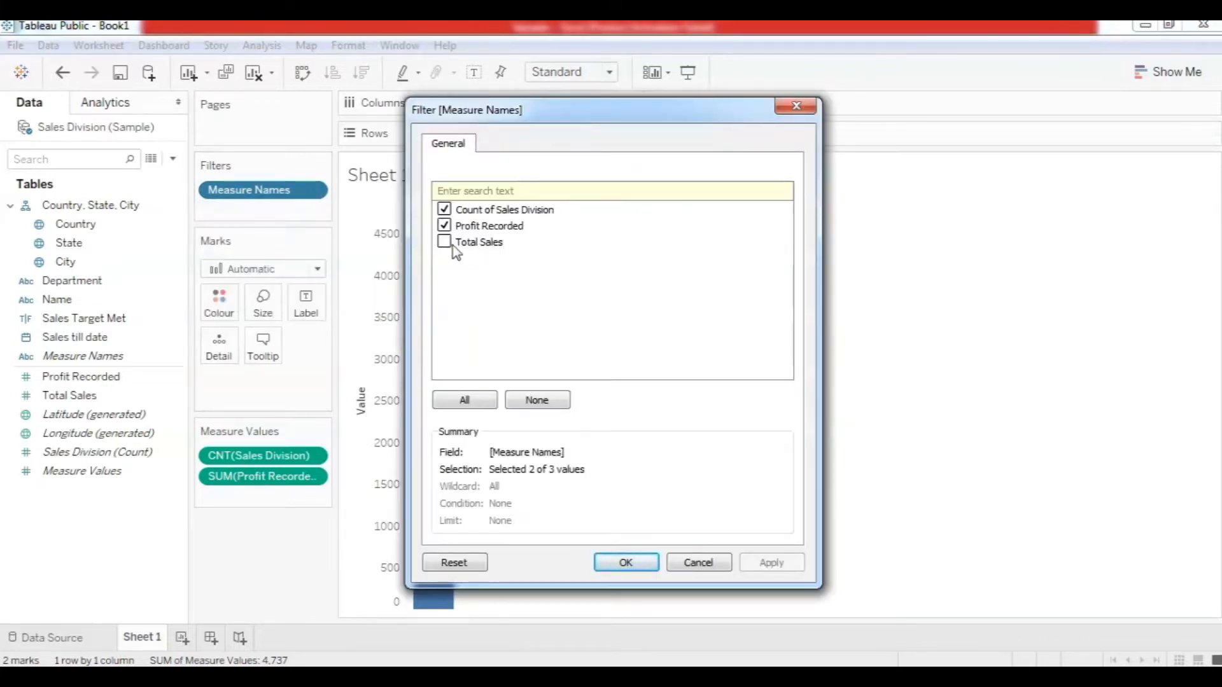
{"action": "left_click", "coordinate": [699, 563]}
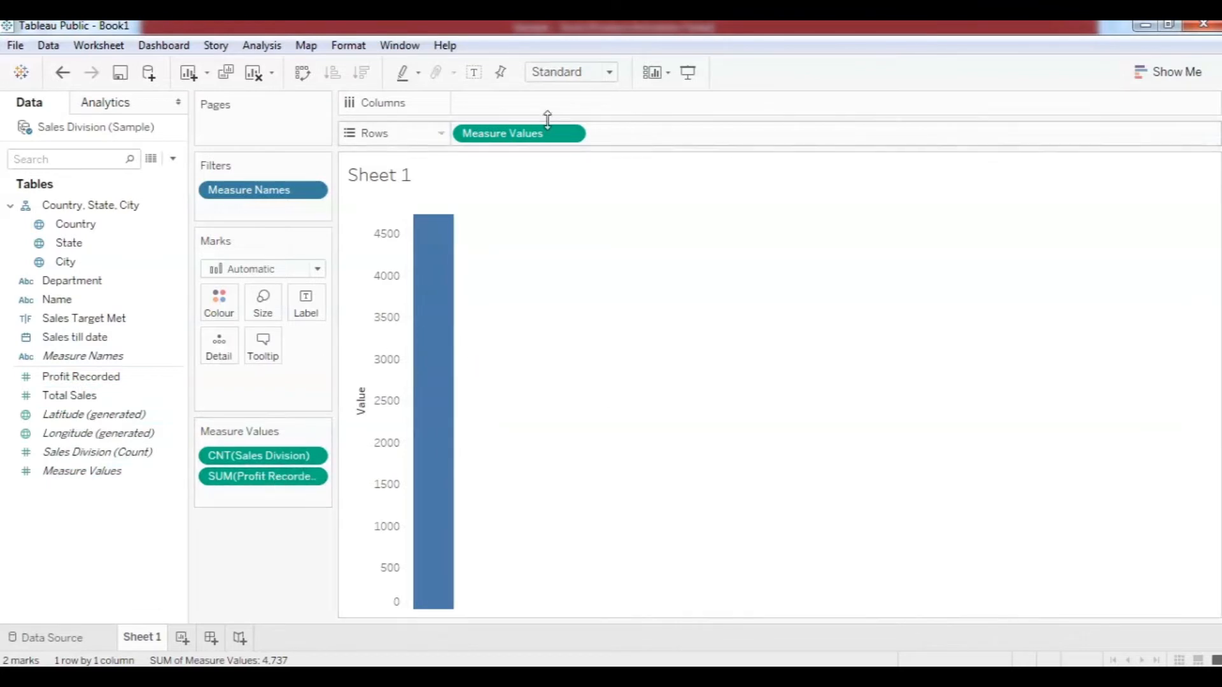
Clear the sheet, chart a single Sales Division count bar of 10, then view the data source preview.
{"action": "left_click", "coordinate": [254, 76]}
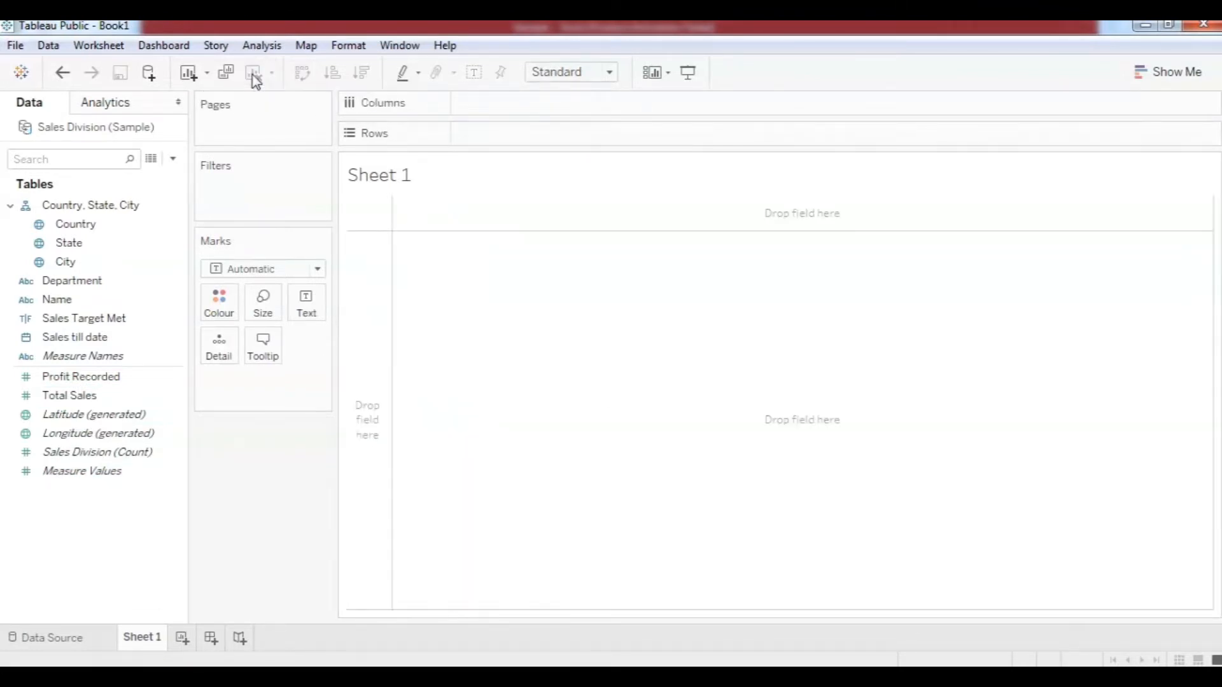
{"action": "left_click", "coordinate": [35, 321]}
{"action": "left_click", "coordinate": [153, 453]}
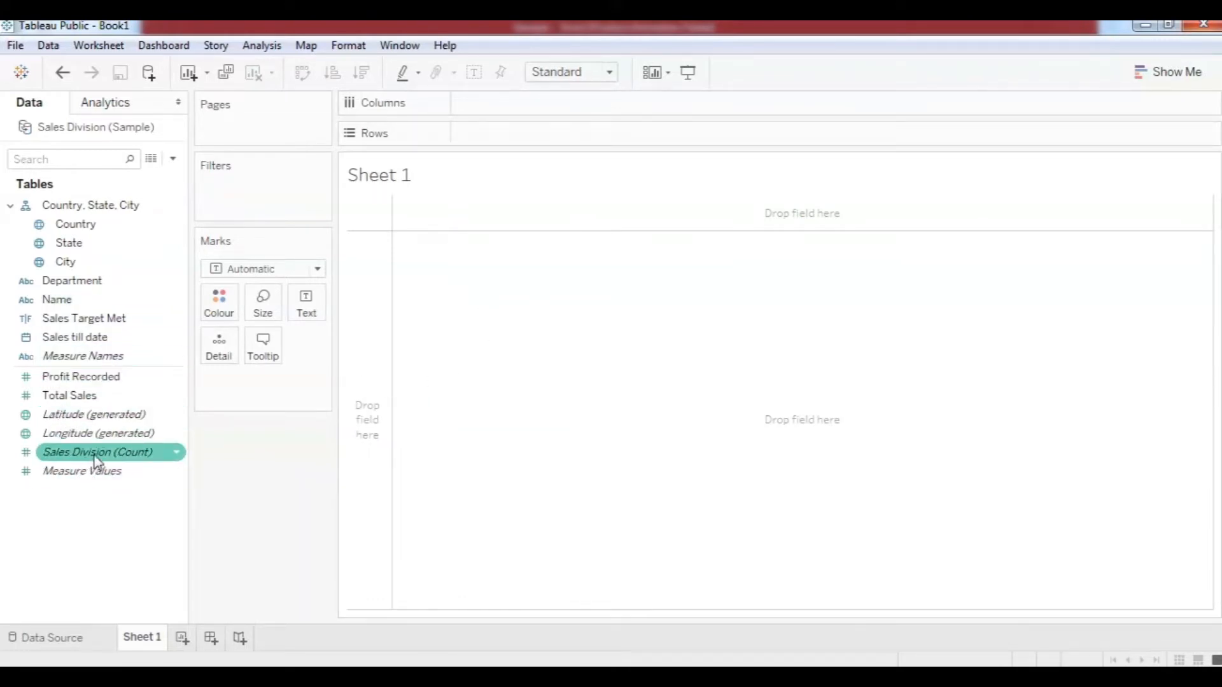
{"action": "left_click_drag", "start_coordinate": [97, 453], "coordinate": [515, 136]}
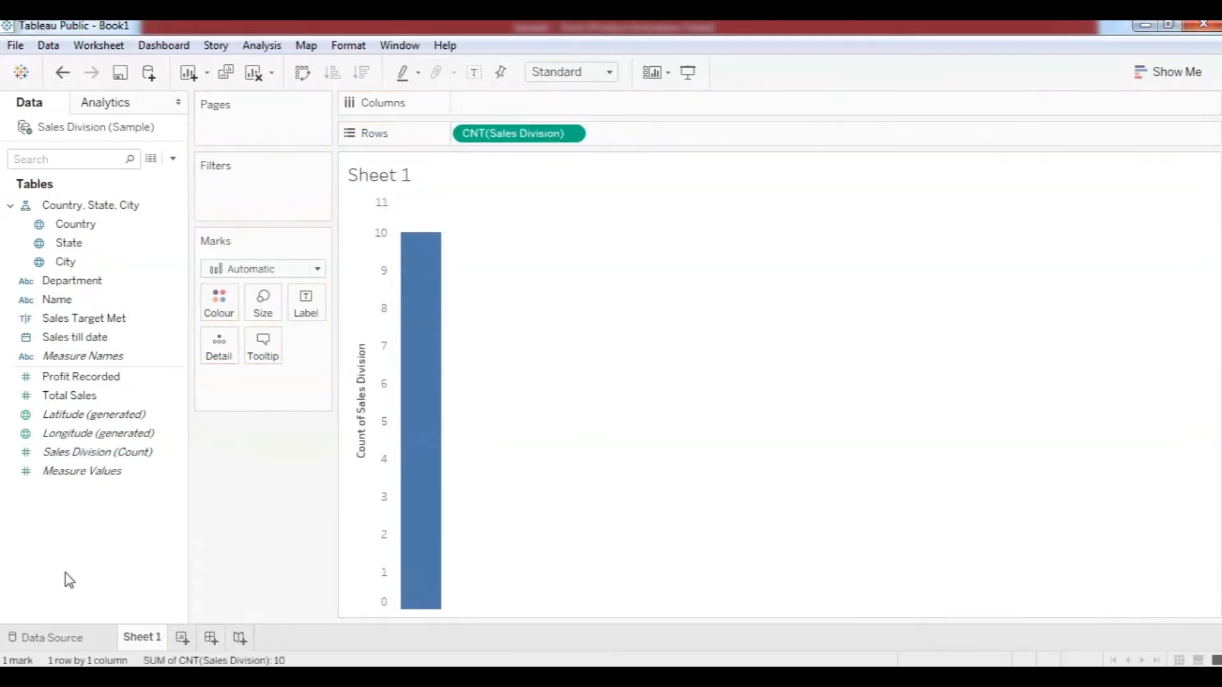
{"action": "left_click", "coordinate": [70, 637]}
{"action": "scroll", "coordinate": [662, 512], "scroll_direction": "down", "scroll_amount": 1}
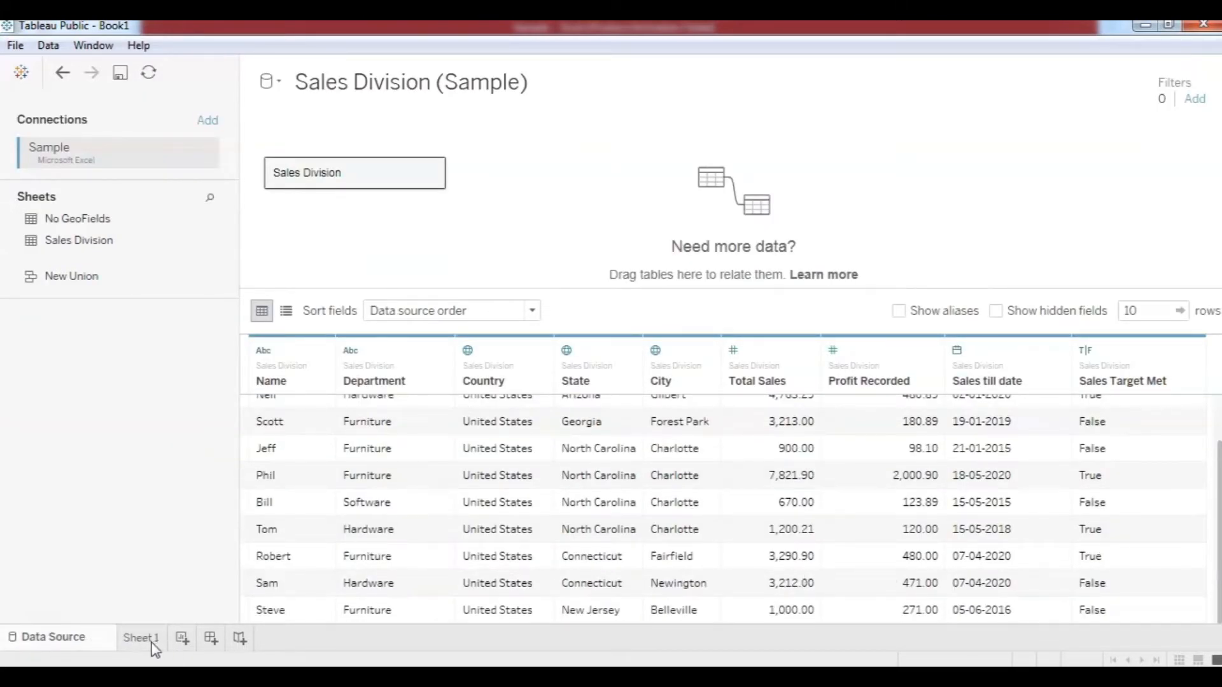
Remove the CNT(Sales Division) bar from Sheet 1 and take the Sales Division table off the canvas.
{"action": "left_click", "coordinate": [129, 639]}
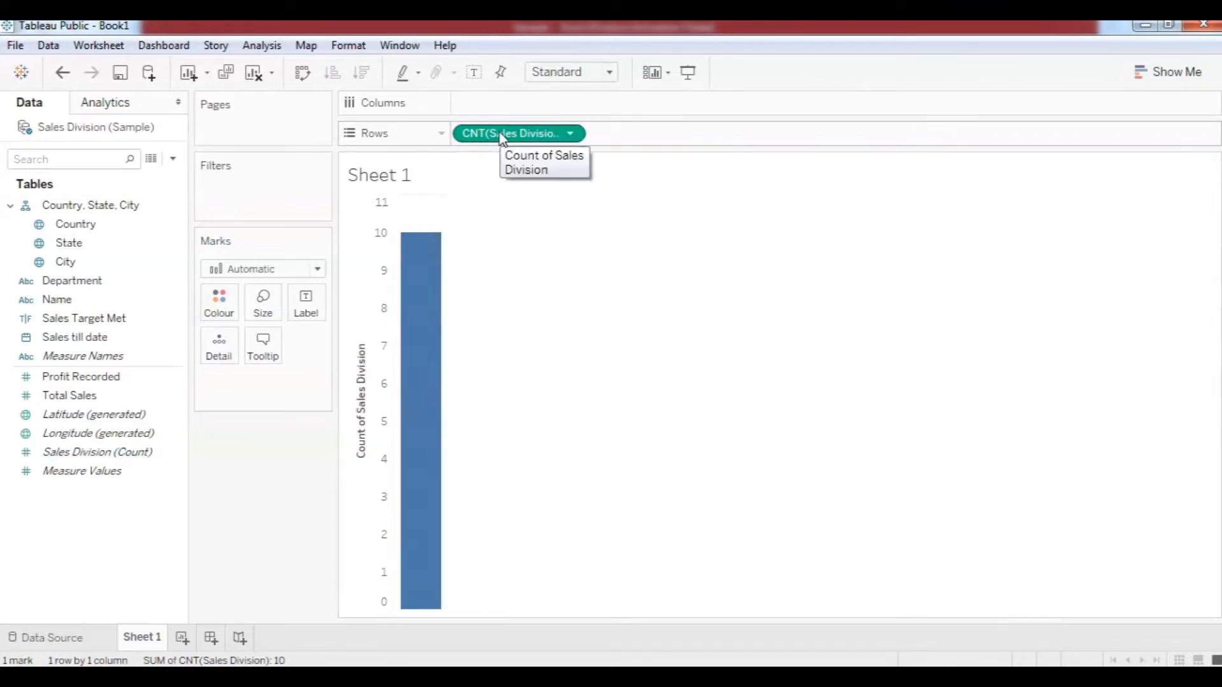
{"action": "left_click_drag", "start_coordinate": [503, 137], "coordinate": [274, 460]}
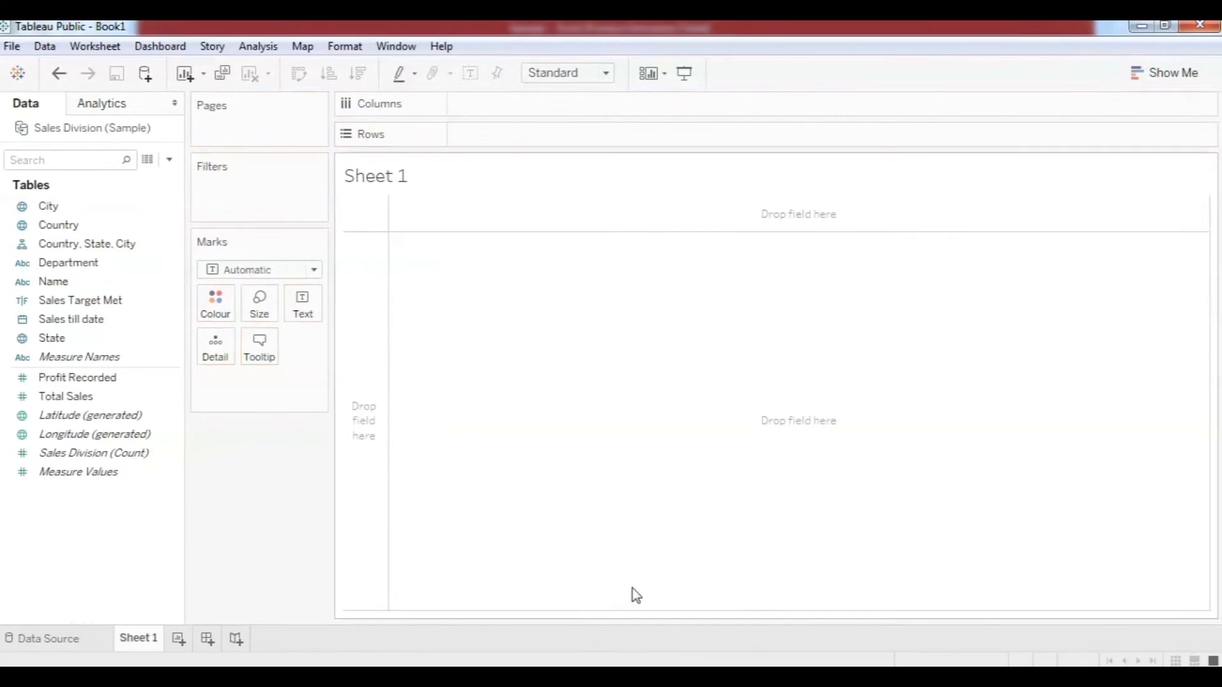
{"action": "left_click", "coordinate": [102, 639]}
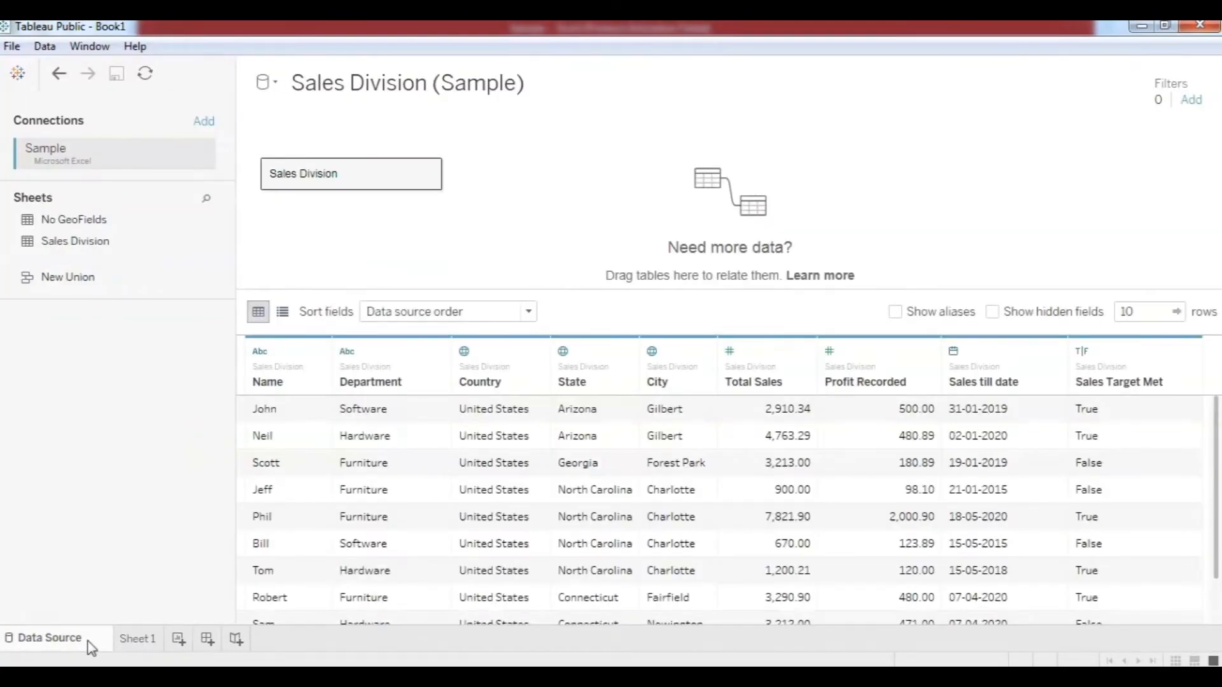
{"action": "left_click_drag", "start_coordinate": [287, 173], "coordinate": [157, 360]}
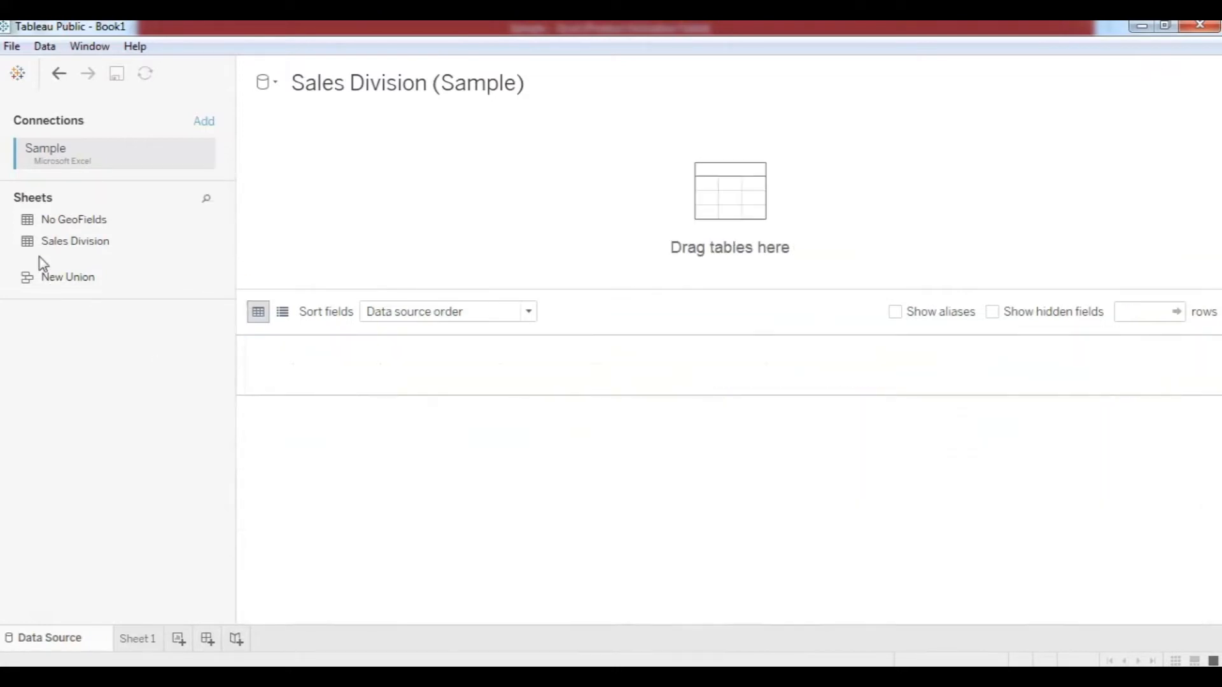
Connect the No GeoFields table and, on Sheet 1, select the Department and Total Sales fields.
{"action": "left_click_drag", "start_coordinate": [83, 227], "coordinate": [386, 203]}
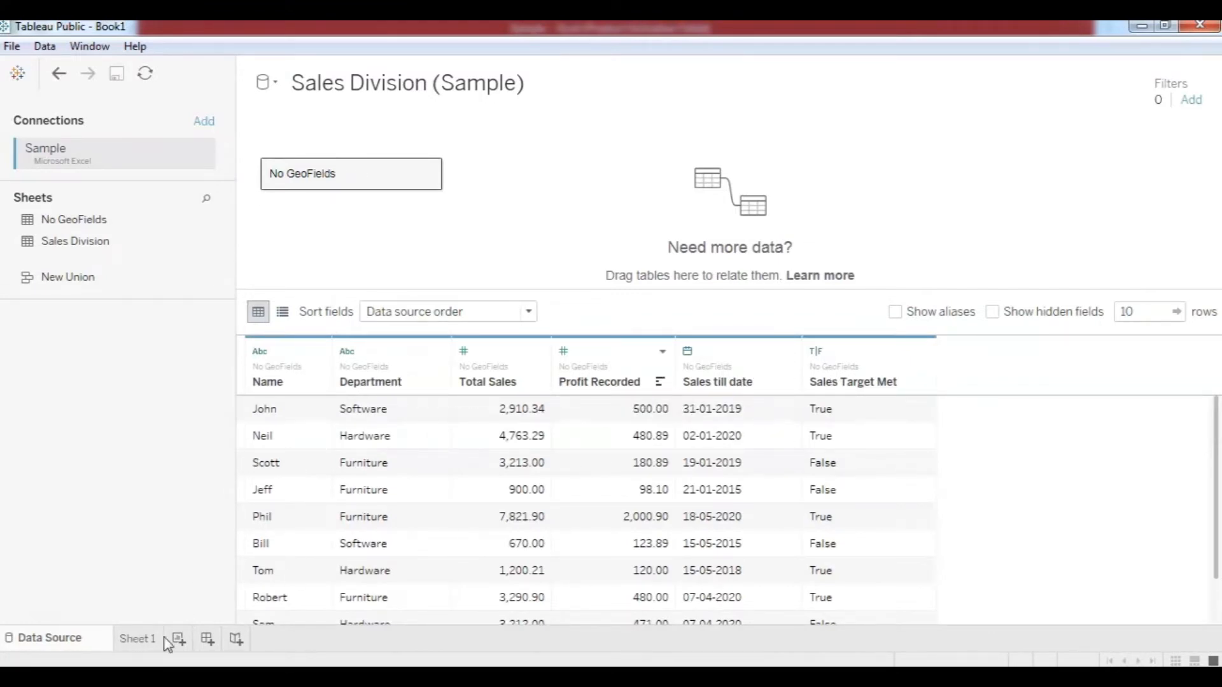
{"action": "left_click", "coordinate": [138, 640]}
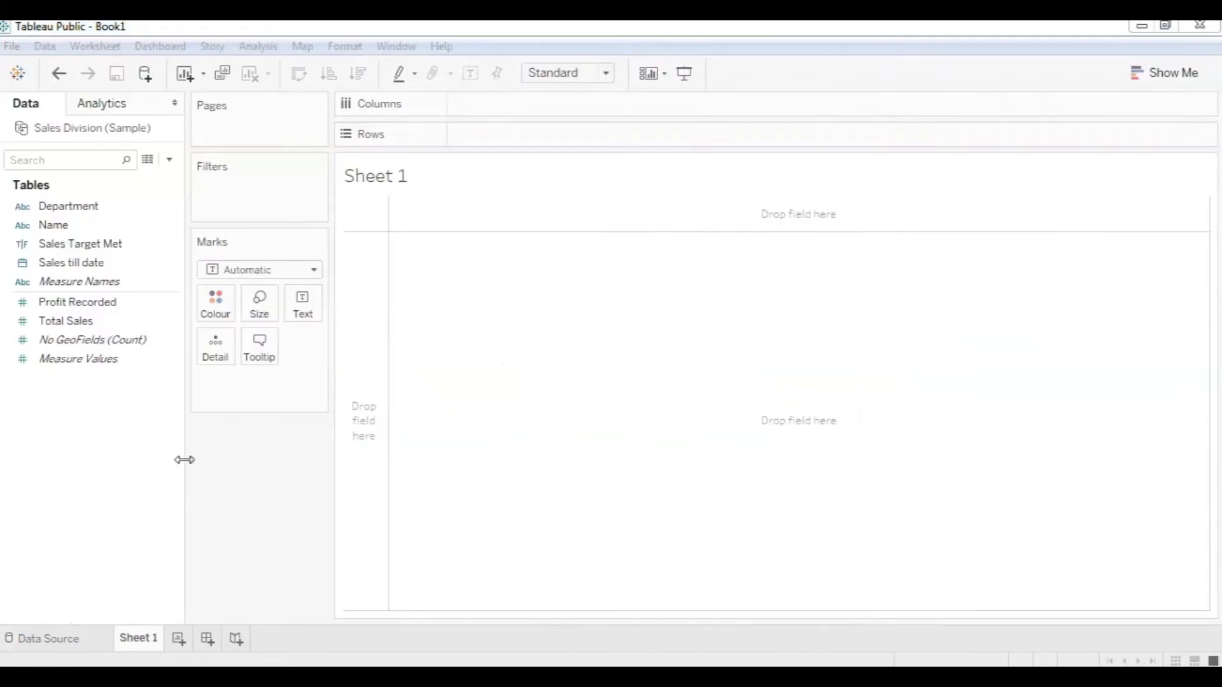
{"action": "left_click", "coordinate": [37, 213]}
{"action": "left_click", "coordinate": [116, 305]}
{"action": "left_click", "coordinate": [146, 283]}
{"action": "left_click", "coordinate": [145, 210]}
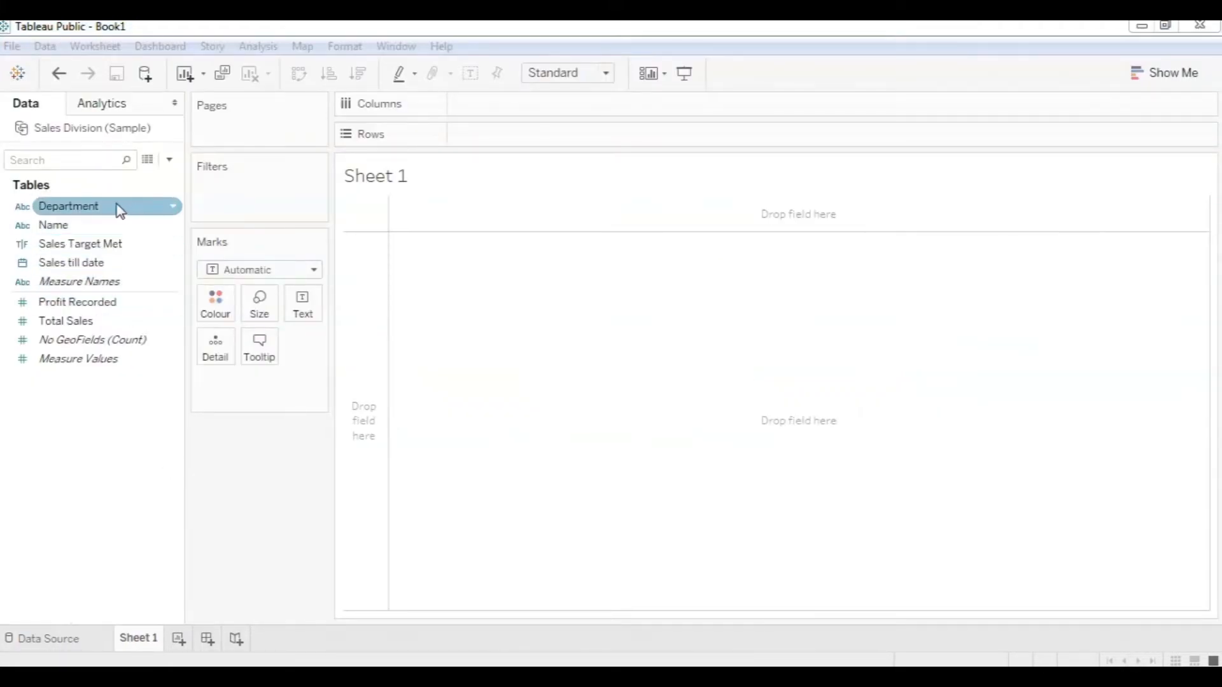
{"action": "left_click", "coordinate": [140, 318]}
Select Name, Measure Names, Measure Values, Total Sales and No GeoFields (Count) in the Data pane.
{"action": "left_click", "coordinate": [113, 370]}
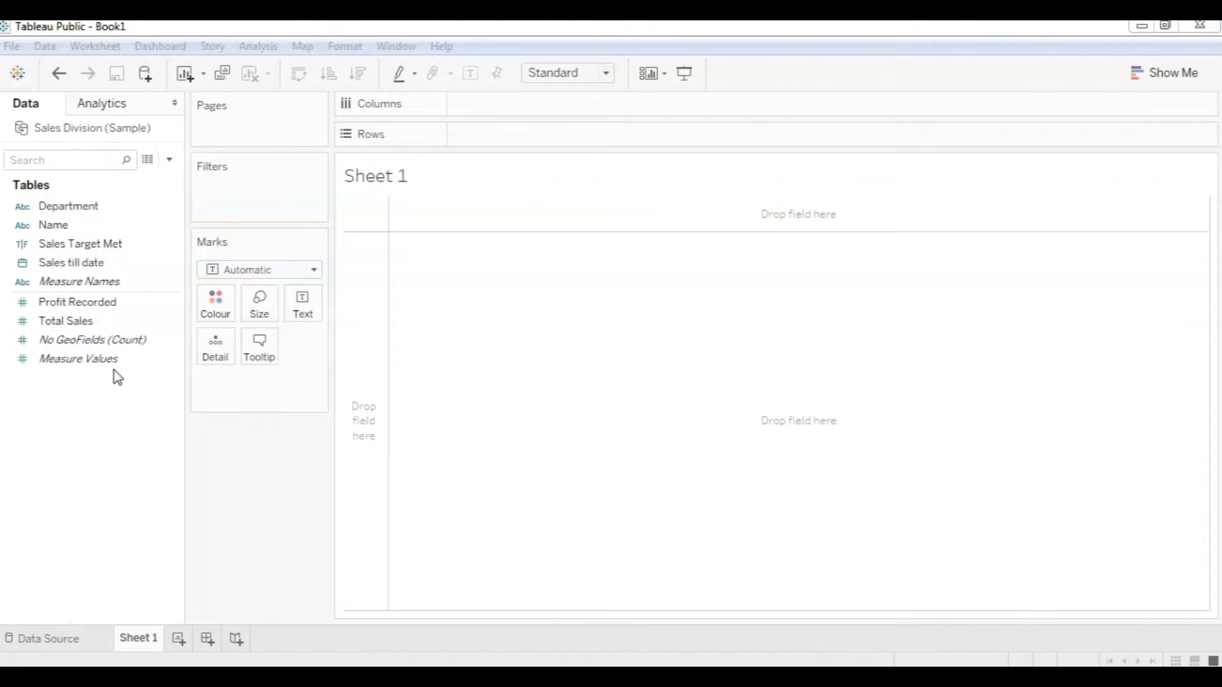
{"action": "left_click", "coordinate": [70, 262]}
{"action": "left_click", "coordinate": [86, 226]}
{"action": "left_click", "coordinate": [83, 282]}
{"action": "left_click", "coordinate": [95, 338]}
{"action": "left_click", "coordinate": [83, 358]}
{"action": "left_click", "coordinate": [76, 325]}
{"action": "left_click", "coordinate": [77, 344]}
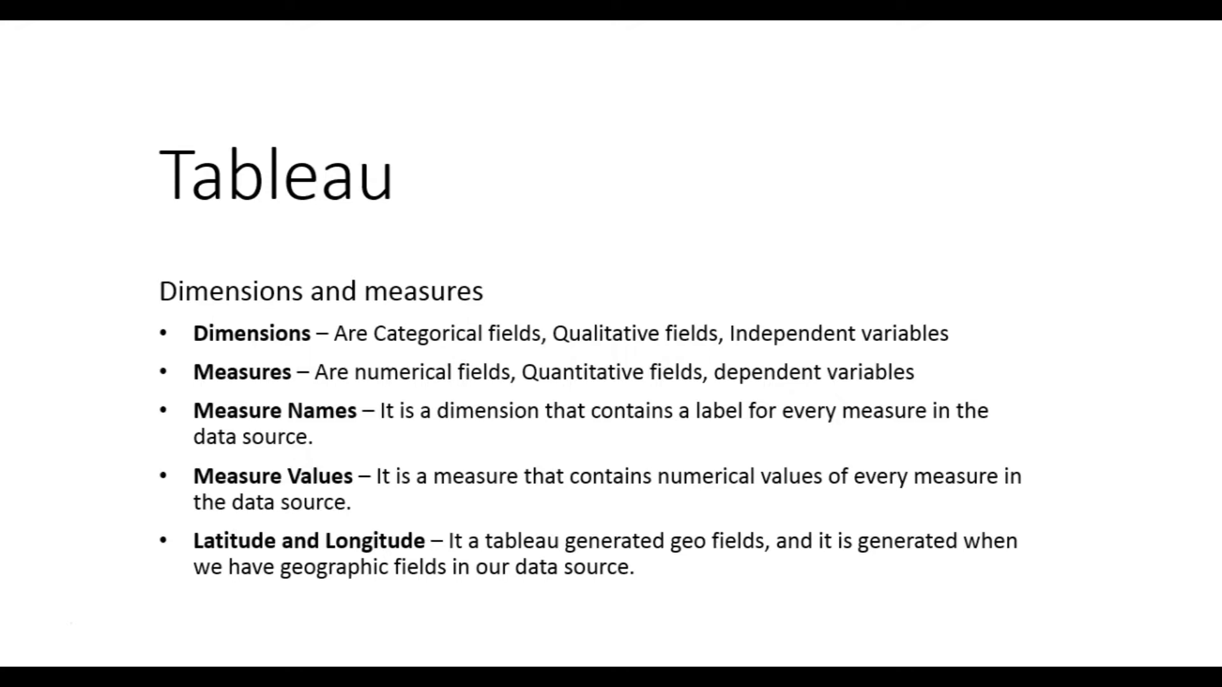
Advance the presentation to the Discrete and Continuous slide.
{"action": "left_click", "coordinate": [39, 628]}
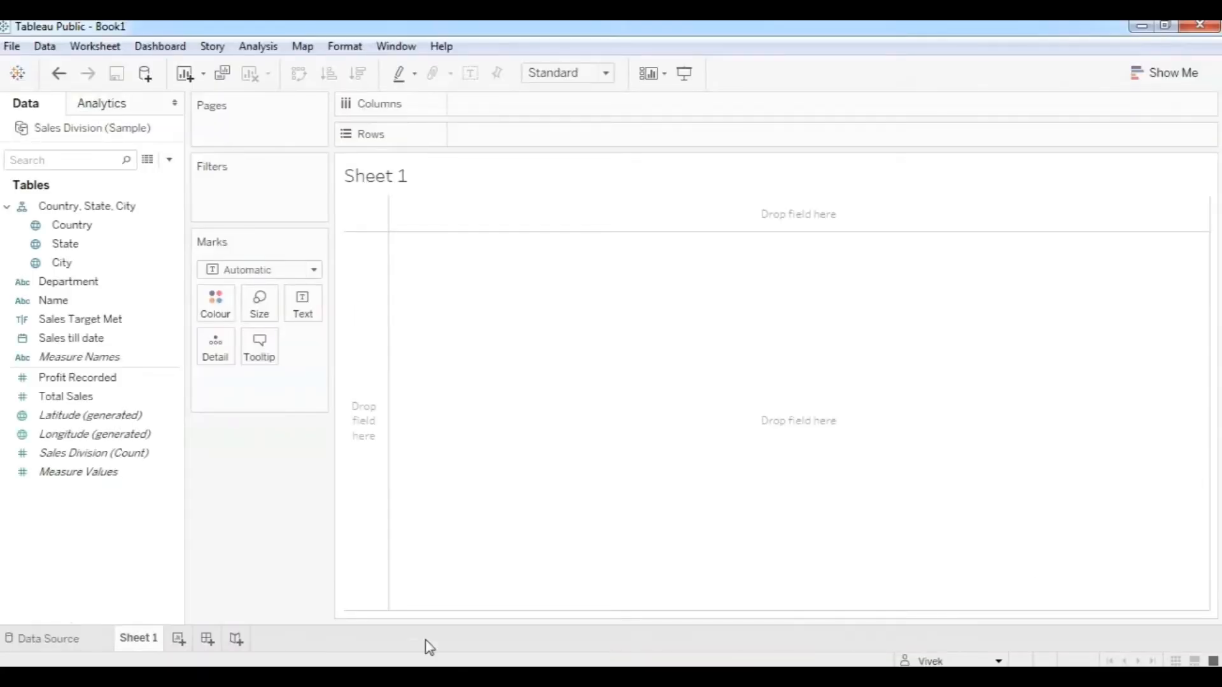
{"action": "left_click", "coordinate": [82, 647]}
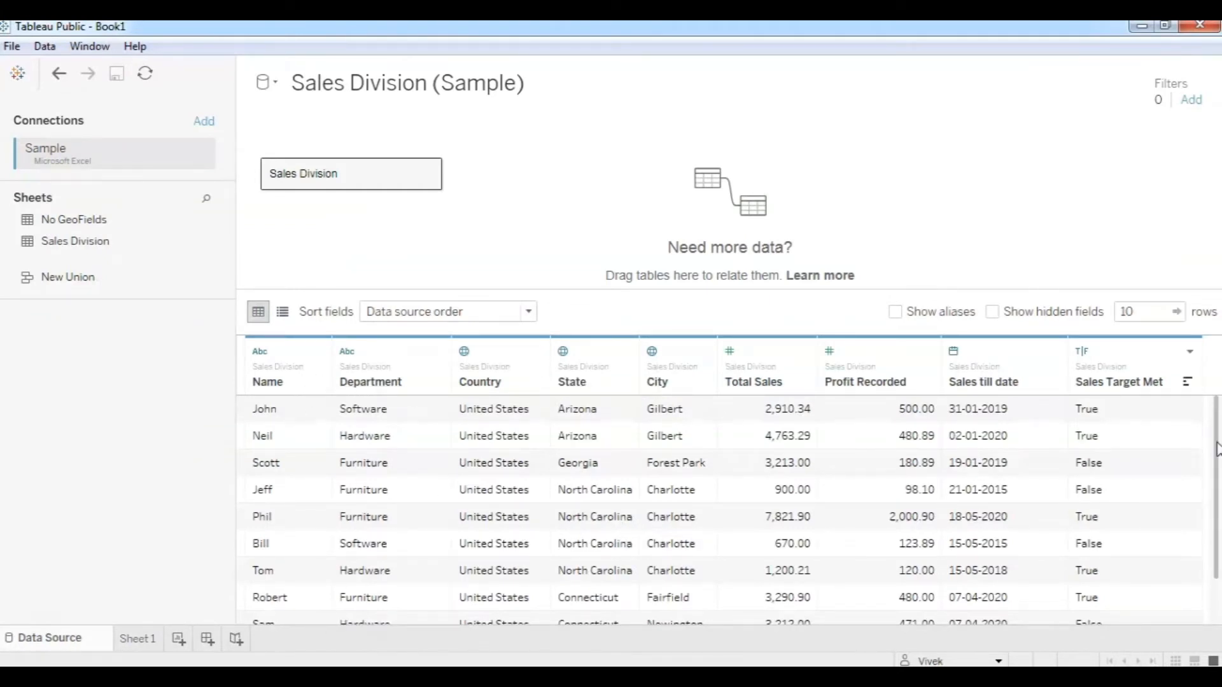
{"action": "scroll", "coordinate": [1151, 384], "scroll_direction": "down", "scroll_amount": 1}
{"action": "scroll", "coordinate": [1151, 384], "scroll_direction": "up", "scroll_amount": 1}
{"action": "left_click", "coordinate": [144, 637]}
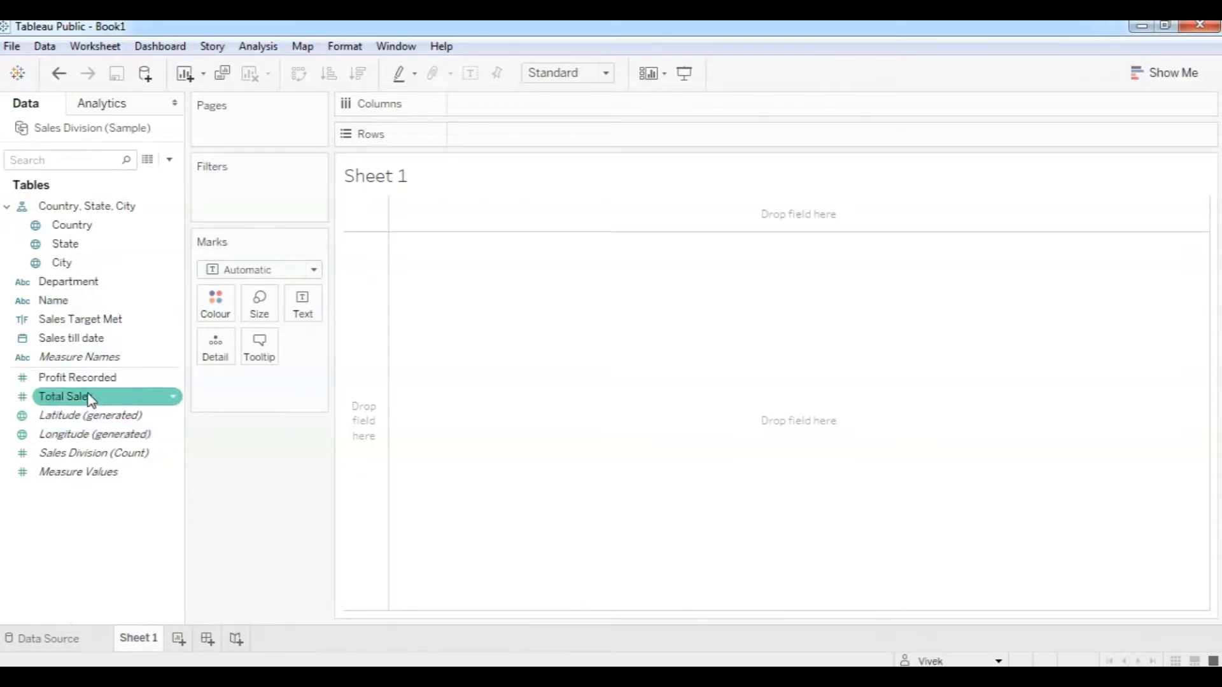
{"action": "left_click", "coordinate": [93, 640]}
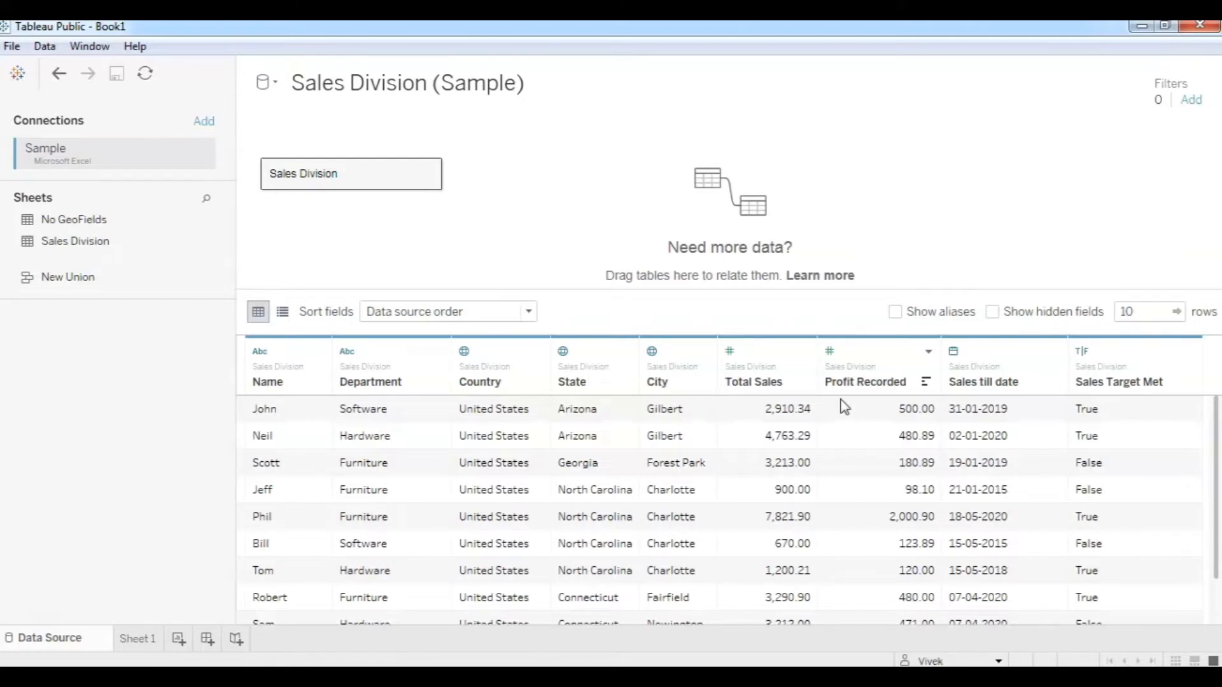
{"action": "left_click", "coordinate": [136, 639]}
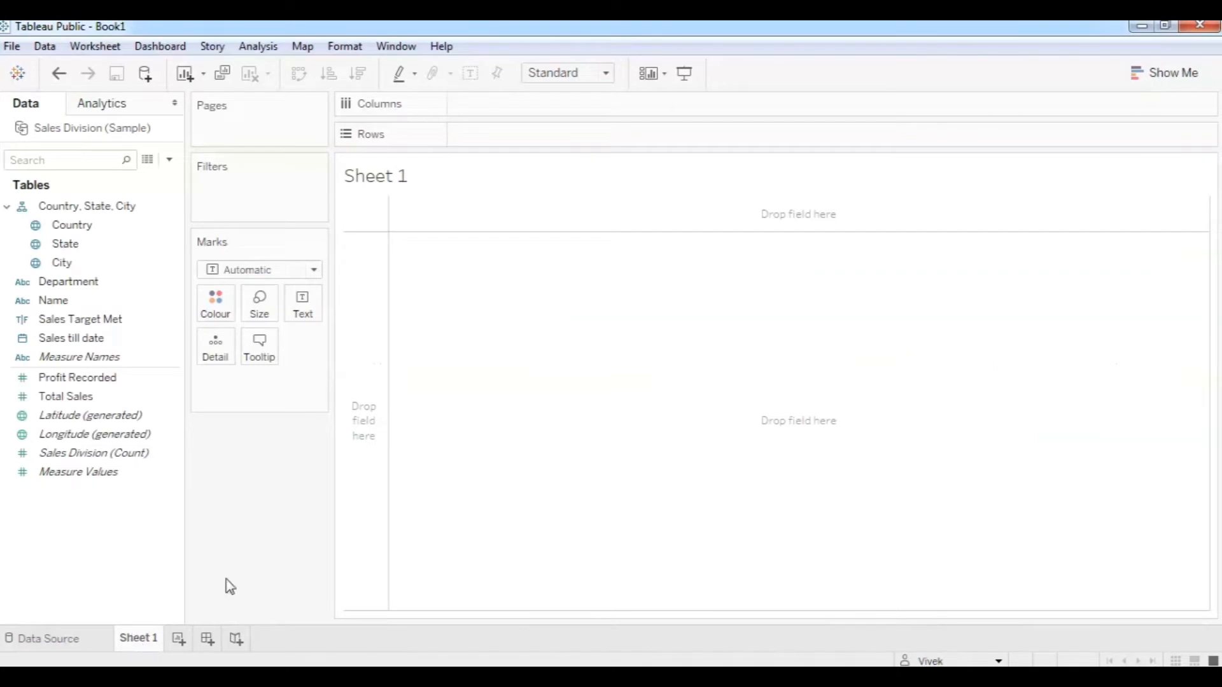
{"action": "left_click", "coordinate": [76, 244]}
{"action": "left_click", "coordinate": [63, 344]}
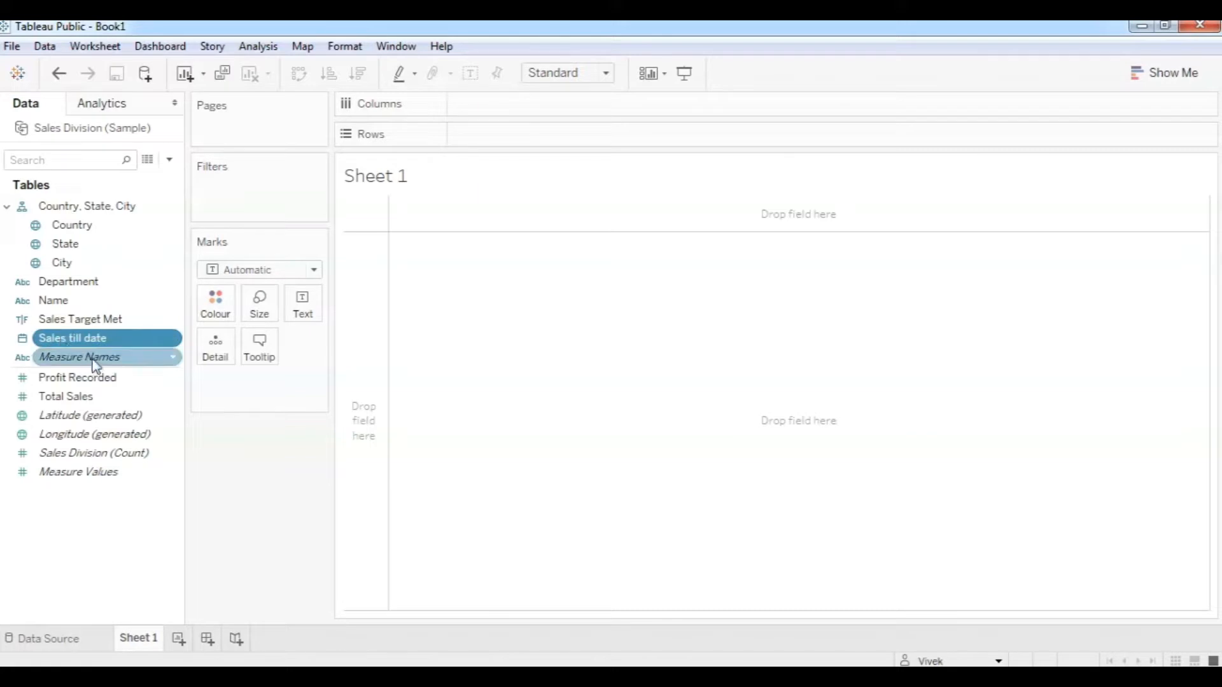
{"action": "right_click", "coordinate": [79, 343]}
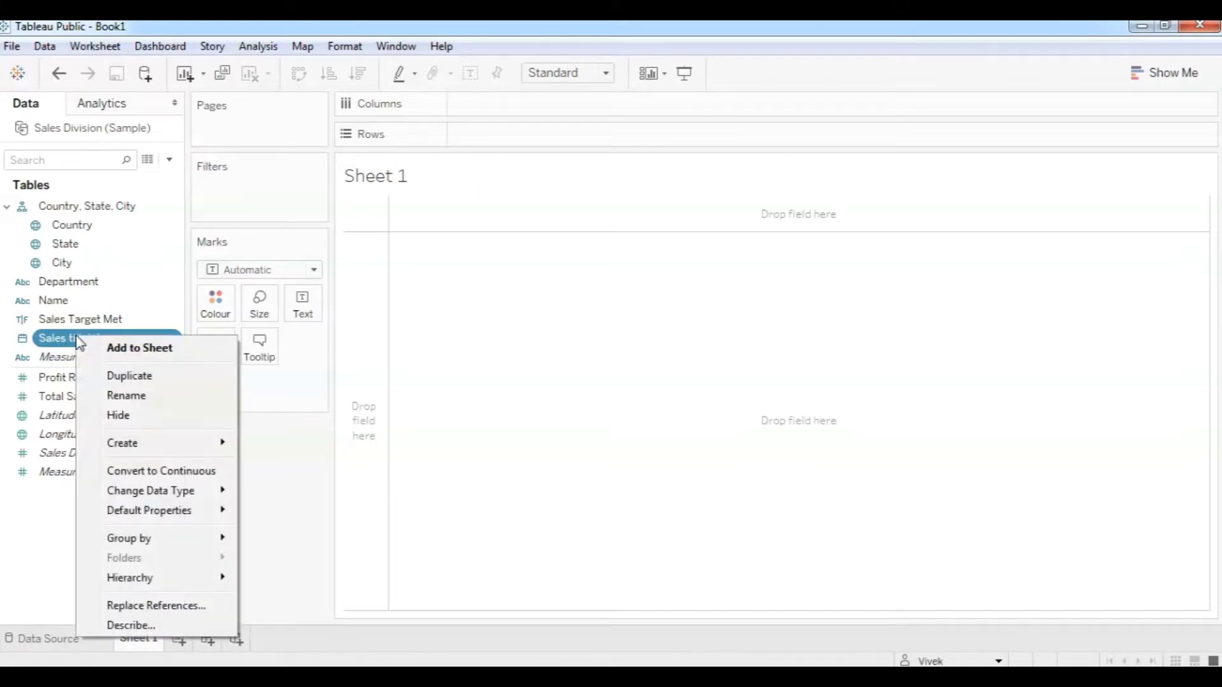
{"action": "mouse_move", "coordinate": [135, 439]}
{"action": "left_click", "coordinate": [29, 534]}
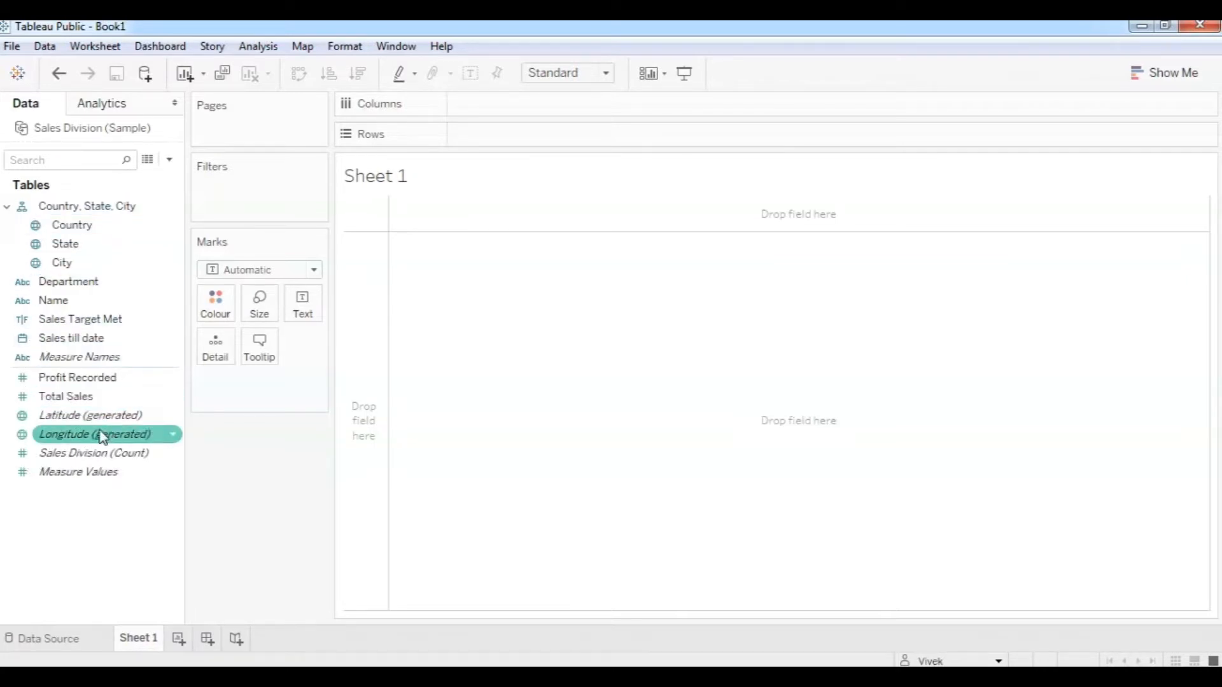
{"action": "right_click", "coordinate": [71, 397]}
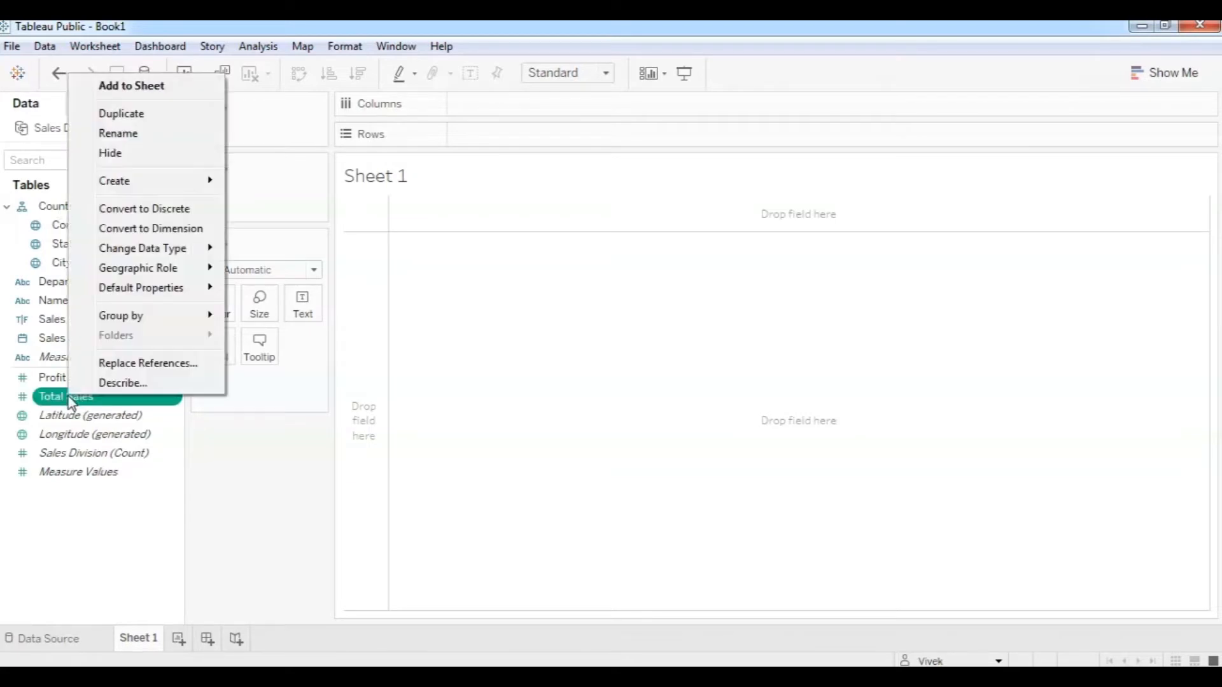
{"action": "left_click", "coordinate": [135, 215]}
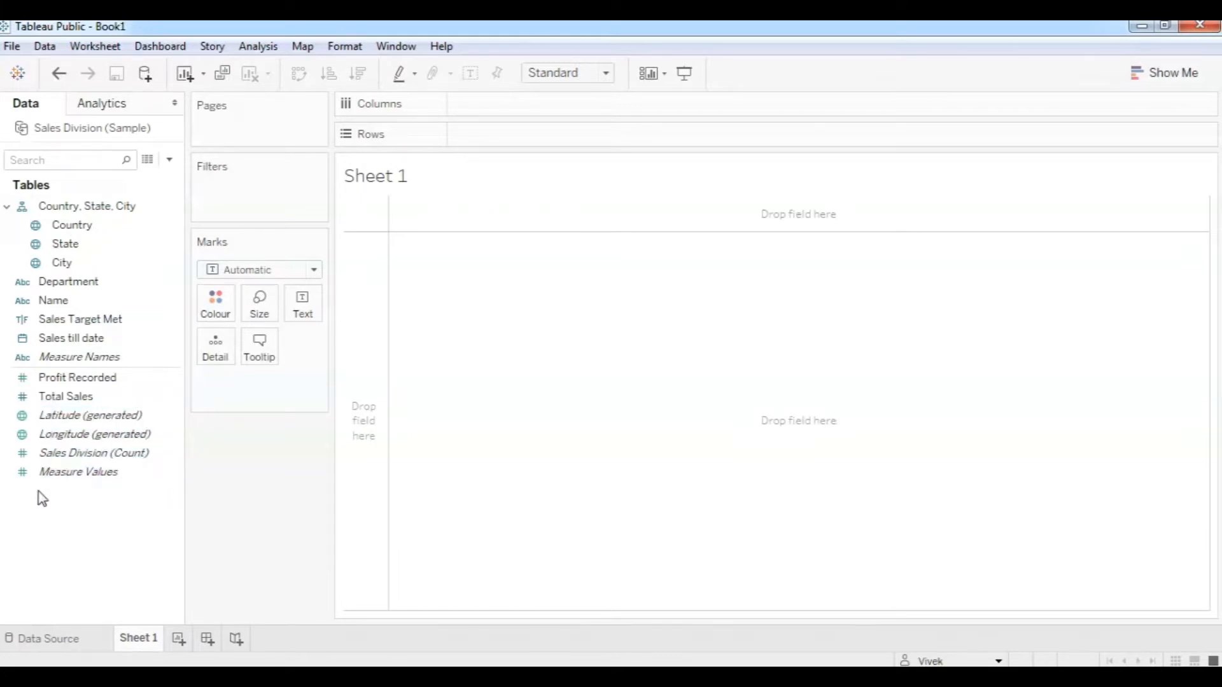
{"action": "left_click", "coordinate": [25, 382]}
{"action": "left_click", "coordinate": [26, 395]}
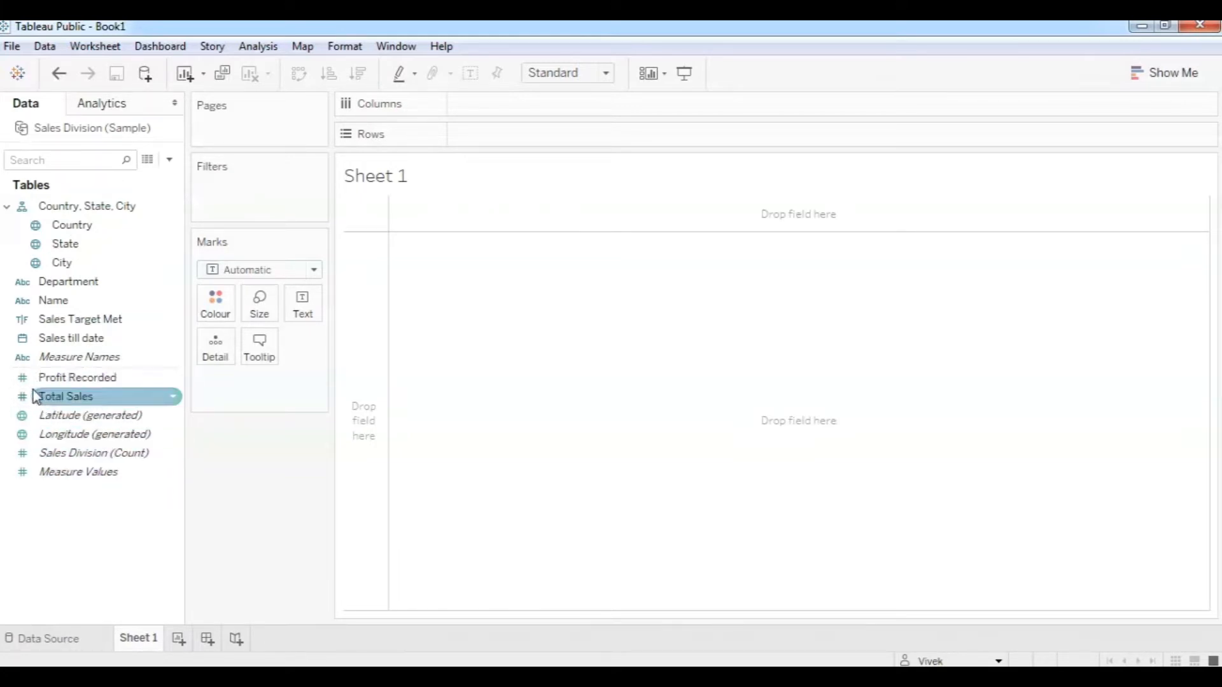
{"action": "right_click", "coordinate": [89, 398]}
{"action": "left_click", "coordinate": [147, 216]}
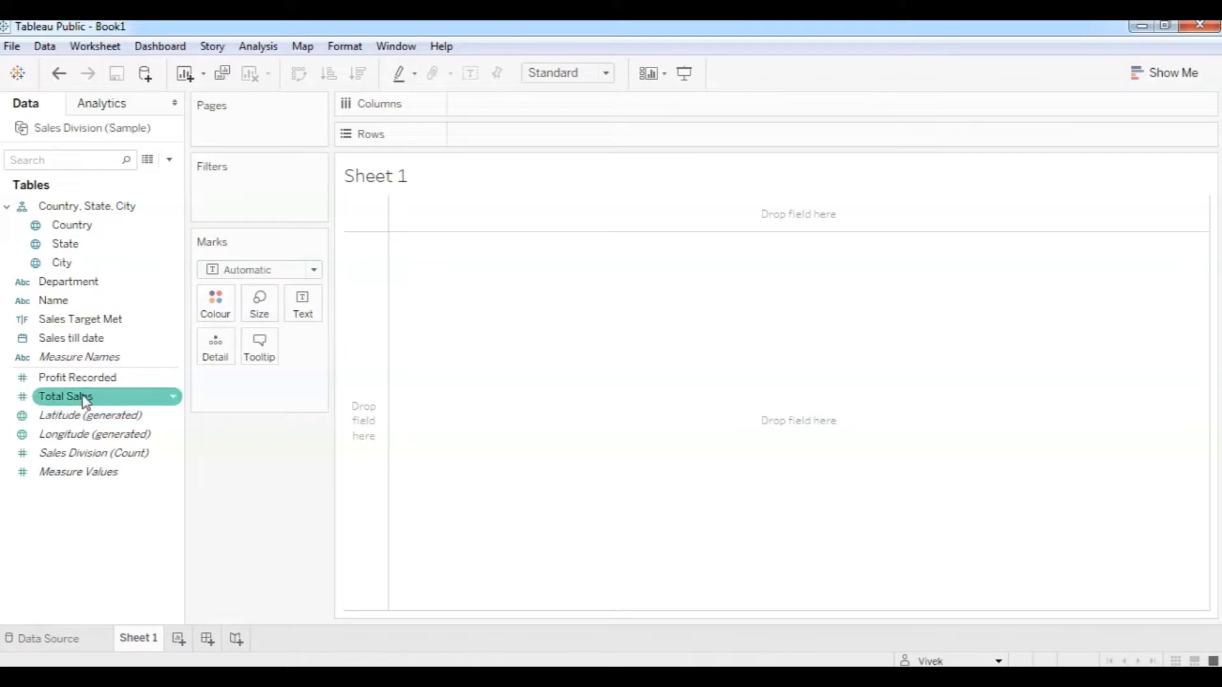
Put Name on Columns and SUM(Total Sales) on Rows, giving ten bars totalling 28,982.
{"action": "left_click_drag", "start_coordinate": [70, 306], "coordinate": [527, 103]}
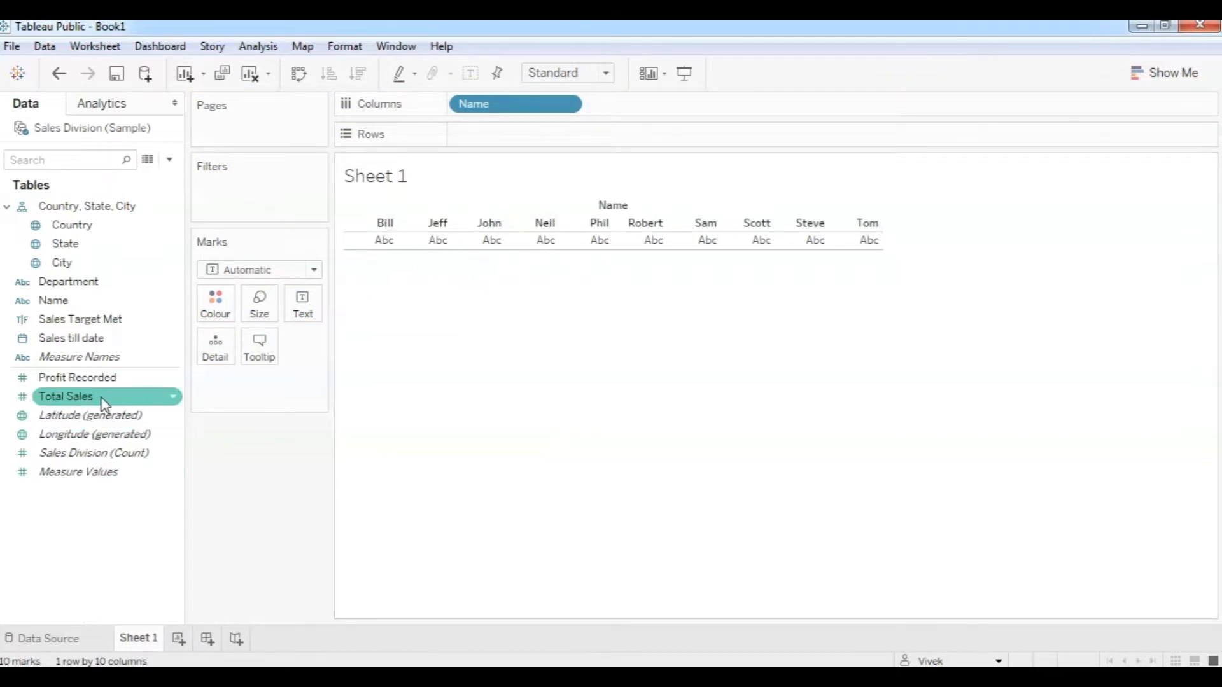
{"action": "left_click_drag", "start_coordinate": [75, 405], "coordinate": [514, 137]}
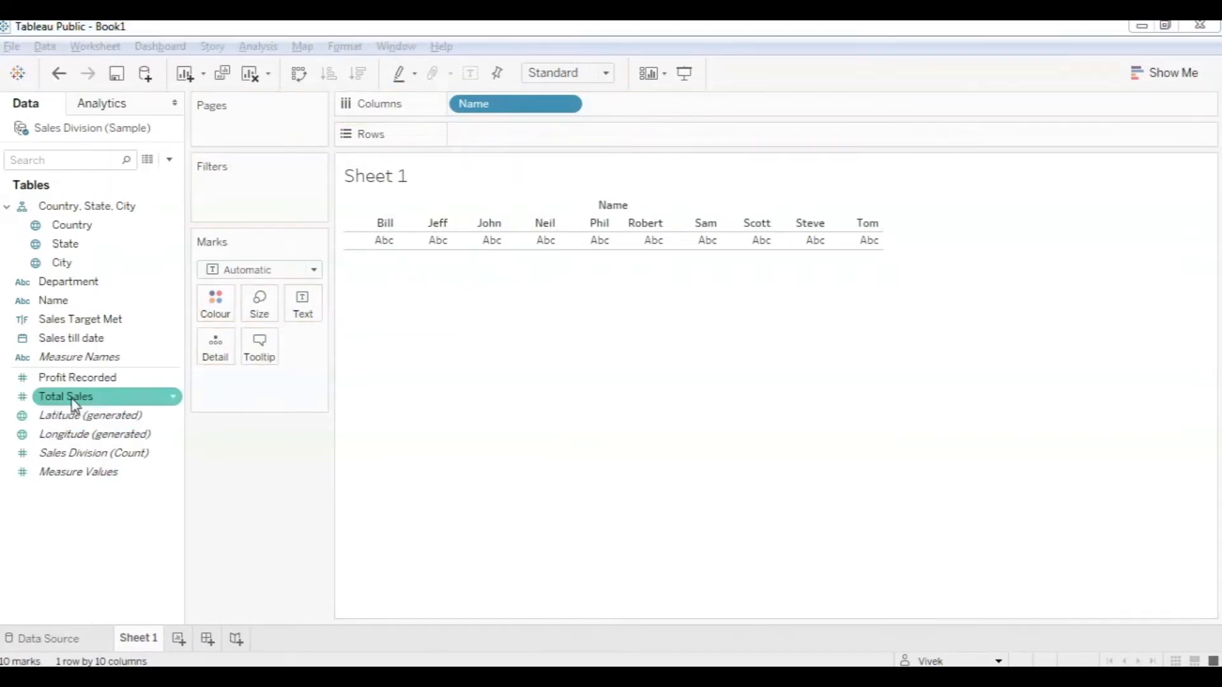
{"action": "left_click_drag", "start_coordinate": [74, 405], "coordinate": [504, 151]}
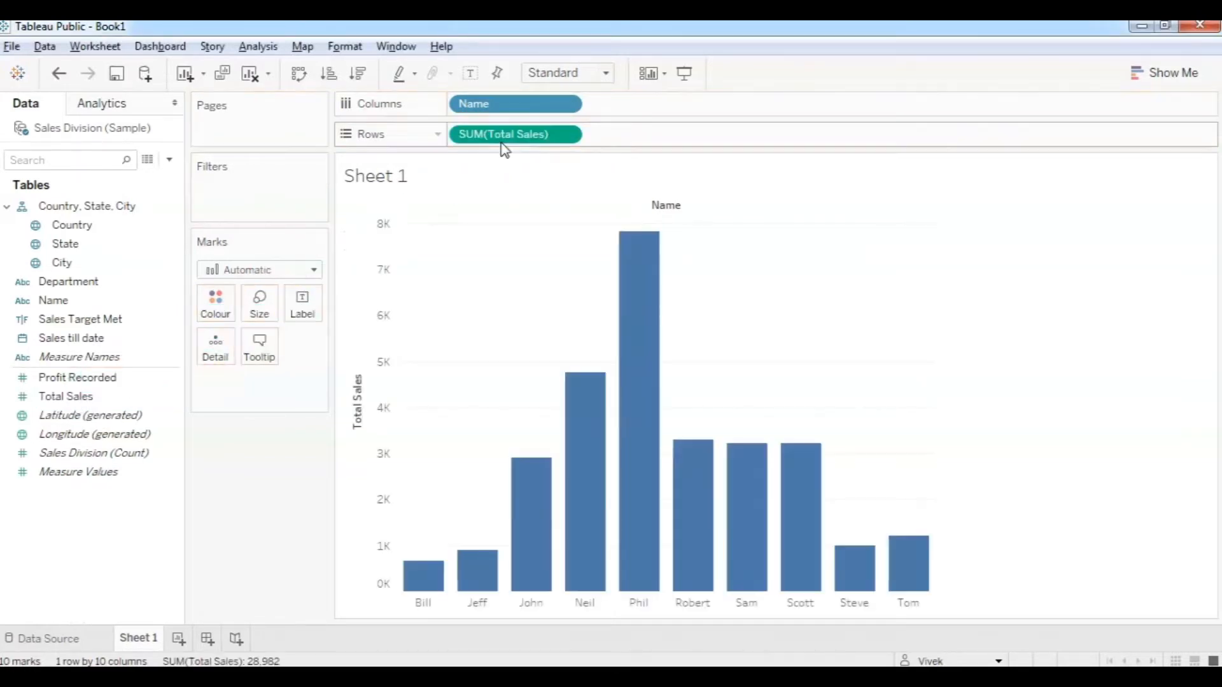
{"action": "mouse_move", "coordinate": [466, 580]}
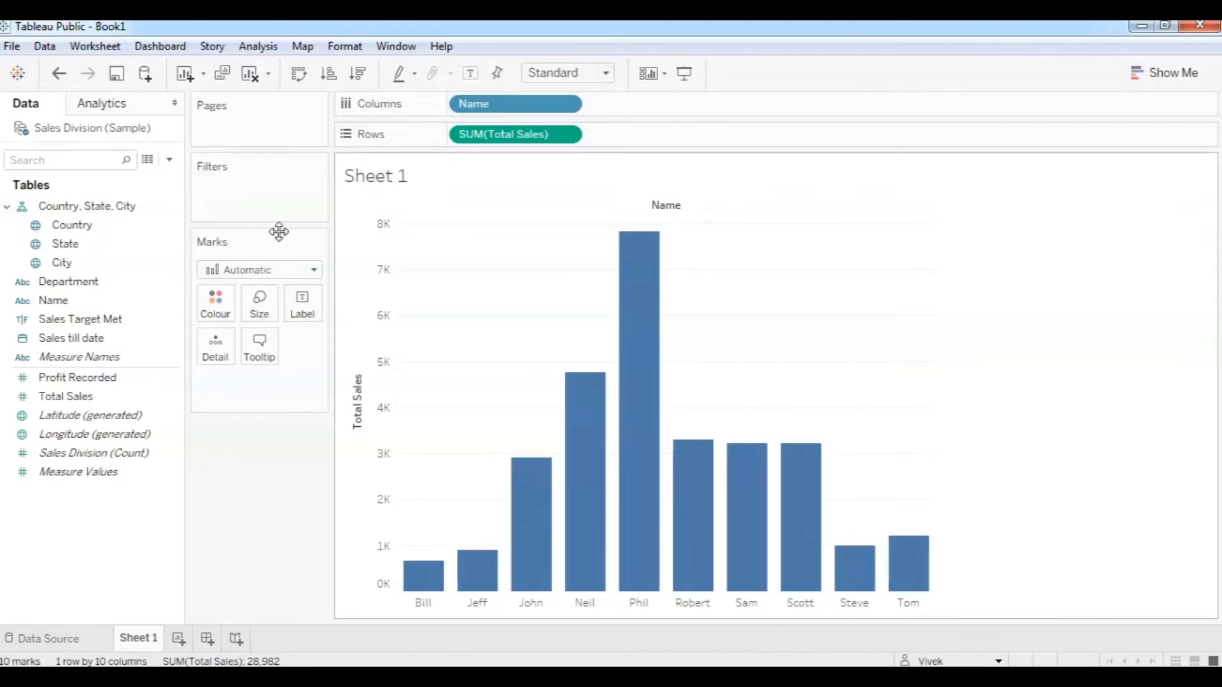
Clear the sheet, convert Total Sales to discrete and place it on Rows, showing 28,981.64.
{"action": "left_click", "coordinate": [249, 77]}
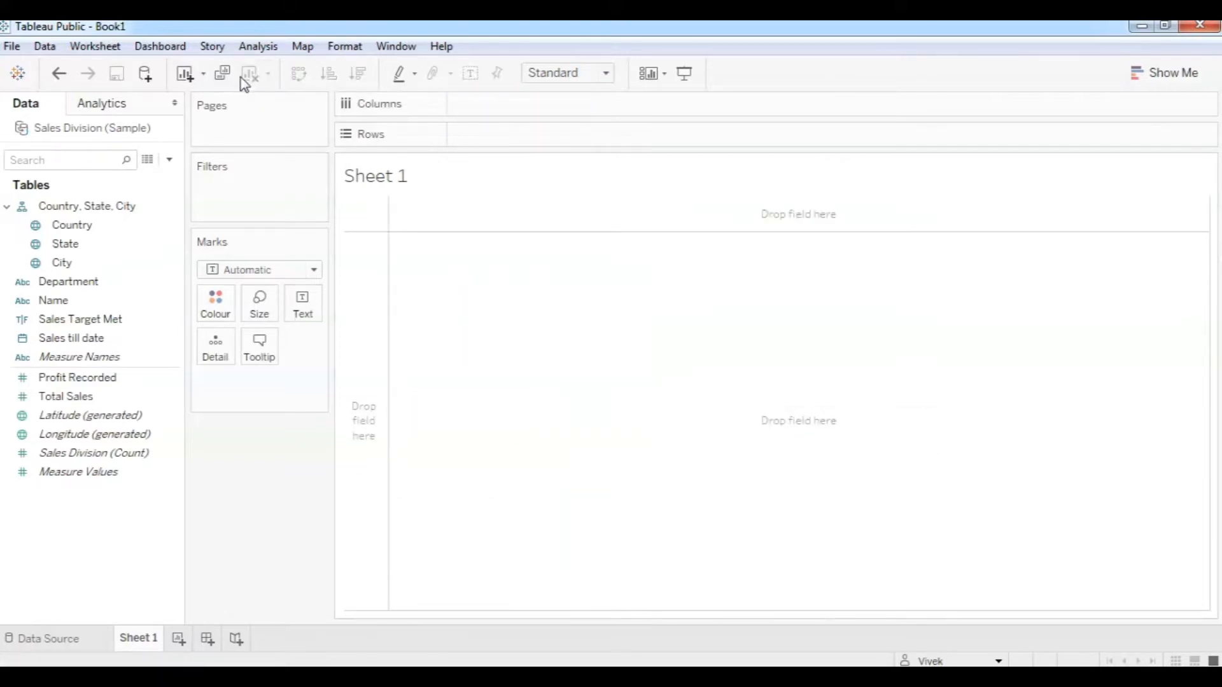
{"action": "right_click", "coordinate": [74, 398]}
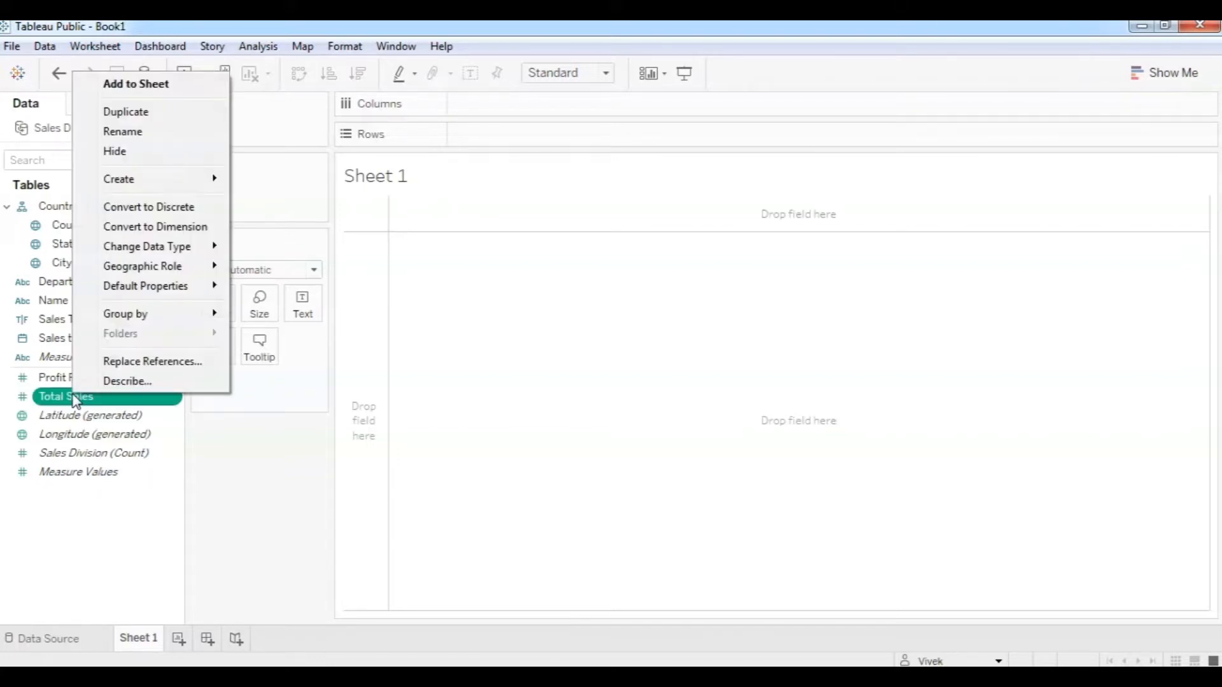
{"action": "left_click", "coordinate": [147, 214]}
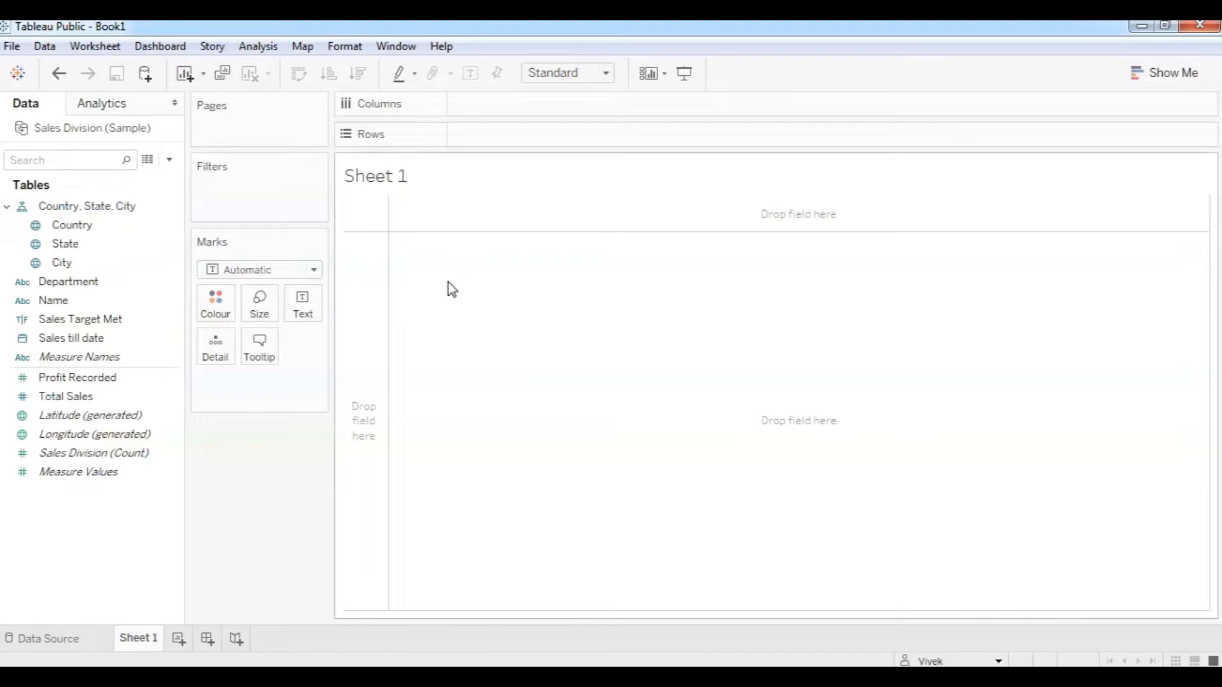
{"action": "left_click", "coordinate": [75, 399]}
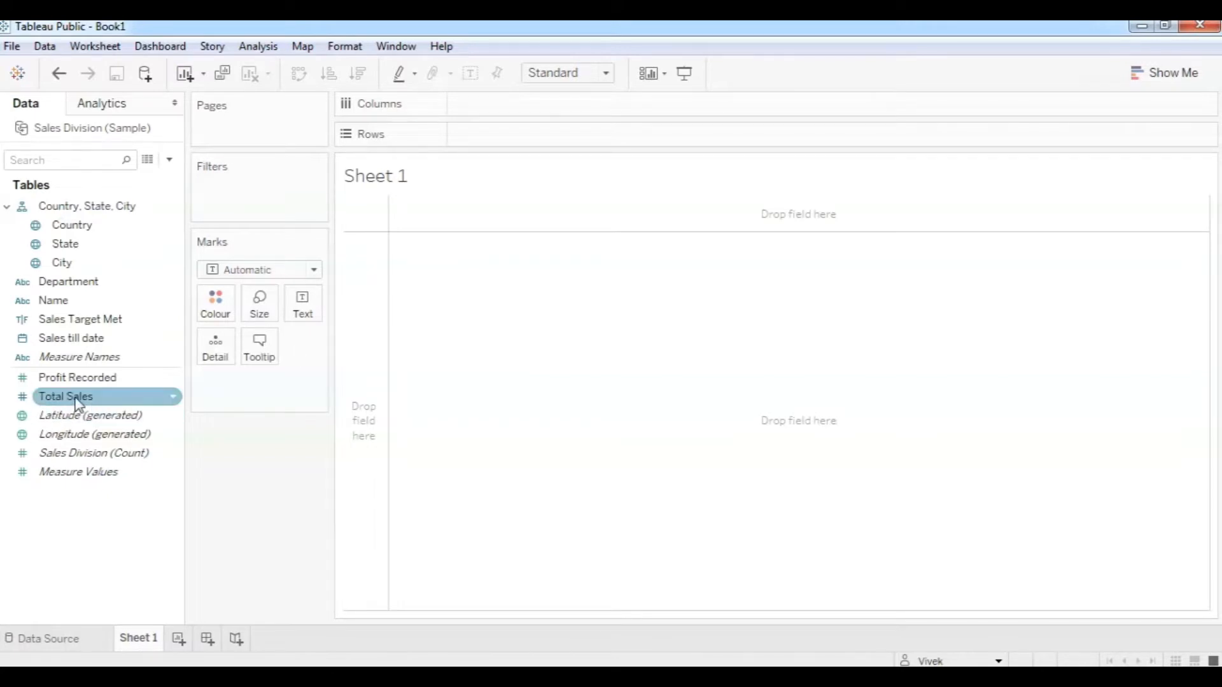
{"action": "left_click_drag", "start_coordinate": [76, 404], "coordinate": [544, 135]}
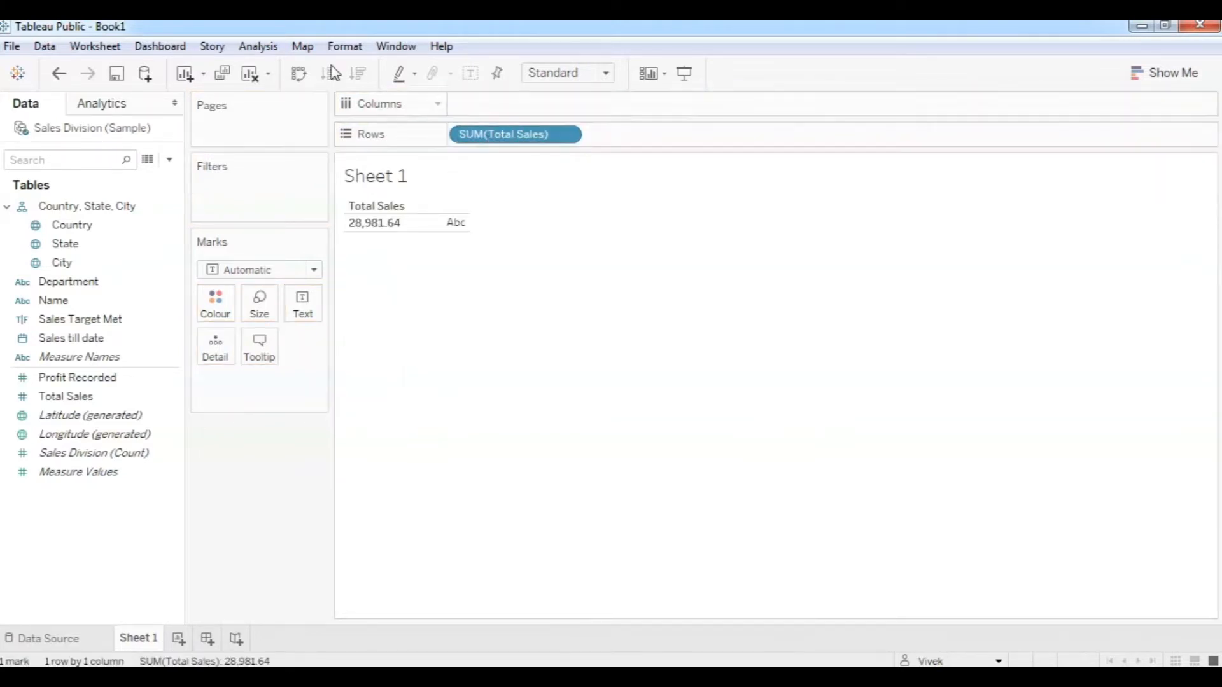
{"action": "left_click", "coordinate": [266, 54]}
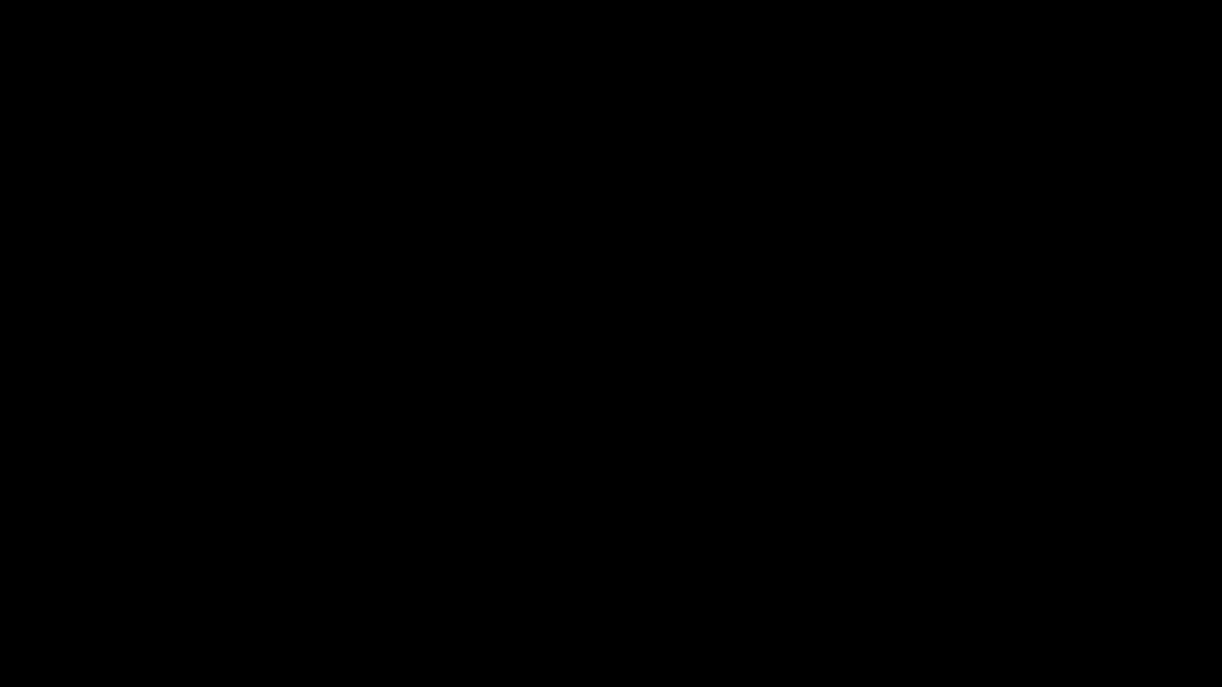
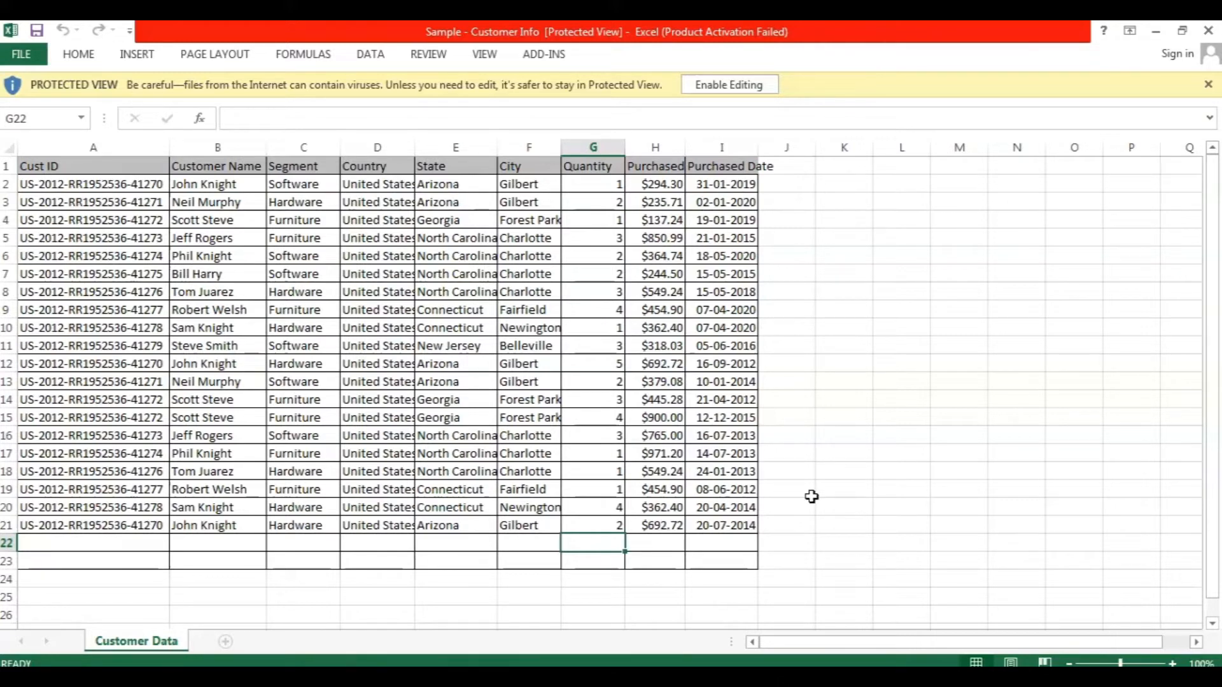
Switch from Excel to the Tableau Public start page showing the empty workbook Book2.
{"action": "mouse_move", "coordinate": [464, 677]}
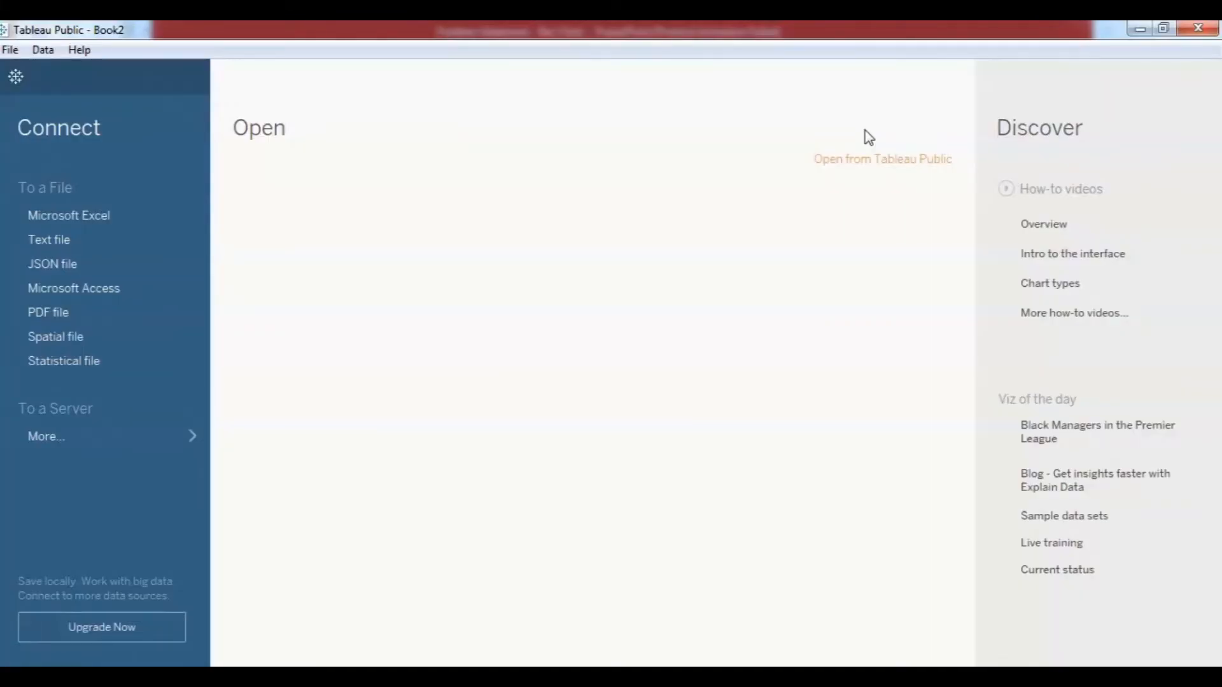
Connect Book2 to the Sample - Customer Info Excel workbook's Customer Data, then bring up the problem-statement slides.
{"action": "left_click", "coordinate": [98, 218]}
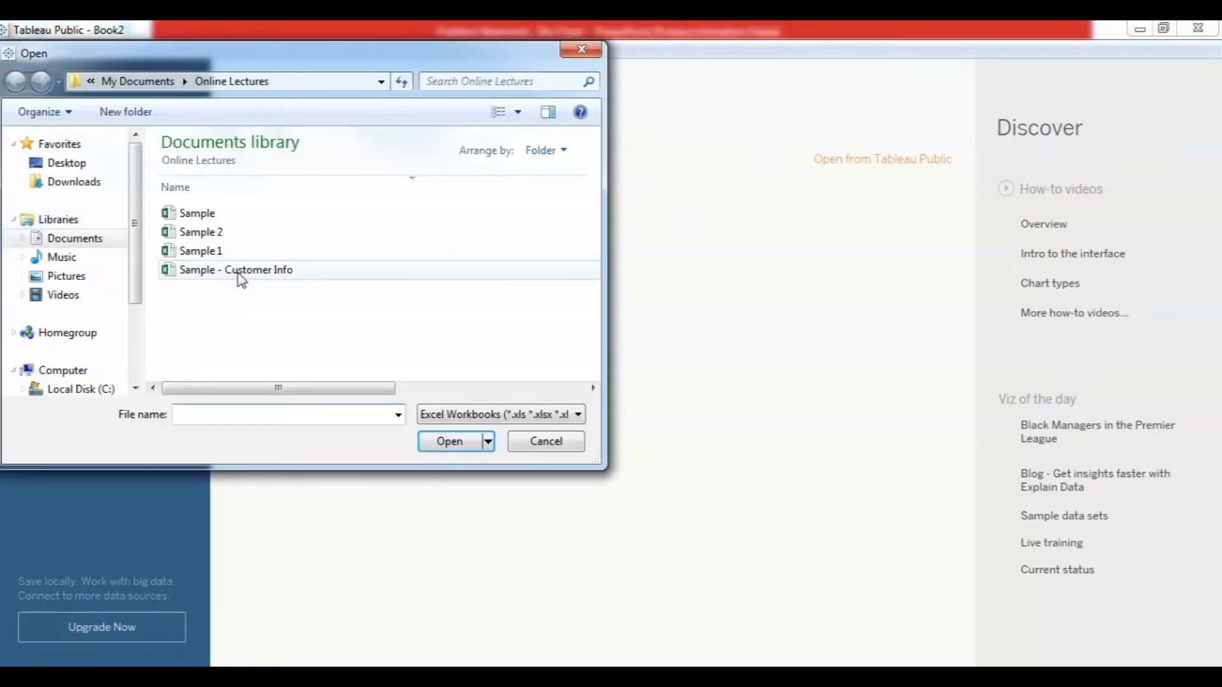
{"action": "left_click", "coordinate": [240, 278]}
{"action": "left_click", "coordinate": [448, 450]}
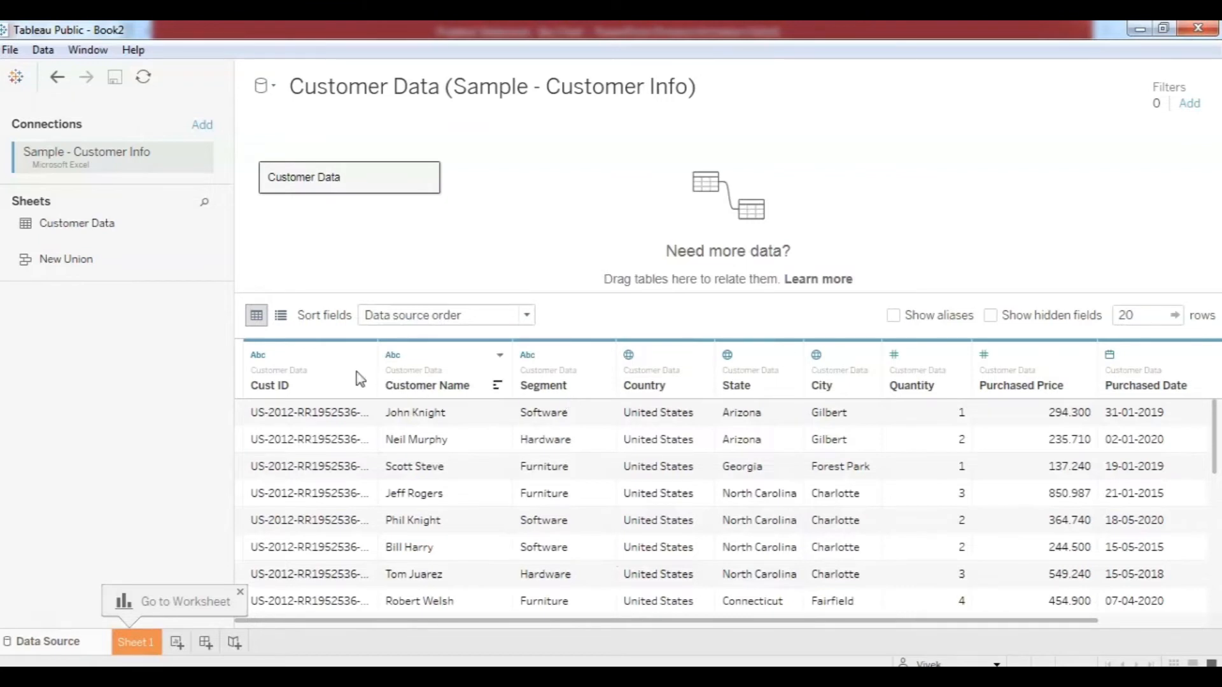
{"action": "scroll", "coordinate": [1087, 465], "scroll_direction": "down", "scroll_amount": 5}
{"action": "scroll", "coordinate": [1088, 460], "scroll_direction": "up", "scroll_amount": 5}
{"action": "left_click", "coordinate": [409, 678]}
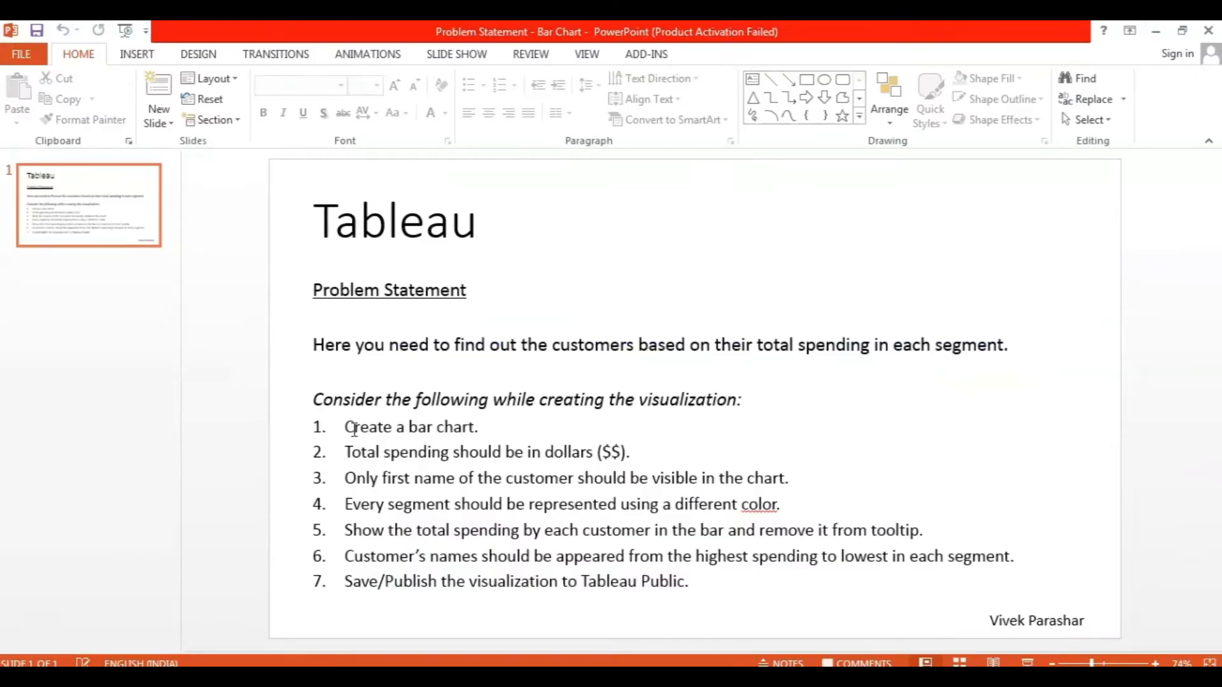
Highlight the total-spending-in-dollars requirement on the Problem Statement slide, then minimize PowerPoint.
{"action": "left_click_drag", "start_coordinate": [346, 451], "coordinate": [629, 452]}
{"action": "left_click", "coordinate": [1156, 31]}
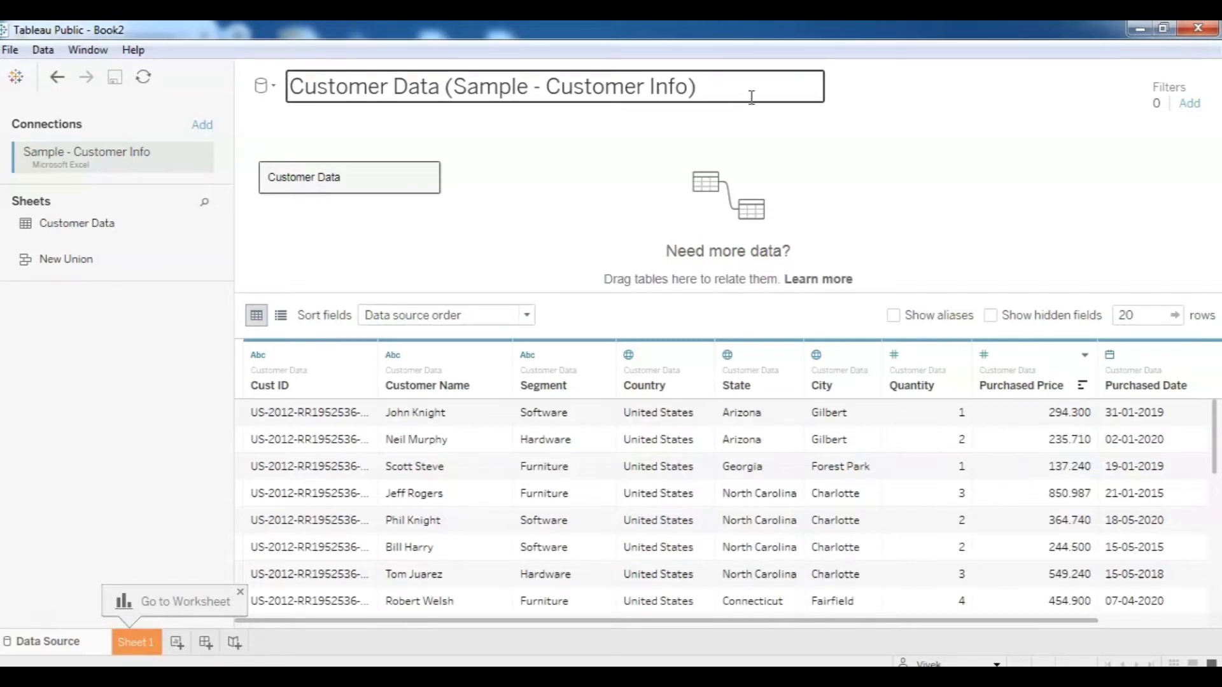
Go to the empty Sheet 1 and open the Data pane's field options menu.
{"action": "left_click", "coordinate": [142, 639]}
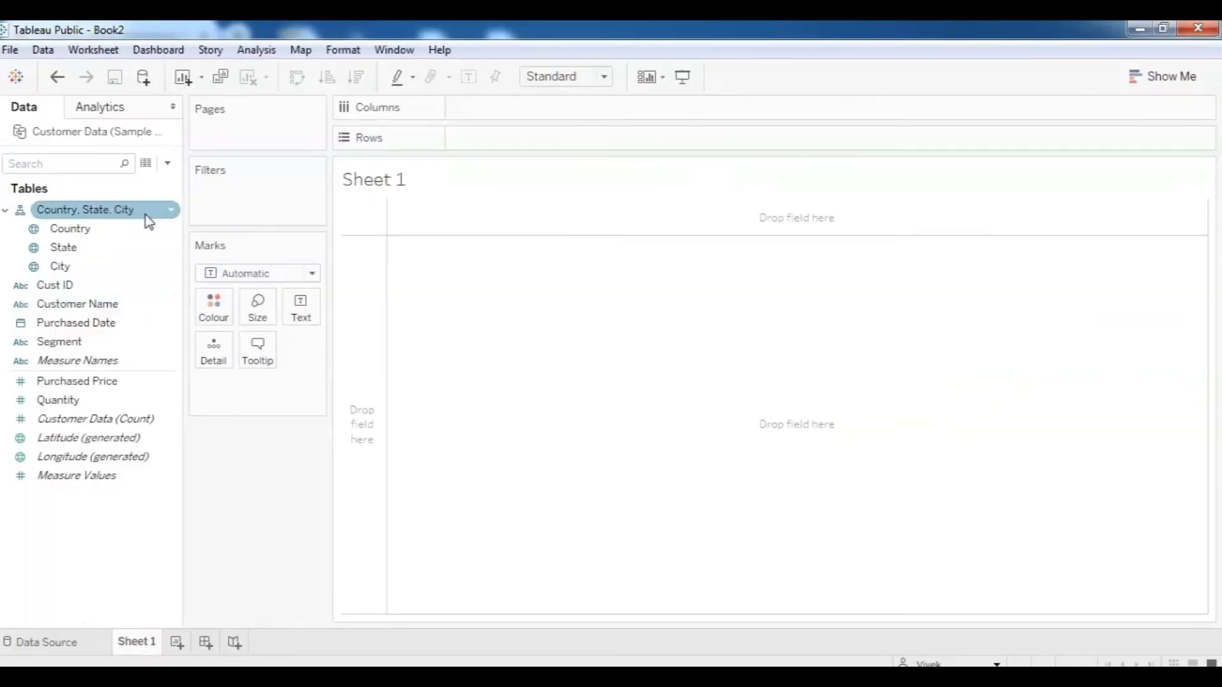
{"action": "left_click", "coordinate": [168, 164]}
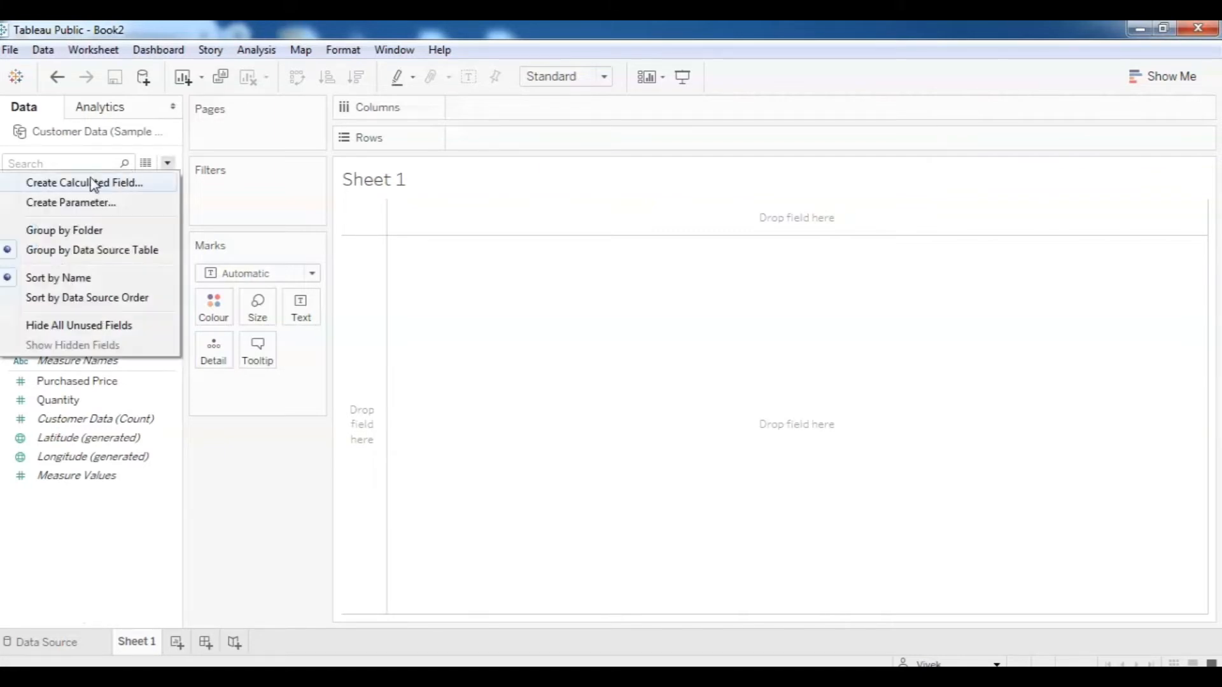
Create a calculated field, show the function reference, and name it 'Total Spending'.
{"action": "left_click", "coordinate": [67, 183]}
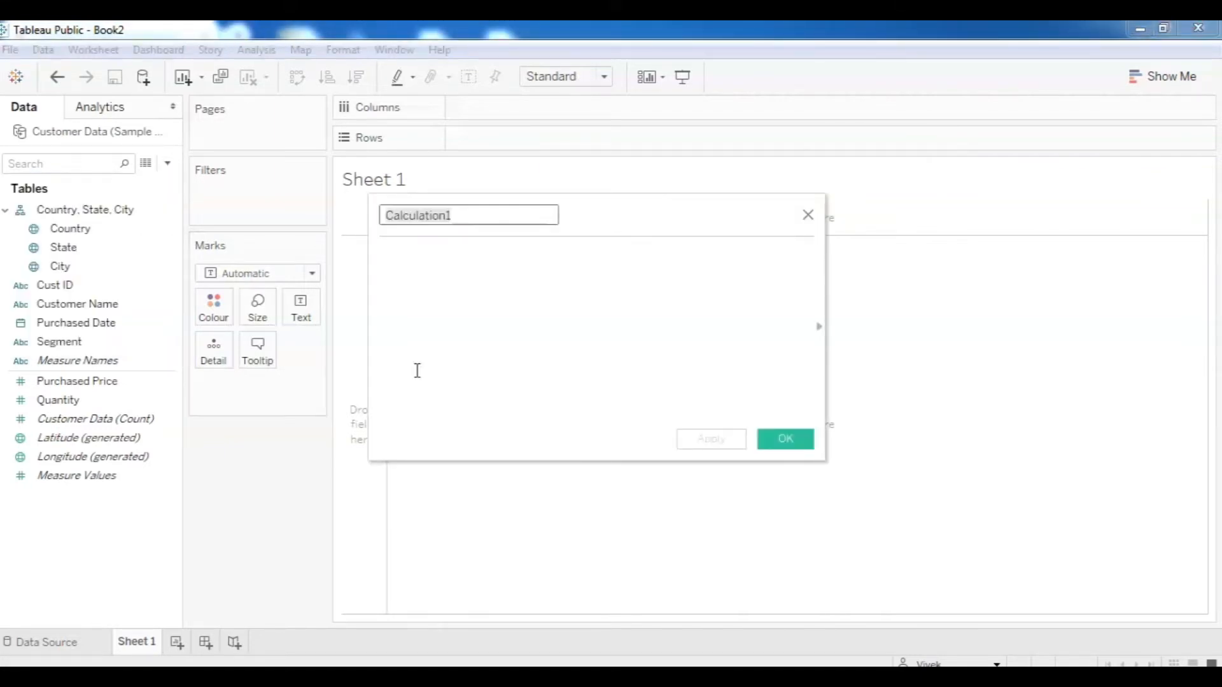
{"action": "left_click", "coordinate": [820, 326]}
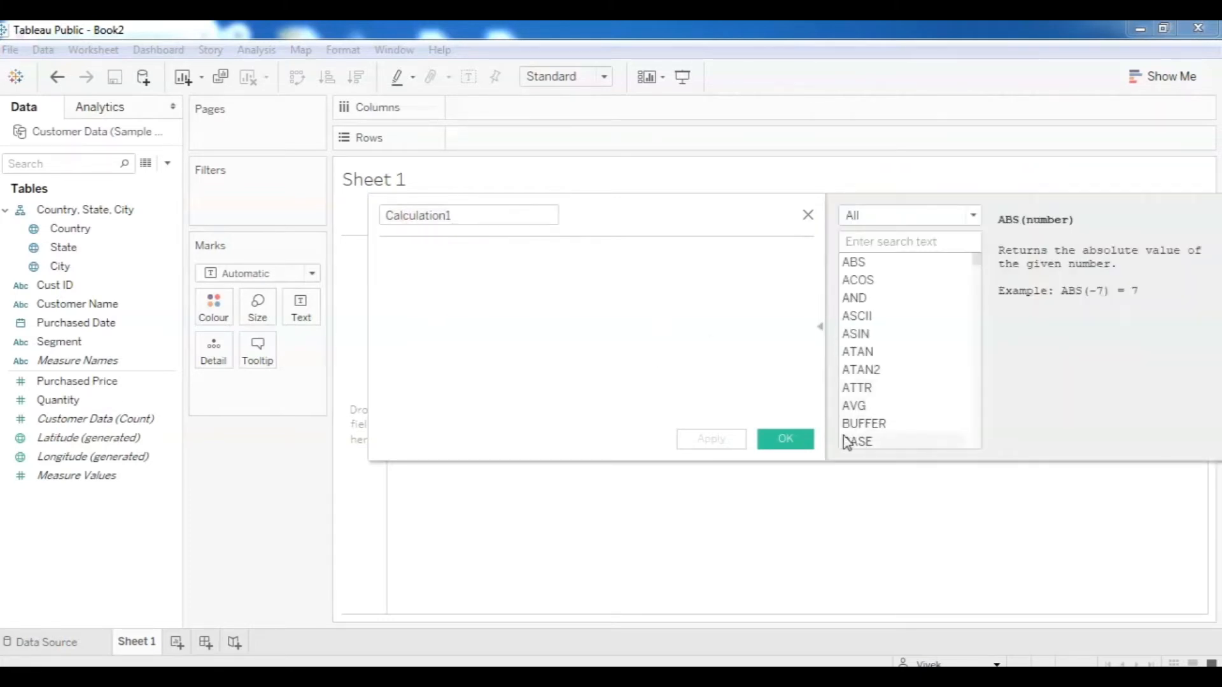
{"action": "left_click", "coordinate": [471, 213]}
{"action": "left_click", "coordinate": [386, 215]}
{"action": "key", "text": "ctrl+a"}
{"action": "type", "text": "Total"}
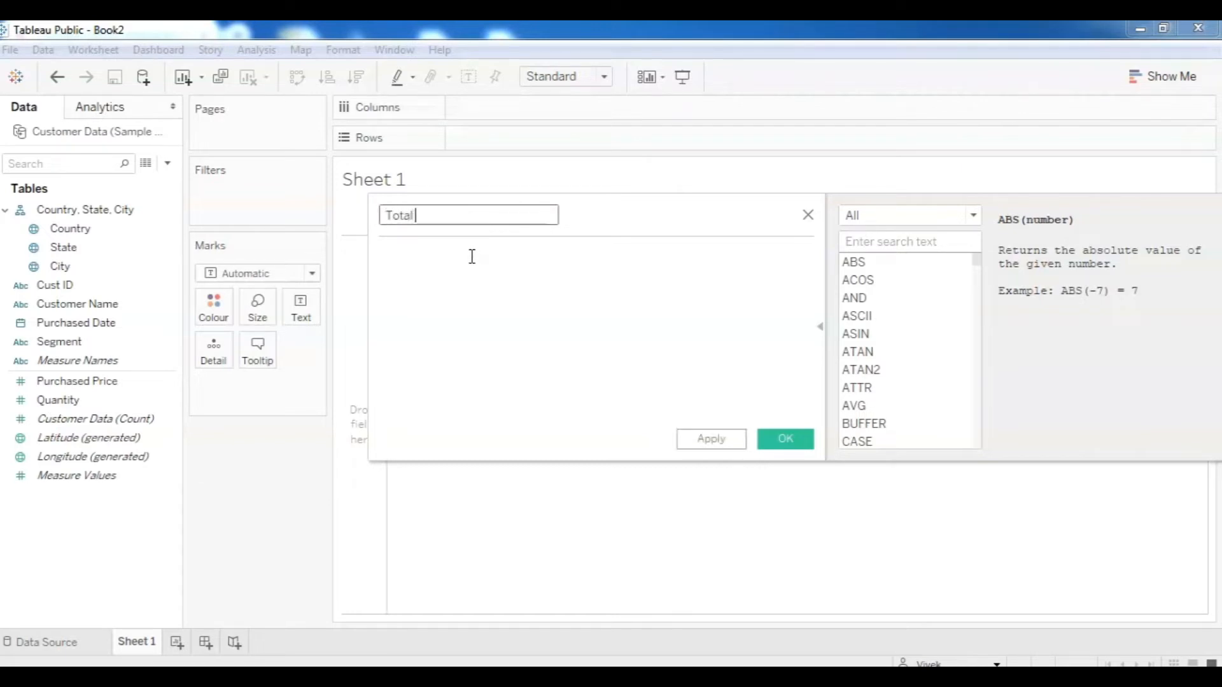
{"action": "type", "text": " Spending"}
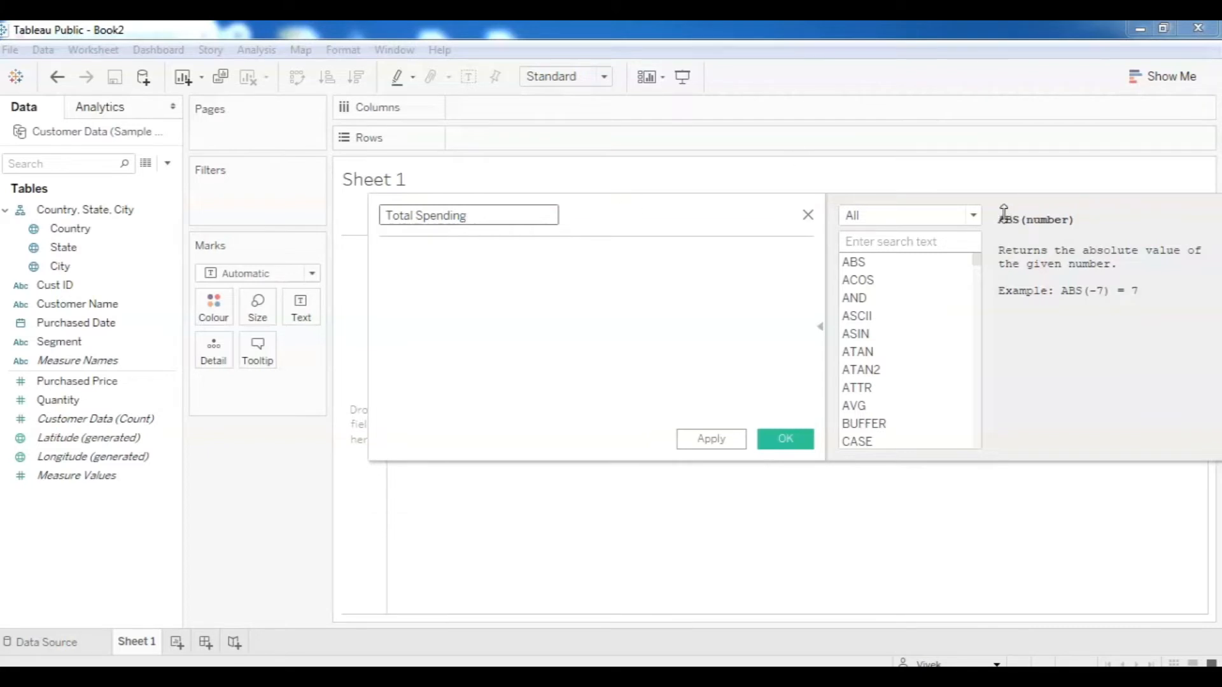
Browse the String functions, including CHAR's description, then the Date functions in the function reference.
{"action": "left_click", "coordinate": [438, 268]}
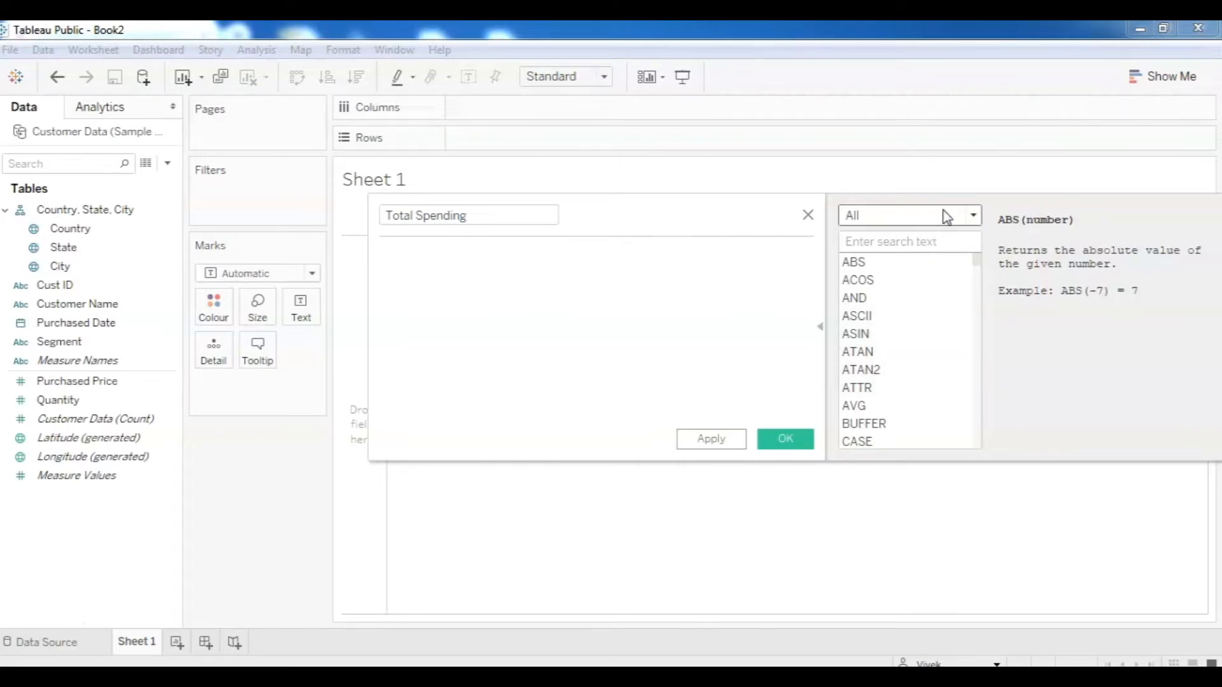
{"action": "left_click_drag", "start_coordinate": [978, 263], "coordinate": [984, 290]}
{"action": "mouse_move", "coordinate": [979, 266]}
{"action": "left_mouse_down"}
{"action": "mouse_move", "coordinate": [987, 438]}
{"action": "mouse_move", "coordinate": [976, 267]}
{"action": "left_mouse_up"}
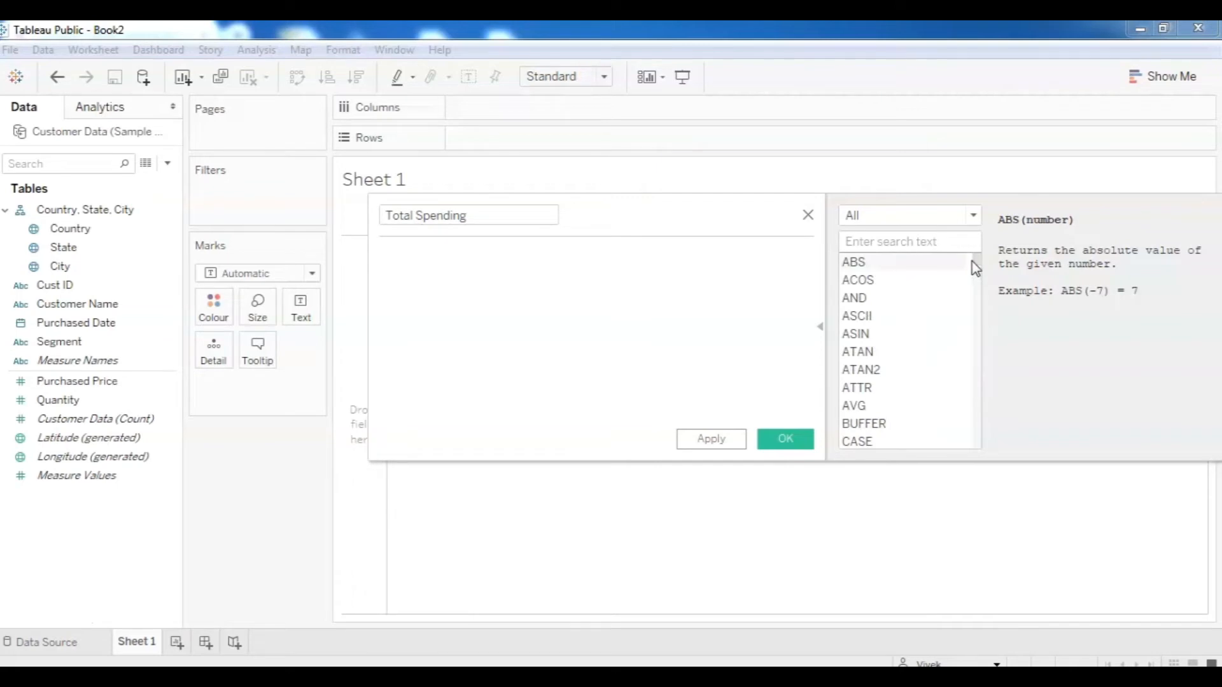
{"action": "left_click", "coordinate": [972, 217]}
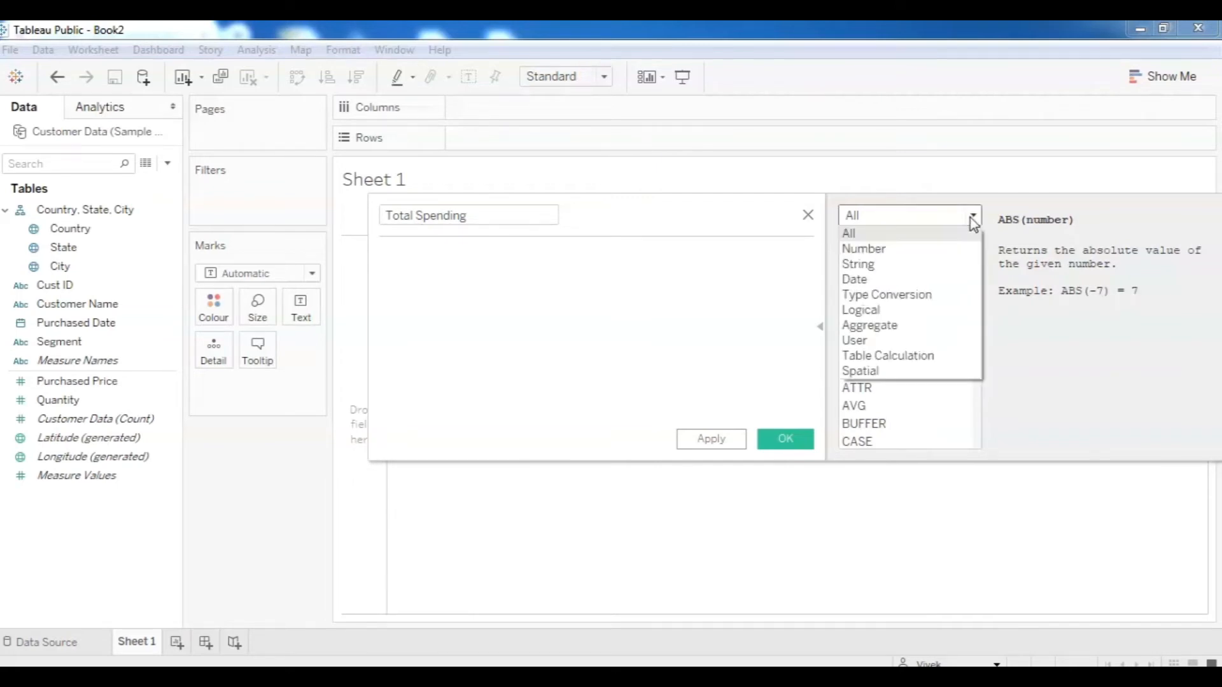
{"action": "left_click", "coordinate": [891, 264]}
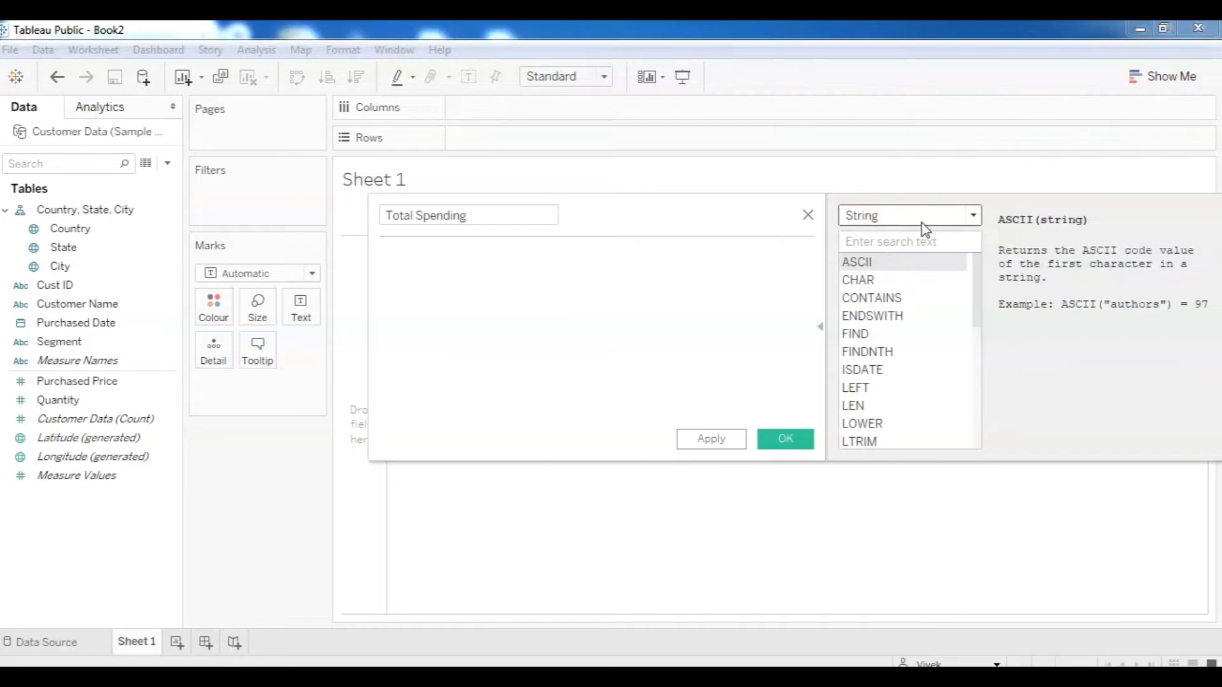
{"action": "left_click", "coordinate": [962, 281]}
{"action": "left_click", "coordinate": [972, 216]}
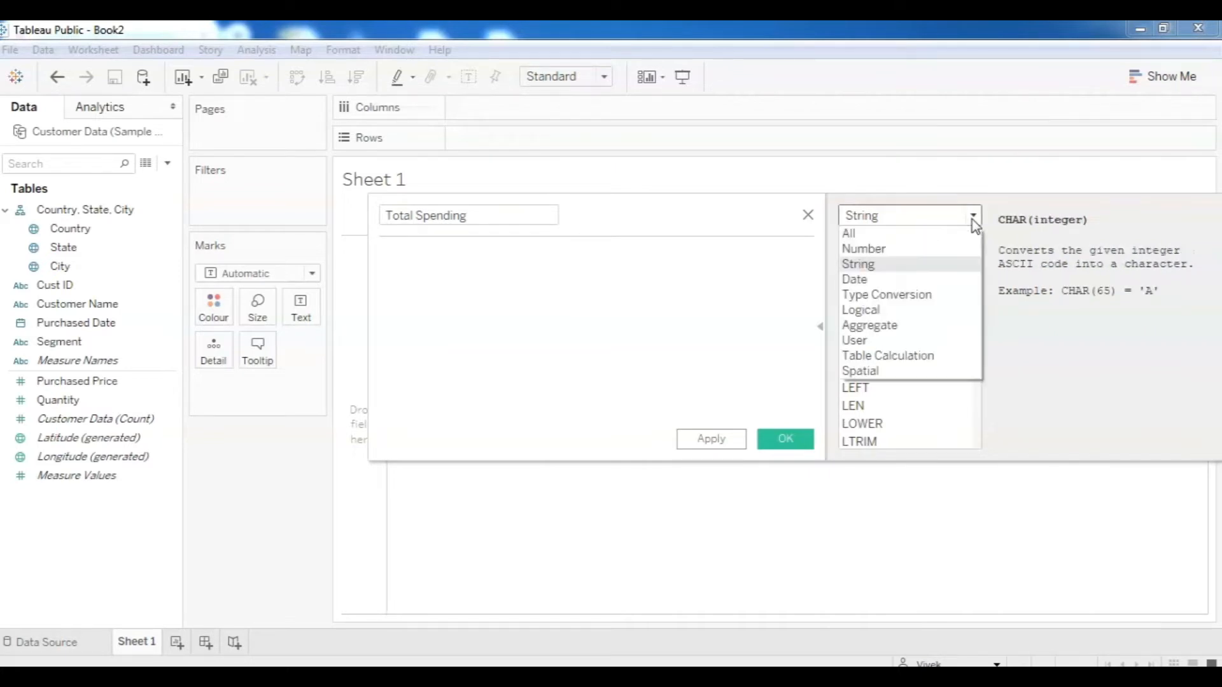
{"action": "left_click", "coordinate": [900, 280]}
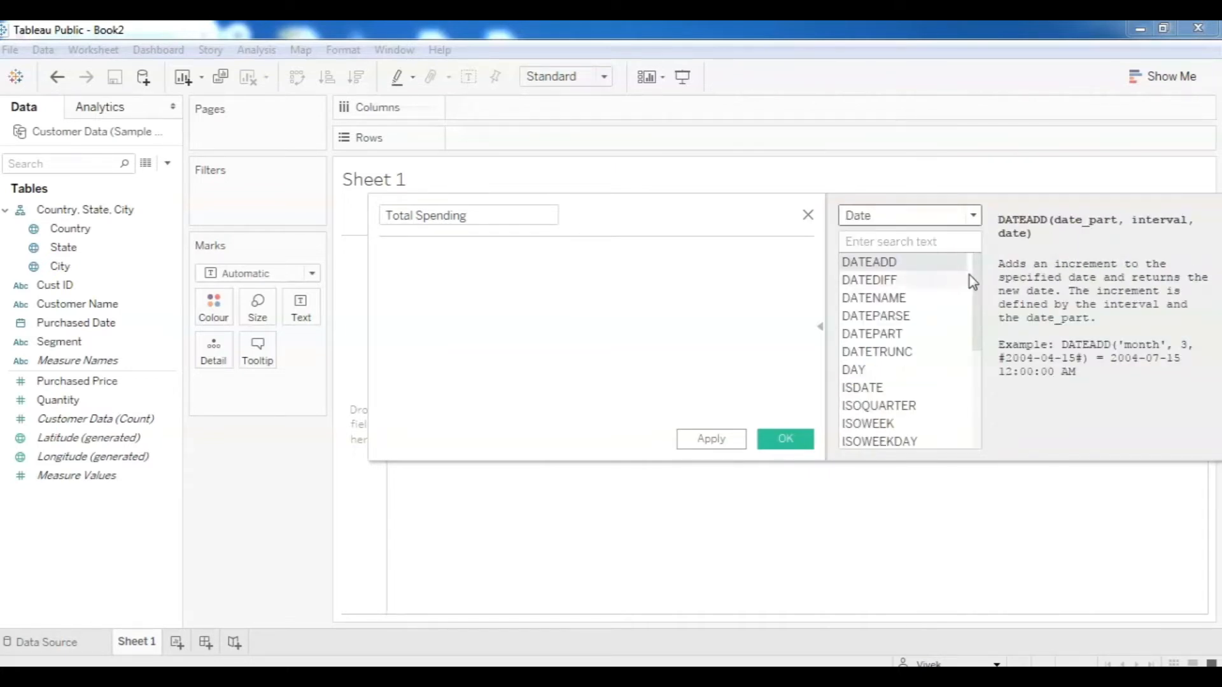
{"action": "left_click", "coordinate": [971, 217]}
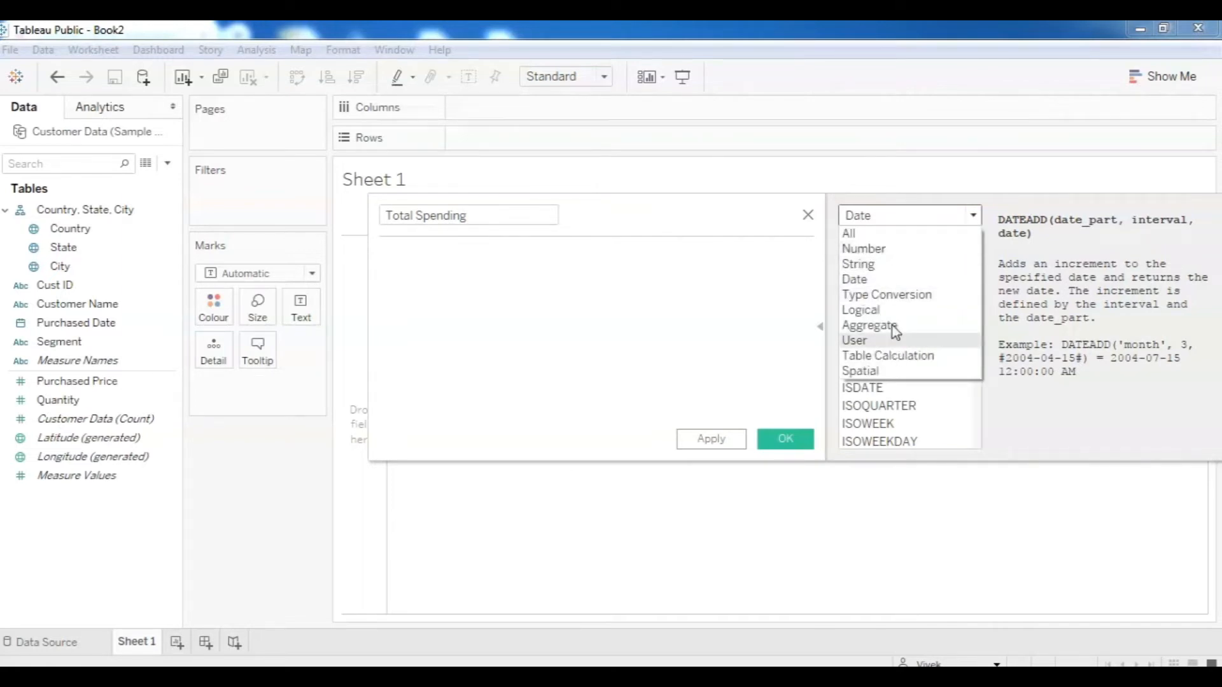
{"action": "left_click", "coordinate": [669, 350]}
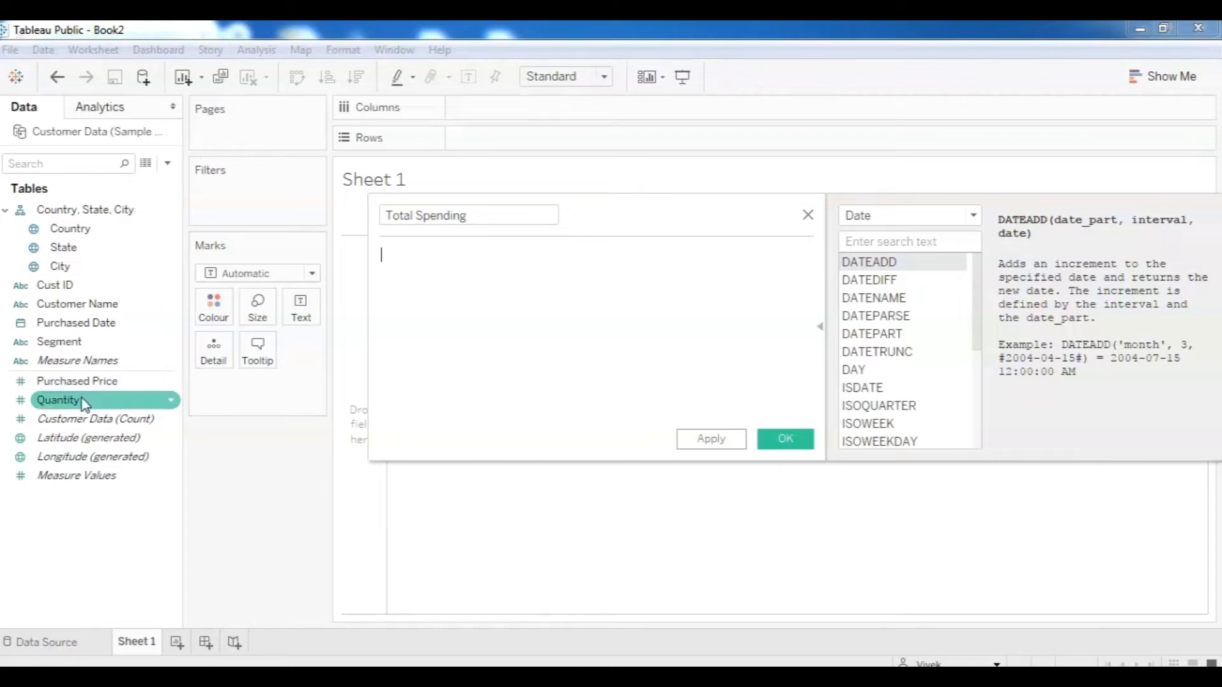
Write the formula [Quantity] * [Purchased Price] by dragging in both fields.
{"action": "left_click_drag", "start_coordinate": [86, 401], "coordinate": [441, 265]}
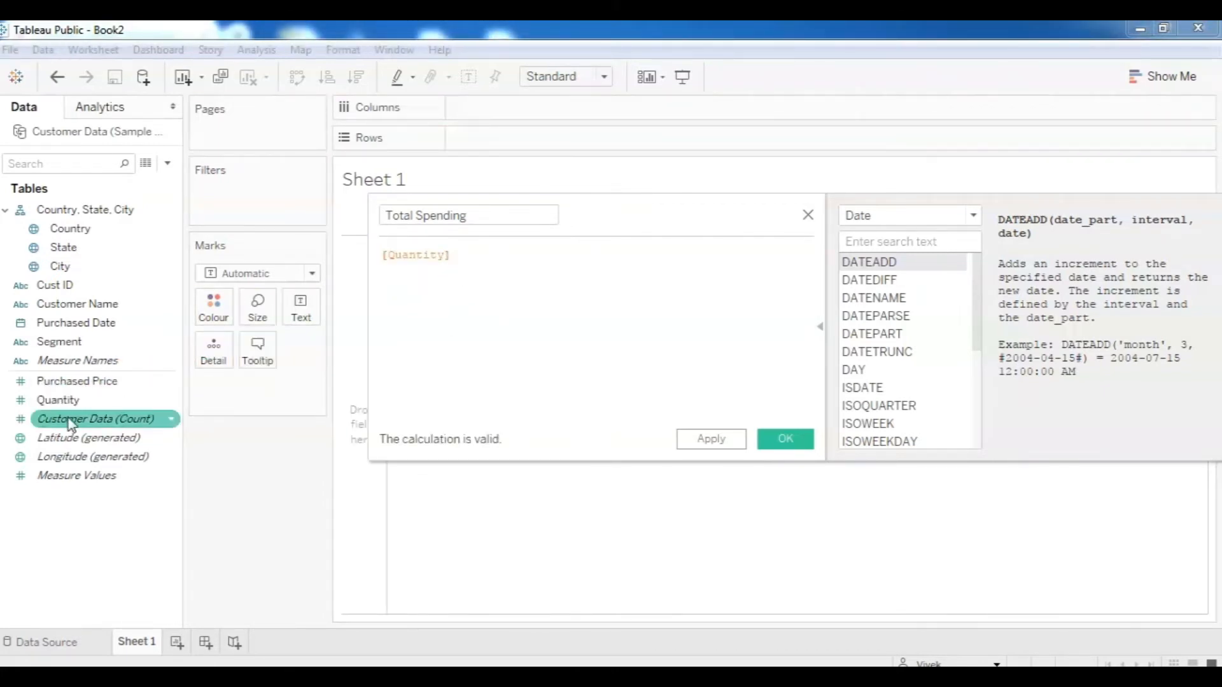
{"action": "left_click_drag", "start_coordinate": [70, 381], "coordinate": [508, 264]}
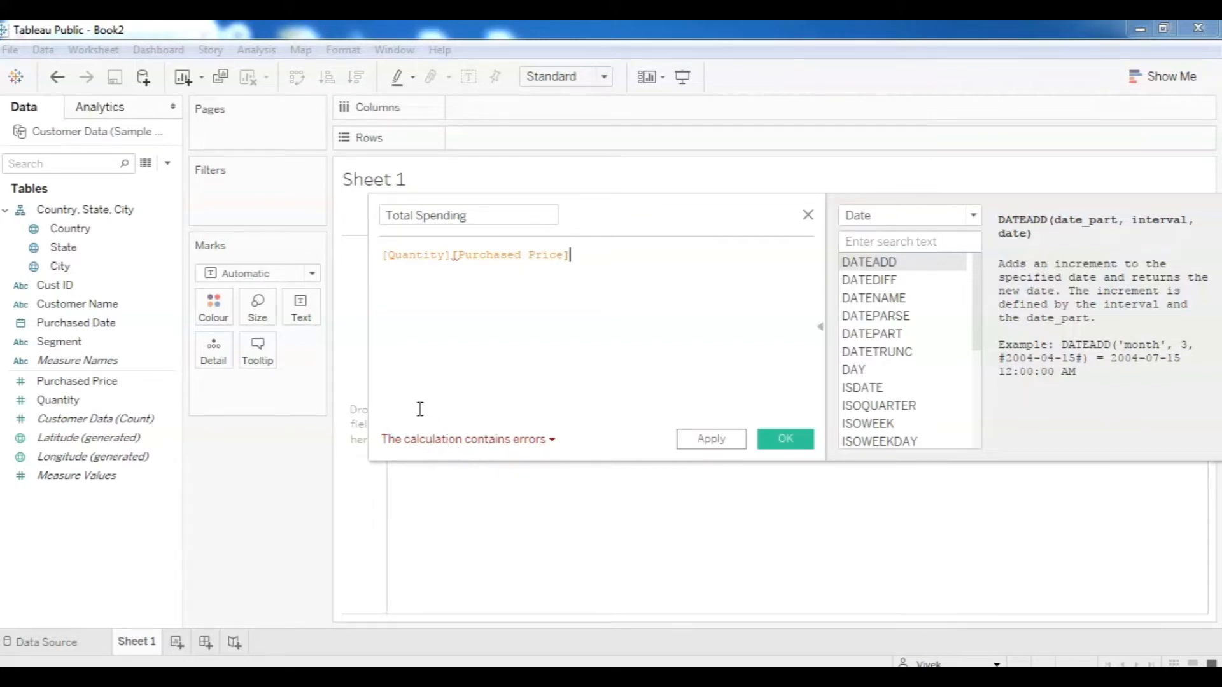
{"action": "left_click", "coordinate": [449, 255]}
{"action": "left_click", "coordinate": [460, 255]}
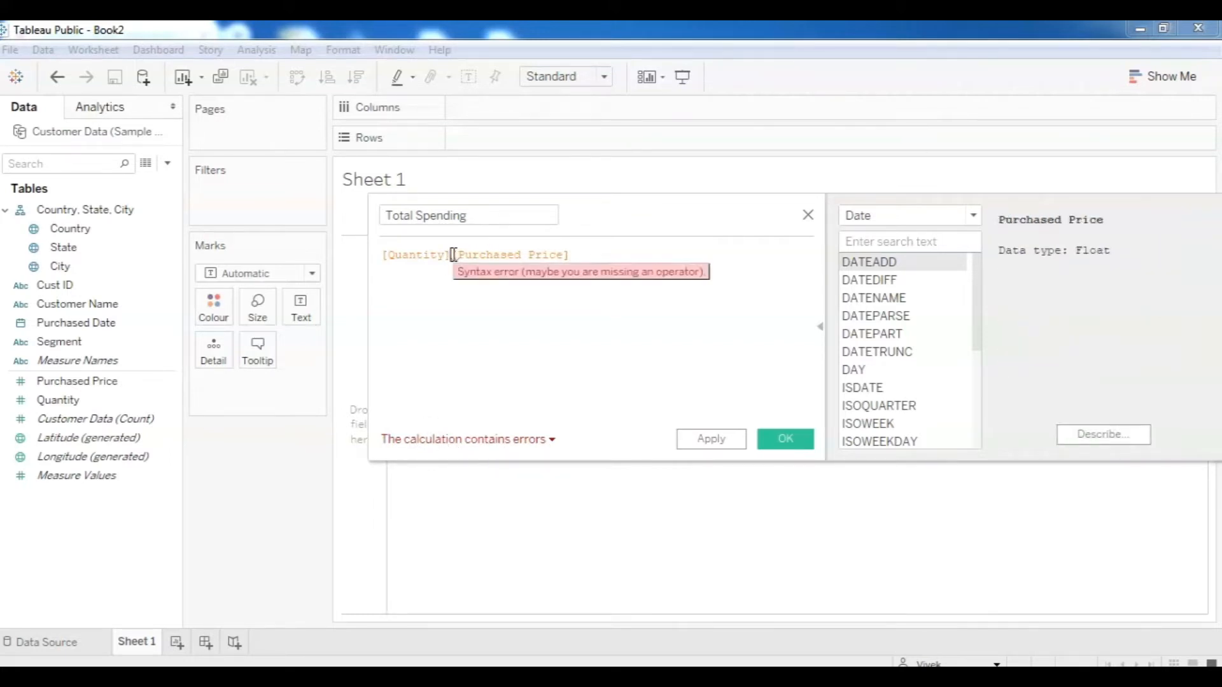
{"action": "type", "text": "*"}
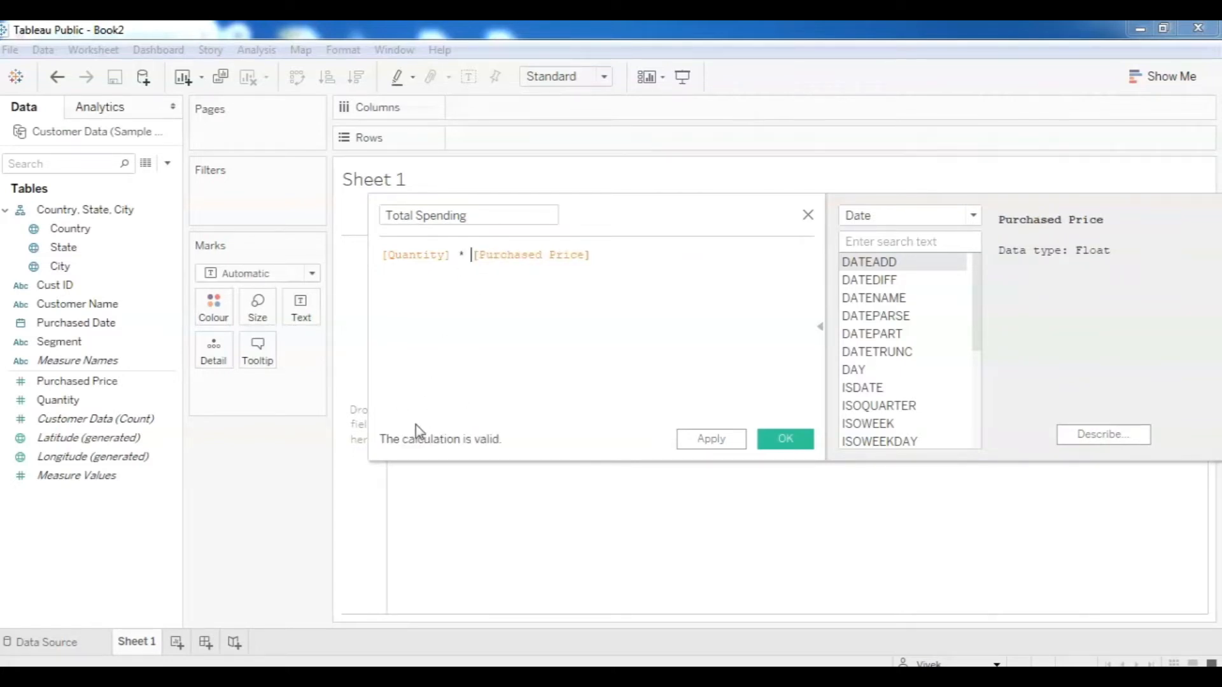
Add the comment '// To calculate the total spending for each customer for each line item'.
{"action": "left_click", "coordinate": [600, 256]}
{"action": "key", "text": "Return"}
{"action": "type", "text": "// To calculate th"}
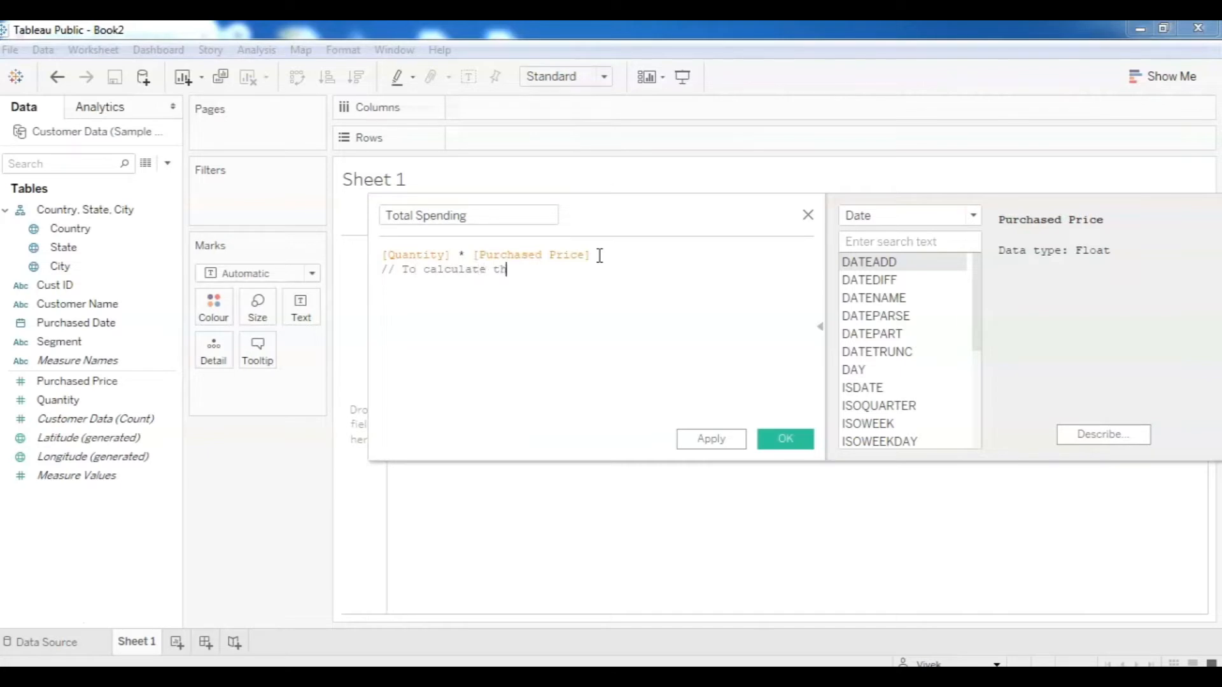
{"action": "type", "text": "e total spending for each customer for "}
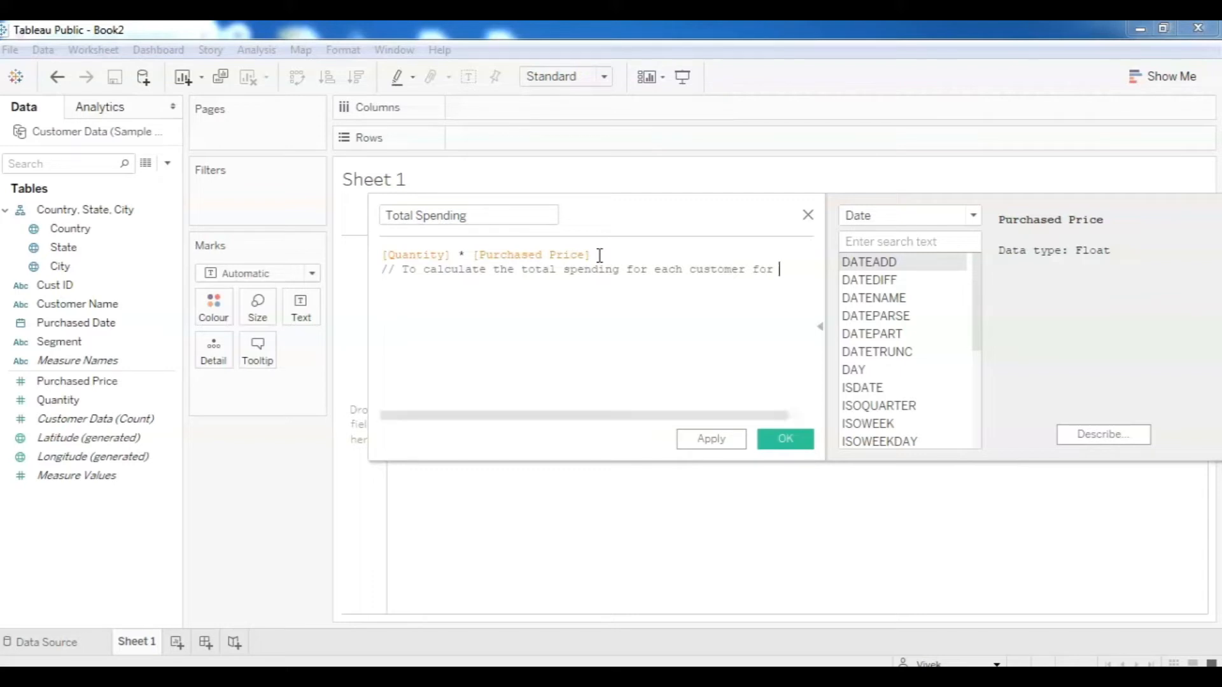
{"action": "type", "text": "each lin"}
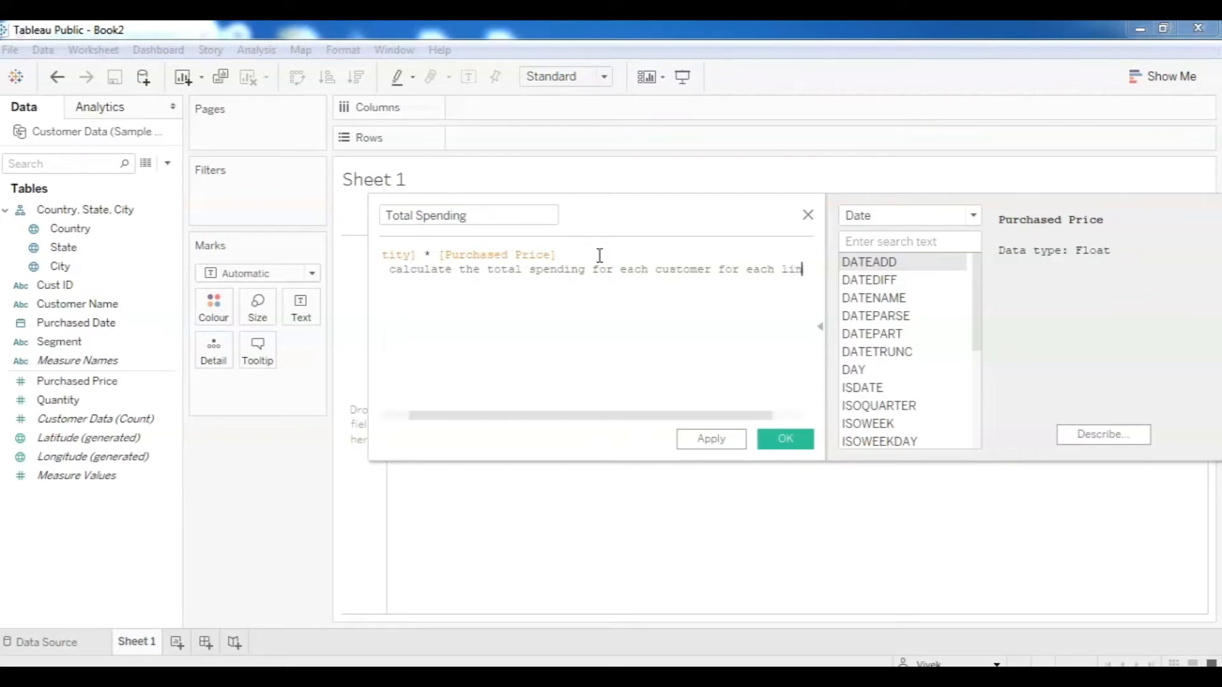
{"action": "type", "text": "e item"}
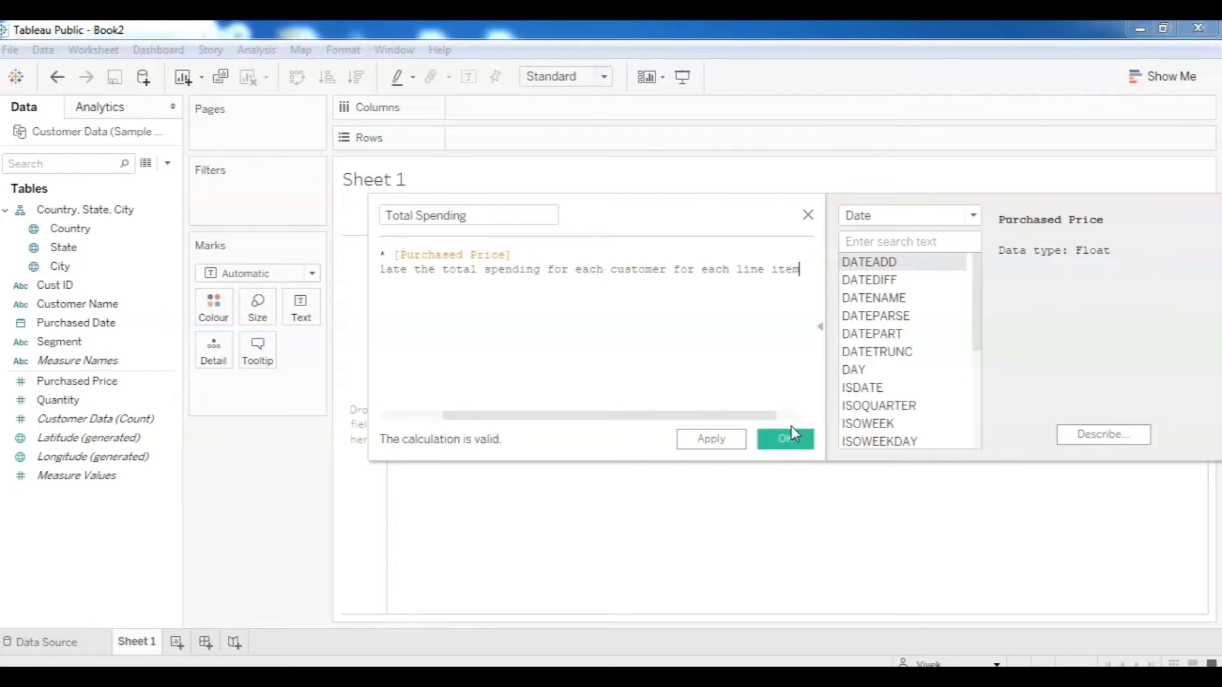
Save Total Spending and check its View Data values, e.g. 2,552.96 for quantity 3.
{"action": "left_click", "coordinate": [785, 439]}
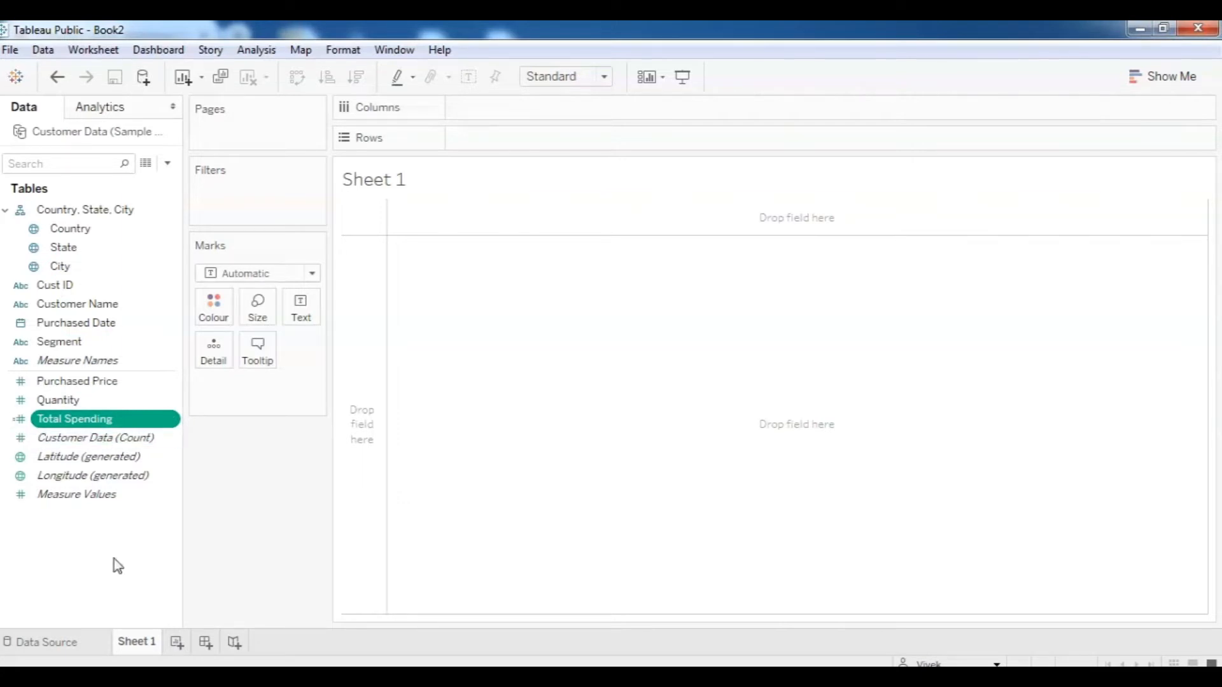
{"action": "left_click", "coordinate": [147, 167]}
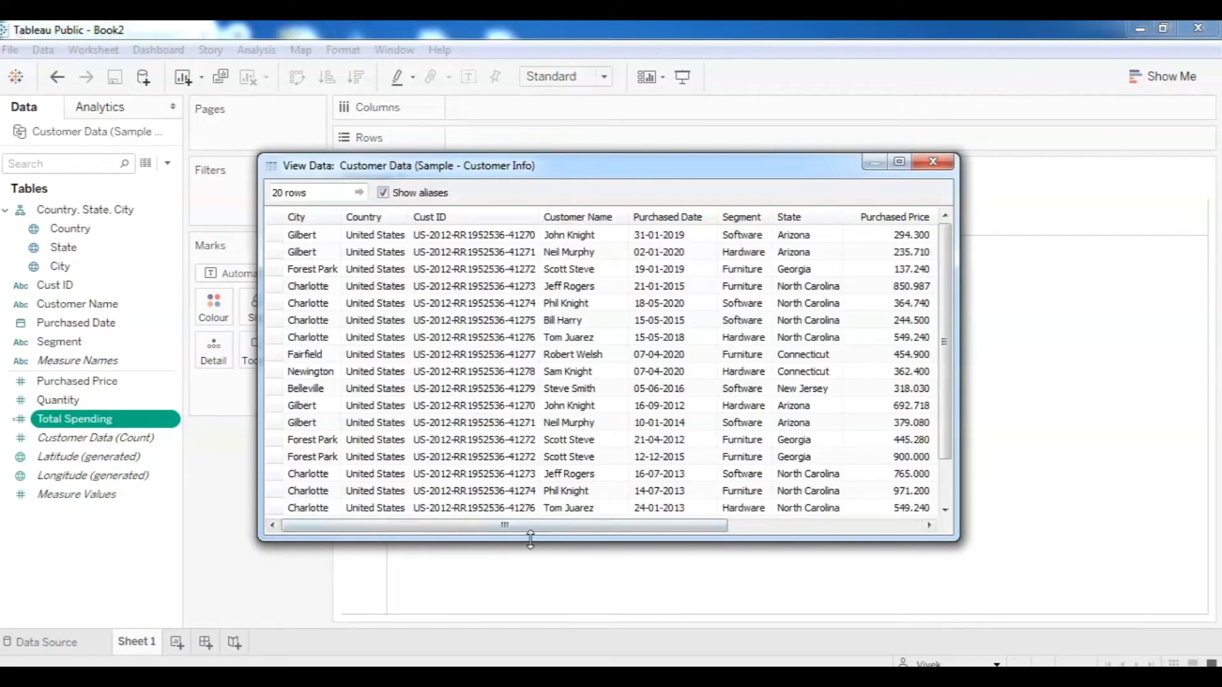
{"action": "left_click_drag", "start_coordinate": [536, 537], "coordinate": [729, 534]}
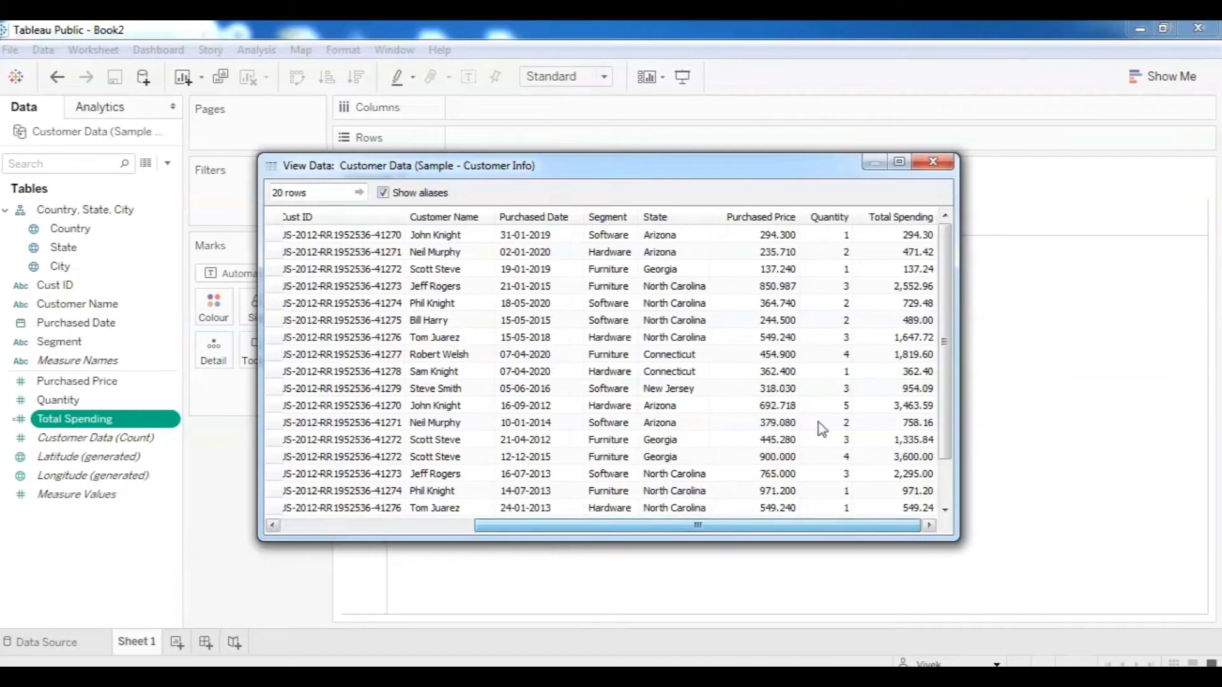
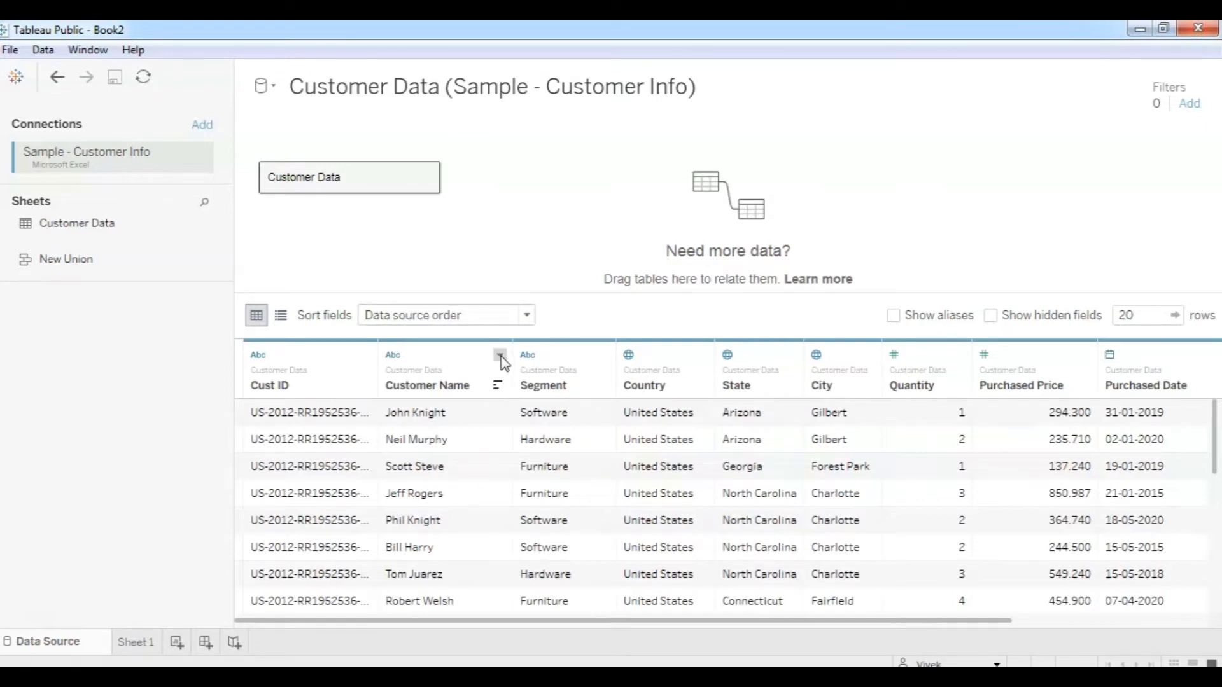
Split Customer Name into two fields and rename the first split column to First Name.
{"action": "left_click", "coordinate": [501, 358]}
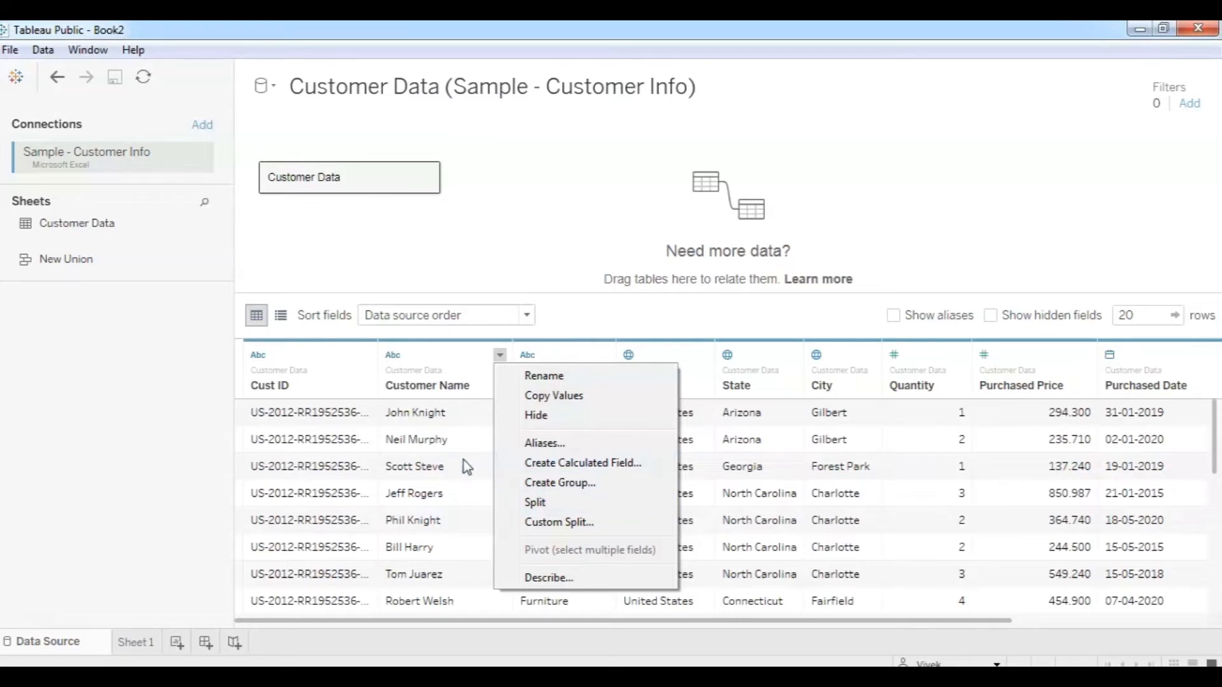
{"action": "left_click", "coordinate": [535, 503]}
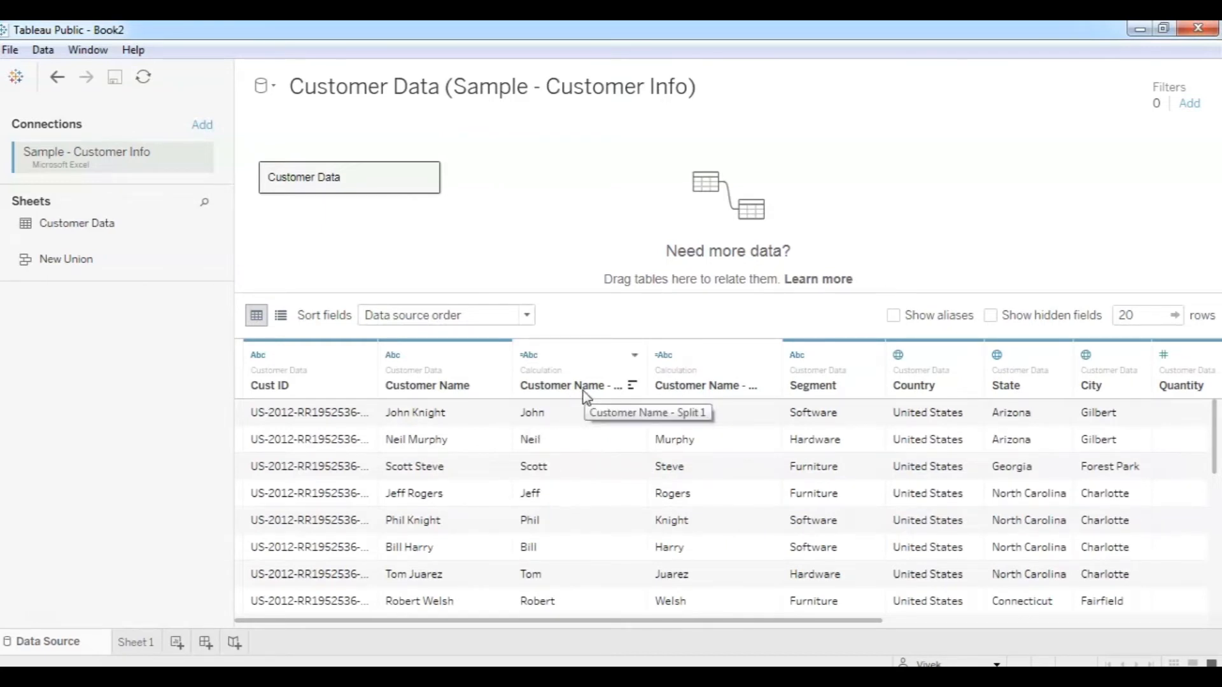
{"action": "left_click", "coordinate": [634, 356]}
{"action": "left_click", "coordinate": [675, 396]}
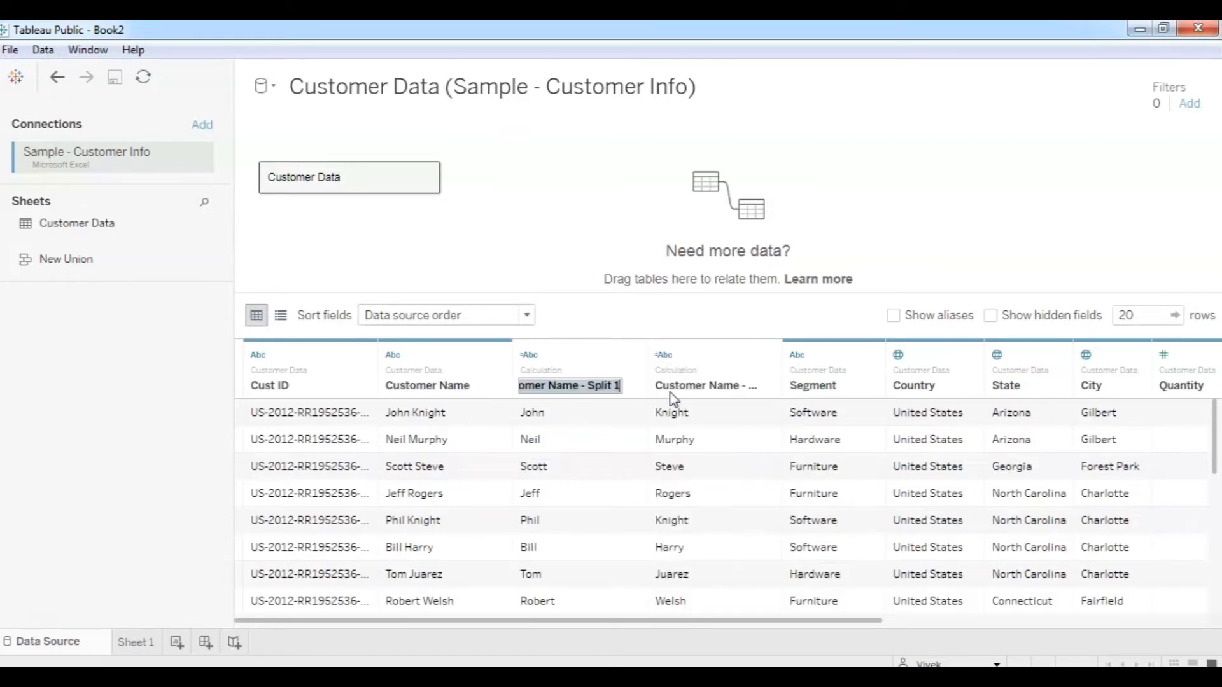
{"action": "type", "text": "Fir"}
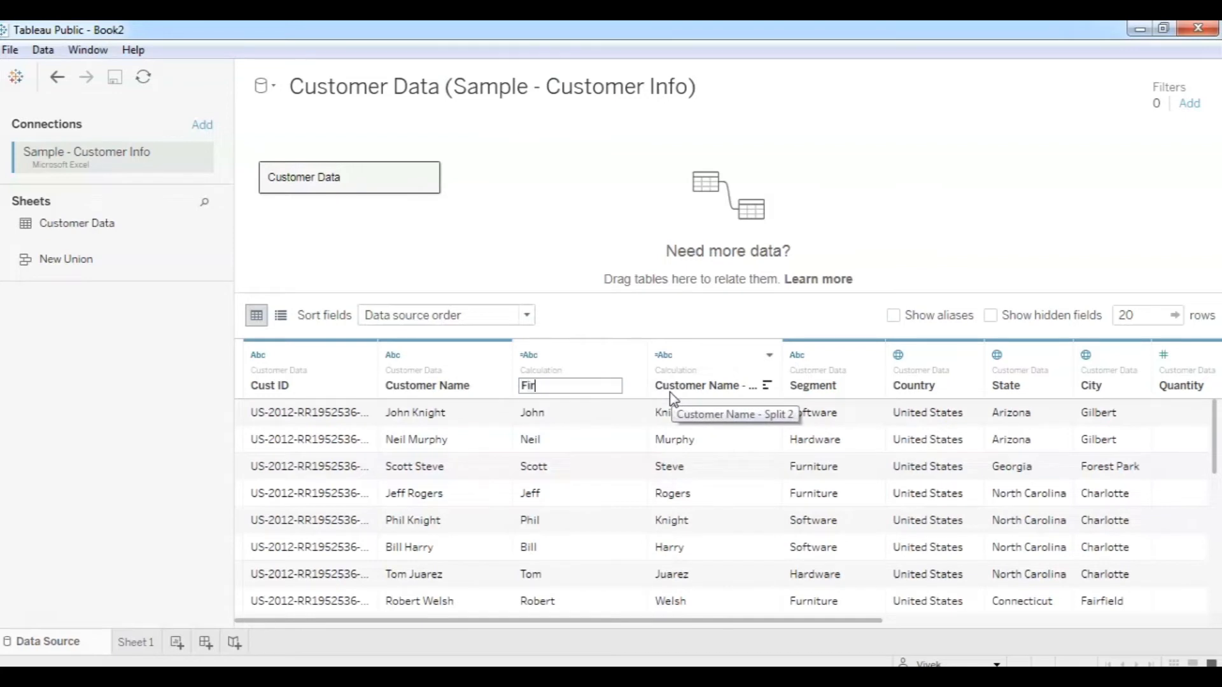
{"action": "type", "text": "st Name"}
Rename the second split column to Last Name.
{"action": "left_click", "coordinate": [770, 356]}
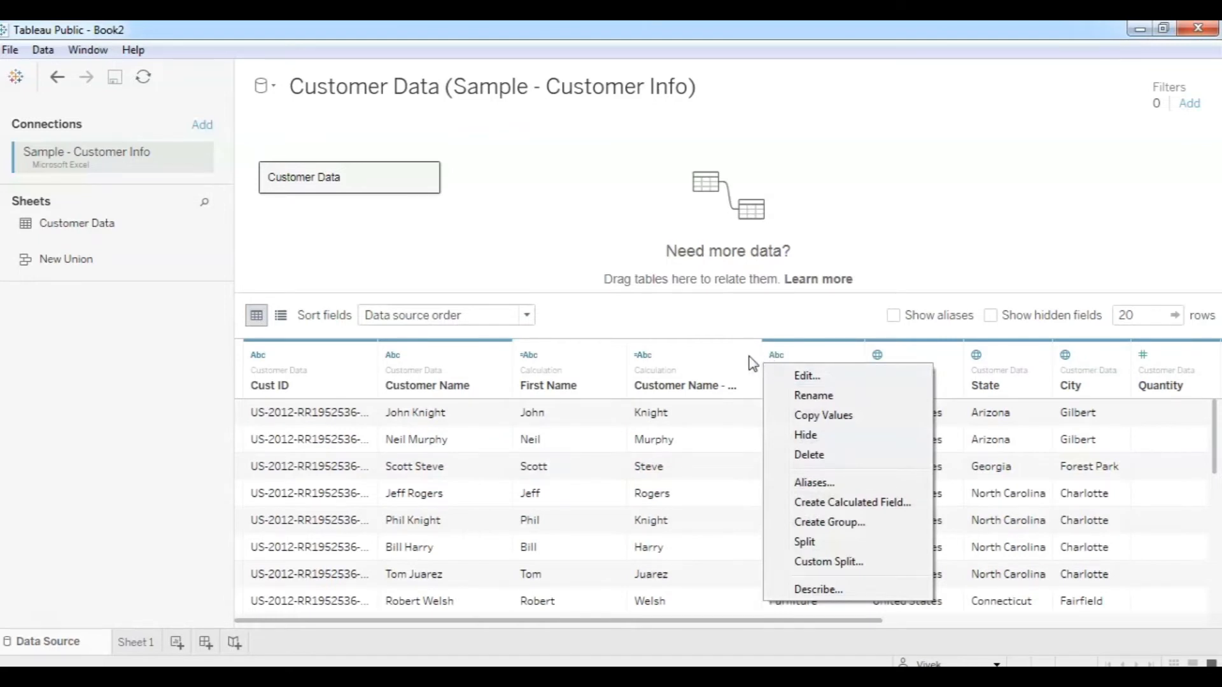
{"action": "left_click", "coordinate": [757, 366]}
{"action": "left_click", "coordinate": [750, 355]}
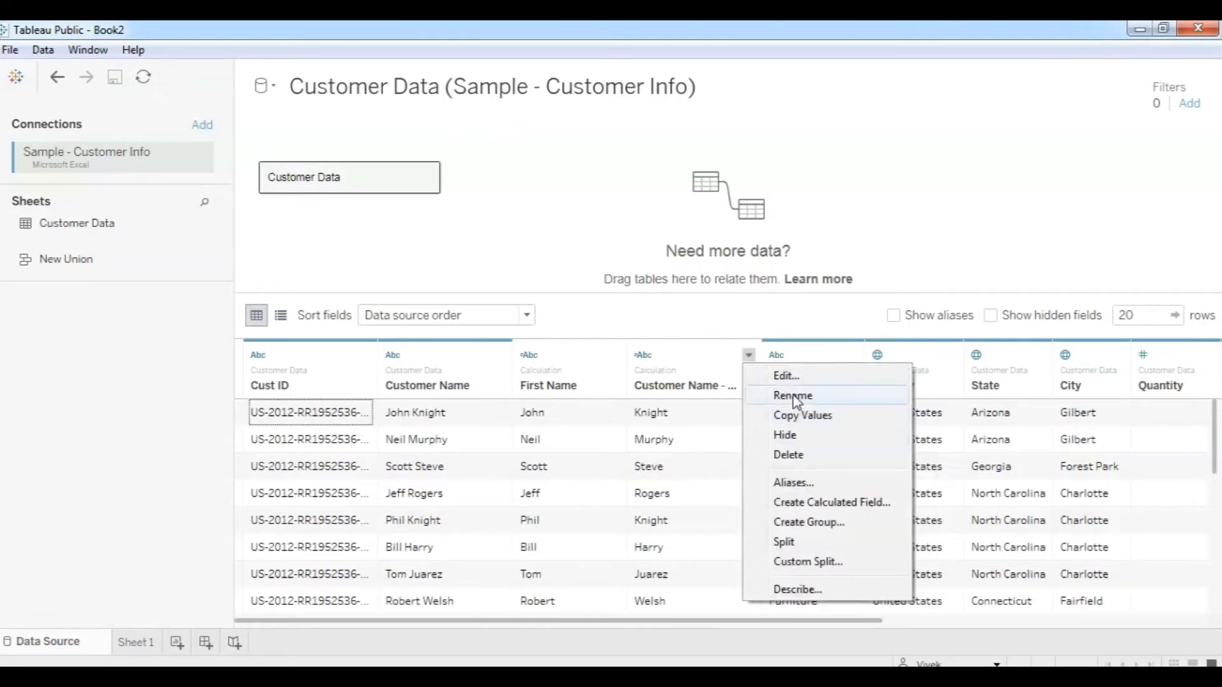
{"action": "left_click", "coordinate": [792, 396]}
{"action": "type", "text": "Last Name"}
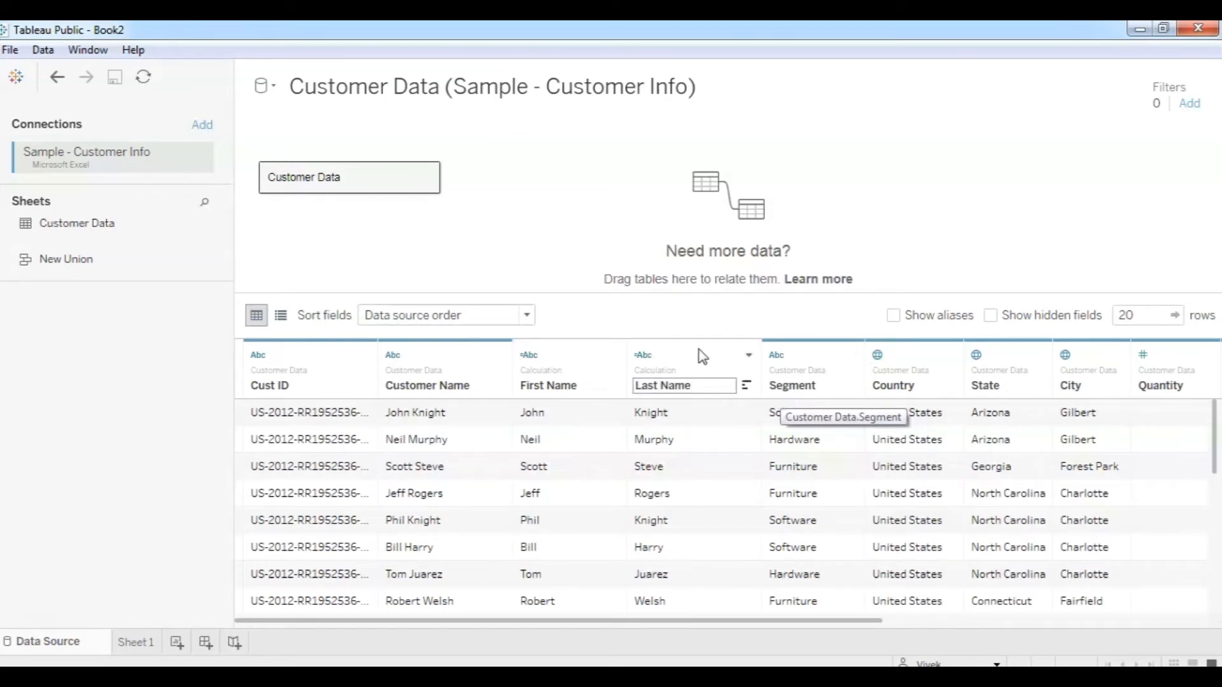
{"action": "key", "text": "Return"}
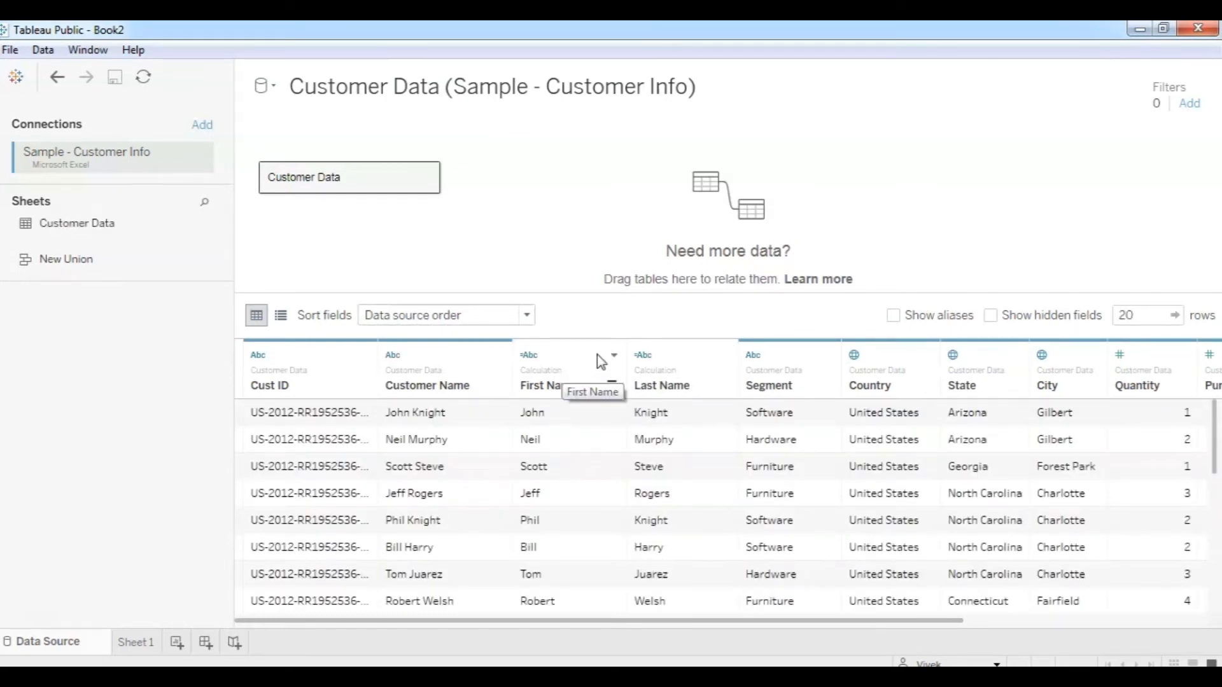
{"action": "left_click", "coordinate": [501, 357]}
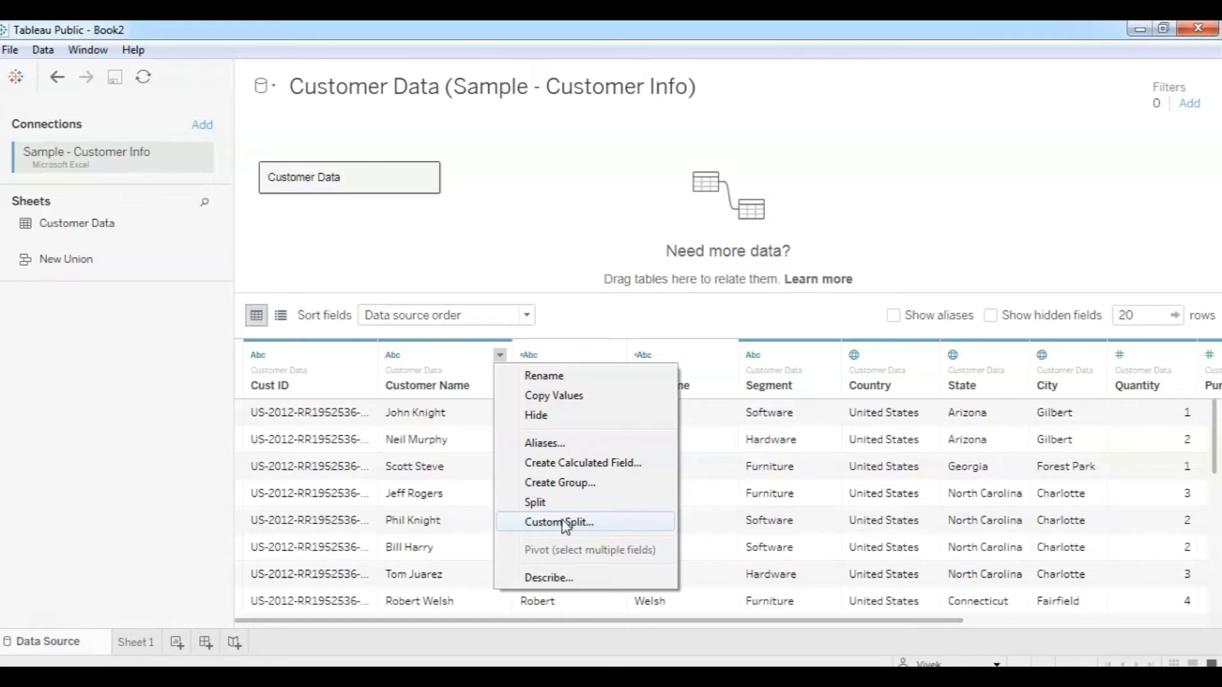
Hide the original Customer Name column and widen the Cust ID column so full IDs show.
{"action": "left_click", "coordinate": [500, 355]}
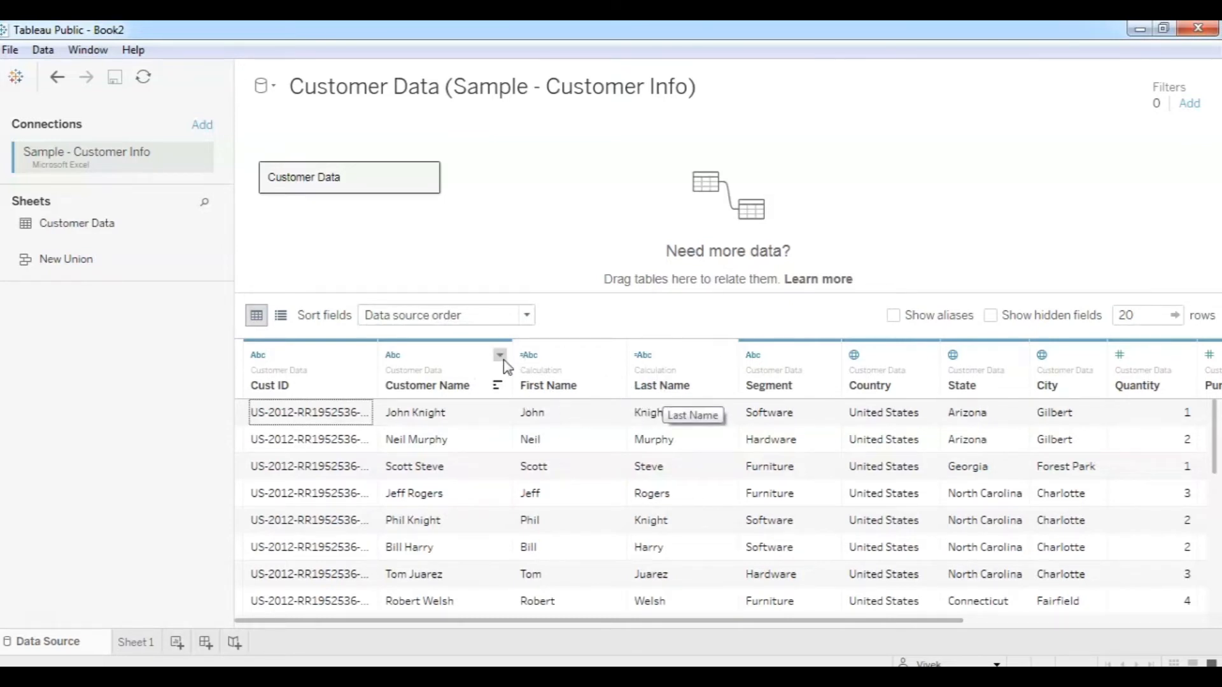
{"action": "left_click", "coordinate": [501, 357]}
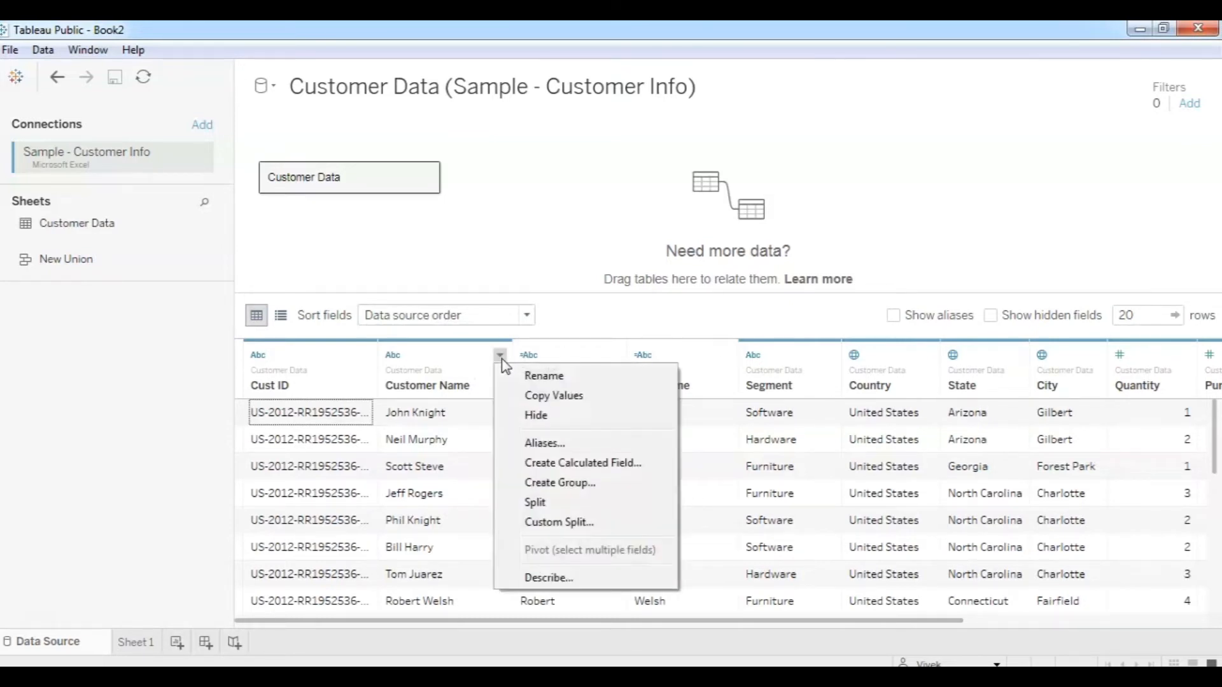
{"action": "left_click", "coordinate": [540, 415]}
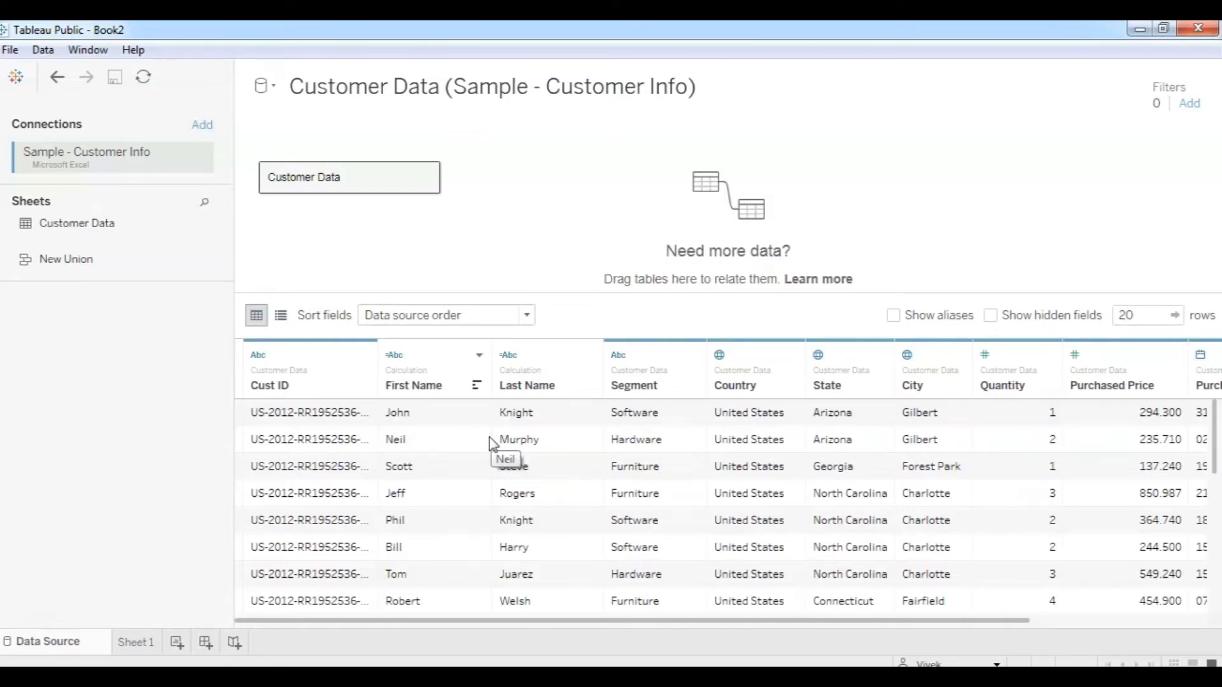
{"action": "left_click_drag", "start_coordinate": [378, 353], "coordinate": [439, 351]}
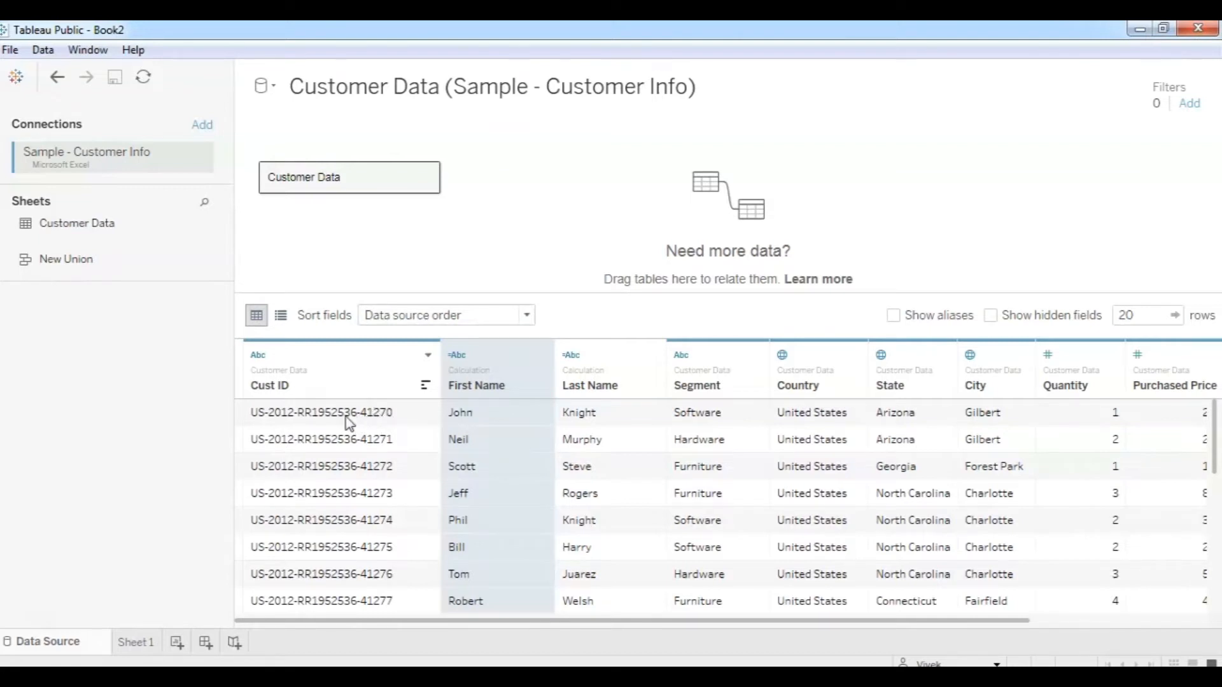
Custom-split Cust ID at the hyphen, keeping the first part (US) as Cust ID - Split 1.
{"action": "left_click", "coordinate": [428, 358]}
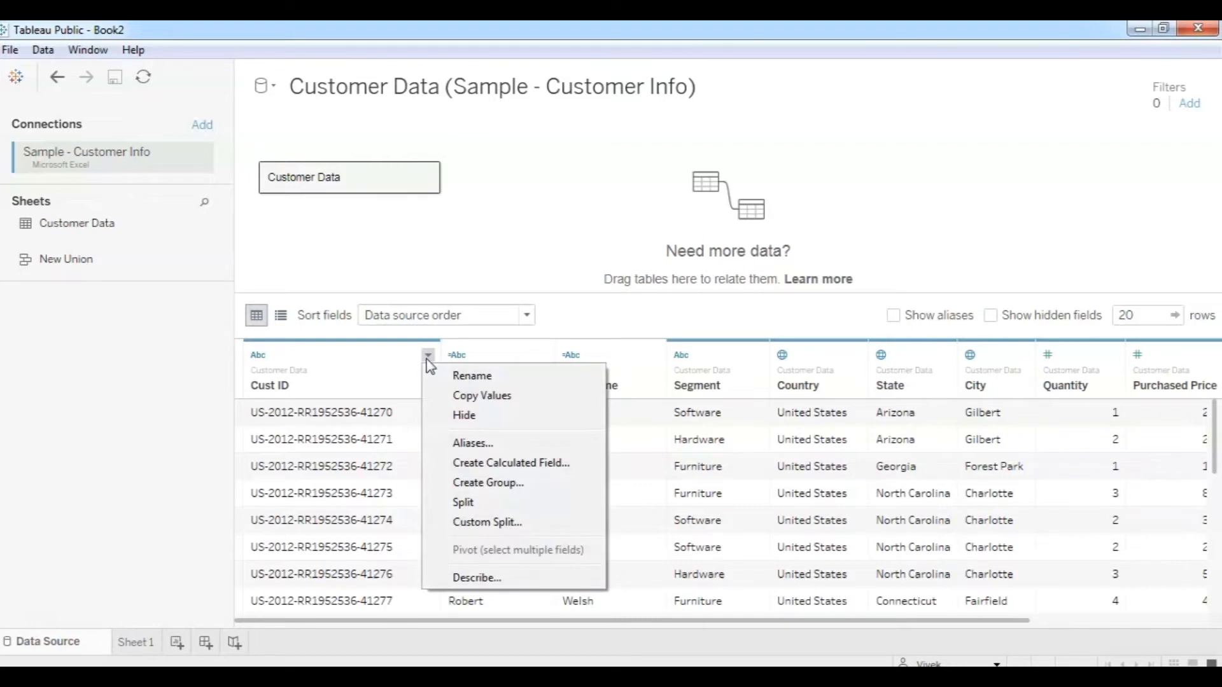
{"action": "left_click", "coordinate": [487, 523]}
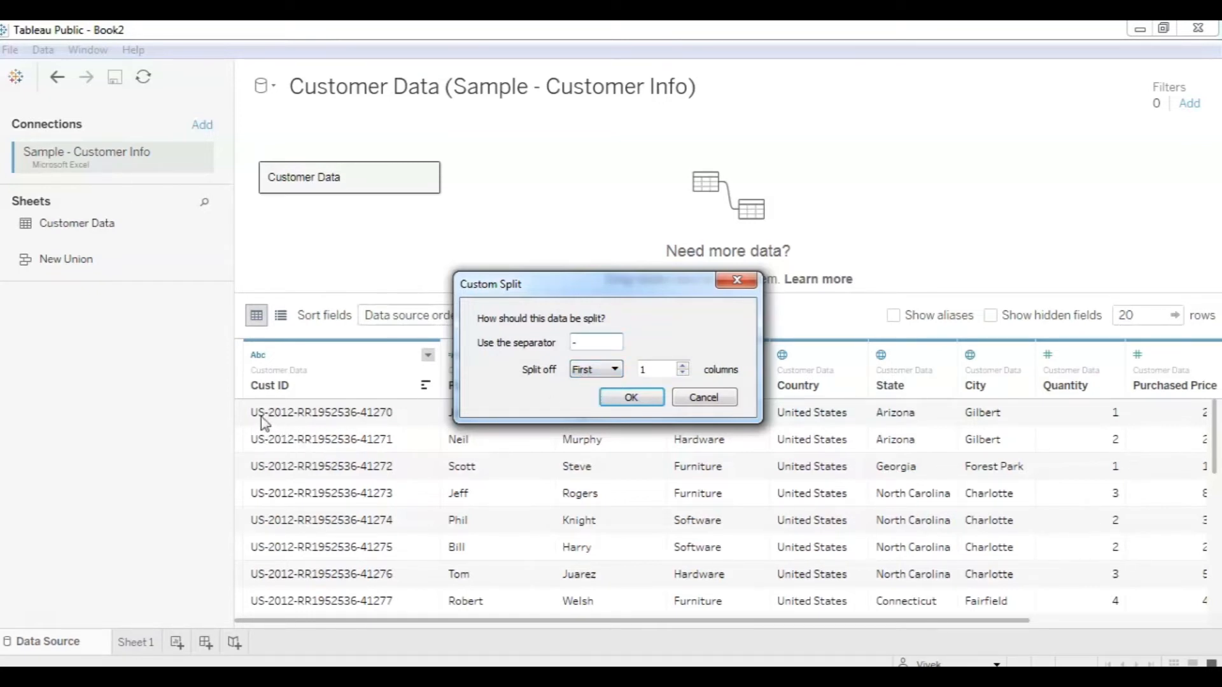
{"action": "left_click", "coordinate": [629, 399]}
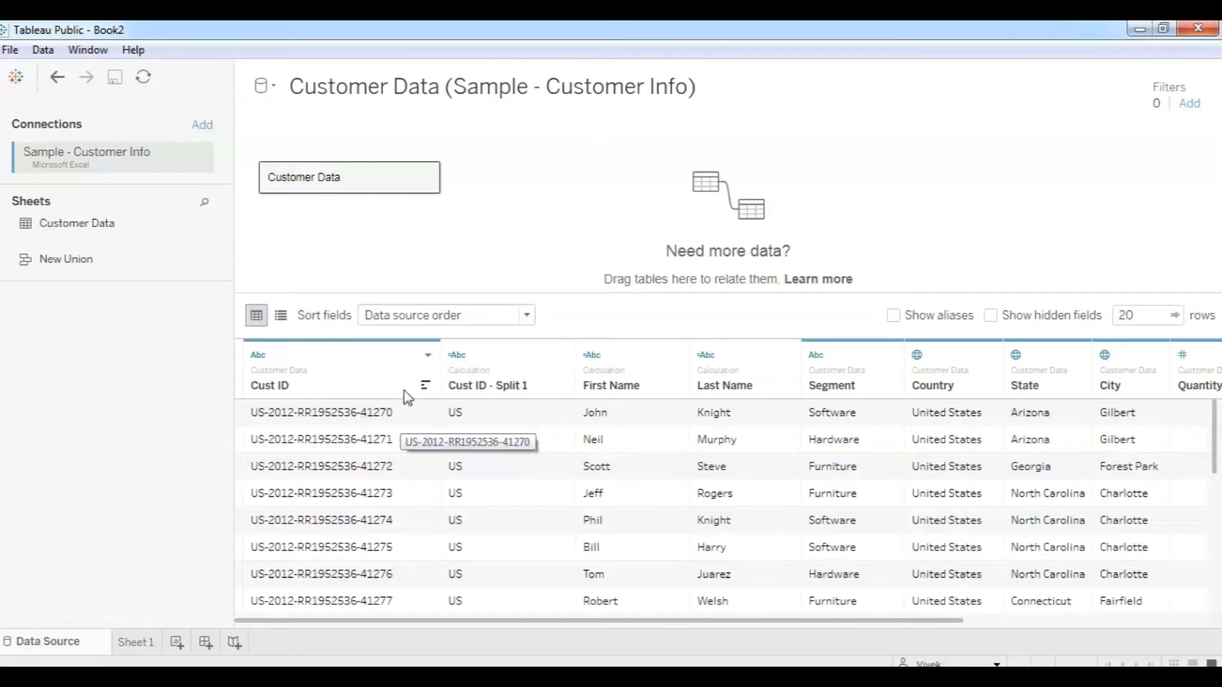
Custom-split Cust ID on '-' keeping the last part (the number), then hide the original Cust ID.
{"action": "left_click", "coordinate": [428, 358]}
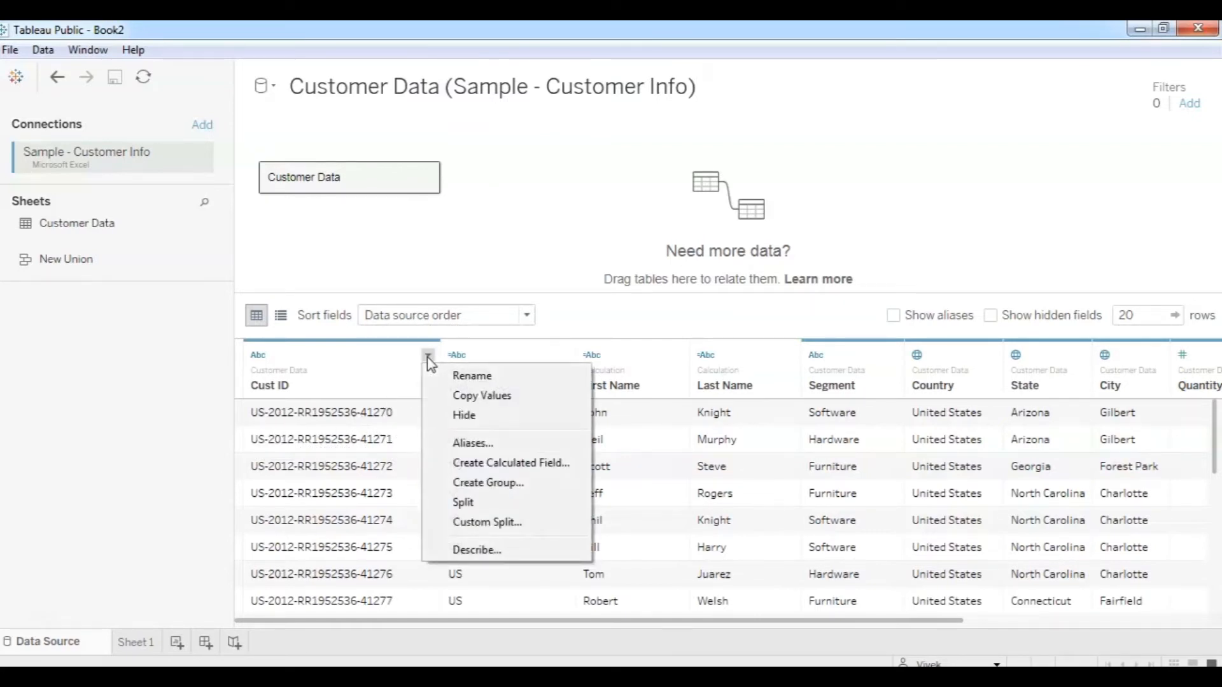
{"action": "left_click", "coordinate": [479, 521]}
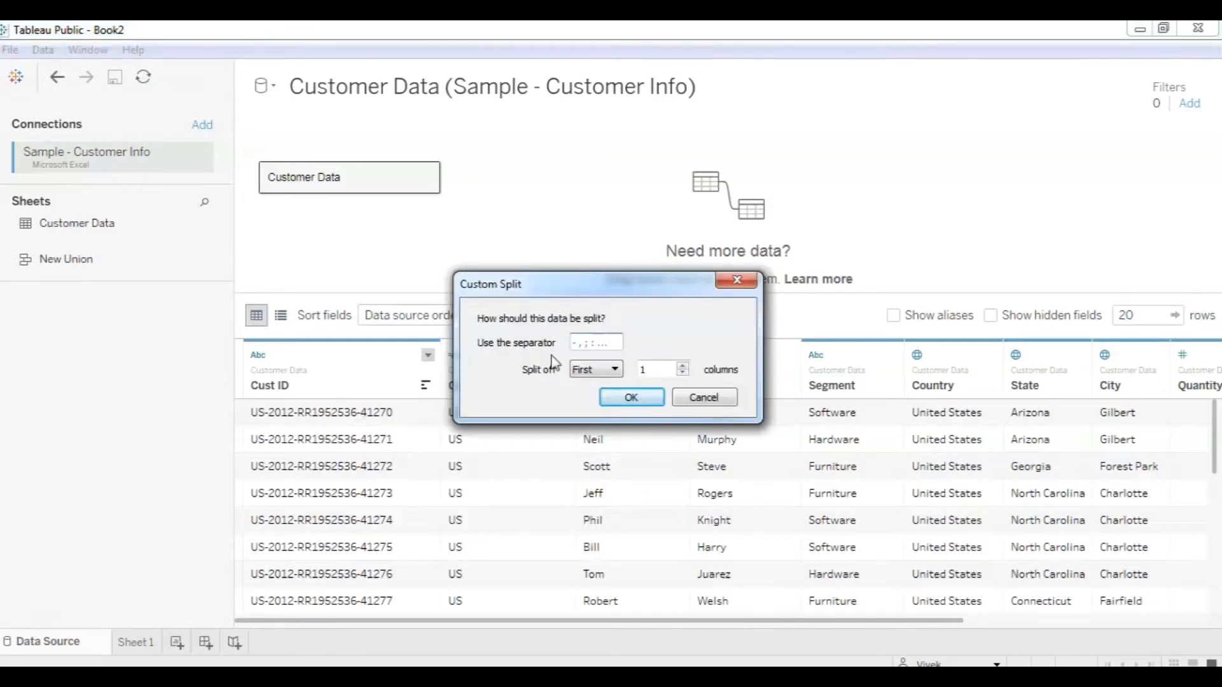
{"action": "type", "text": "-"}
{"action": "left_click", "coordinate": [604, 369]}
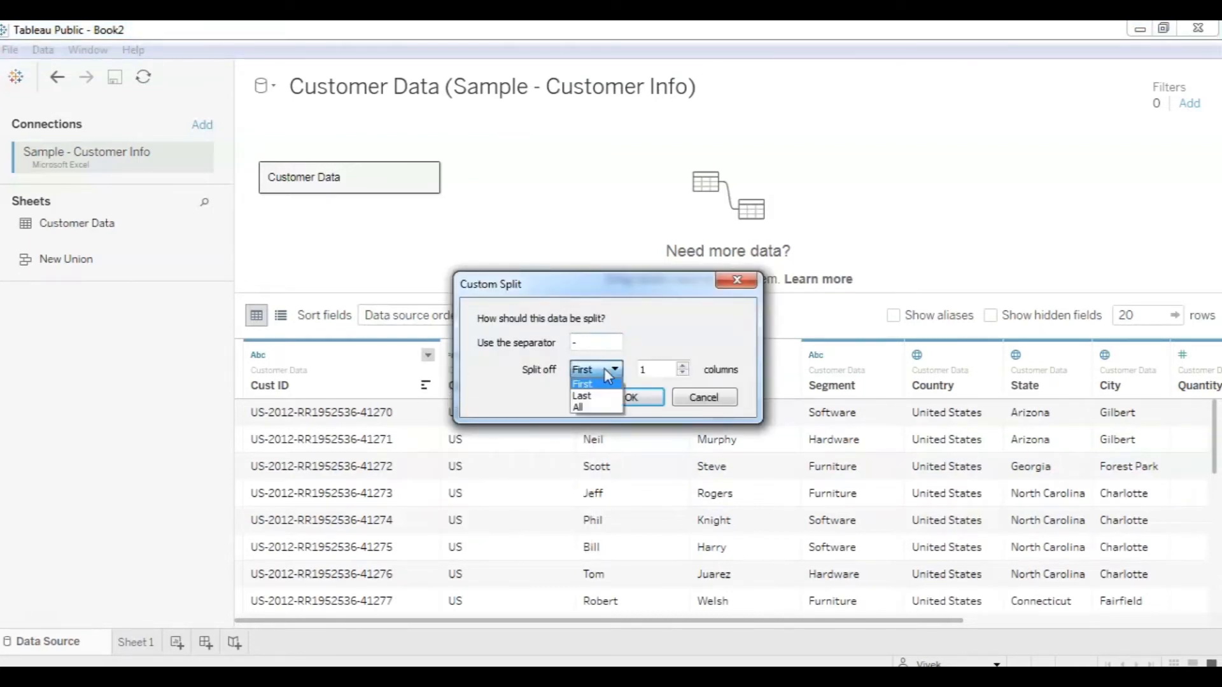
{"action": "left_click", "coordinate": [584, 397]}
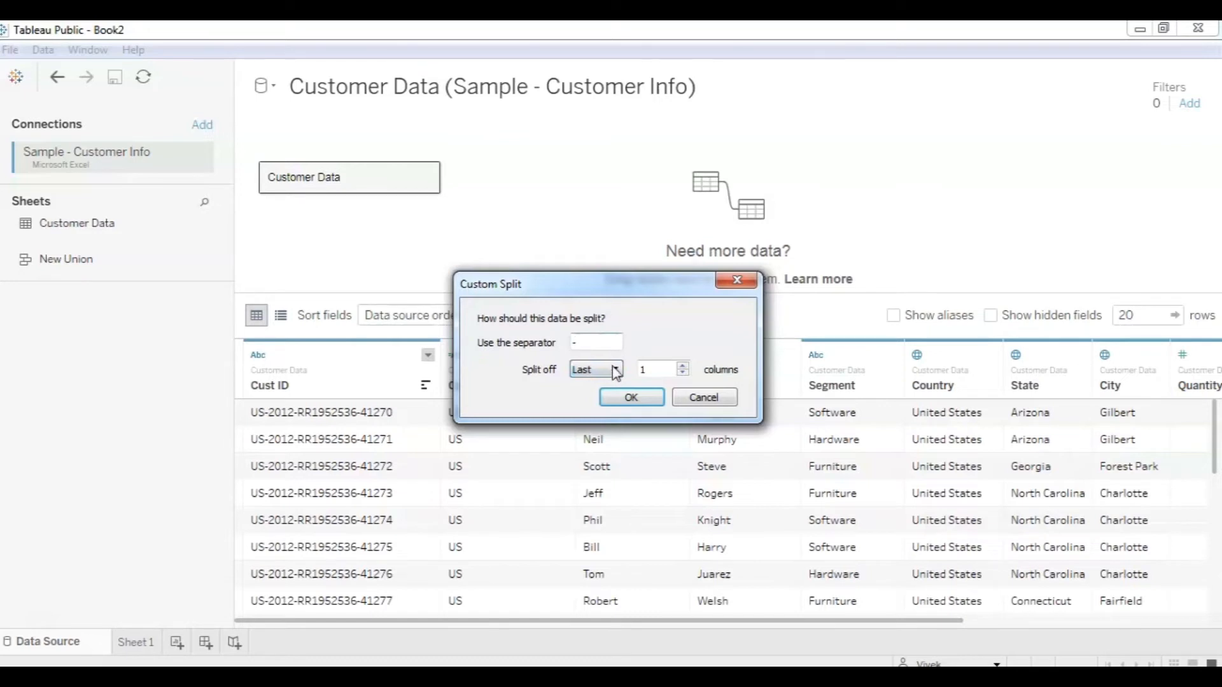
{"action": "left_click", "coordinate": [632, 401]}
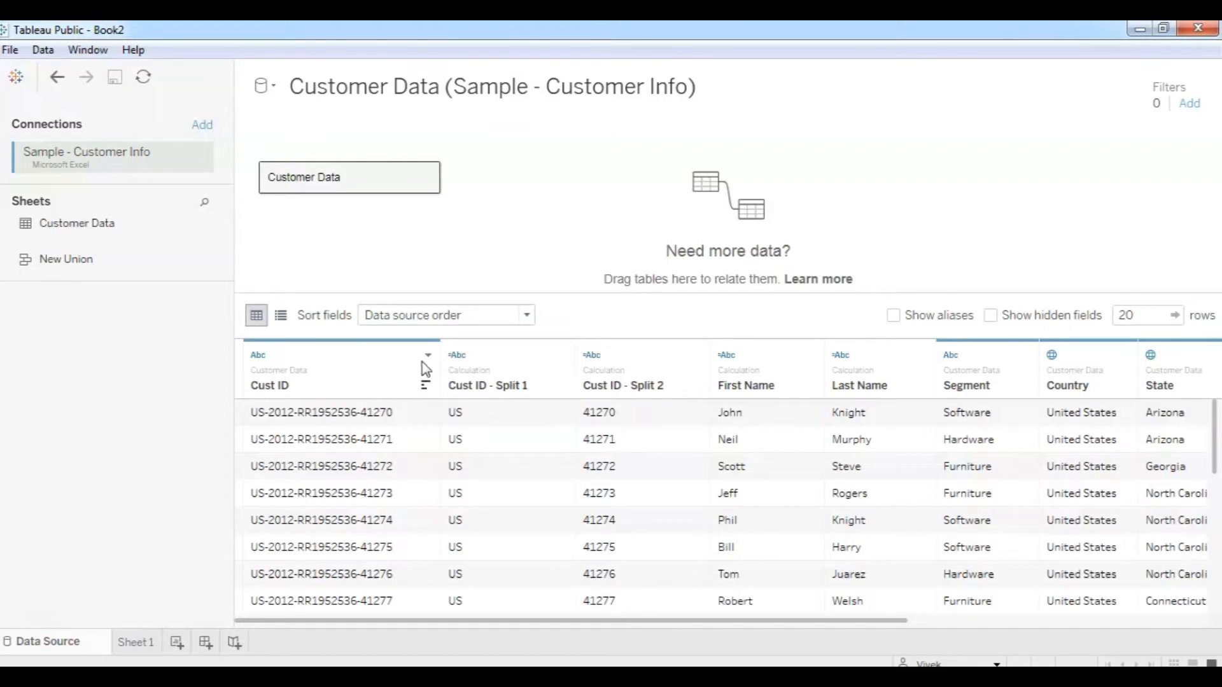
{"action": "left_click", "coordinate": [427, 355]}
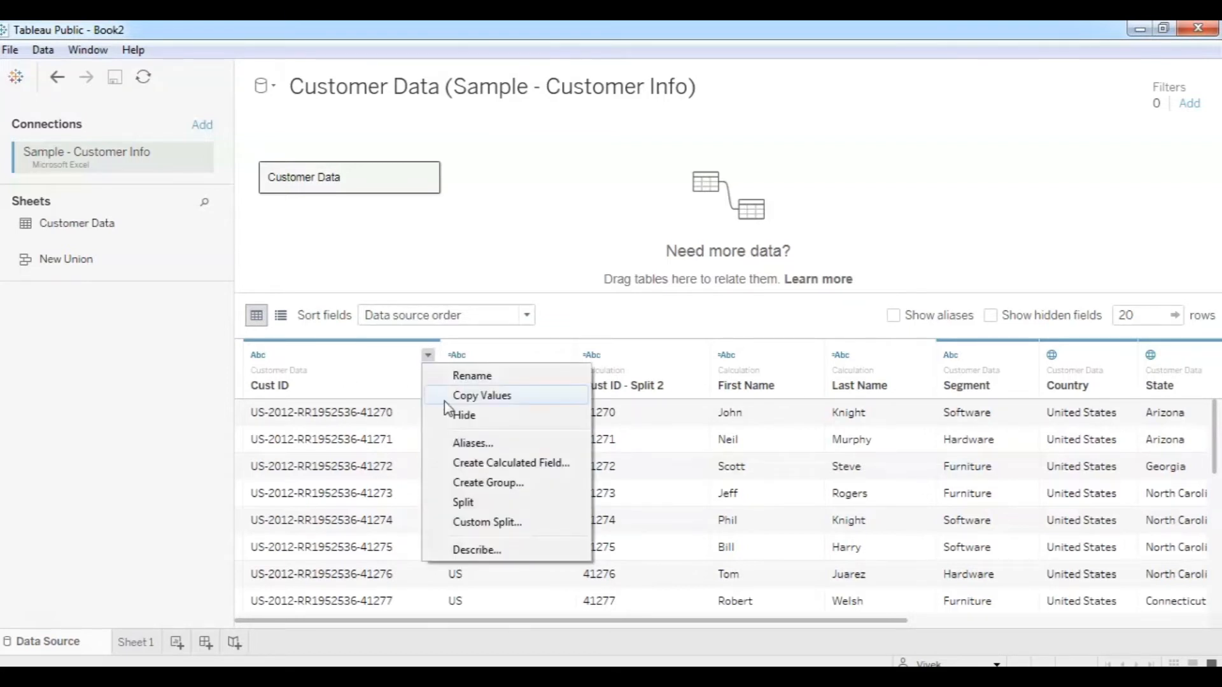
{"action": "left_click", "coordinate": [464, 416]}
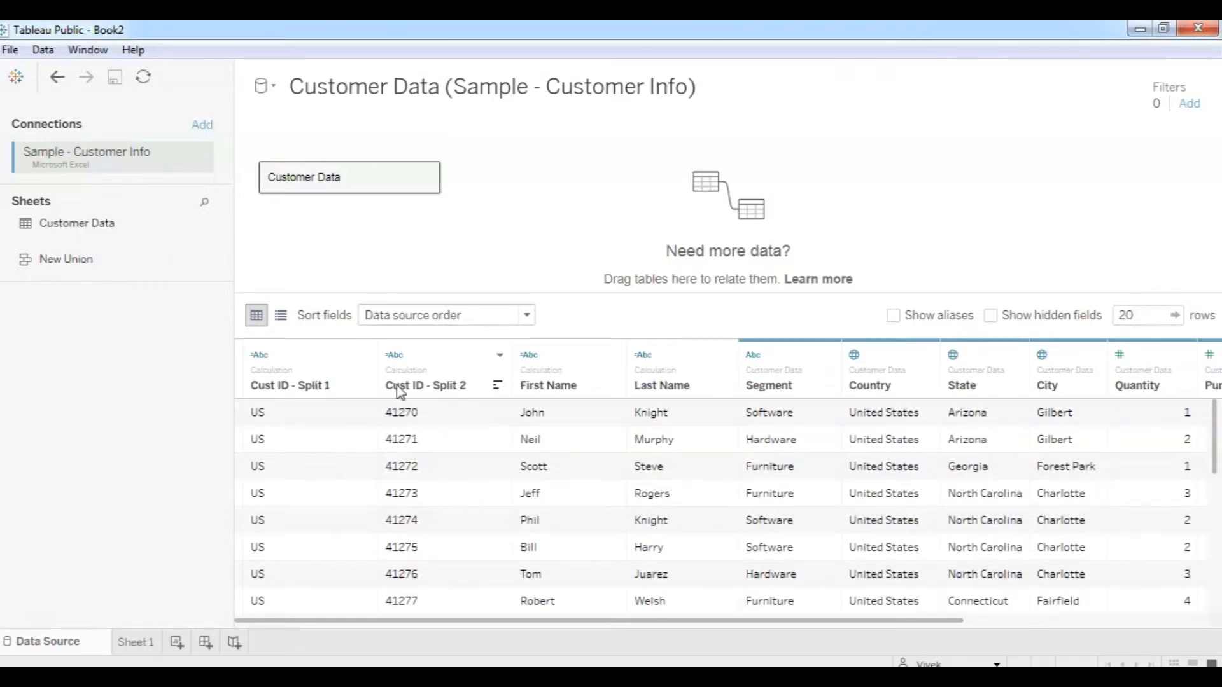
{"action": "left_click", "coordinate": [138, 644]}
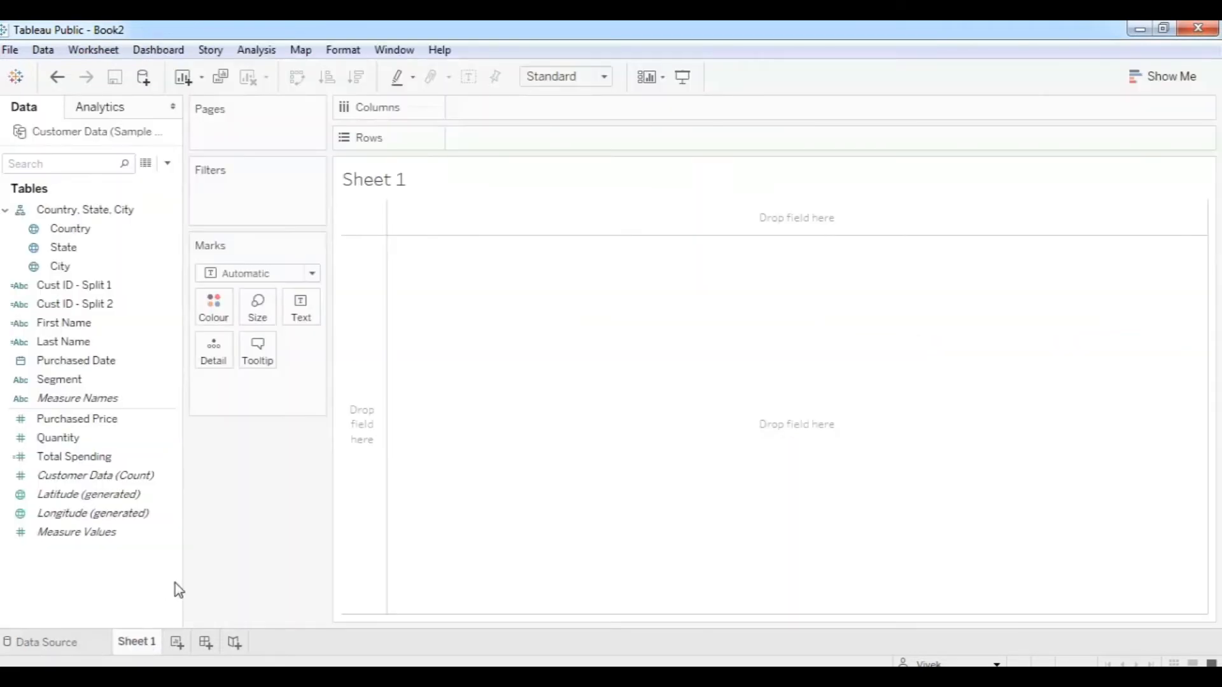
{"action": "left_click", "coordinate": [170, 384]}
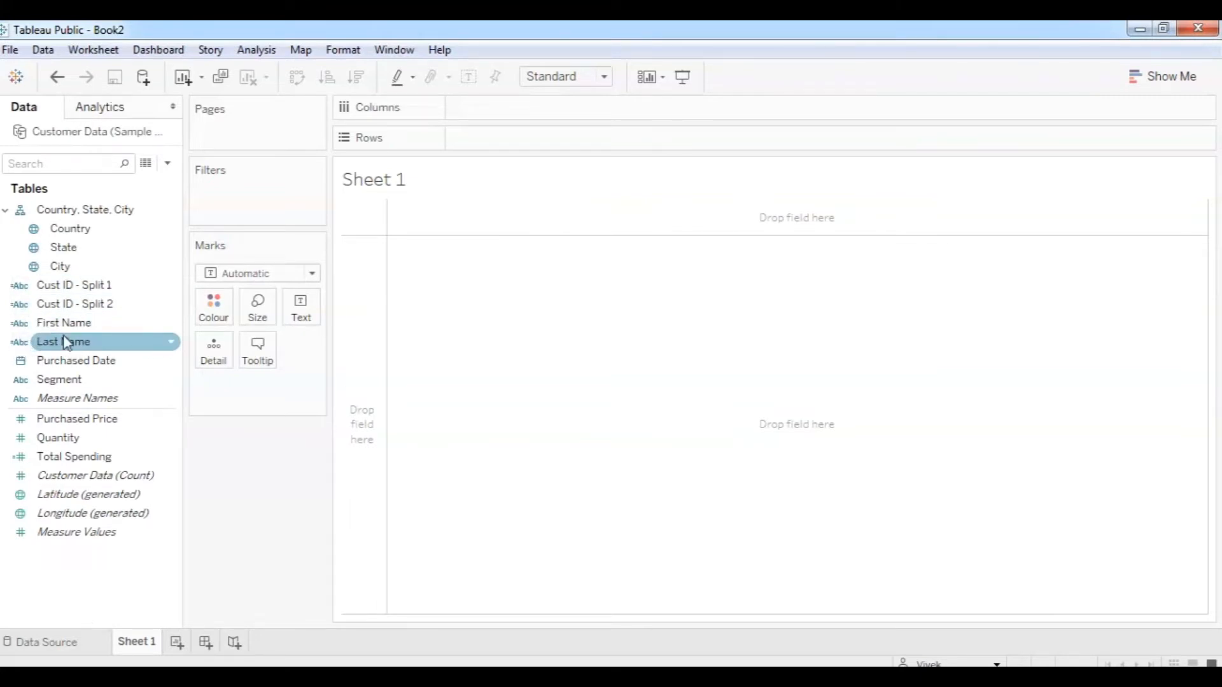
{"action": "left_click", "coordinate": [94, 324]}
{"action": "left_click", "coordinate": [171, 324]}
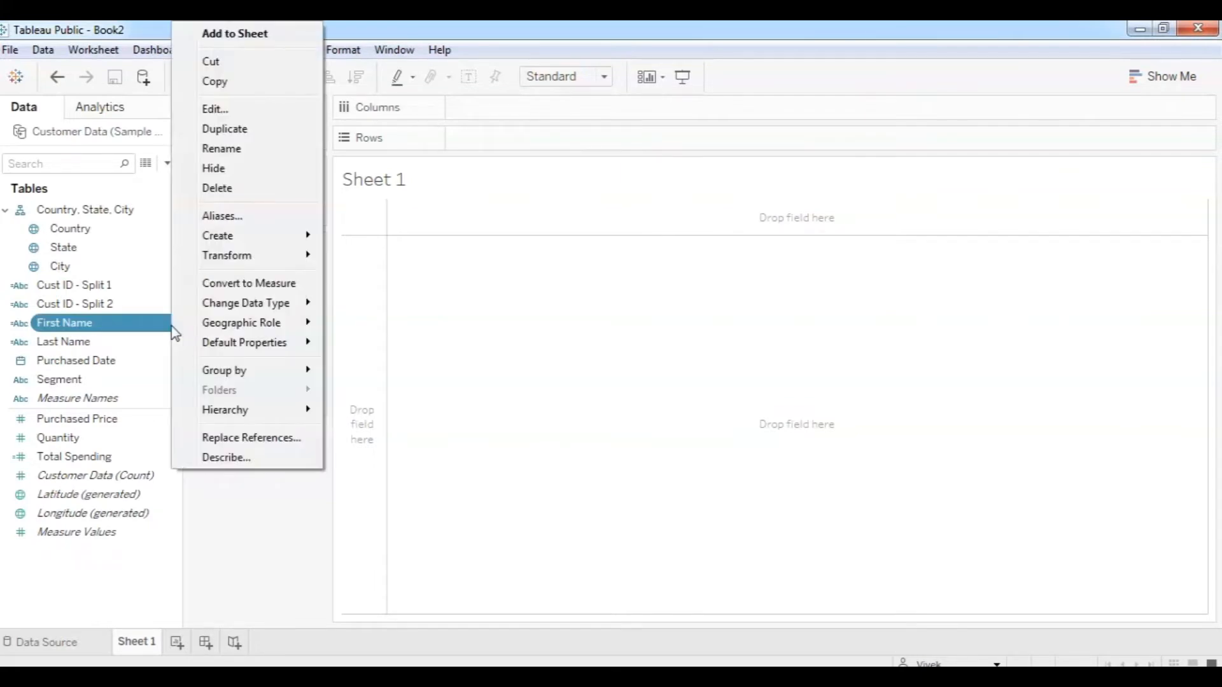
{"action": "left_click", "coordinate": [159, 326]}
{"action": "left_click", "coordinate": [155, 327]}
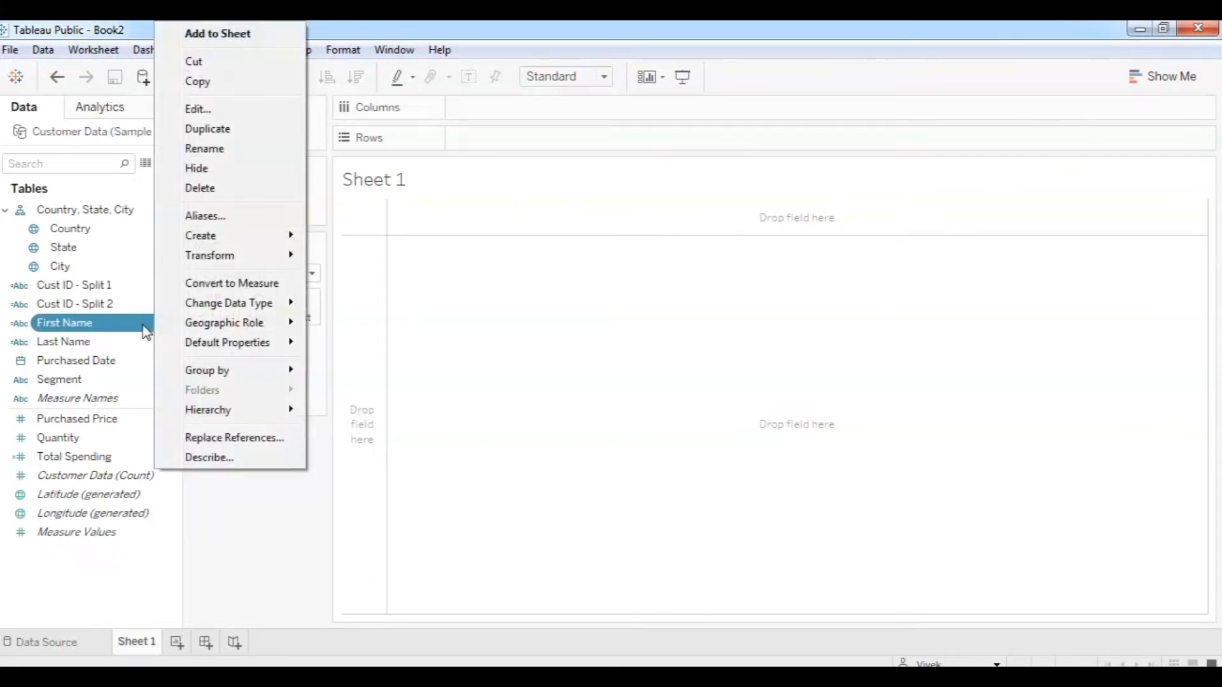
{"action": "left_click", "coordinate": [208, 108]}
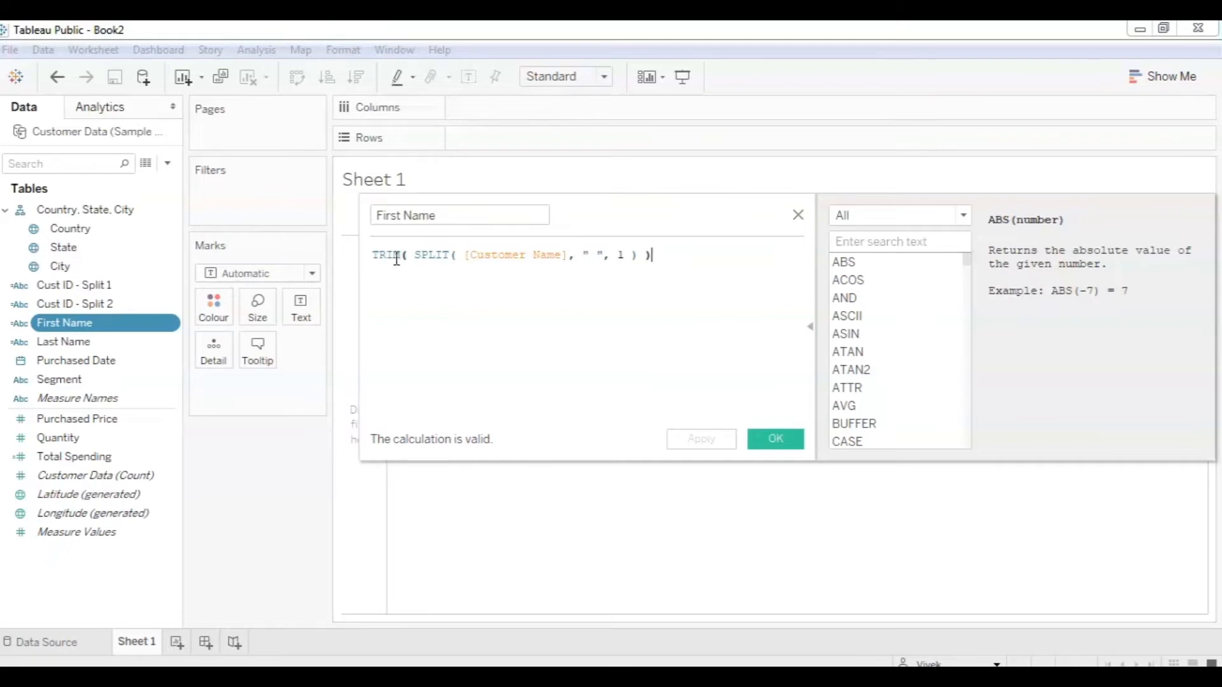
{"action": "left_click", "coordinate": [614, 256]}
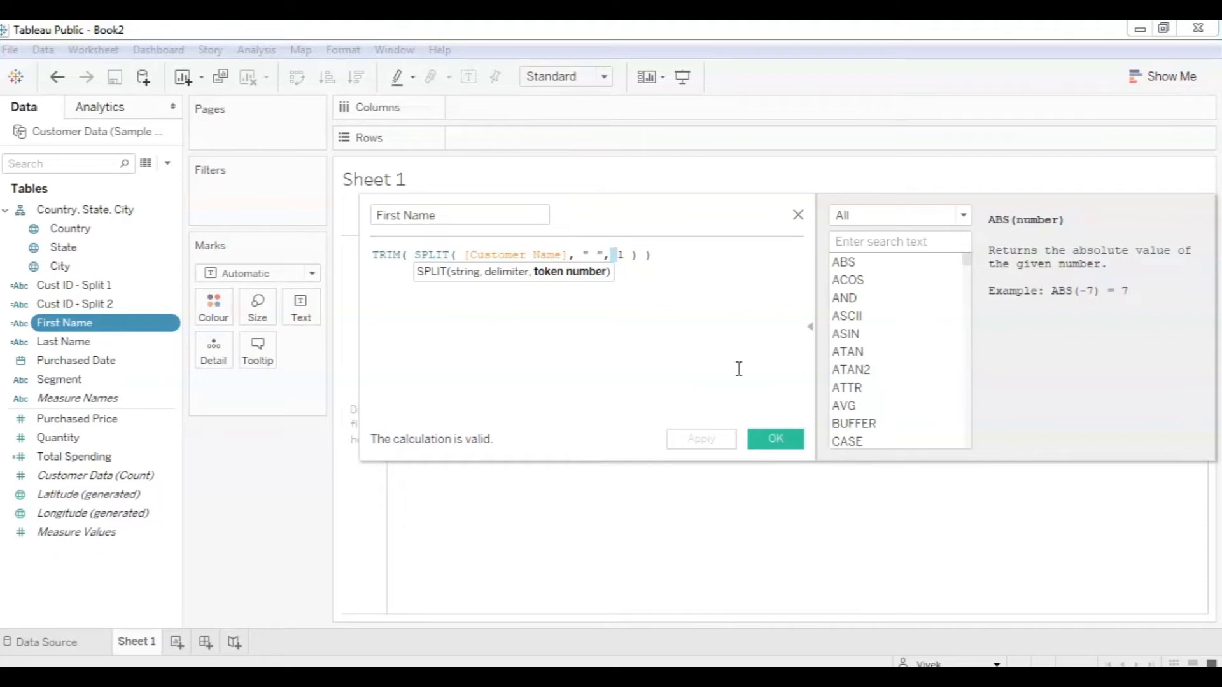
{"action": "left_click", "coordinate": [757, 440]}
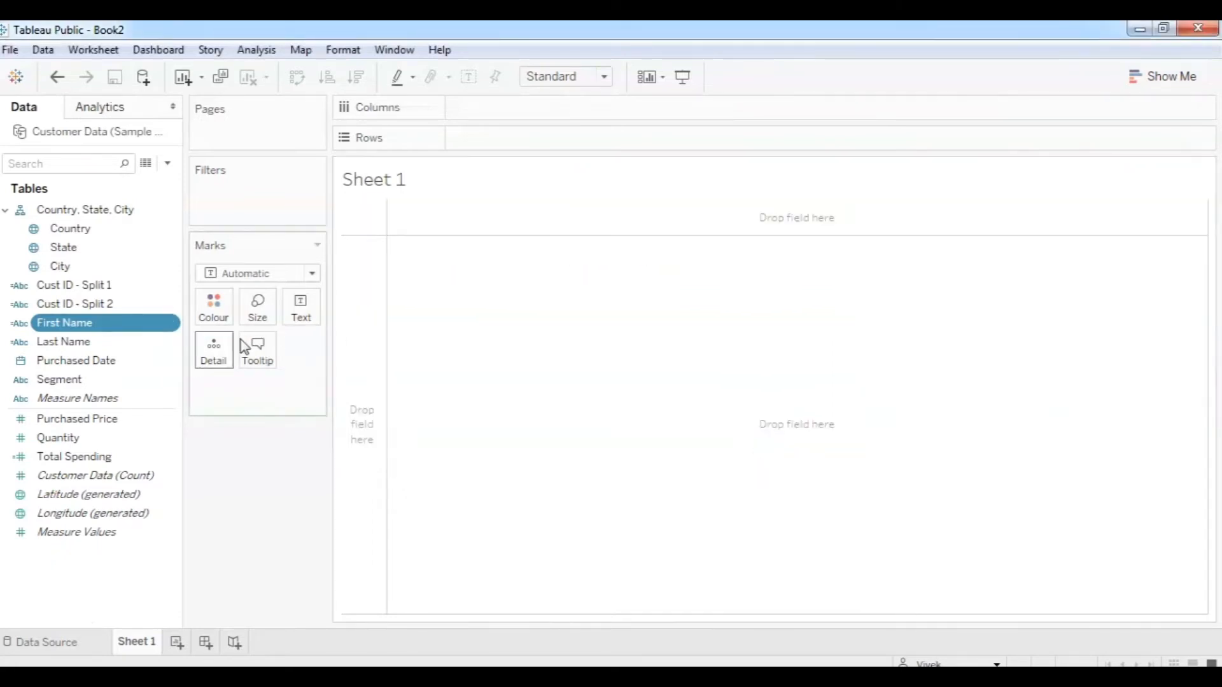
{"action": "left_click", "coordinate": [110, 288]}
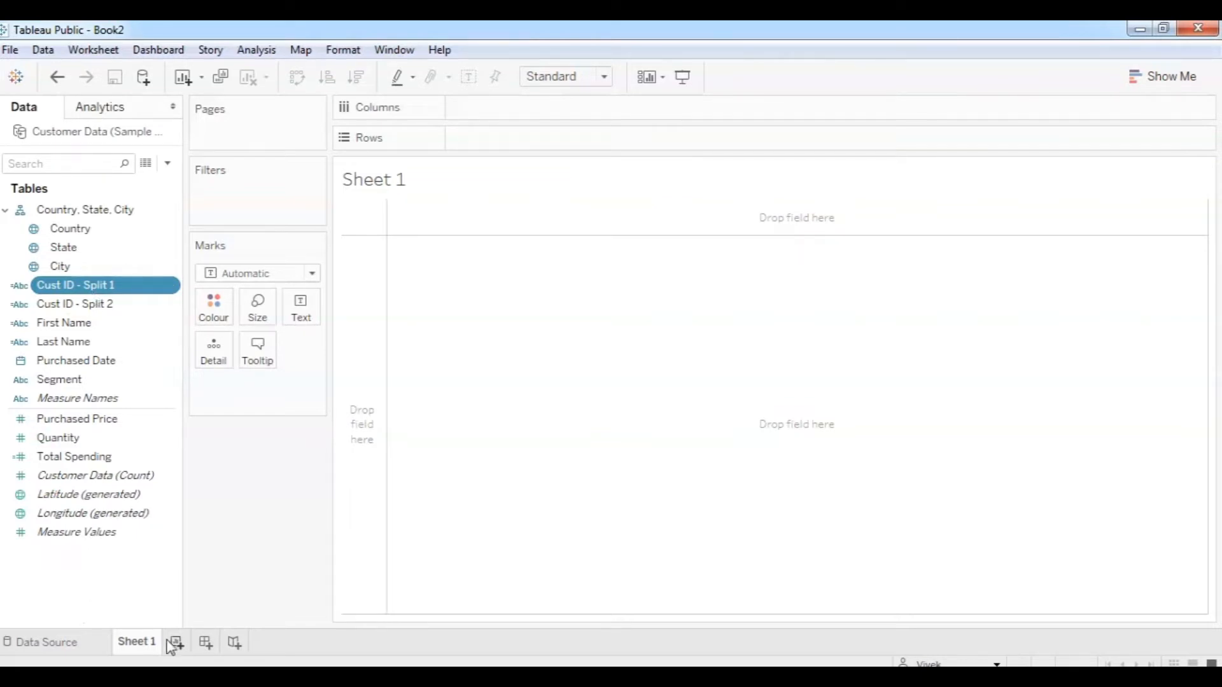
Check the Customer Data source, then create a combined field from Cust ID - Split 1 and Split 2.
{"action": "left_click", "coordinate": [100, 643]}
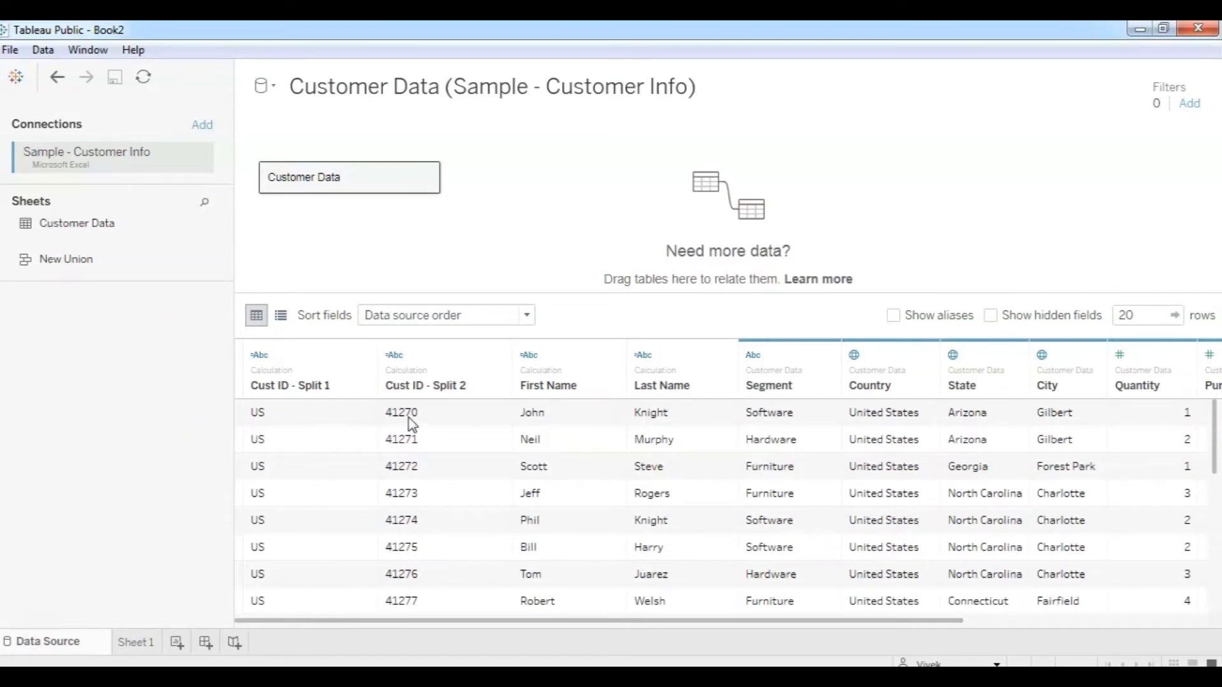
{"action": "left_click", "coordinate": [129, 641]}
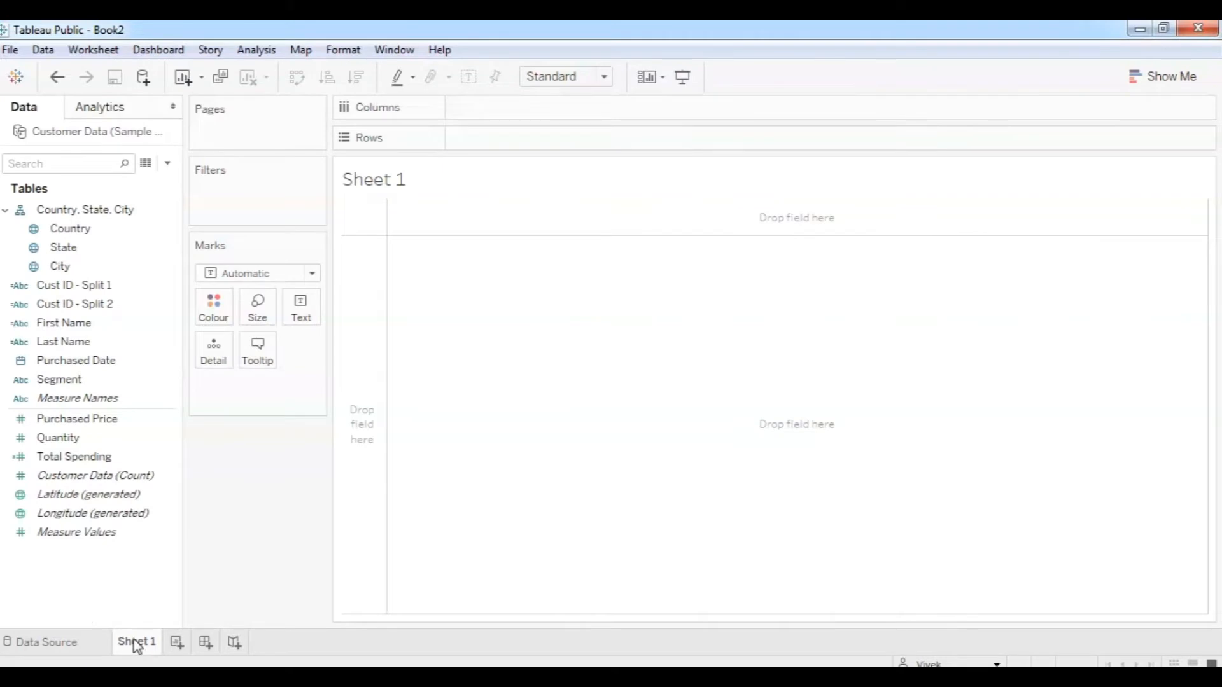
{"action": "right_click", "coordinate": [90, 285]}
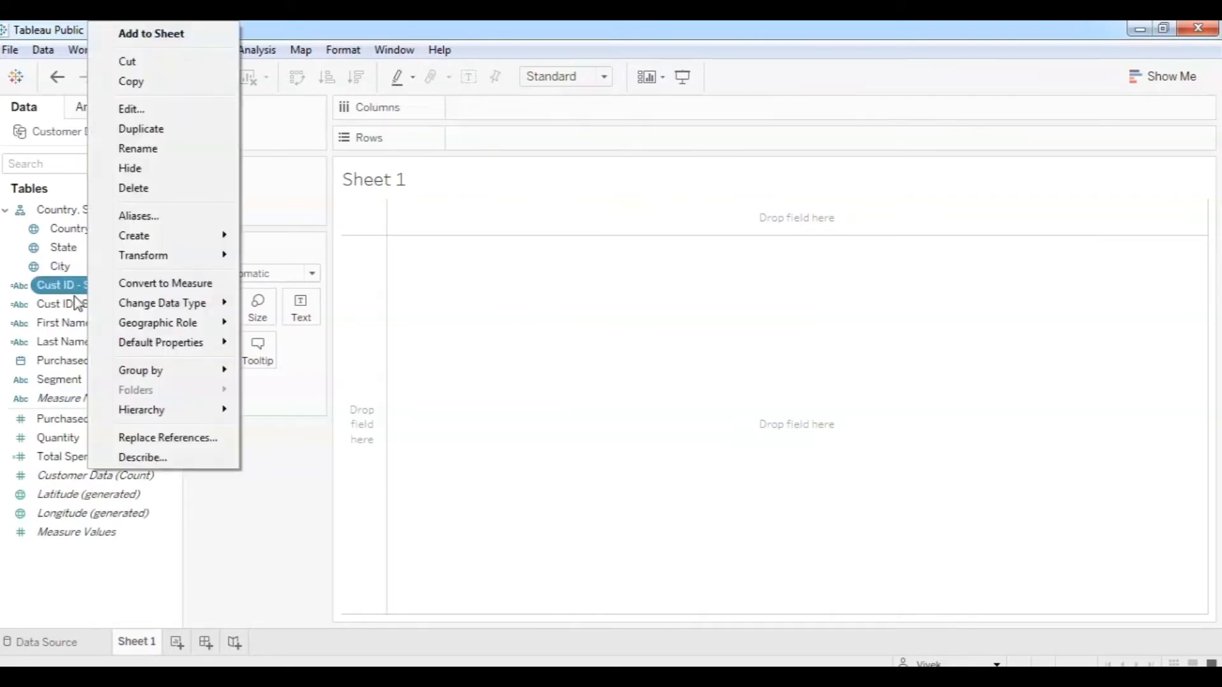
{"action": "left_click", "coordinate": [74, 298]}
{"action": "left_click", "coordinate": [74, 300], "text": "ctrl"}
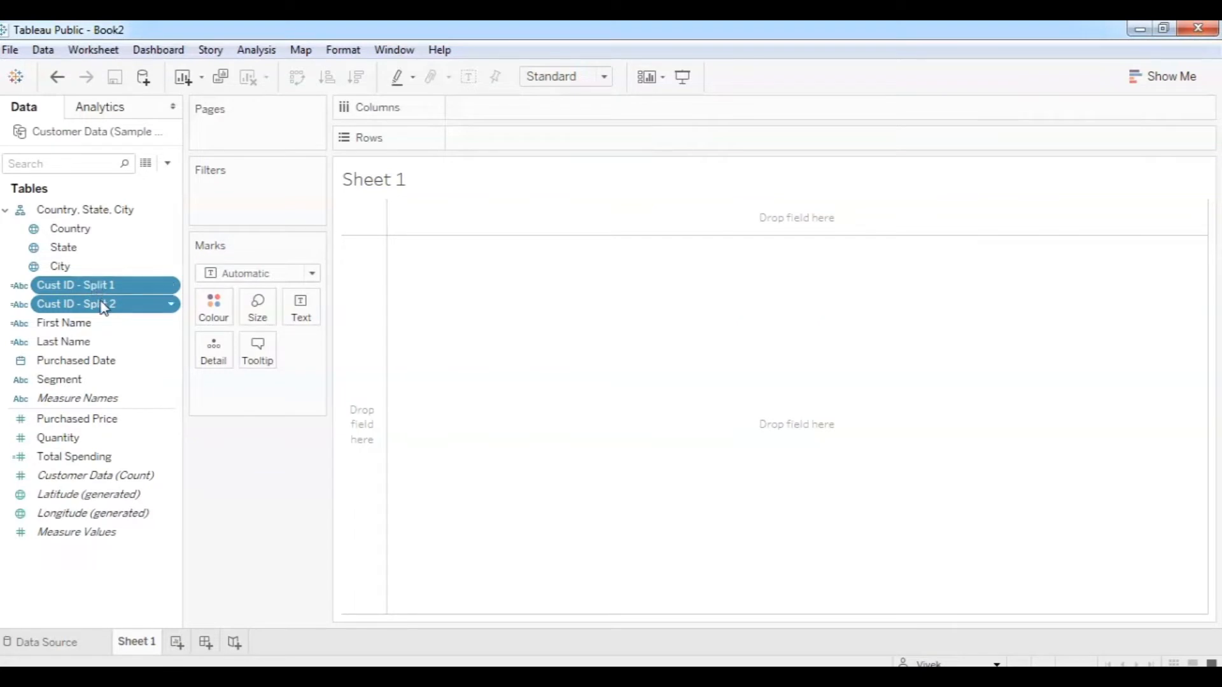
{"action": "left_click", "coordinate": [173, 288]}
{"action": "mouse_move", "coordinate": [219, 414]}
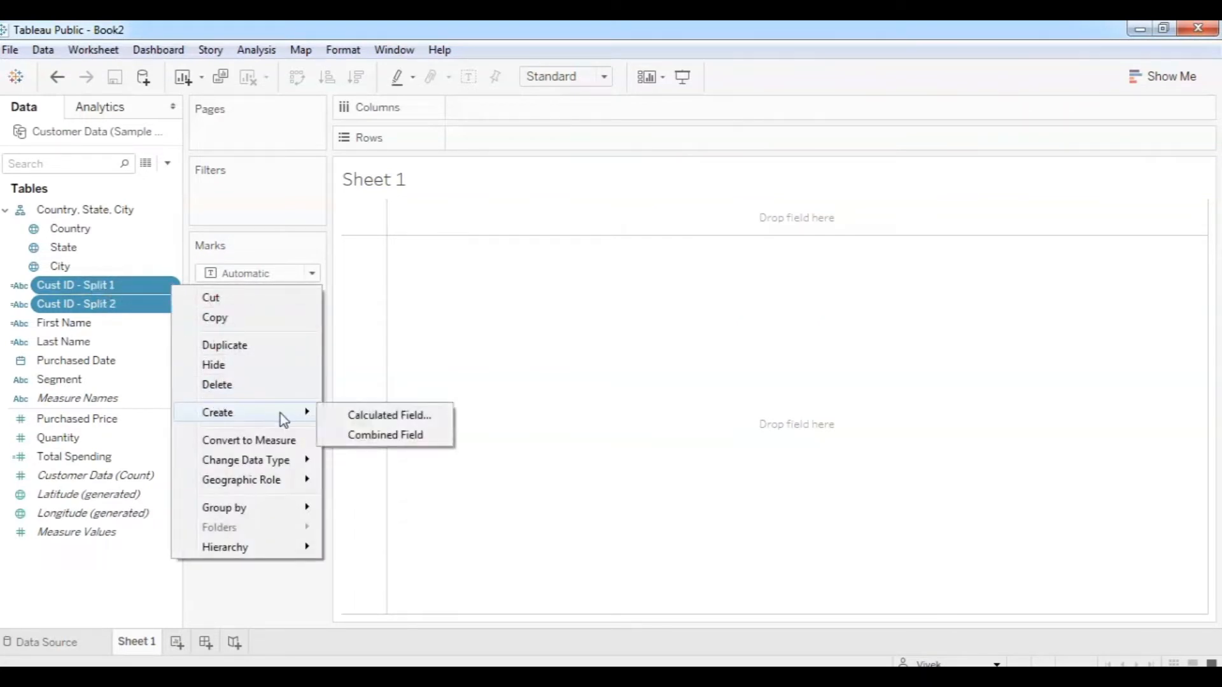
{"action": "left_click", "coordinate": [385, 435]}
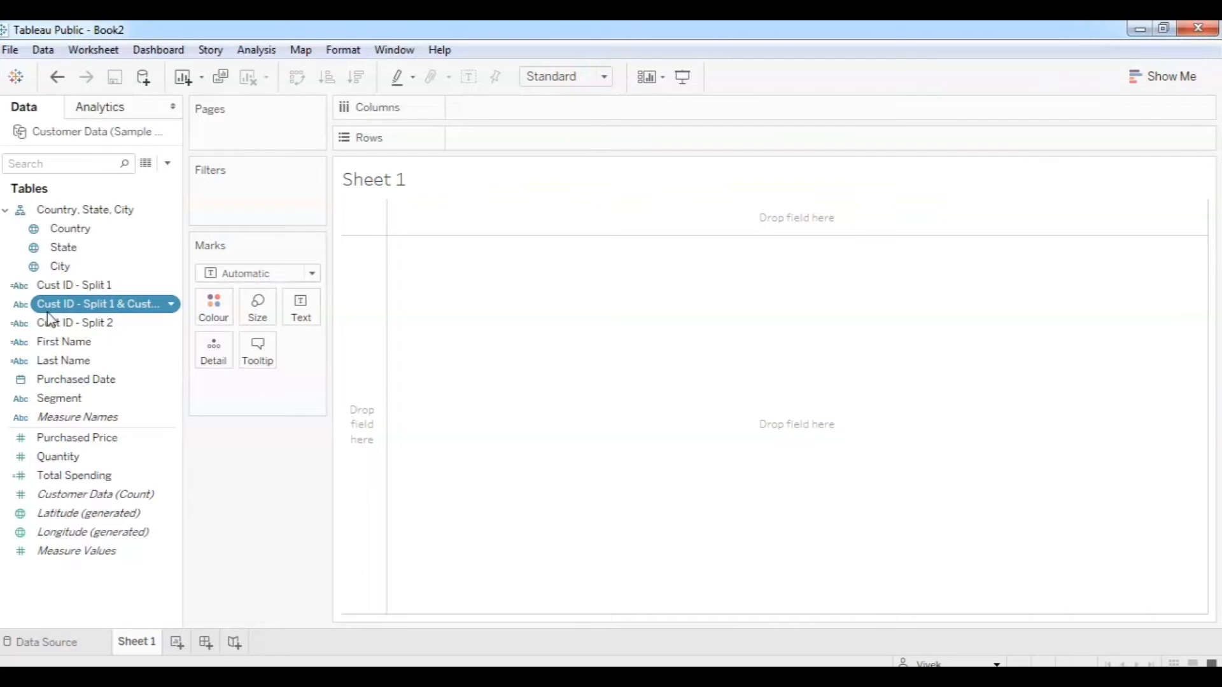
Put the combined Cust ID field on Rows, listing US, 41270 through US, 41279.
{"action": "left_click_drag", "start_coordinate": [67, 310], "coordinate": [463, 285]}
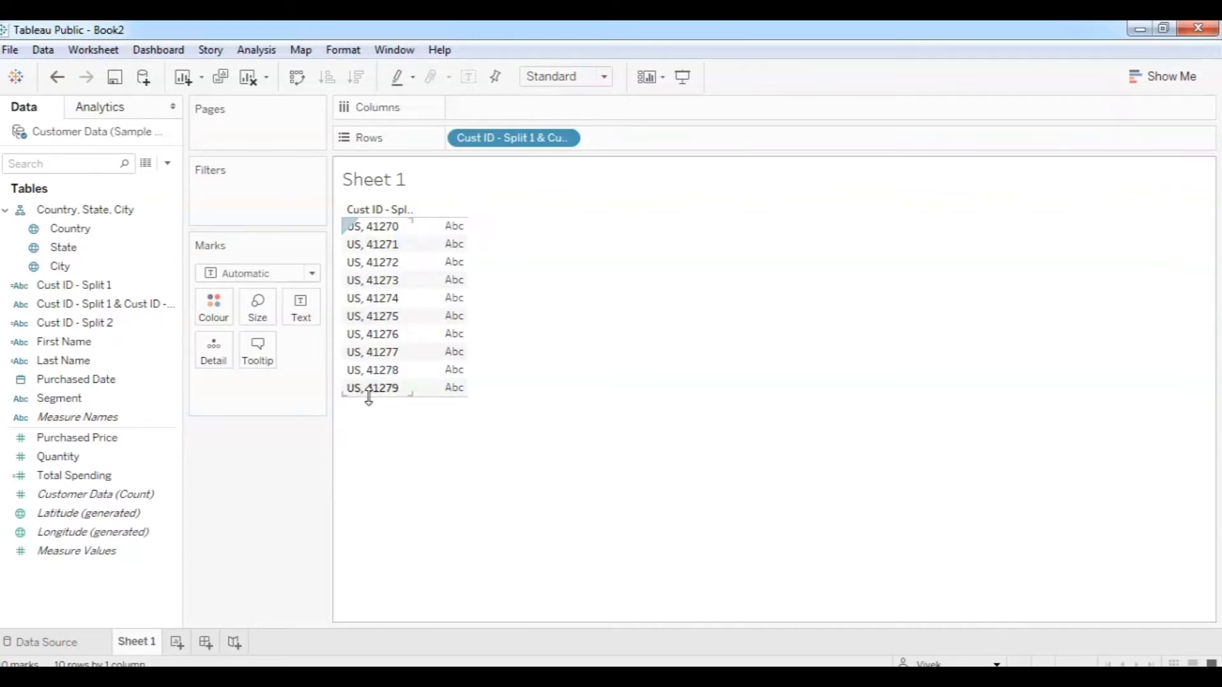
{"action": "left_click", "coordinate": [146, 305]}
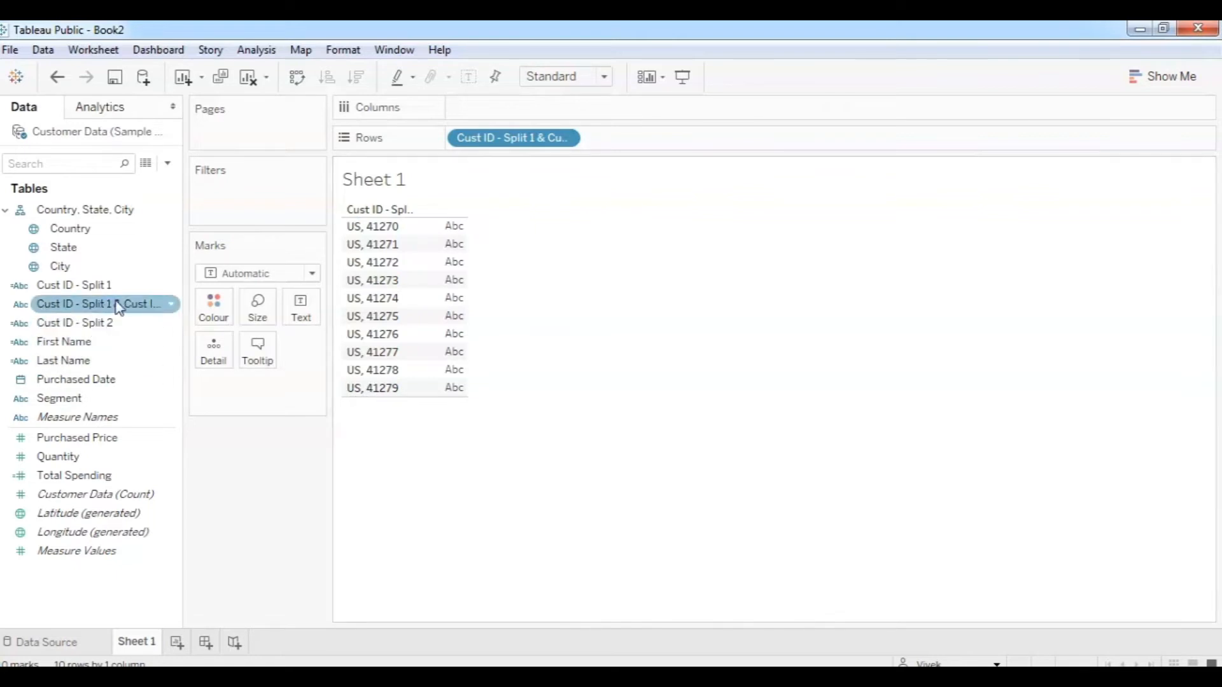
{"action": "left_click", "coordinate": [172, 306]}
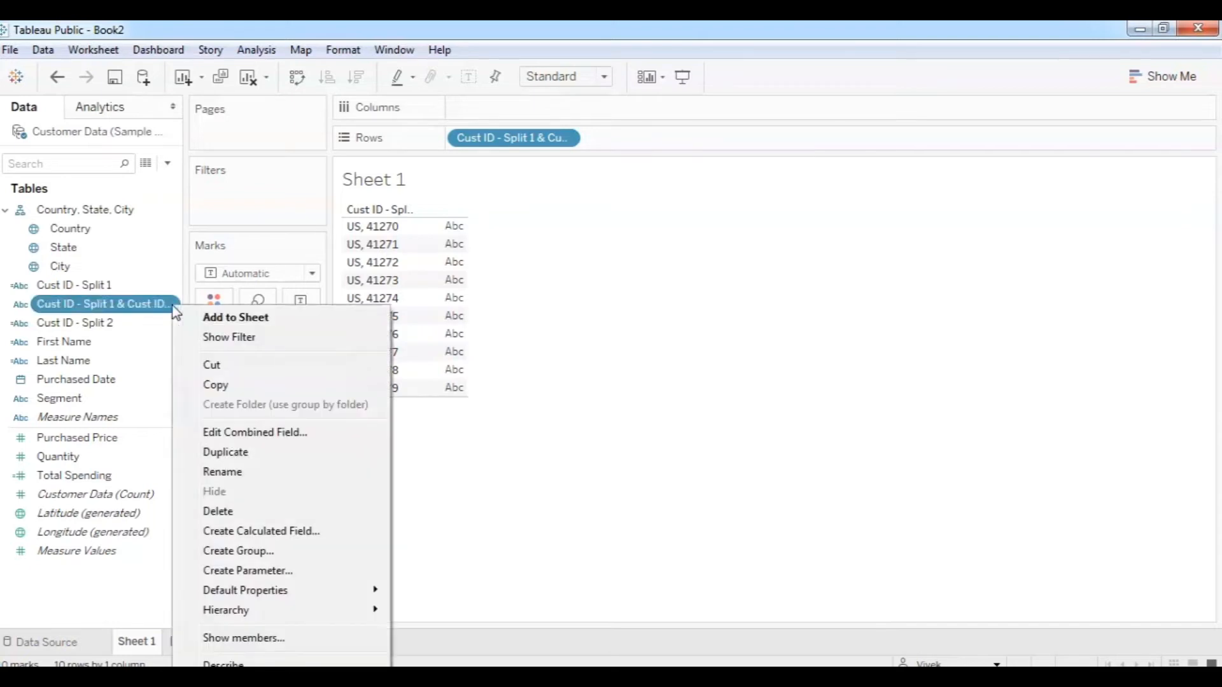
Delete the combined Cust ID field and confirm with Yes, leaving Sheet 1 empty.
{"action": "left_click", "coordinate": [244, 515]}
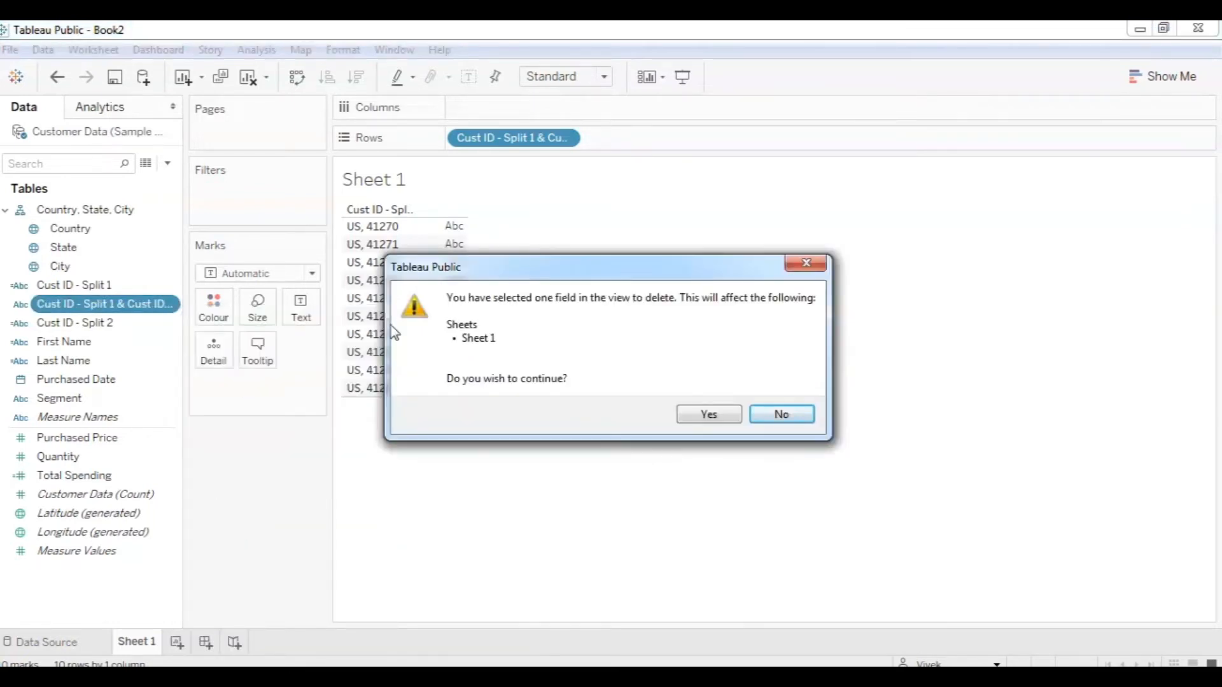
{"action": "left_click", "coordinate": [709, 415]}
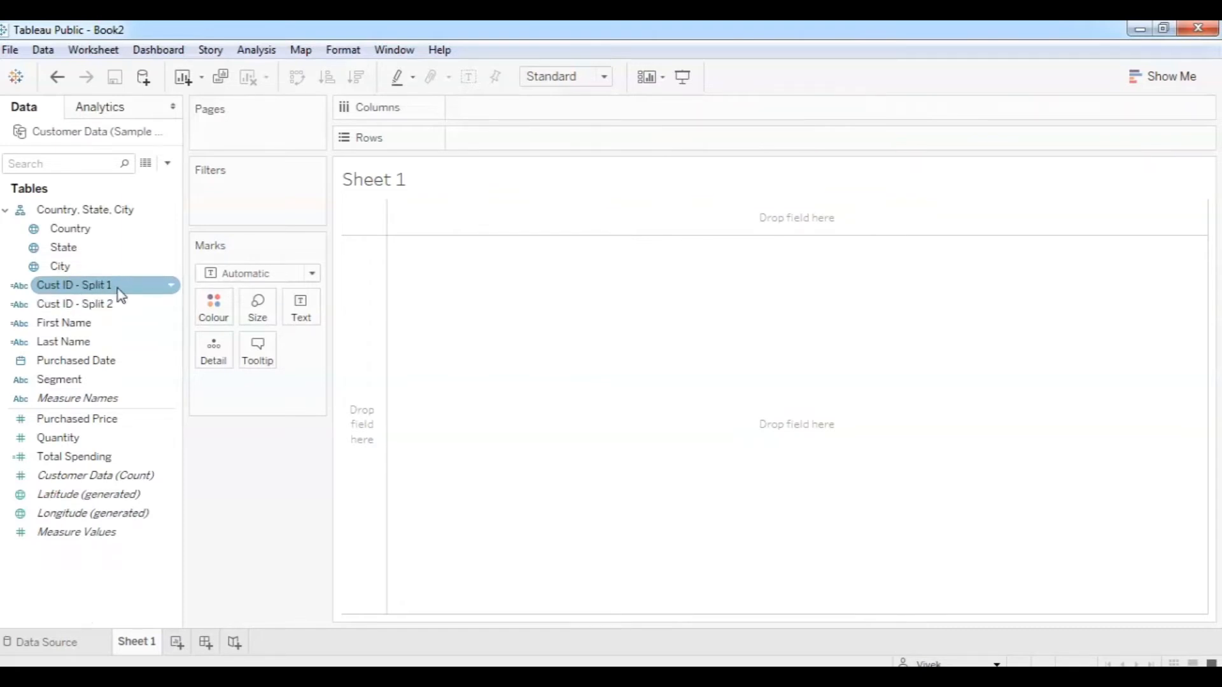
{"action": "left_click", "coordinate": [168, 164]}
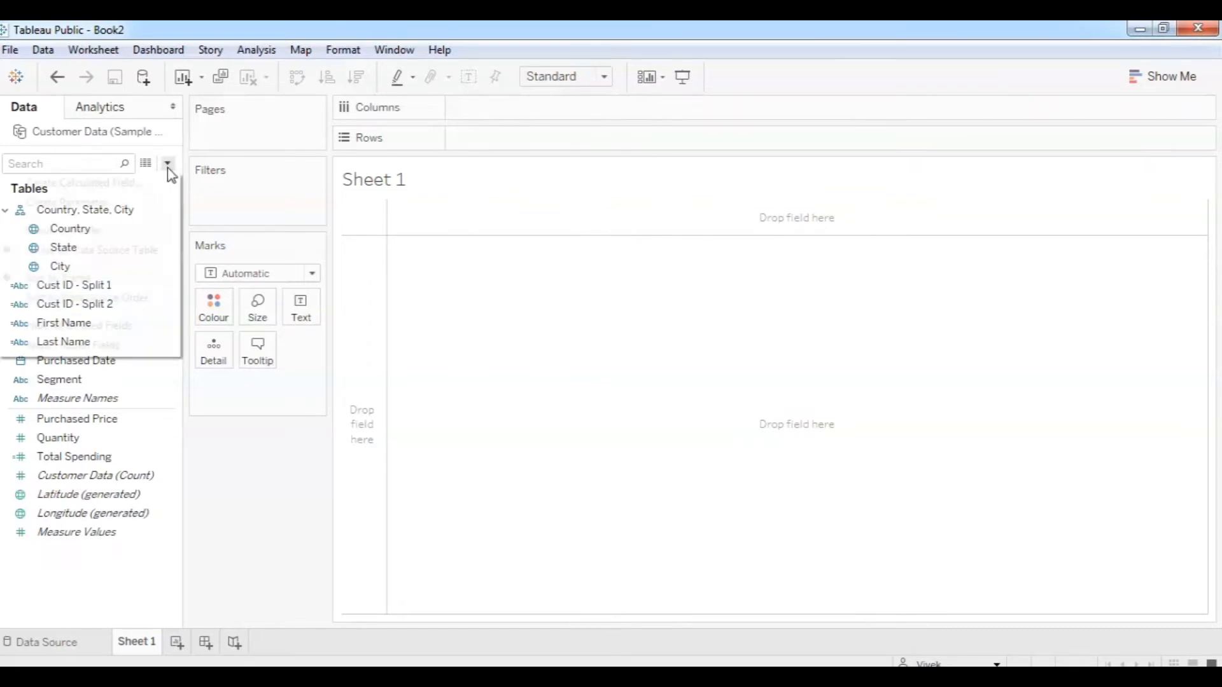
Start a calculated field named Cust ID joining Cust ID - Split 1 + "" + Cust ID - Split 2.
{"action": "left_click", "coordinate": [123, 181]}
{"action": "left_click", "coordinate": [102, 230]}
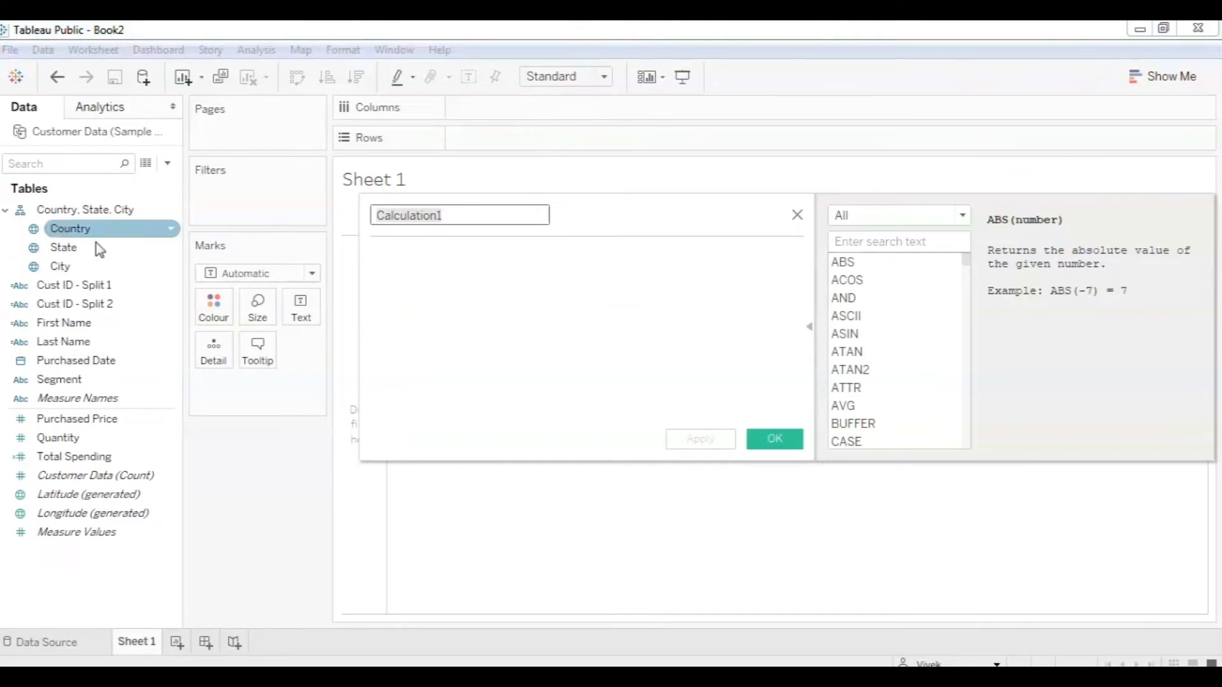
{"action": "type", "text": "C"}
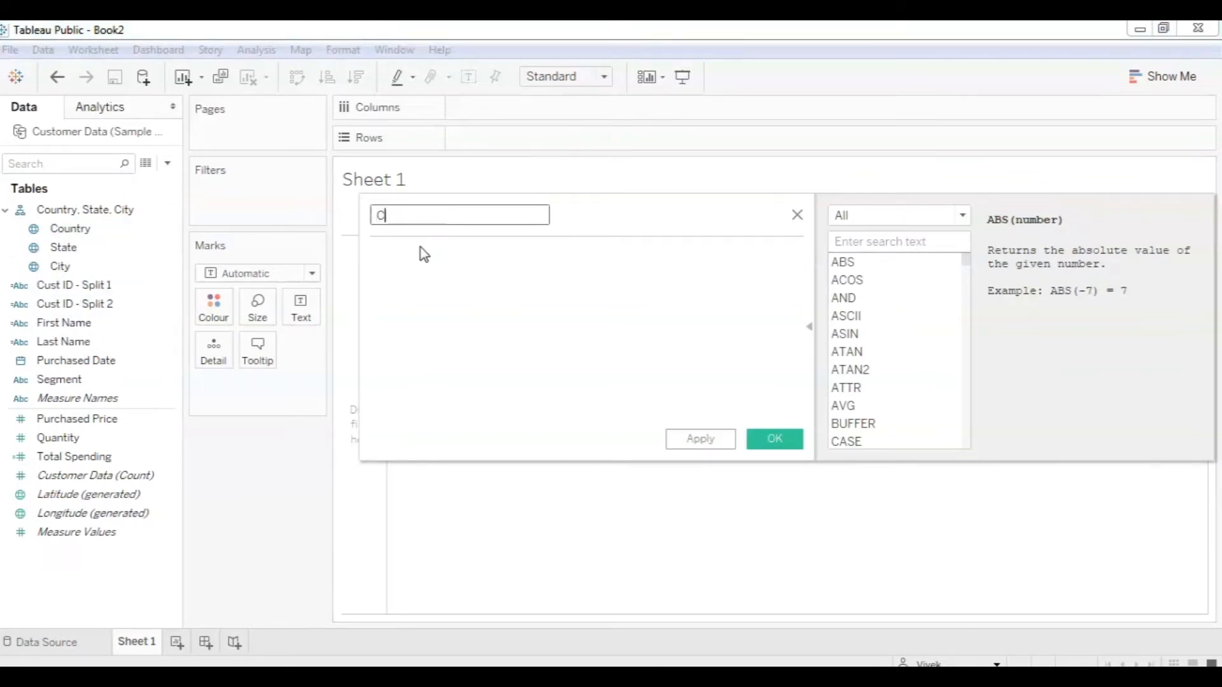
{"action": "type", "text": "ust ID"}
{"action": "left_click", "coordinate": [414, 250]}
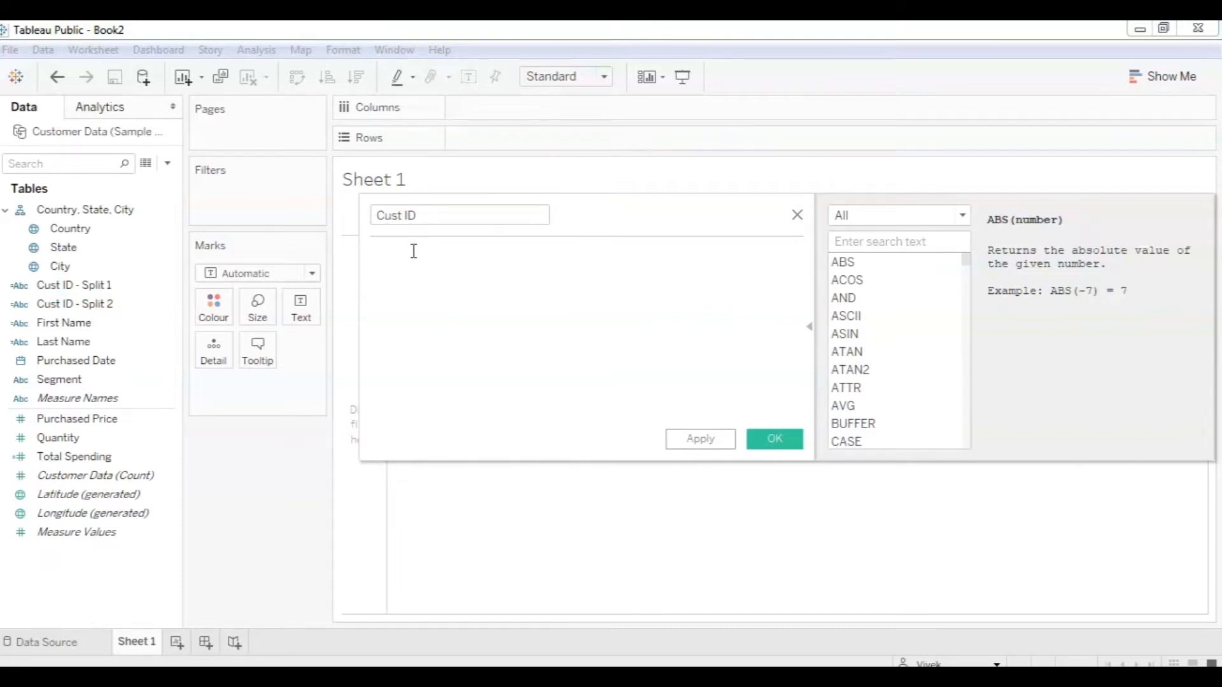
{"action": "left_click_drag", "start_coordinate": [67, 285], "coordinate": [418, 278]}
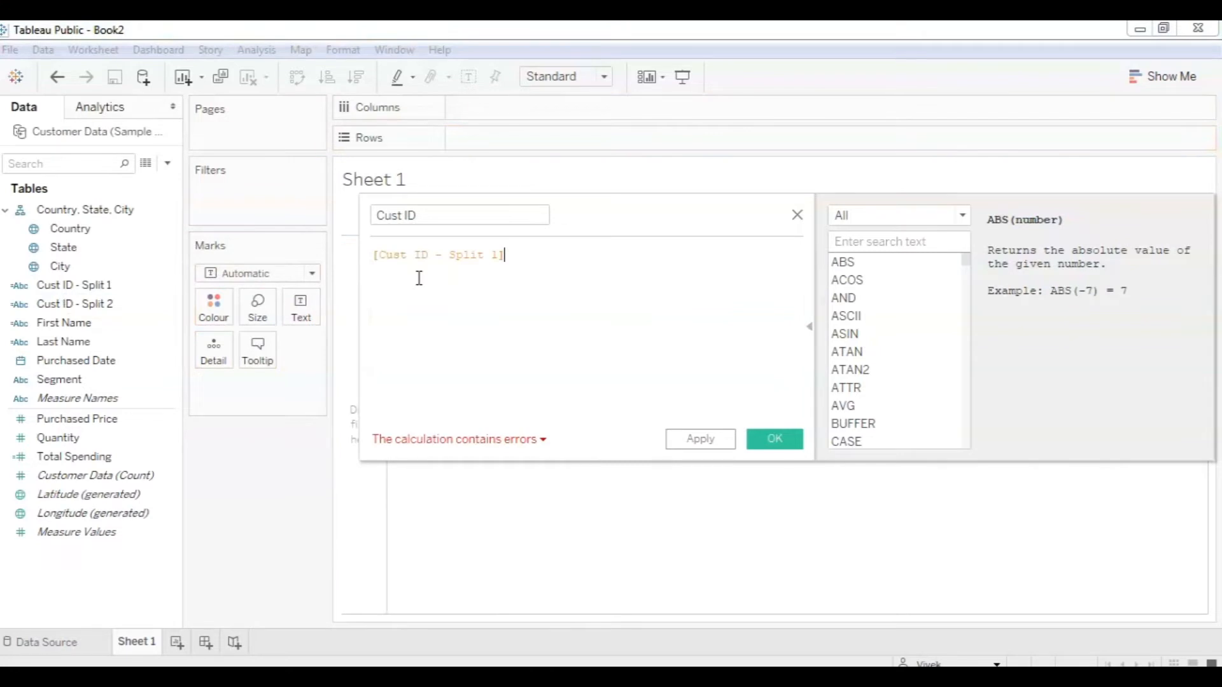
{"action": "left_click_drag", "start_coordinate": [70, 304], "coordinate": [601, 262]}
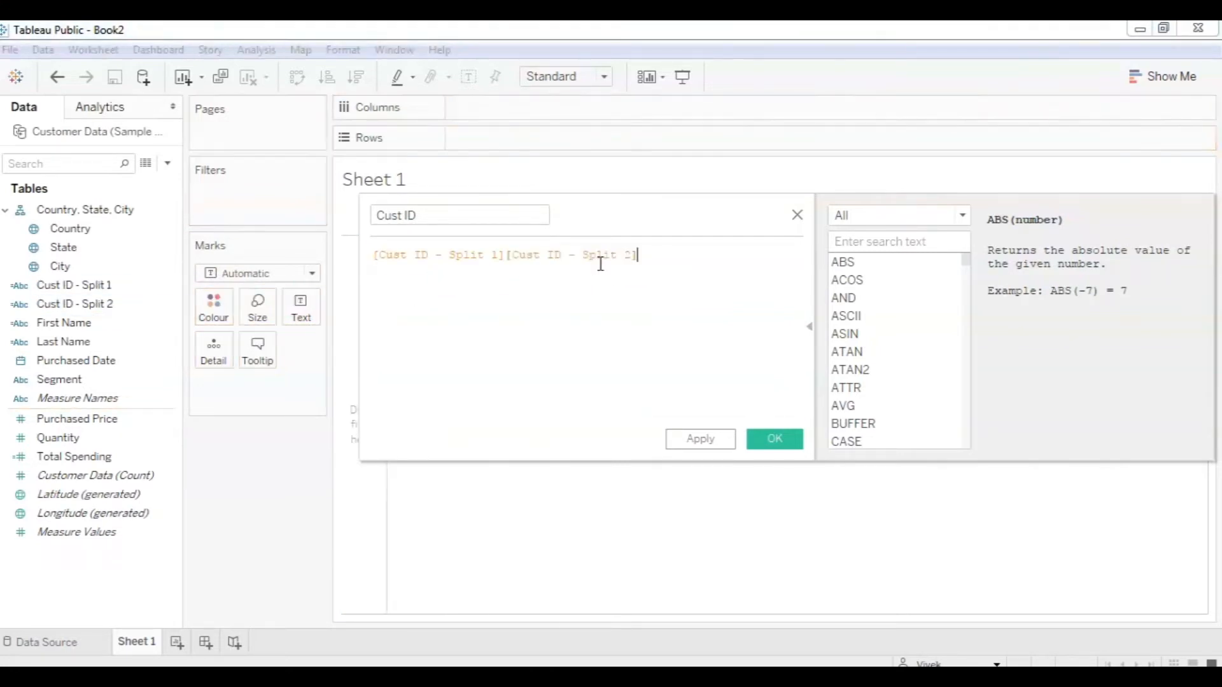
{"action": "left_click", "coordinate": [507, 255]}
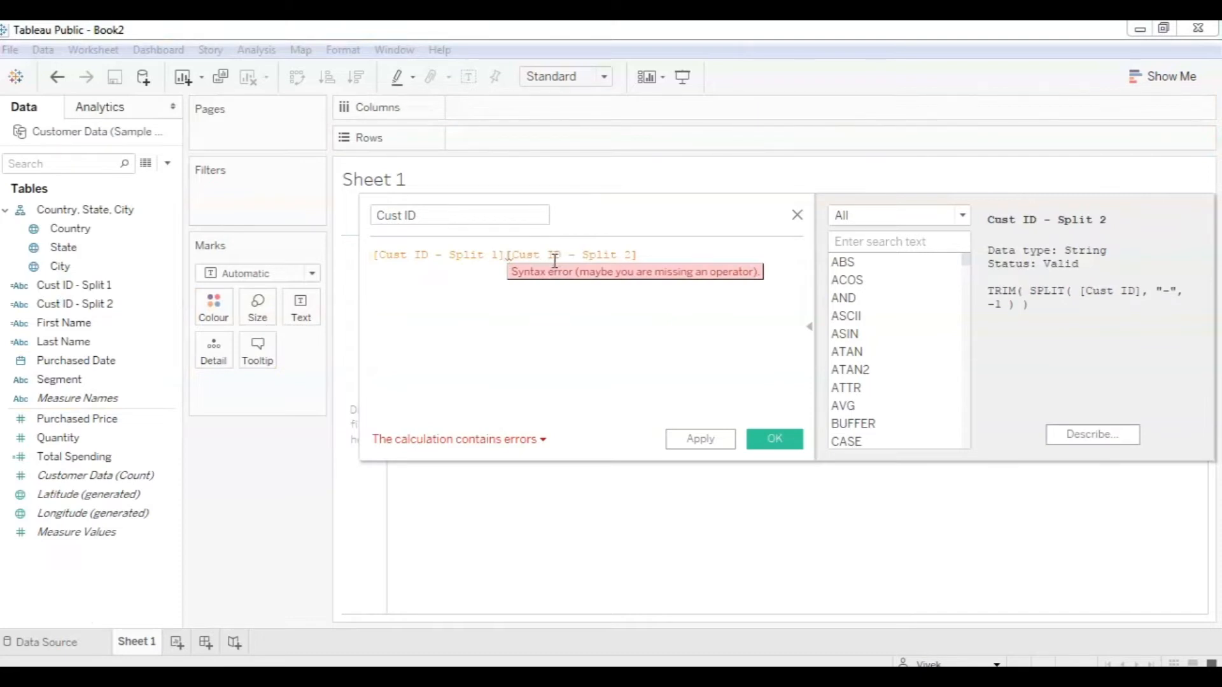
{"action": "type", "text": "+"}
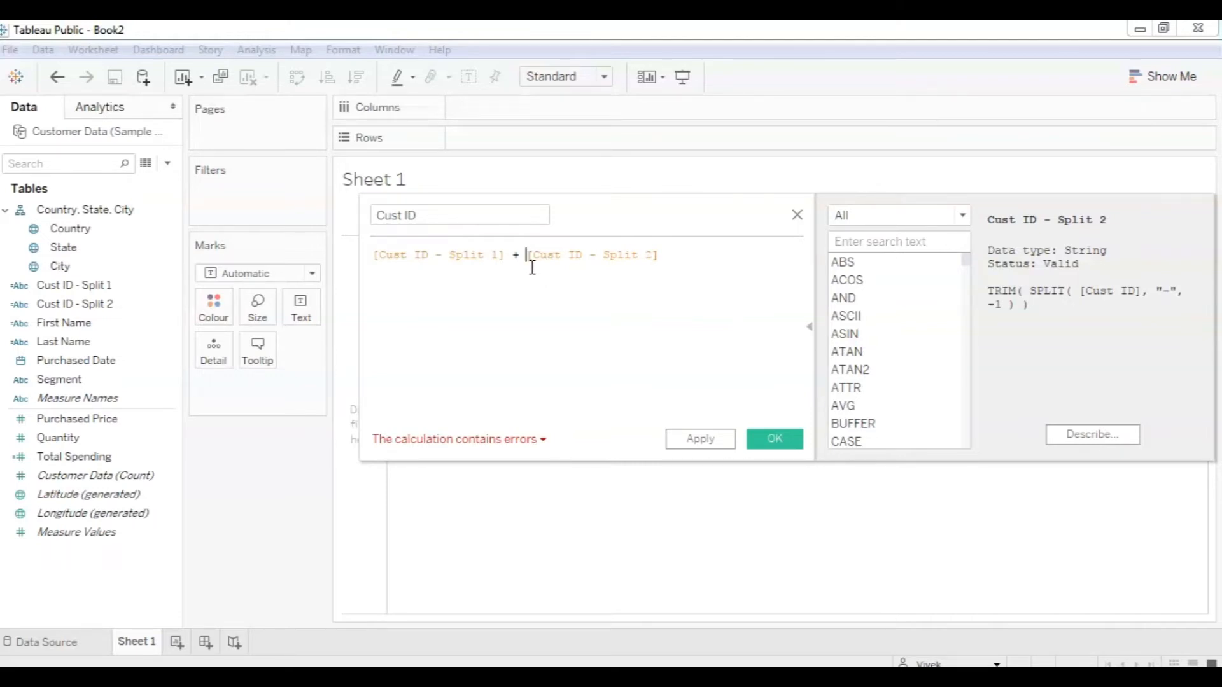
{"action": "type", "text": "\"\""}
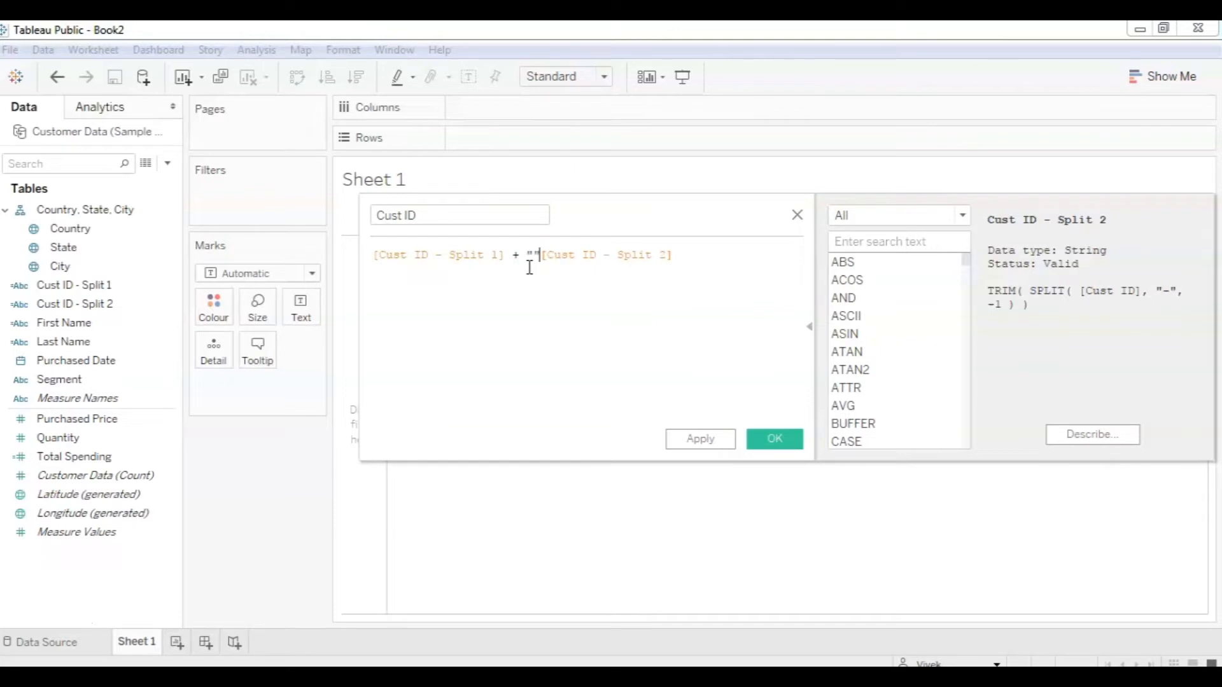
{"action": "type", "text": " +"}
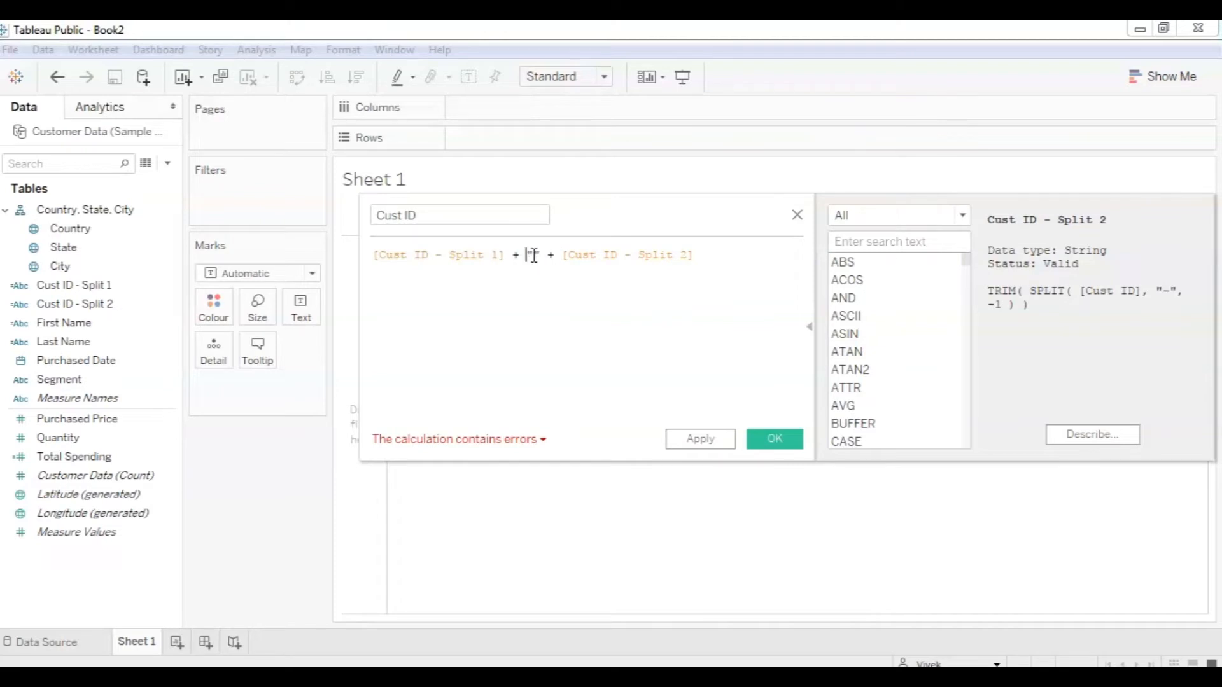
Put a '-' separator between the quotes, fix the mismatched quote, and check the error message.
{"action": "left_click", "coordinate": [541, 258]}
{"action": "type", "text": "-"}
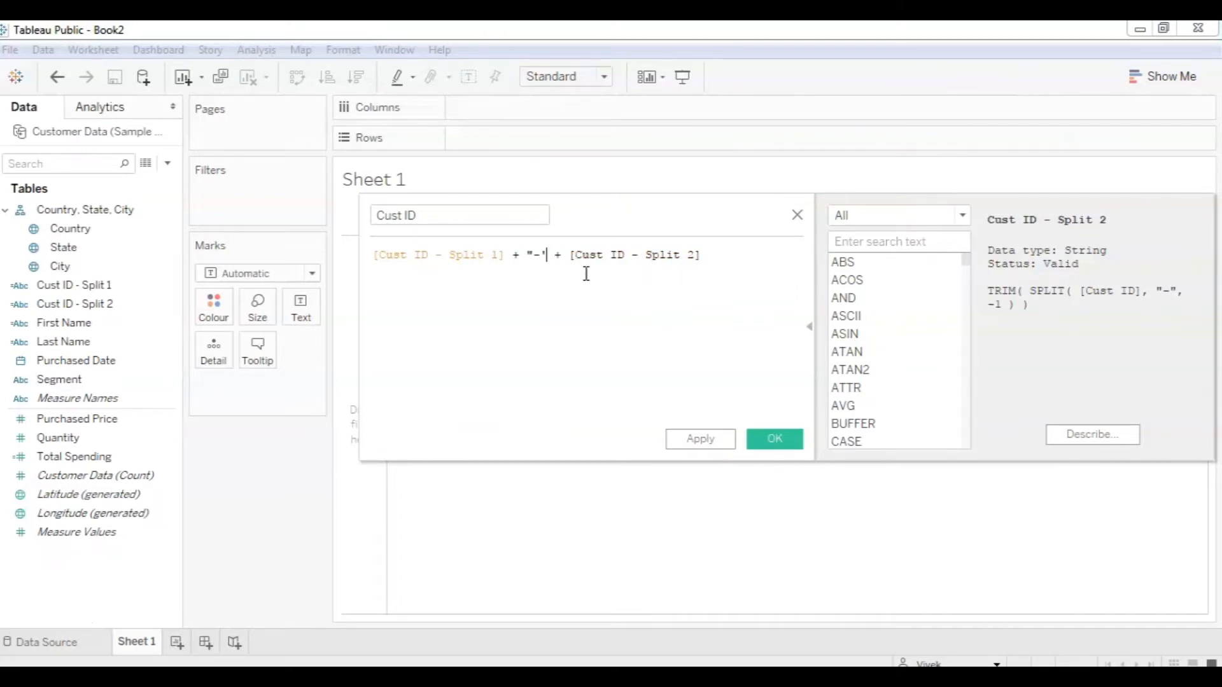
{"action": "key", "text": "Left"}
{"action": "key", "text": "Left"}
{"action": "key", "text": "BackSpace"}
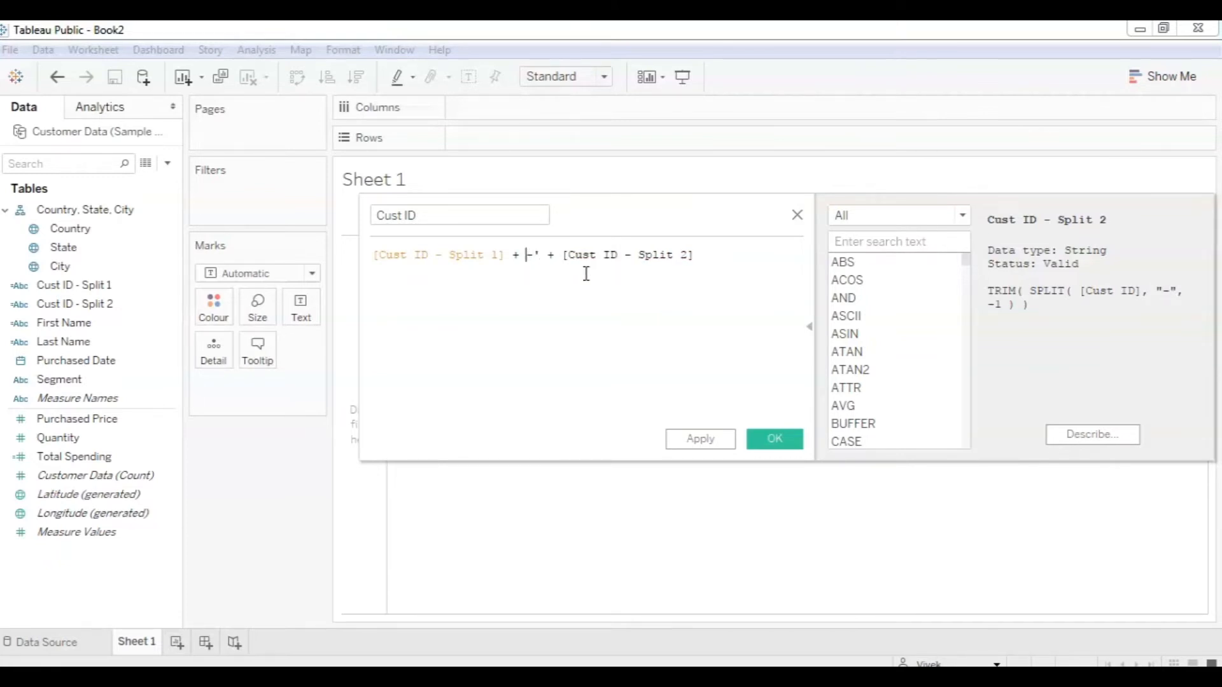
{"action": "type", "text": "'"}
{"action": "left_click", "coordinate": [574, 333]}
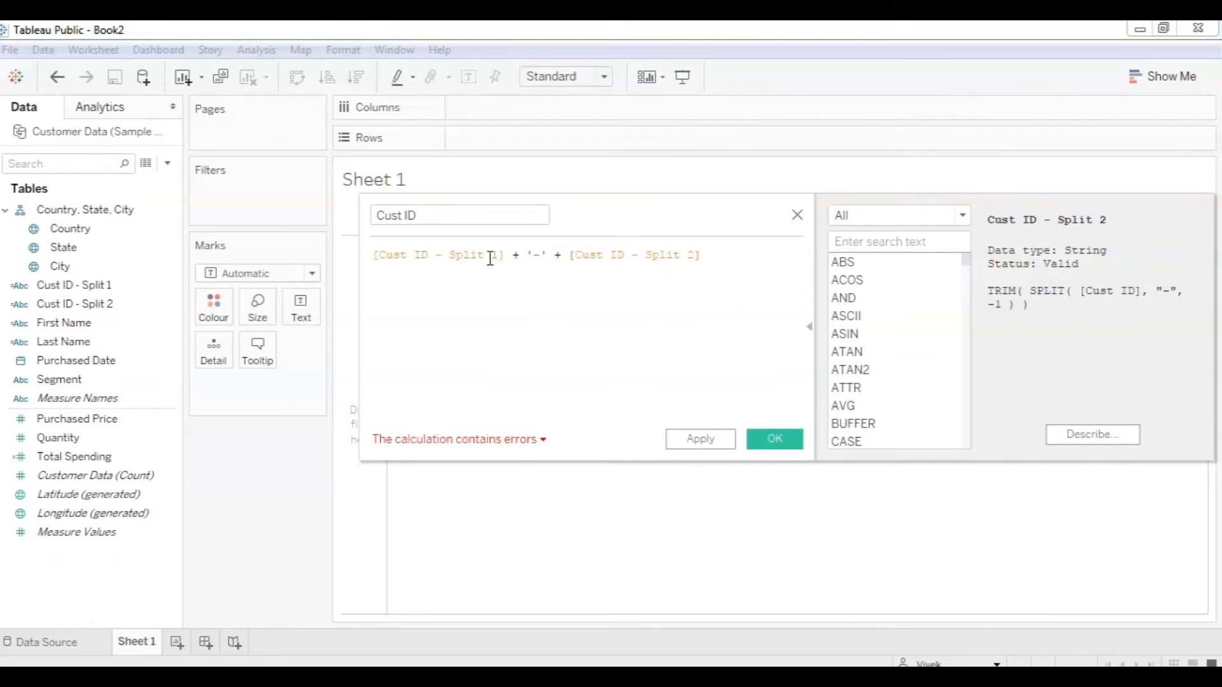
{"action": "left_click", "coordinate": [543, 440]}
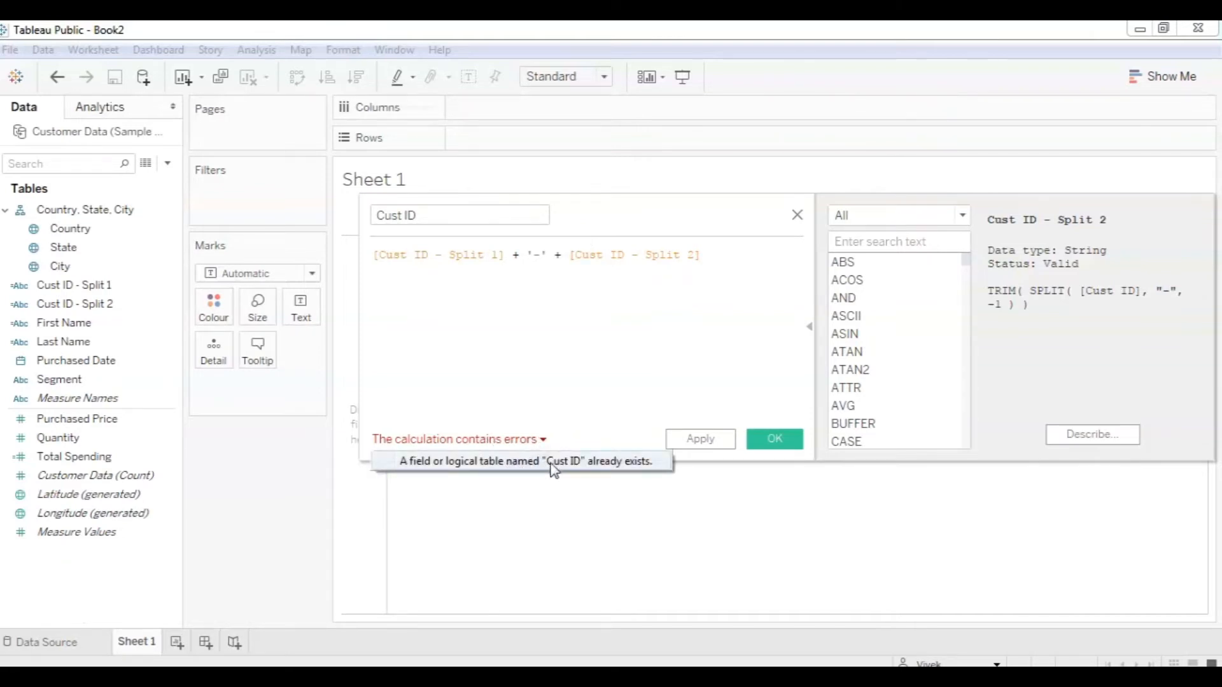
Rename the field to Customer ID, correct the separator quotes, and save it.
{"action": "left_click", "coordinate": [451, 215]}
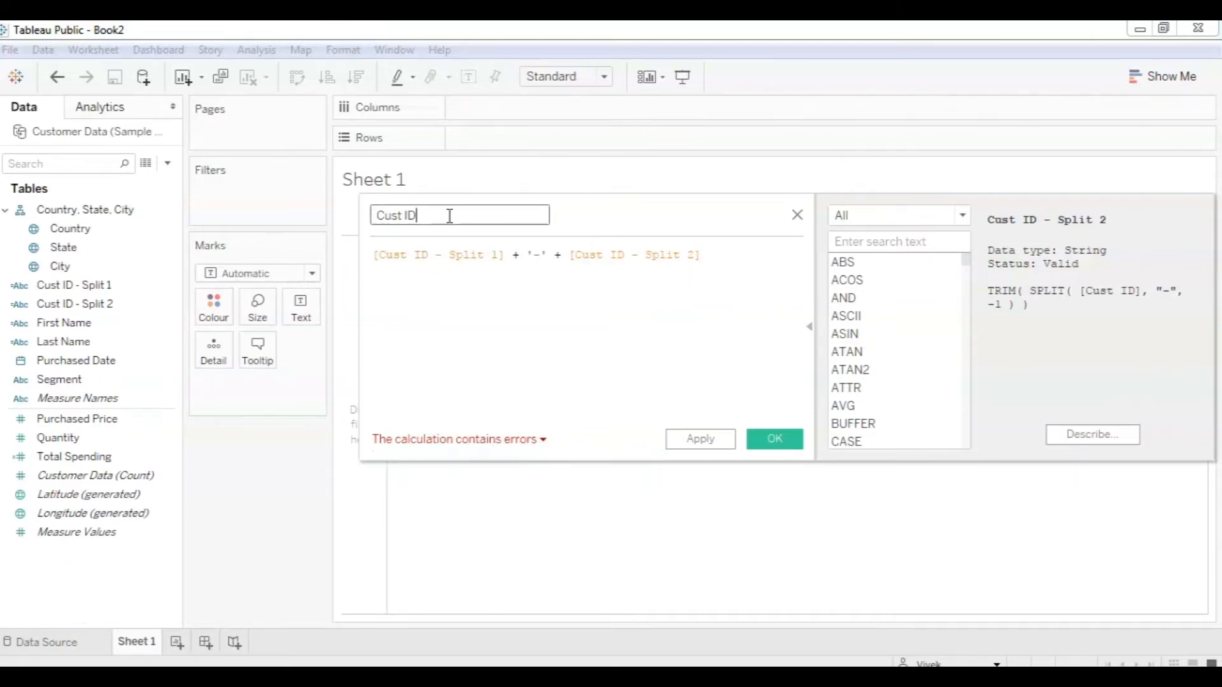
{"action": "key", "text": "Left"}
{"action": "key", "text": "Left"}
{"action": "type", "text": "omer"}
{"action": "left_click", "coordinate": [470, 255]}
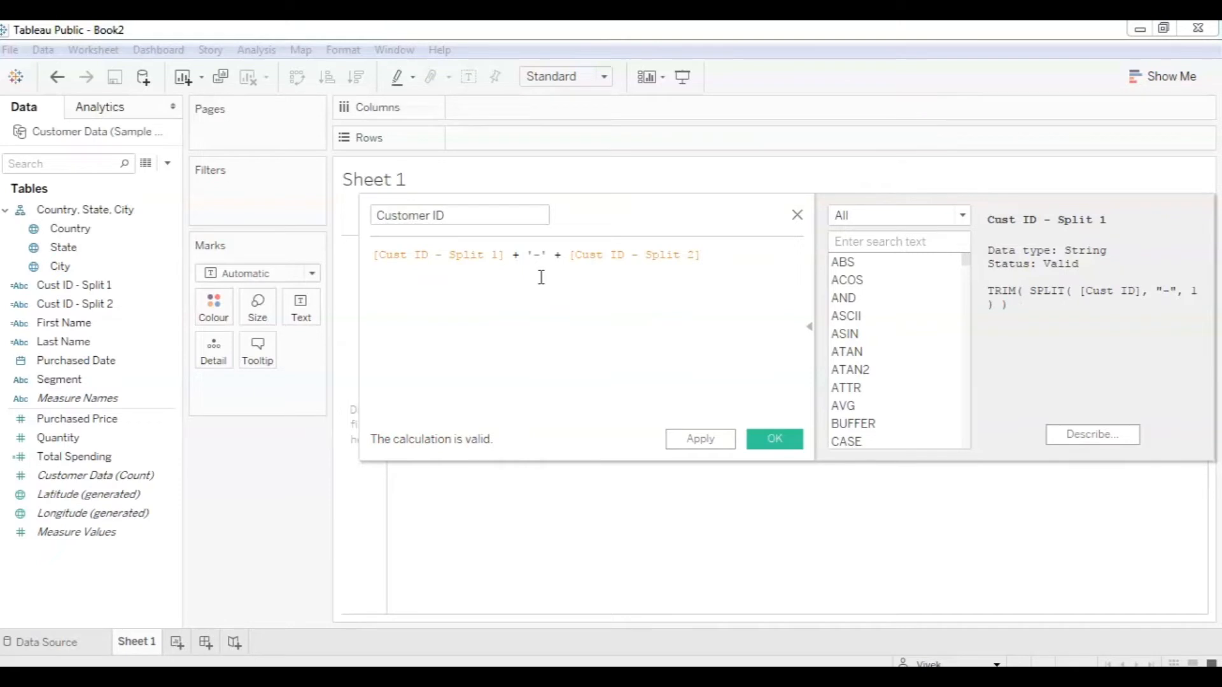
{"action": "left_click", "coordinate": [535, 253]}
{"action": "type", "text": "-"}
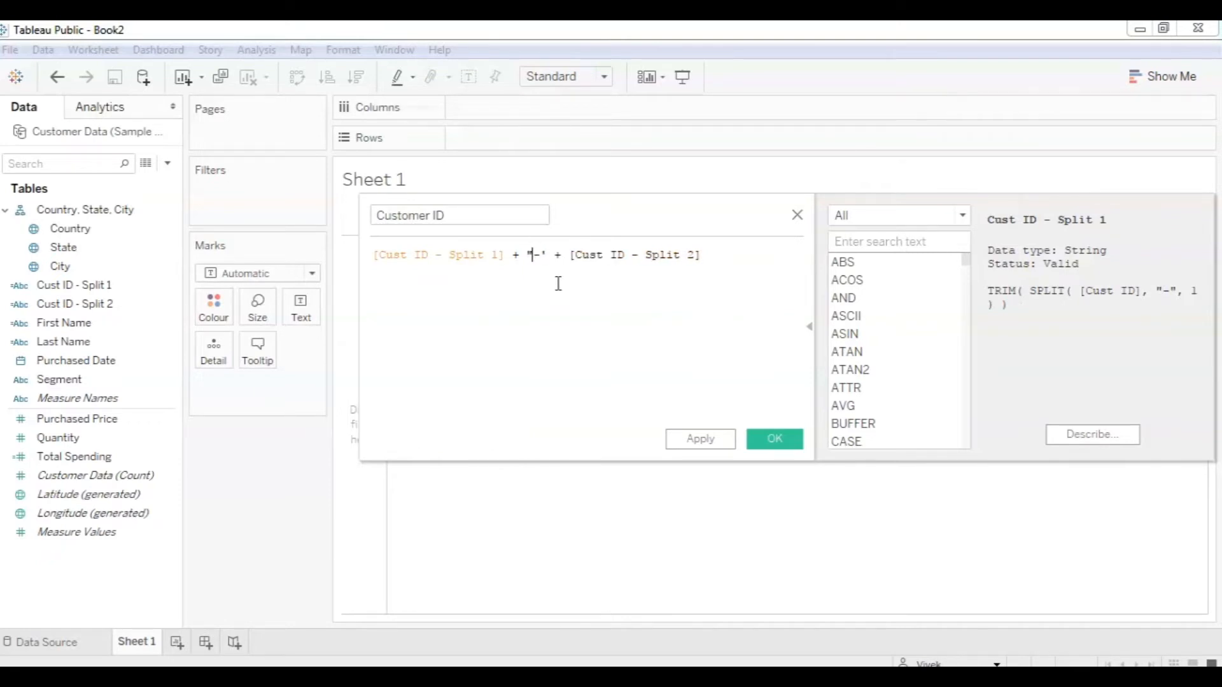
{"action": "type", "text": "\""}
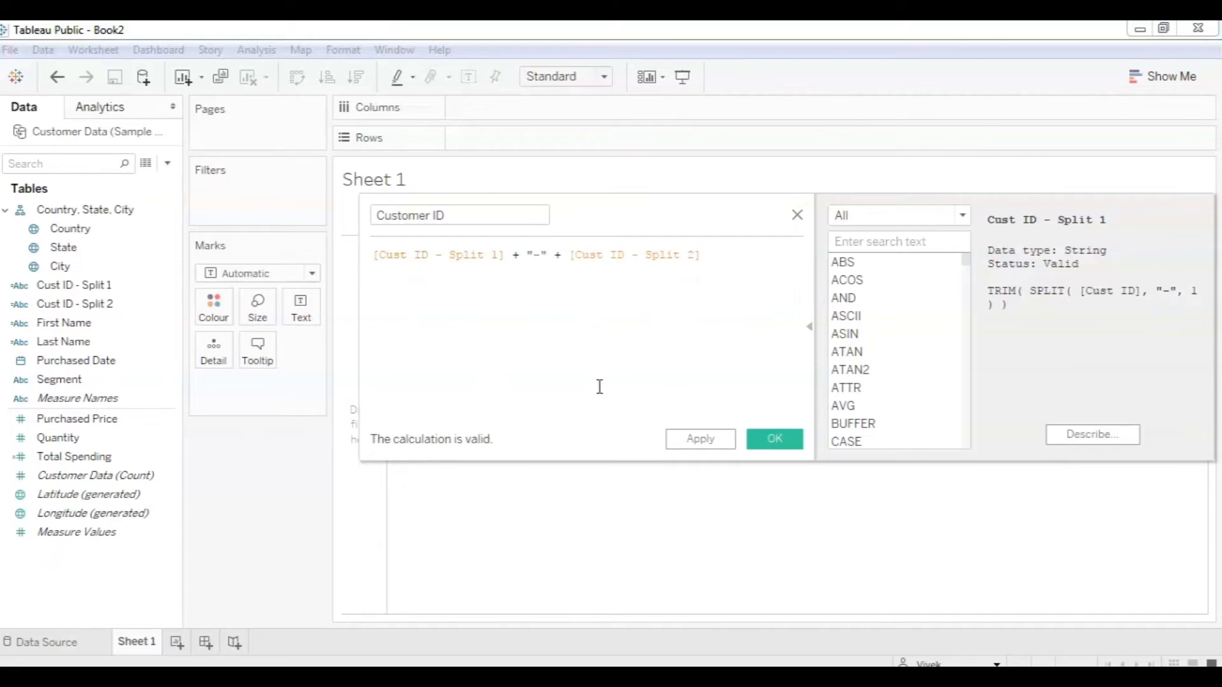
{"action": "left_click", "coordinate": [765, 442]}
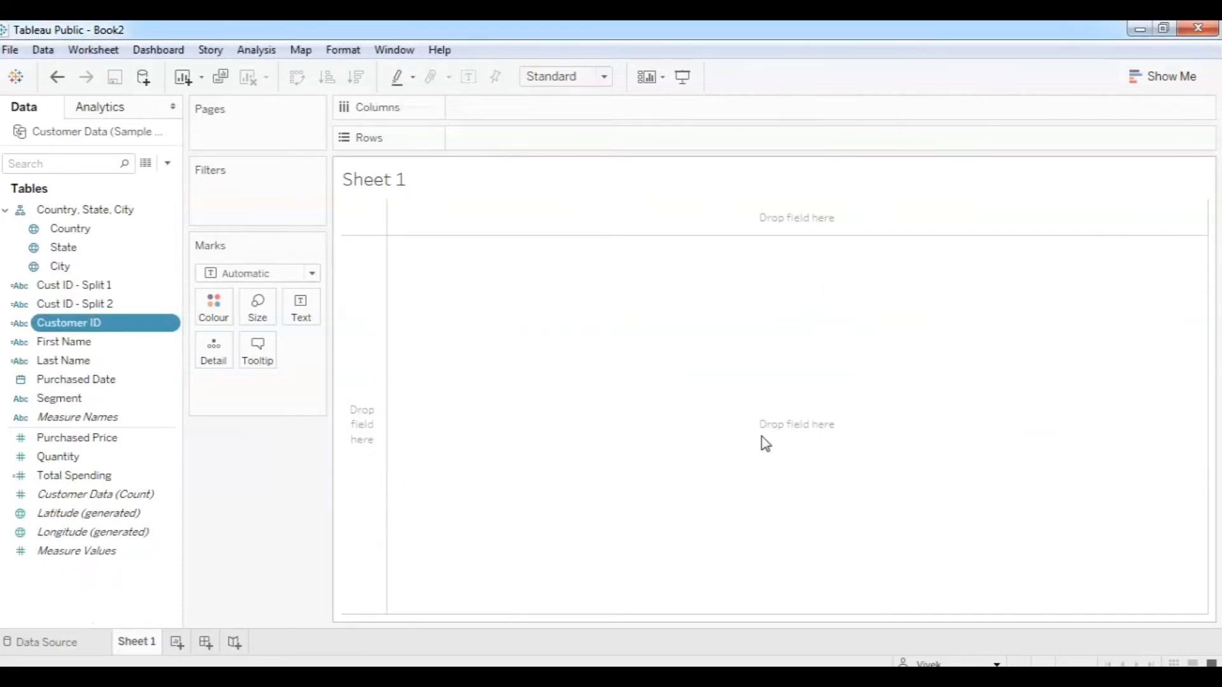
Edit Customer ID to use a spaced dash (US - 41270), then remove it from Rows.
{"action": "left_click_drag", "start_coordinate": [83, 328], "coordinate": [445, 278]}
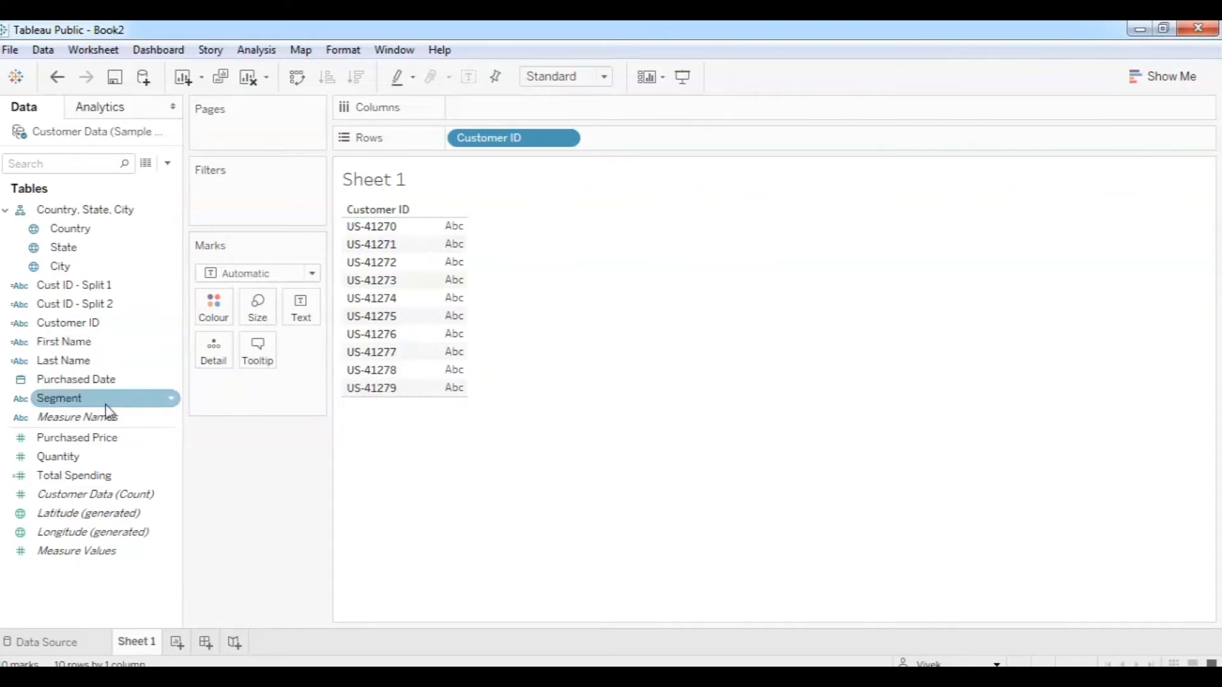
{"action": "right_click", "coordinate": [72, 326]}
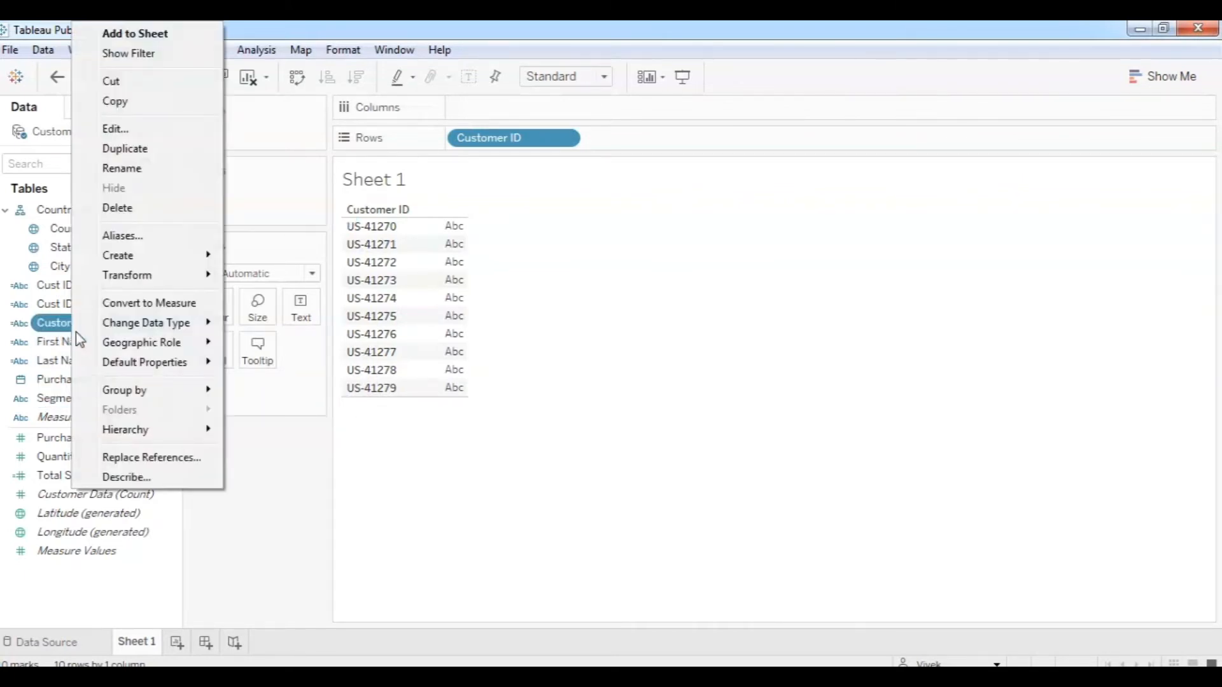
{"action": "left_click", "coordinate": [131, 129]}
{"action": "left_click", "coordinate": [536, 258]}
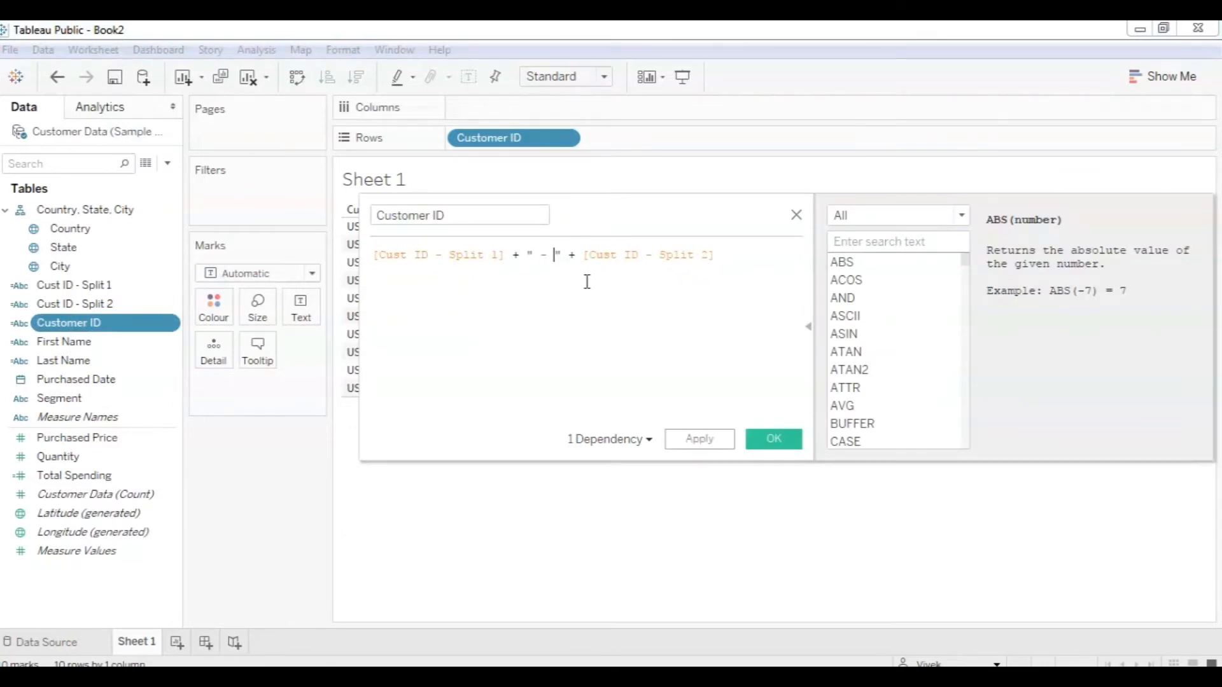
{"action": "left_click", "coordinate": [699, 440]}
{"action": "left_click", "coordinate": [773, 439]}
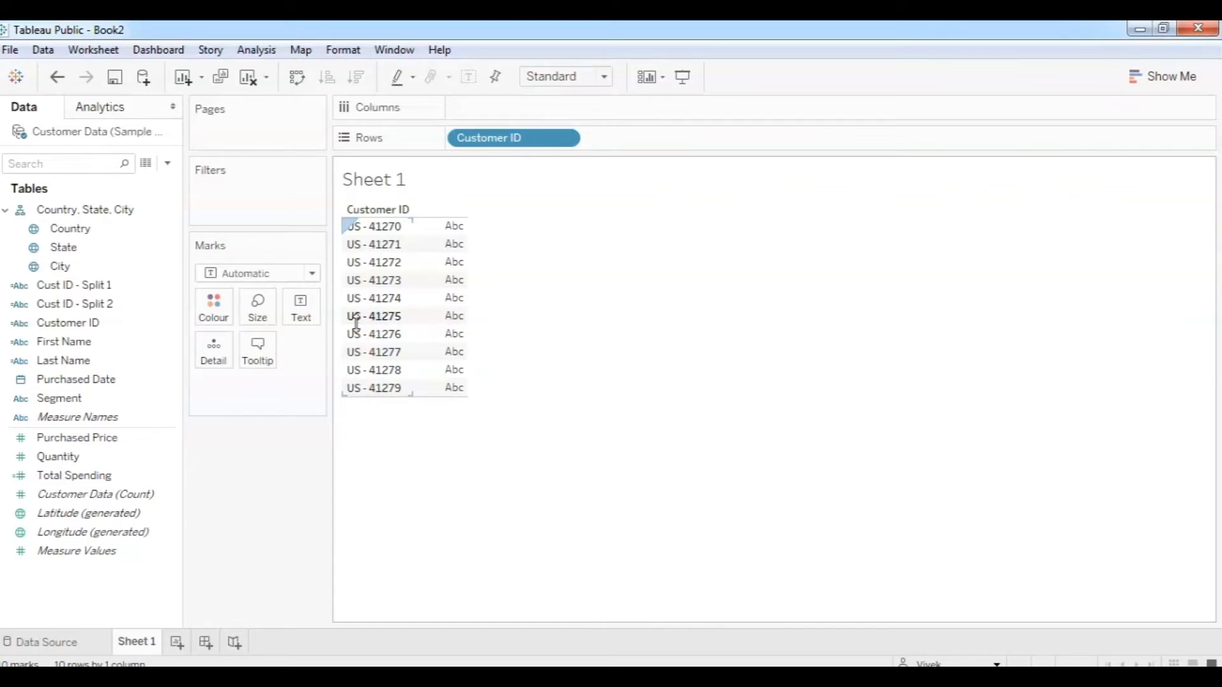
{"action": "left_click_drag", "start_coordinate": [484, 137], "coordinate": [296, 498]}
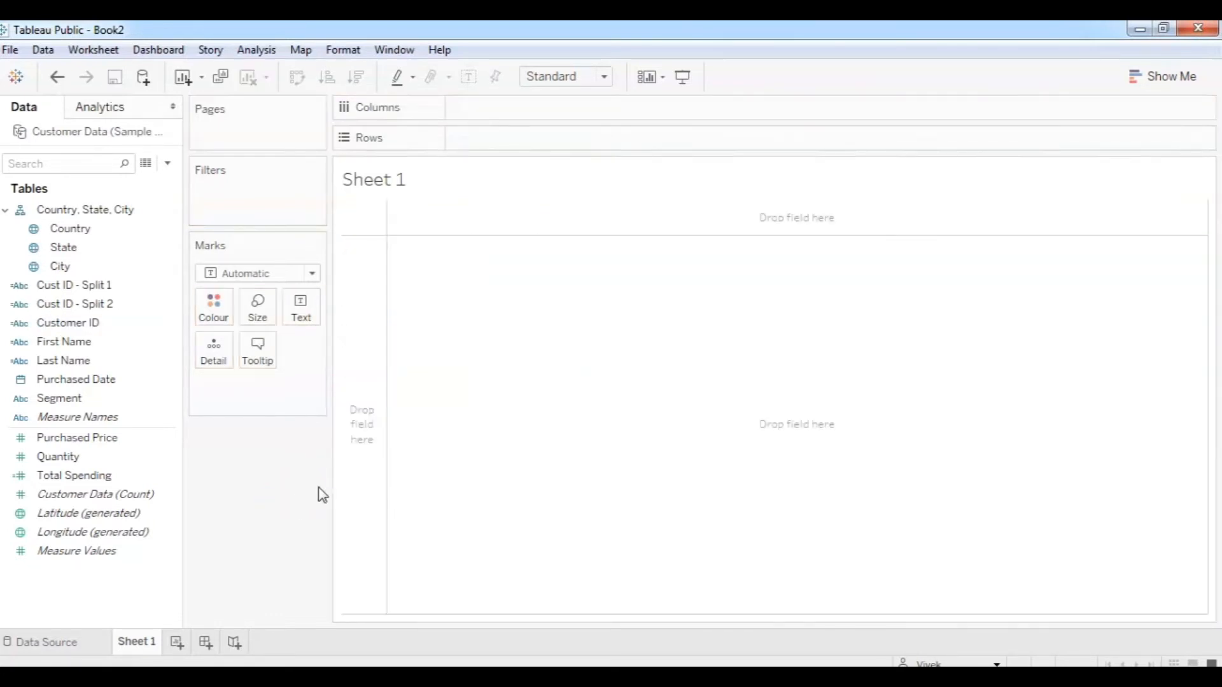
Review the Customer Data rows in View Data, including the new Customer ID column.
{"action": "left_click", "coordinate": [167, 163]}
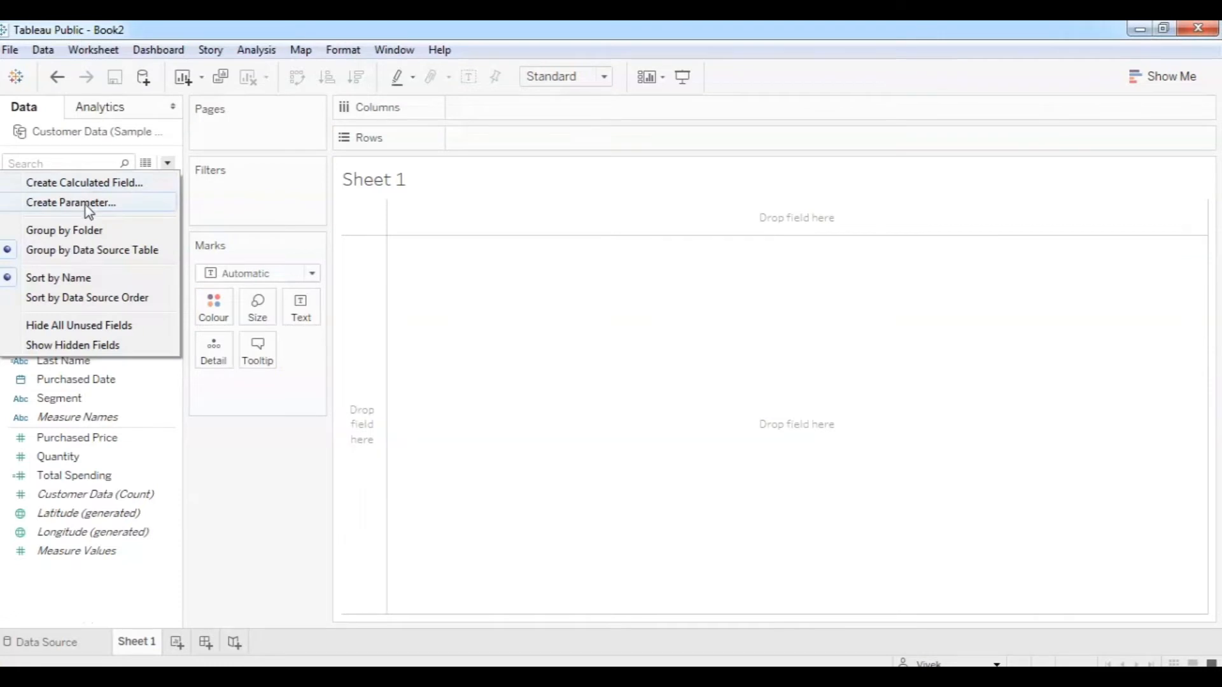
{"action": "left_click", "coordinate": [146, 165]}
{"action": "left_click", "coordinate": [147, 168]}
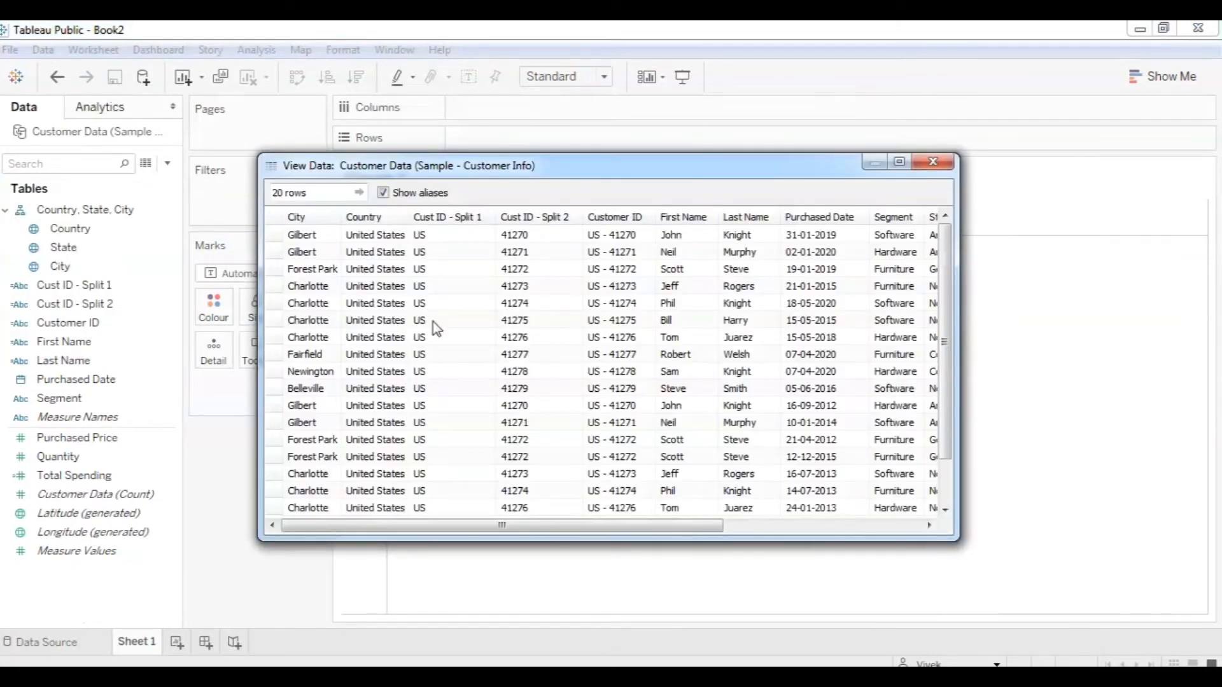
{"action": "left_click_drag", "start_coordinate": [604, 526], "coordinate": [801, 521]}
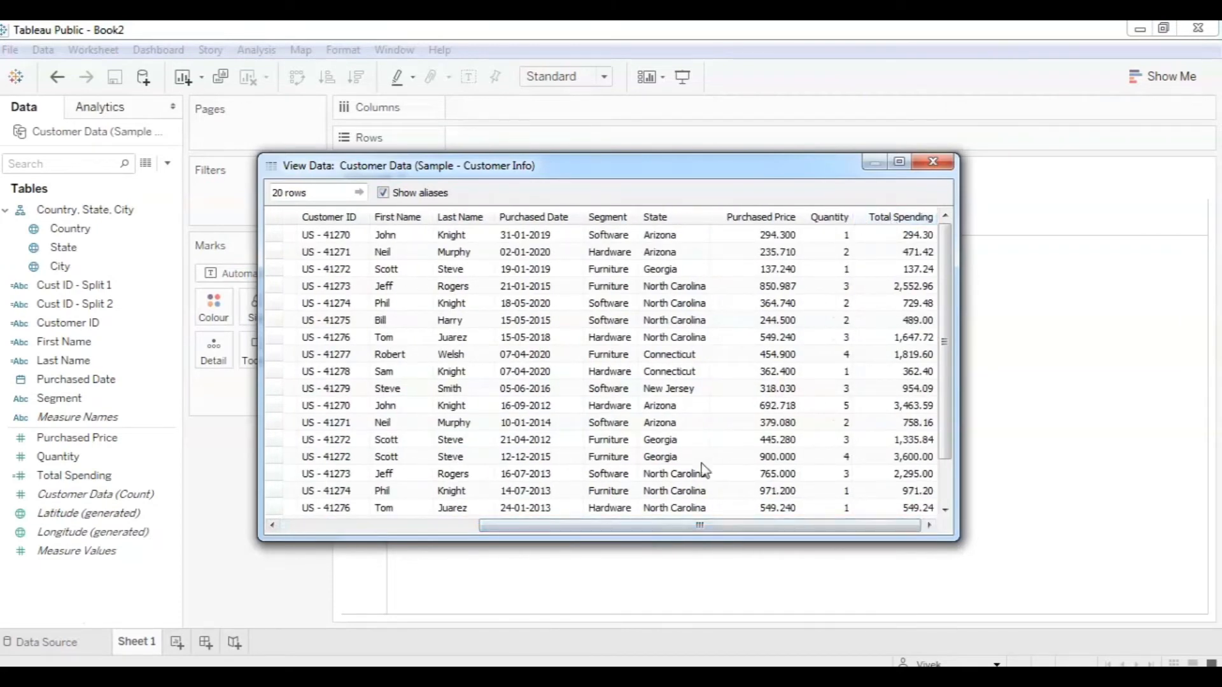
{"action": "left_click_drag", "start_coordinate": [717, 526], "coordinate": [570, 526]}
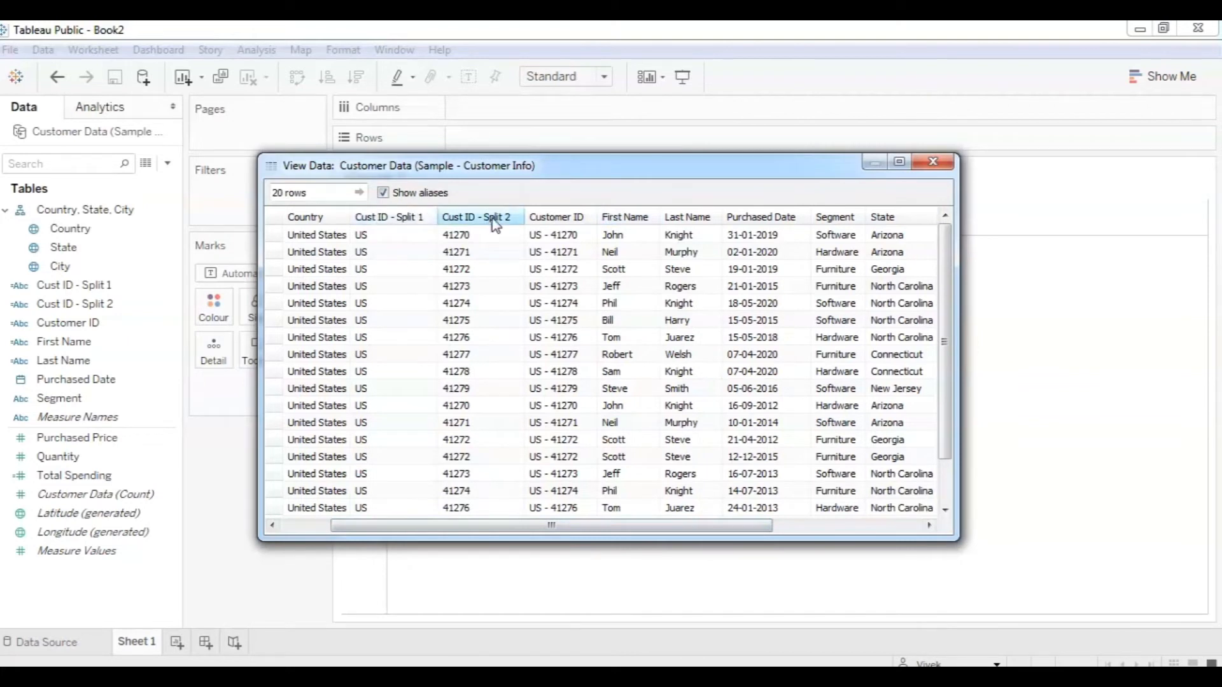
{"action": "left_click", "coordinate": [933, 161]}
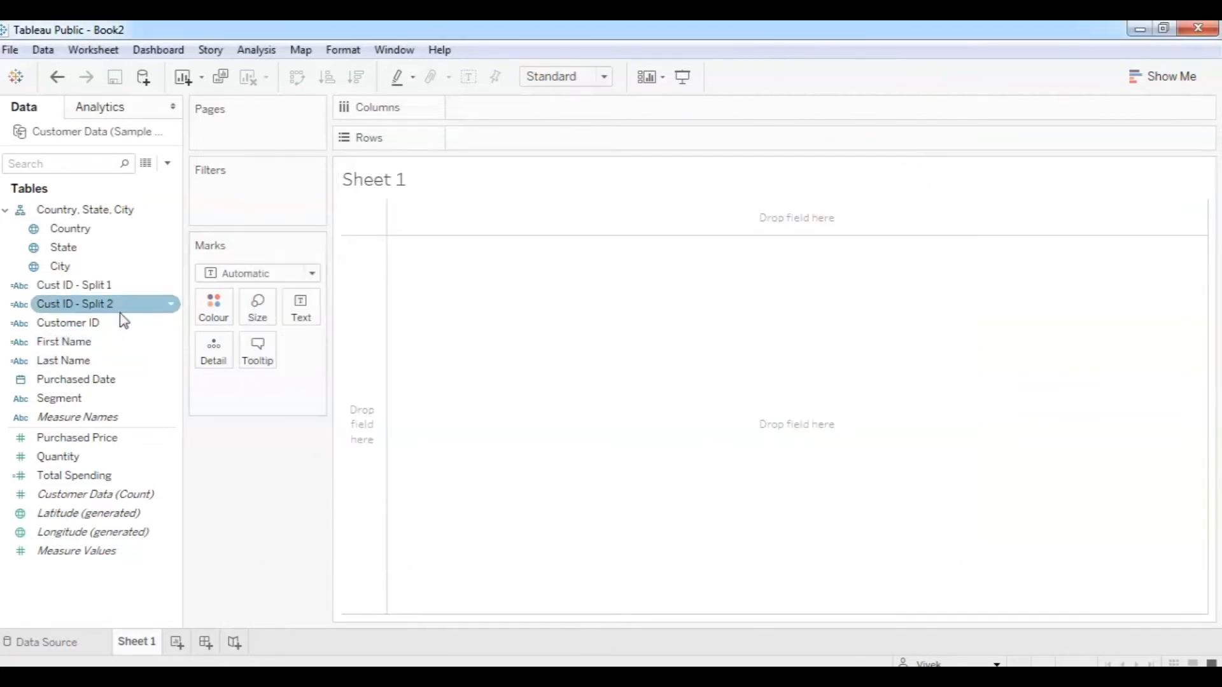
Hide Cust ID - Split 1 and Split 2 instead of deleting them, then recheck View Data.
{"action": "right_click", "coordinate": [93, 289]}
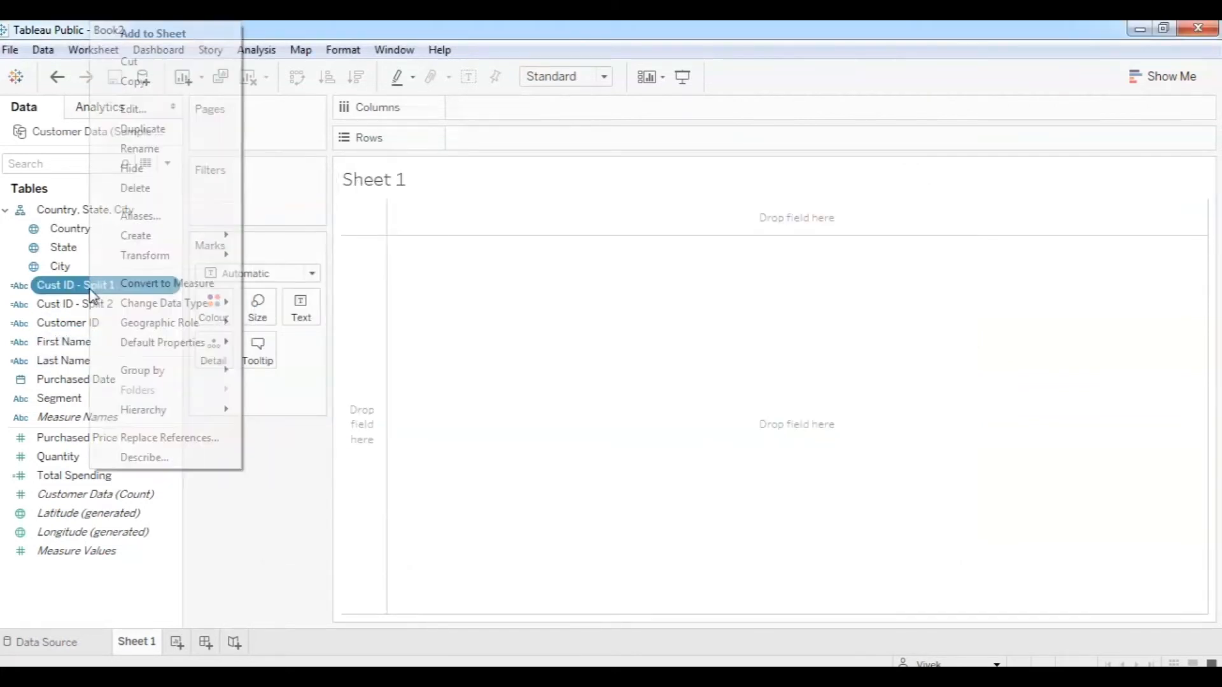
{"action": "left_click", "coordinate": [140, 189]}
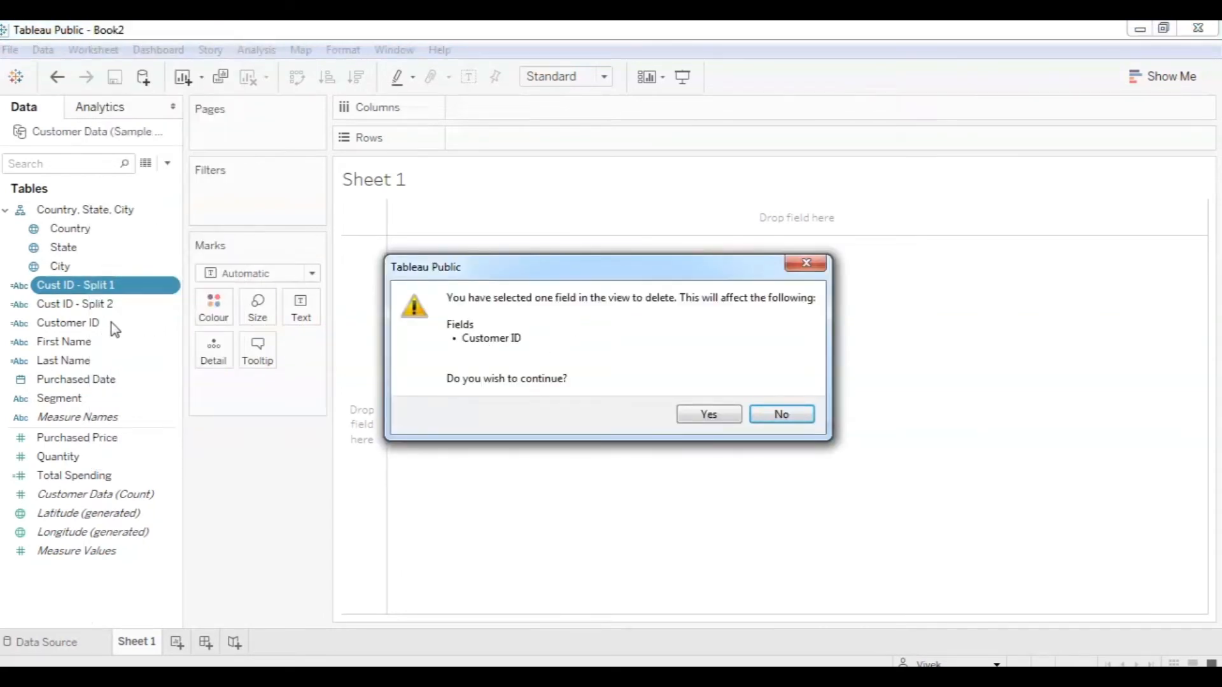
{"action": "left_click", "coordinate": [778, 414]}
{"action": "right_click", "coordinate": [90, 292]}
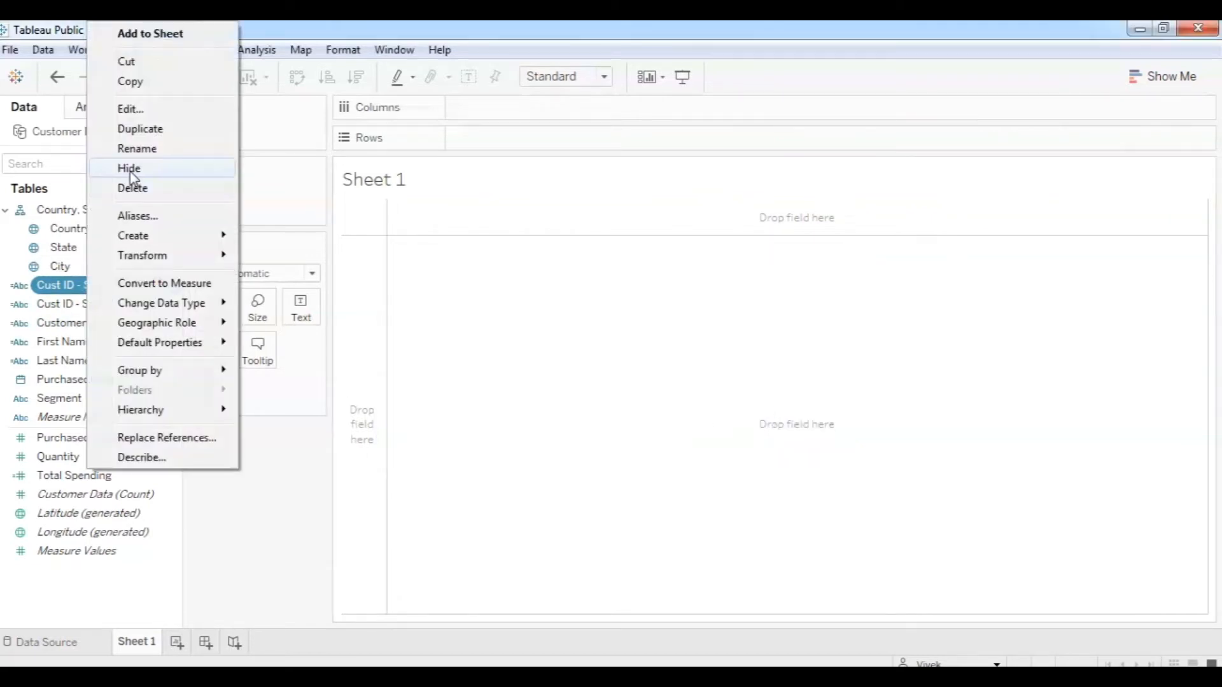
{"action": "left_click", "coordinate": [128, 167]}
{"action": "right_click", "coordinate": [99, 283]}
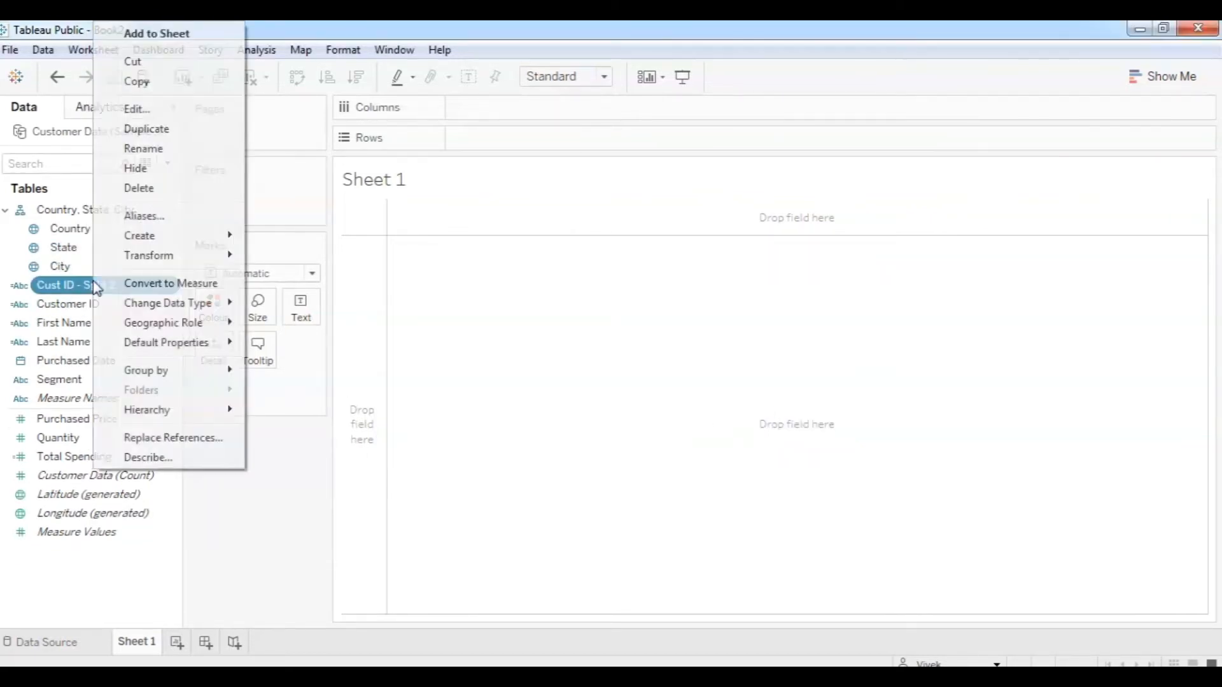
{"action": "left_click", "coordinate": [152, 168]}
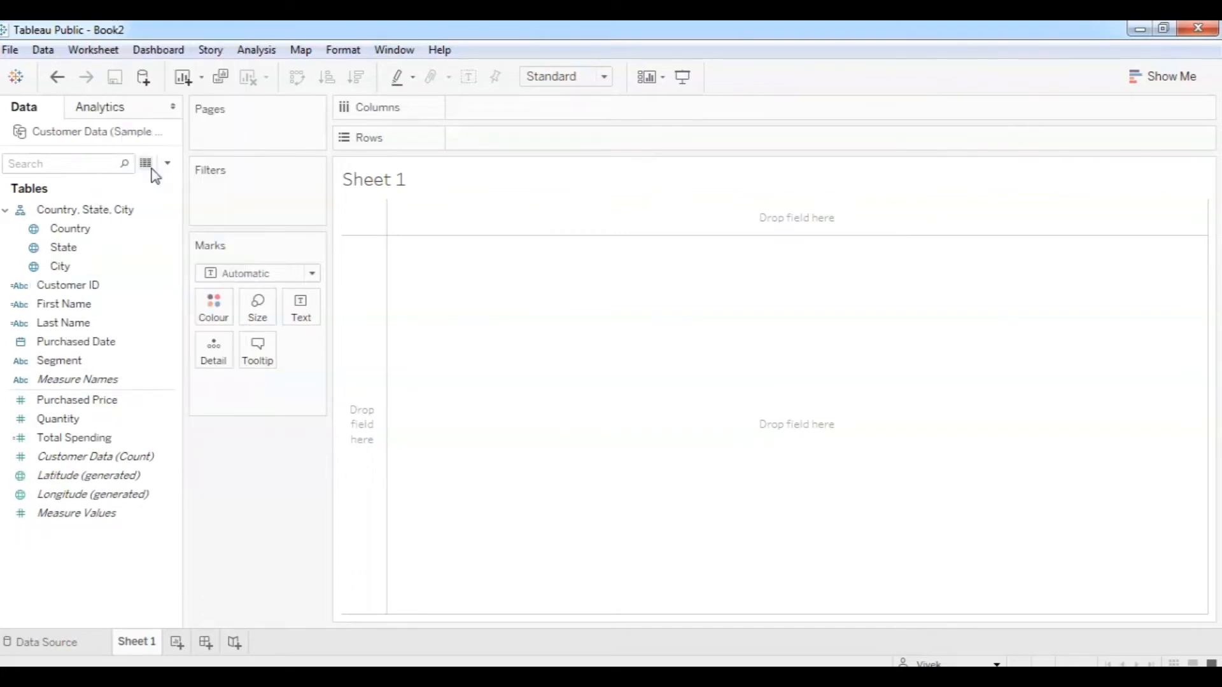
{"action": "left_click", "coordinate": [147, 166]}
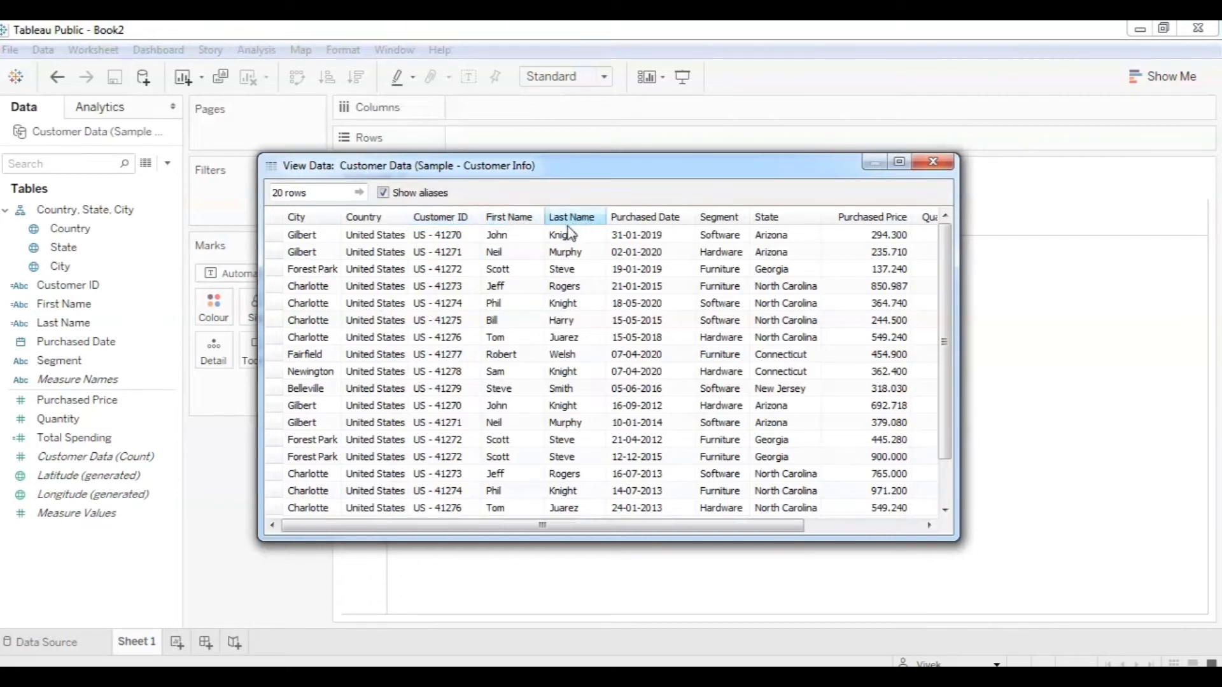
{"action": "left_click_drag", "start_coordinate": [719, 526], "coordinate": [677, 537]}
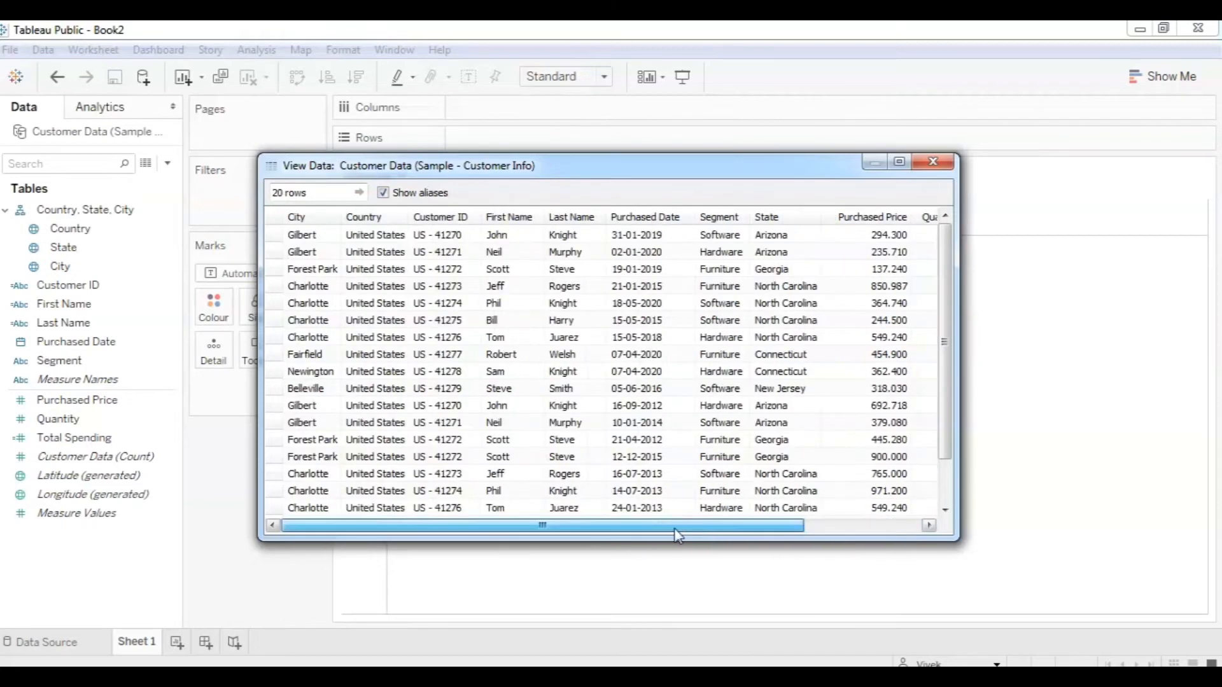
{"action": "left_click", "coordinate": [934, 163]}
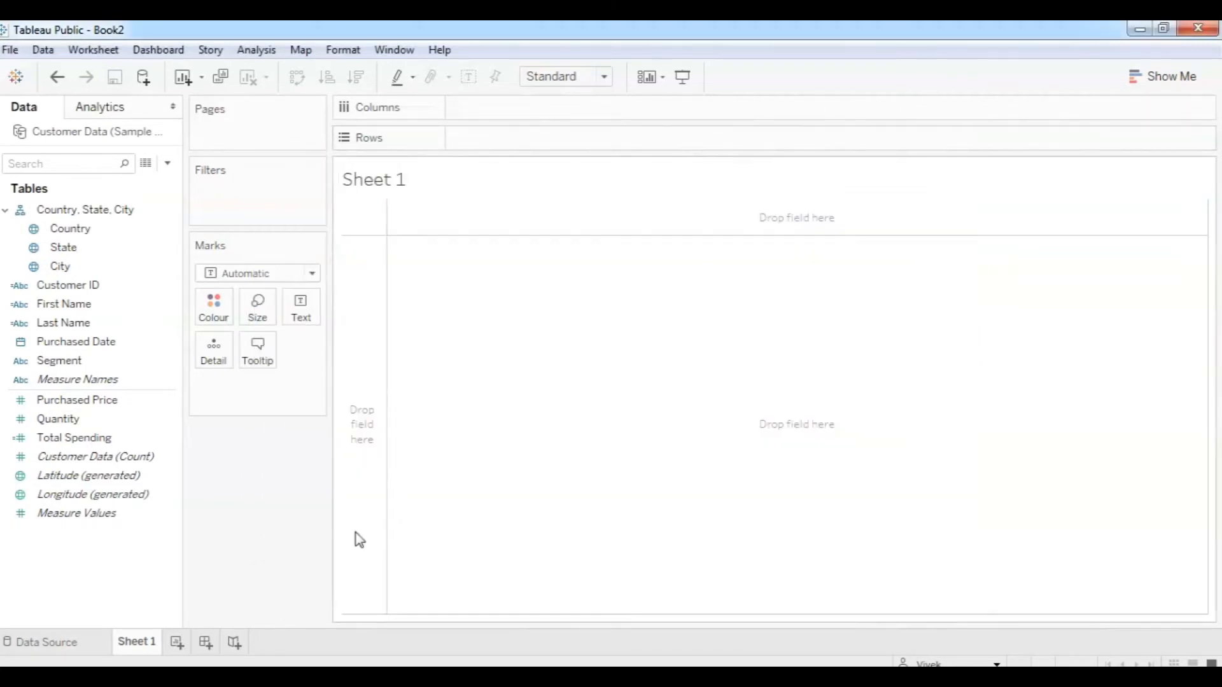
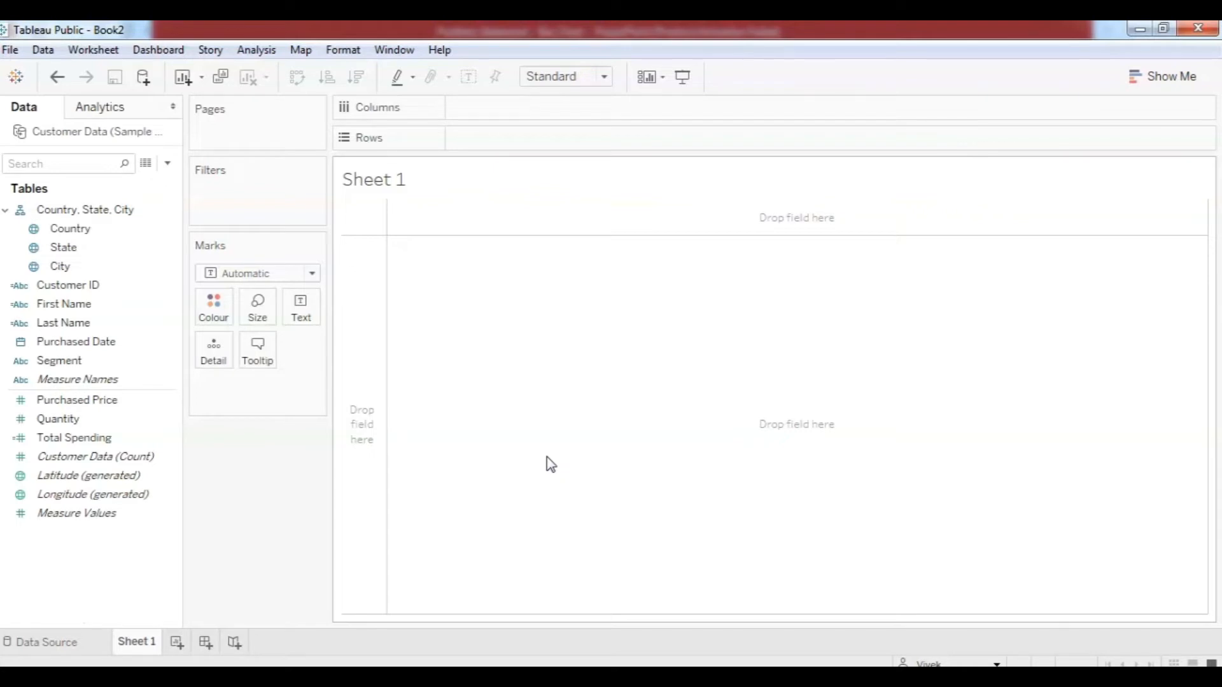
Select the Last Name, State, City and Country fields, then collapse the Country, State, City hierarchy.
{"action": "left_click", "coordinate": [82, 325]}
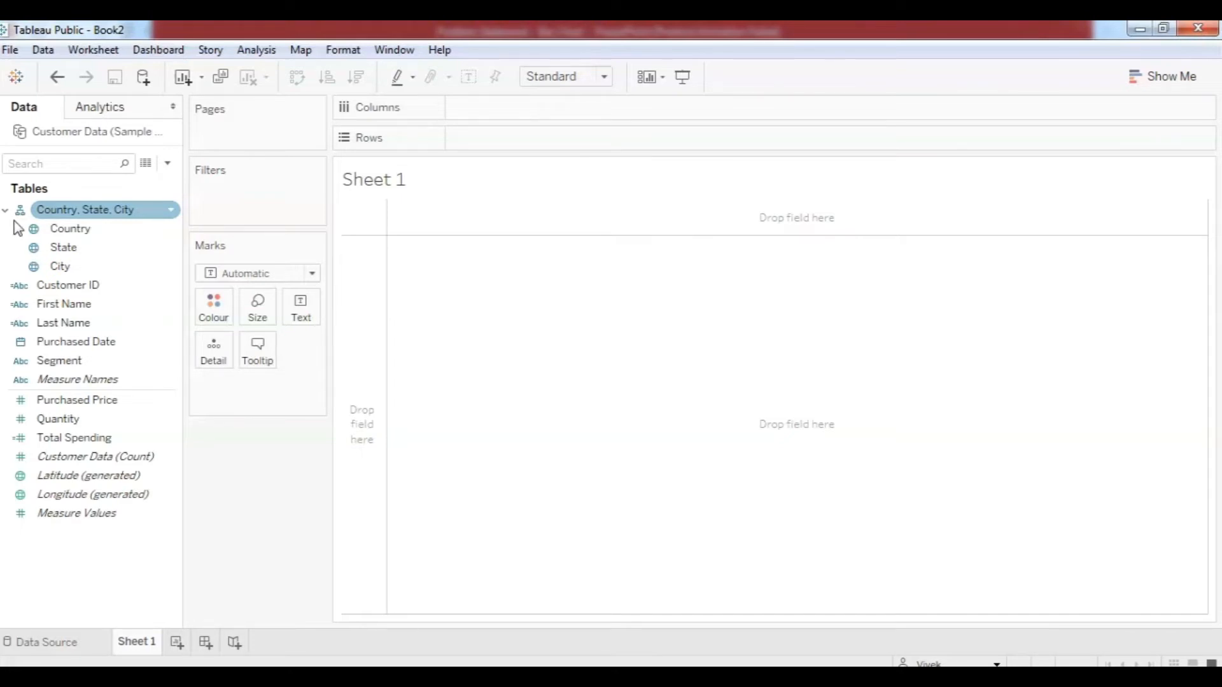
{"action": "left_click", "coordinate": [114, 248]}
{"action": "left_click", "coordinate": [108, 266]}
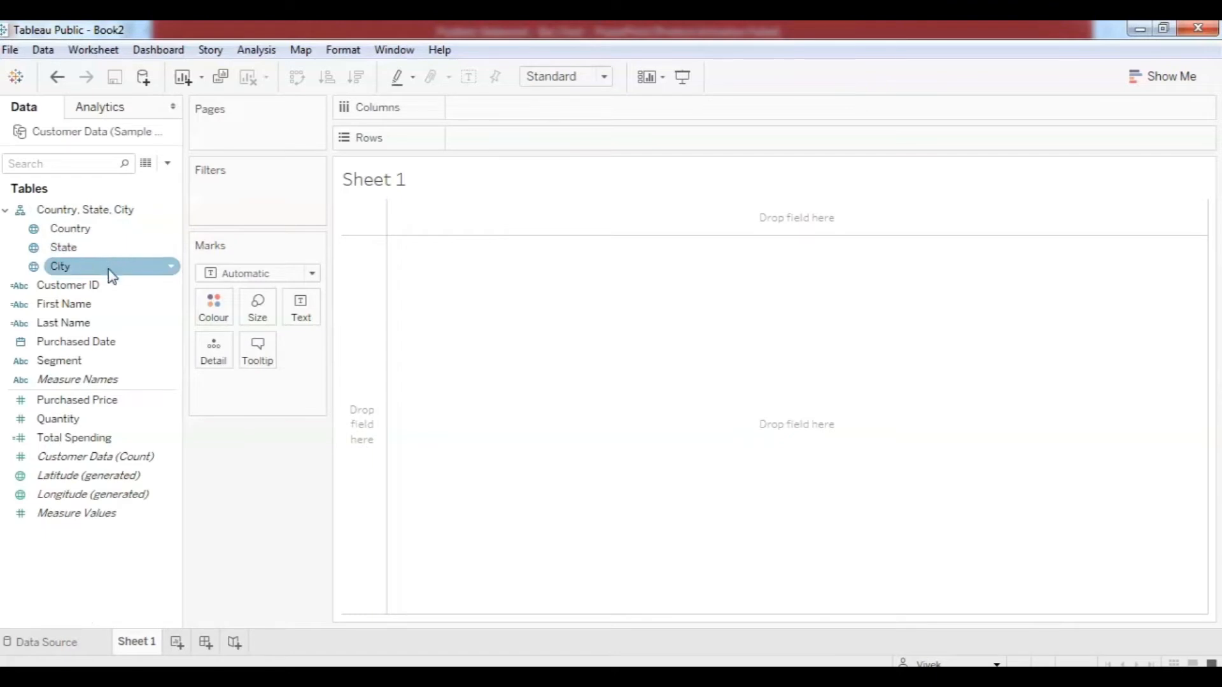
{"action": "left_click", "coordinate": [103, 230]}
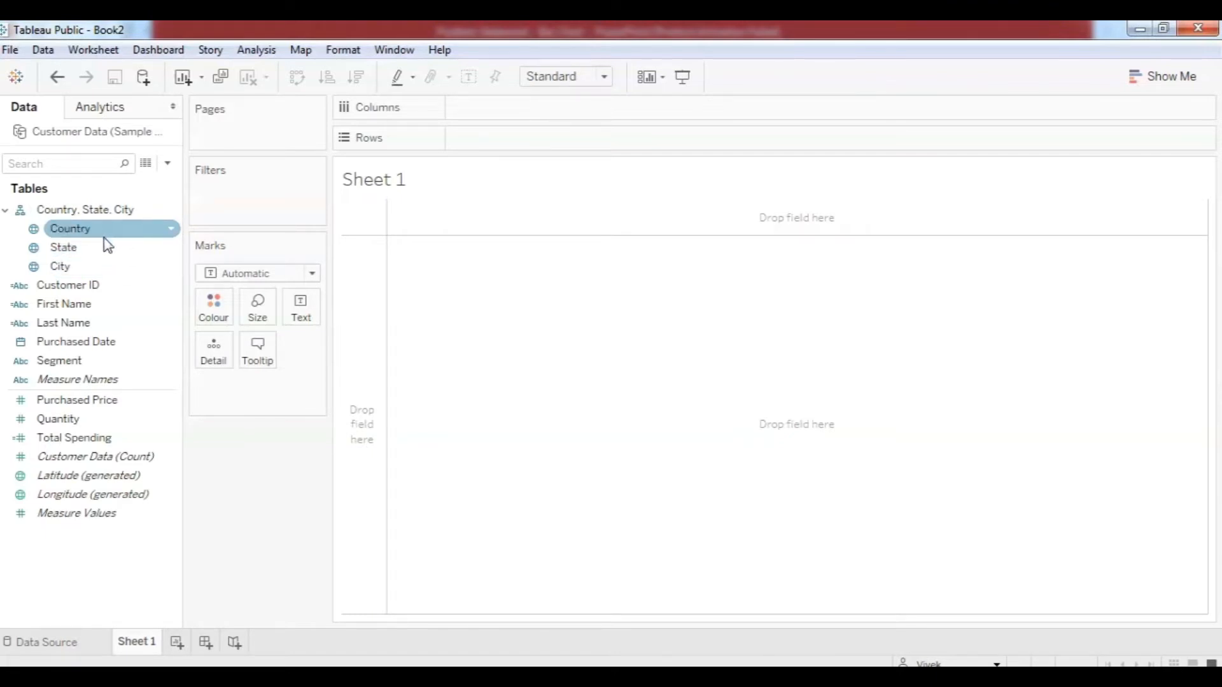
{"action": "left_click", "coordinate": [118, 245]}
{"action": "left_click", "coordinate": [109, 210]}
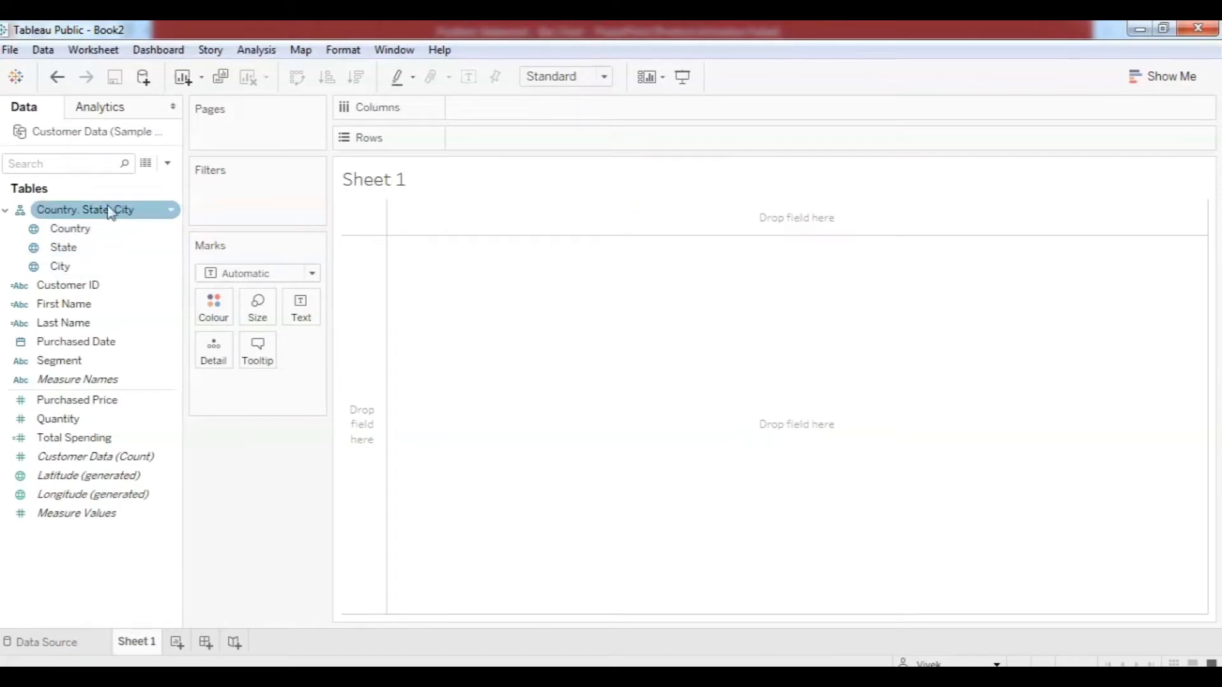
{"action": "left_click", "coordinate": [6, 211]}
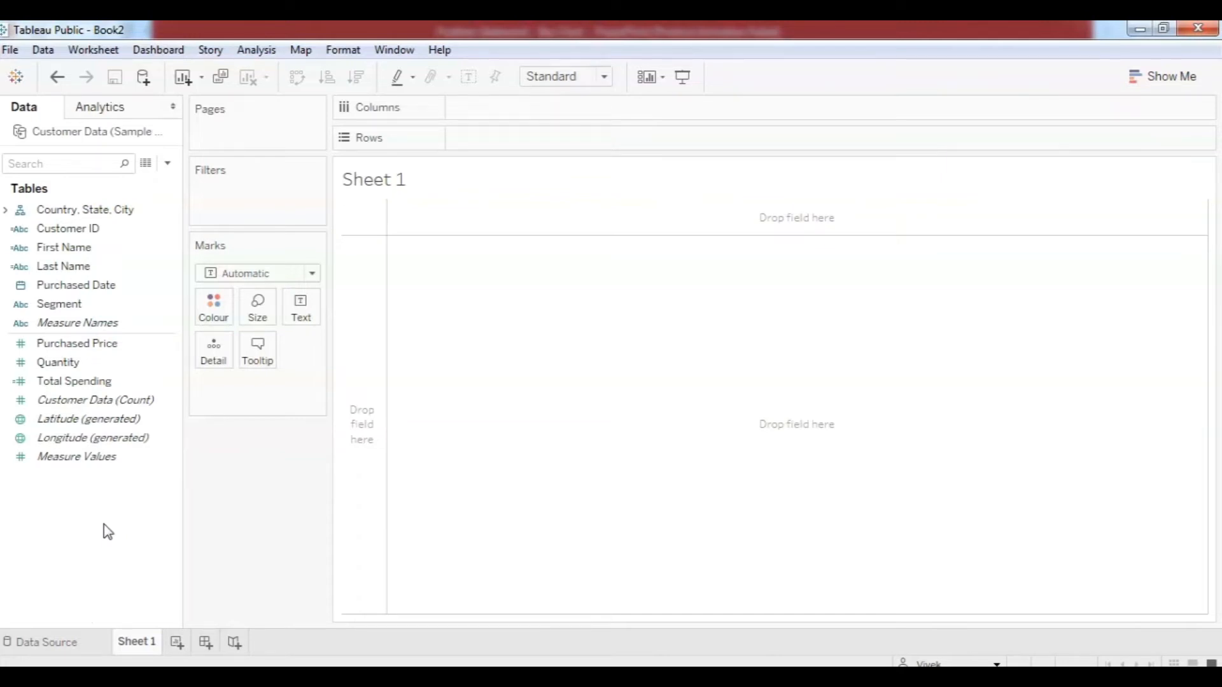
Select Customer ID, First Name and Last Name and create a hierarchy named 'Customer Info'.
{"action": "left_click", "coordinate": [155, 230]}
{"action": "left_click", "coordinate": [144, 248], "text": "ctrl"}
{"action": "left_click", "coordinate": [140, 268], "text": "ctrl"}
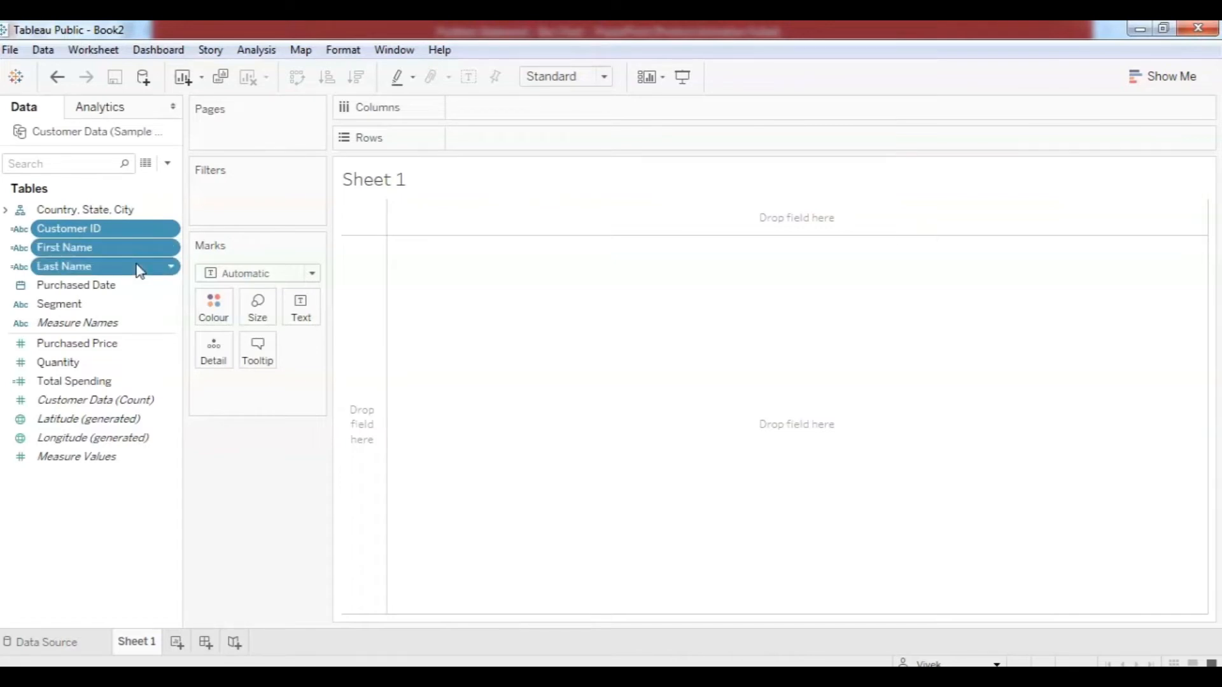
{"action": "right_click", "coordinate": [140, 270]}
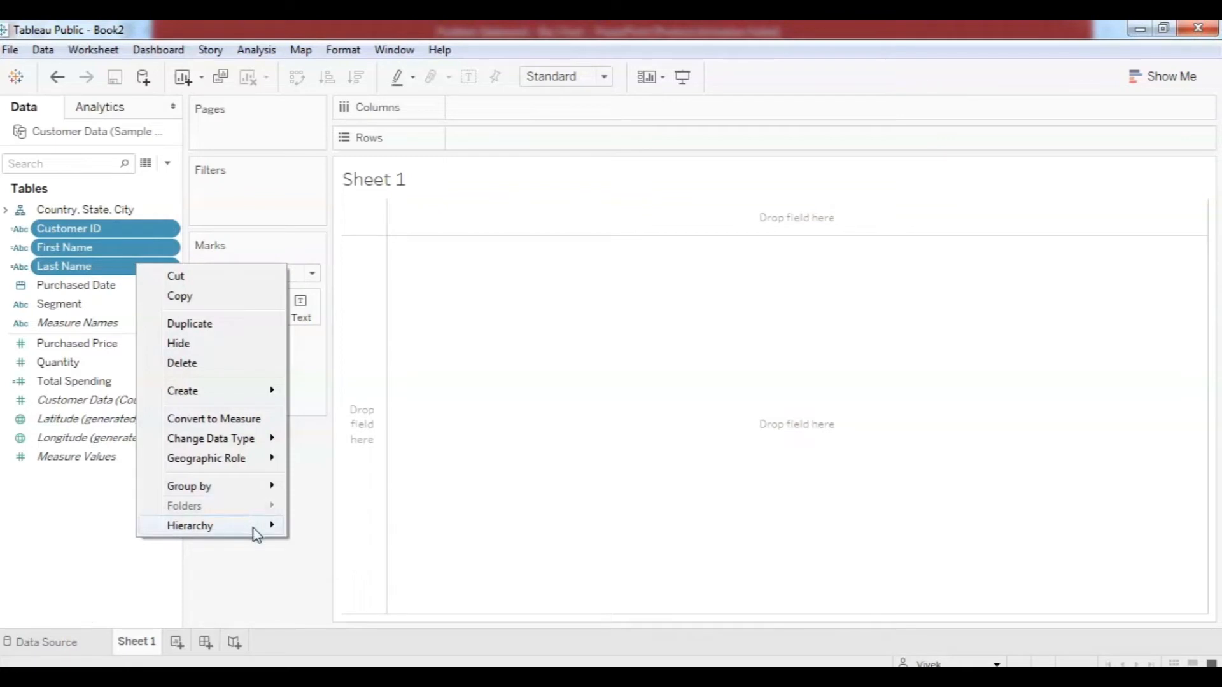
{"action": "mouse_move", "coordinate": [257, 534]}
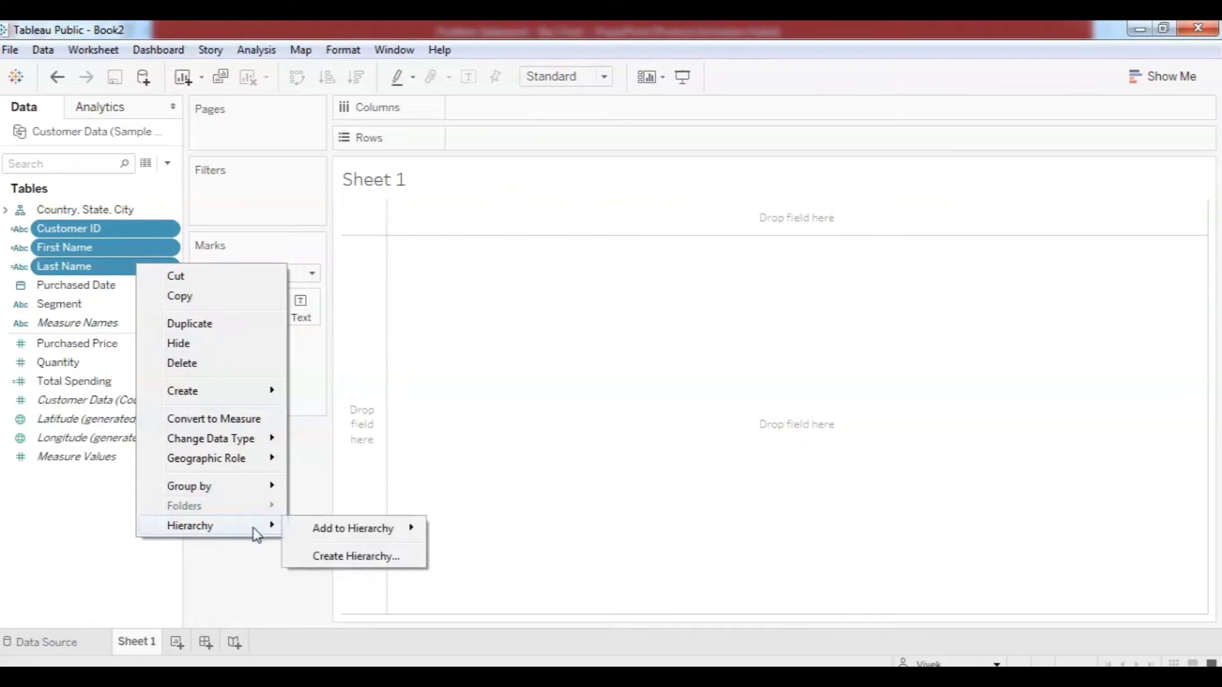
{"action": "left_click", "coordinate": [343, 556]}
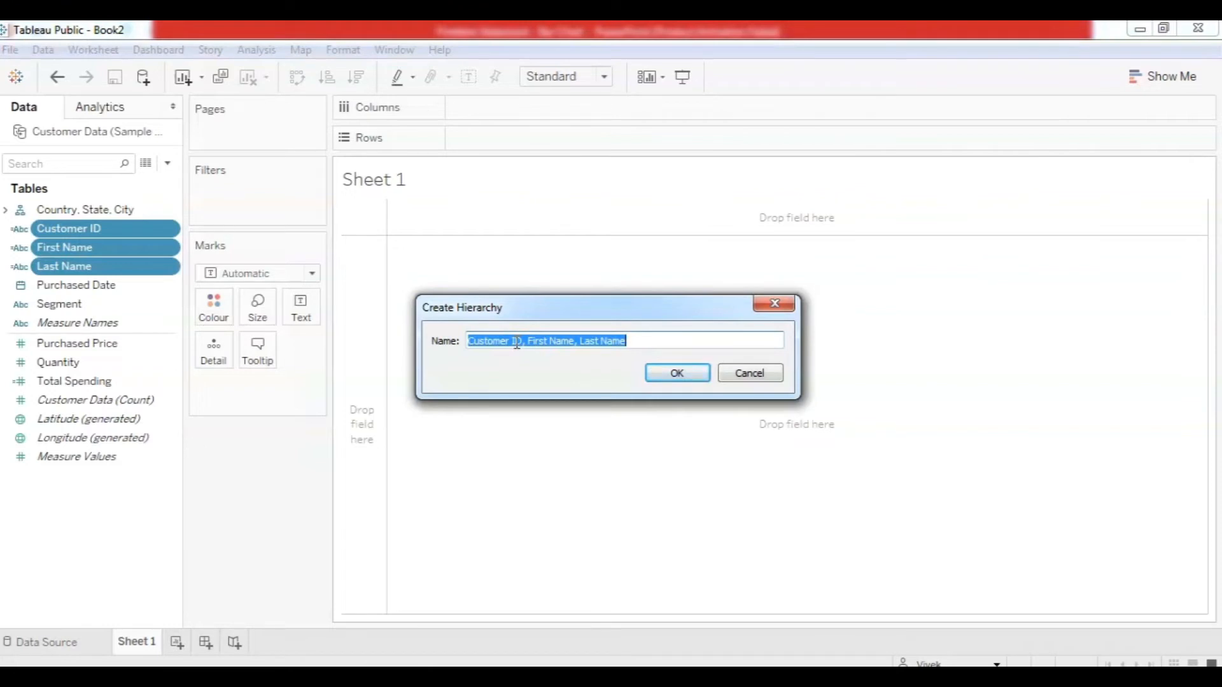
{"action": "type", "text": "Customer Info"}
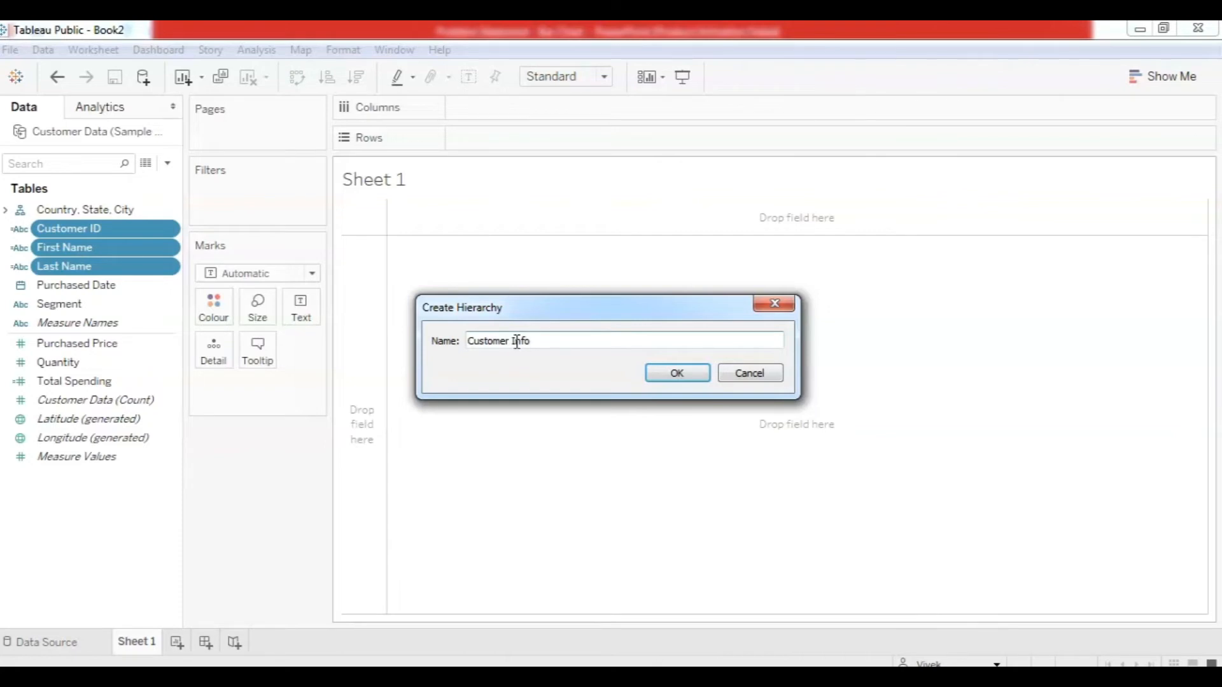
{"action": "left_click", "coordinate": [694, 373]}
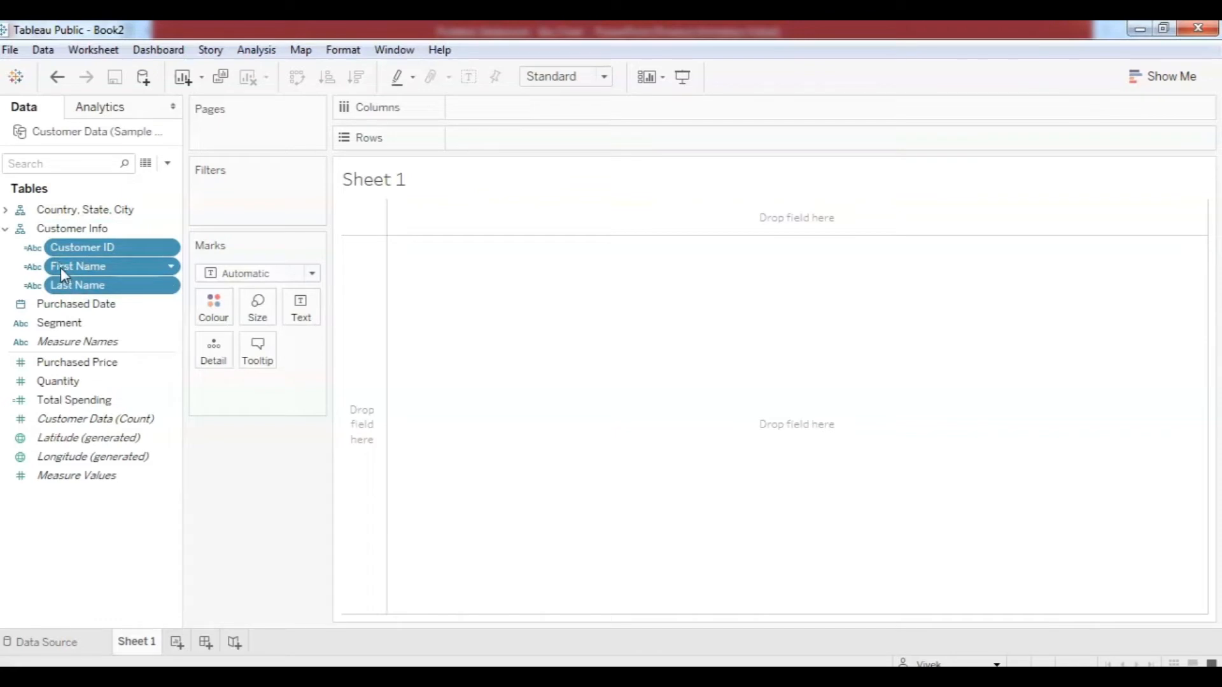
Move Customer ID below Last Name in Customer Info, then remove the Customer Info hierarchy.
{"action": "left_click_drag", "start_coordinate": [67, 247], "coordinate": [60, 291]}
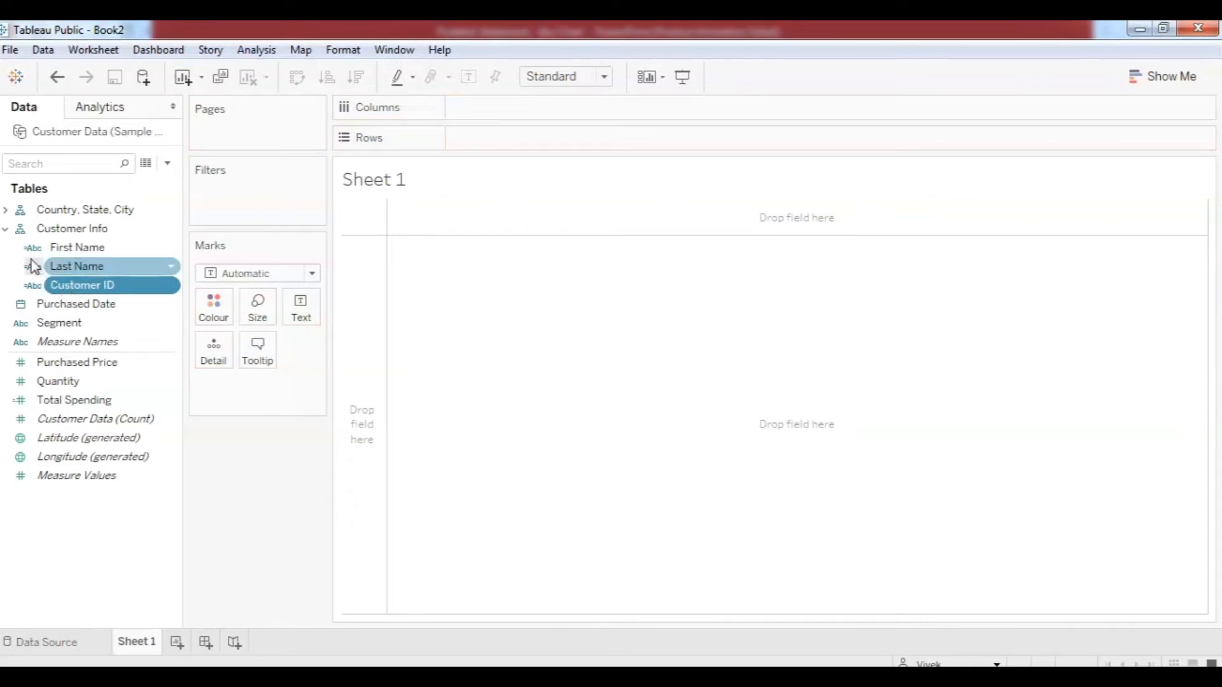
{"action": "left_click", "coordinate": [8, 231]}
{"action": "left_click", "coordinate": [7, 231]}
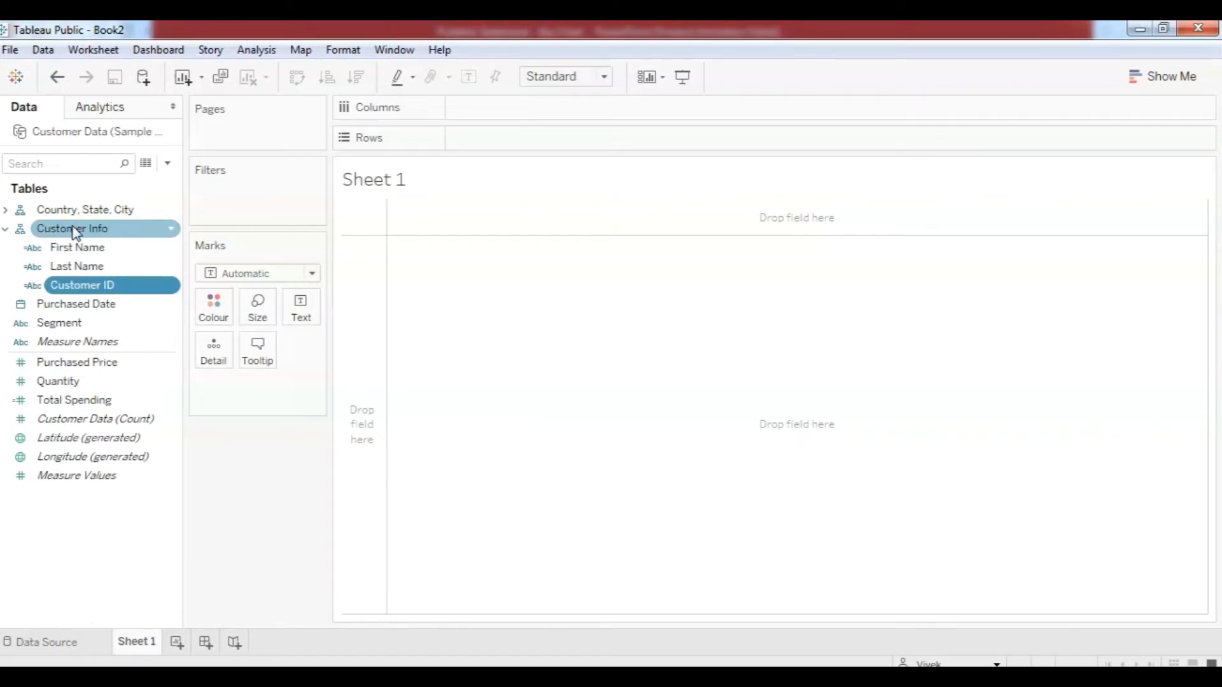
{"action": "left_click", "coordinate": [171, 231]}
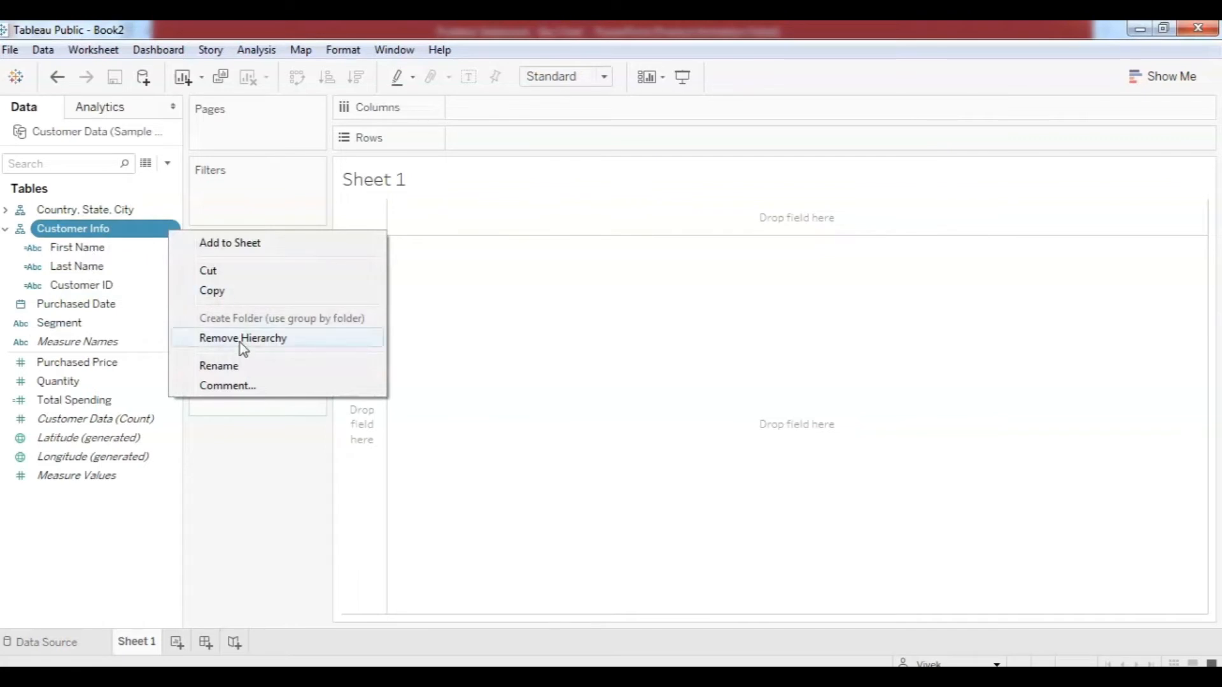
{"action": "left_click", "coordinate": [241, 340]}
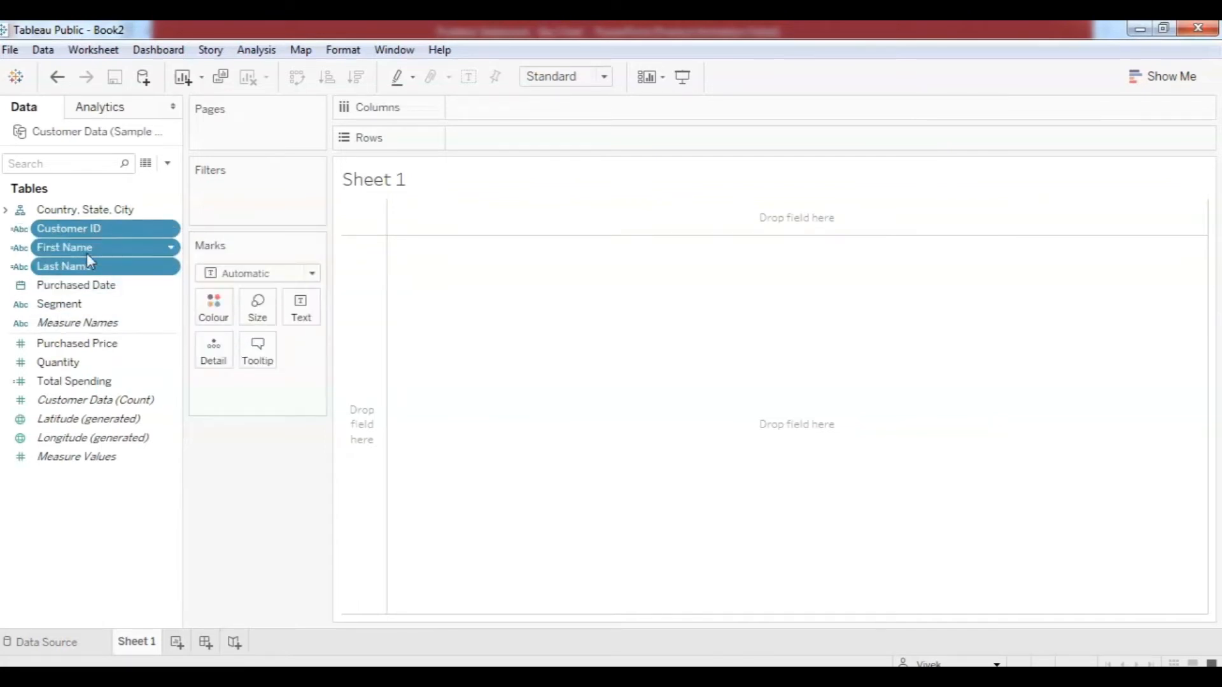
Drop Last Name onto First Name to create a First Name, Last Name hierarchy.
{"action": "left_click", "coordinate": [108, 284]}
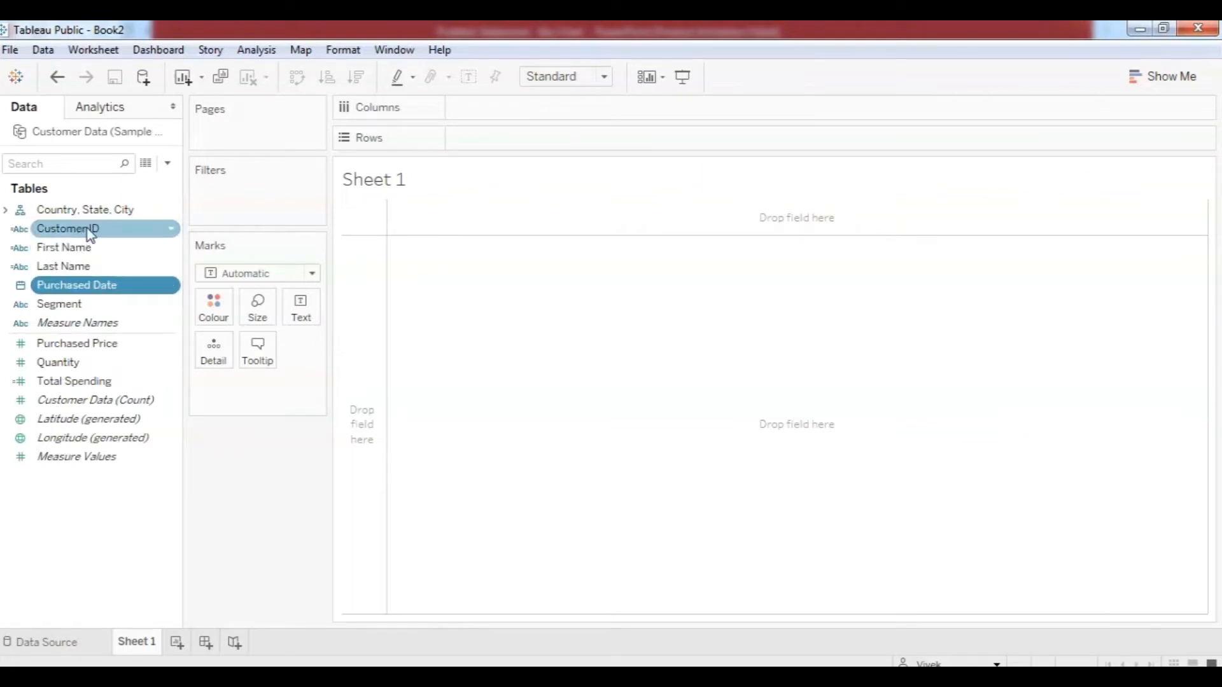
{"action": "left_click", "coordinate": [83, 231]}
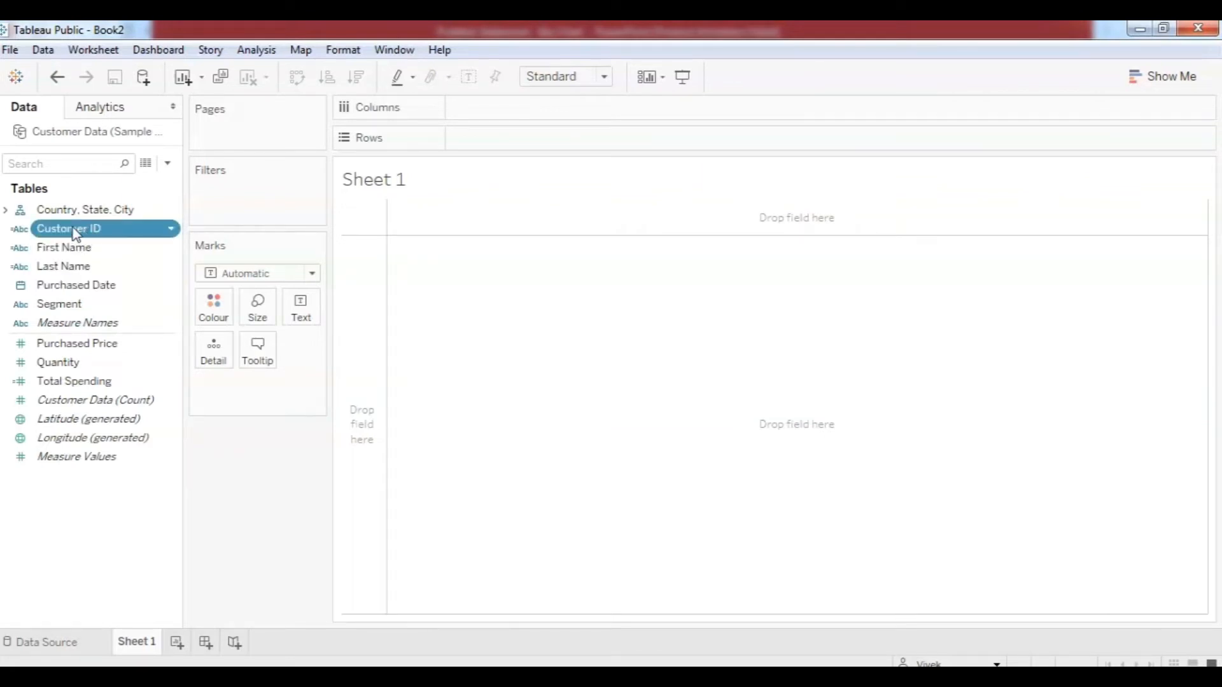
{"action": "left_click", "coordinate": [46, 252], "text": "ctrl"}
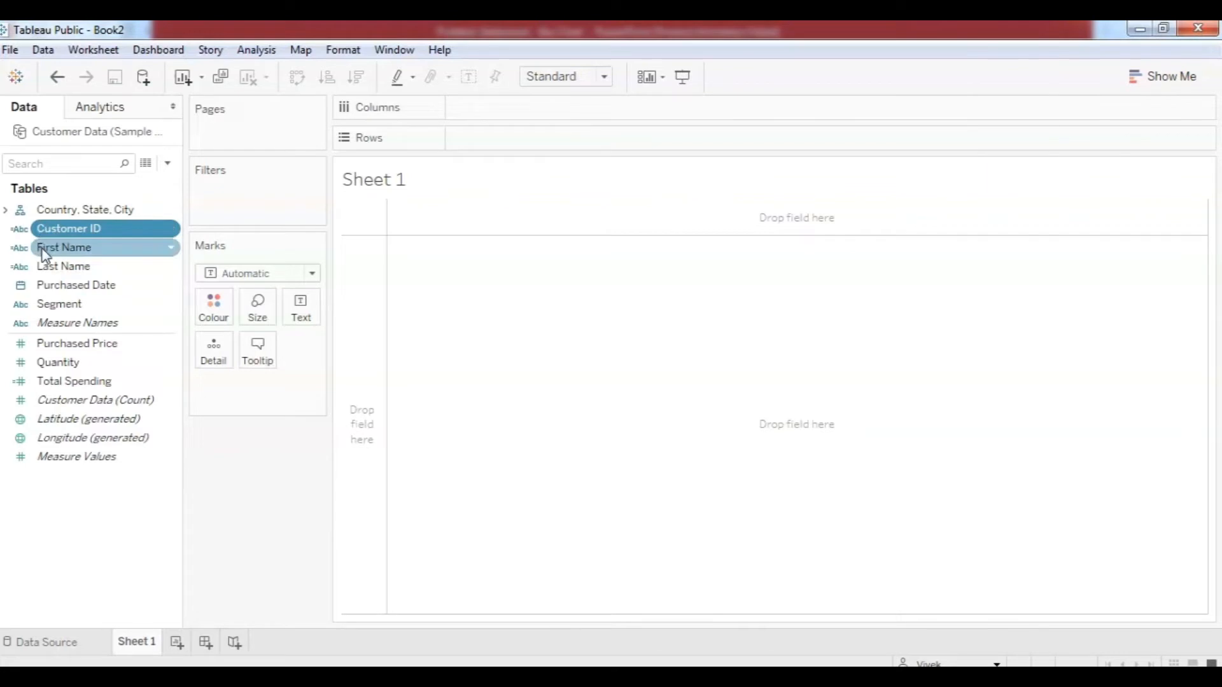
{"action": "left_click", "coordinate": [43, 253]}
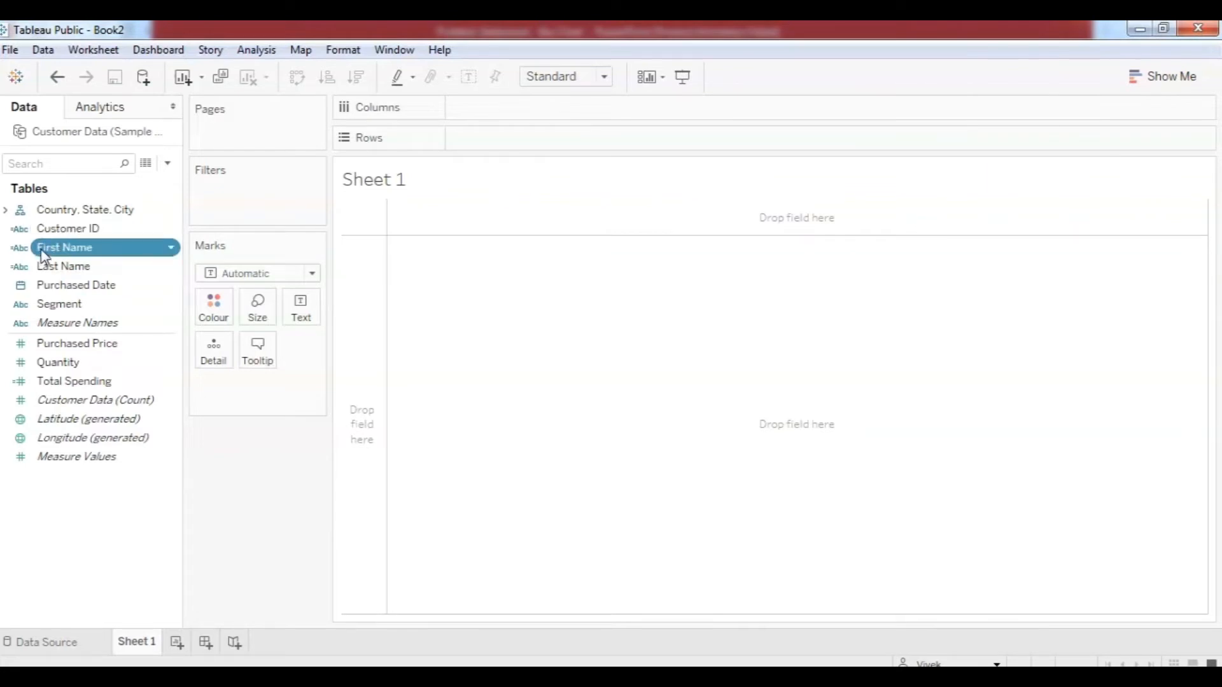
{"action": "left_click", "coordinate": [39, 266]}
{"action": "left_click_drag", "start_coordinate": [38, 267], "coordinate": [39, 251]}
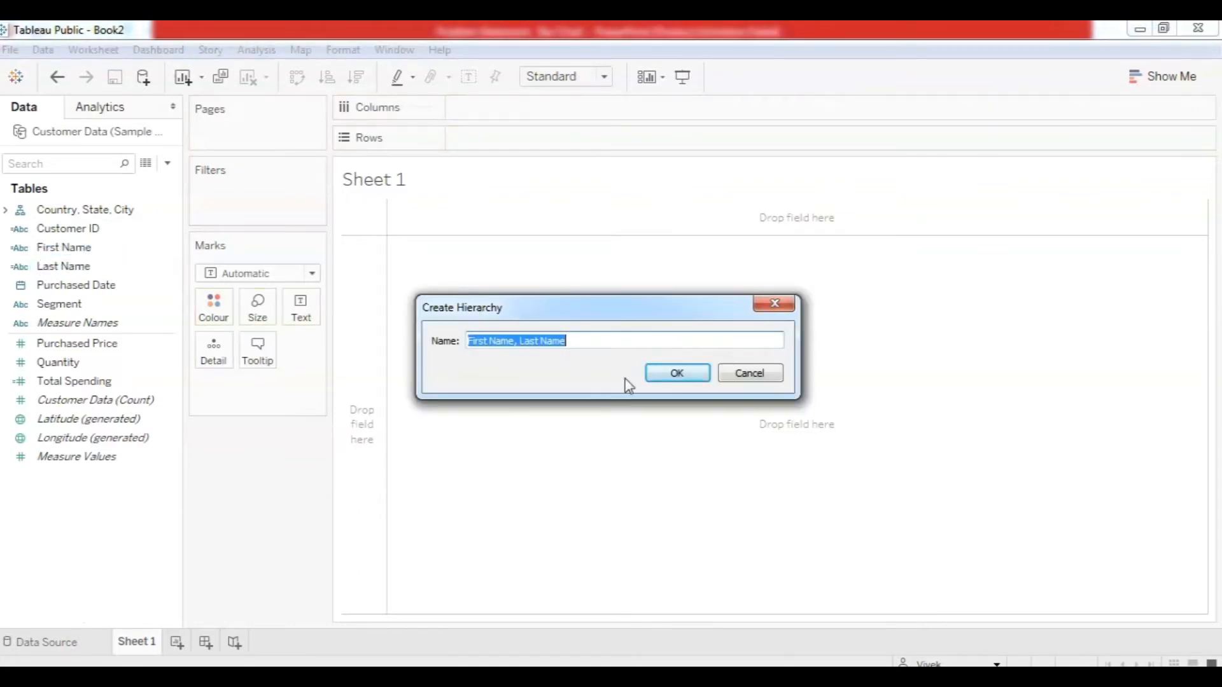
{"action": "left_click", "coordinate": [656, 374]}
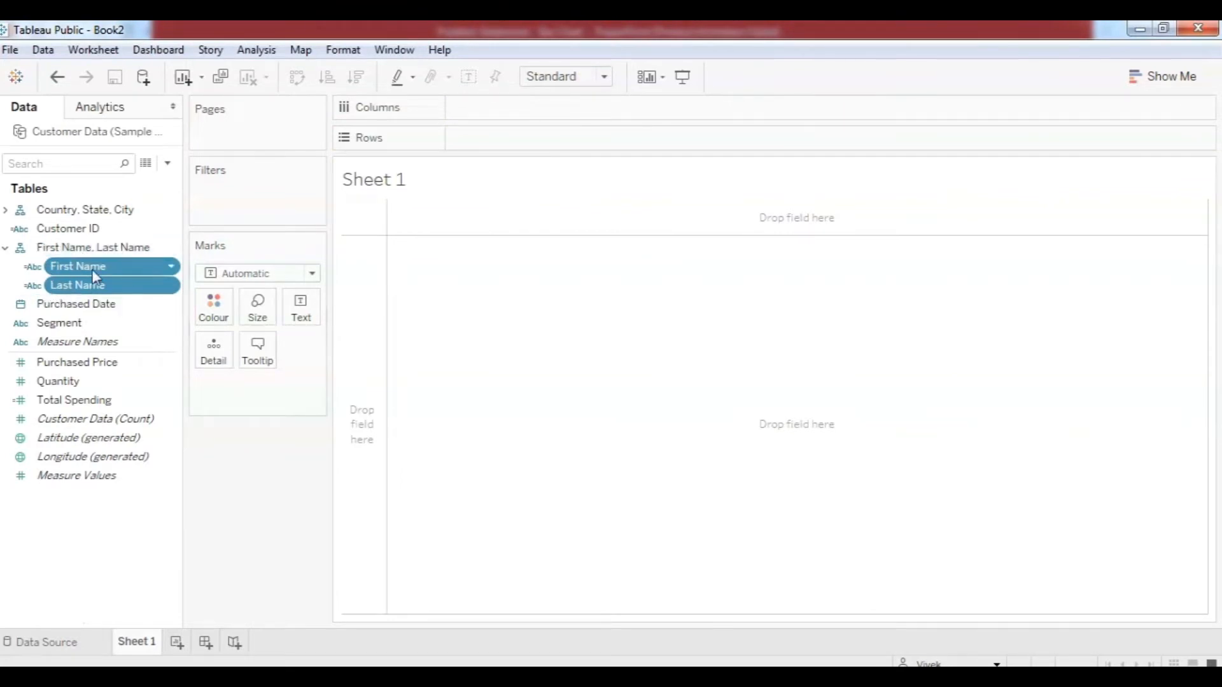
Add Customer ID under Last Name and rename the hierarchy to 'Customer Info'.
{"action": "left_click_drag", "start_coordinate": [47, 233], "coordinate": [54, 298]}
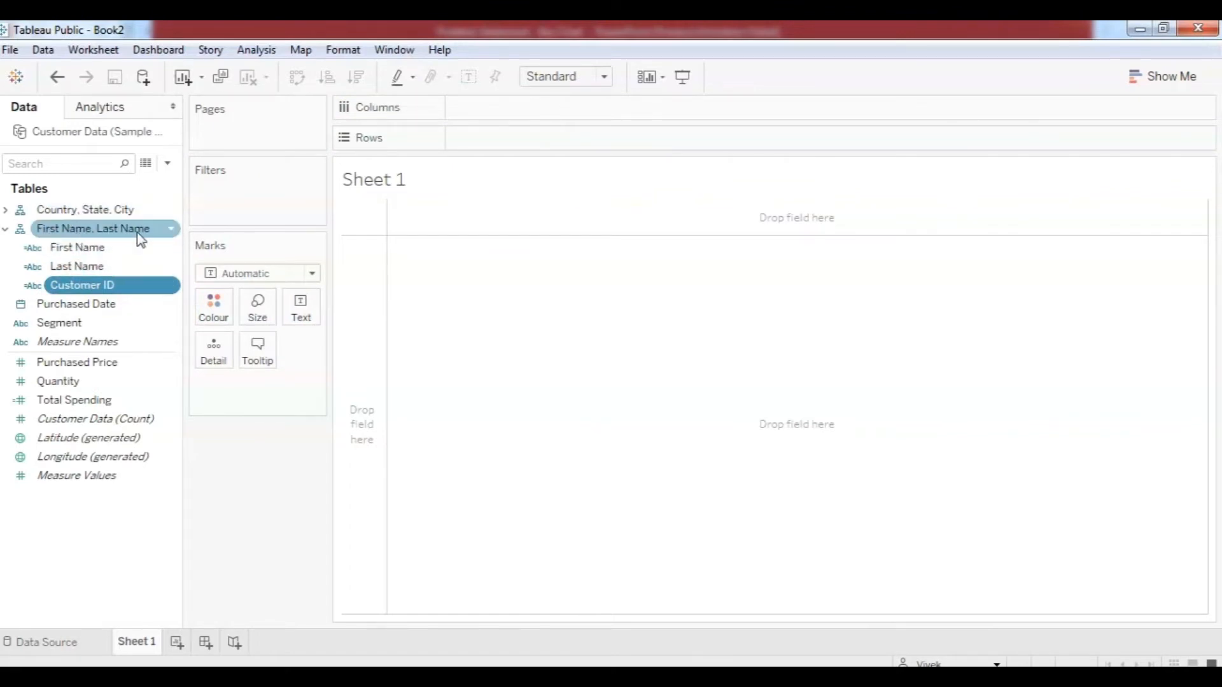
{"action": "left_click", "coordinate": [83, 229]}
{"action": "right_click", "coordinate": [81, 229]}
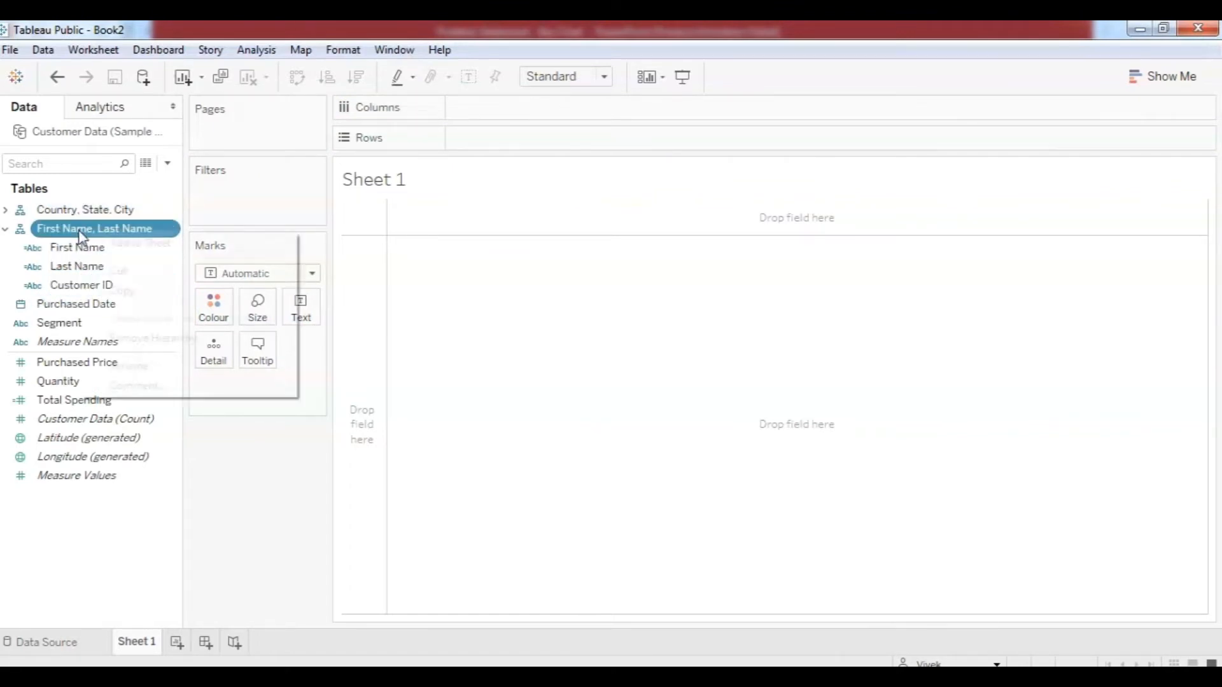
{"action": "left_click", "coordinate": [143, 366]}
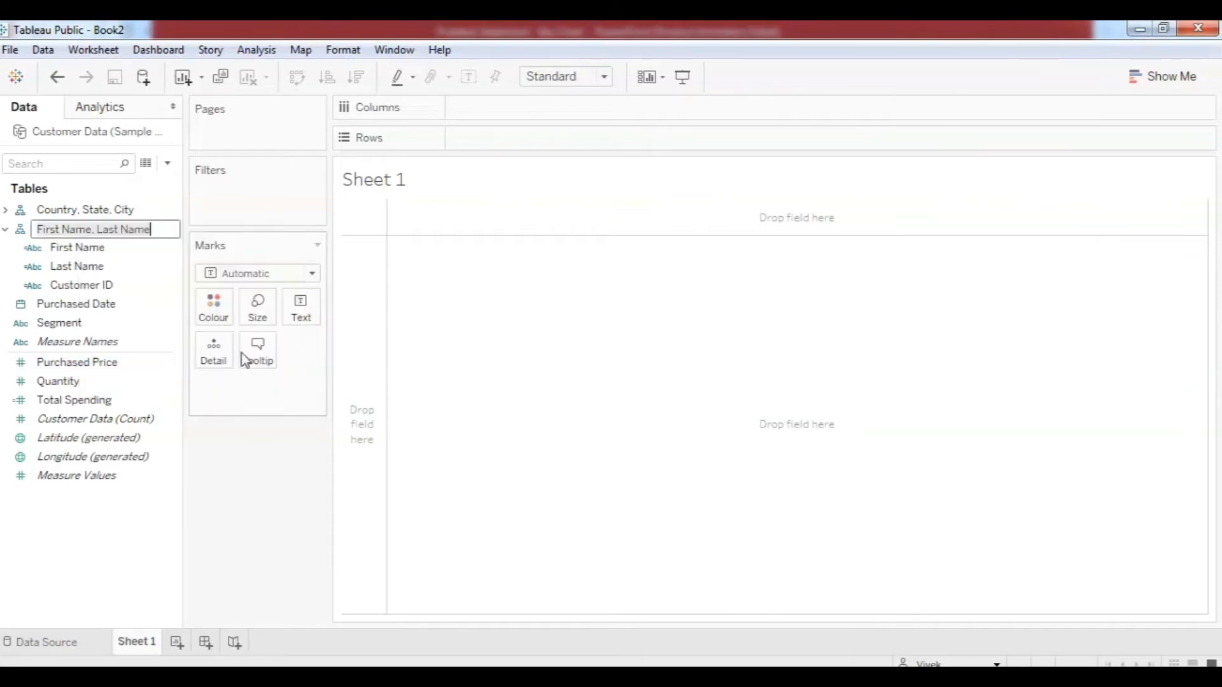
{"action": "type", "text": "Customer Info"}
{"action": "left_click", "coordinate": [430, 382]}
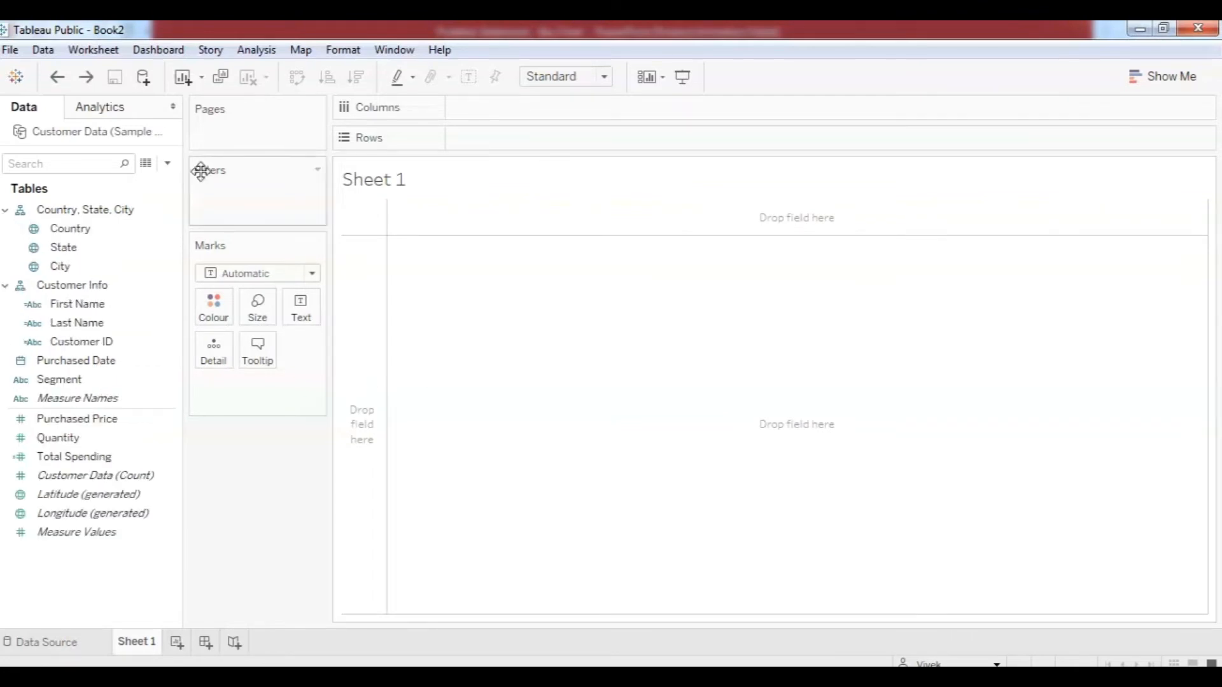
{"action": "left_click", "coordinate": [107, 230]}
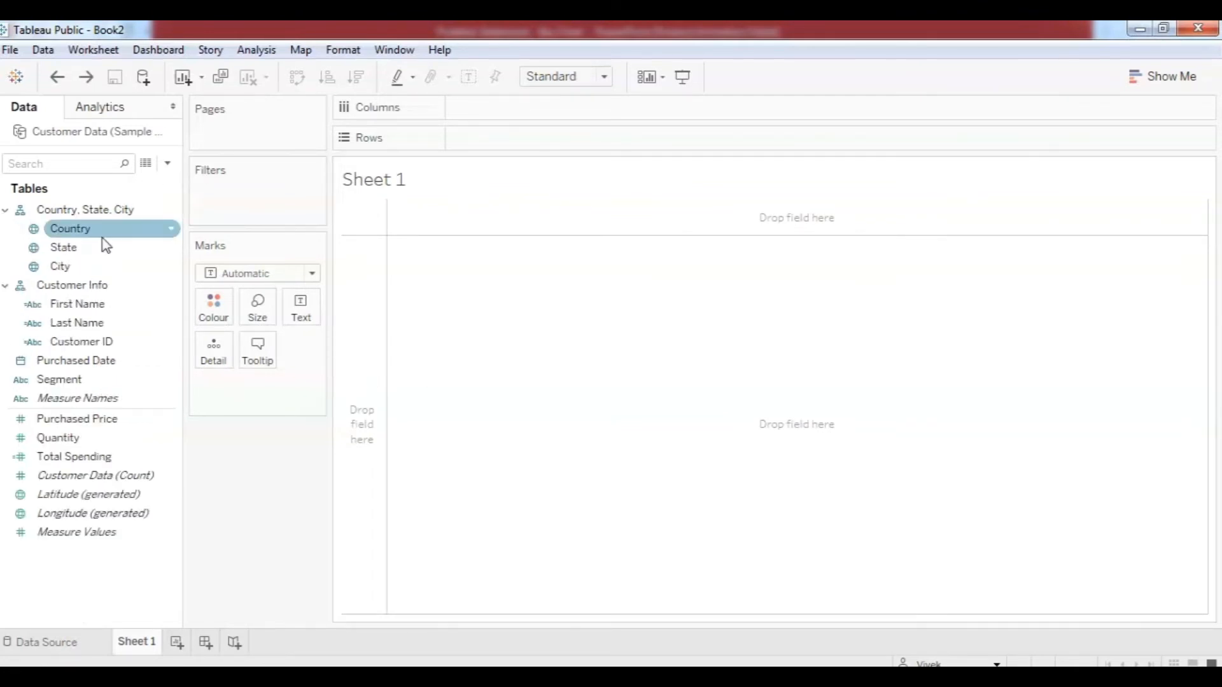
{"action": "left_click", "coordinate": [105, 247]}
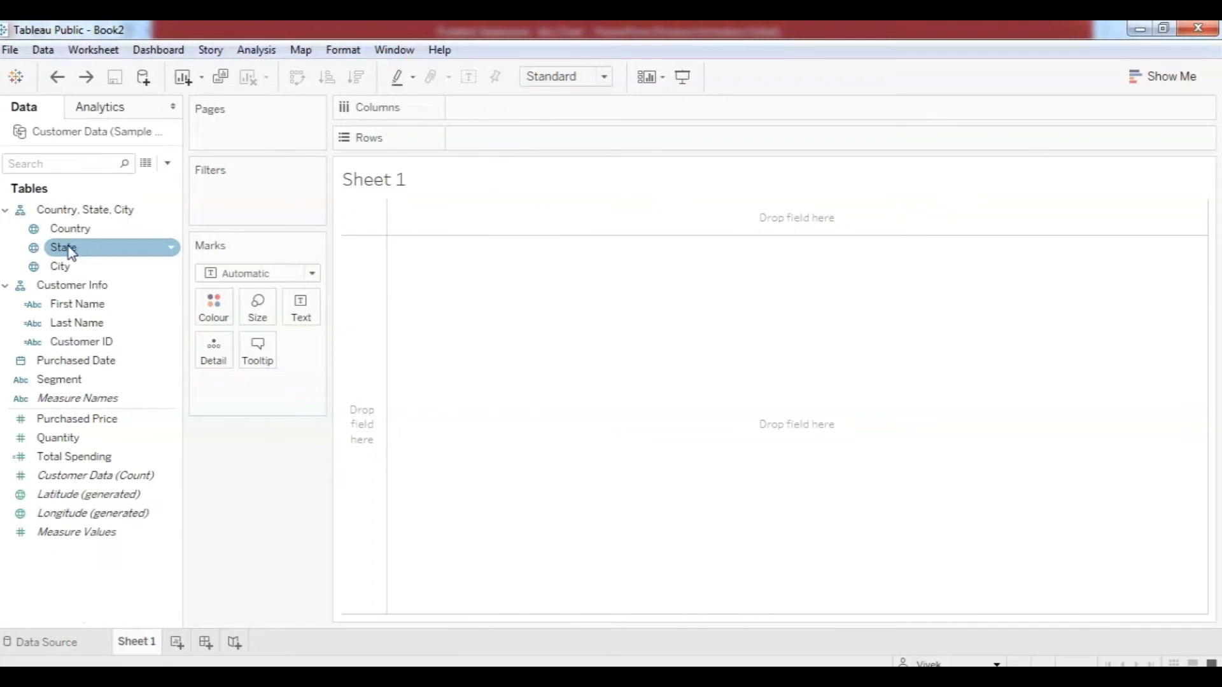
{"action": "left_click", "coordinate": [82, 267]}
{"action": "left_click", "coordinate": [89, 305]}
{"action": "left_click", "coordinate": [86, 325]}
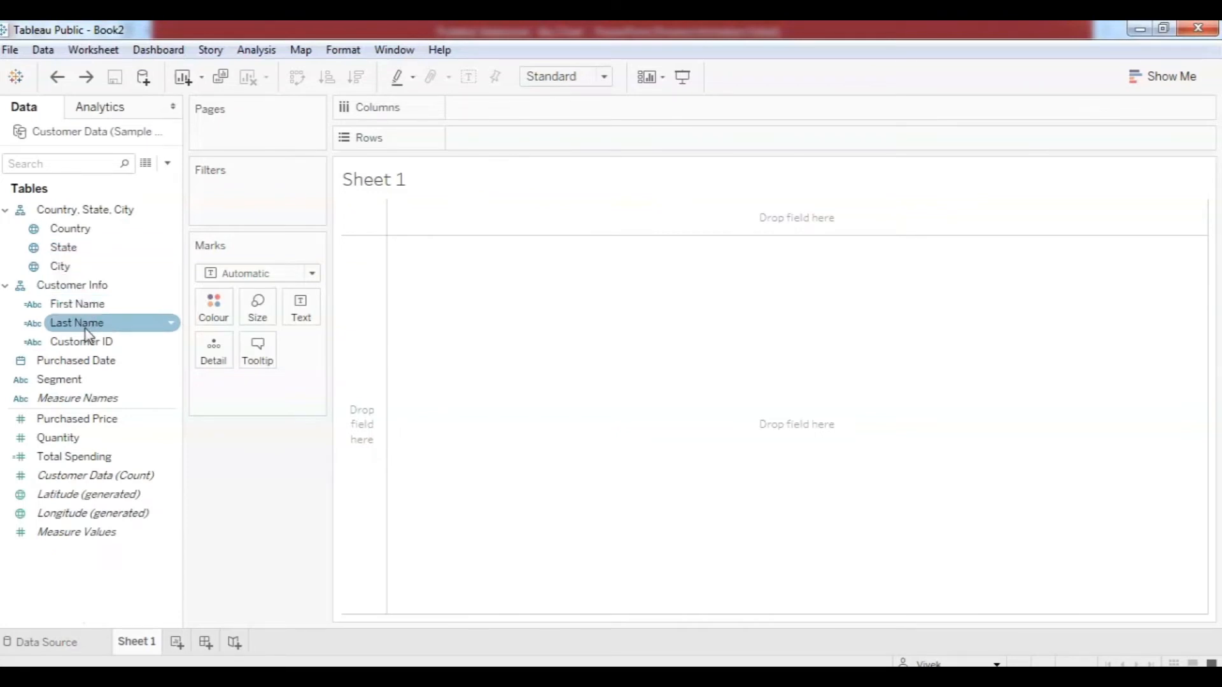
{"action": "left_click", "coordinate": [110, 309]}
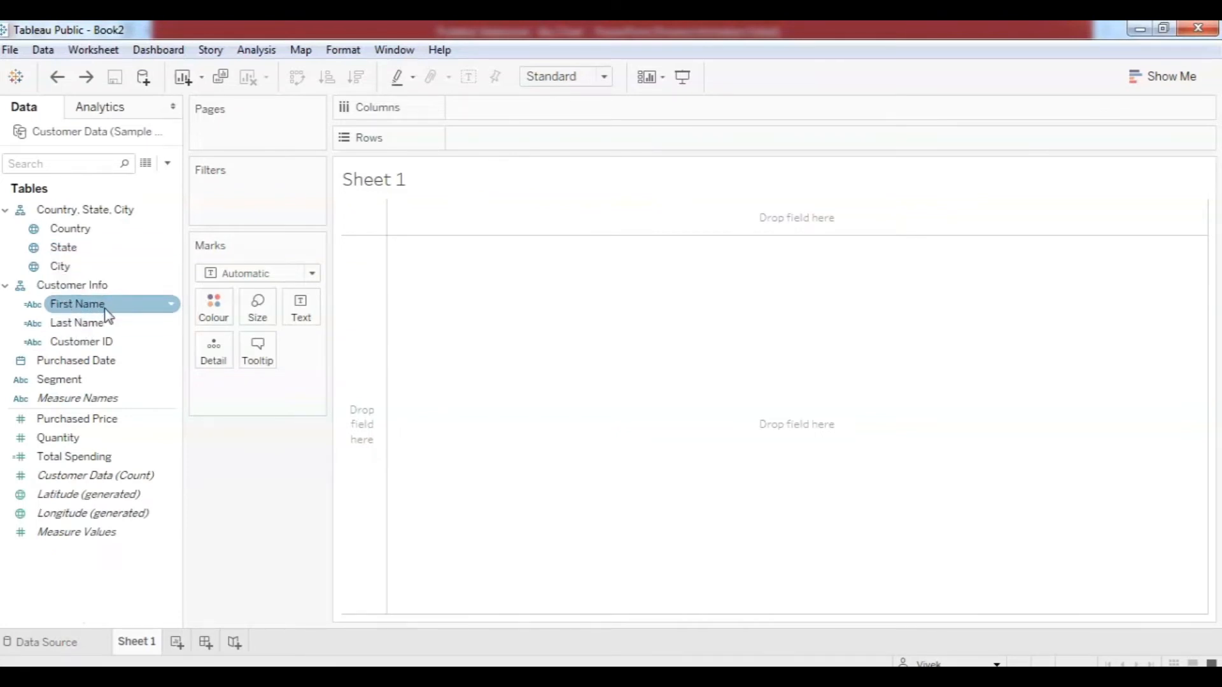
{"action": "left_click", "coordinate": [87, 323]}
{"action": "left_click", "coordinate": [98, 284]}
{"action": "left_click", "coordinate": [86, 248]}
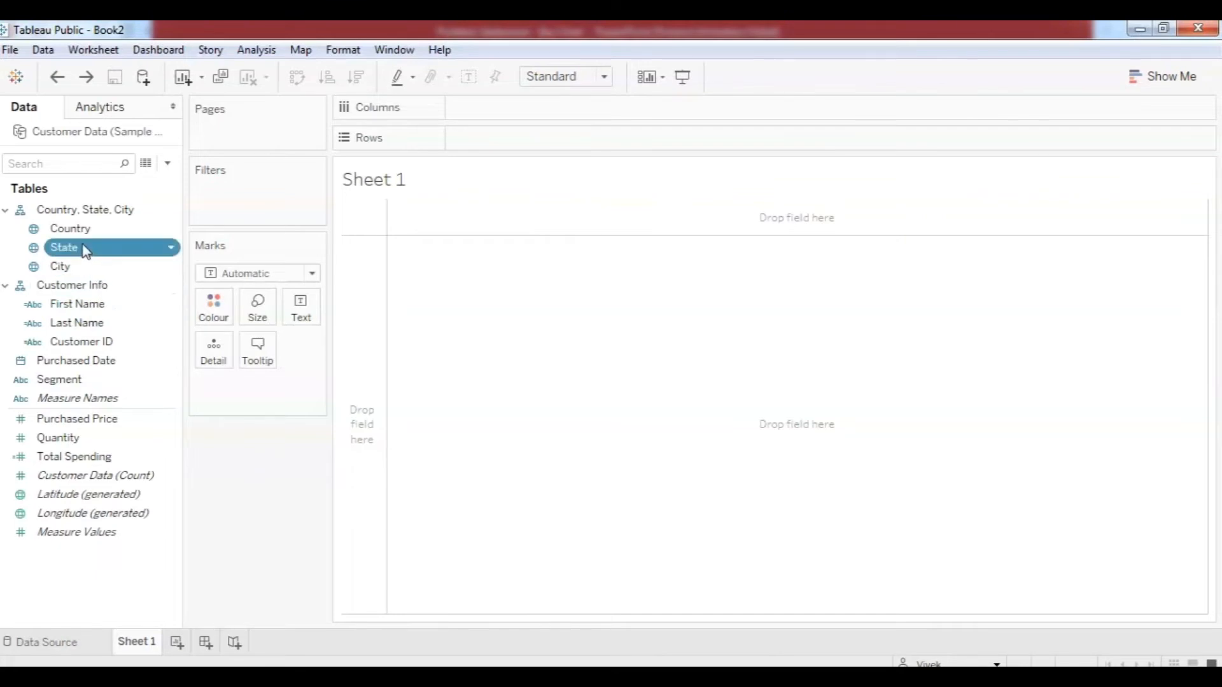
{"action": "right_click", "coordinate": [84, 250]}
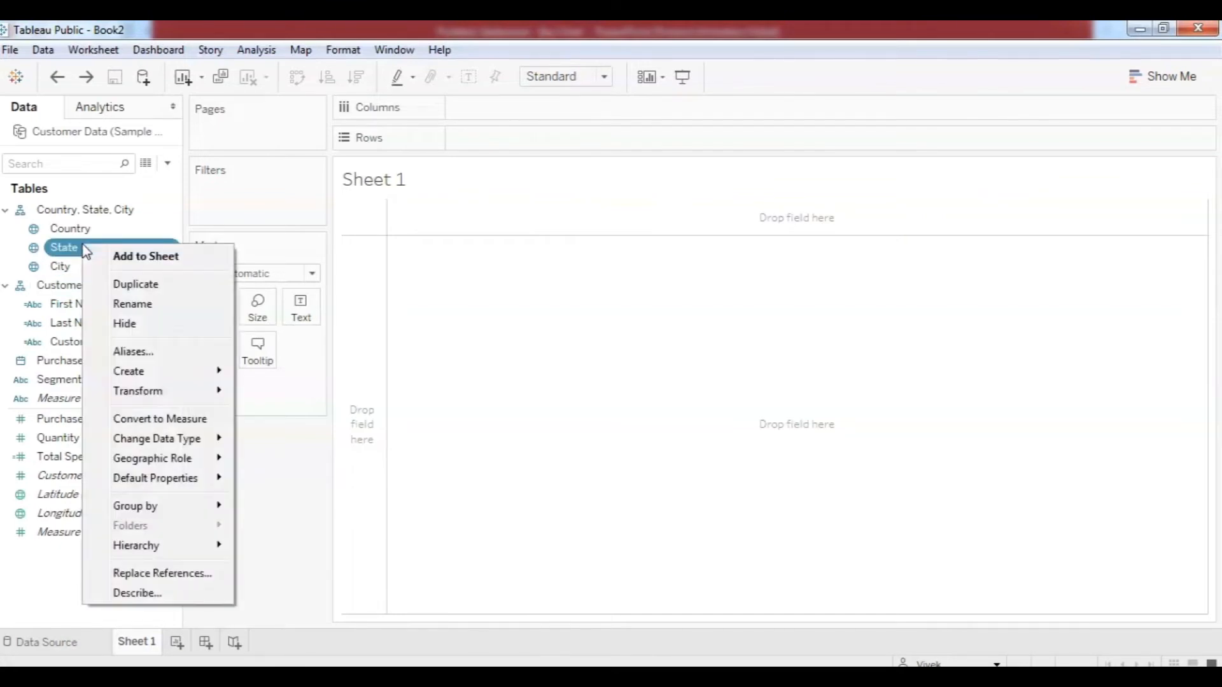
{"action": "left_click", "coordinate": [135, 284]}
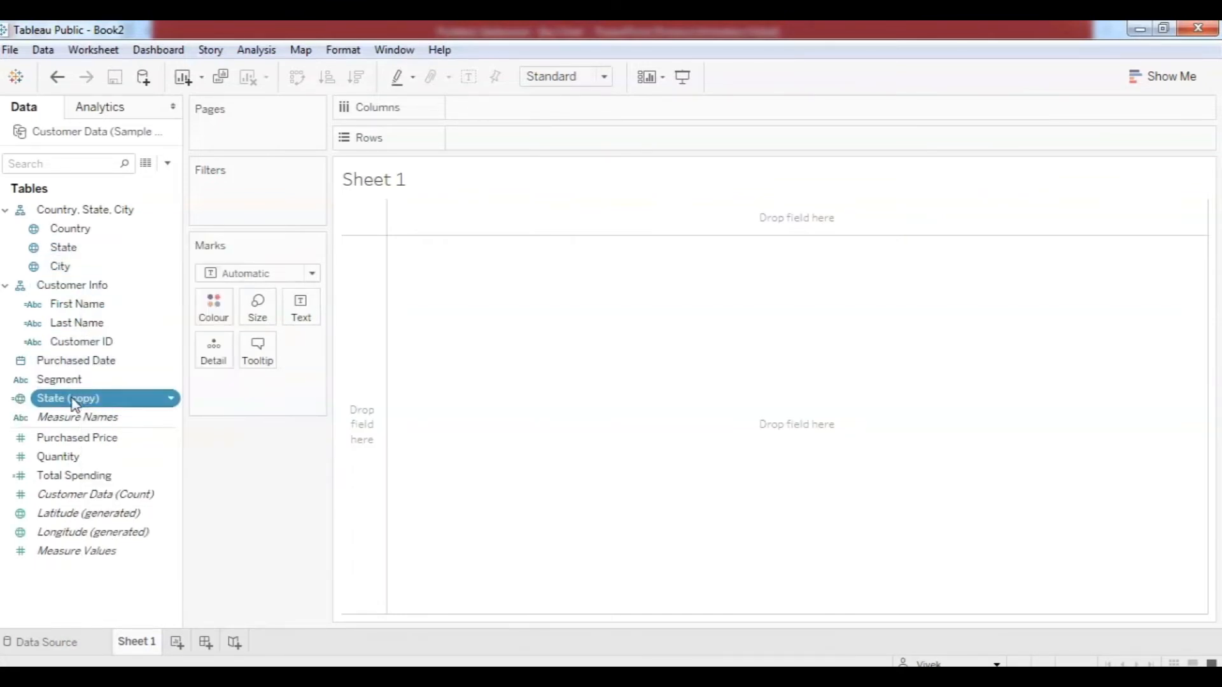
{"action": "left_click_drag", "start_coordinate": [64, 404], "coordinate": [83, 347]}
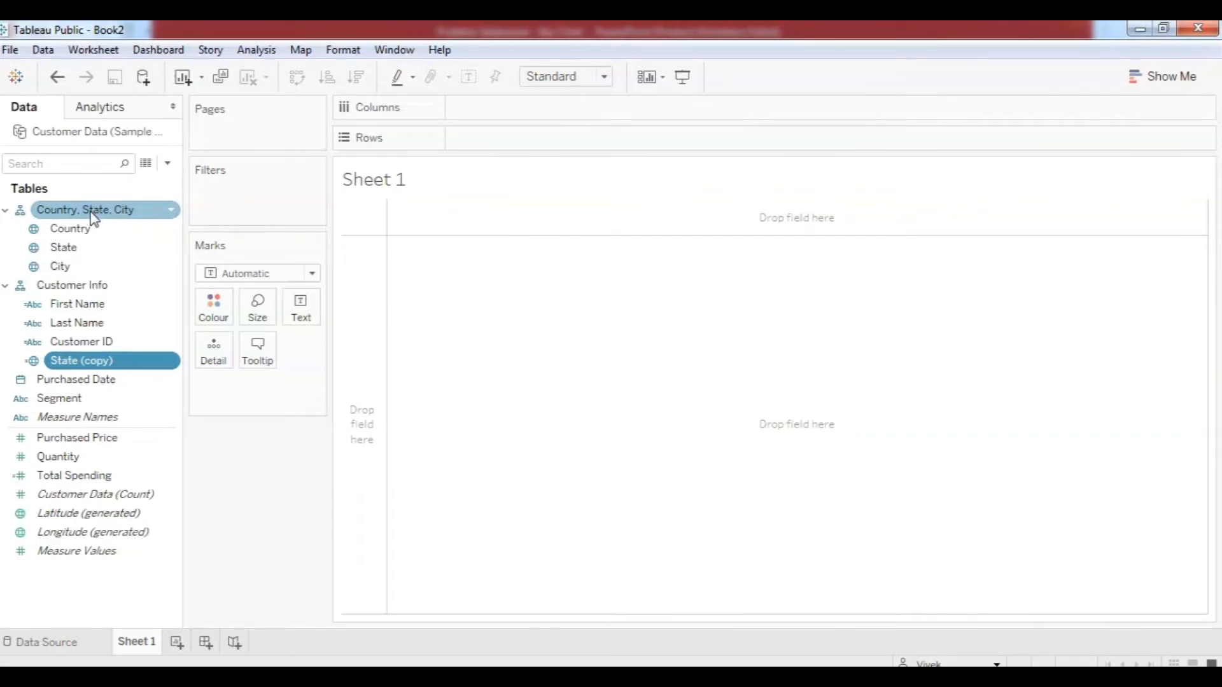
{"action": "right_click", "coordinate": [89, 363]}
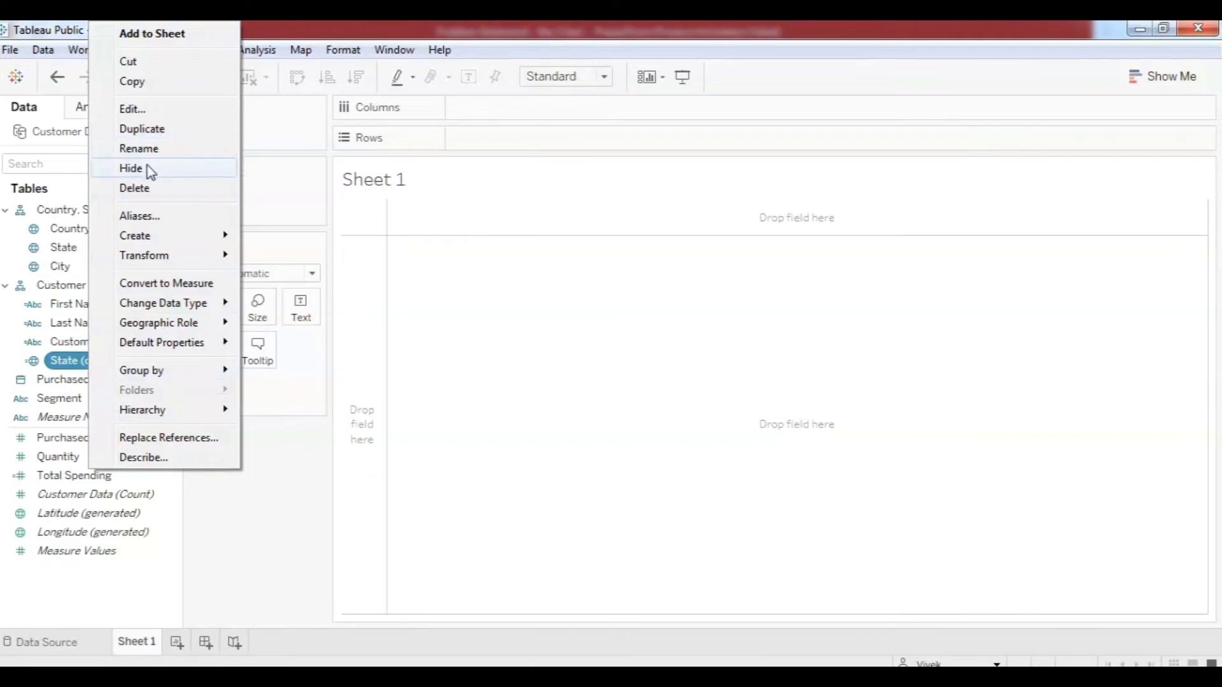
{"action": "left_click", "coordinate": [148, 190]}
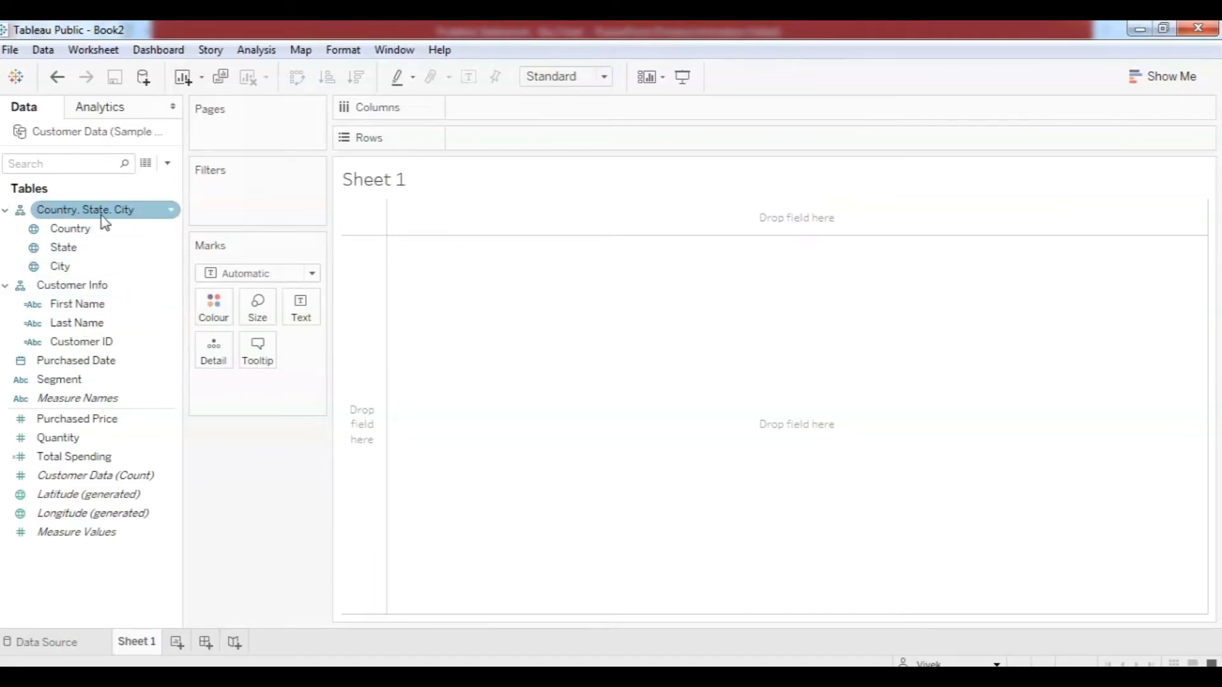
Rename the Country, State, City hierarchy to 'Address Details' and place it on Rows.
{"action": "right_click", "coordinate": [84, 213]}
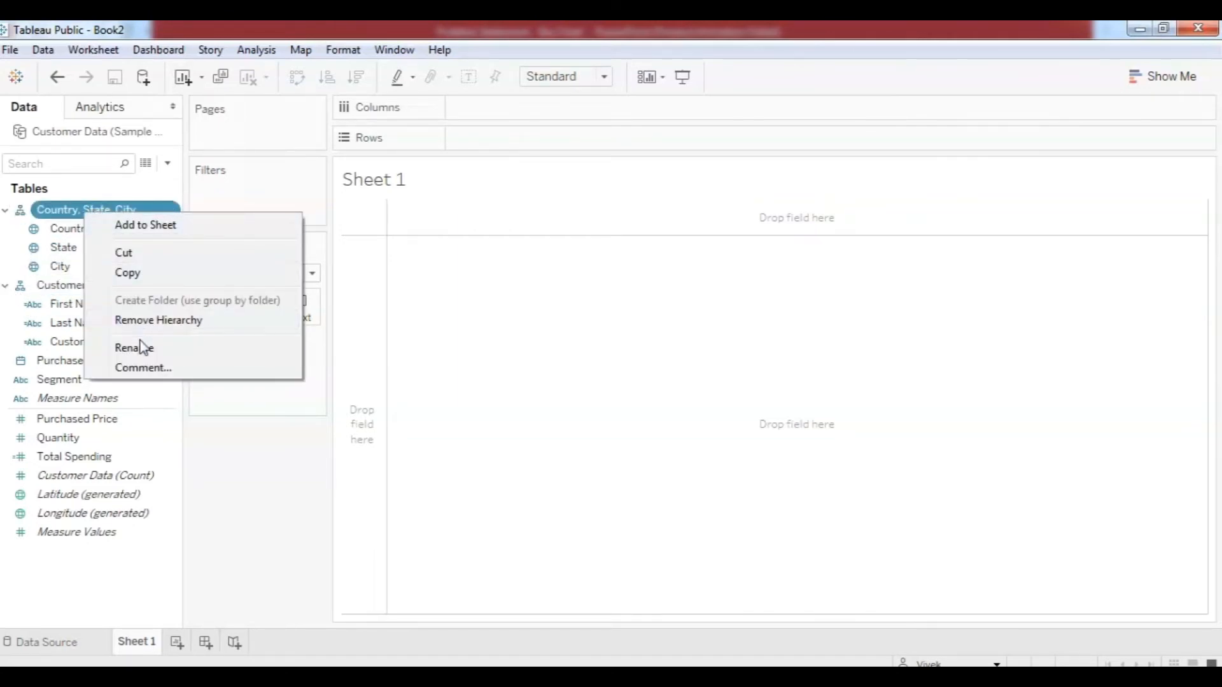
{"action": "left_click", "coordinate": [155, 347]}
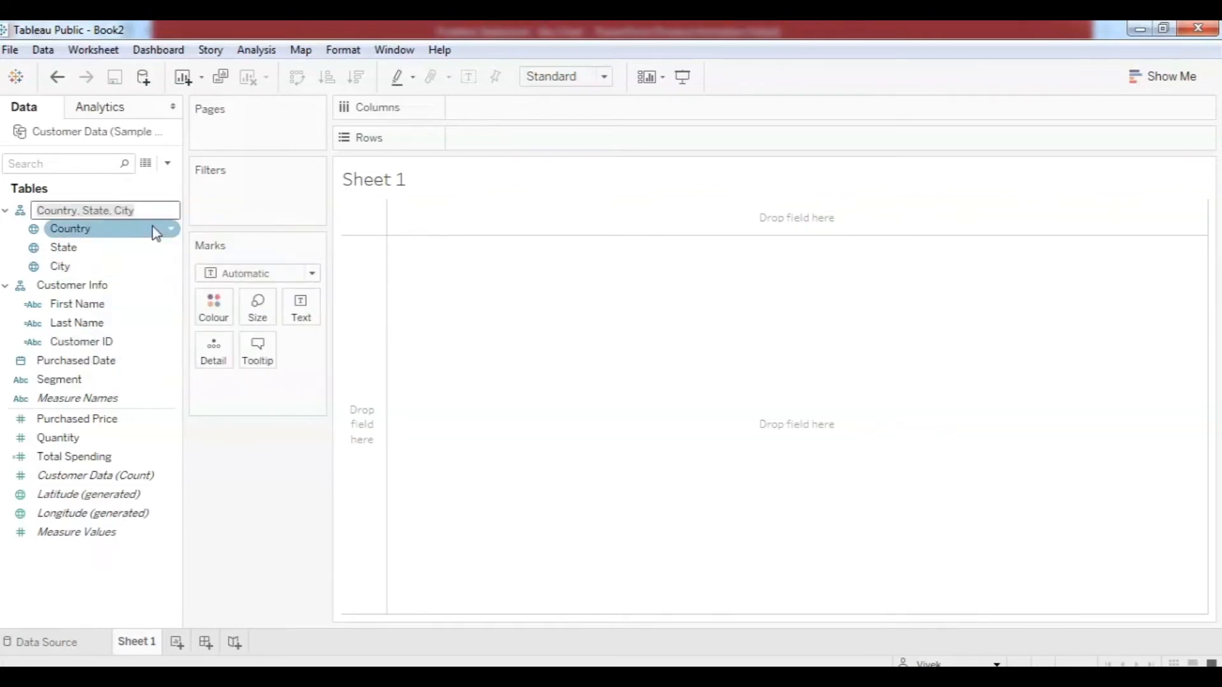
{"action": "type", "text": "A"}
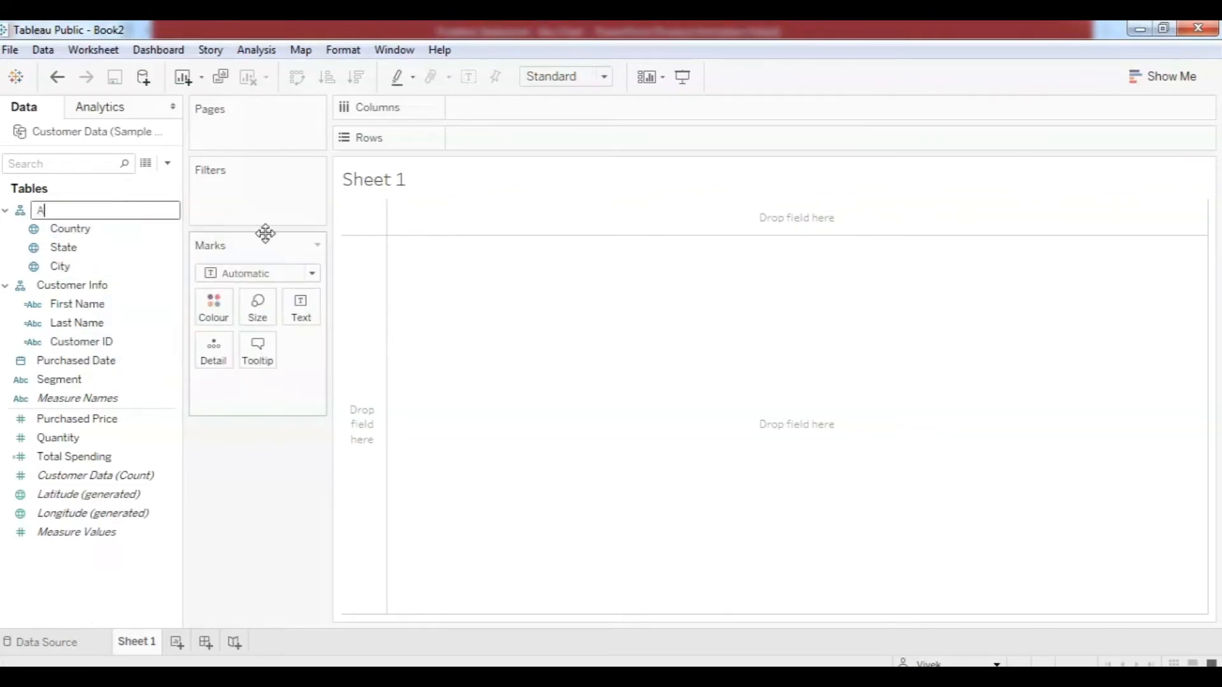
{"action": "type", "text": "ddress Details"}
{"action": "left_click", "coordinate": [528, 347]}
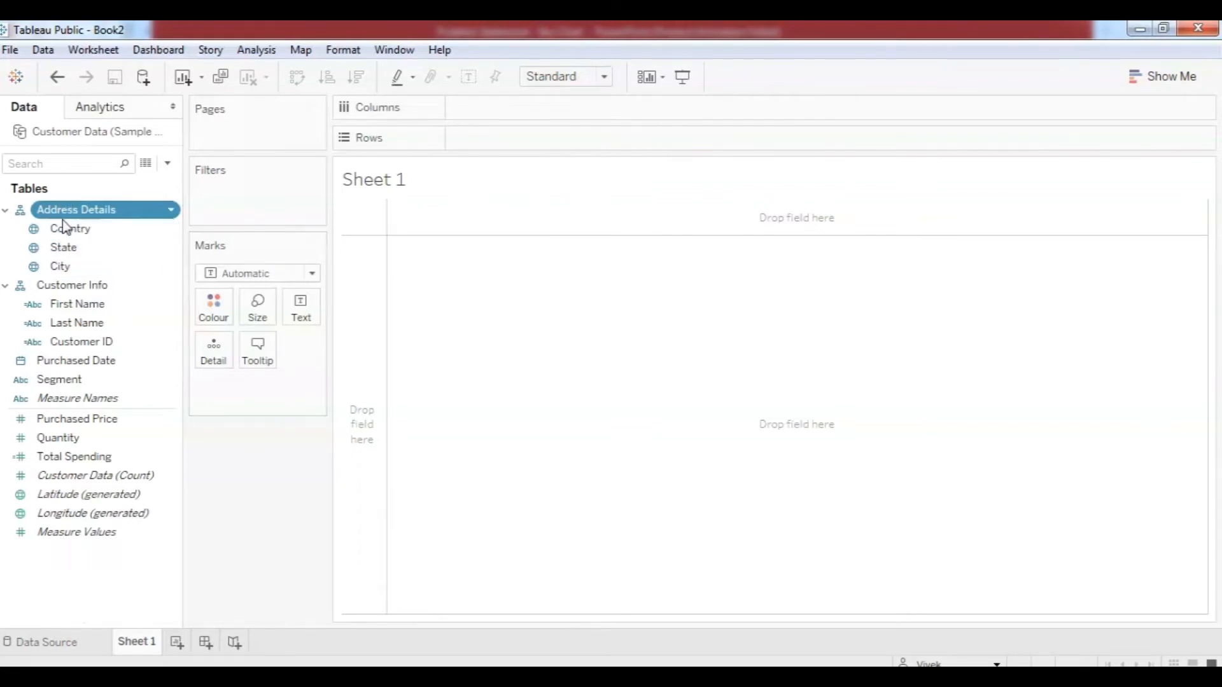
{"action": "left_click_drag", "start_coordinate": [76, 217], "coordinate": [531, 146]}
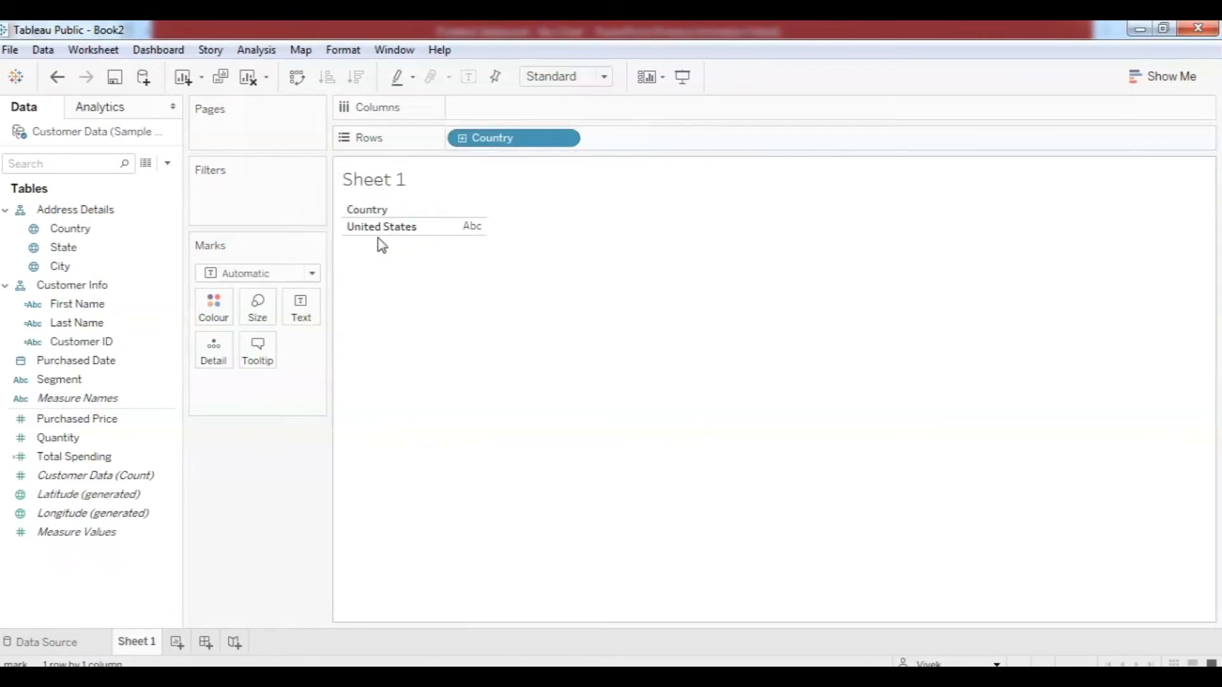
Review the customer records in View Data, reordering the City, State and Country columns.
{"action": "left_click", "coordinate": [147, 168]}
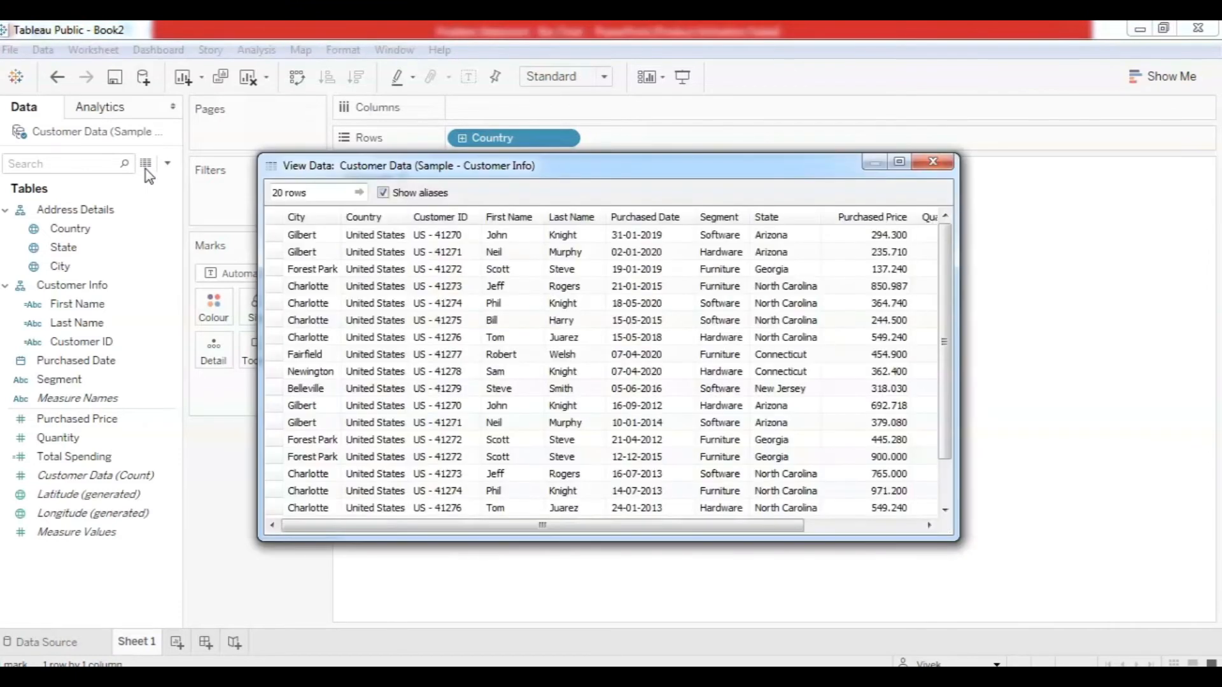
{"action": "mouse_move", "coordinate": [574, 525]}
{"action": "left_mouse_down"}
{"action": "mouse_move", "coordinate": [650, 524]}
{"action": "mouse_move", "coordinate": [592, 525]}
{"action": "left_mouse_up"}
{"action": "left_click_drag", "start_coordinate": [320, 221], "coordinate": [451, 220]}
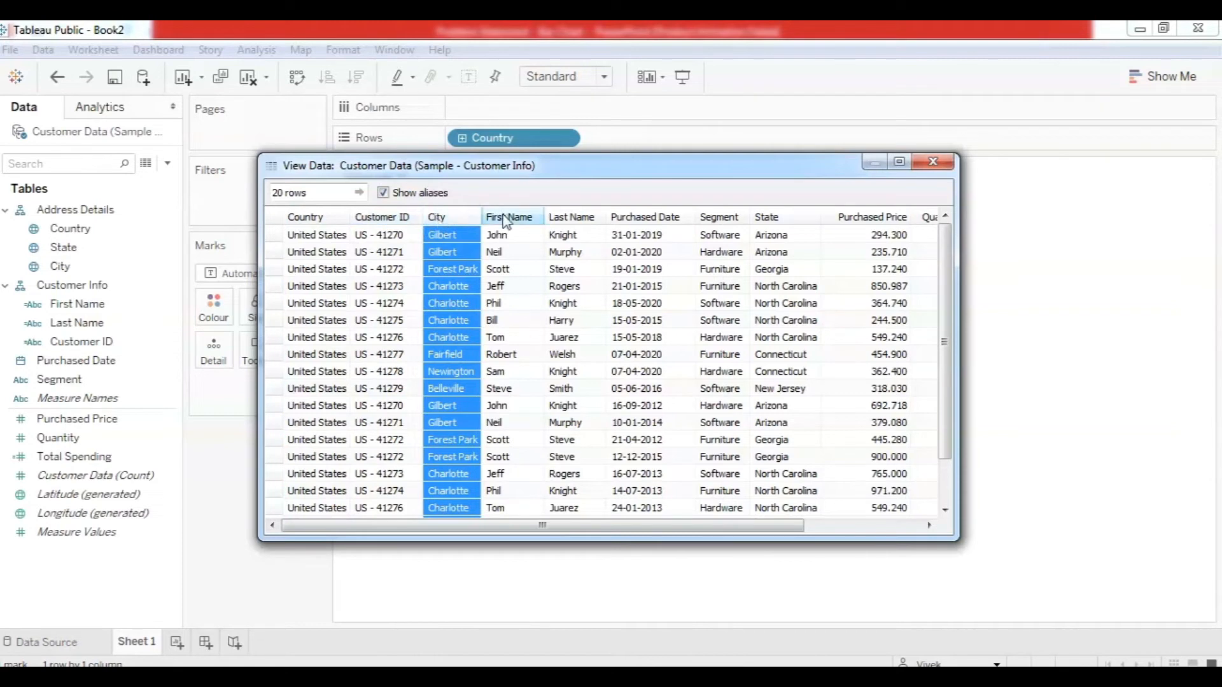
{"action": "left_click_drag", "start_coordinate": [767, 217], "coordinate": [426, 227]}
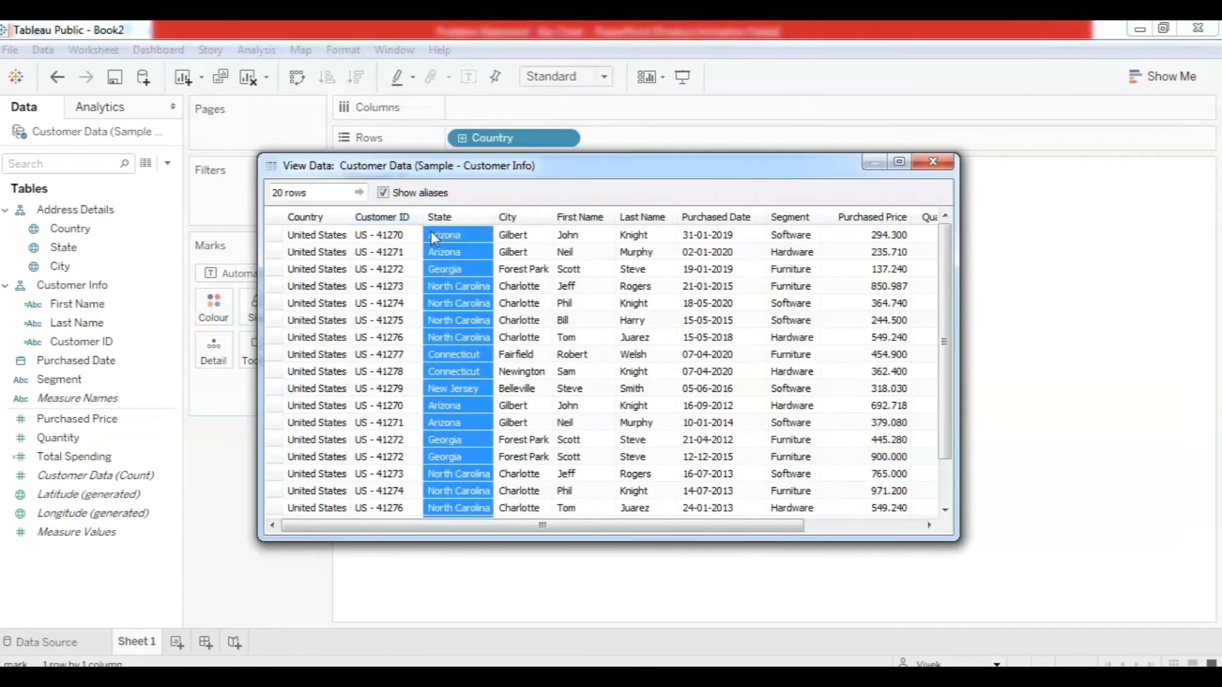
{"action": "left_click_drag", "start_coordinate": [305, 217], "coordinate": [419, 213]}
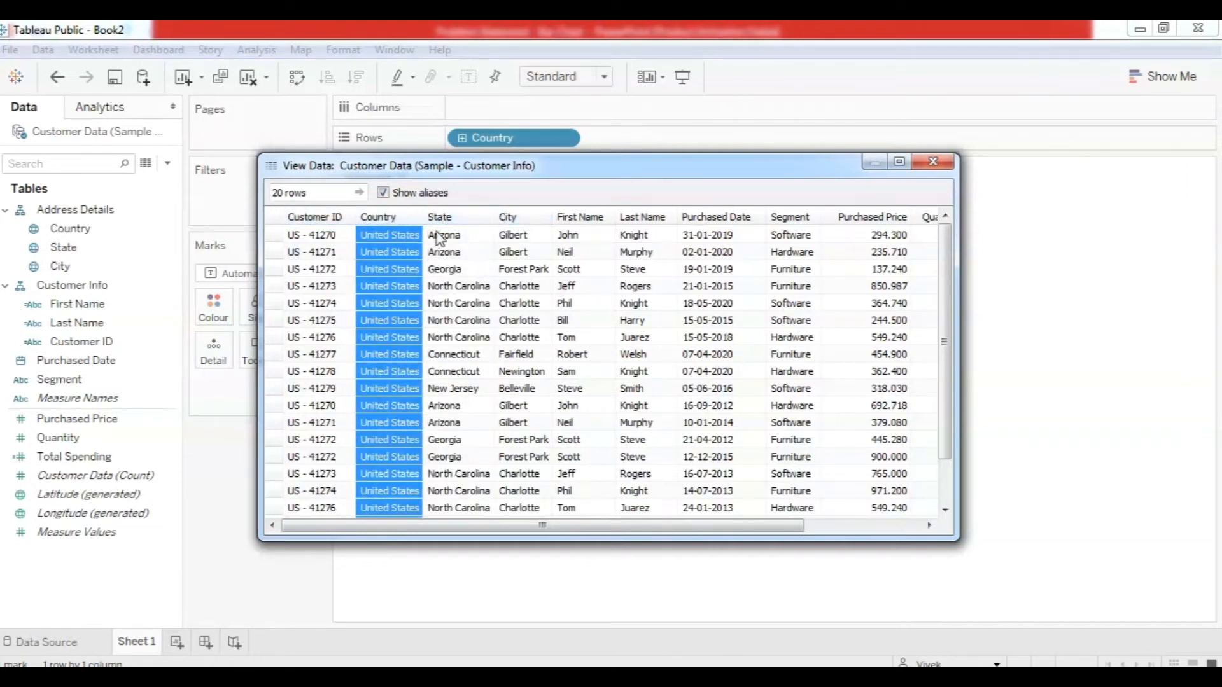
{"action": "left_click", "coordinate": [933, 162]}
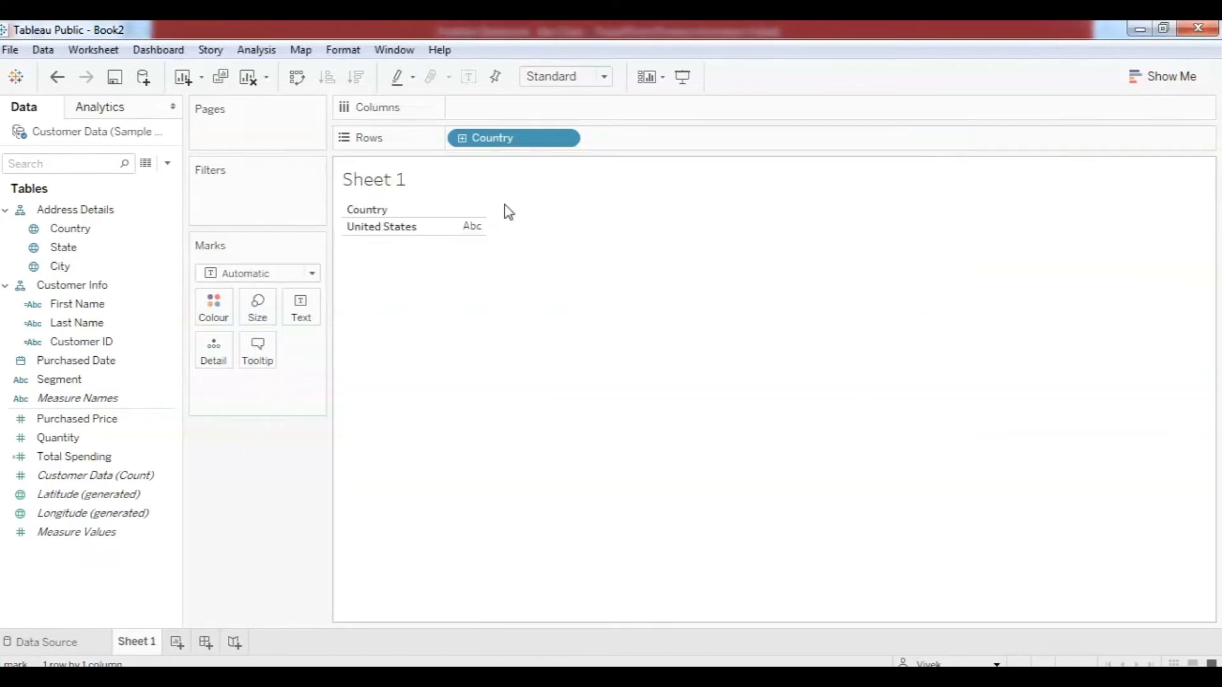
Drill the Address Details rows down from Country to State and then City.
{"action": "left_click", "coordinate": [464, 141]}
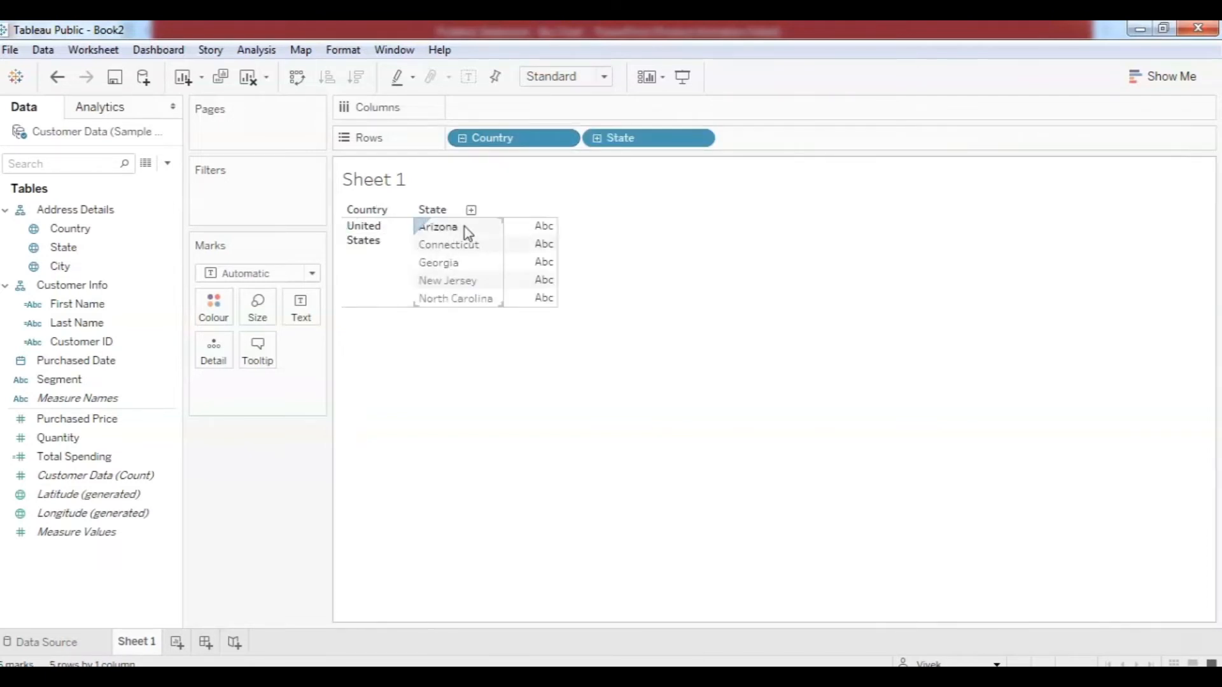
{"action": "left_click", "coordinate": [597, 138]}
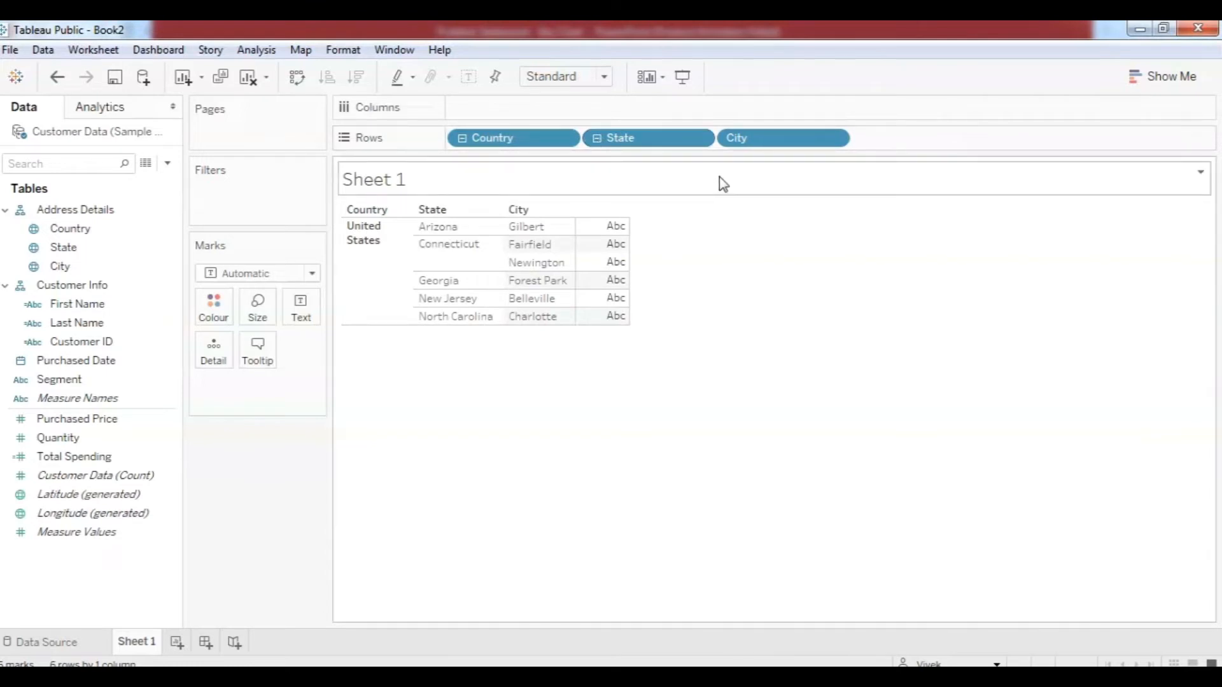
{"action": "left_click", "coordinate": [597, 139]}
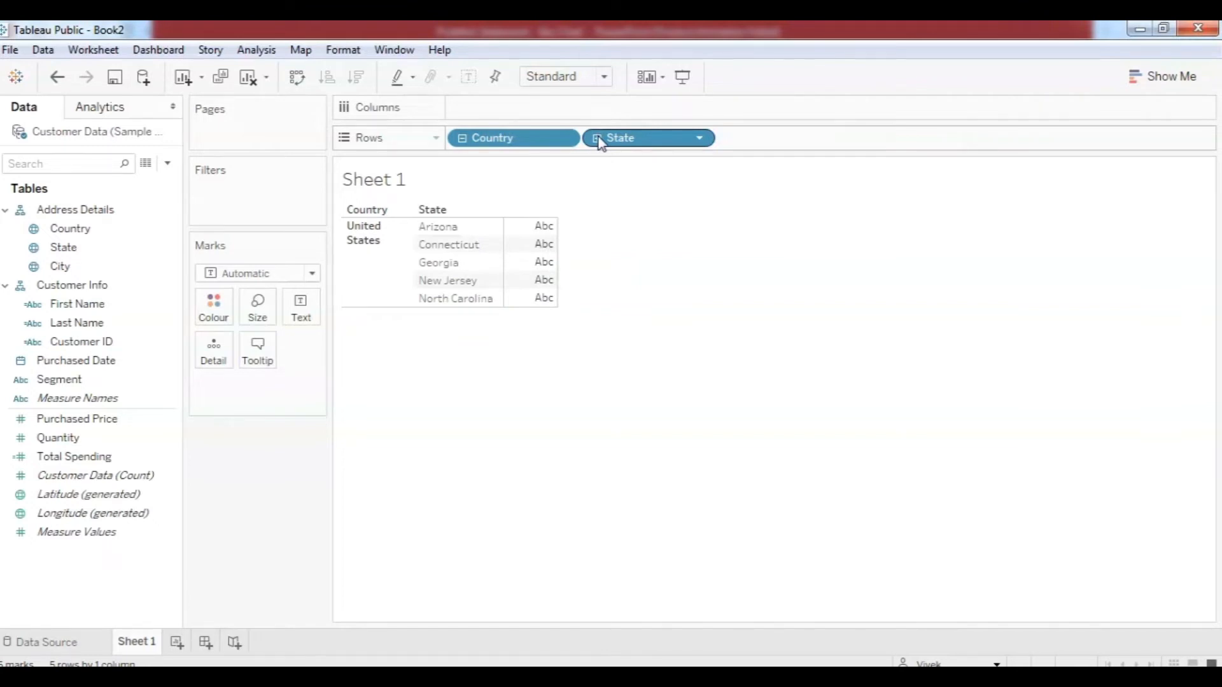
{"action": "left_click", "coordinate": [597, 139]}
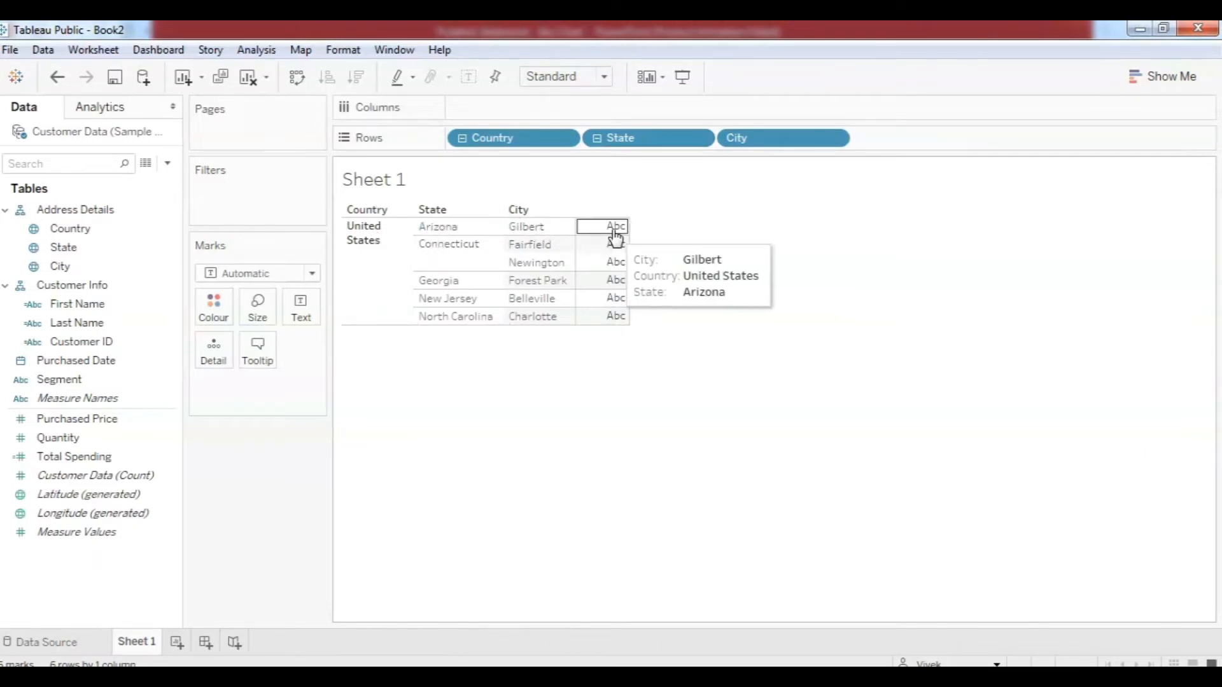
Show SUM(Total Spending) as text for each city.
{"action": "mouse_move", "coordinate": [617, 249]}
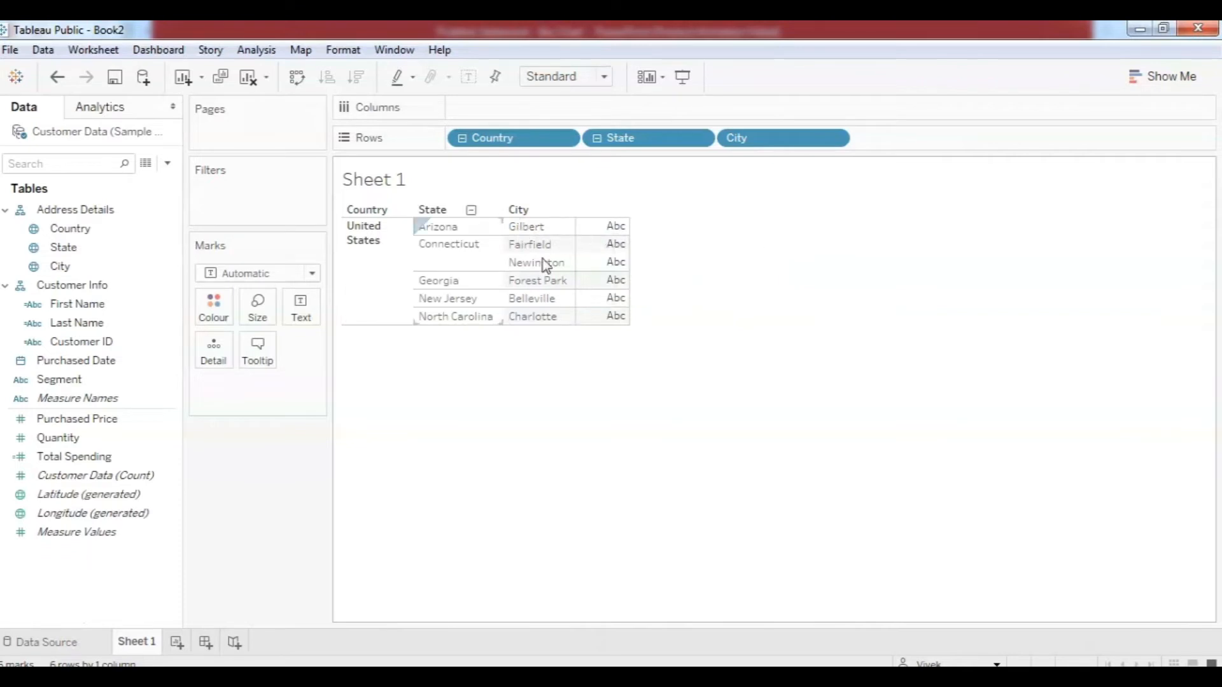
{"action": "left_click_drag", "start_coordinate": [74, 463], "coordinate": [306, 311]}
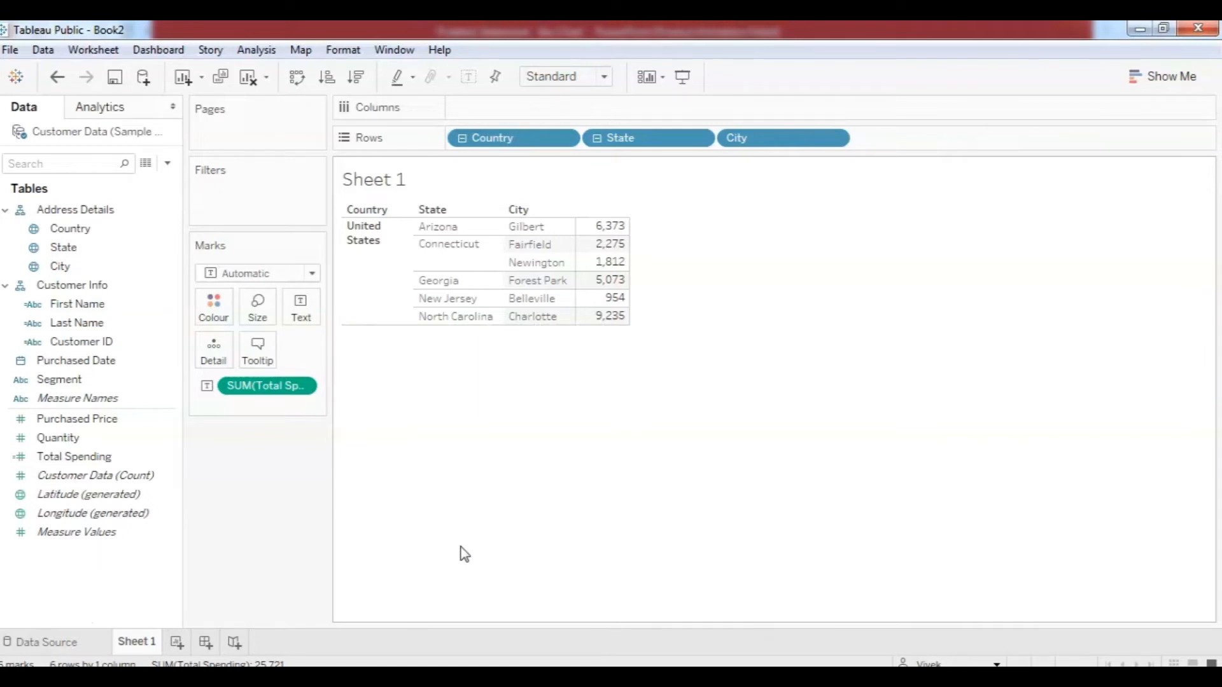
{"action": "left_click", "coordinate": [448, 676]}
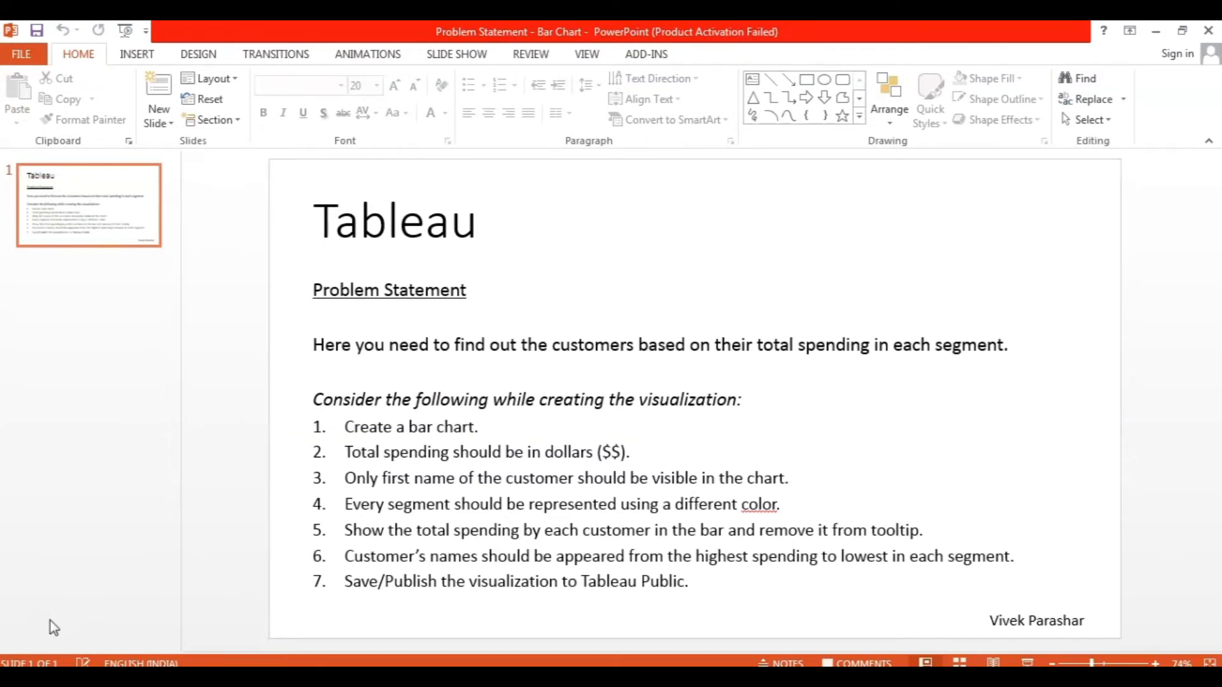
Launch the slide show with F5 to present the seven bar-chart requirements.
{"action": "key", "text": "F5"}
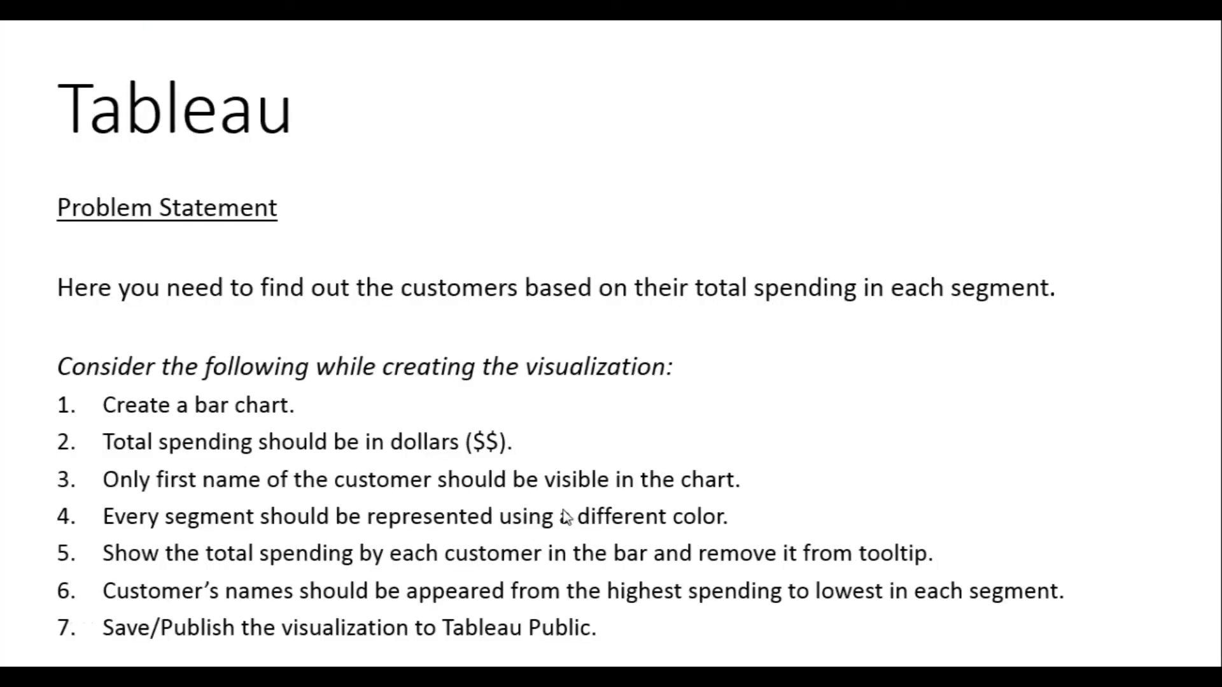
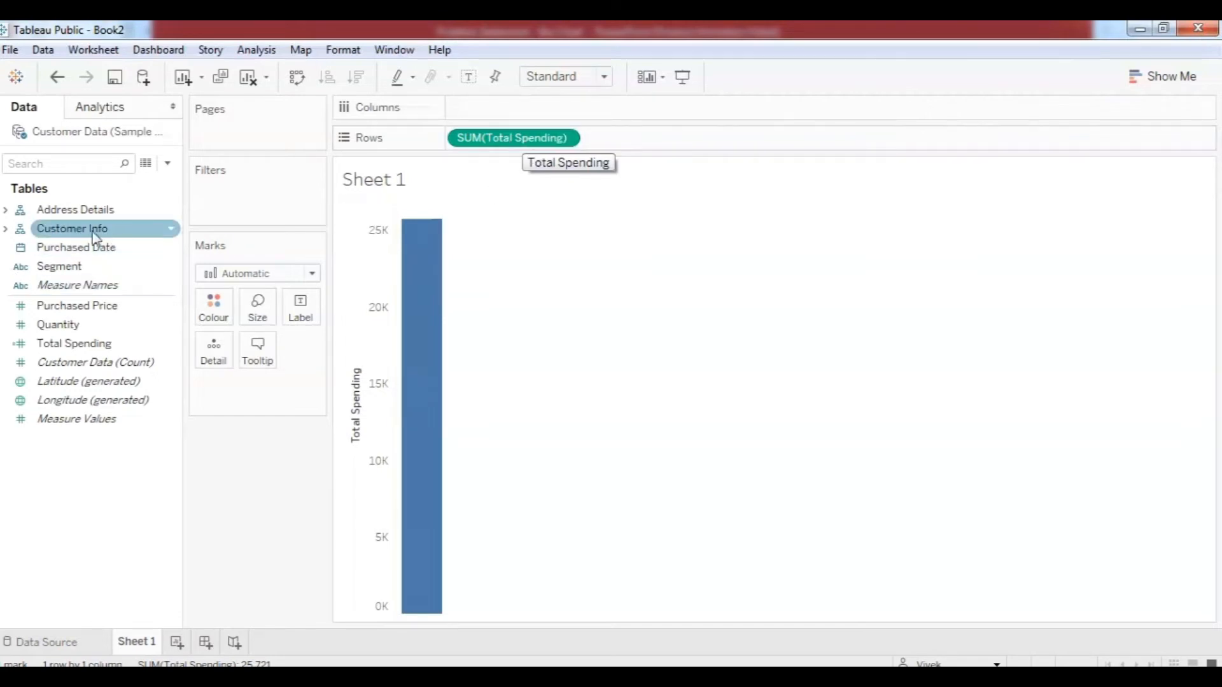
Expand Customer Info in the Data pane to reveal its fields.
{"action": "left_click", "coordinate": [6, 230]}
Put First Name on Columns for ten first-name bars, then drag Segment toward Columns.
{"action": "left_click", "coordinate": [47, 248]}
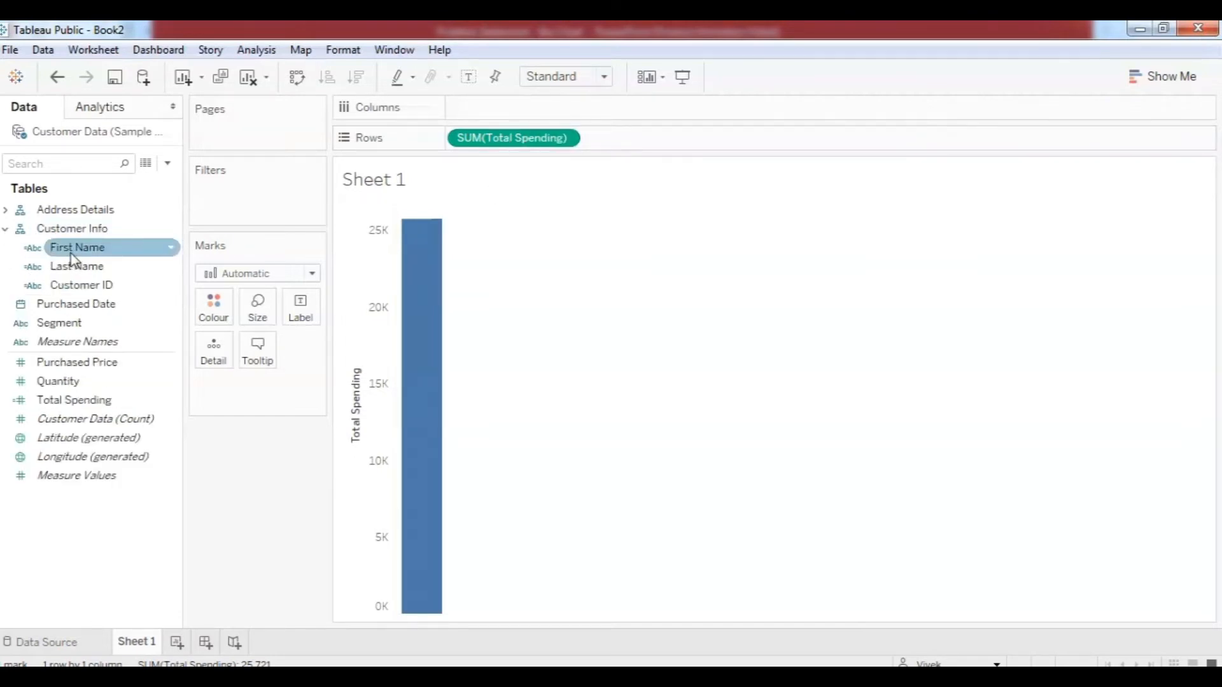
{"action": "left_click_drag", "start_coordinate": [70, 254], "coordinate": [513, 112]}
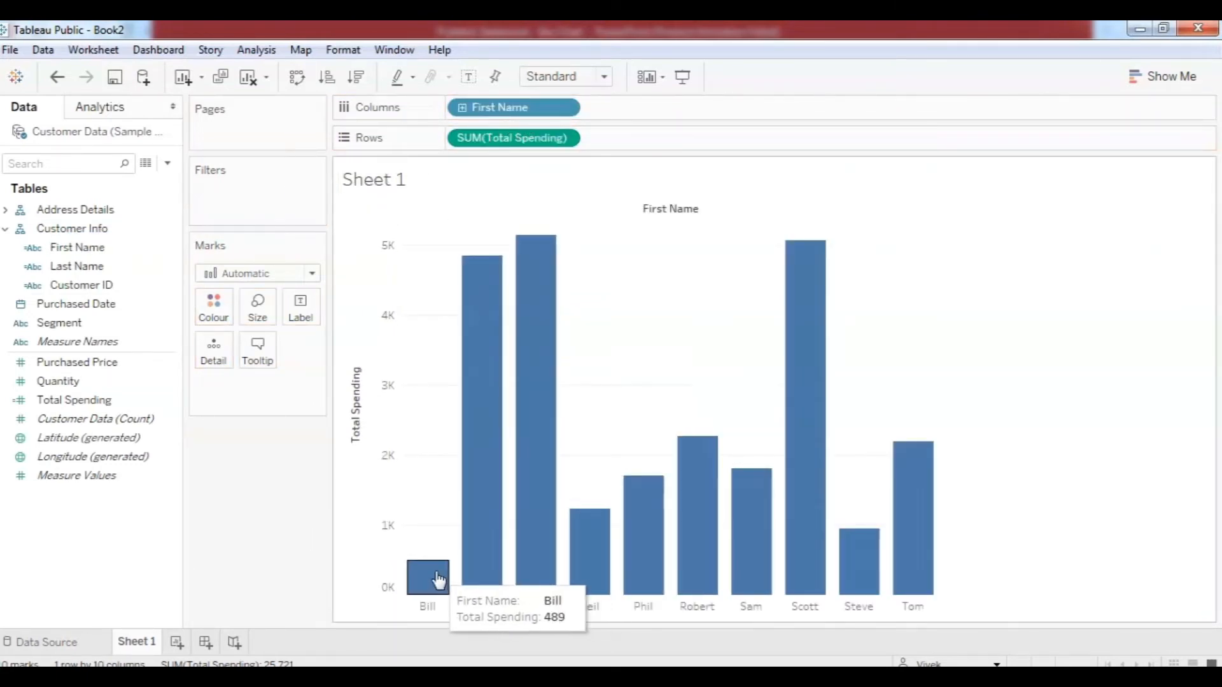
{"action": "mouse_move", "coordinate": [540, 557]}
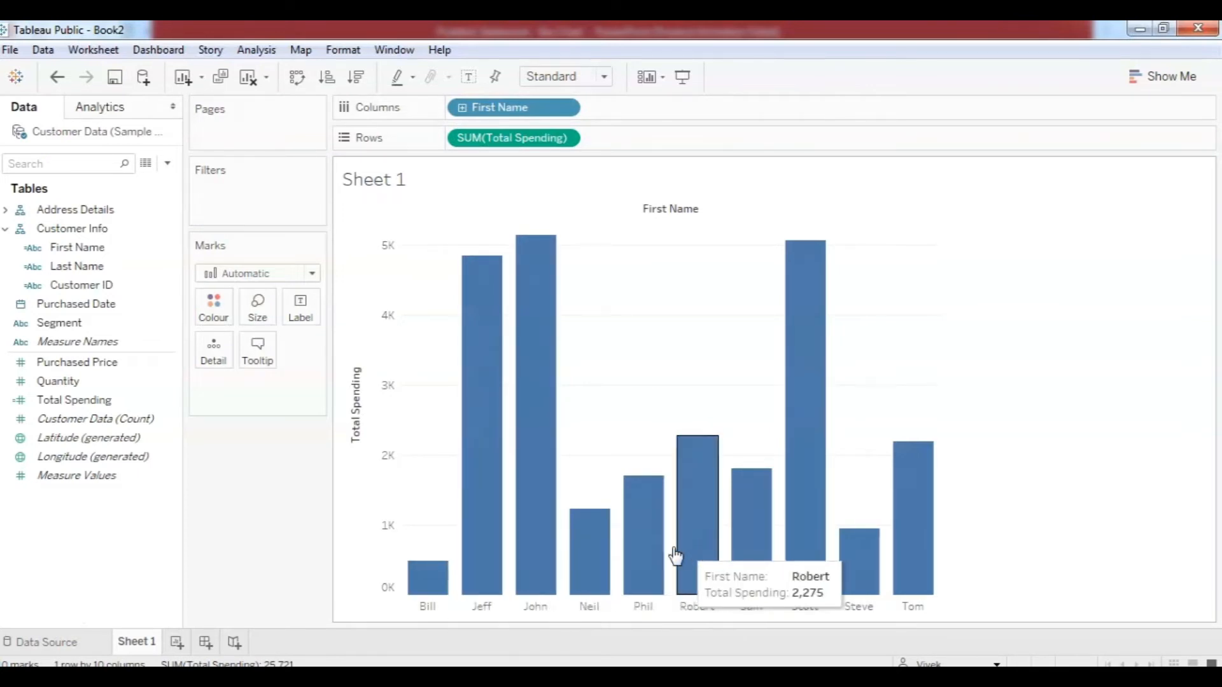
{"action": "mouse_move", "coordinate": [646, 540]}
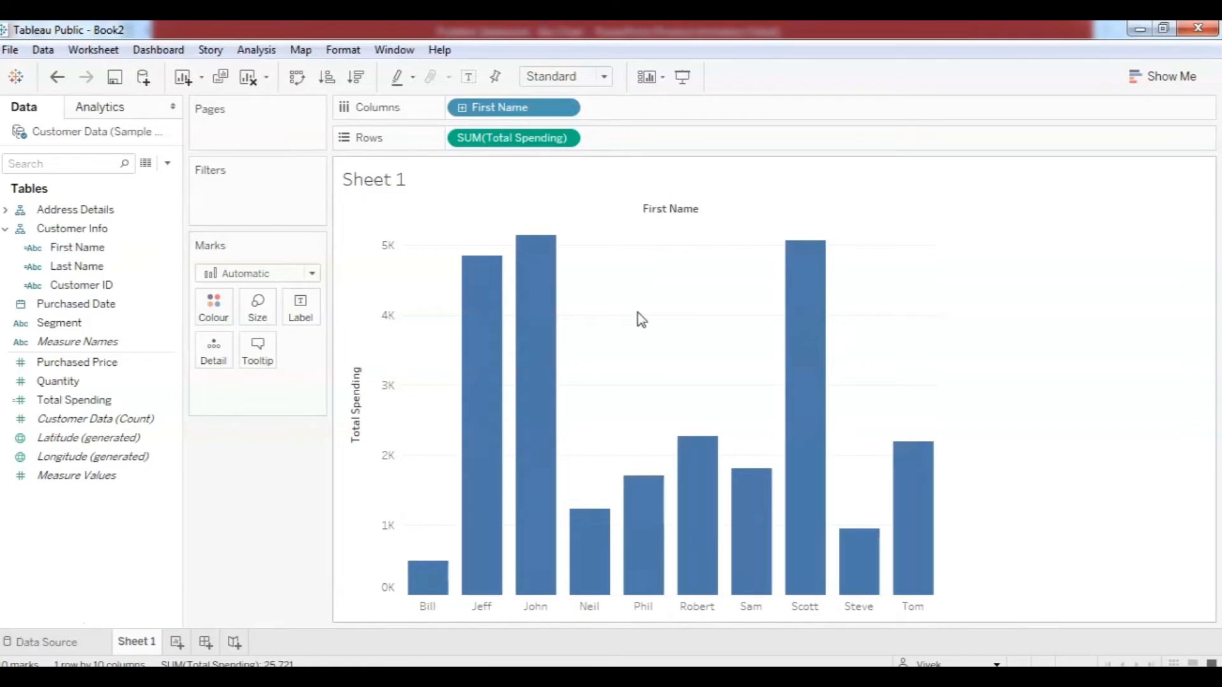
{"action": "mouse_move", "coordinate": [815, 426]}
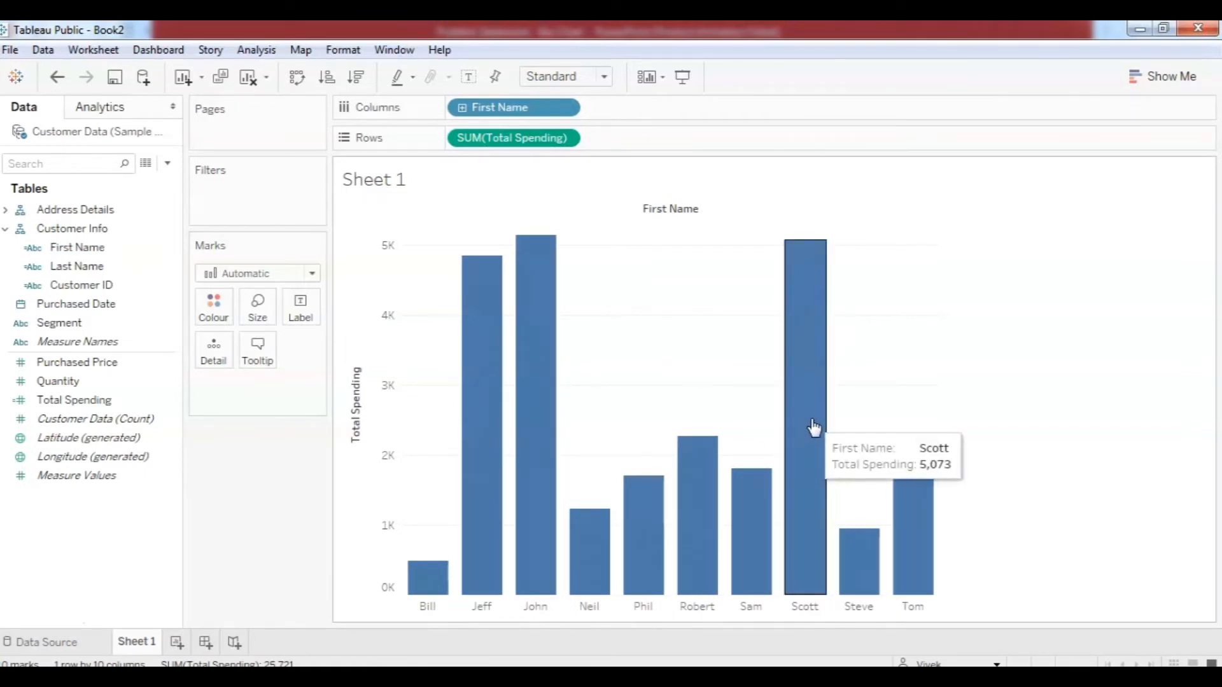
{"action": "mouse_move", "coordinate": [519, 336]}
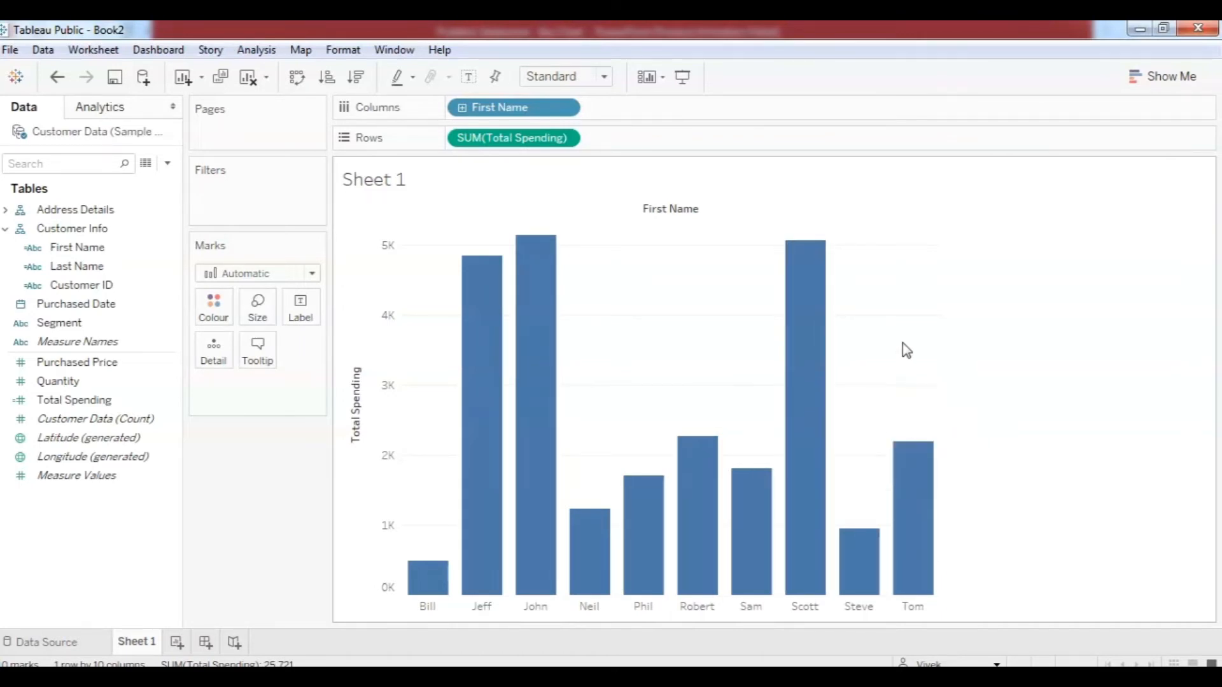
{"action": "mouse_move", "coordinate": [549, 409]}
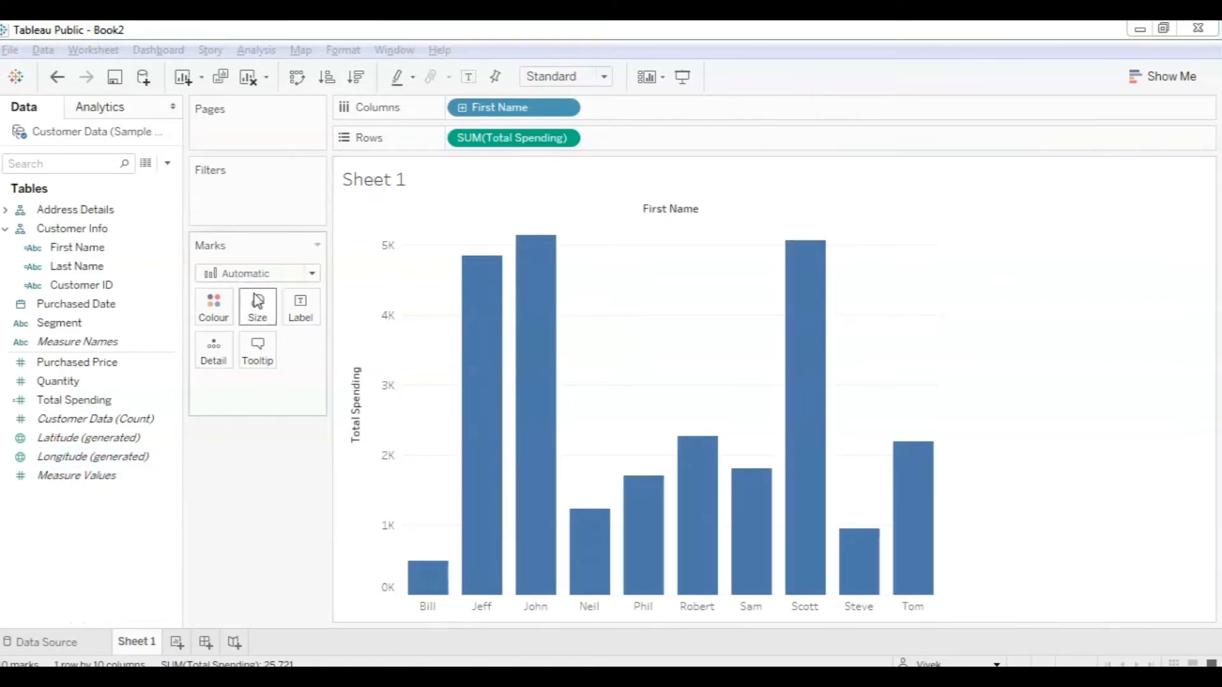
{"action": "left_click_drag", "start_coordinate": [63, 327], "coordinate": [449, 107]}
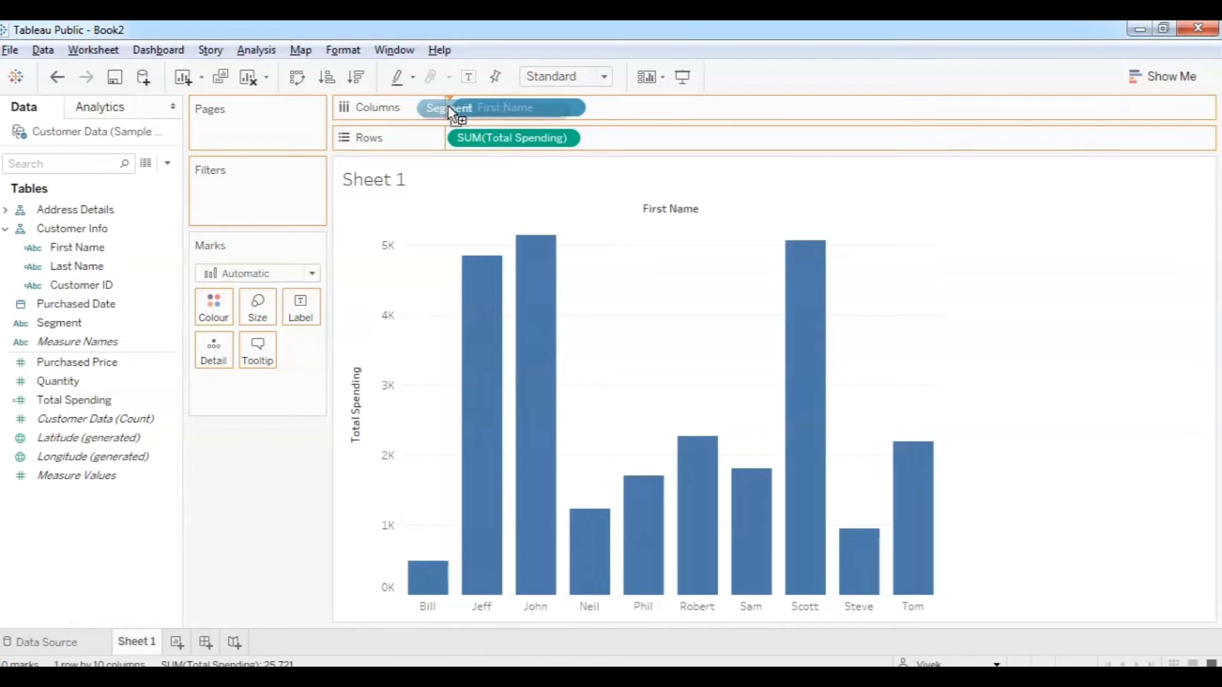
Place Segment before First Name on Columns, grouping bars into Furniture, Hardware and Software panes.
{"action": "left_click_drag", "start_coordinate": [448, 105], "coordinate": [448, 106]}
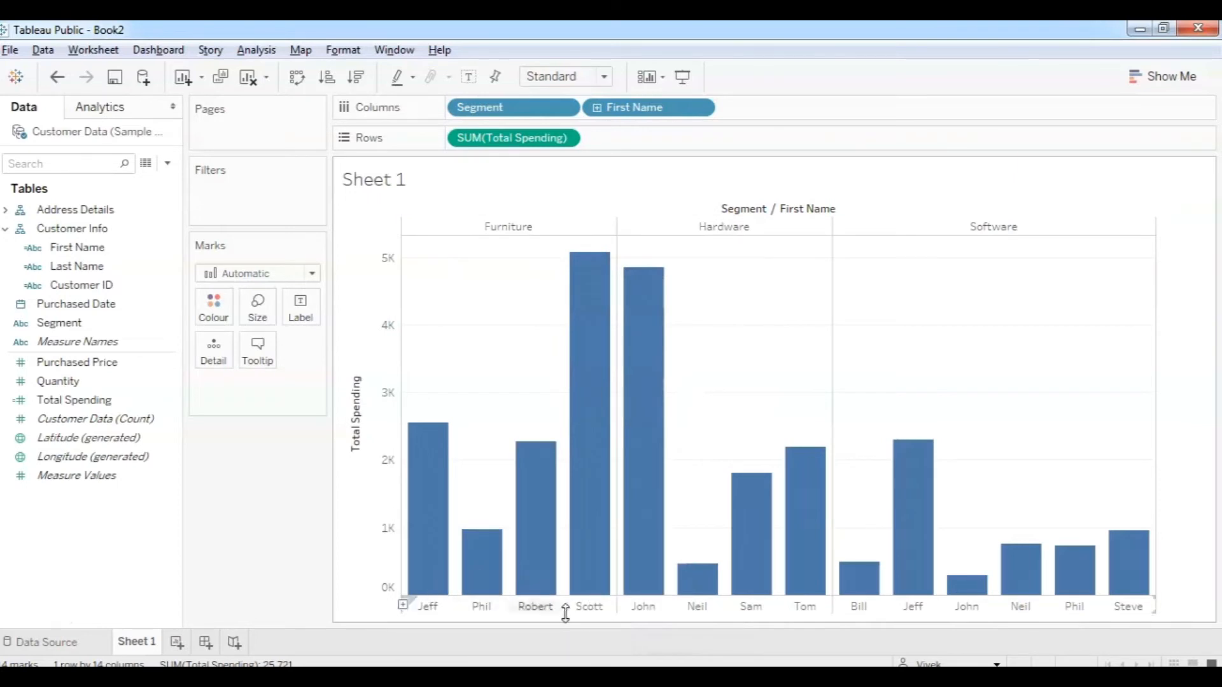
{"action": "mouse_move", "coordinate": [440, 564]}
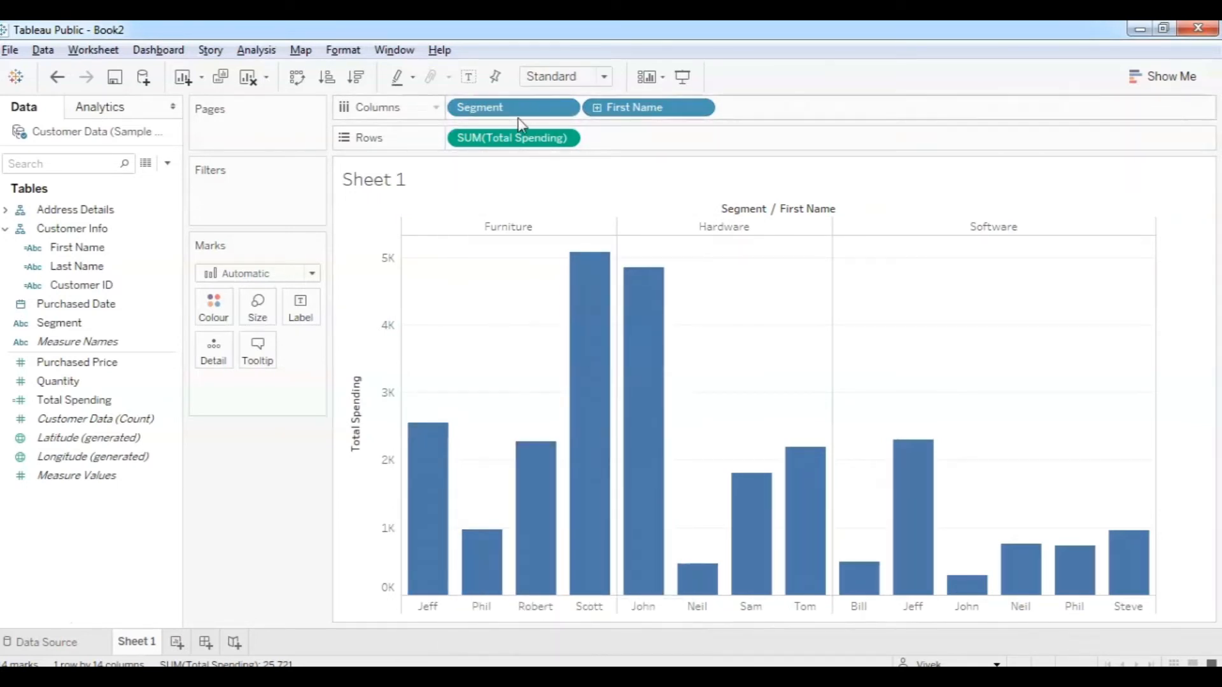
{"action": "left_click_drag", "start_coordinate": [640, 115], "coordinate": [457, 110]}
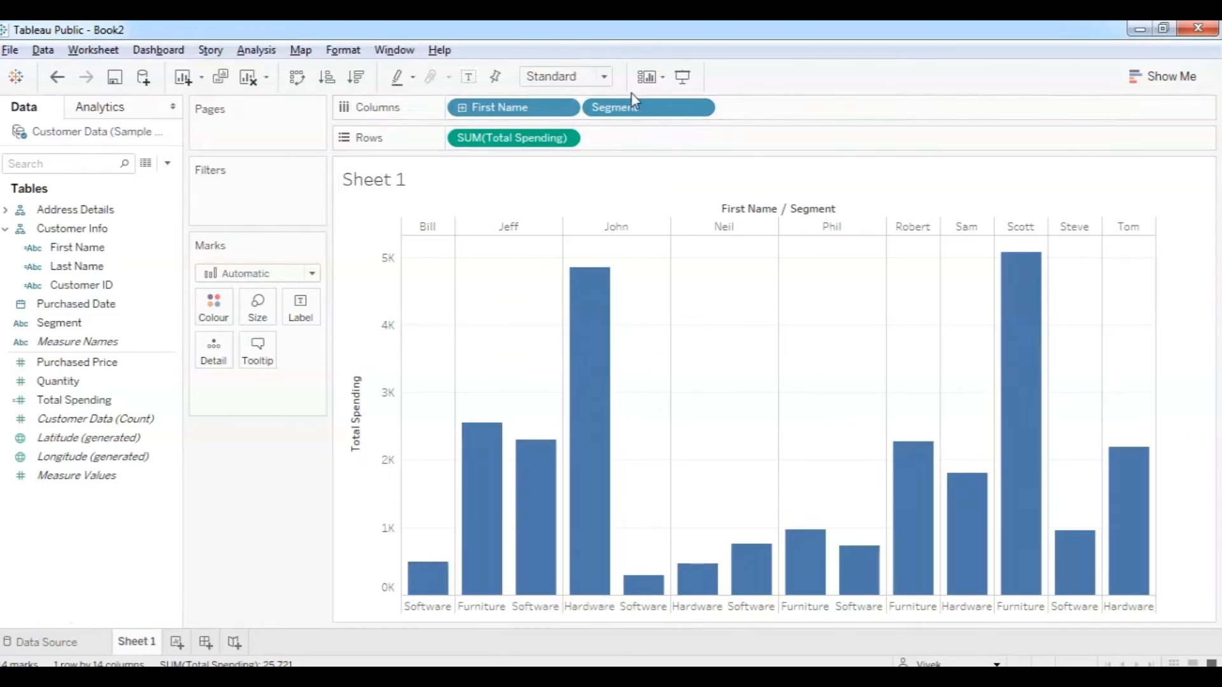
{"action": "left_click_drag", "start_coordinate": [639, 115], "coordinate": [460, 110]}
Check the problem statement slide, then return to the worksheet.
{"action": "left_click", "coordinate": [403, 618]}
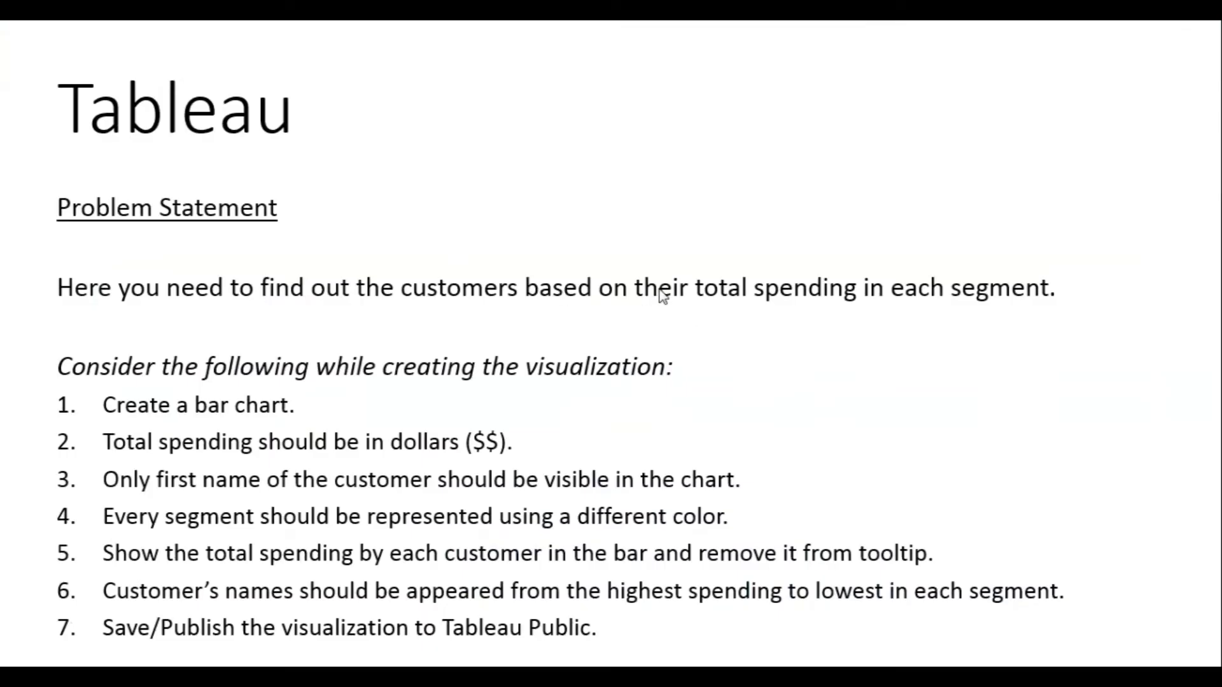
{"action": "key", "text": "alt+Tab"}
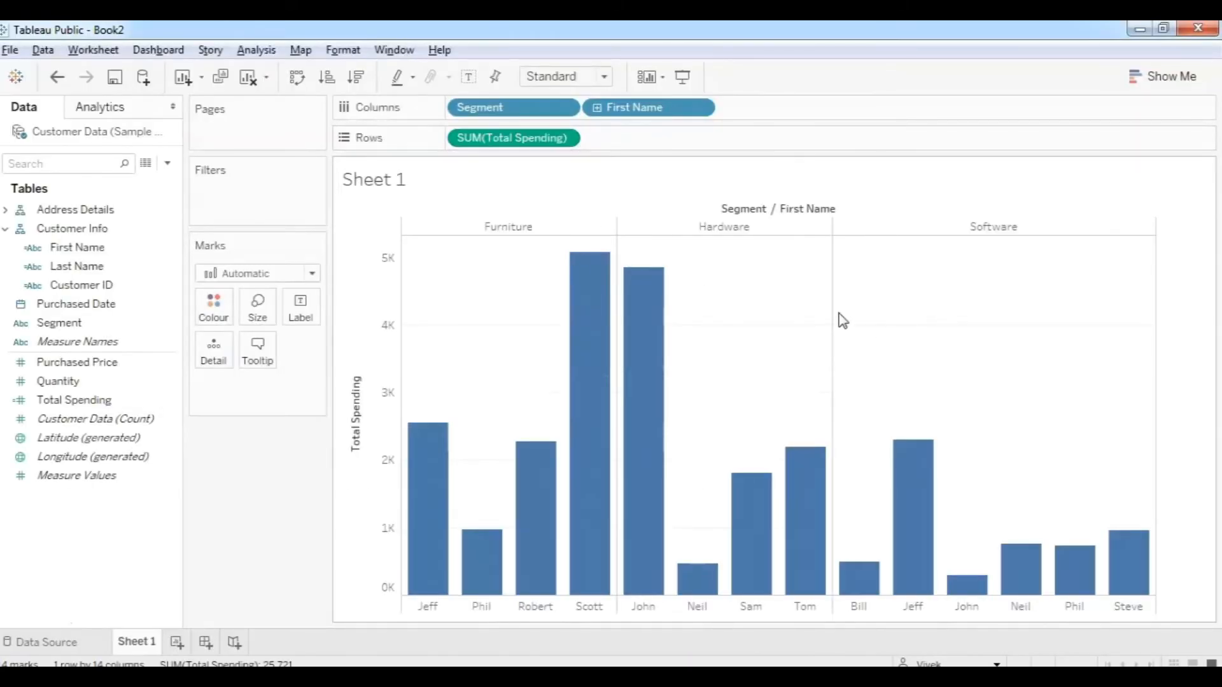
{"action": "mouse_move", "coordinate": [592, 564]}
{"action": "mouse_move", "coordinate": [643, 439]}
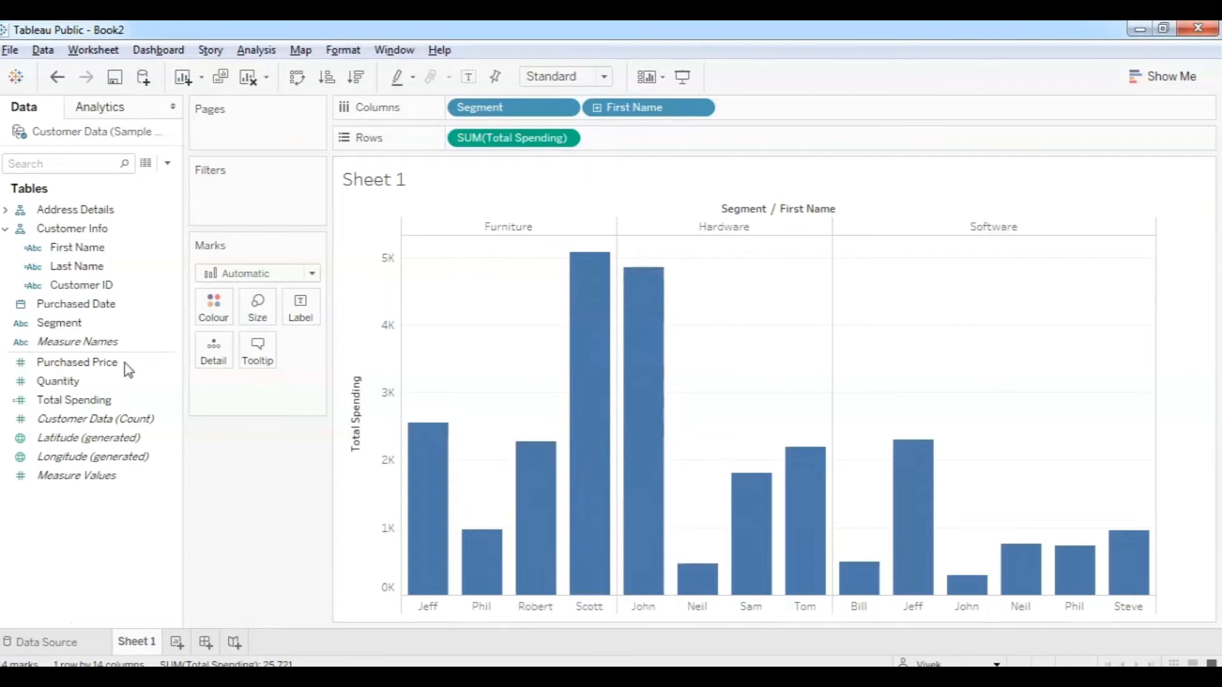
{"action": "left_click", "coordinate": [145, 167]}
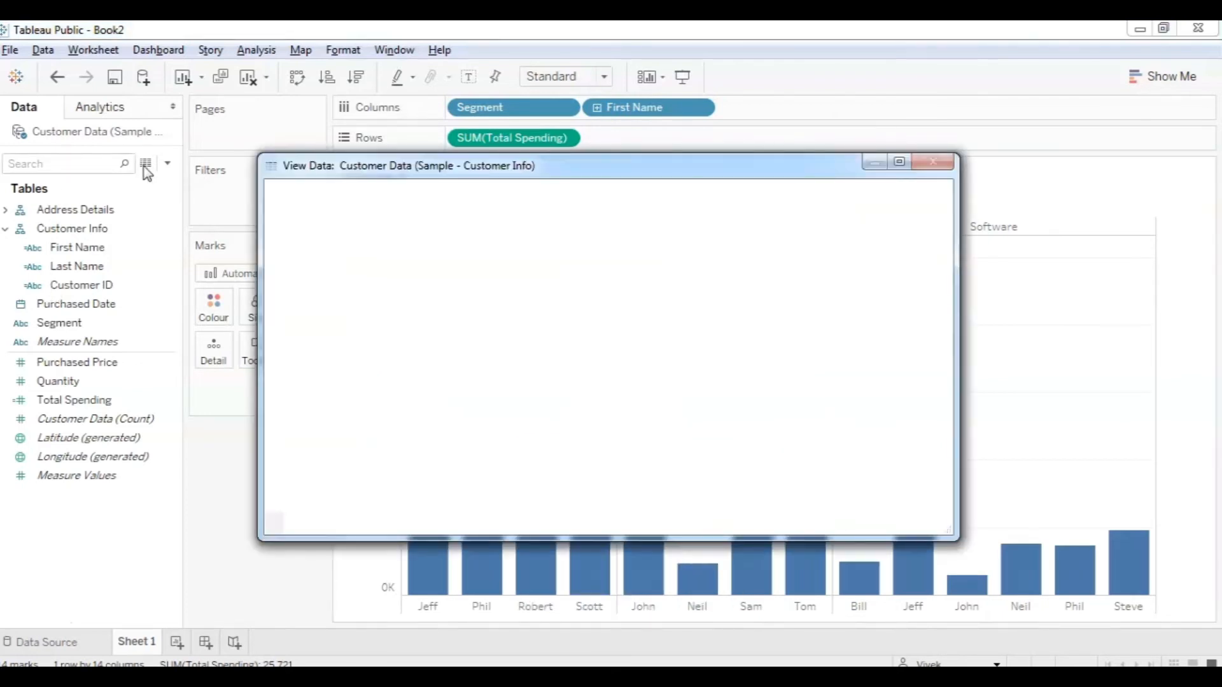
{"action": "left_click_drag", "start_coordinate": [727, 529], "coordinate": [853, 521]}
{"action": "left_click_drag", "start_coordinate": [712, 175], "coordinate": [539, 101]}
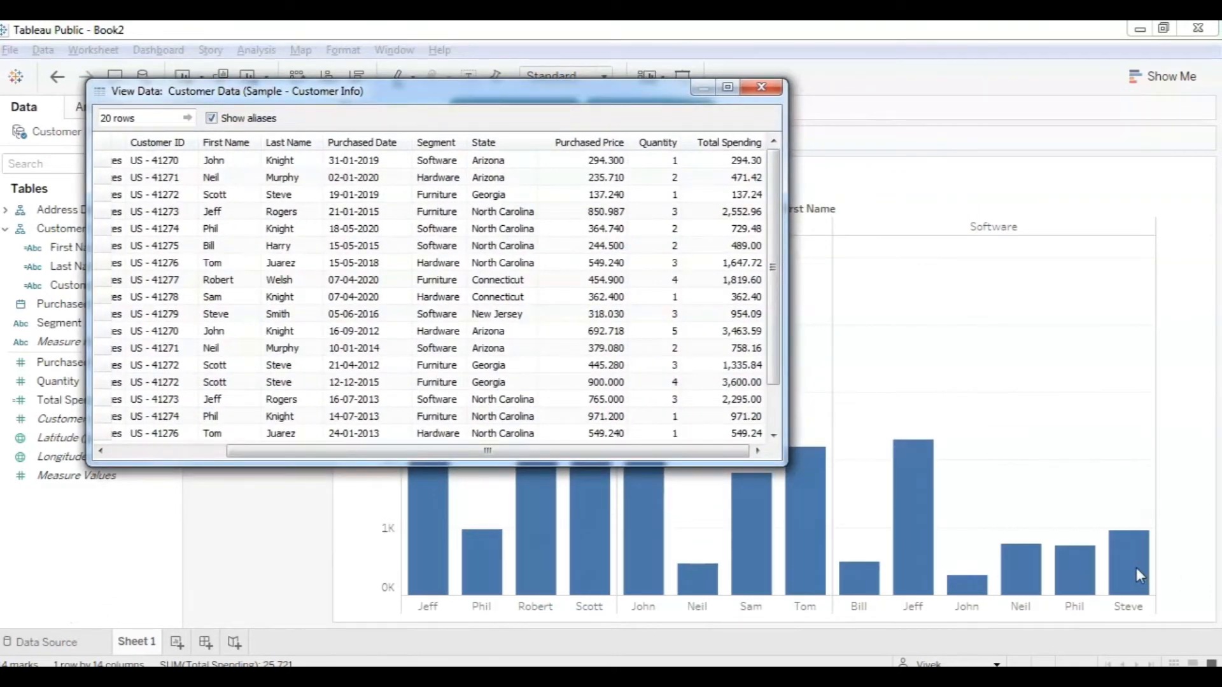
{"action": "left_click", "coordinate": [761, 87]}
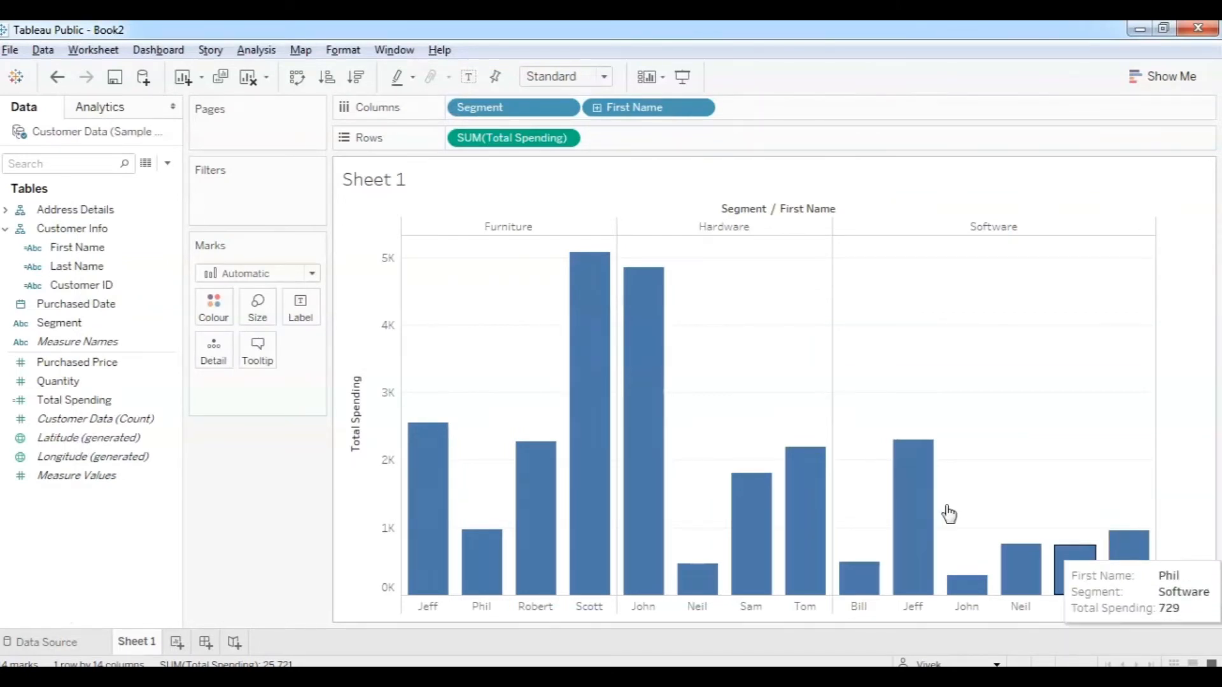
{"action": "left_click", "coordinate": [148, 164]}
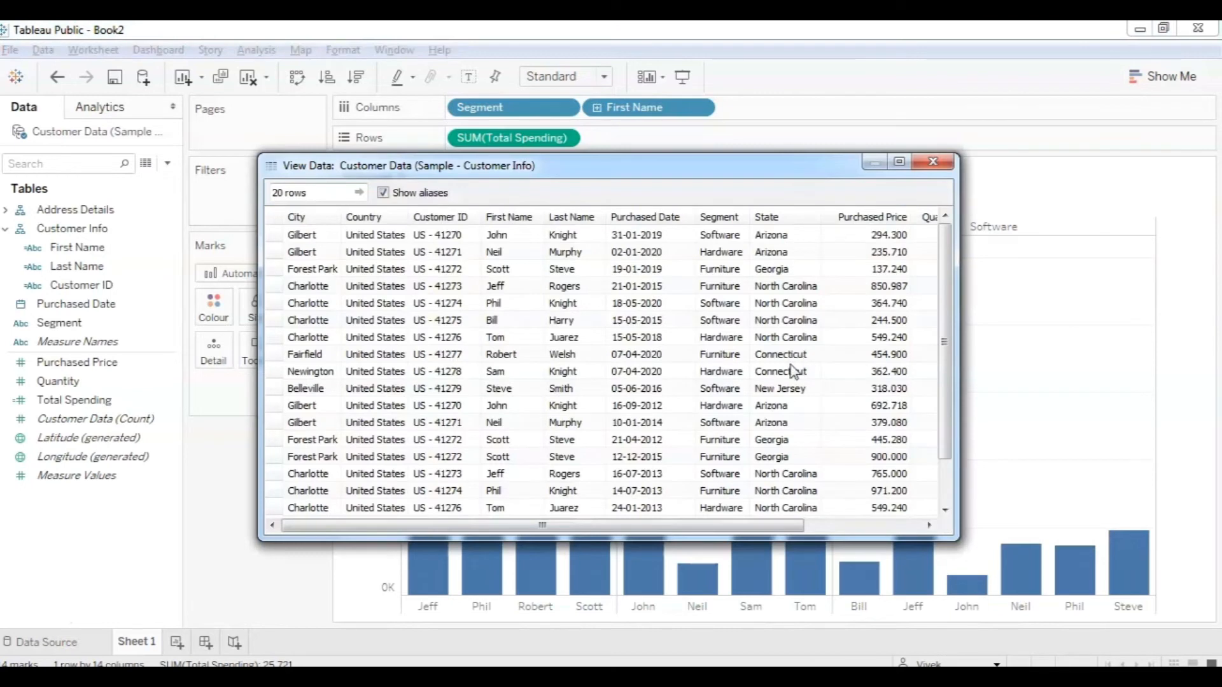
{"action": "mouse_move", "coordinate": [941, 327]}
{"action": "left_mouse_down"}
{"action": "mouse_move", "coordinate": [944, 387]}
{"action": "mouse_move", "coordinate": [939, 331]}
{"action": "left_mouse_up"}
{"action": "left_click", "coordinate": [528, 392]}
{"action": "left_click_drag", "start_coordinate": [703, 525], "coordinate": [812, 529]}
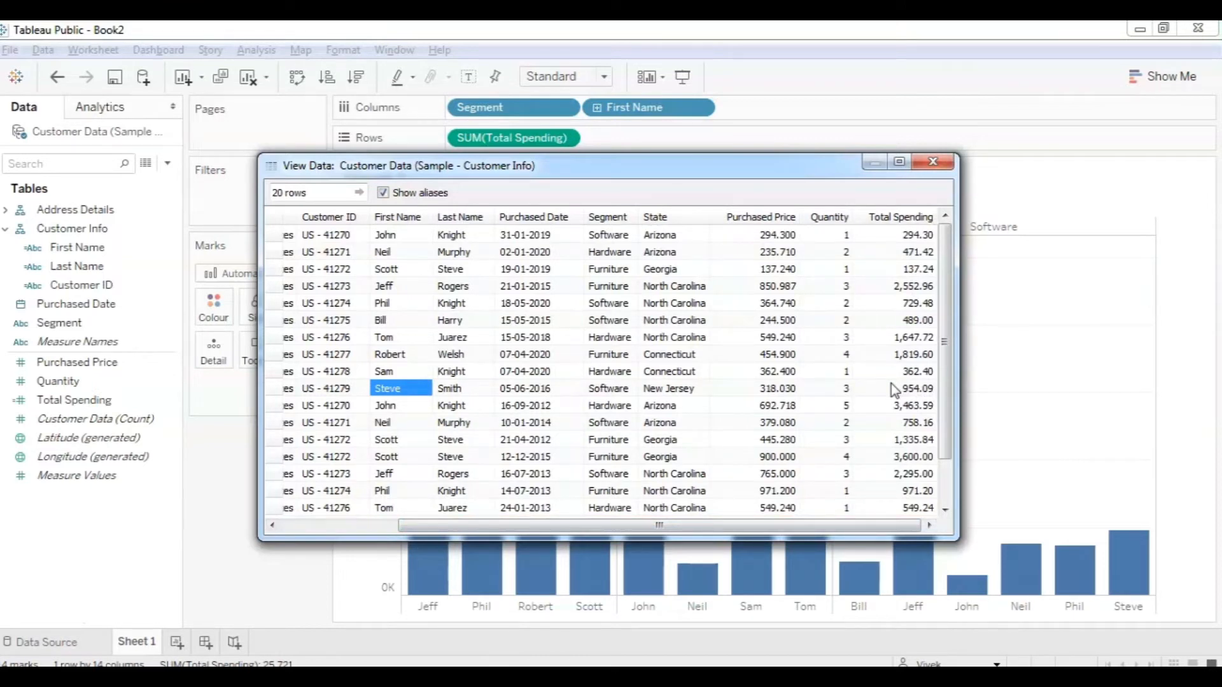
{"action": "left_click", "coordinate": [932, 164]}
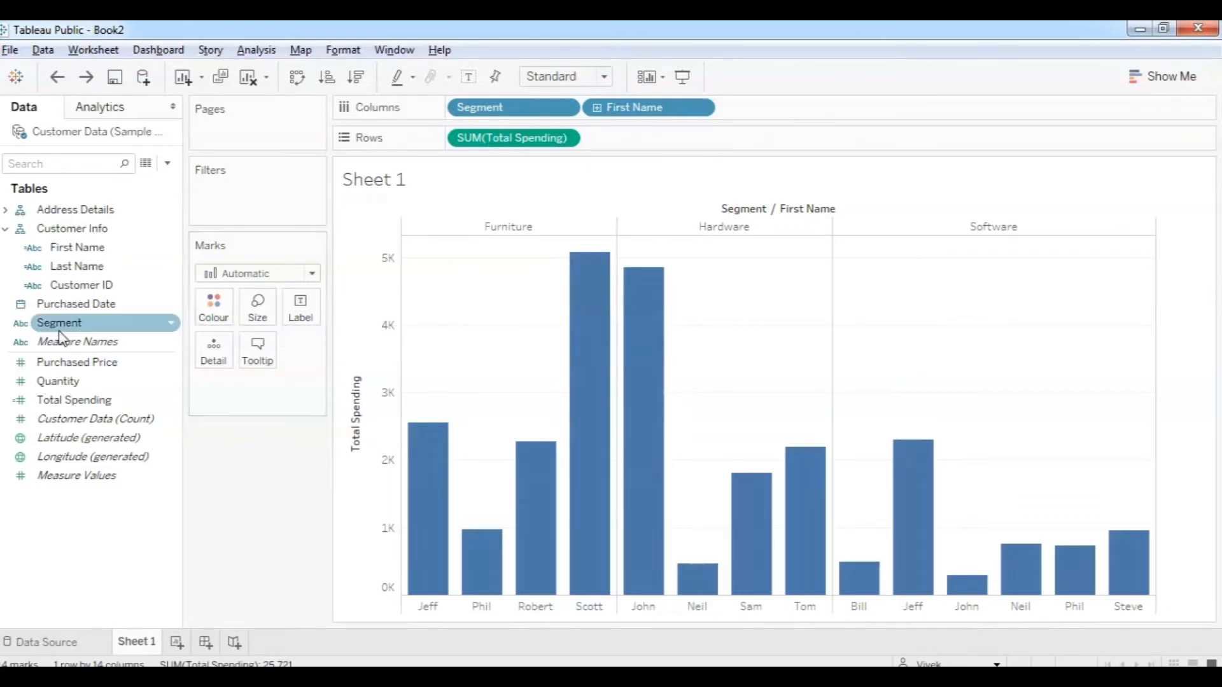
{"action": "mouse_move", "coordinate": [73, 322]}
{"action": "left_mouse_down"}
{"action": "mouse_move", "coordinate": [209, 306]}
{"action": "mouse_move", "coordinate": [79, 239]}
{"action": "mouse_move", "coordinate": [95, 312]}
{"action": "mouse_move", "coordinate": [216, 308]}
{"action": "mouse_move", "coordinate": [82, 322]}
{"action": "left_mouse_up"}
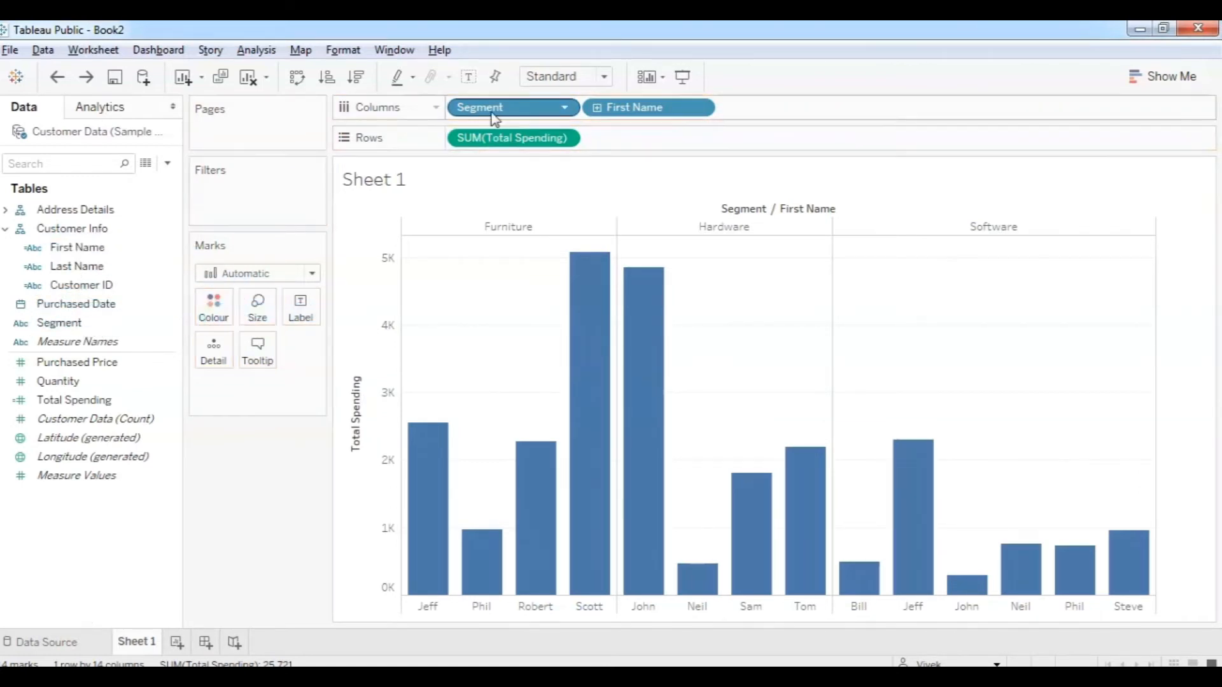
Colour the bars by Segment using the Marks card's Colour button.
{"action": "left_click_drag", "start_coordinate": [494, 115], "coordinate": [245, 483]}
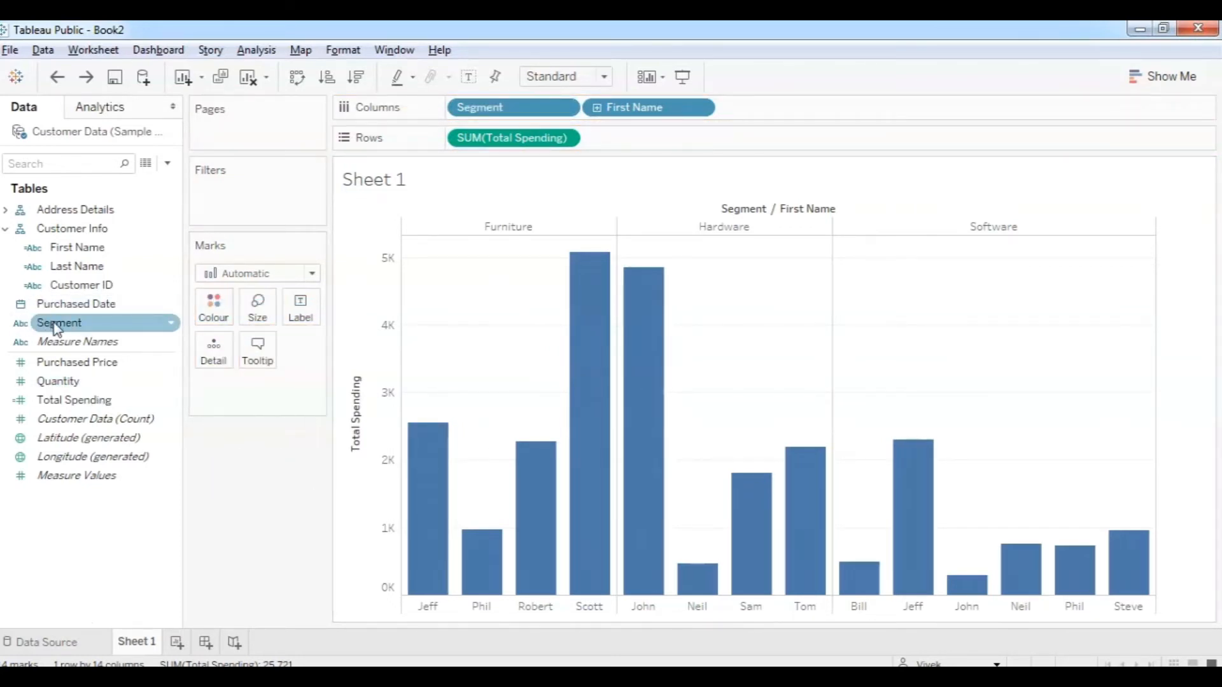
{"action": "left_click_drag", "start_coordinate": [57, 323], "coordinate": [212, 312]}
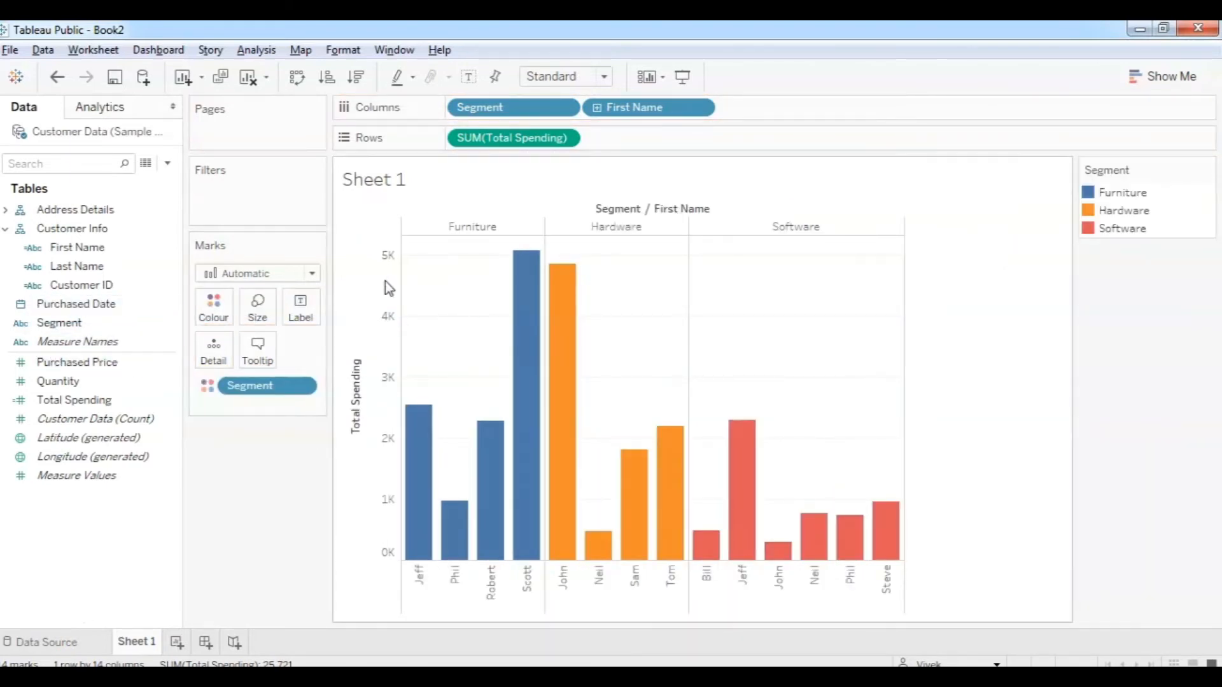
{"action": "mouse_move", "coordinate": [508, 415]}
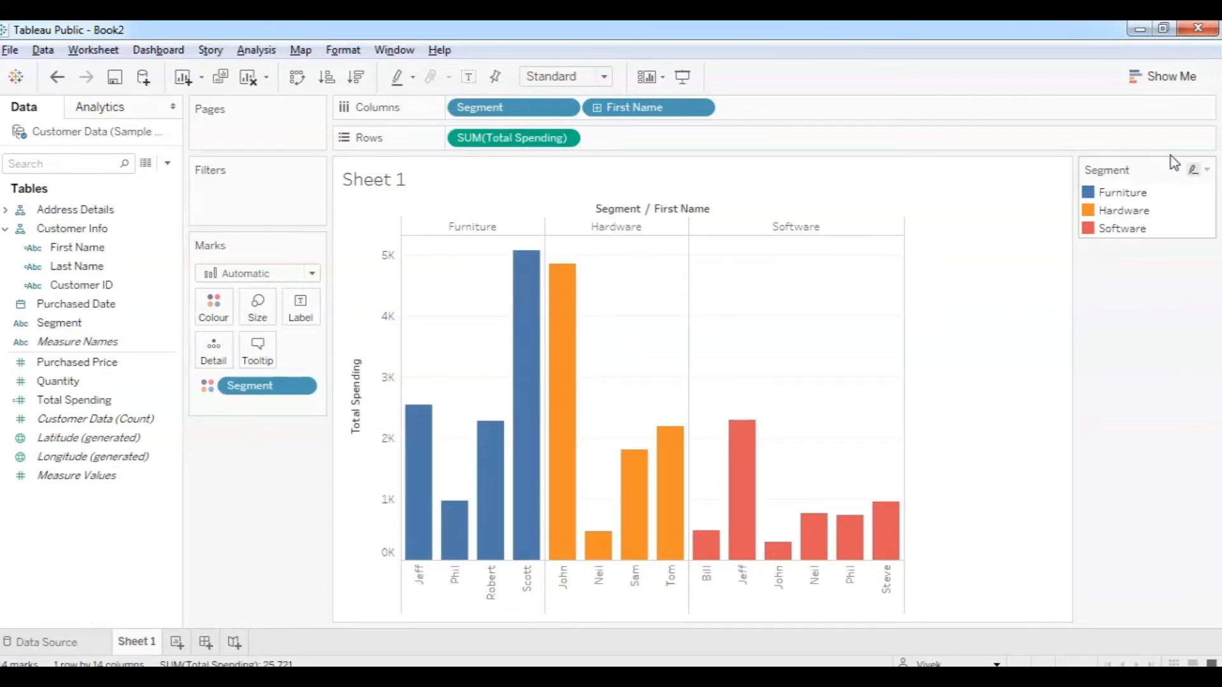
Dock the Segment colour legend below the Marks card so the chart widens.
{"action": "left_click_drag", "start_coordinate": [1150, 170], "coordinate": [335, 432]}
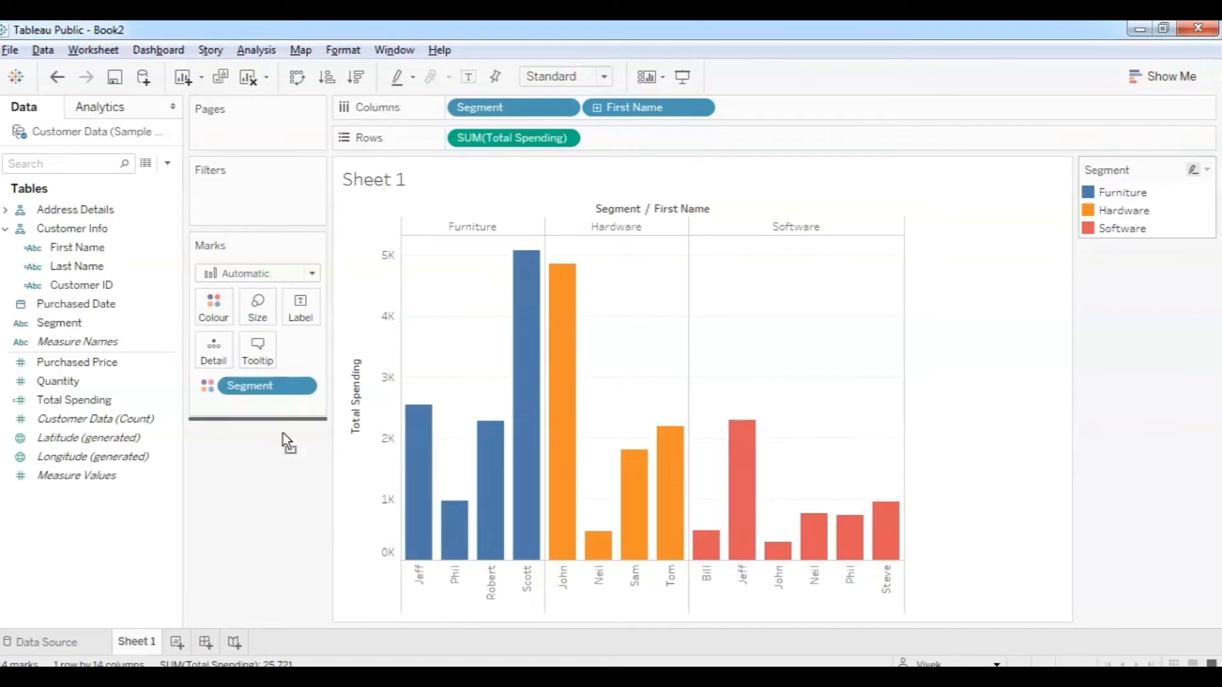
{"action": "left_click_drag", "start_coordinate": [251, 449], "coordinate": [250, 449]}
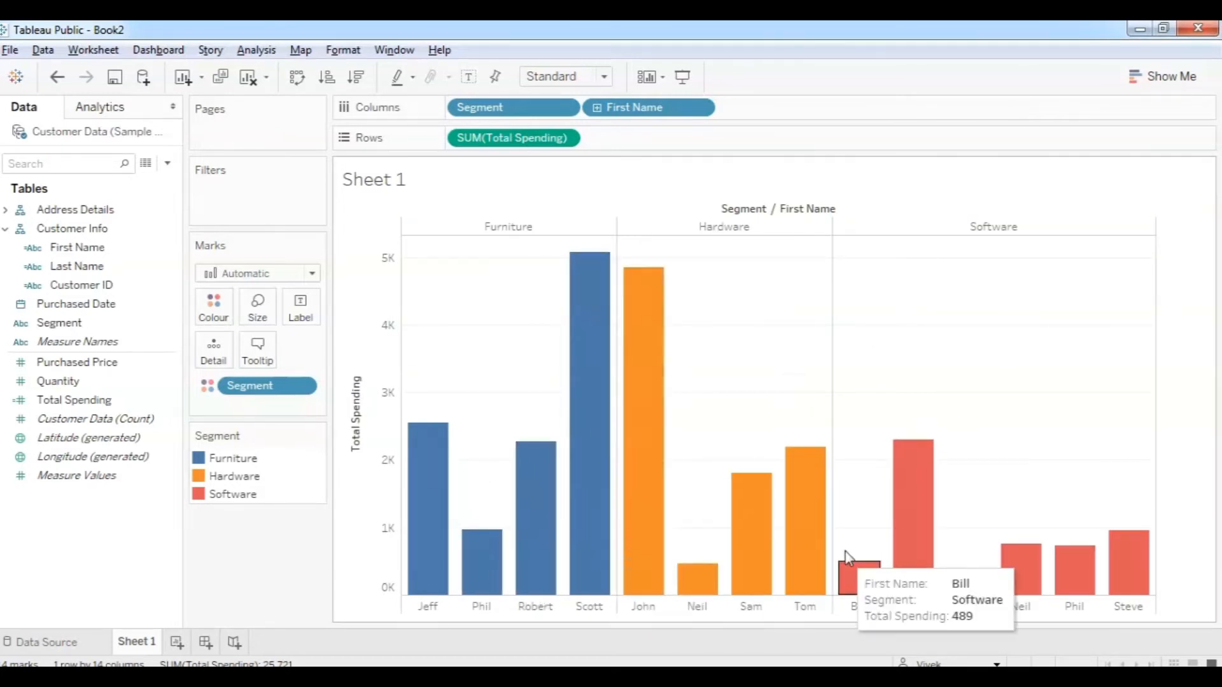
{"action": "left_click", "coordinate": [226, 325]}
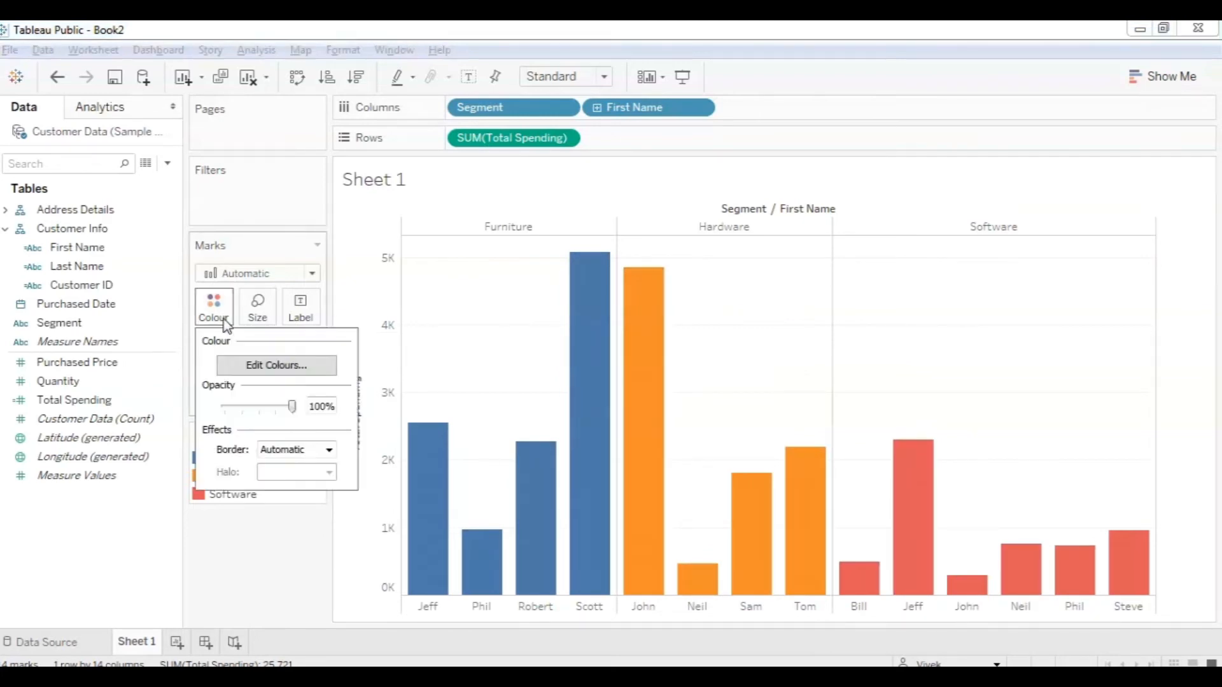
Recolour the Furniture bars orange and the Hardware bars blue in the segment colour editor.
{"action": "left_click", "coordinate": [265, 371]}
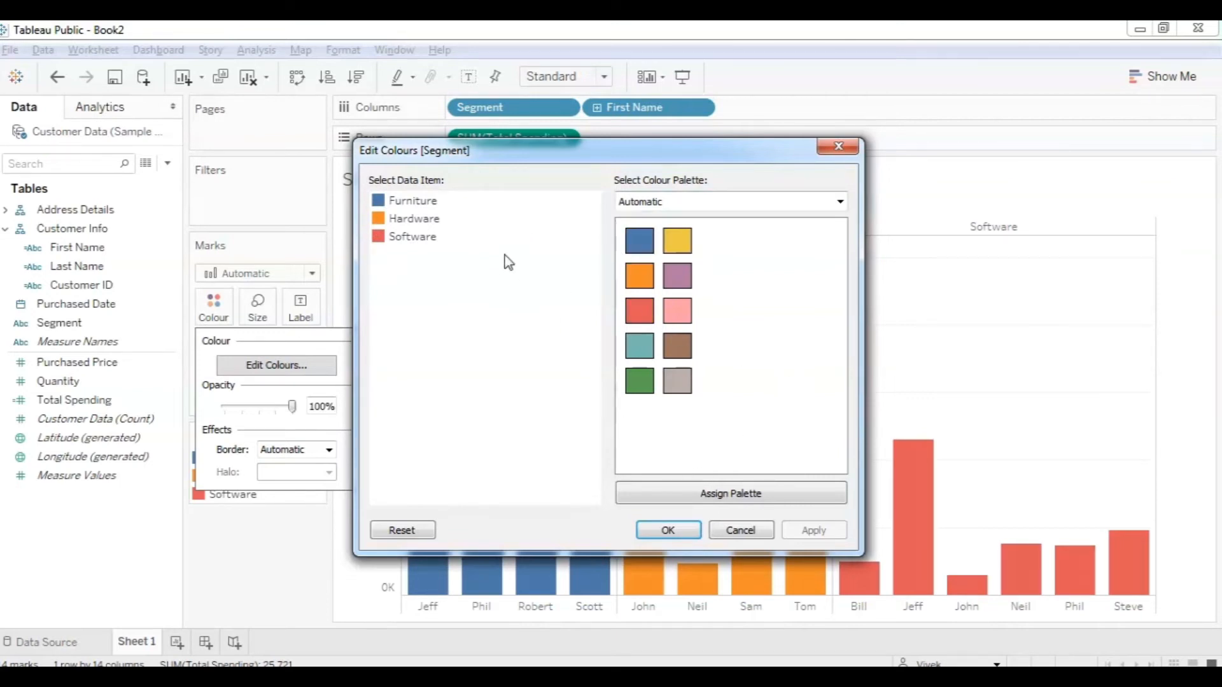
{"action": "left_click", "coordinate": [636, 286]}
{"action": "left_click", "coordinate": [411, 218]}
{"action": "left_click", "coordinate": [639, 250]}
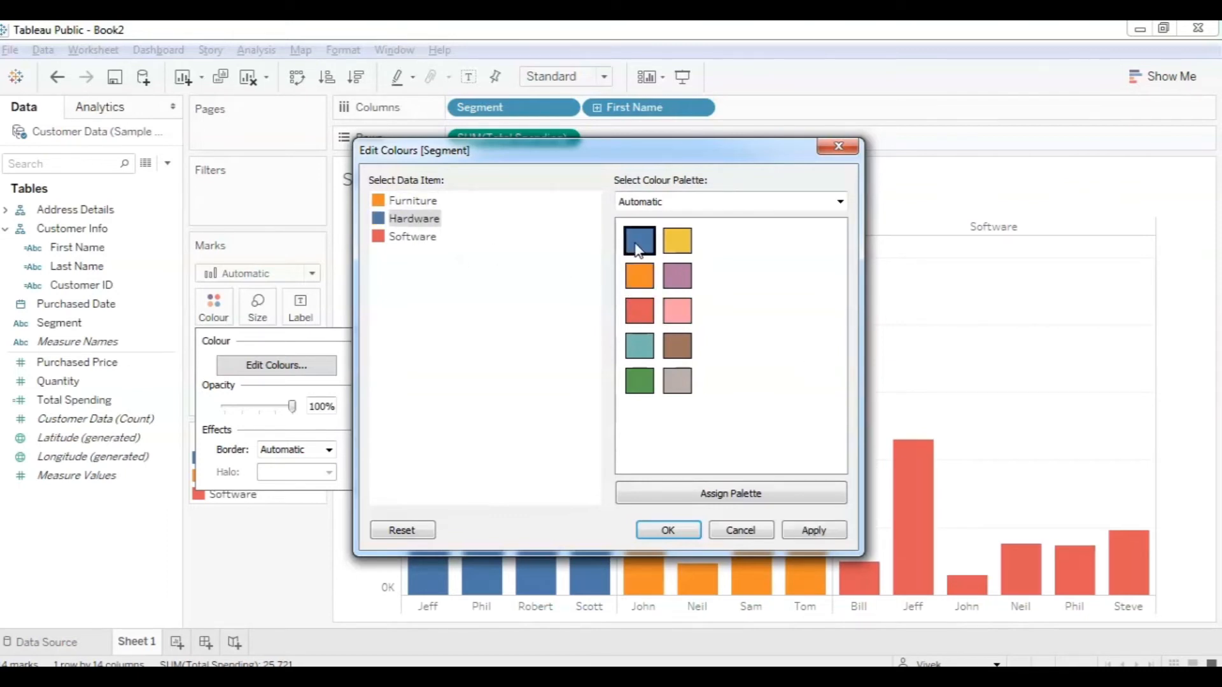
{"action": "left_click", "coordinate": [423, 240]}
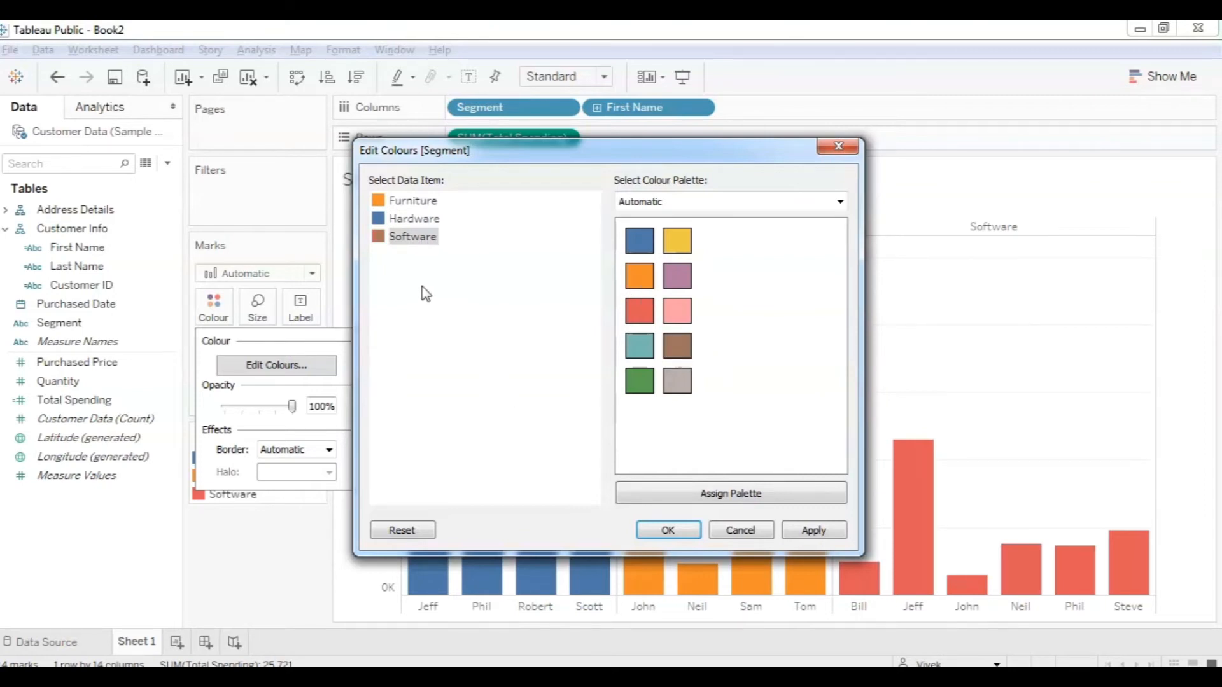
{"action": "left_click", "coordinate": [809, 532]}
{"action": "left_click", "coordinate": [692, 530]}
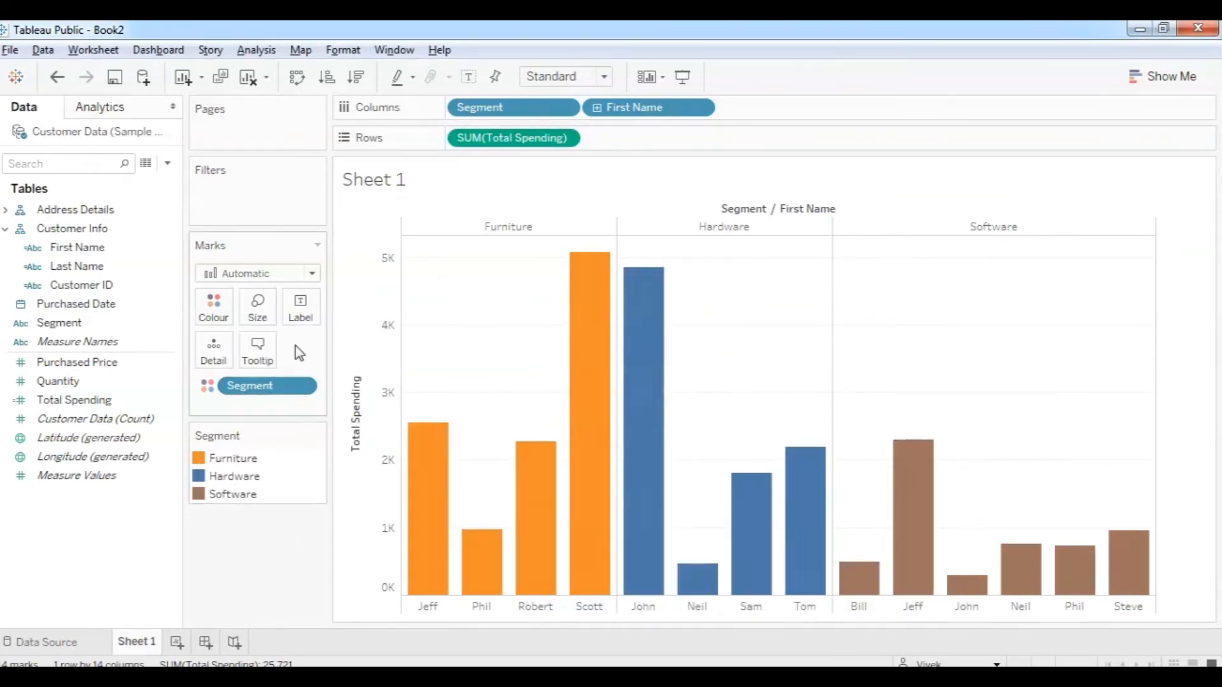
Assign the Green-Orange-Teal palette to the Furniture, Hardware and Software segments.
{"action": "left_click", "coordinate": [213, 318]}
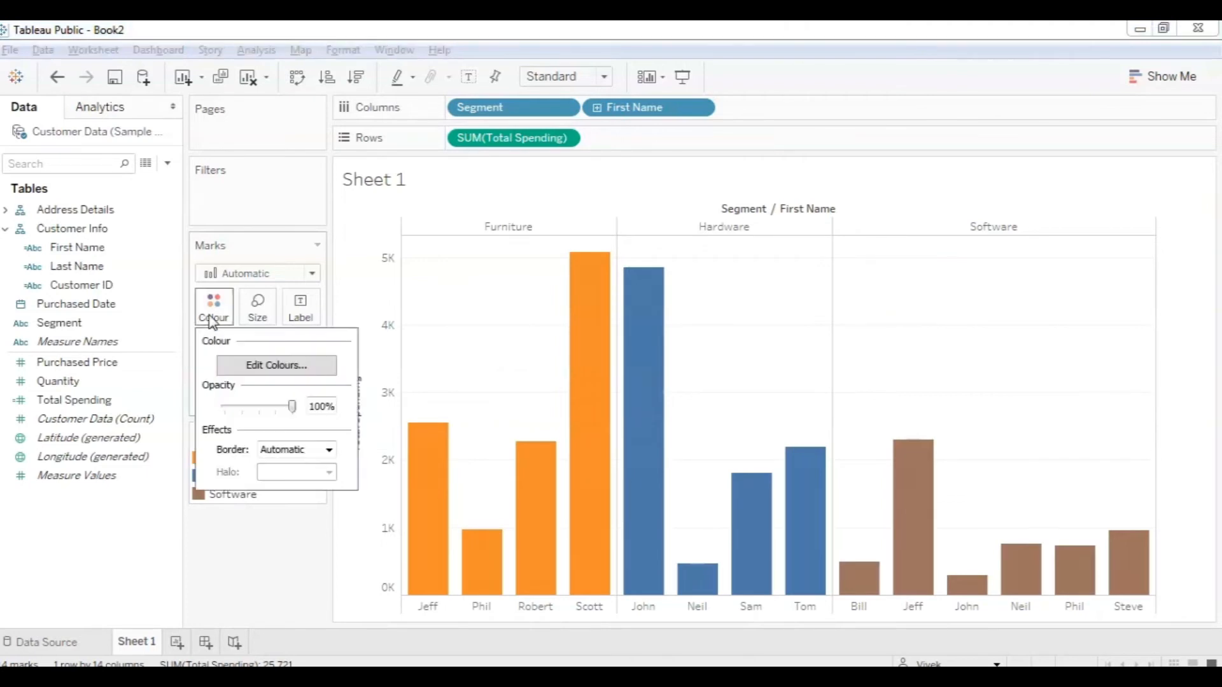
{"action": "left_click", "coordinate": [261, 366]}
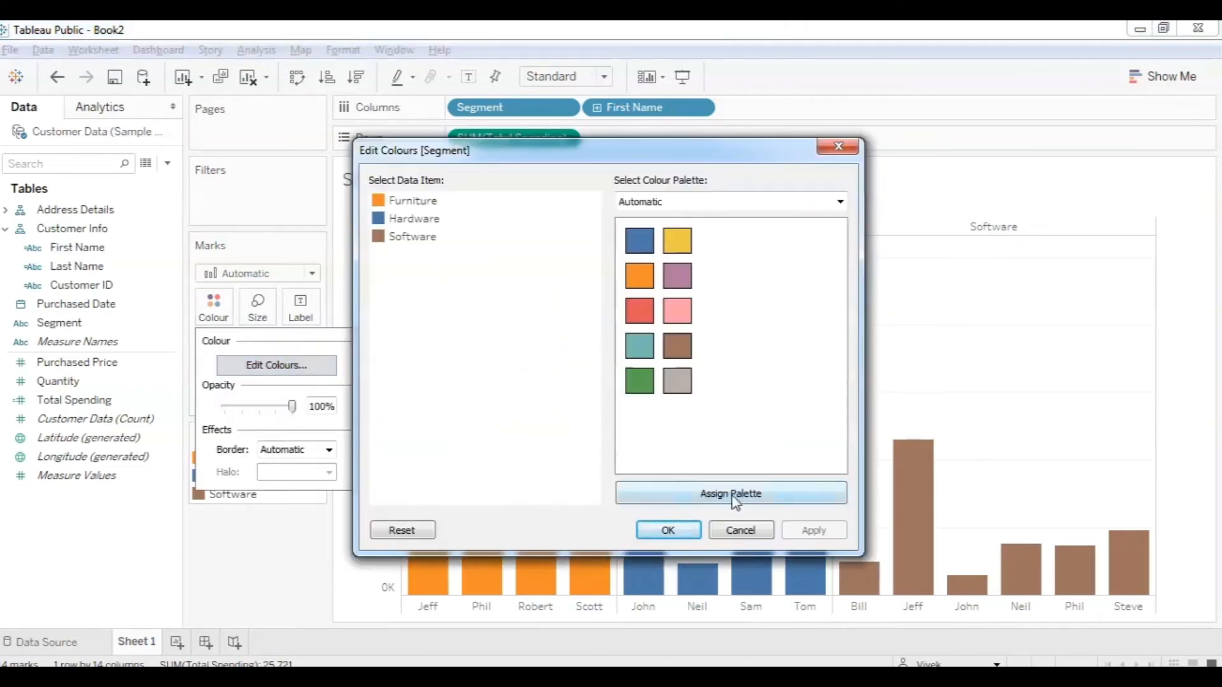
{"action": "left_click", "coordinate": [840, 202]}
{"action": "scroll", "coordinate": [835, 356], "scroll_direction": "down", "scroll_amount": 1}
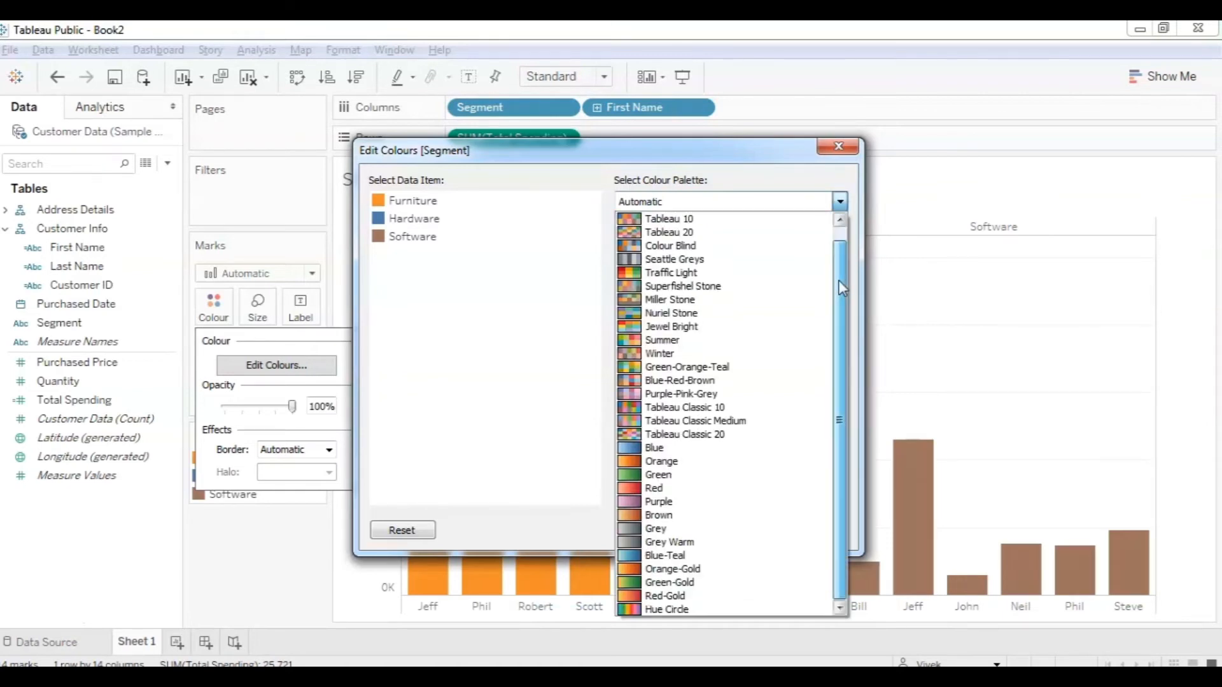
{"action": "scroll", "coordinate": [833, 261], "scroll_direction": "up", "scroll_amount": 1}
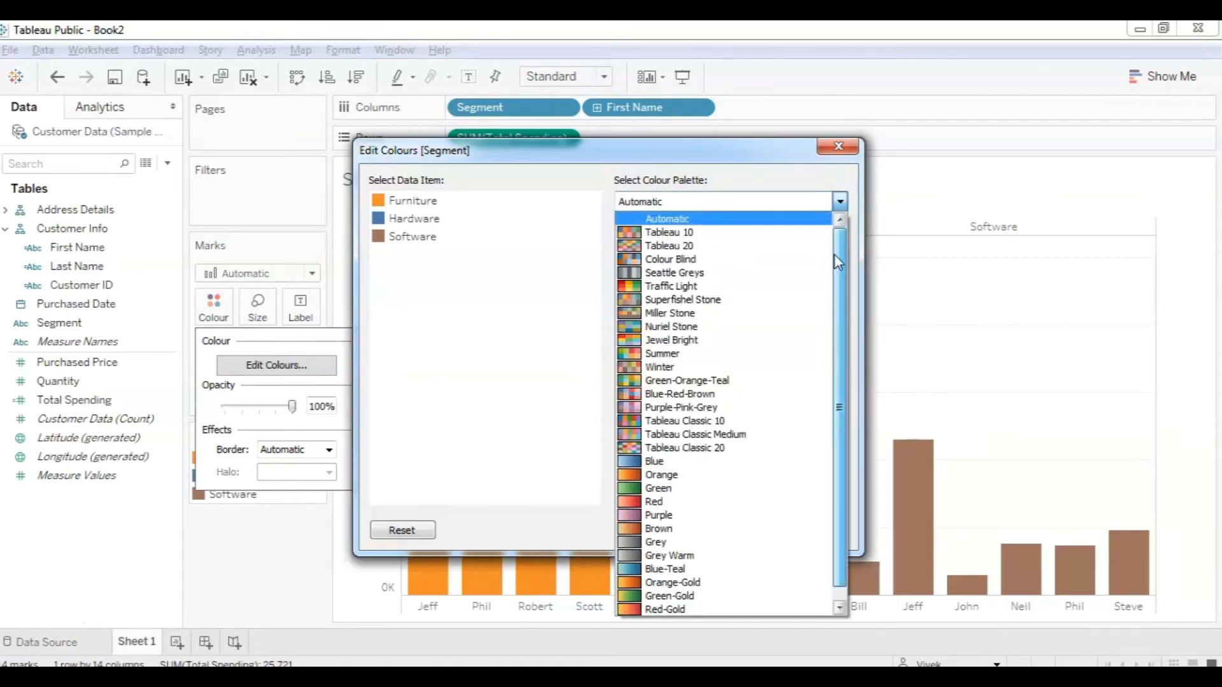
{"action": "left_click", "coordinate": [700, 380]}
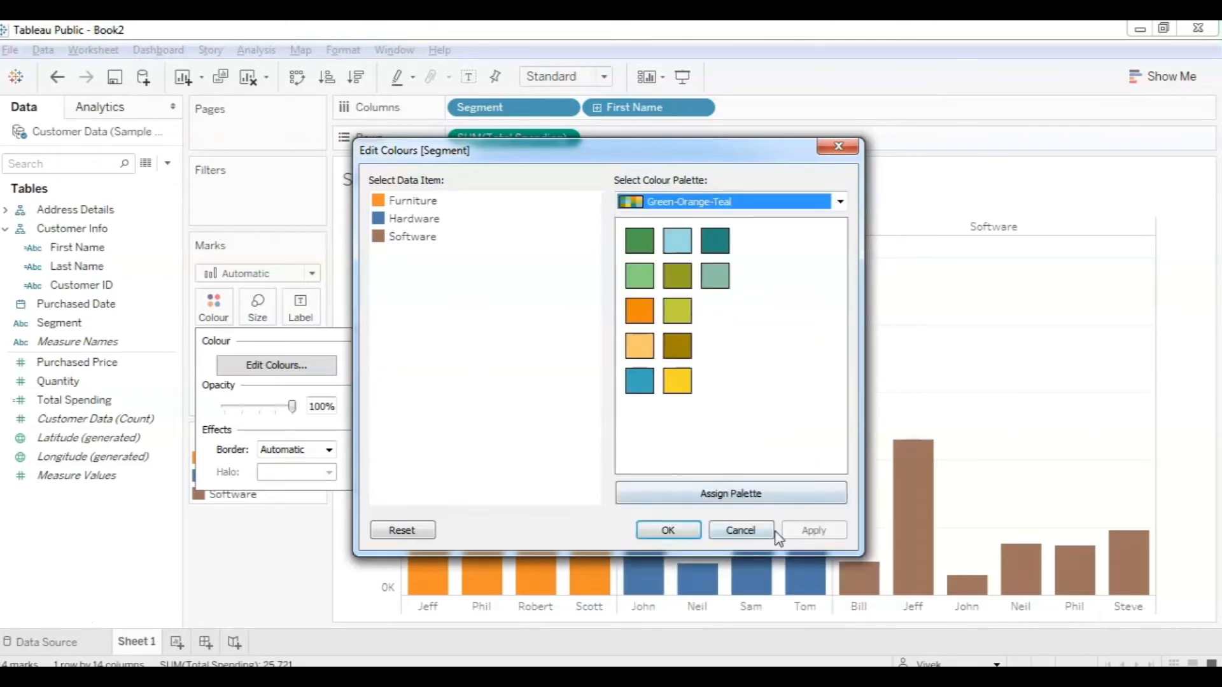
{"action": "left_click", "coordinate": [750, 501]}
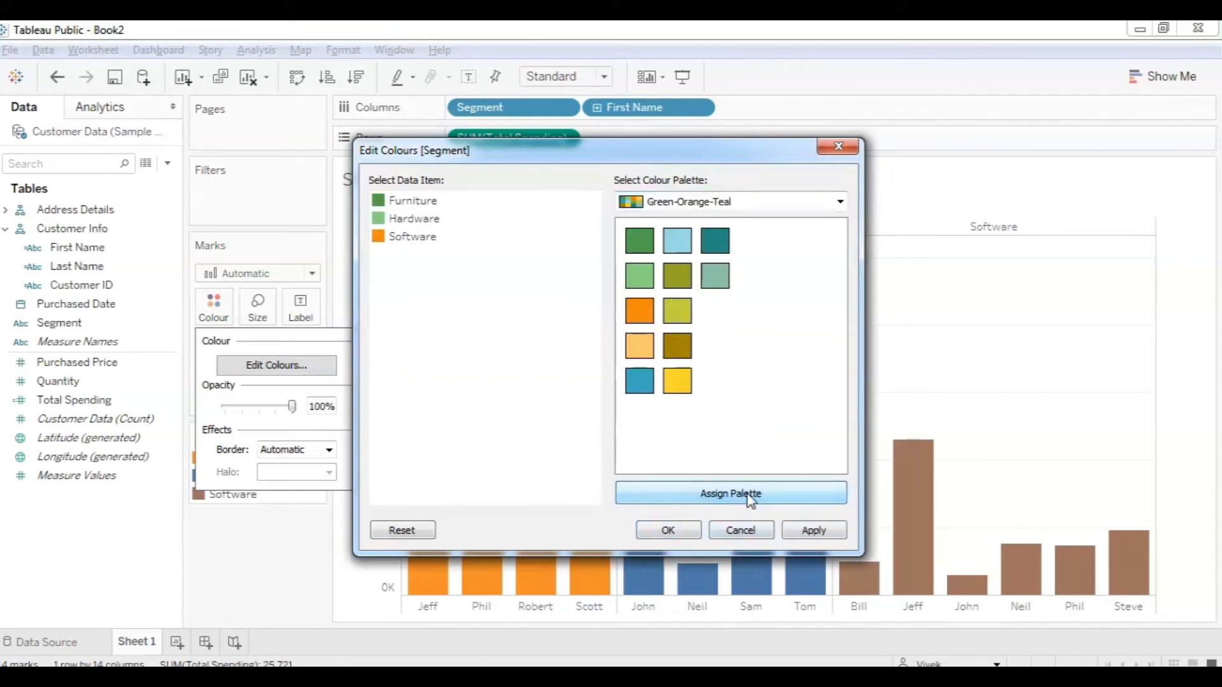
{"action": "left_click", "coordinate": [814, 530]}
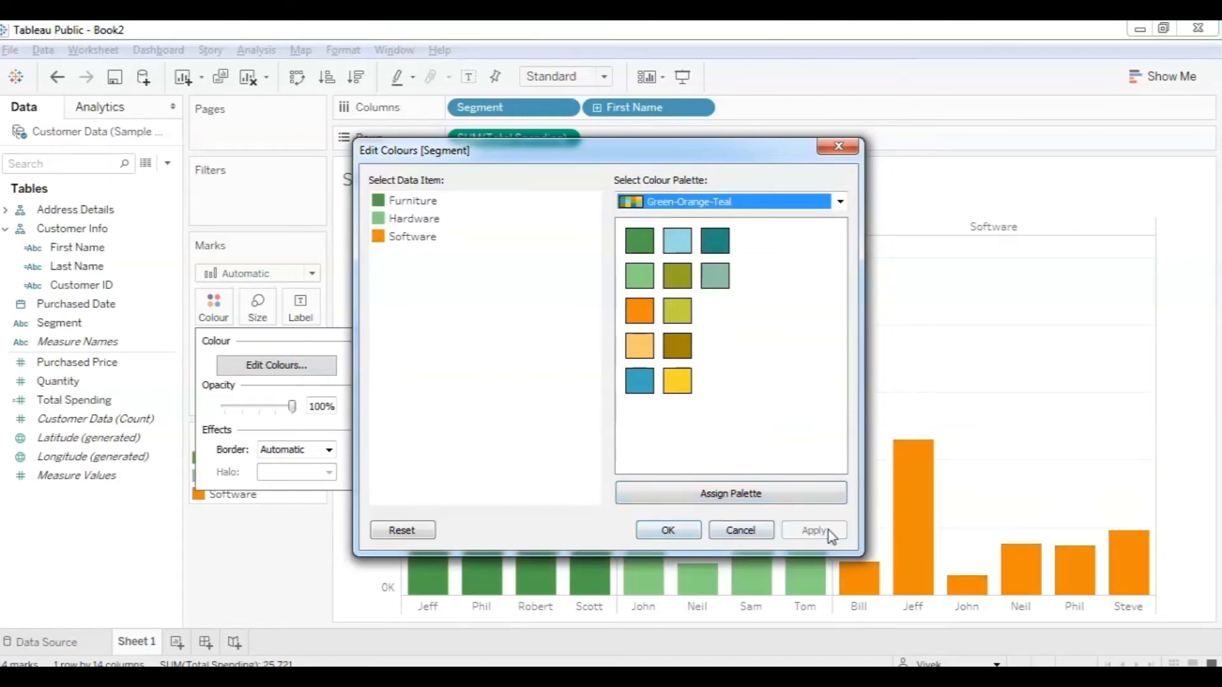
{"action": "left_click", "coordinate": [668, 531]}
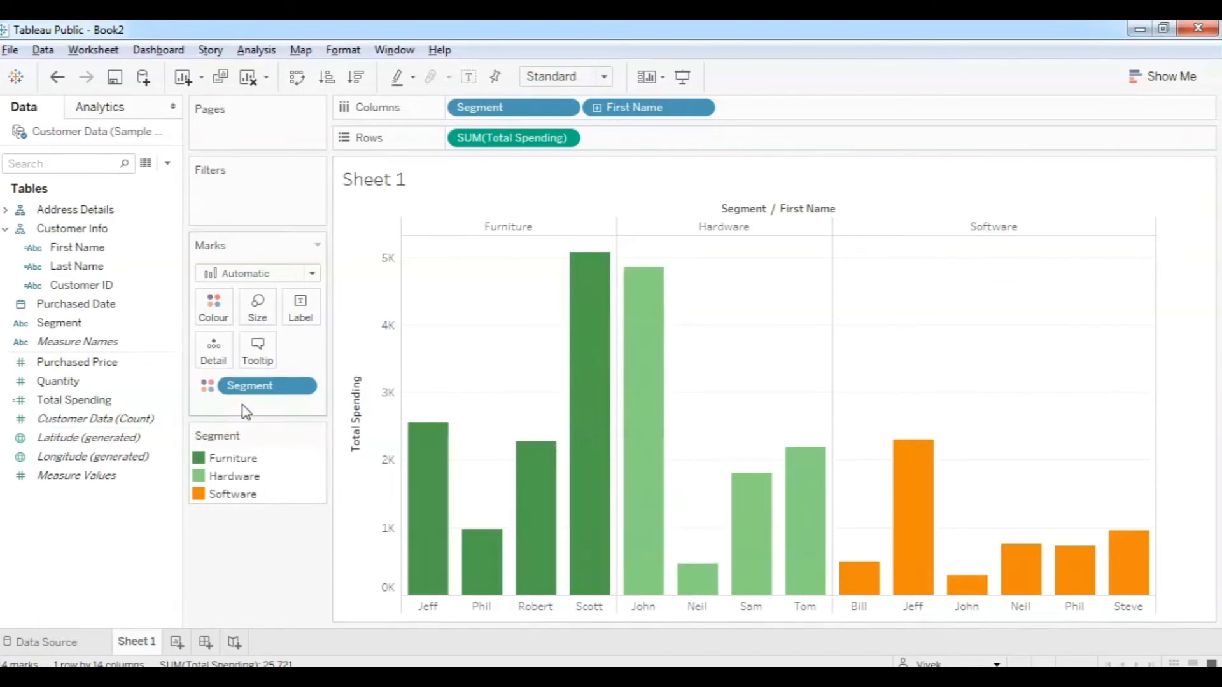
Change the Hardware segment colour to blue and apply it.
{"action": "left_click", "coordinate": [213, 312]}
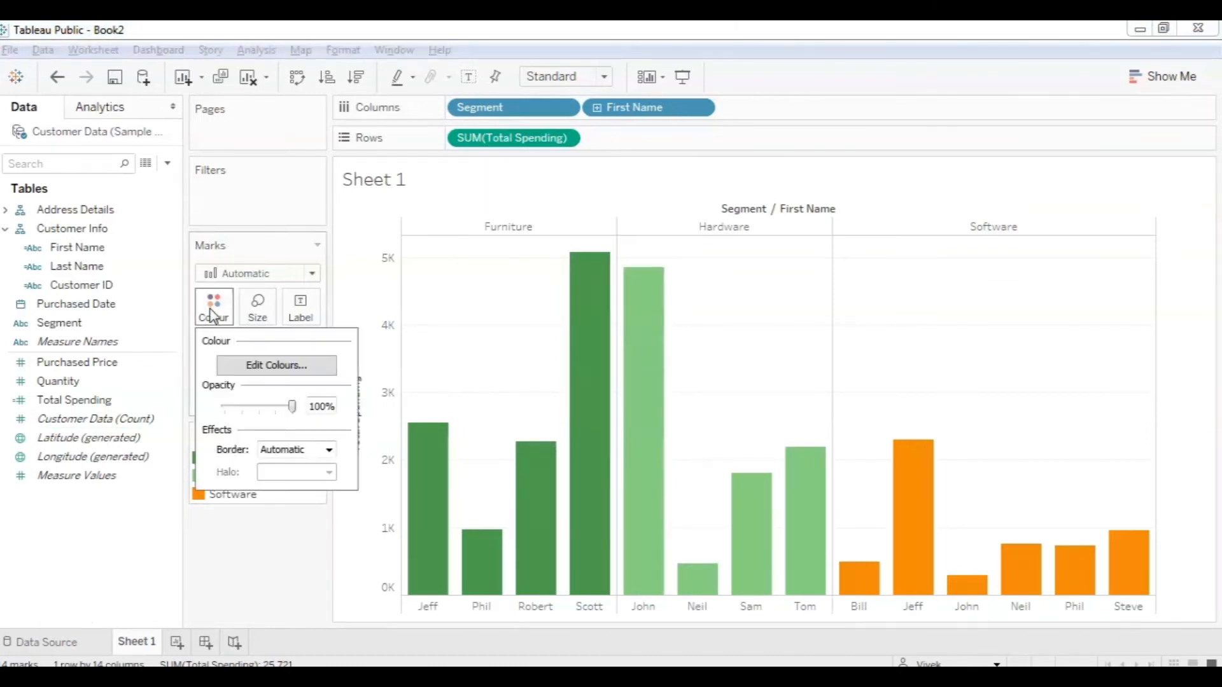
{"action": "left_click", "coordinate": [266, 367]}
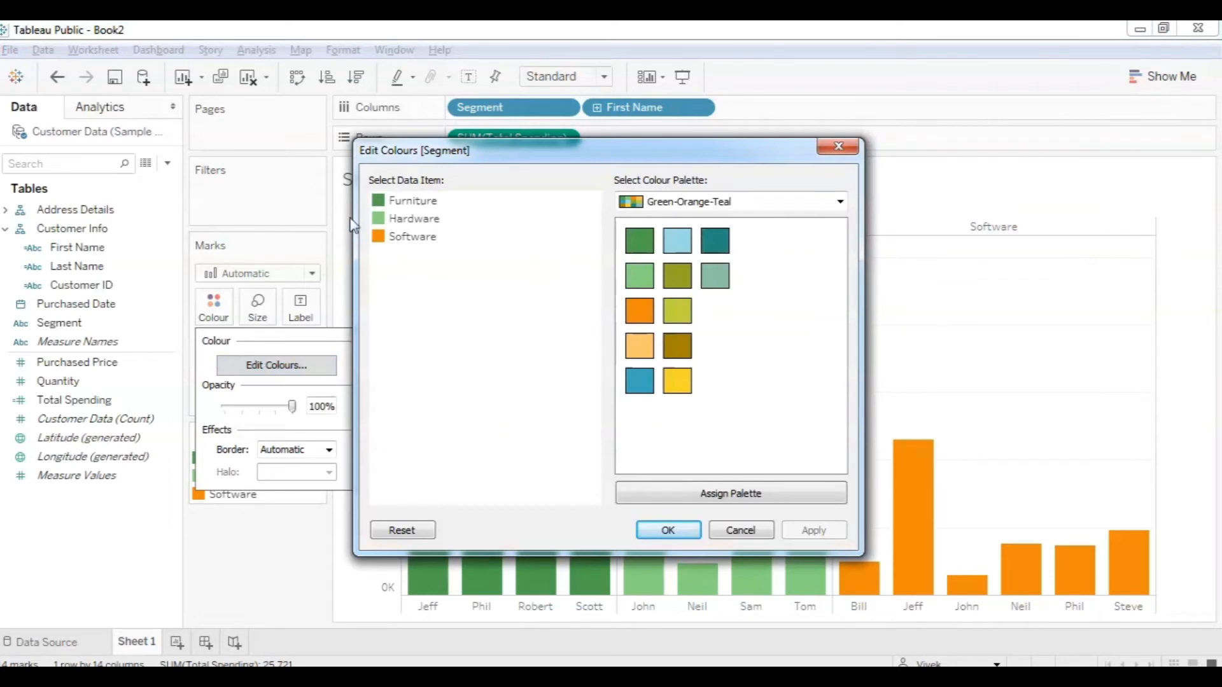
{"action": "left_click", "coordinate": [394, 224]}
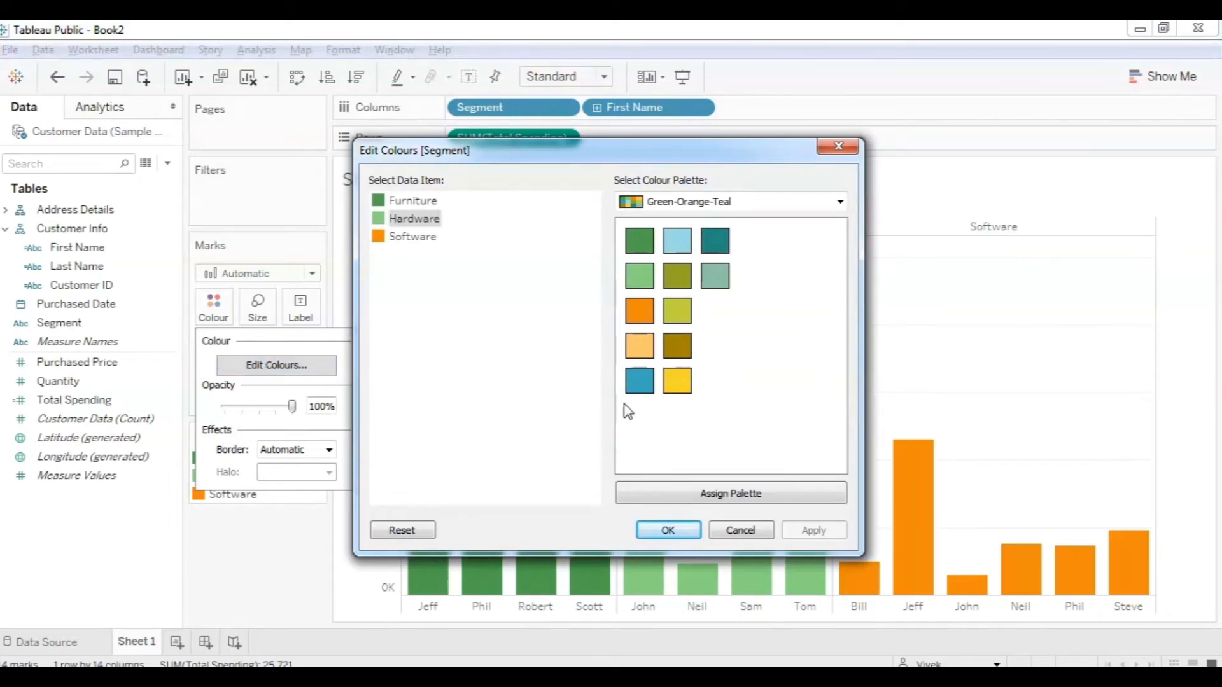
{"action": "left_click", "coordinate": [640, 390]}
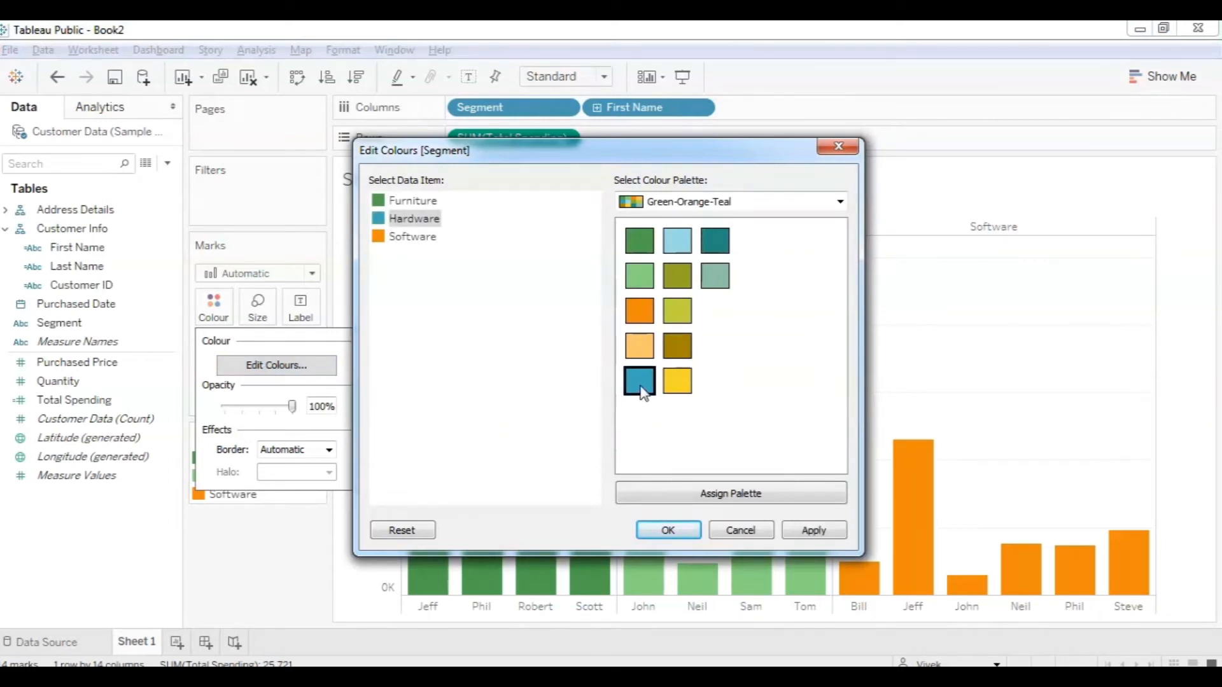
{"action": "left_click", "coordinate": [810, 532]}
{"action": "left_click", "coordinate": [681, 533]}
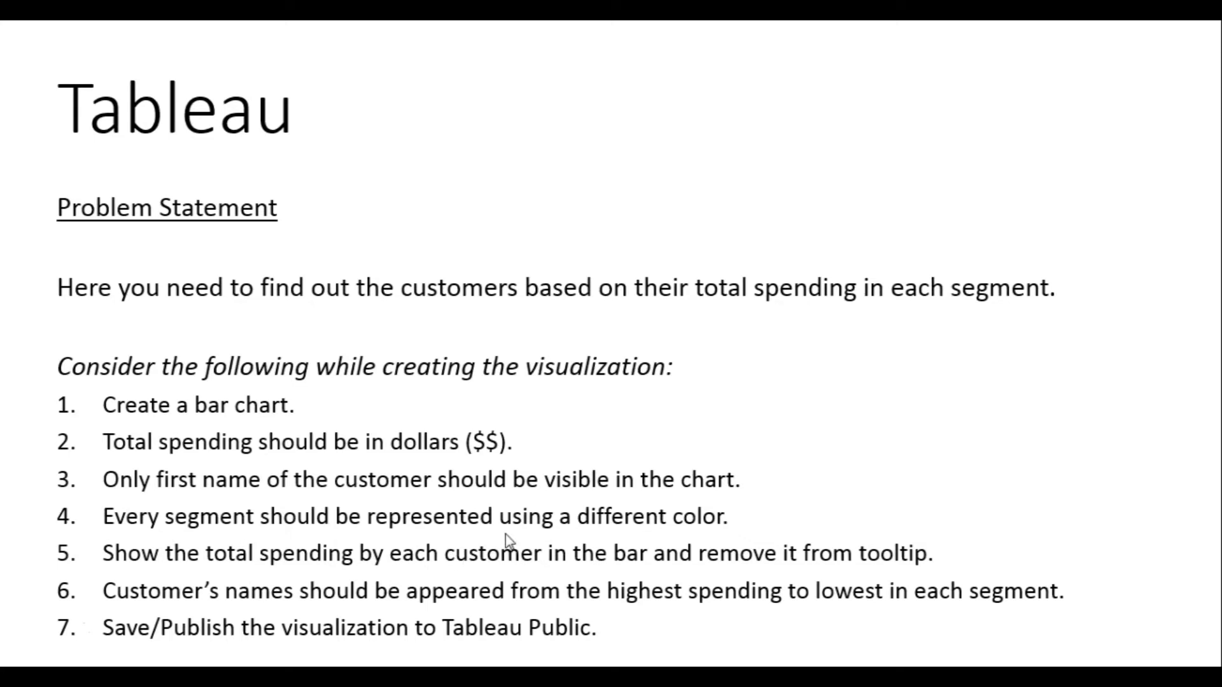
{"action": "key", "text": "alt+Tab"}
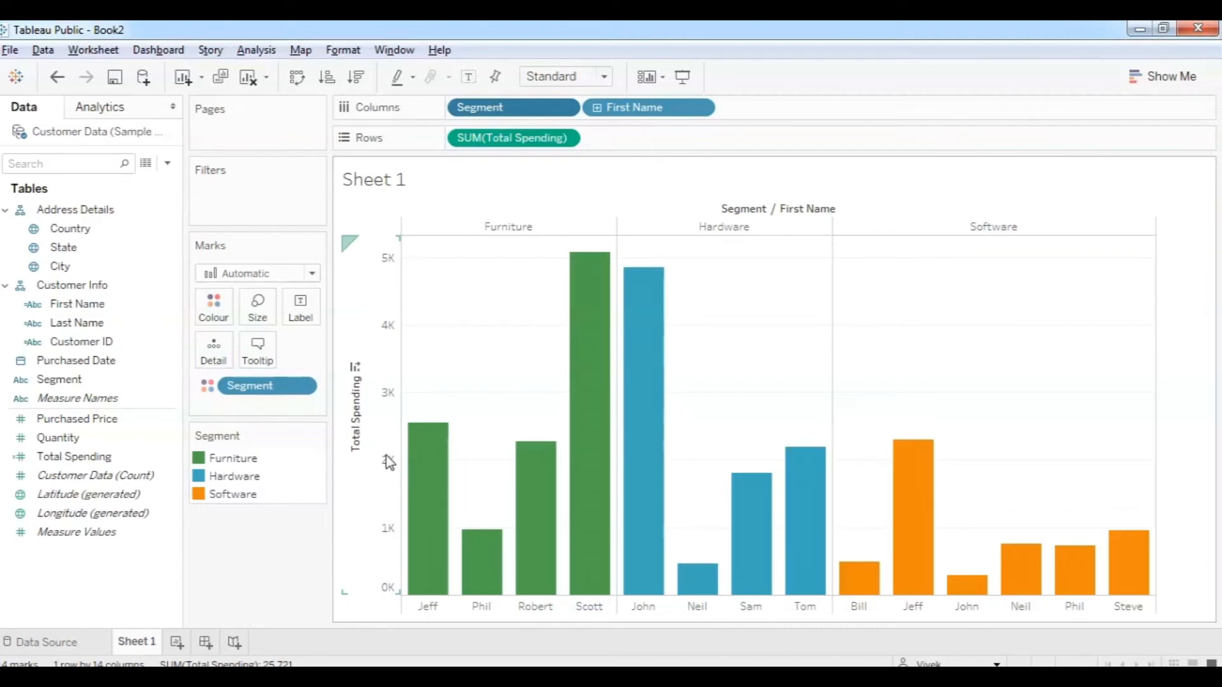
Set Total Spending's default number format to Currency (Custom) with display units None.
{"action": "right_click", "coordinate": [91, 460]}
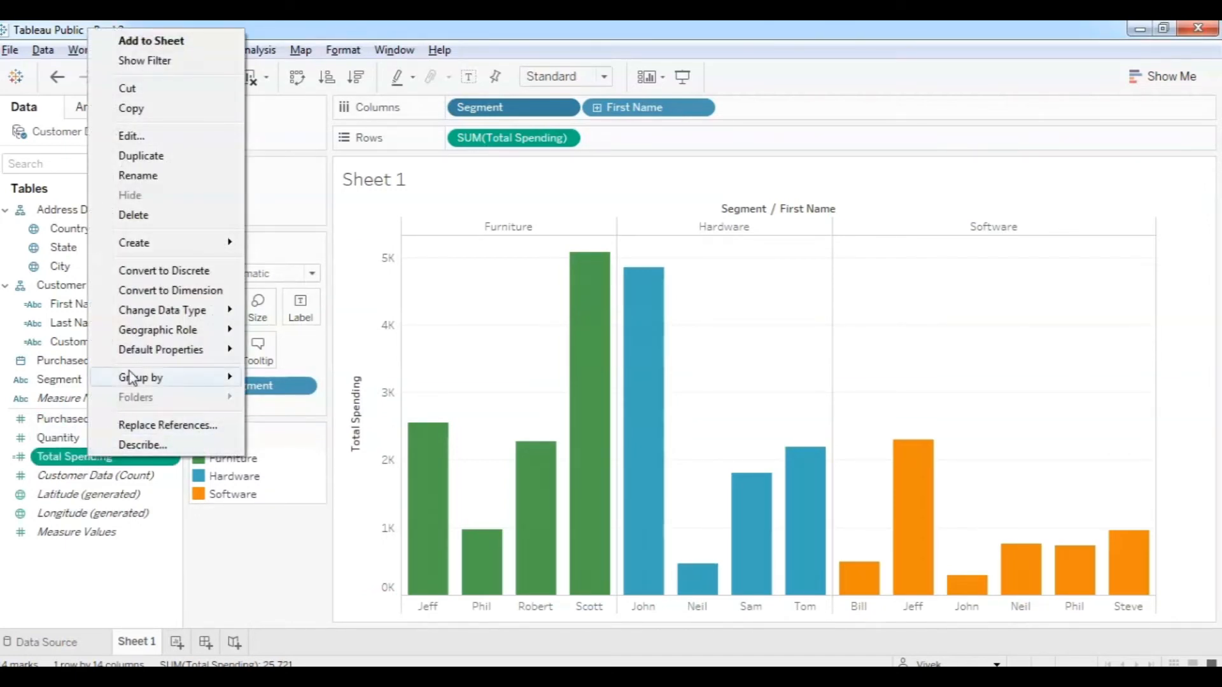
{"action": "mouse_move", "coordinate": [141, 358]}
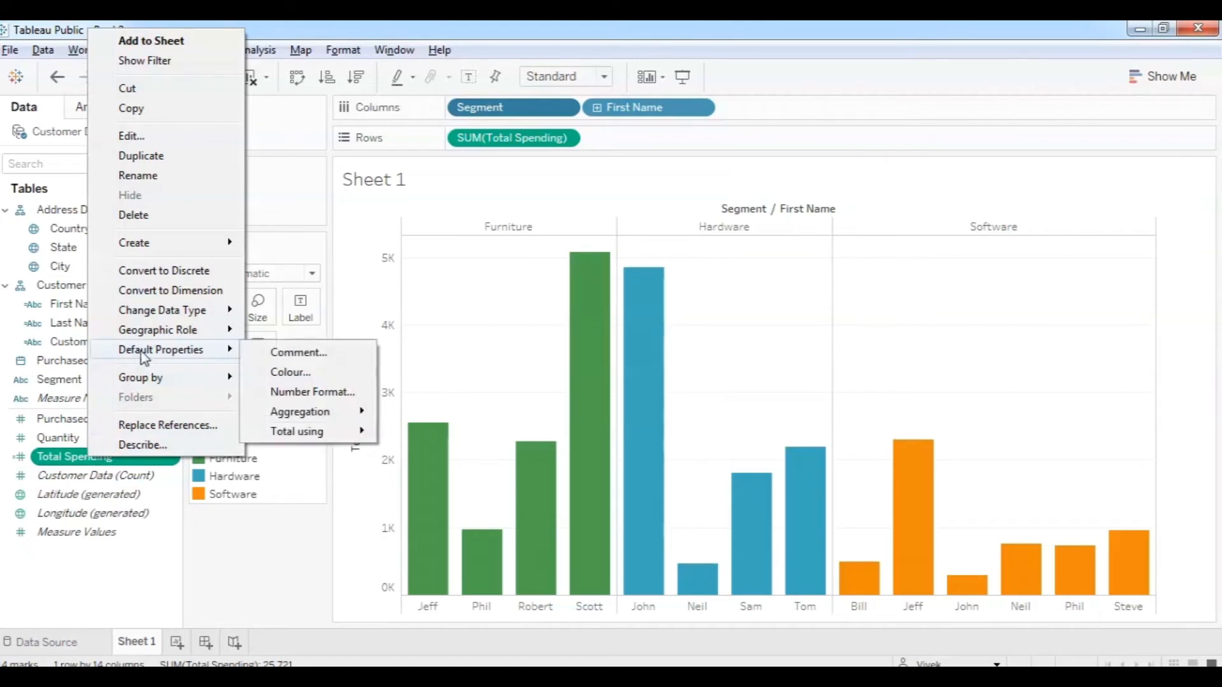
{"action": "left_click", "coordinate": [310, 394]}
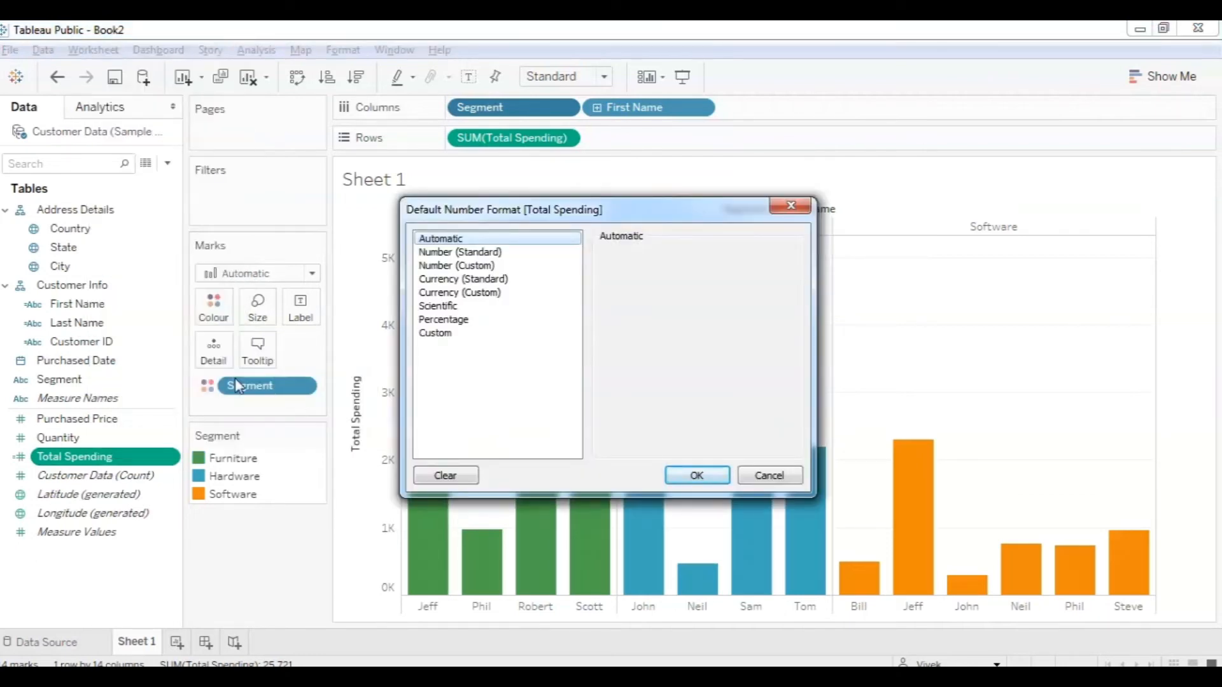
{"action": "left_click", "coordinate": [468, 279]}
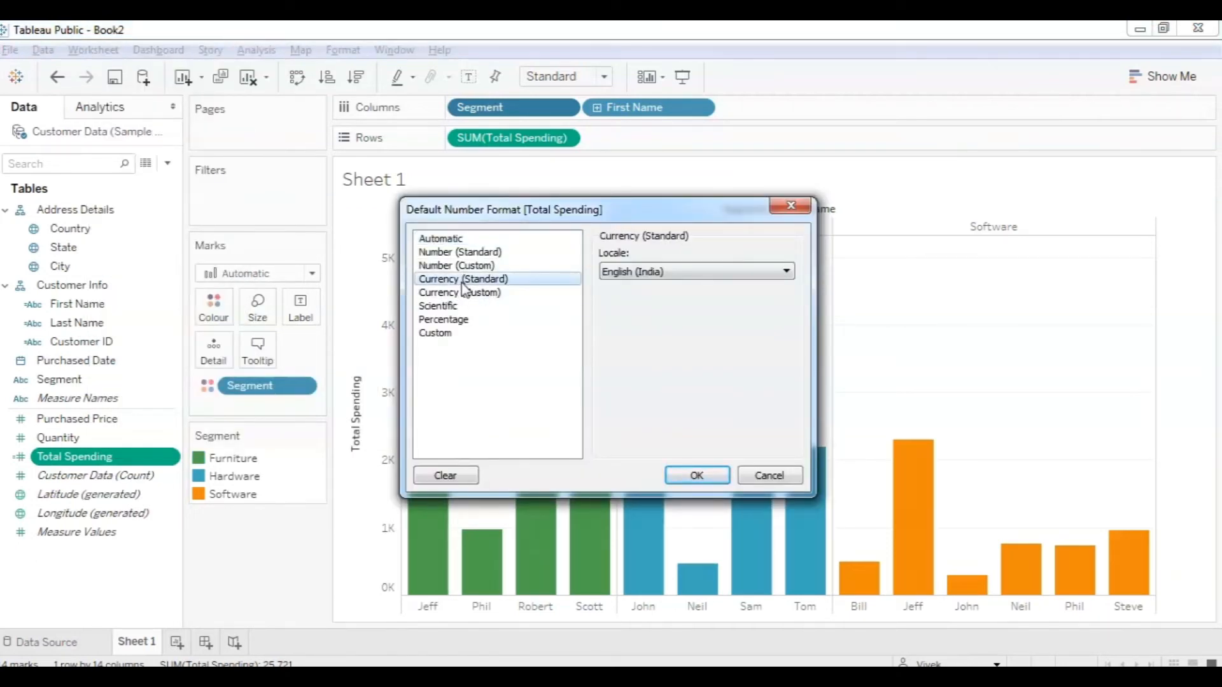
{"action": "left_click", "coordinate": [461, 294]}
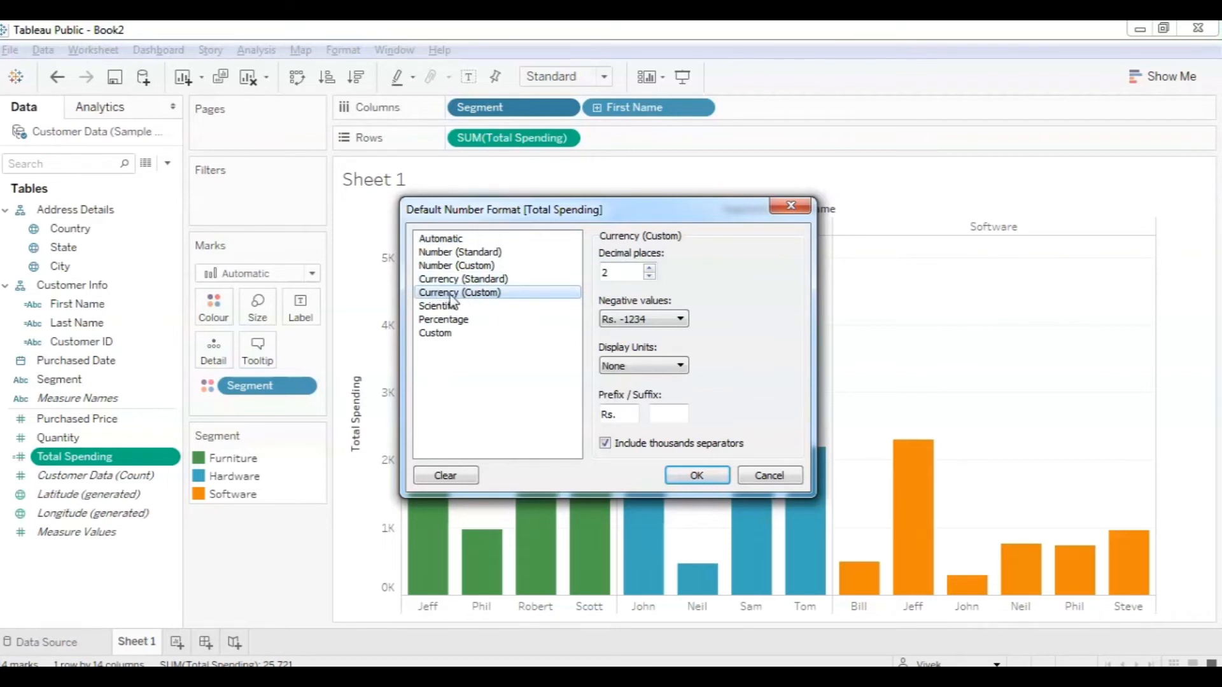
{"action": "left_click", "coordinate": [676, 366]}
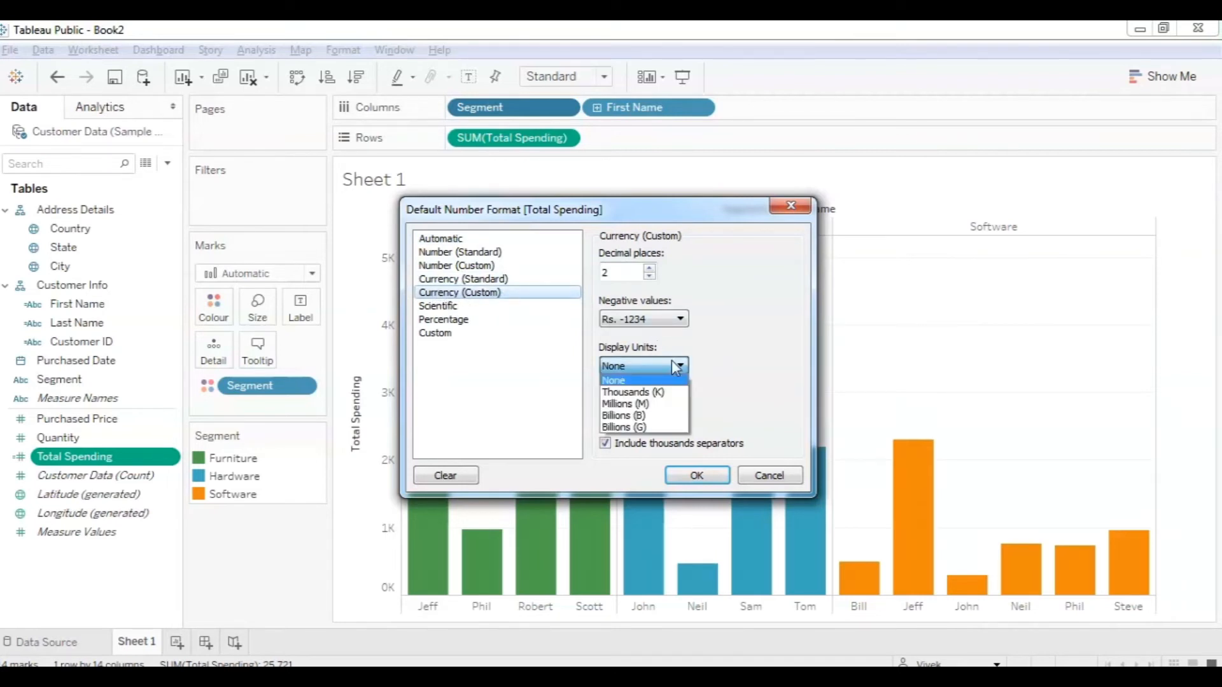
{"action": "left_click", "coordinate": [676, 366]}
{"action": "left_click", "coordinate": [681, 319]}
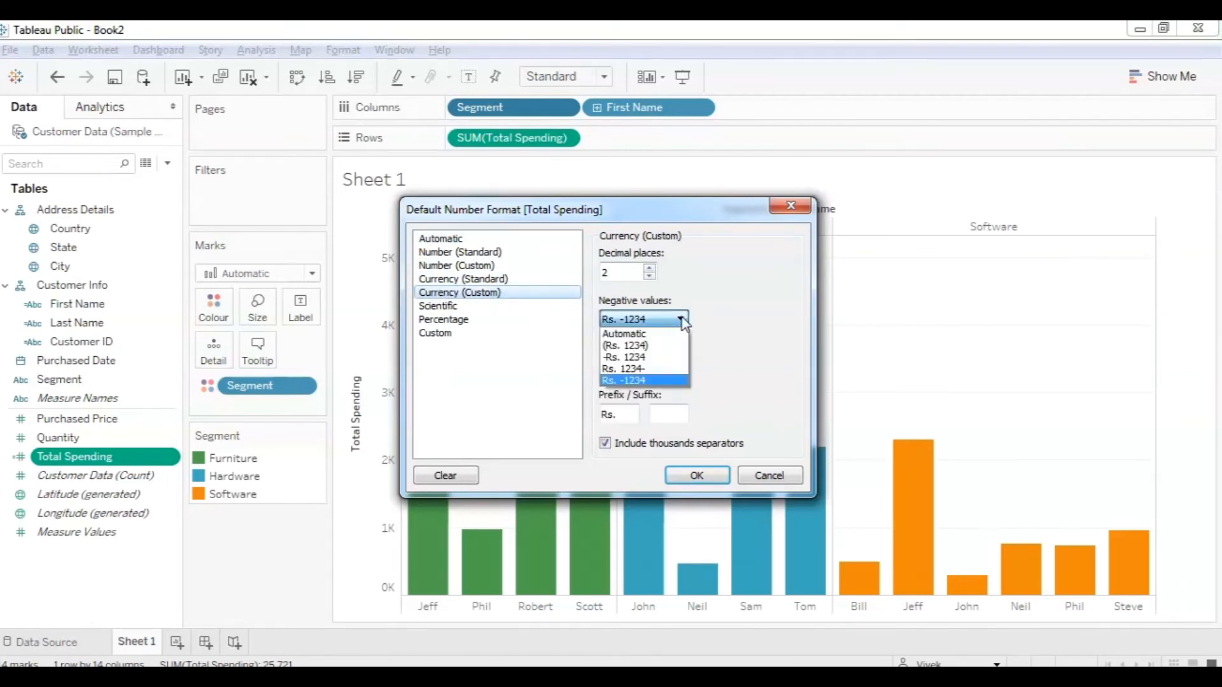
{"action": "left_click", "coordinate": [681, 319]}
Replace the Rs. prefix with $ and use 0 decimal places.
{"action": "double_click", "coordinate": [622, 415]}
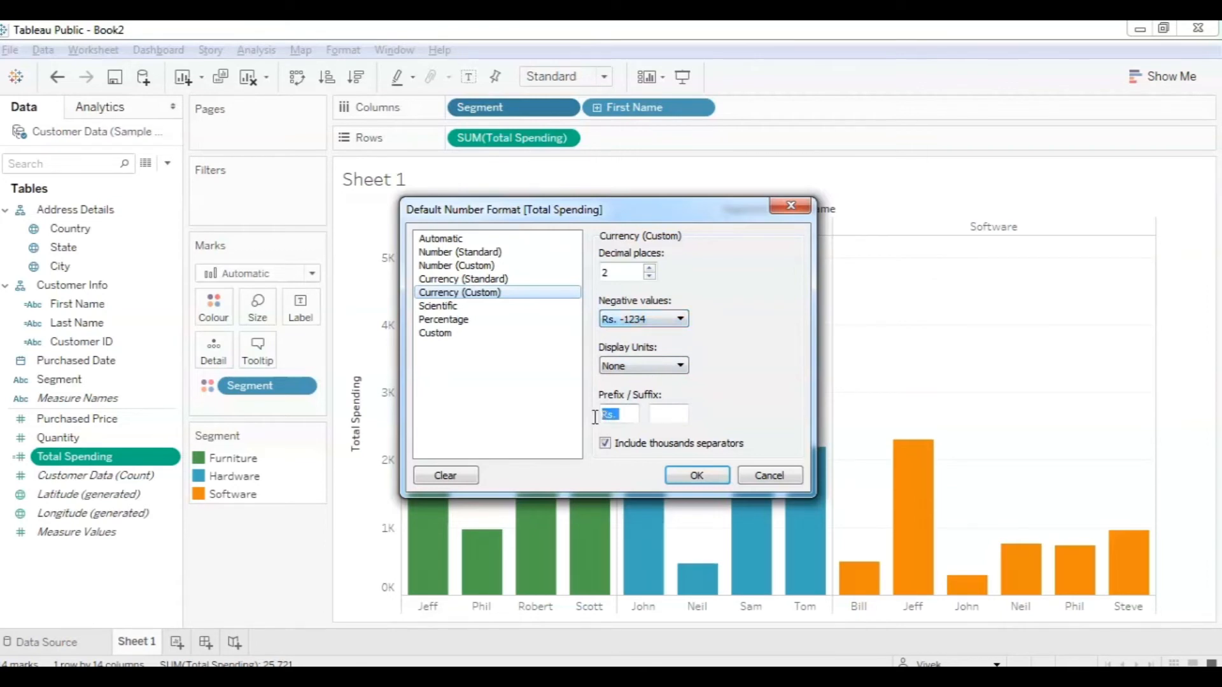
{"action": "type", "text": "$"}
{"action": "left_click", "coordinate": [649, 276]}
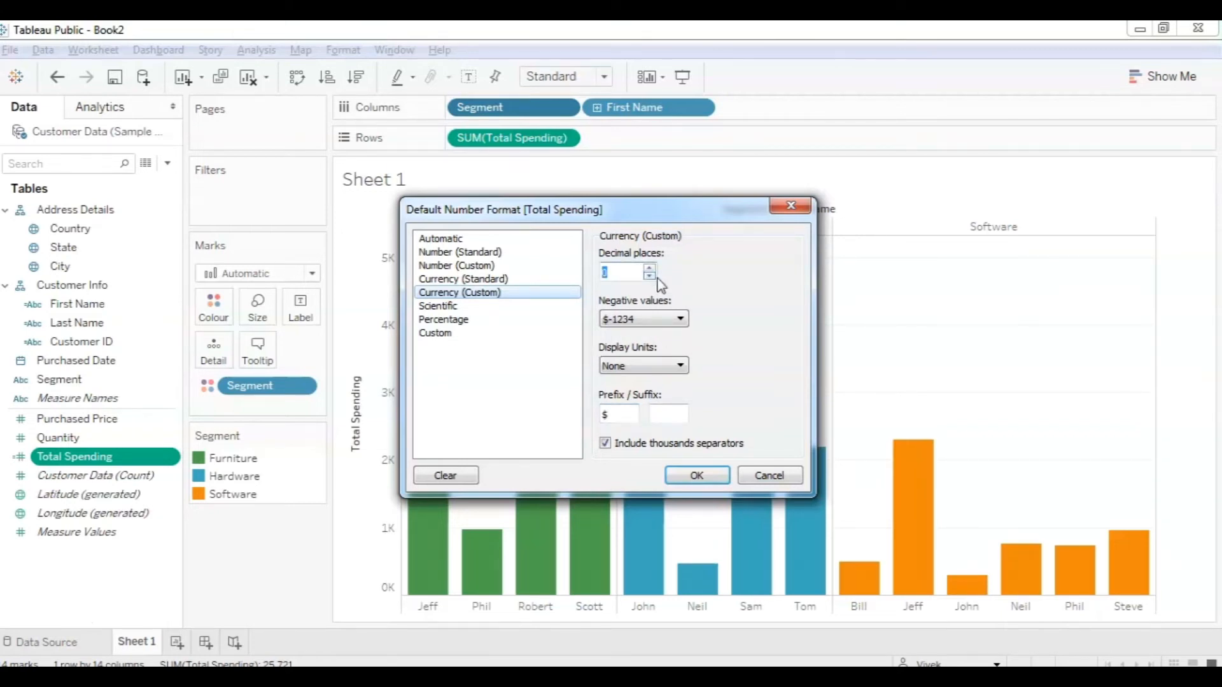
{"action": "left_click", "coordinate": [672, 368]}
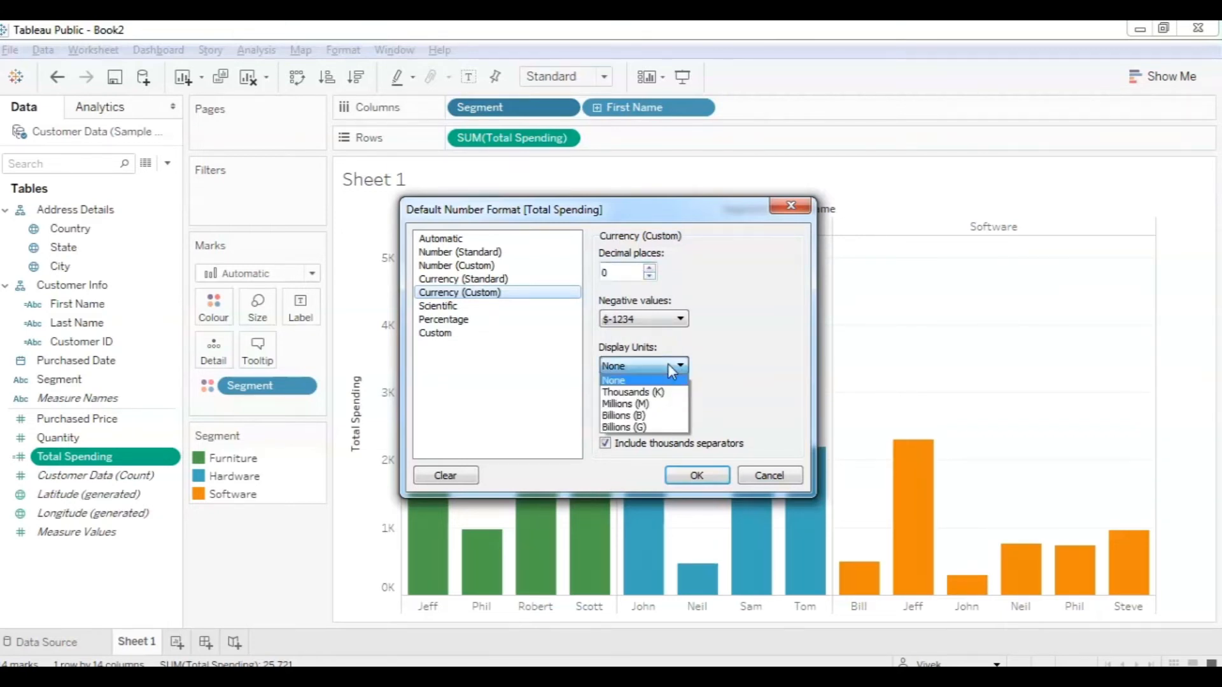
{"action": "left_click", "coordinate": [757, 355]}
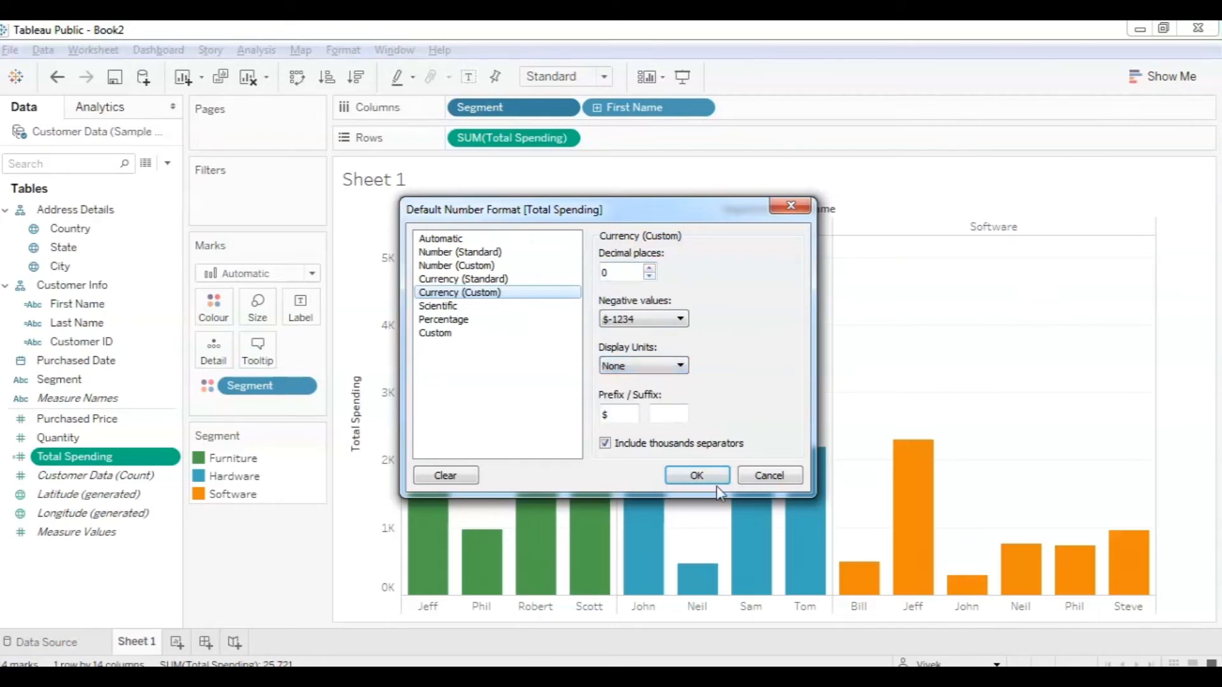
{"action": "left_click", "coordinate": [700, 479]}
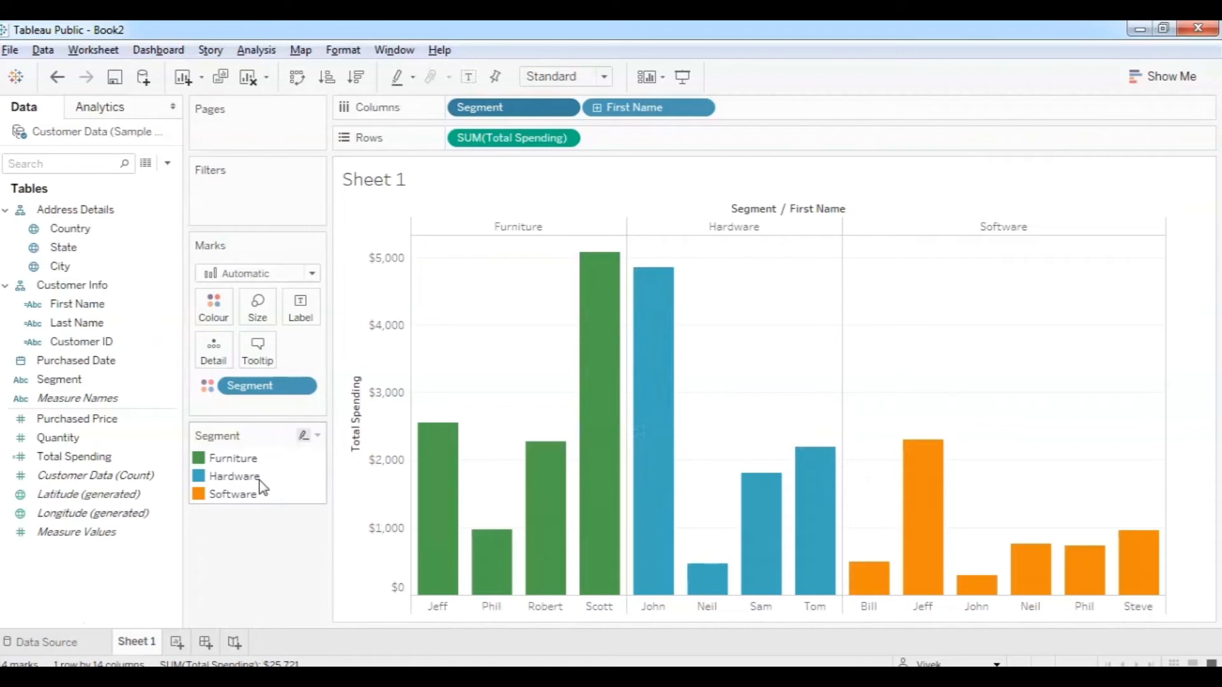
Recheck Total Spending's default number format and close it unchanged.
{"action": "right_click", "coordinate": [115, 468]}
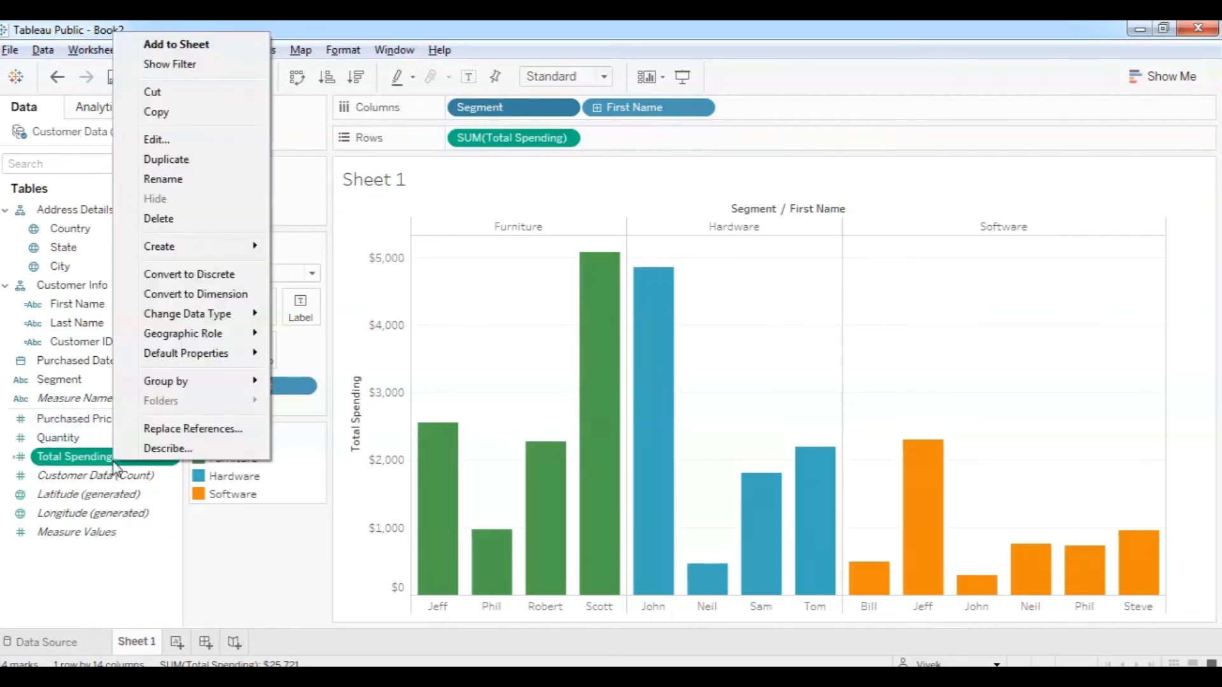
{"action": "mouse_move", "coordinate": [201, 364]}
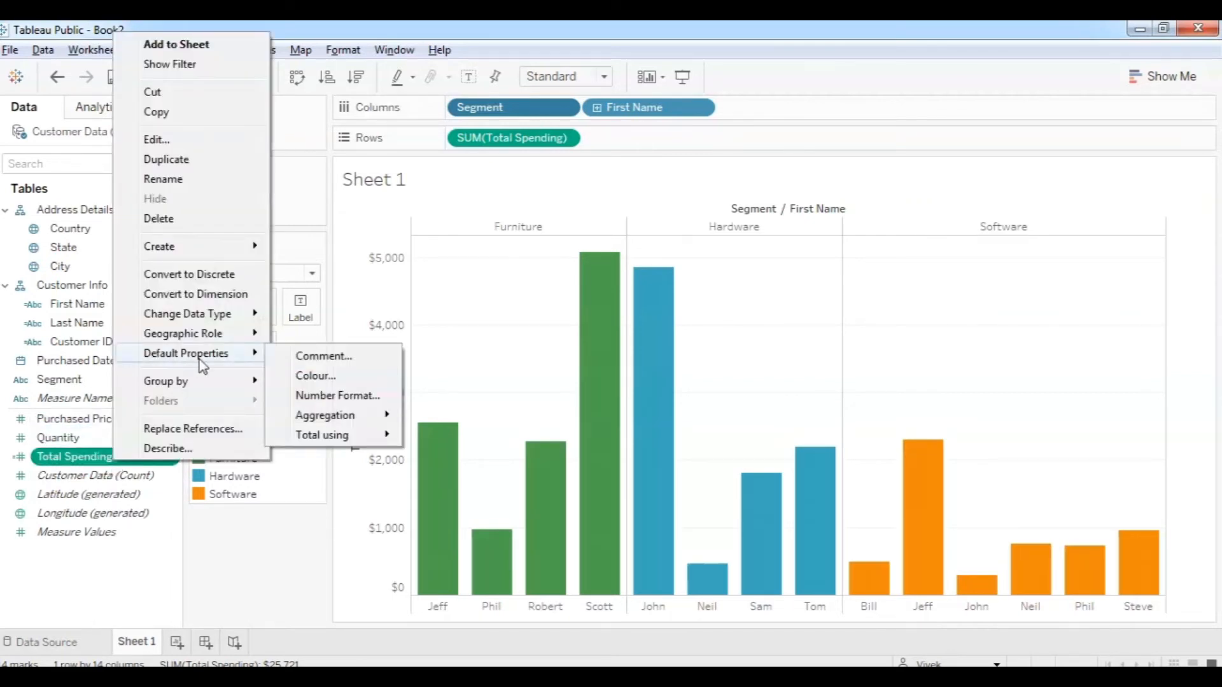
{"action": "left_click", "coordinate": [306, 395]}
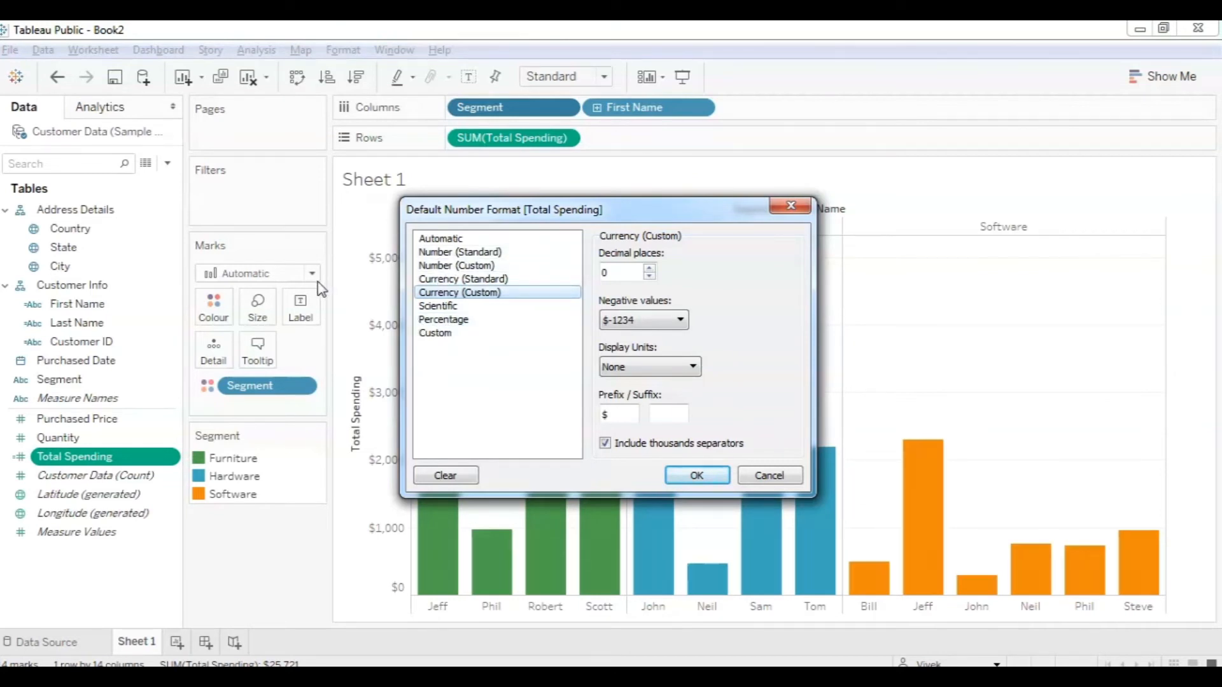
{"action": "left_click", "coordinate": [784, 480]}
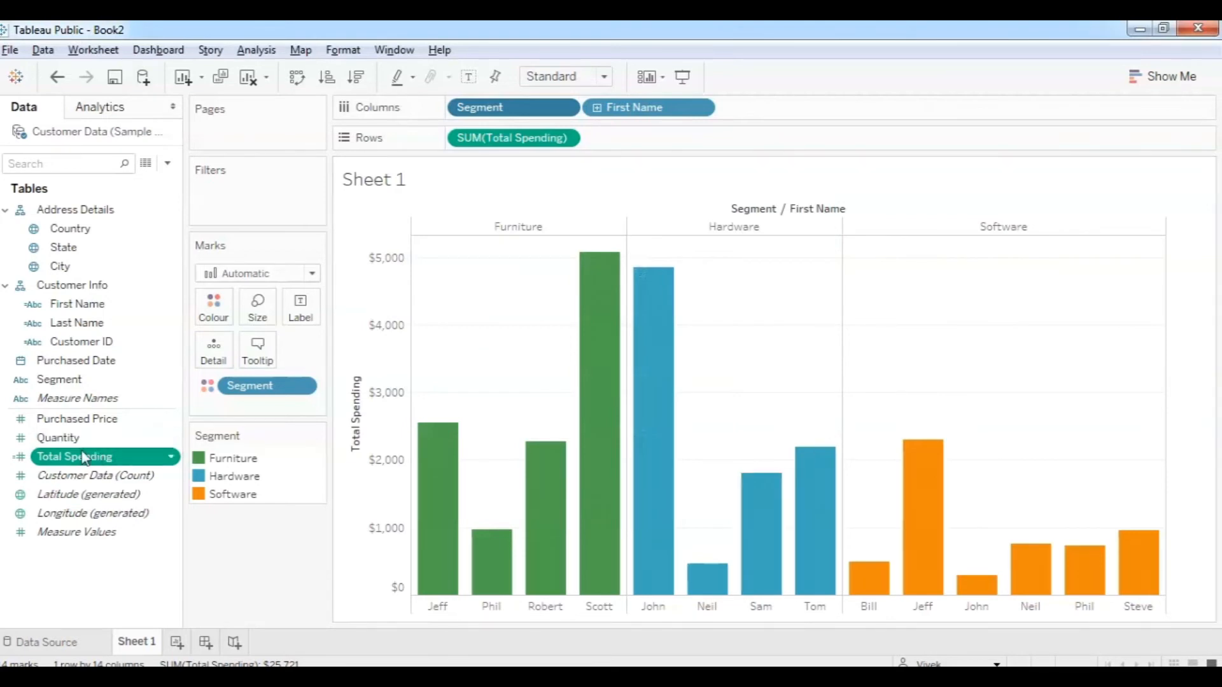
{"action": "mouse_move", "coordinate": [421, 433]}
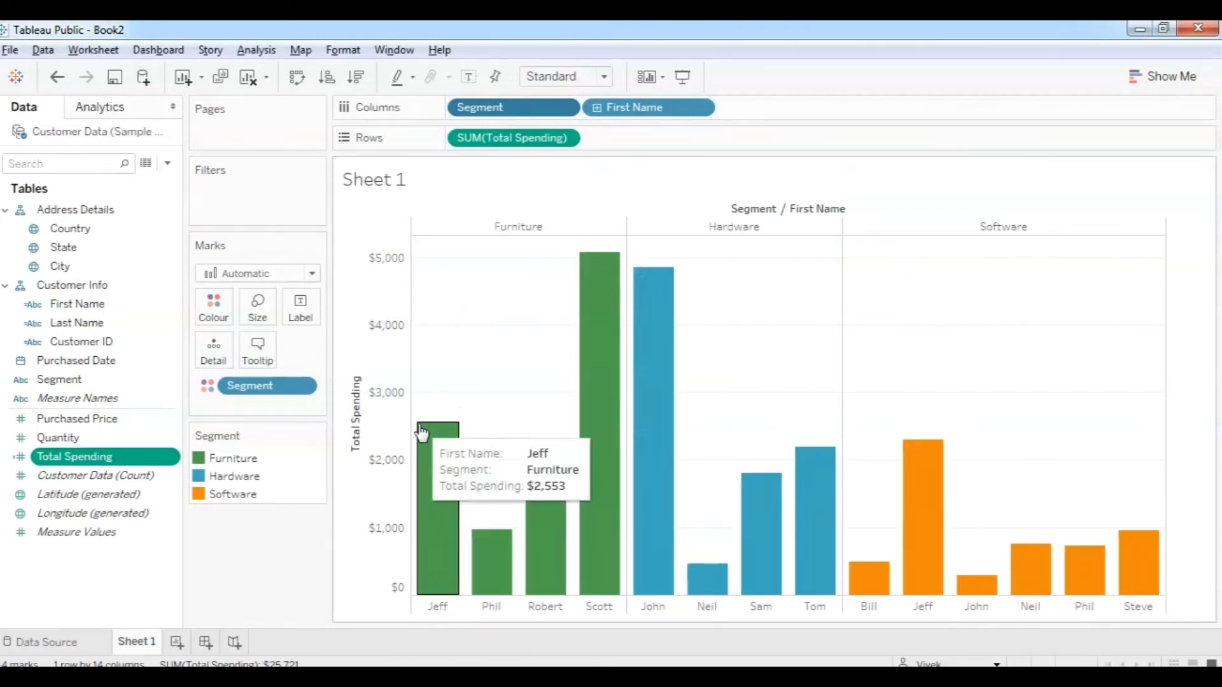
Rename the Sheet 1 worksheet to 'Total Spending'.
{"action": "right_click", "coordinate": [139, 646]}
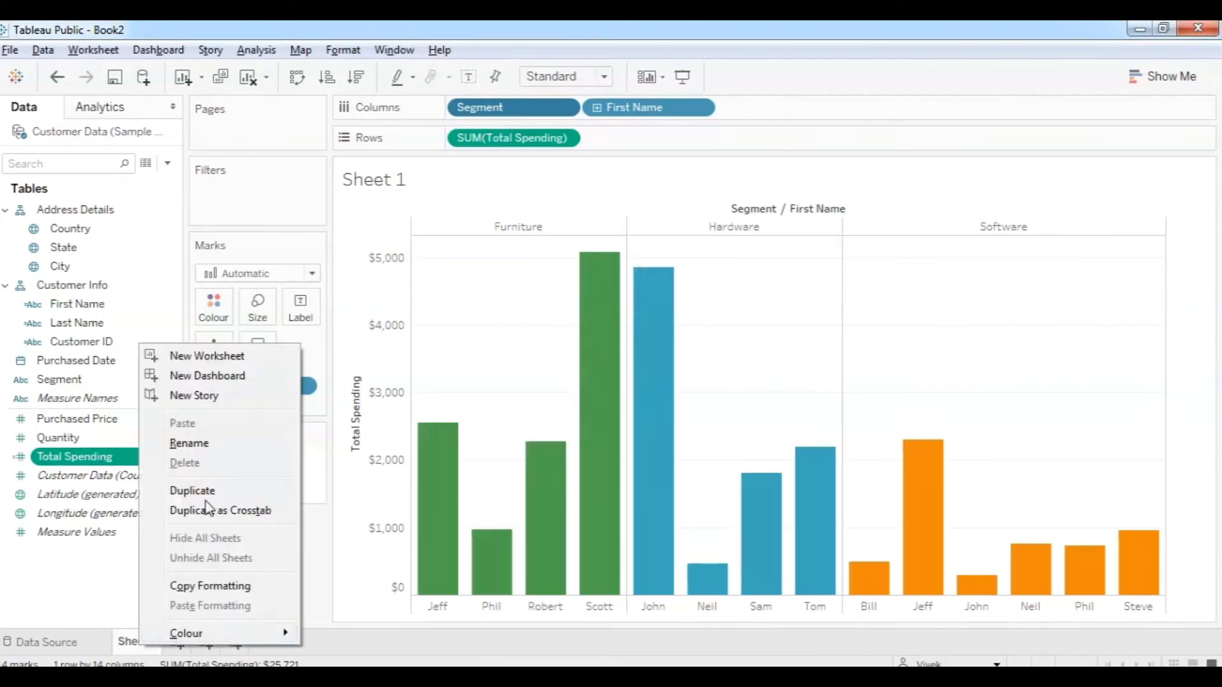
{"action": "left_click", "coordinate": [189, 443]}
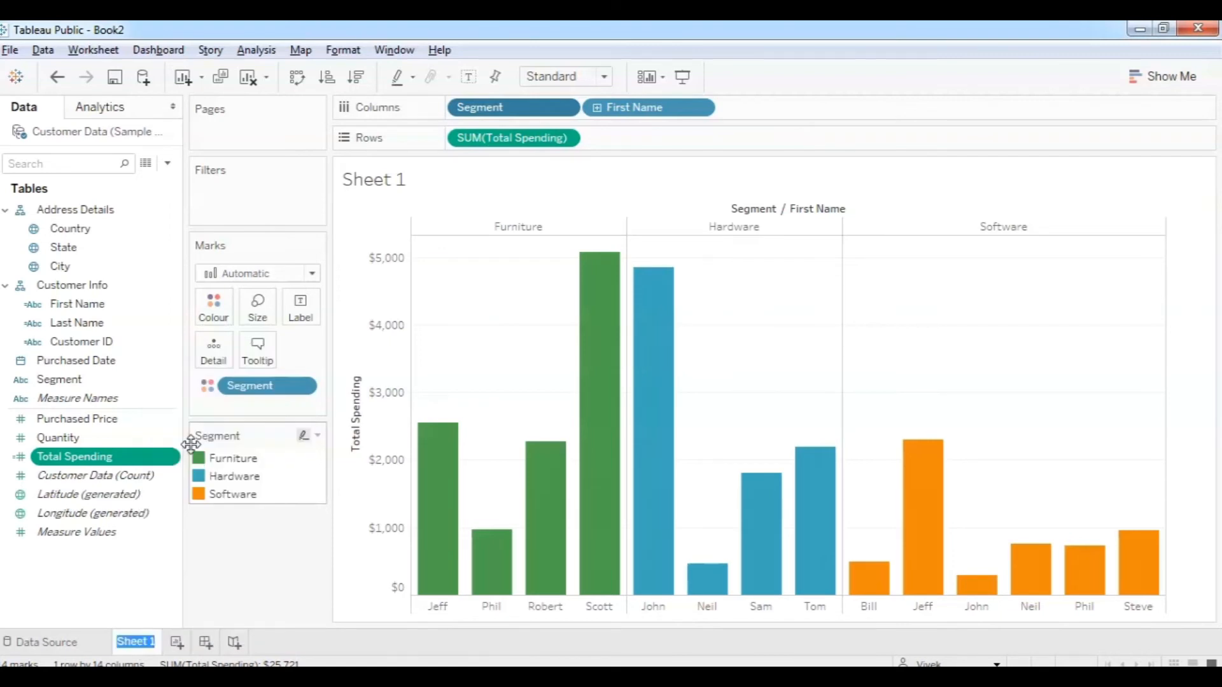
{"action": "type", "text": "Total Spending"}
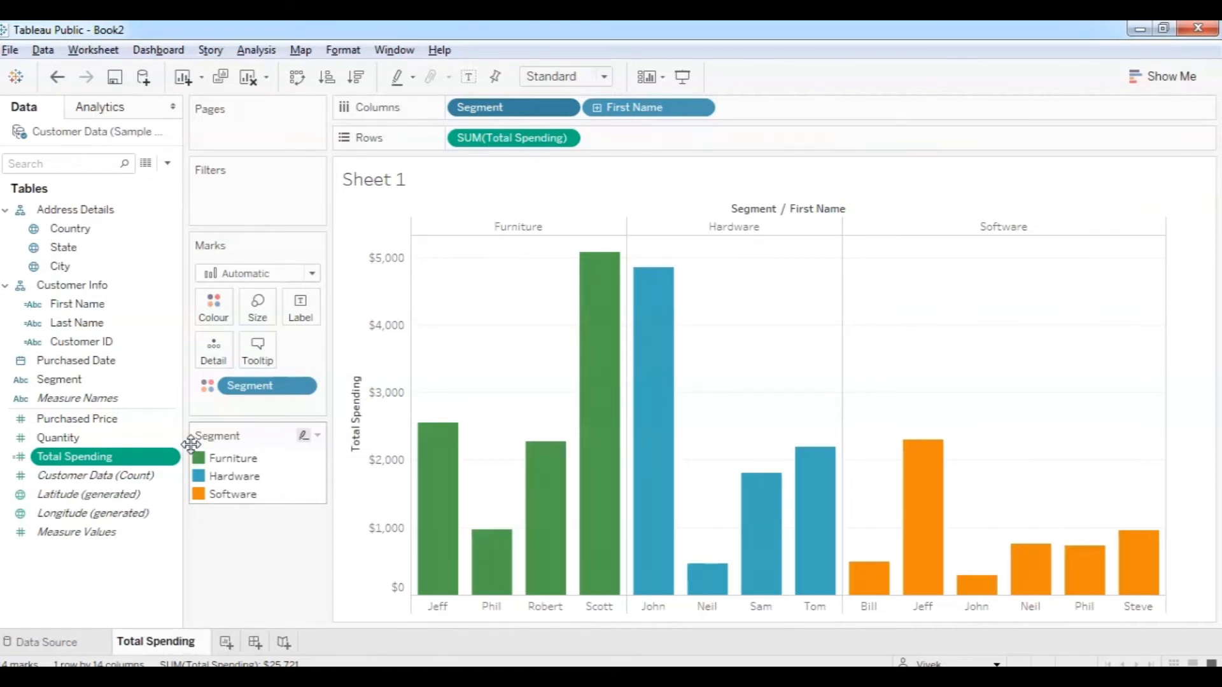
Commit the rename and make the Total Spending chart title bold and italic.
{"action": "left_click", "coordinate": [480, 189]}
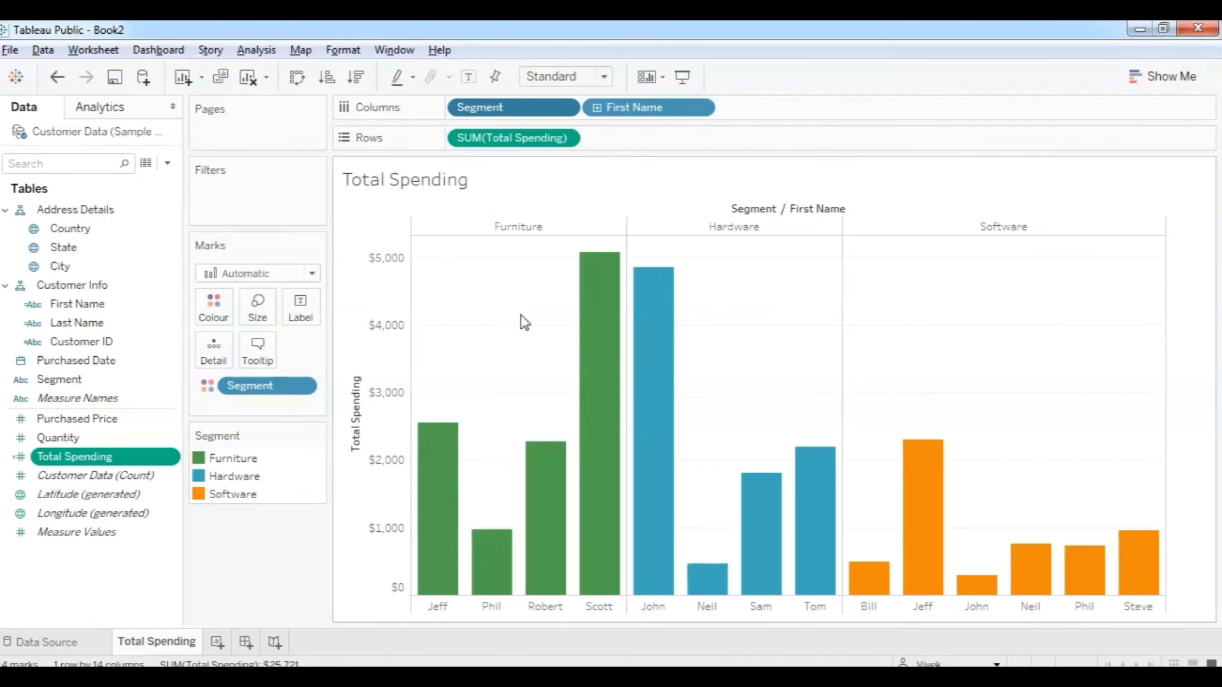
{"action": "double_click", "coordinate": [482, 182]}
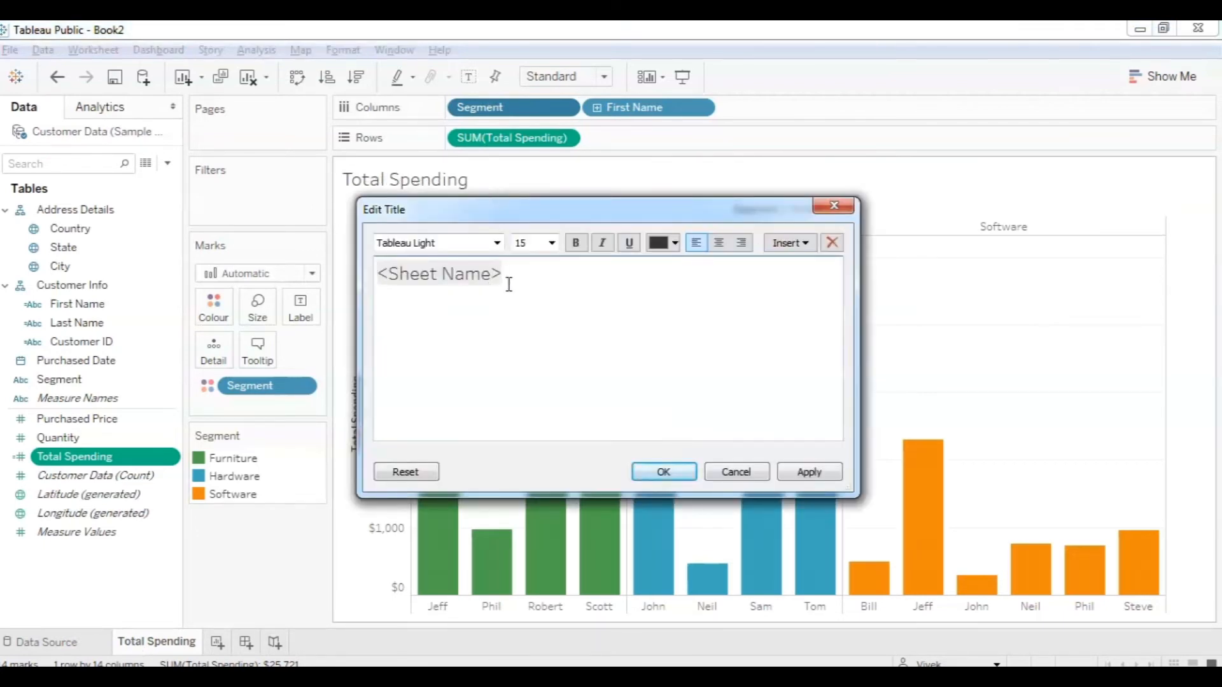
{"action": "left_click_drag", "start_coordinate": [523, 274], "coordinate": [369, 275]}
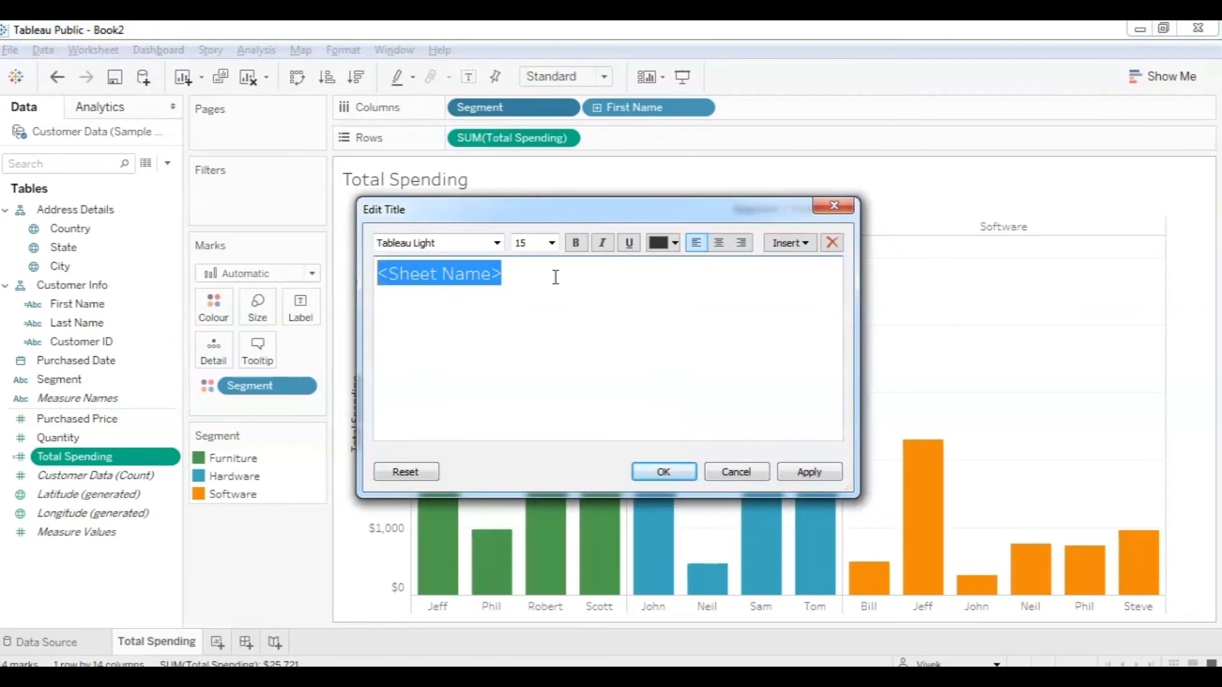
{"action": "left_click", "coordinate": [576, 243]}
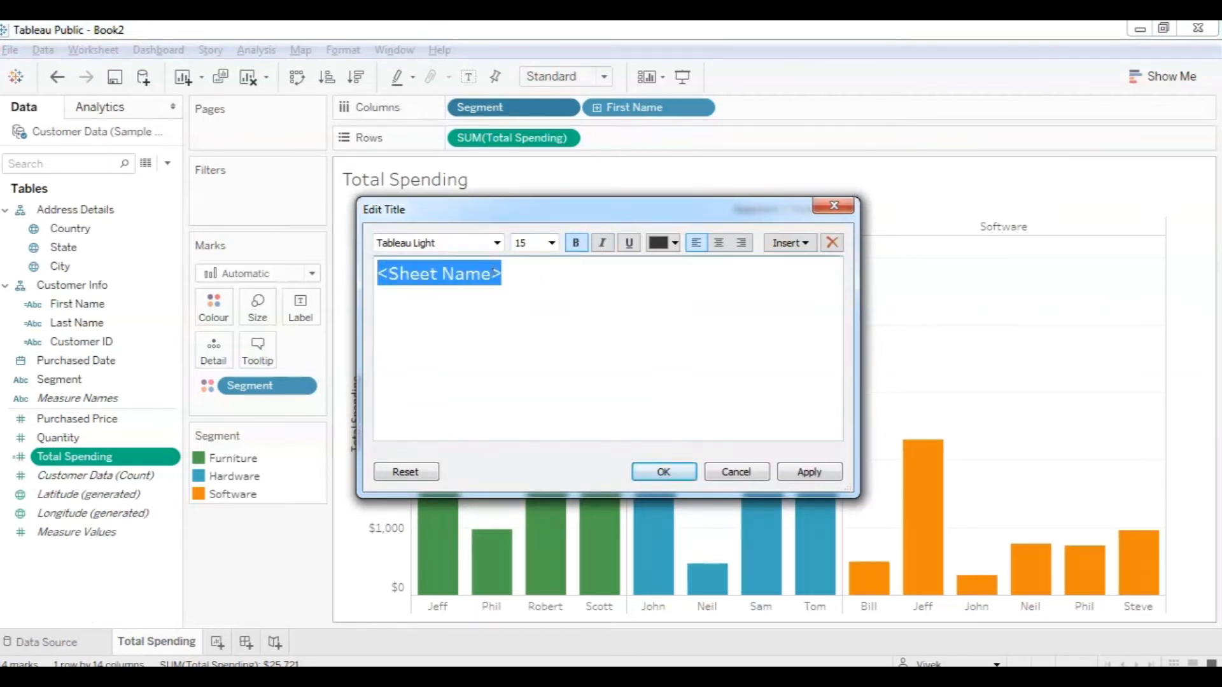
{"action": "left_click", "coordinate": [602, 249]}
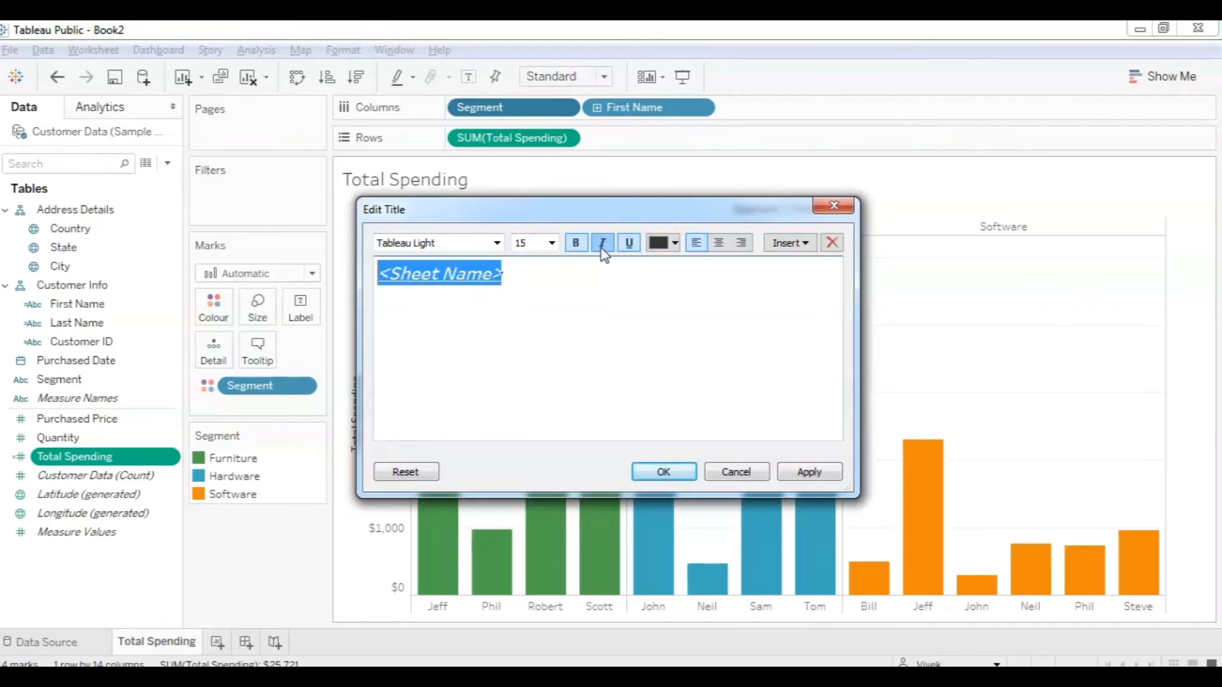
{"action": "left_click", "coordinate": [676, 477]}
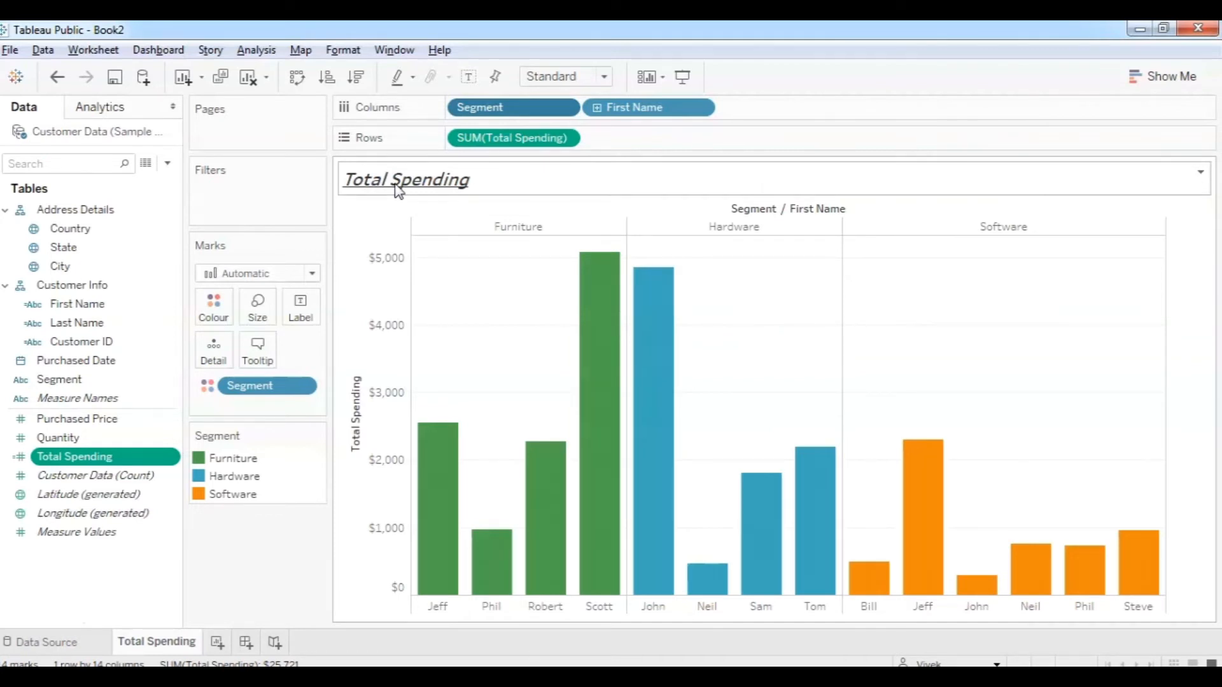
Add Total Spending to Label so each bar shows its dollar value.
{"action": "mouse_move", "coordinate": [597, 280]}
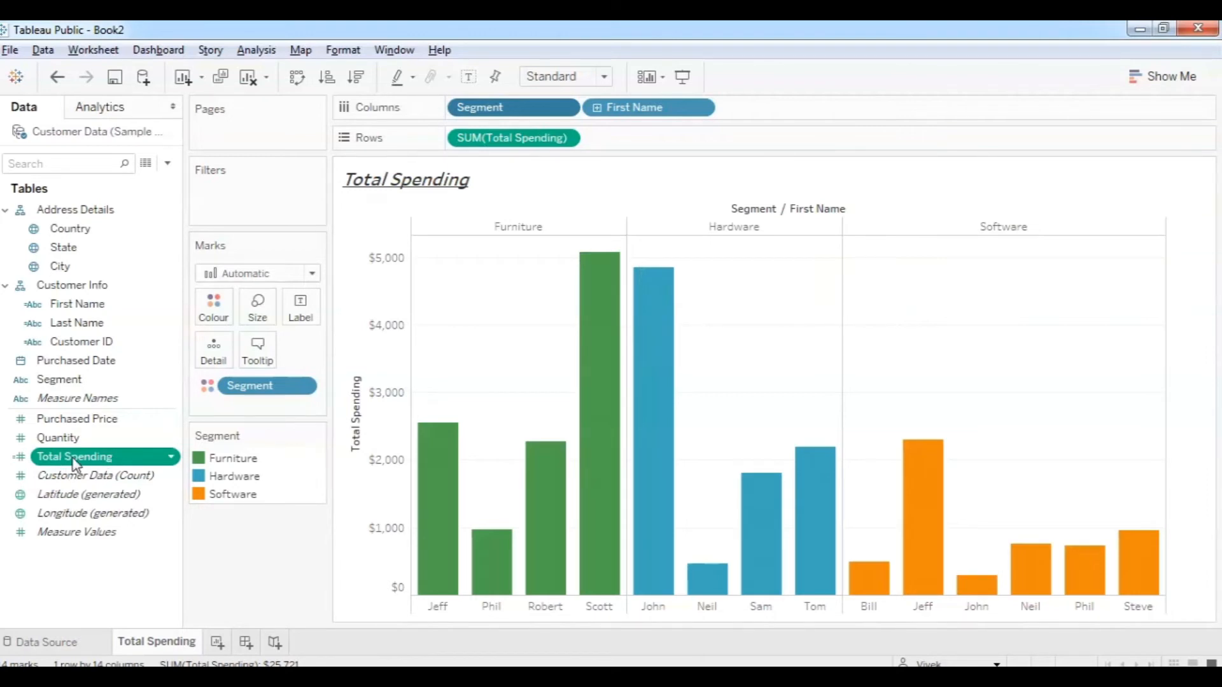
{"action": "left_click_drag", "start_coordinate": [74, 464], "coordinate": [303, 303]}
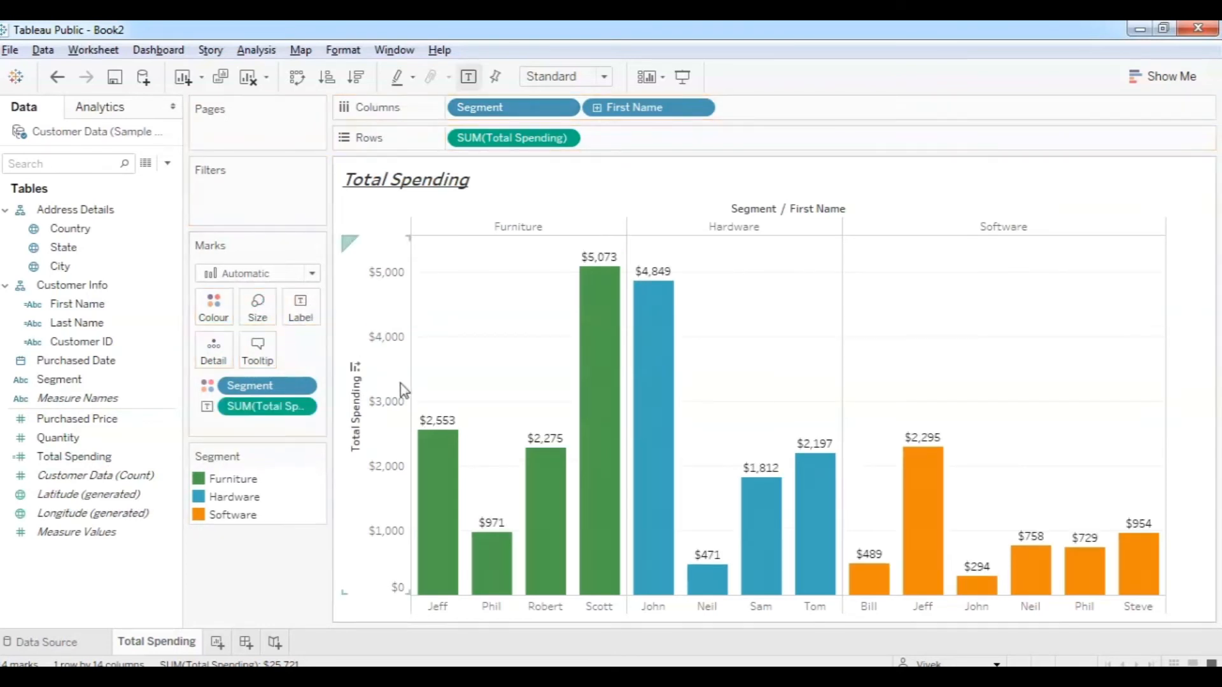
{"action": "mouse_move", "coordinate": [498, 580]}
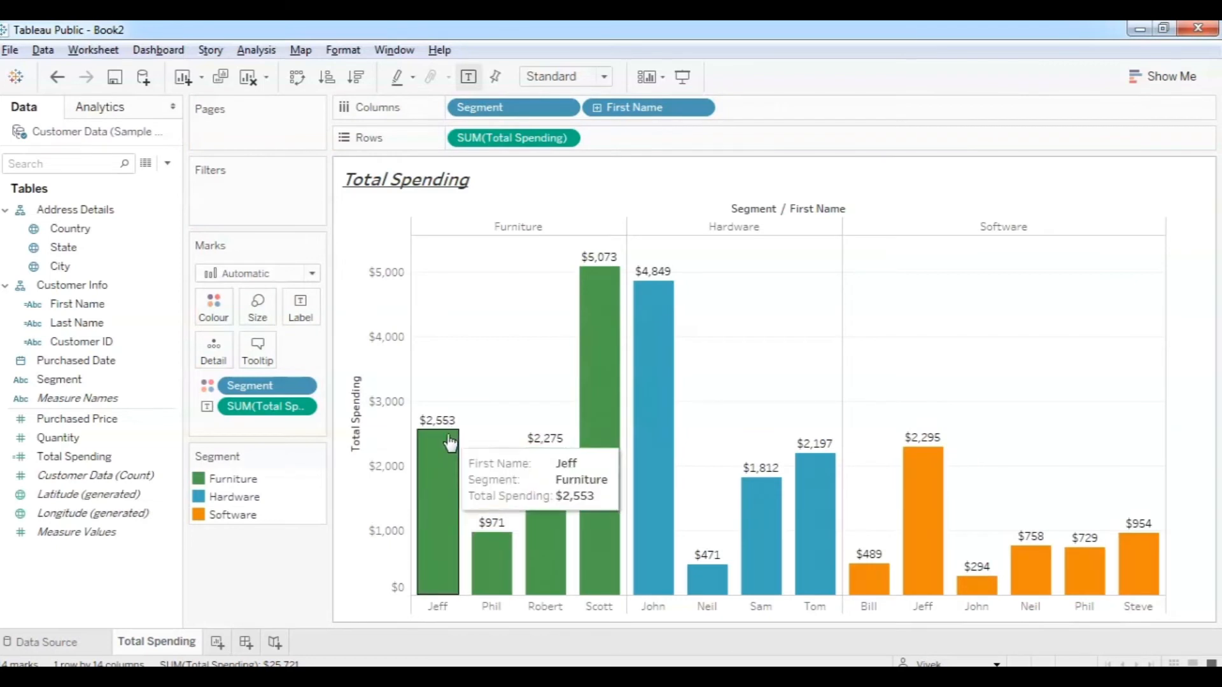
{"action": "mouse_move", "coordinate": [545, 448]}
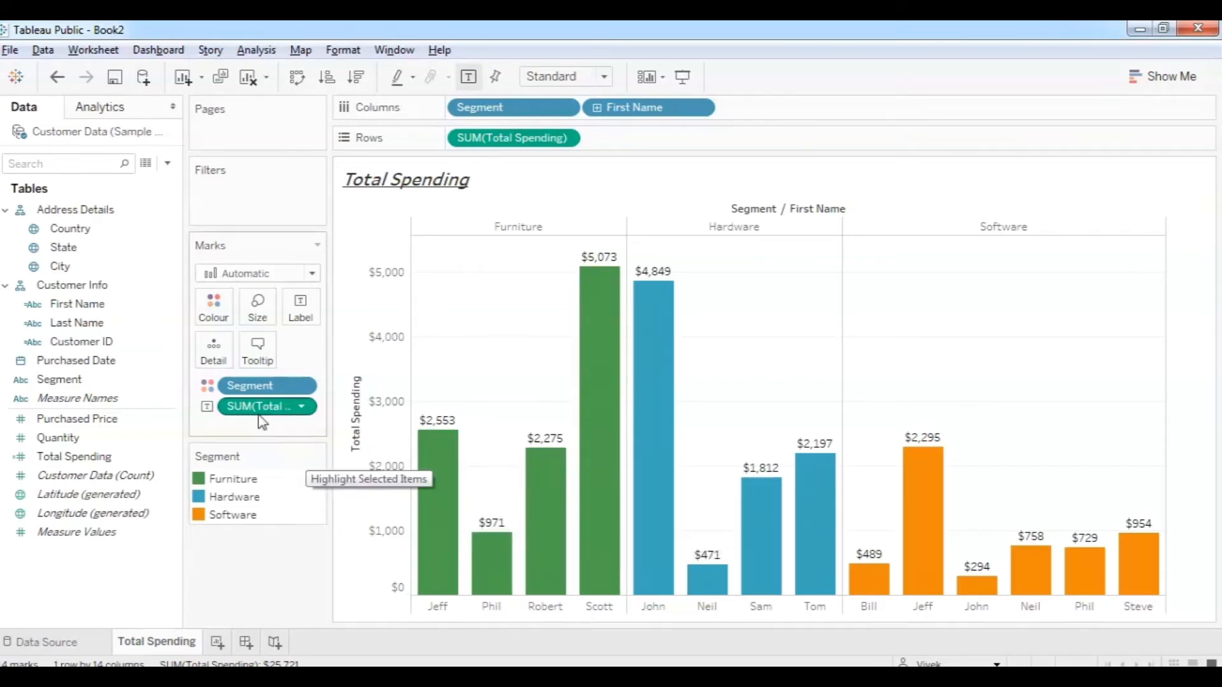
{"action": "left_click", "coordinate": [258, 350]}
Delete the Total Spending line from the tooltip, leaving First Name and Segment.
{"action": "left_click", "coordinate": [644, 291]}
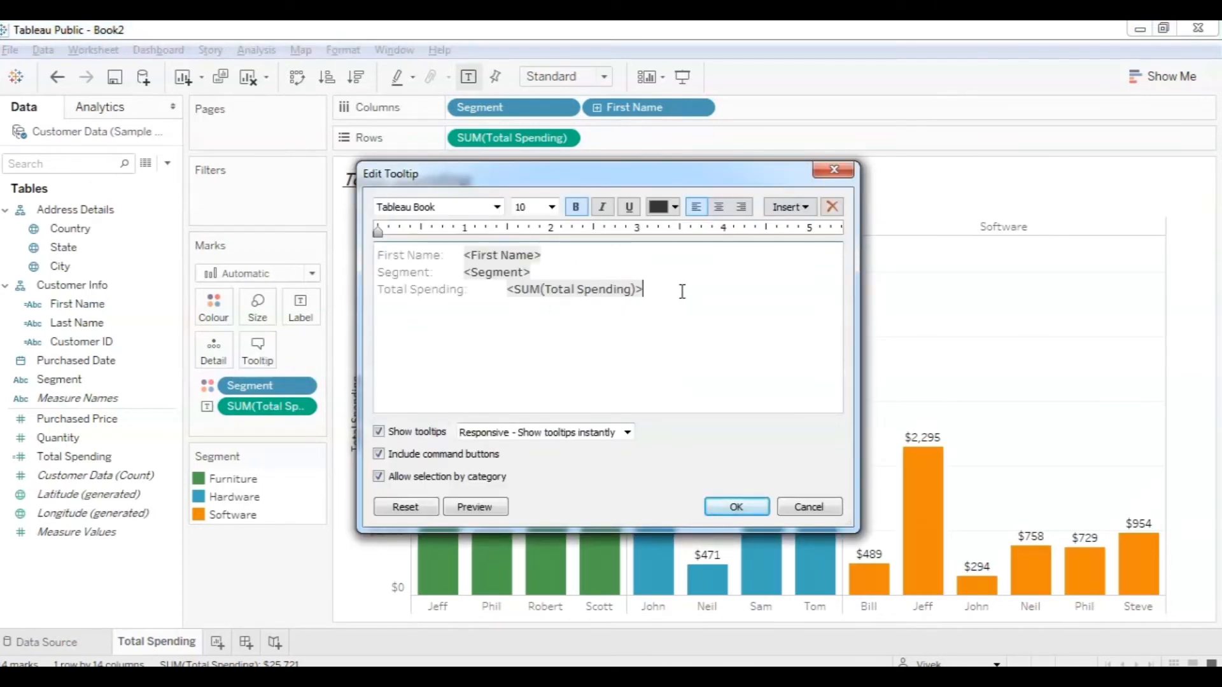
{"action": "left_click_drag", "start_coordinate": [644, 290], "coordinate": [361, 294]}
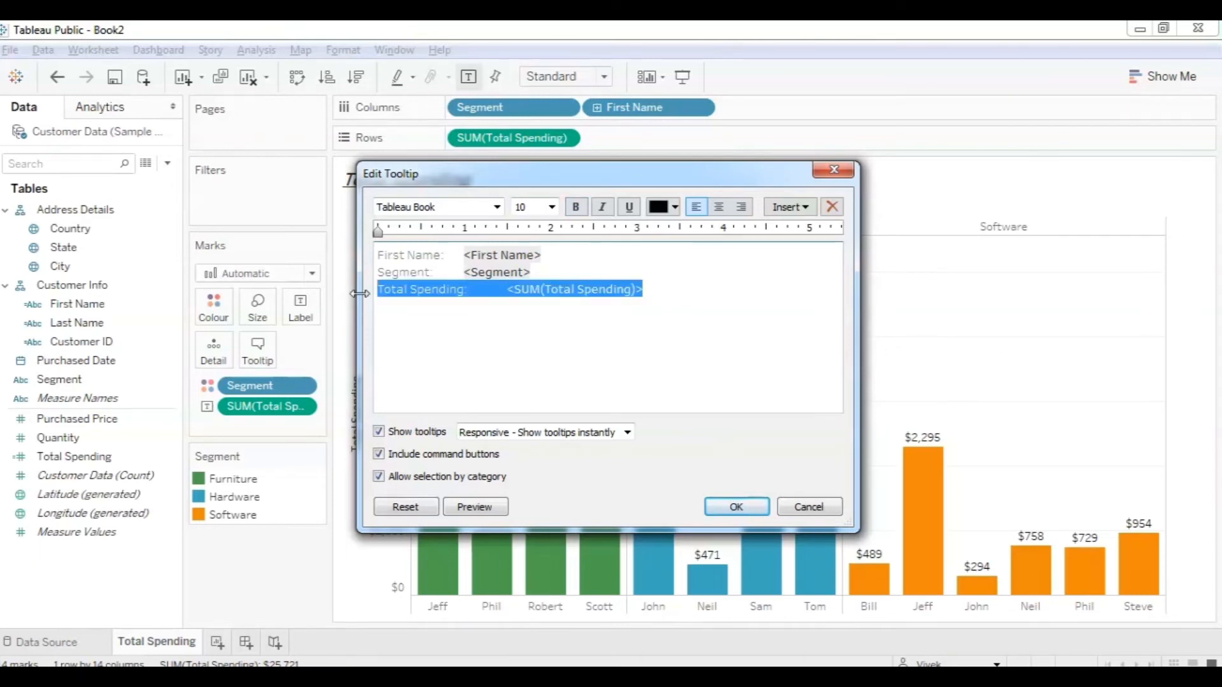
{"action": "key", "text": "Delete"}
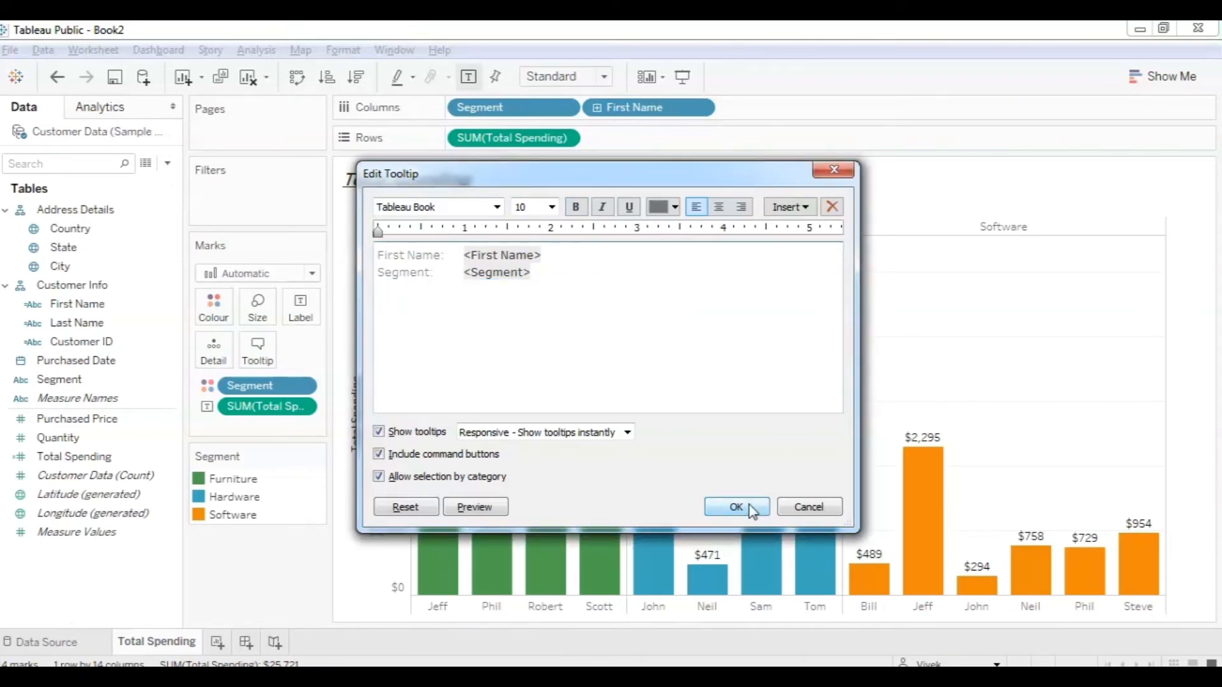
{"action": "left_click", "coordinate": [737, 508]}
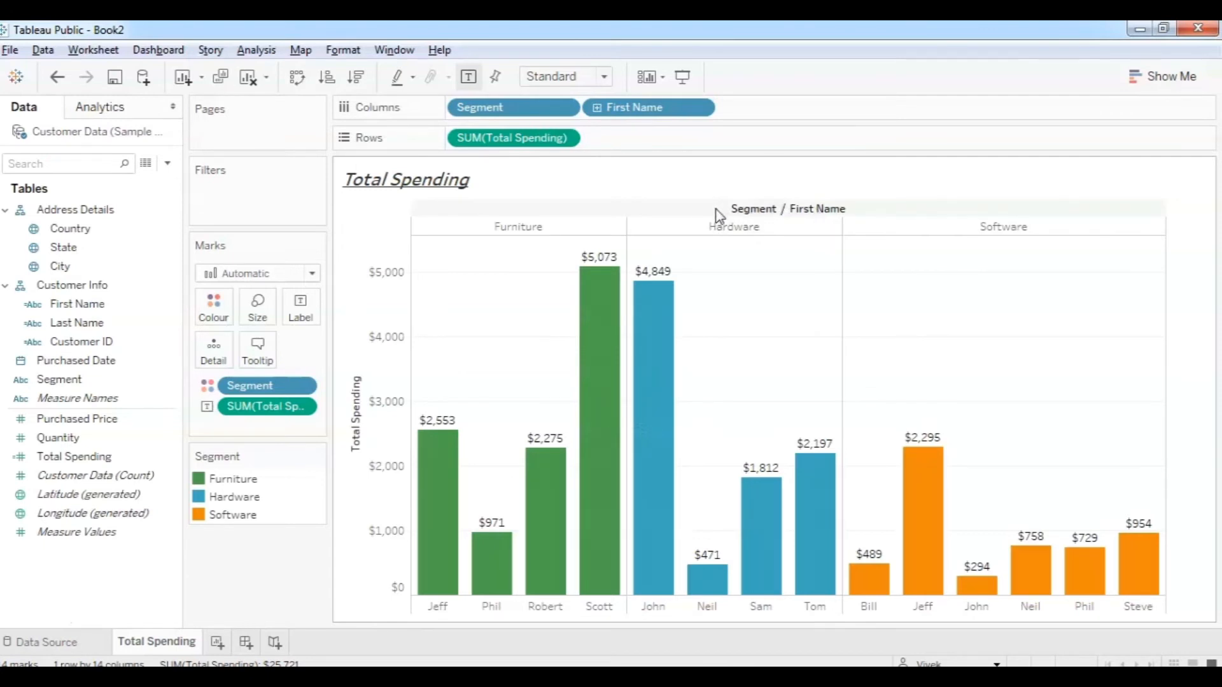
Hide the column field labels so the Segment / First Name header disappears.
{"action": "right_click", "coordinate": [774, 211]}
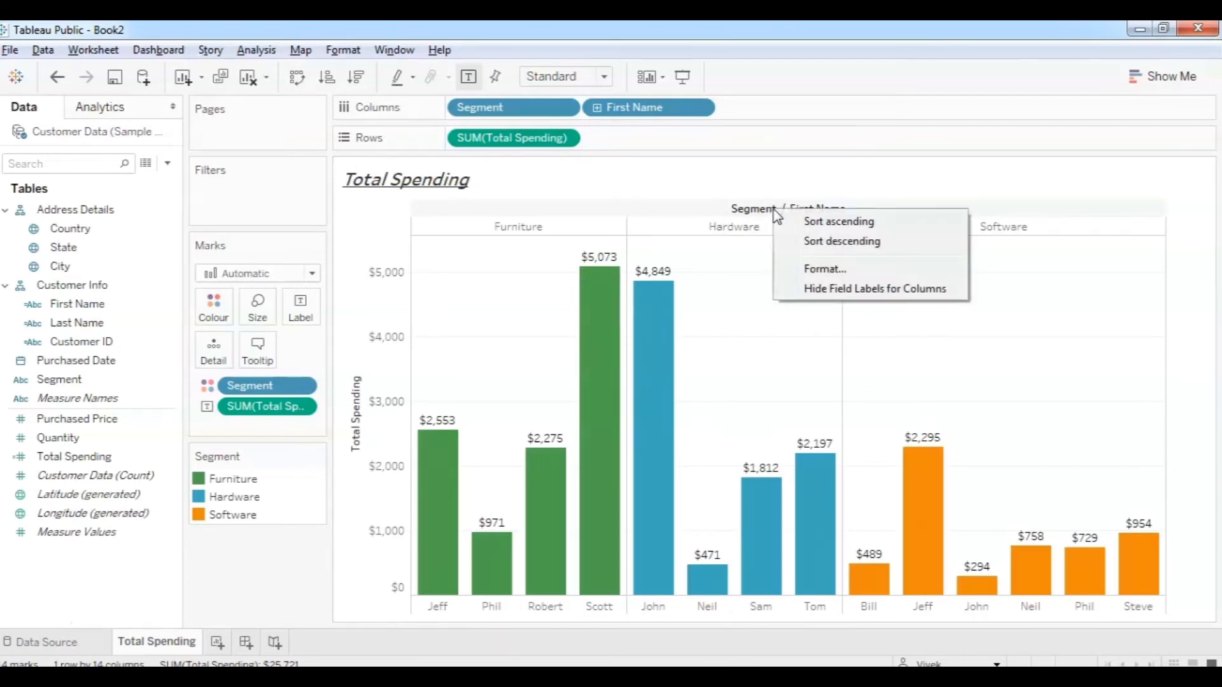
{"action": "left_click", "coordinate": [823, 268]}
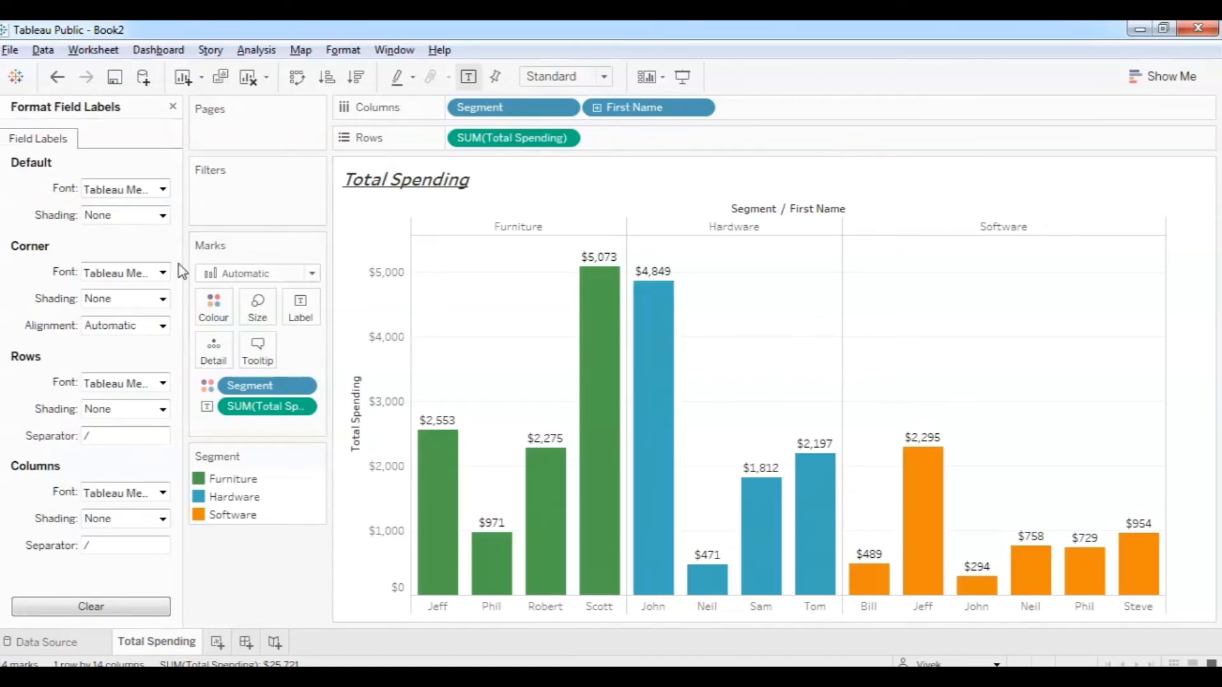
{"action": "left_click", "coordinate": [172, 106]}
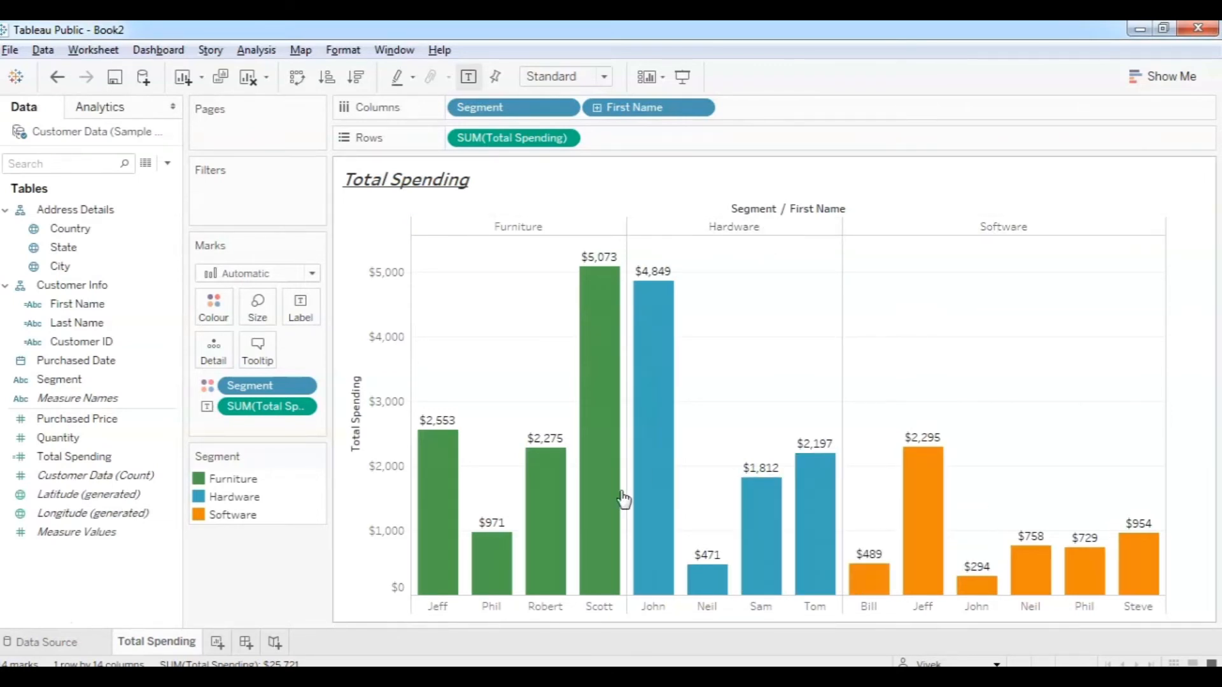
{"action": "right_click", "coordinate": [774, 213]}
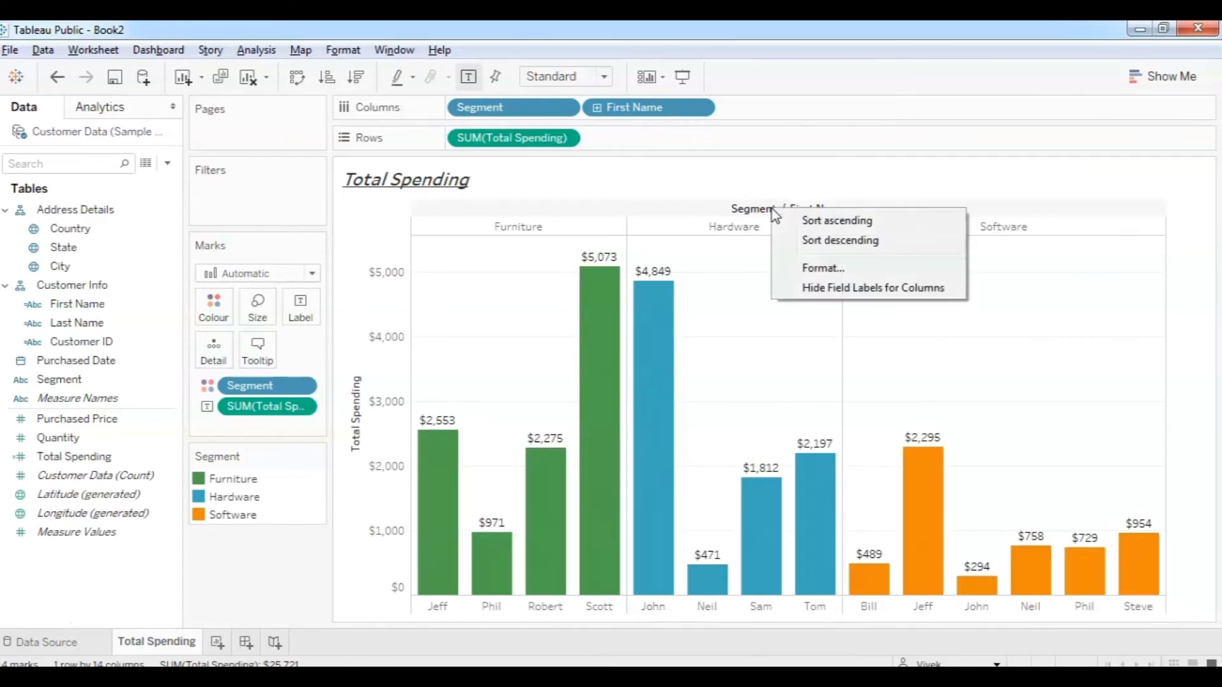
{"action": "left_click", "coordinate": [850, 291]}
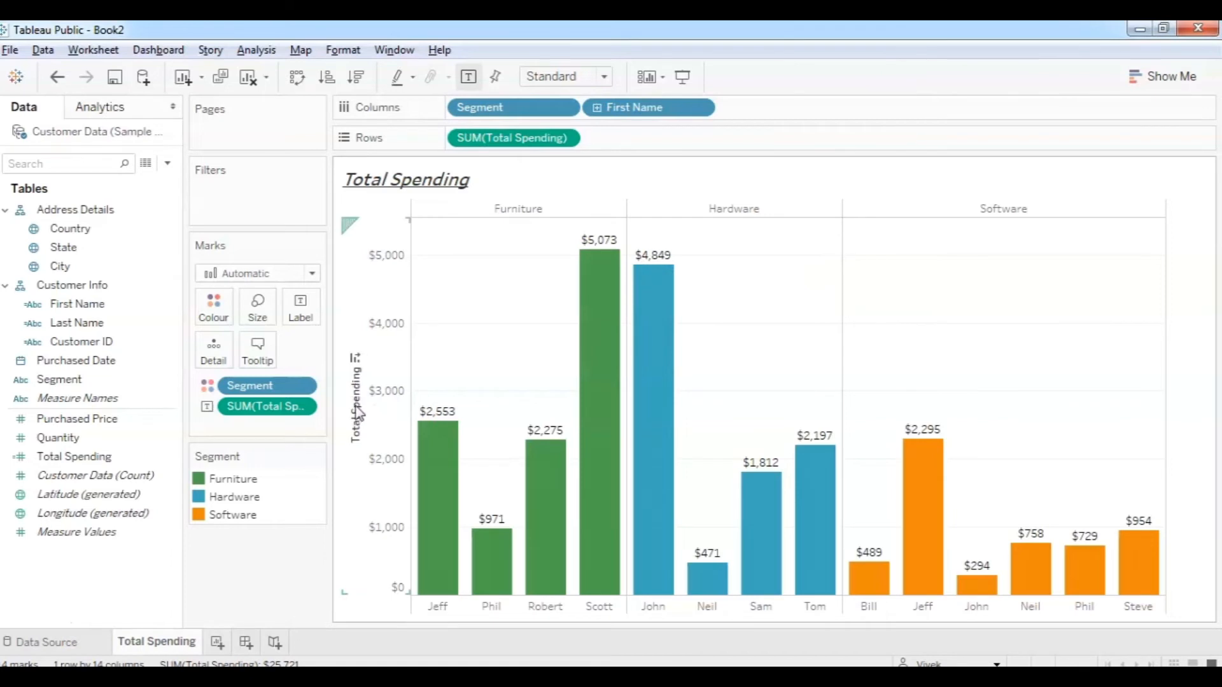
Retitle the vertical axis to 'Total Spending by each customer'.
{"action": "right_click", "coordinate": [357, 341]}
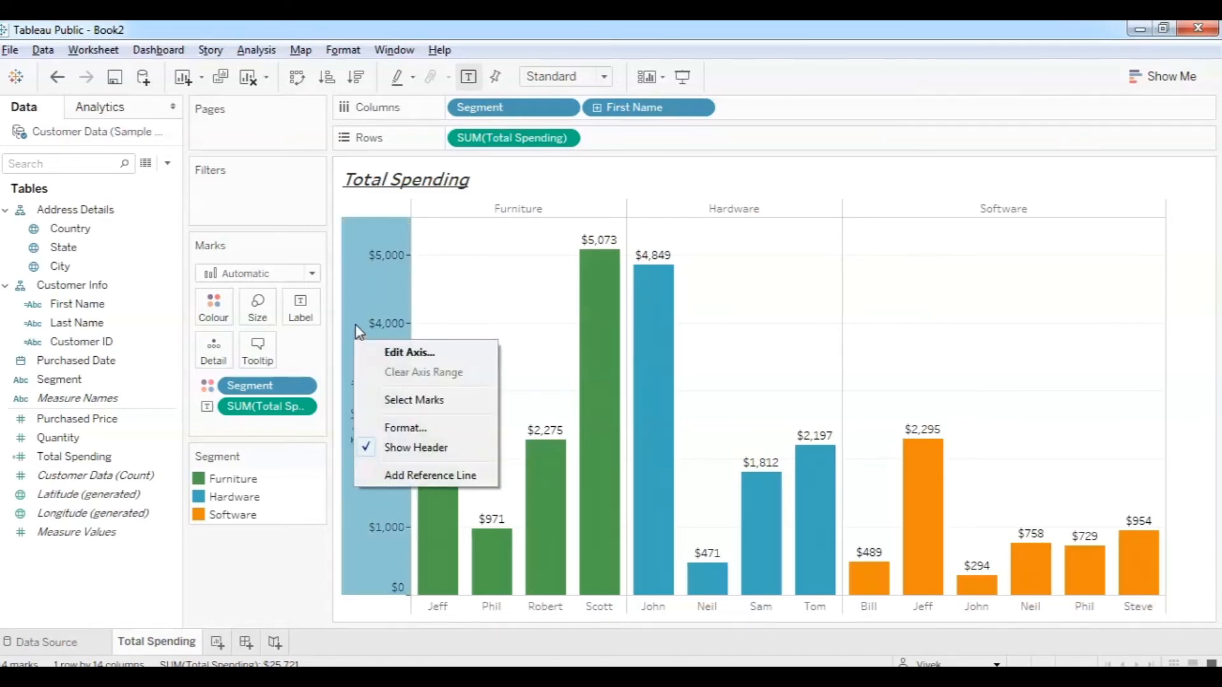
{"action": "left_click", "coordinate": [404, 353]}
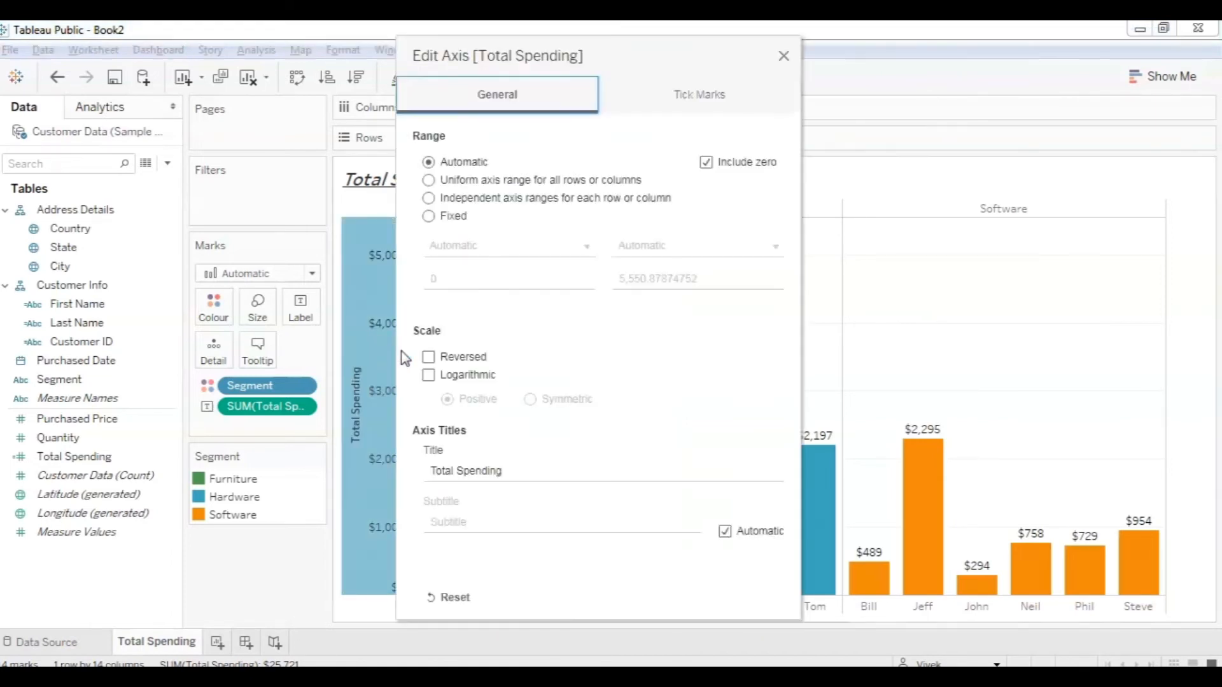
{"action": "left_click", "coordinate": [524, 471]}
{"action": "left_click", "coordinate": [523, 471]}
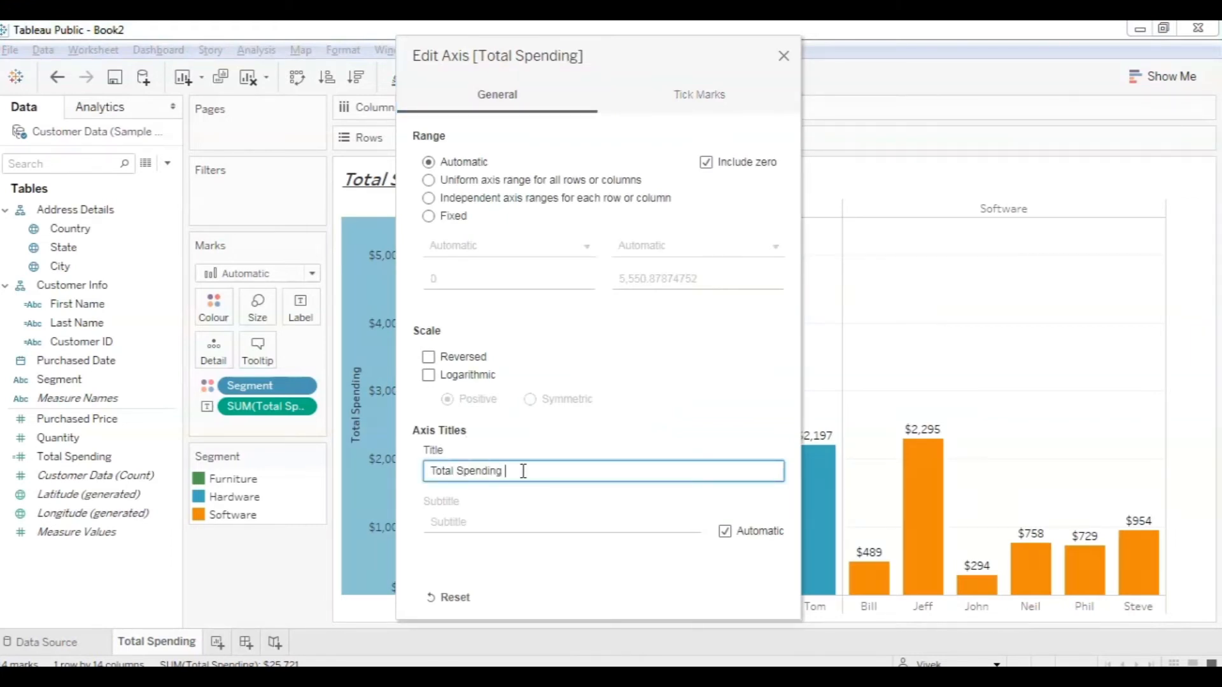
{"action": "type", "text": "by each customer"}
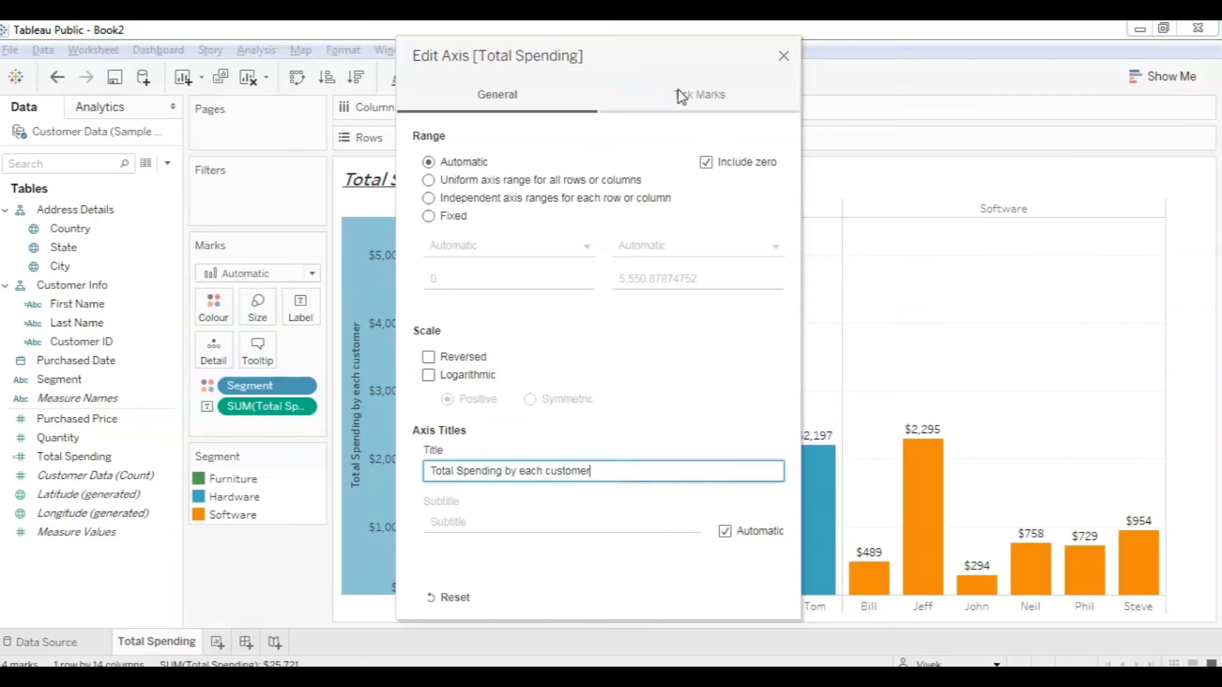
{"action": "left_click", "coordinate": [784, 58]}
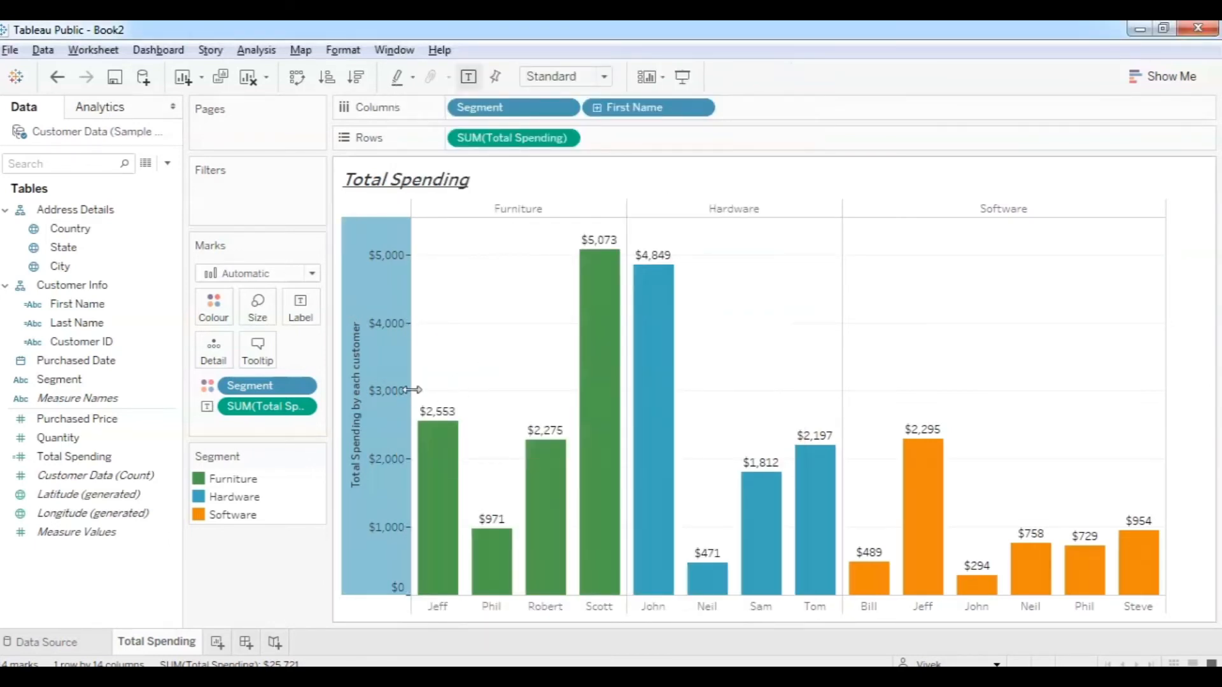
{"action": "mouse_move", "coordinate": [439, 423]}
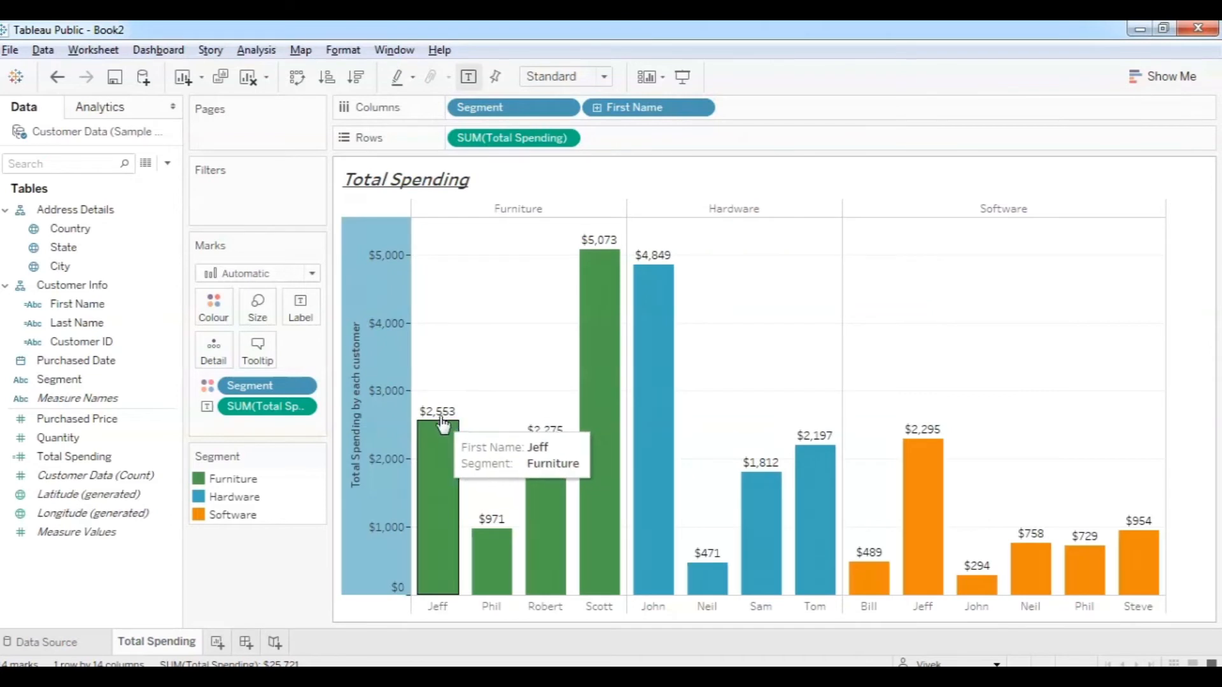
{"action": "mouse_move", "coordinate": [602, 256]}
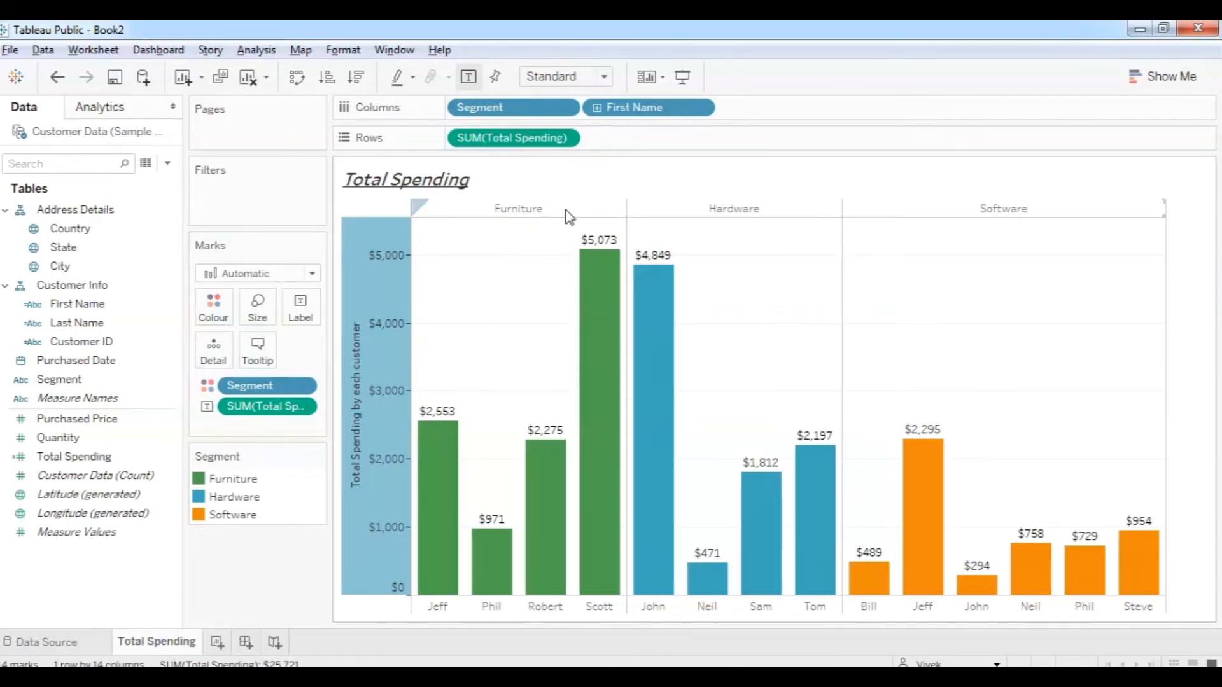
Format the bar labels as custom currency in thousands (K), replacing the Rs. prefix with $.
{"action": "right_click", "coordinate": [266, 414]}
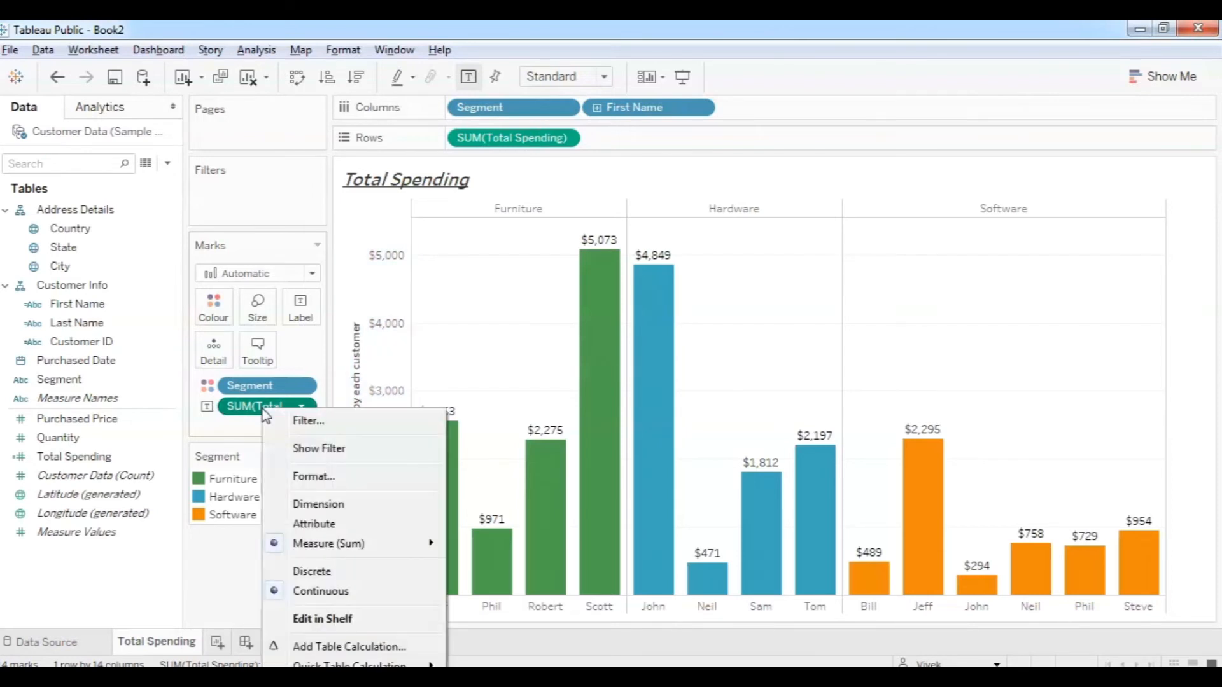
{"action": "left_click", "coordinate": [325, 474]}
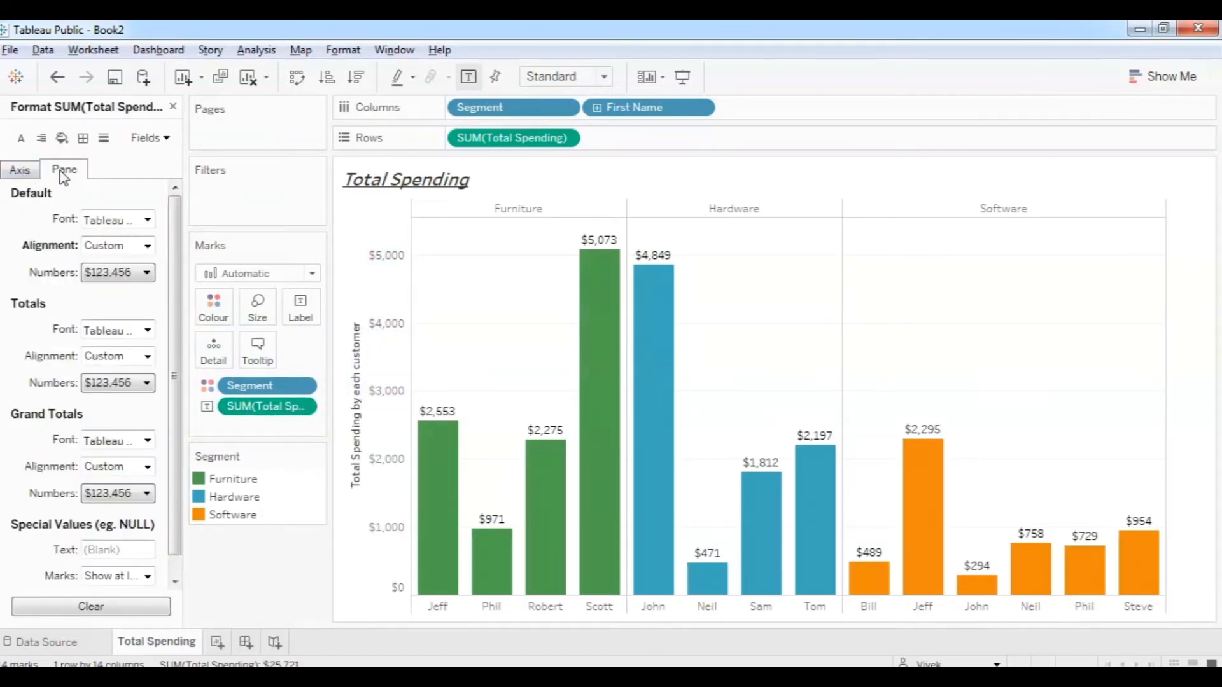
{"action": "left_click", "coordinate": [146, 274]}
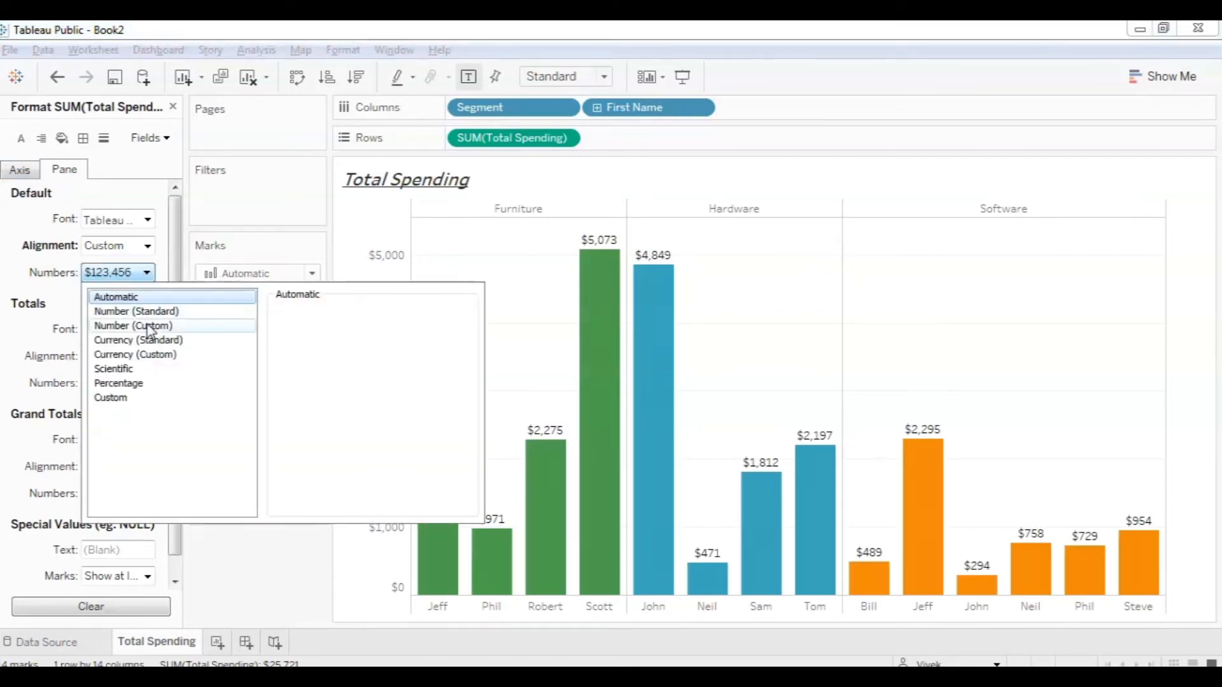
{"action": "left_click", "coordinate": [147, 356]}
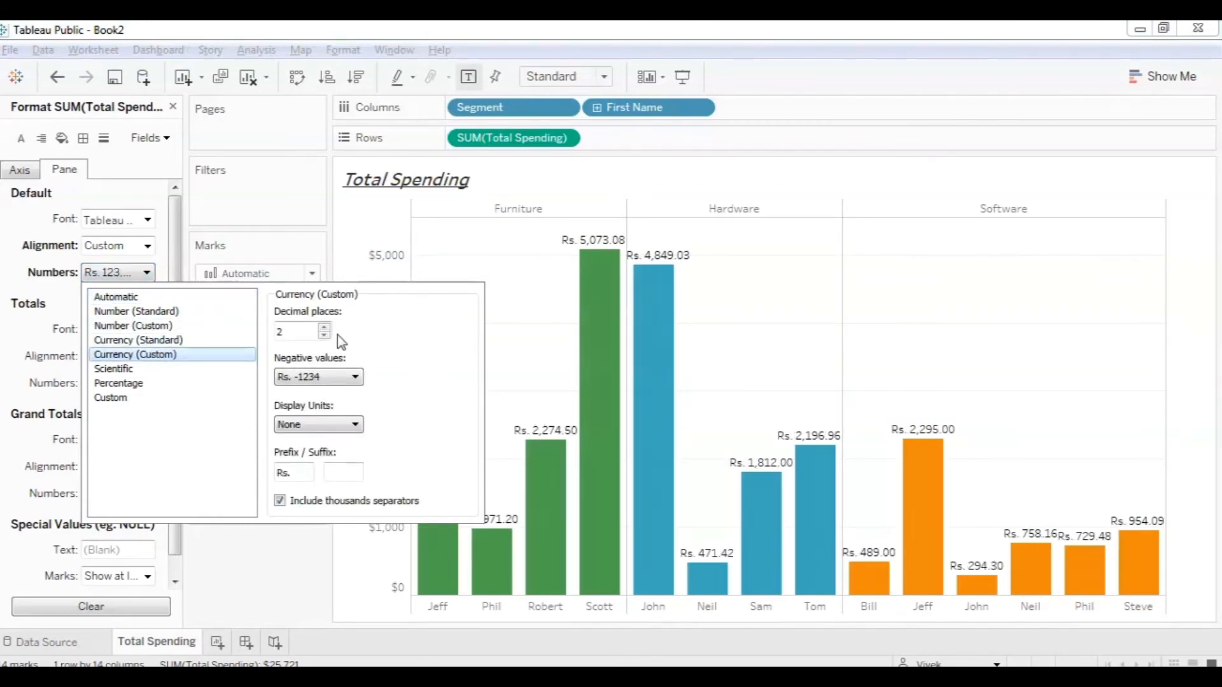
{"action": "left_click", "coordinate": [353, 425]}
{"action": "left_click", "coordinate": [340, 452]}
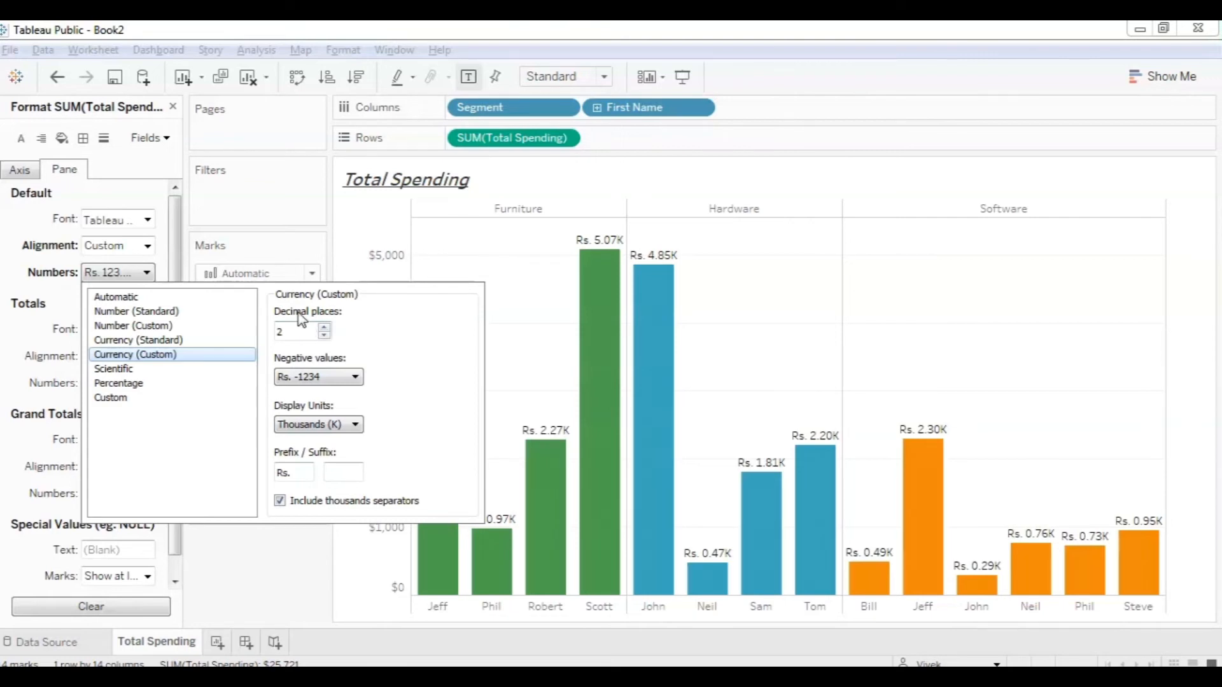
{"action": "left_click_drag", "start_coordinate": [298, 473], "coordinate": [261, 479]}
{"action": "type", "text": "$"}
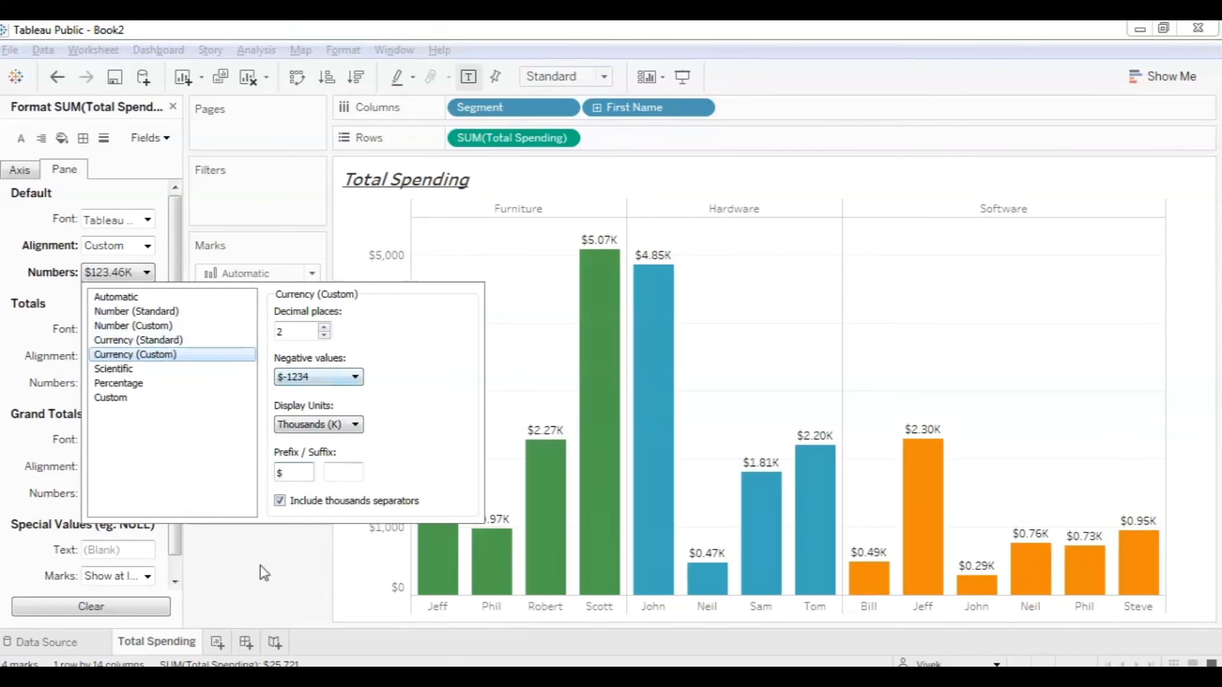
{"action": "left_click", "coordinate": [217, 573]}
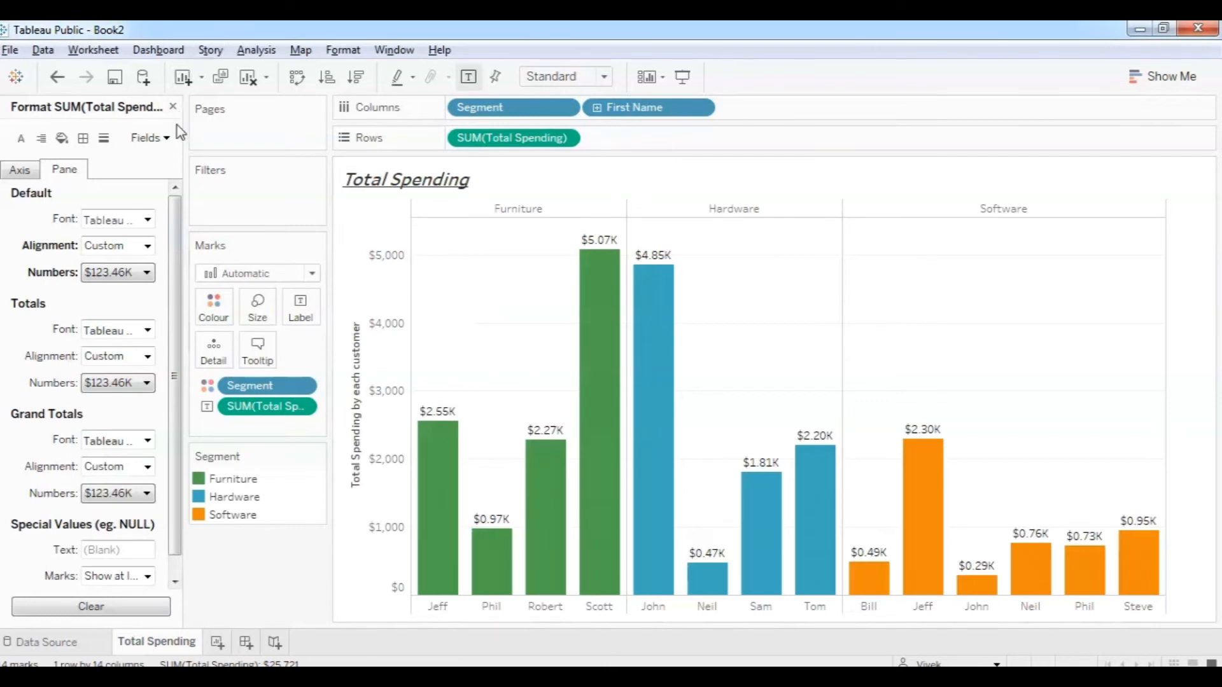
{"action": "left_click", "coordinate": [174, 107]}
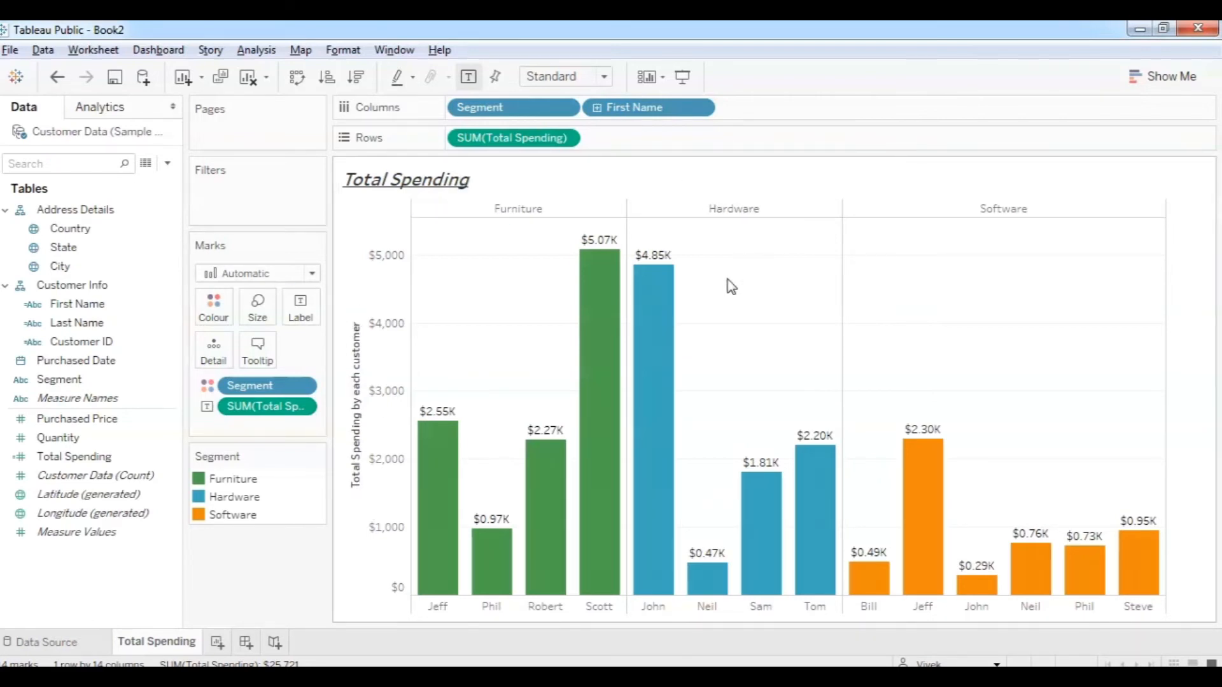
Bring up the problem-statement slide show to review the task.
{"action": "mouse_move", "coordinate": [627, 325]}
{"action": "mouse_move", "coordinate": [904, 462]}
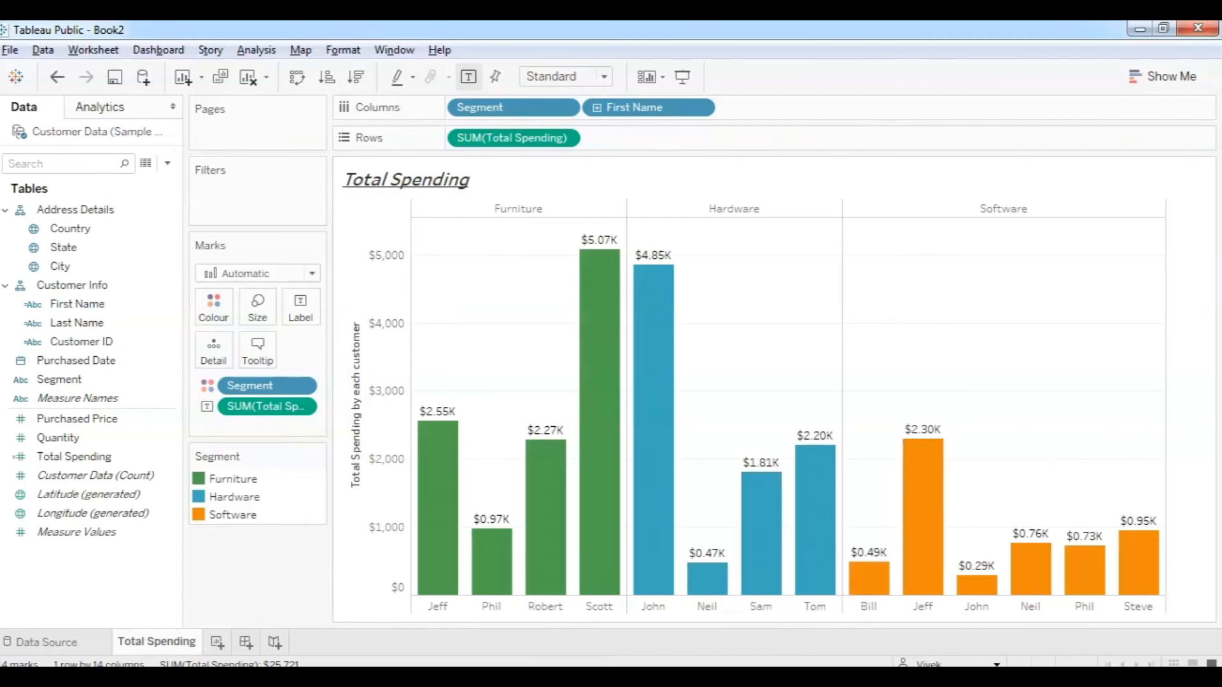
{"action": "mouse_move", "coordinate": [354, 666]}
{"action": "left_click", "coordinate": [410, 639]}
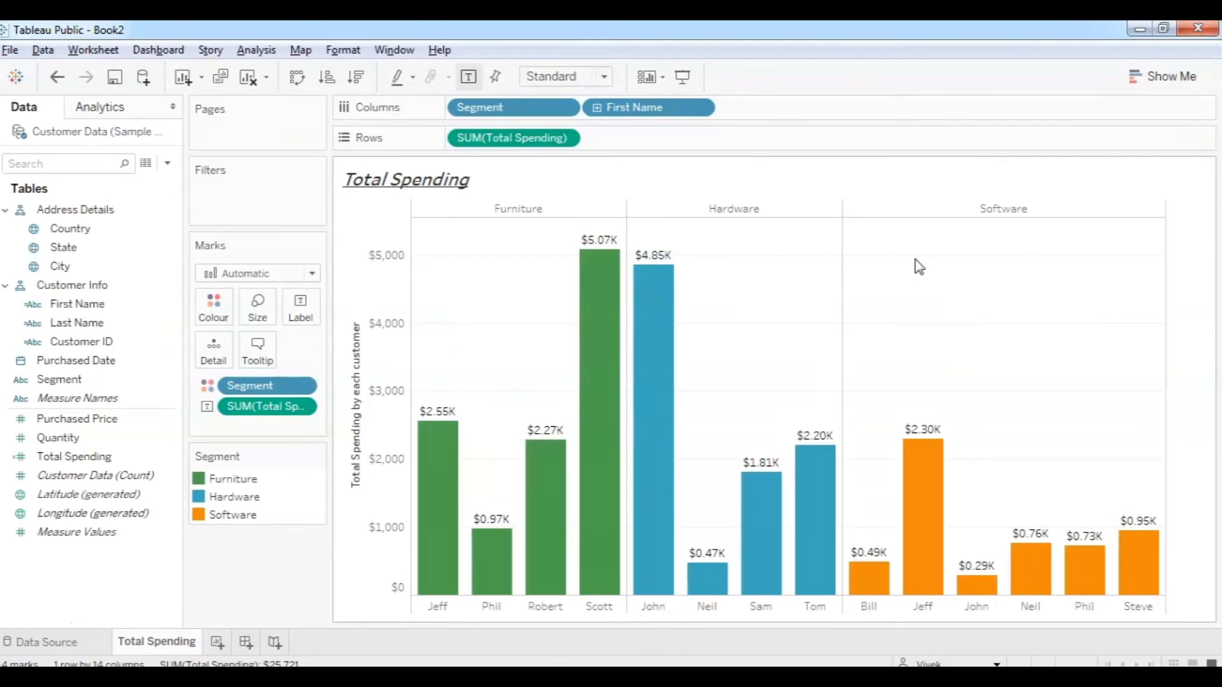
{"action": "mouse_move", "coordinate": [453, 582]}
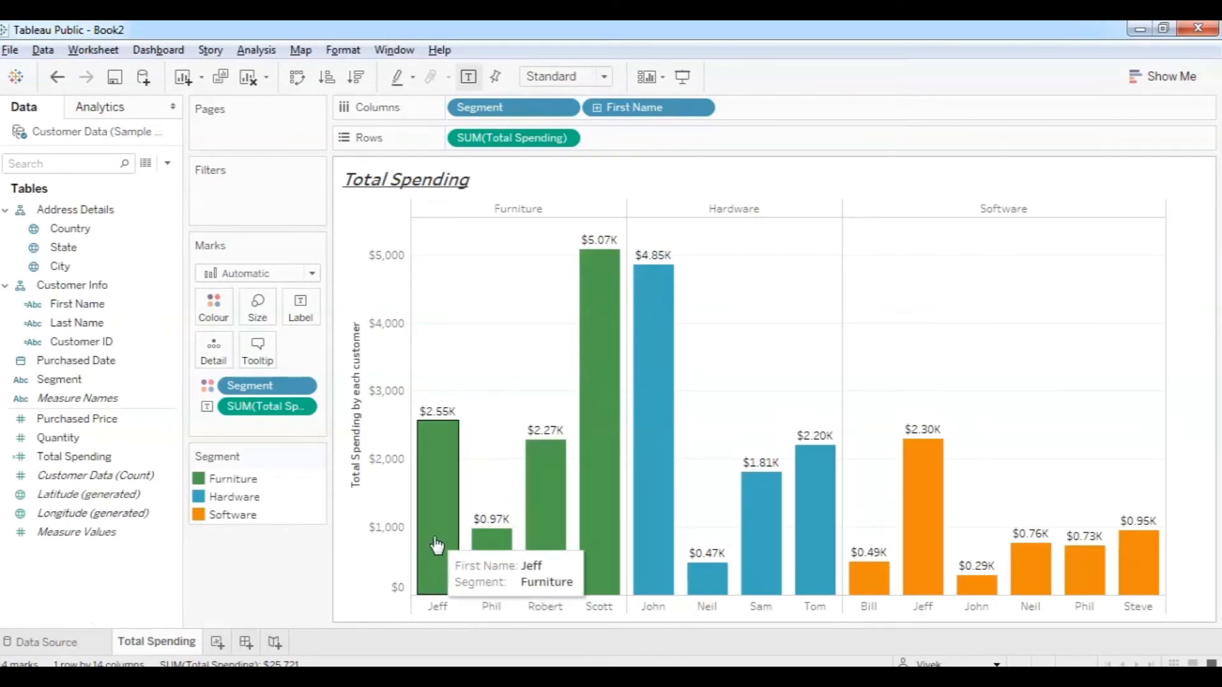
{"action": "mouse_move", "coordinate": [494, 553]}
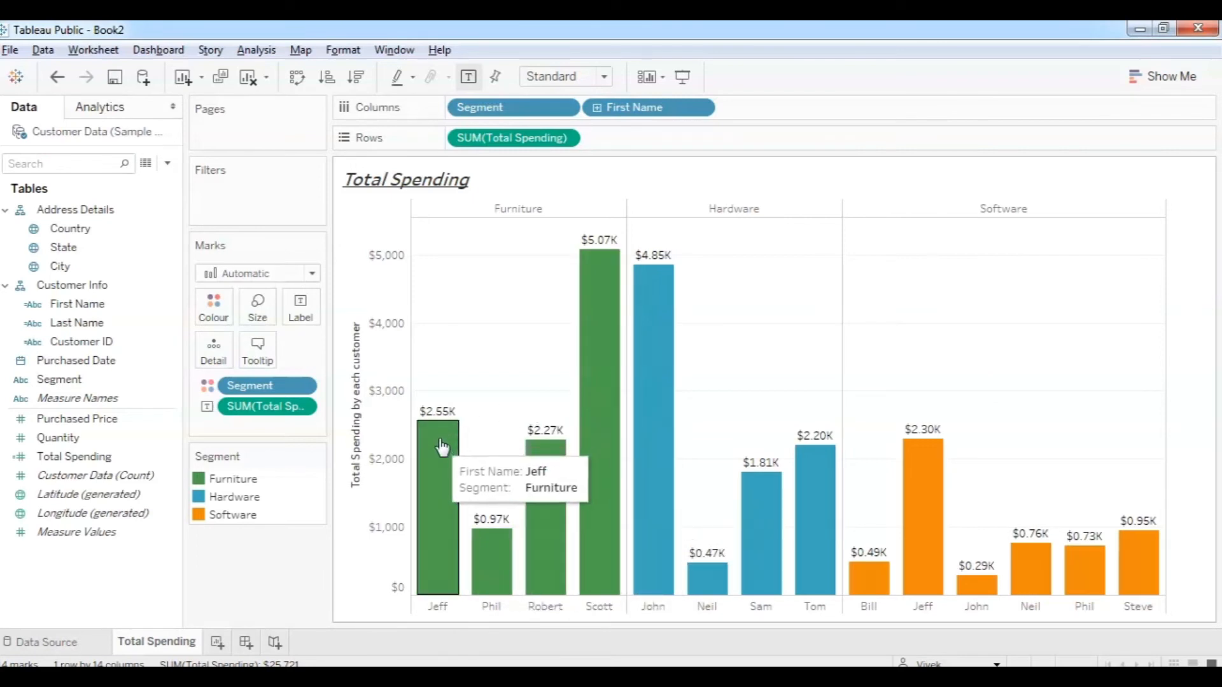
{"action": "mouse_move", "coordinate": [523, 531]}
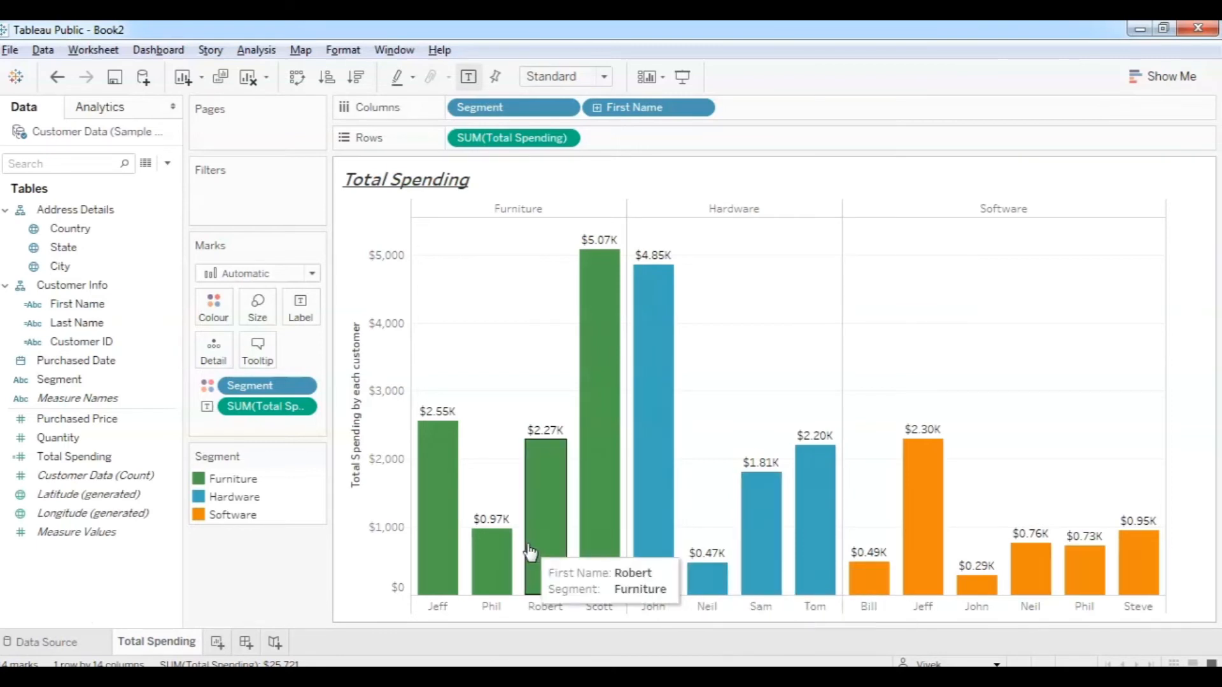
Sort each segment's bars descending by Total Spending, then add a new blank worksheet.
{"action": "left_click", "coordinate": [355, 313]}
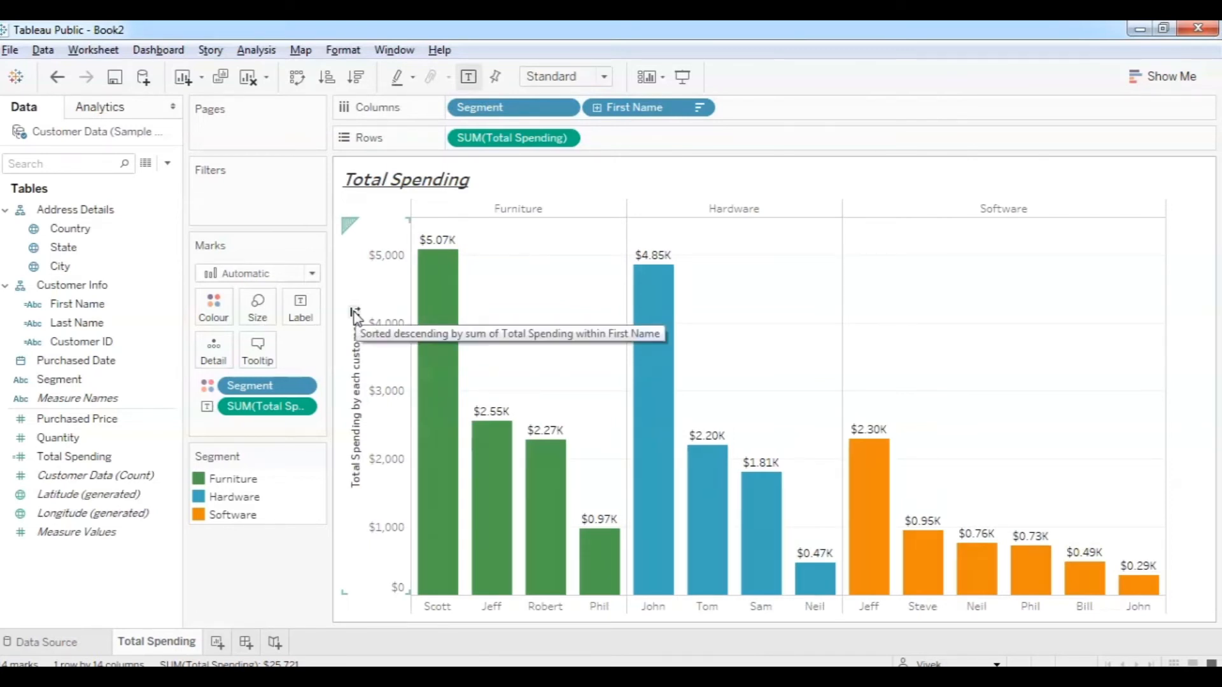
{"action": "left_click", "coordinate": [355, 313]}
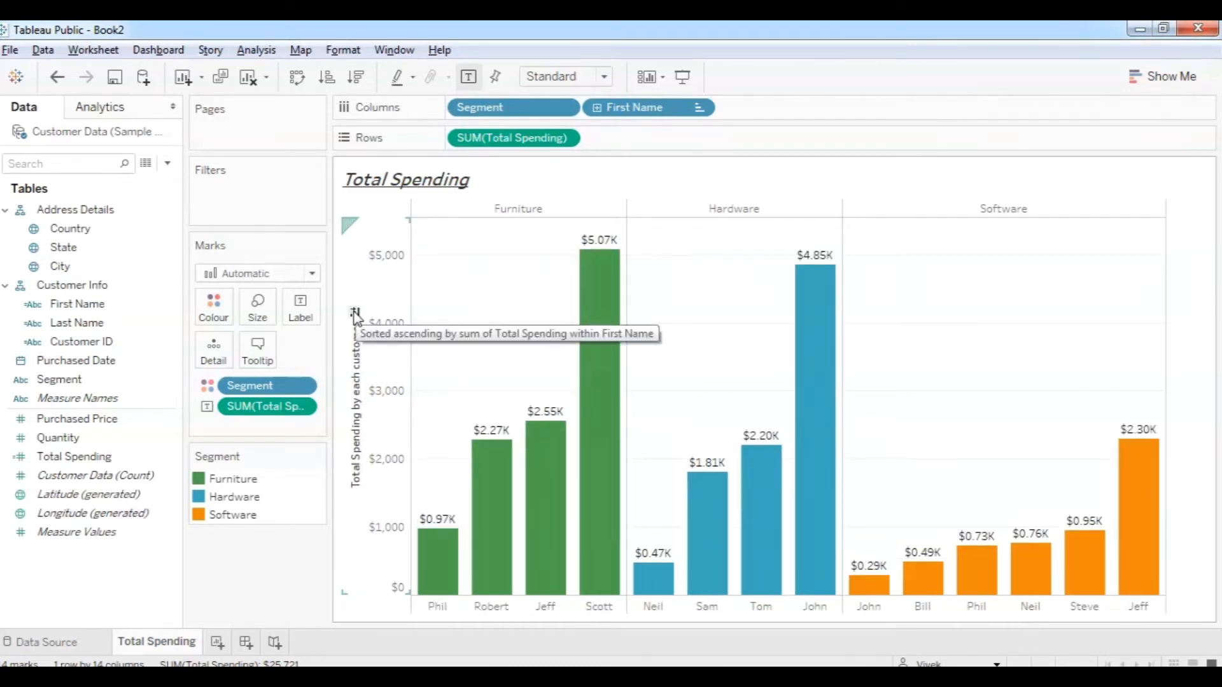
{"action": "left_click", "coordinate": [355, 314]}
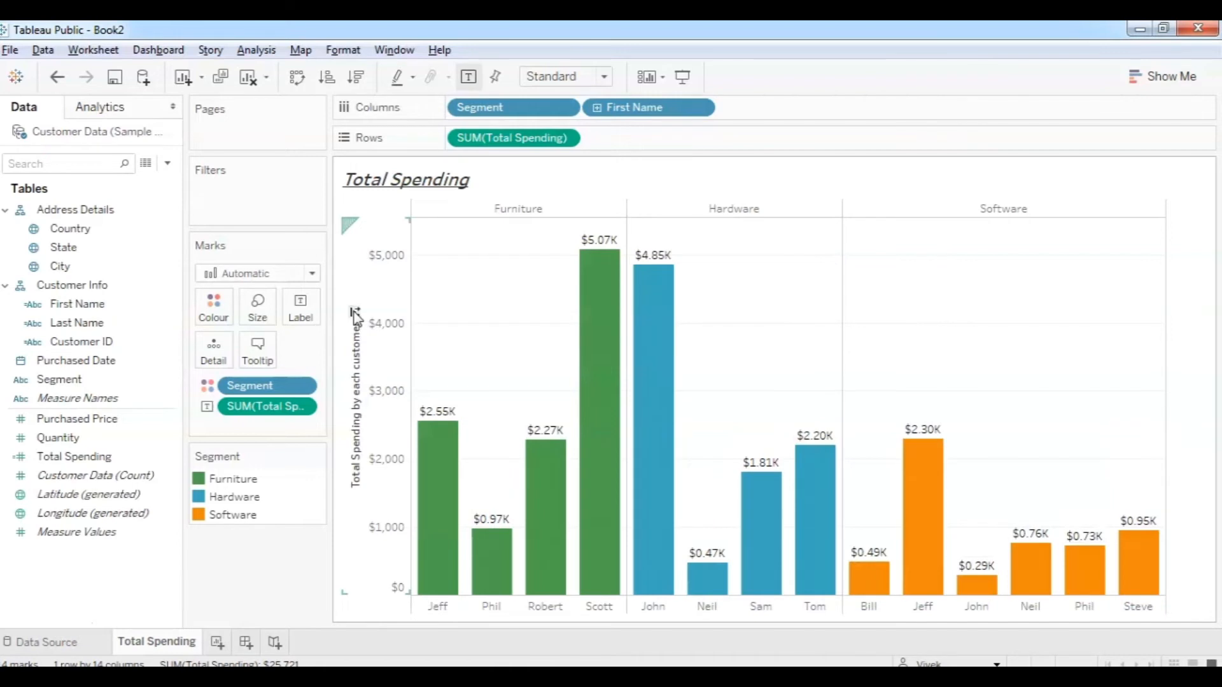
{"action": "left_click", "coordinate": [355, 314]}
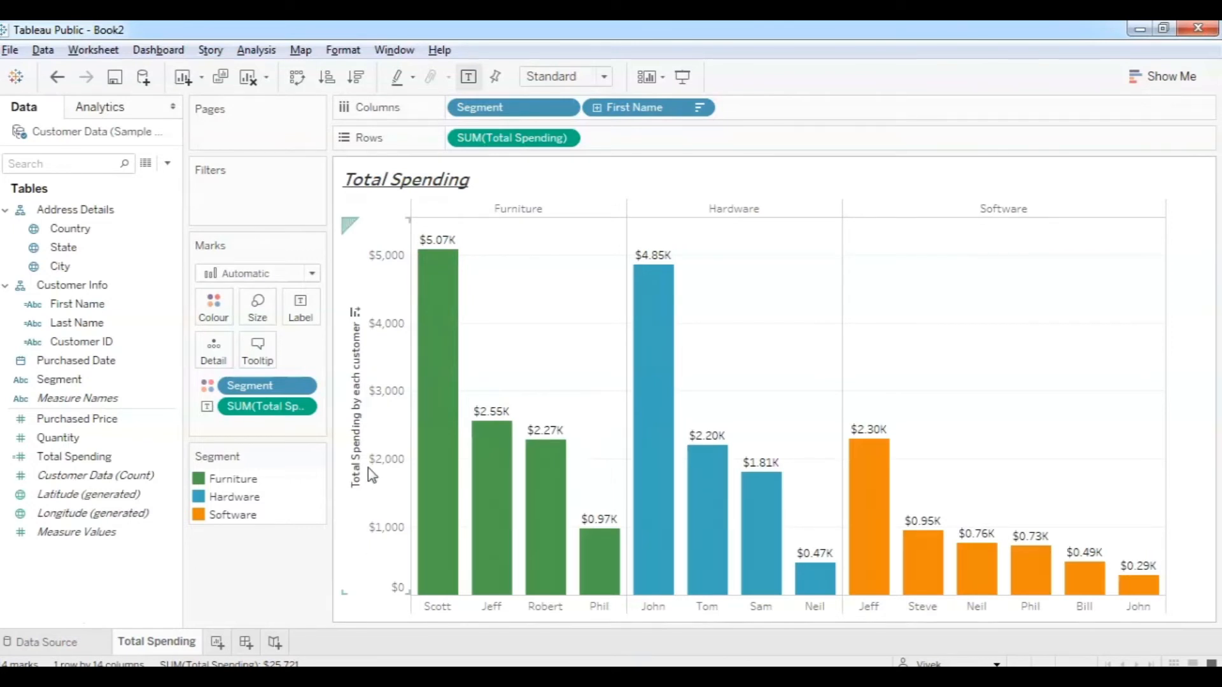
{"action": "left_click", "coordinate": [217, 643]}
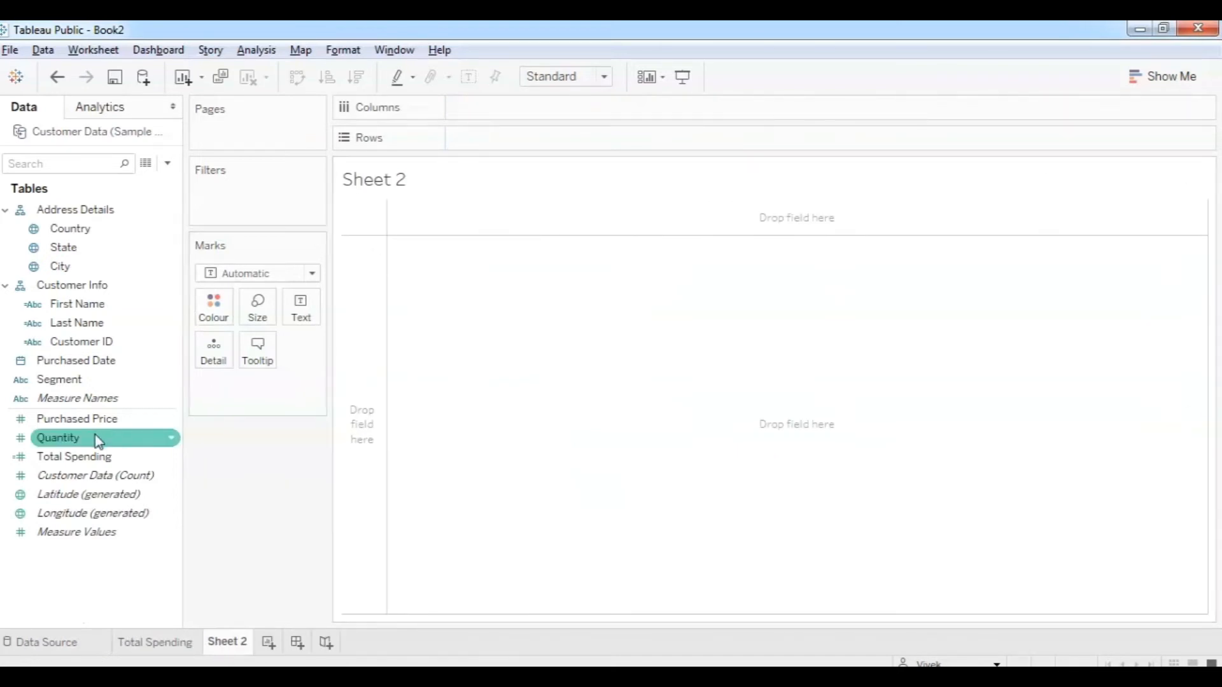
Chart Total Spending on Rows by First Name on Columns in Sheet 2.
{"action": "left_click_drag", "start_coordinate": [93, 462], "coordinate": [509, 137]}
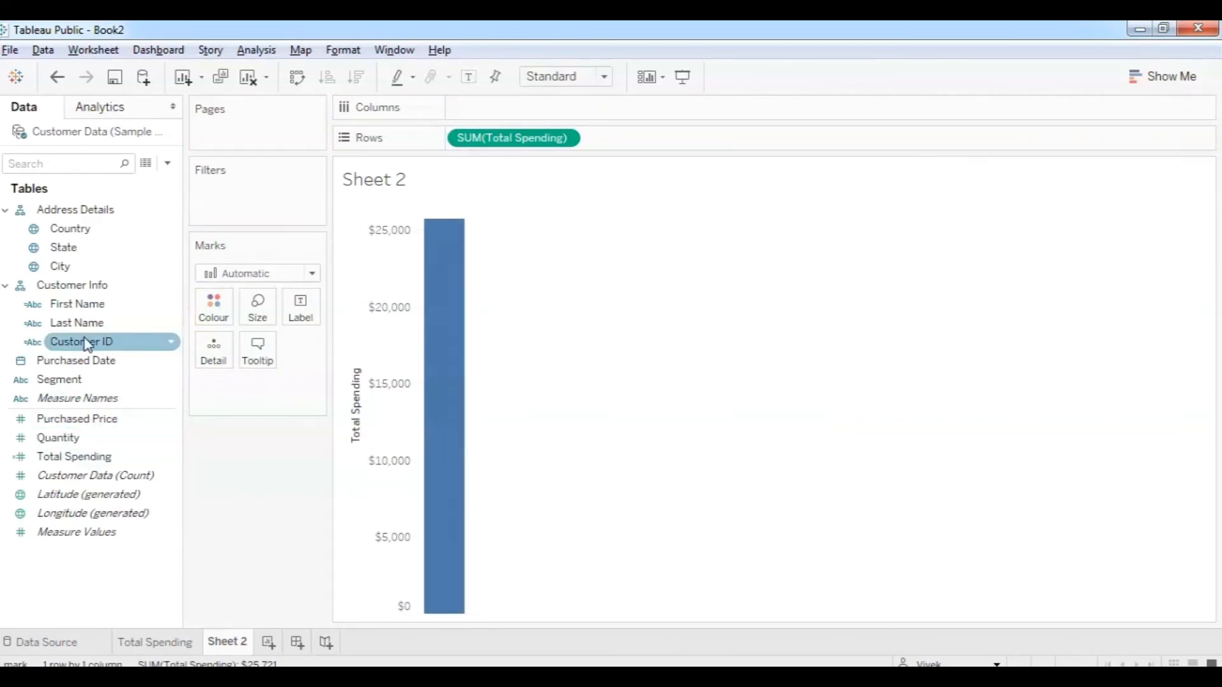
{"action": "left_click_drag", "start_coordinate": [88, 308], "coordinate": [518, 108]}
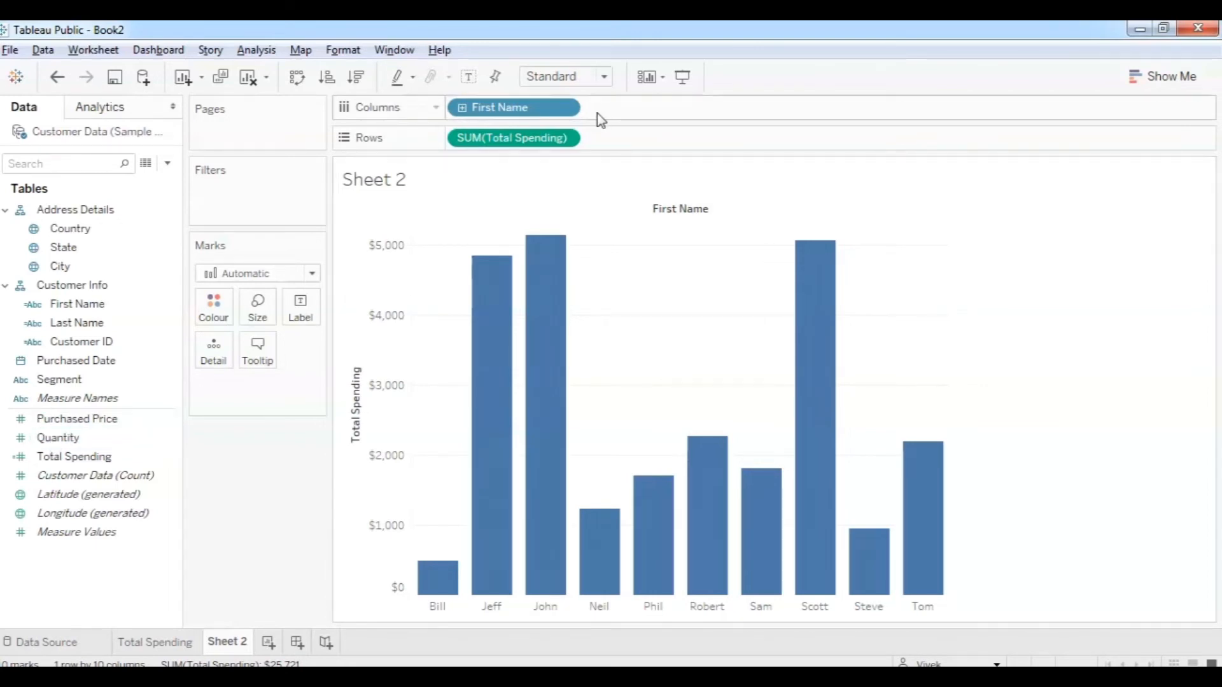
Sort the First Name bars descending by the sum of Quantity.
{"action": "left_click", "coordinate": [565, 108]}
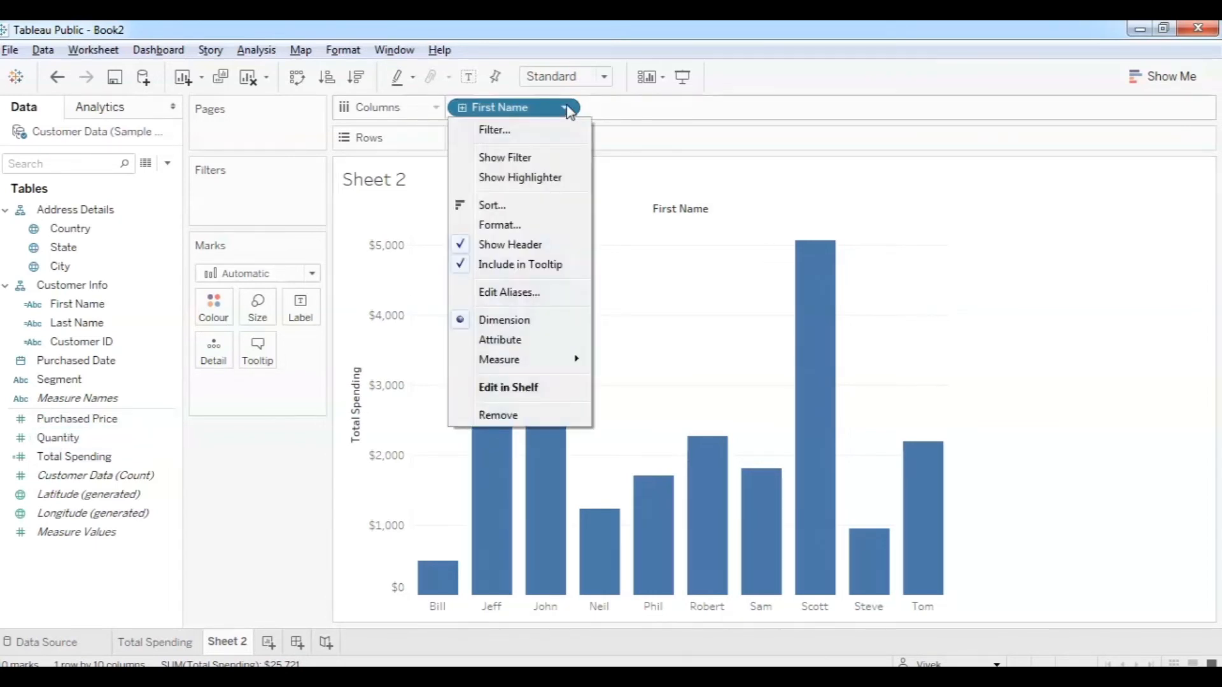
{"action": "left_click", "coordinate": [522, 205]}
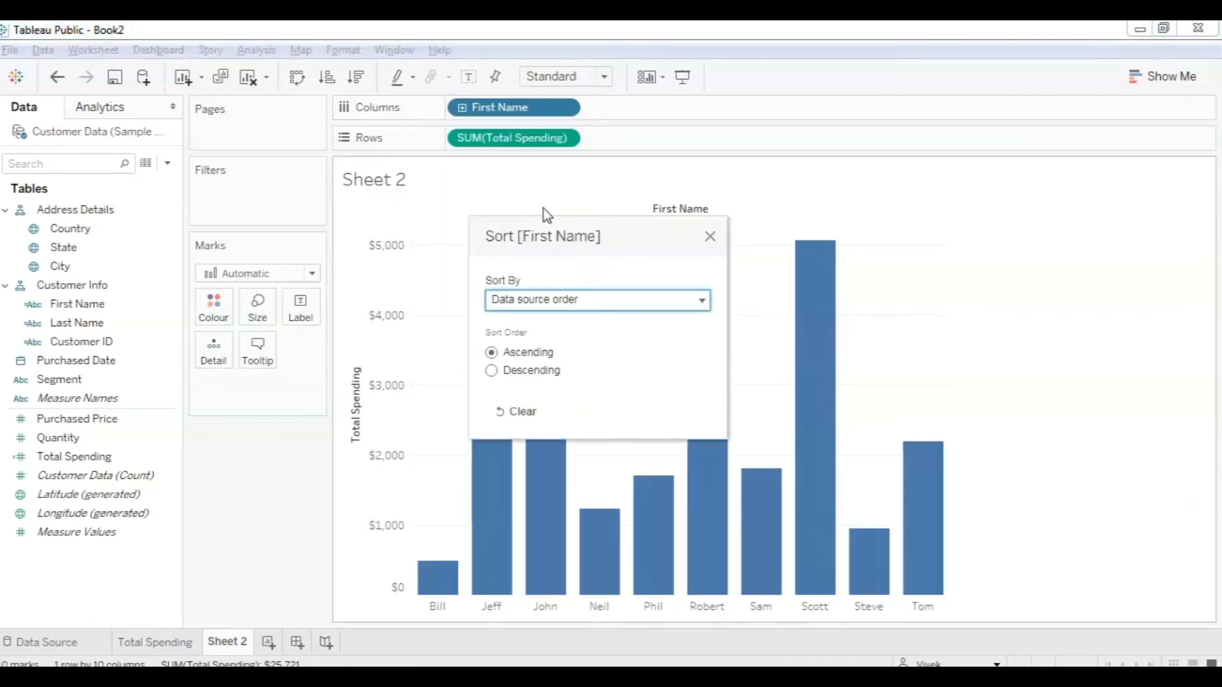
{"action": "left_click", "coordinate": [624, 303]}
{"action": "left_click", "coordinate": [570, 349]}
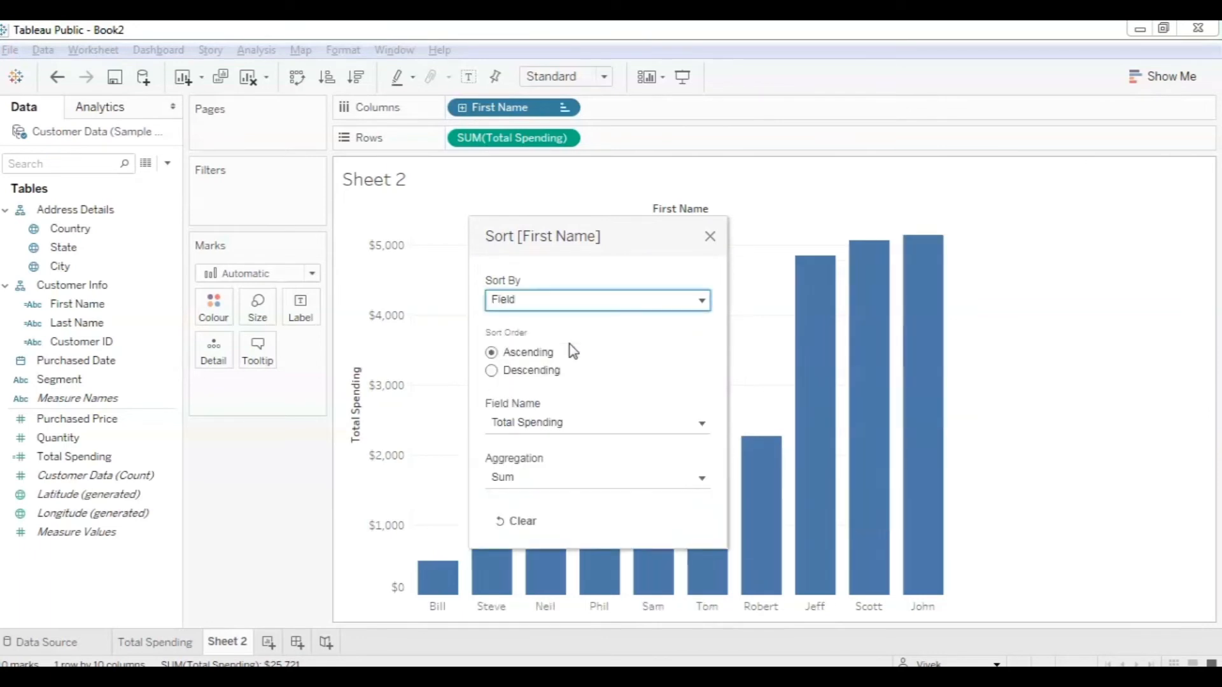
{"action": "left_click", "coordinate": [492, 371]}
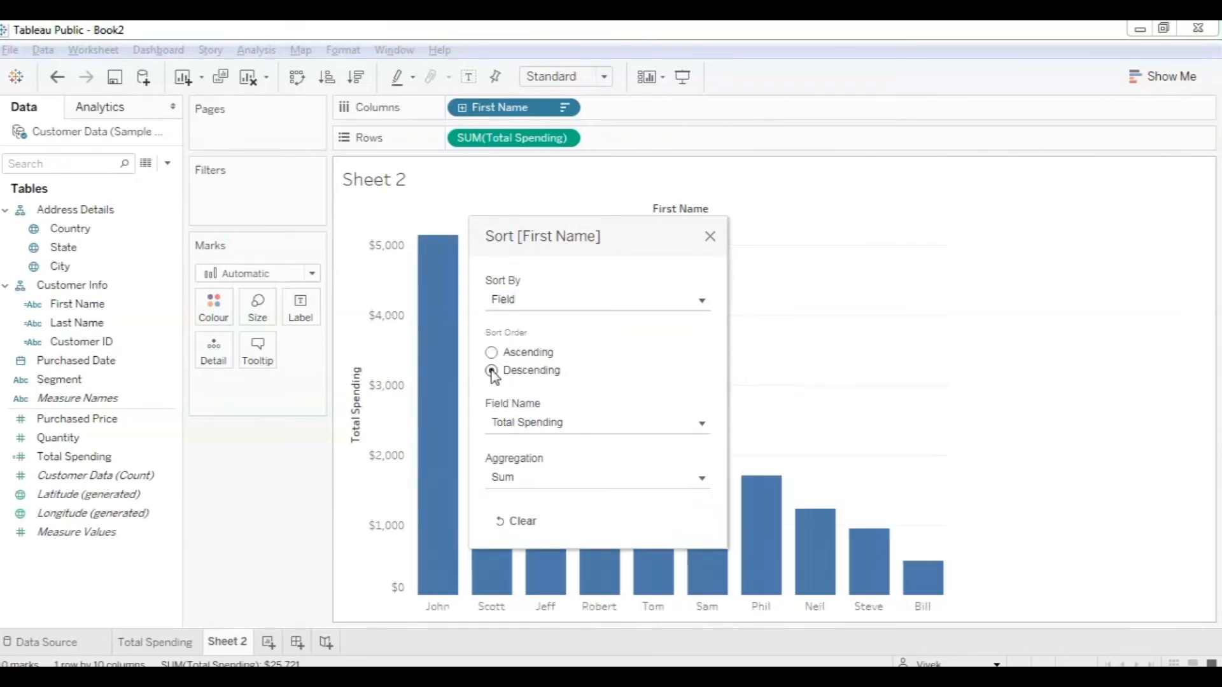
{"action": "left_click", "coordinate": [659, 423]}
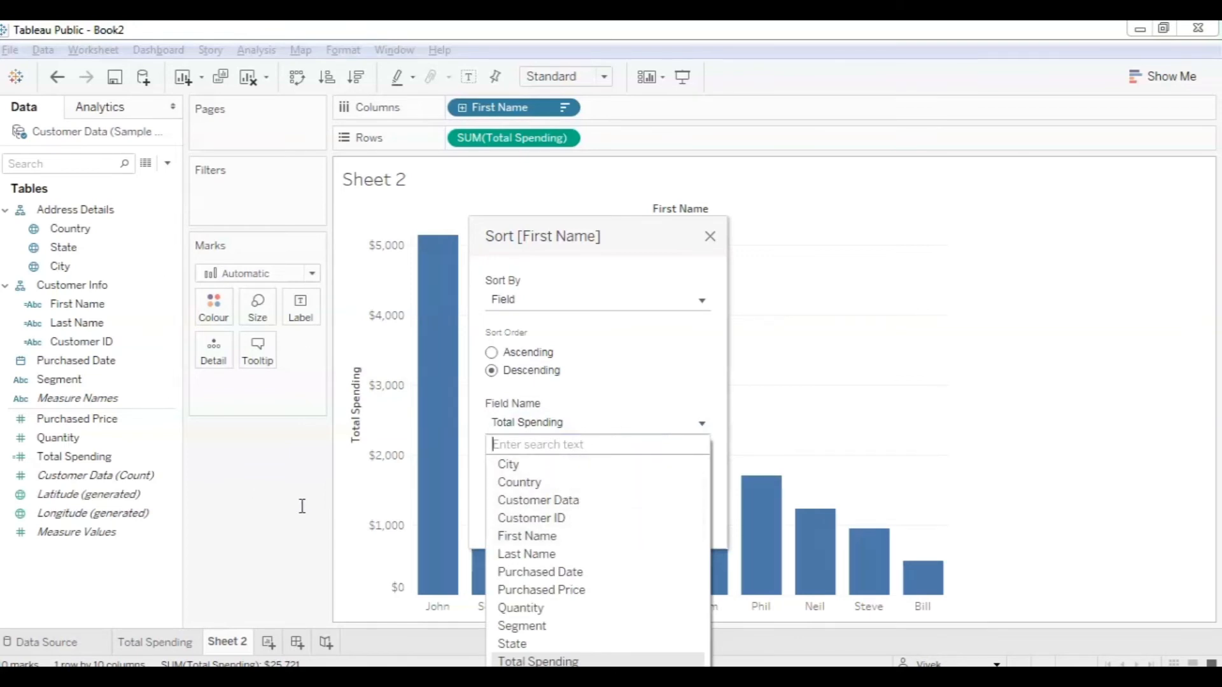
{"action": "left_click", "coordinate": [536, 609]}
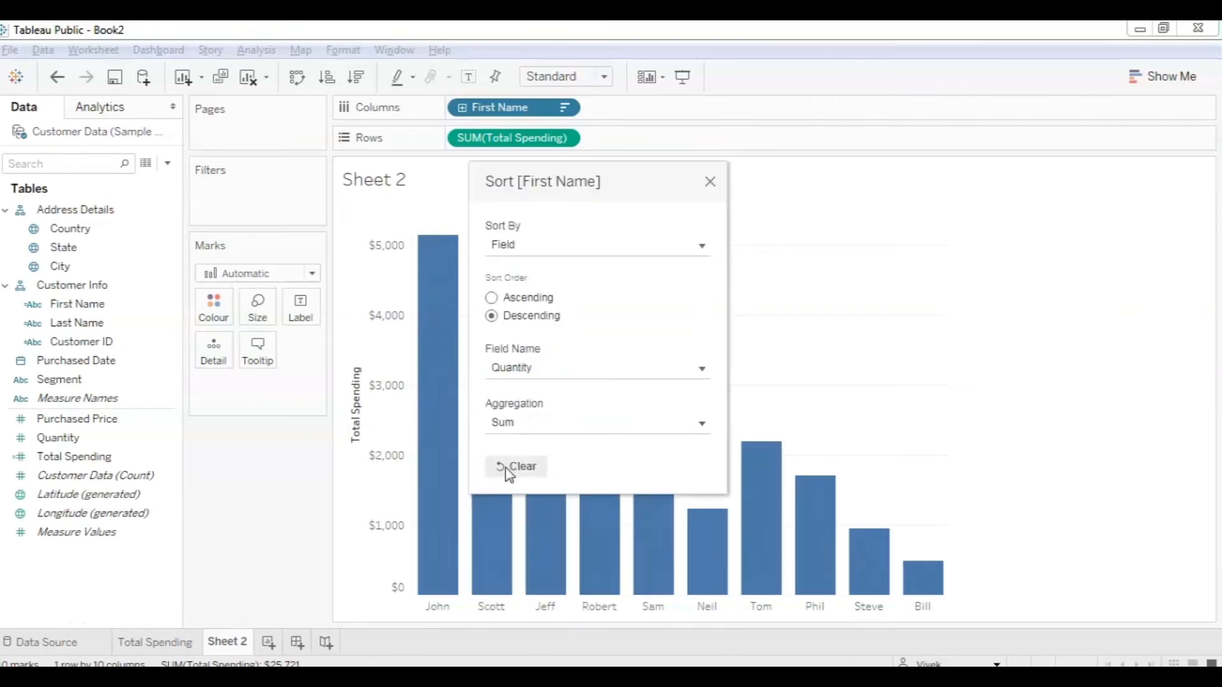
{"action": "left_click", "coordinate": [709, 182]}
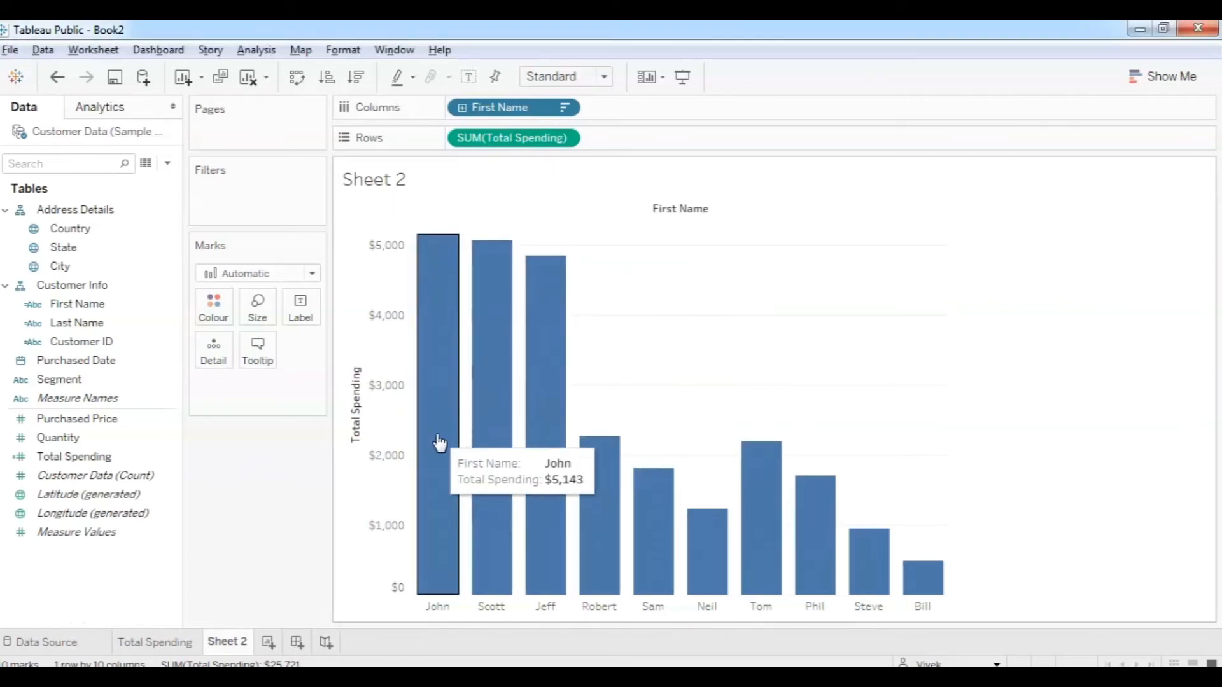
{"action": "mouse_move", "coordinate": [472, 434]}
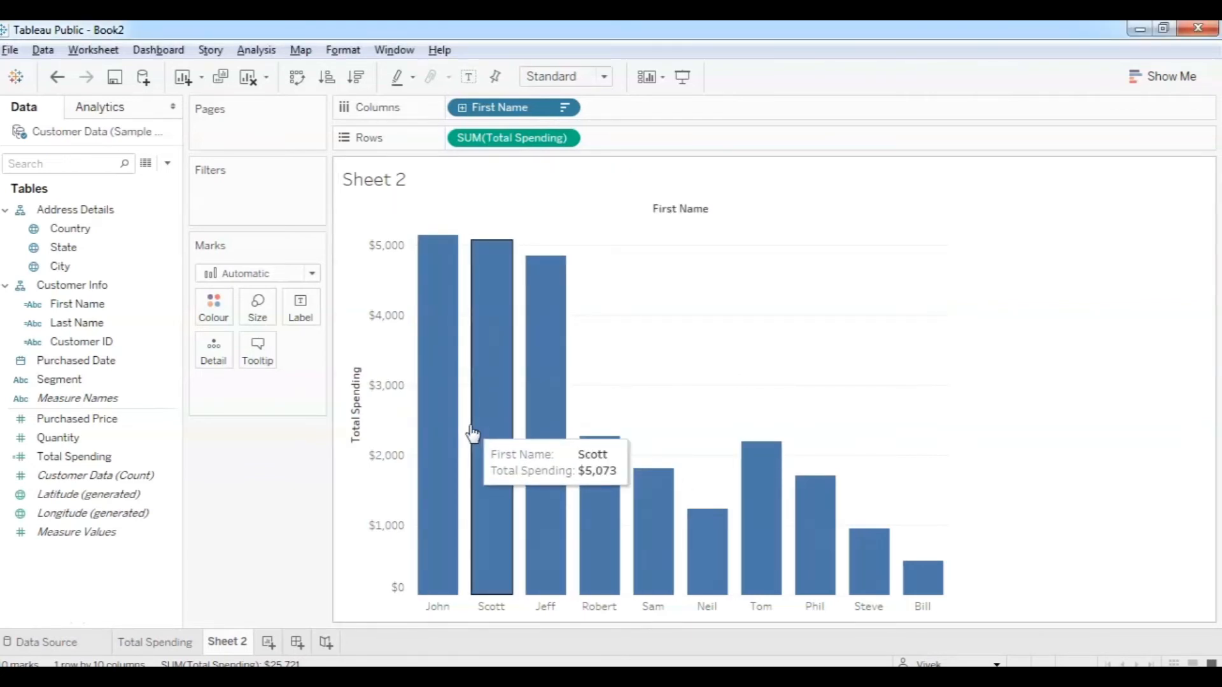
{"action": "mouse_move", "coordinate": [446, 457]}
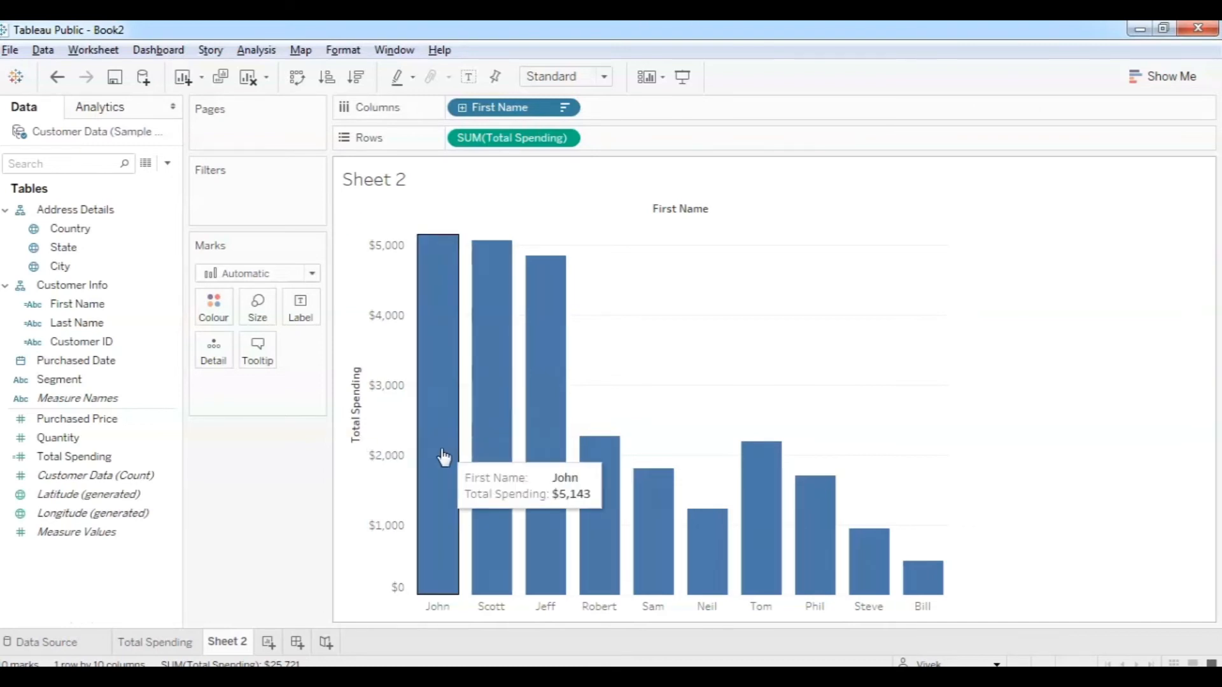
{"action": "left_click", "coordinate": [66, 440]}
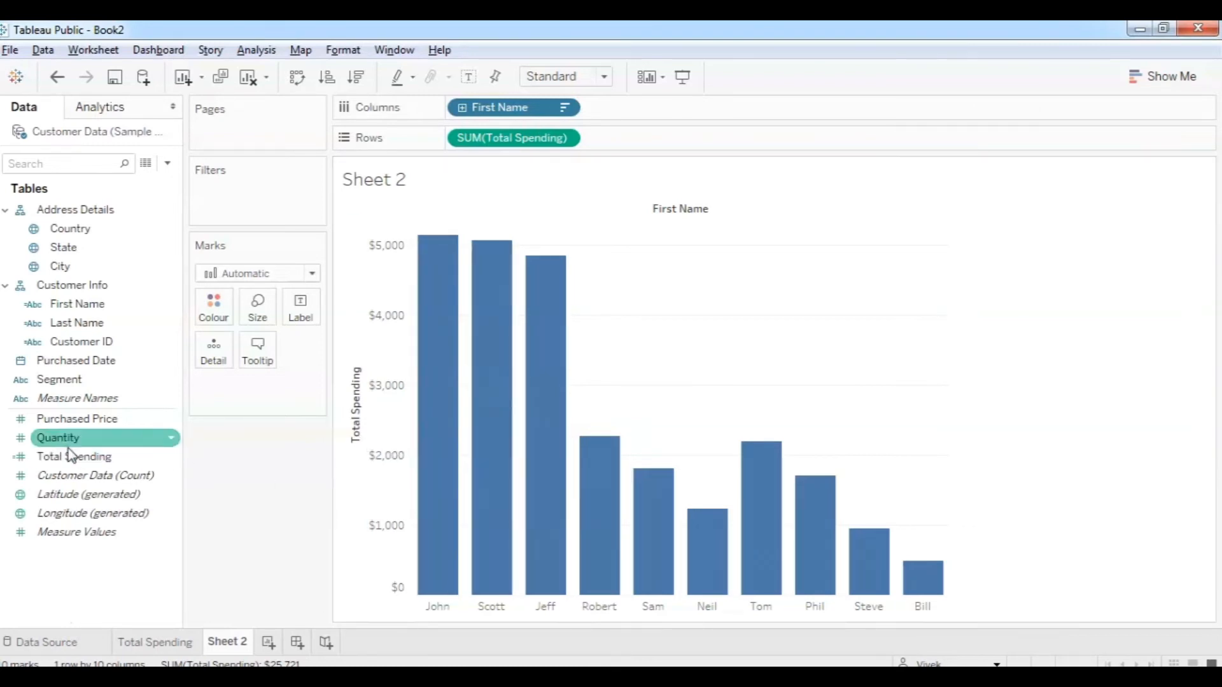
Label each bar with its summed Quantity, from 8 for John down to 2 for Bill.
{"action": "left_click_drag", "start_coordinate": [69, 443], "coordinate": [304, 316]}
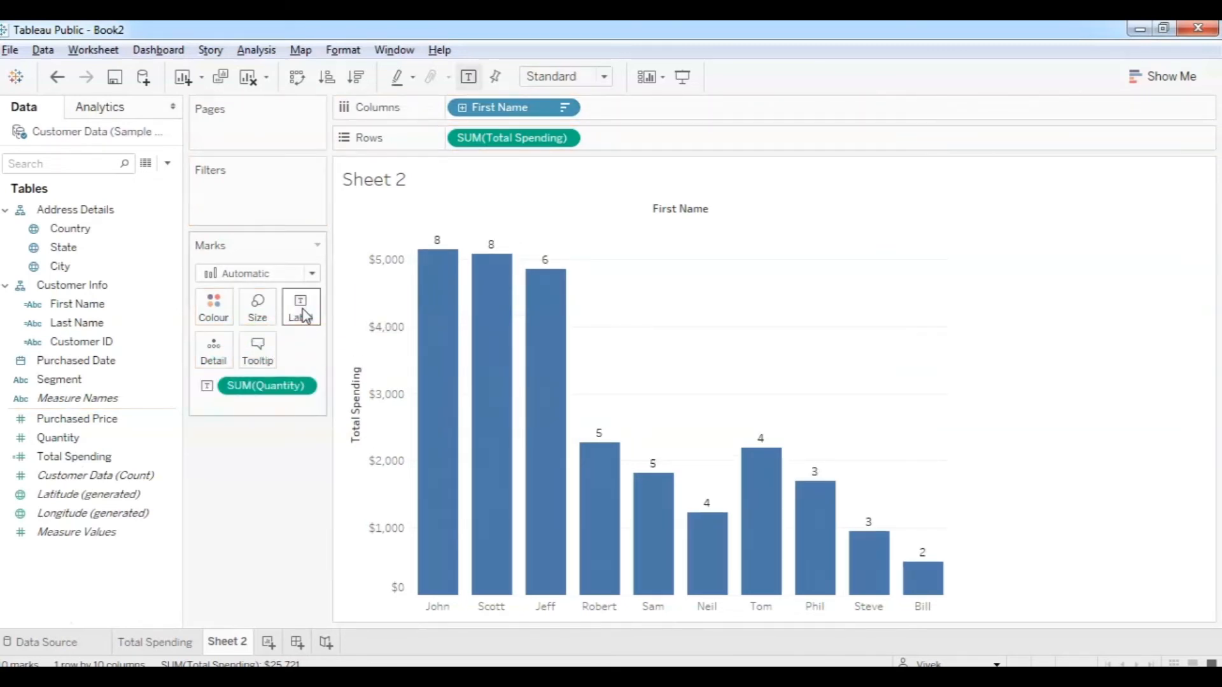
{"action": "mouse_move", "coordinate": [436, 250]}
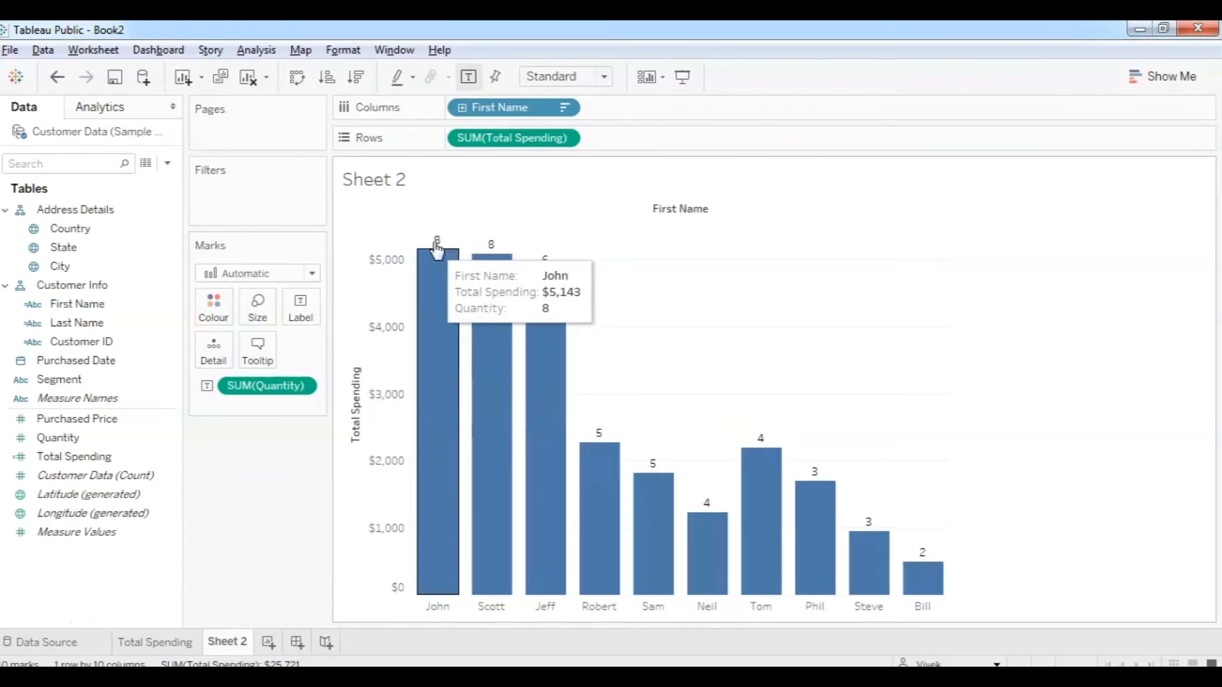
{"action": "mouse_move", "coordinate": [590, 491]}
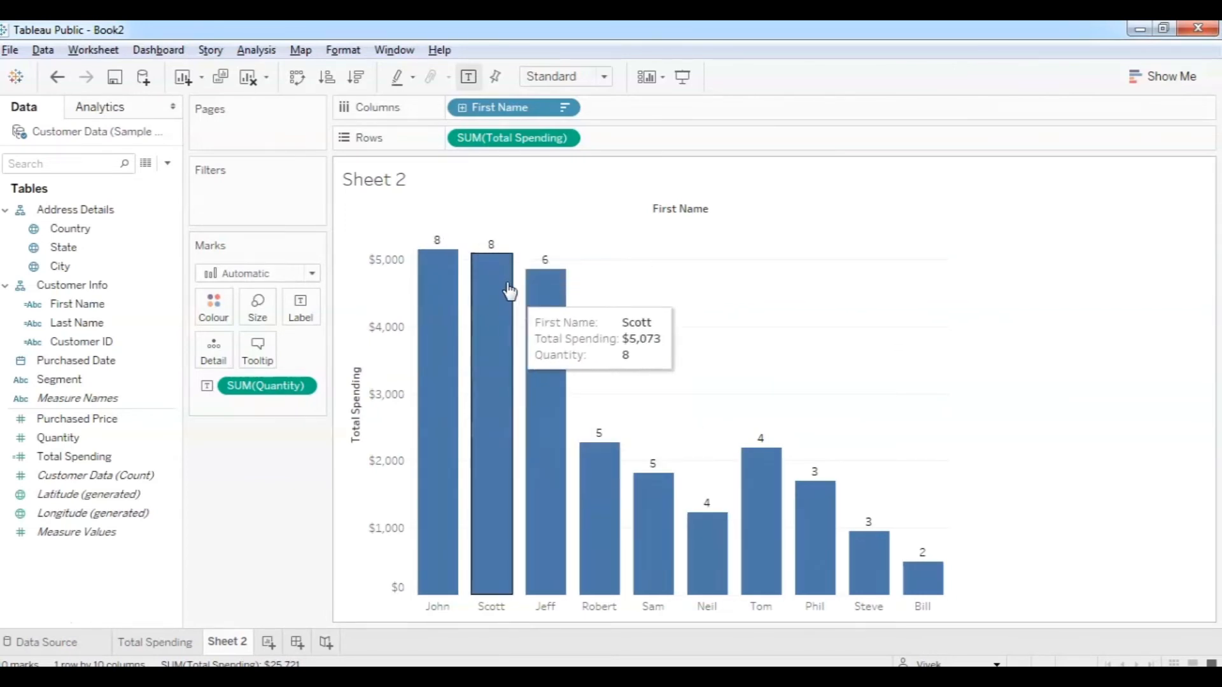
{"action": "mouse_move", "coordinate": [528, 326]}
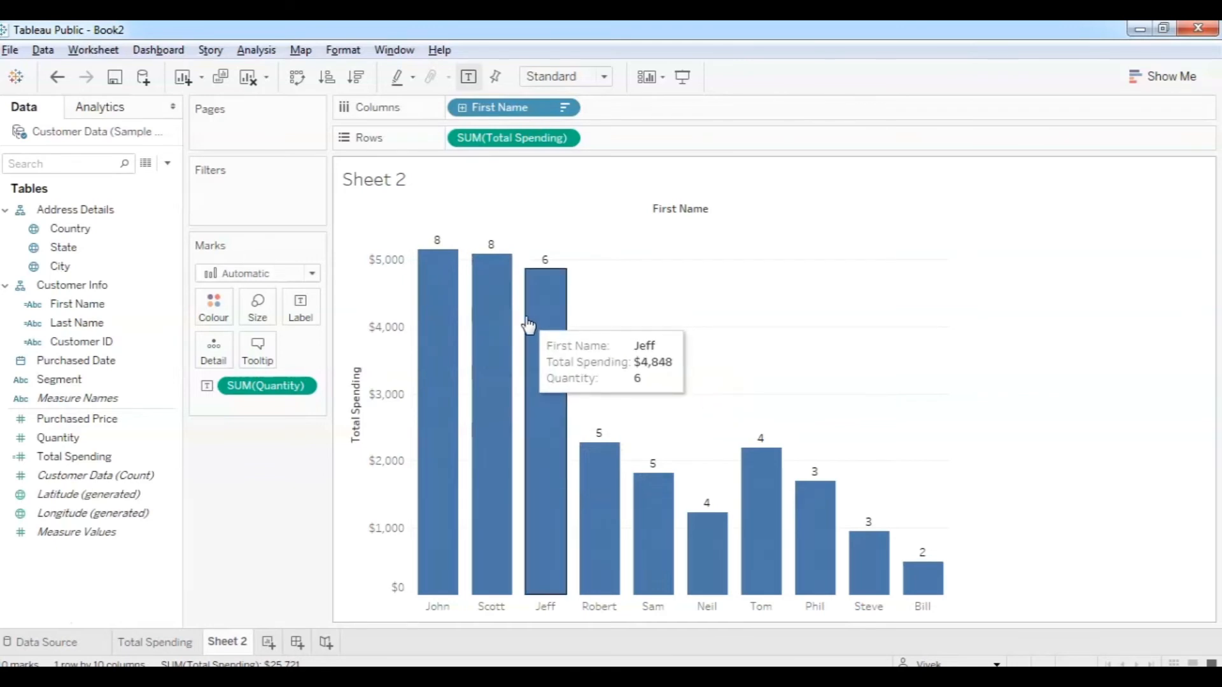
{"action": "mouse_move", "coordinate": [914, 589]}
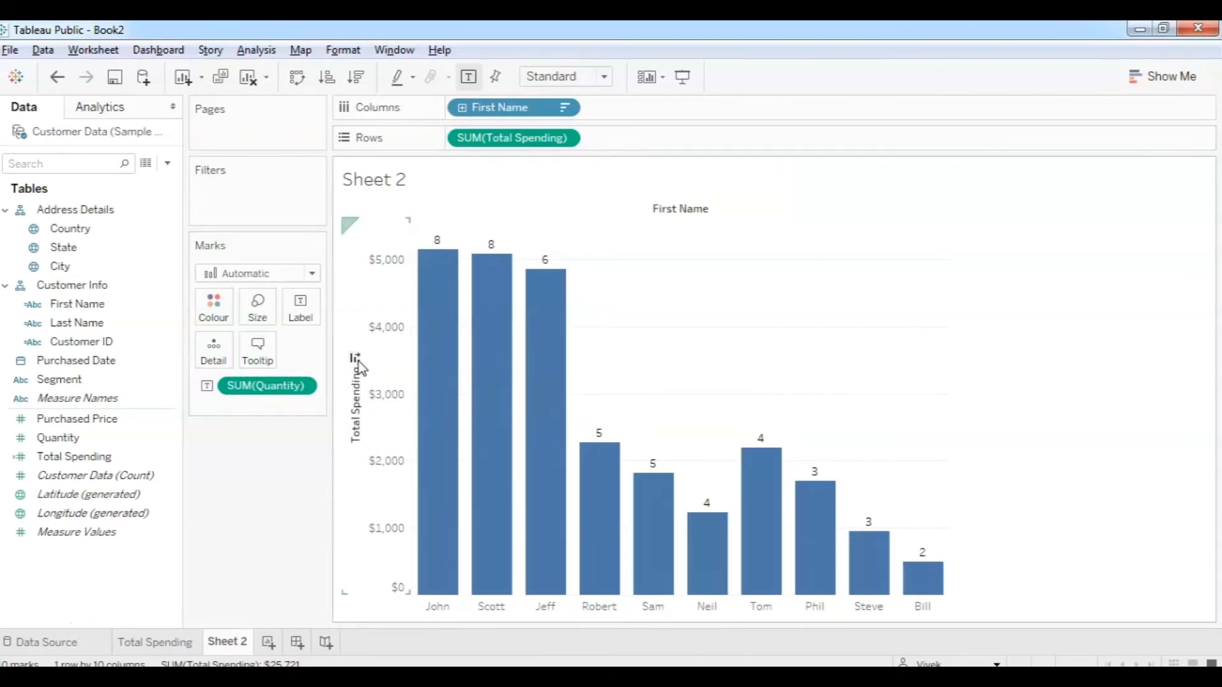
{"action": "left_click", "coordinate": [565, 138]}
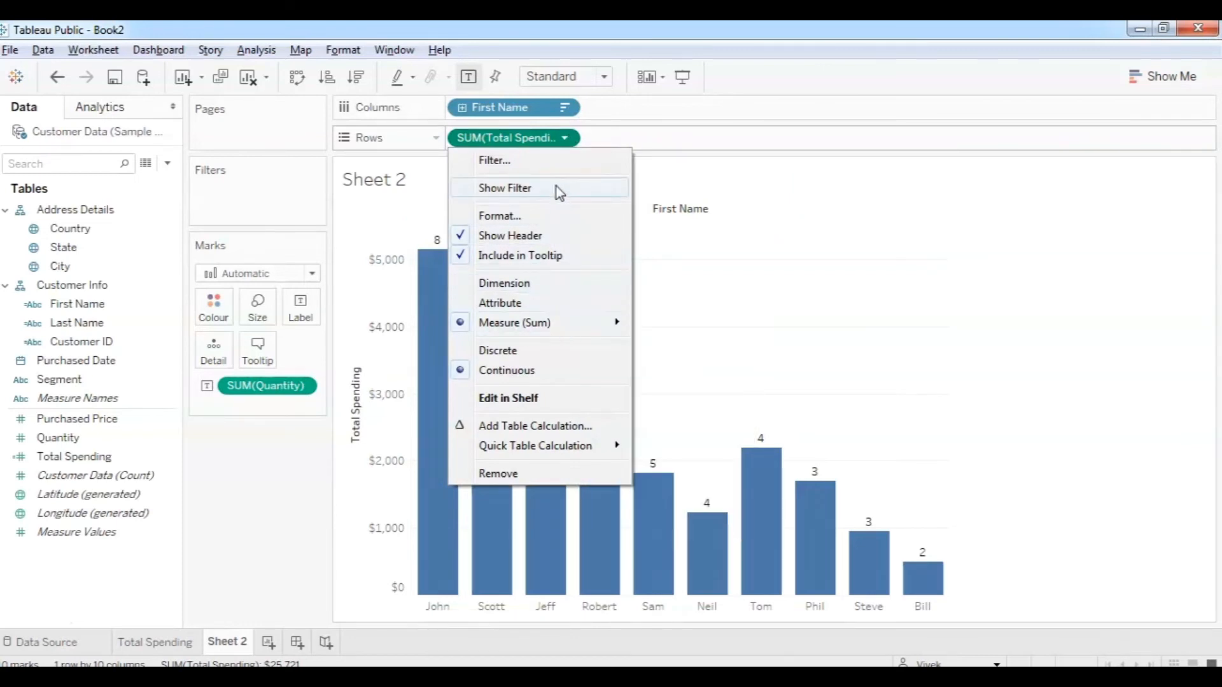
{"action": "left_click", "coordinate": [565, 107]}
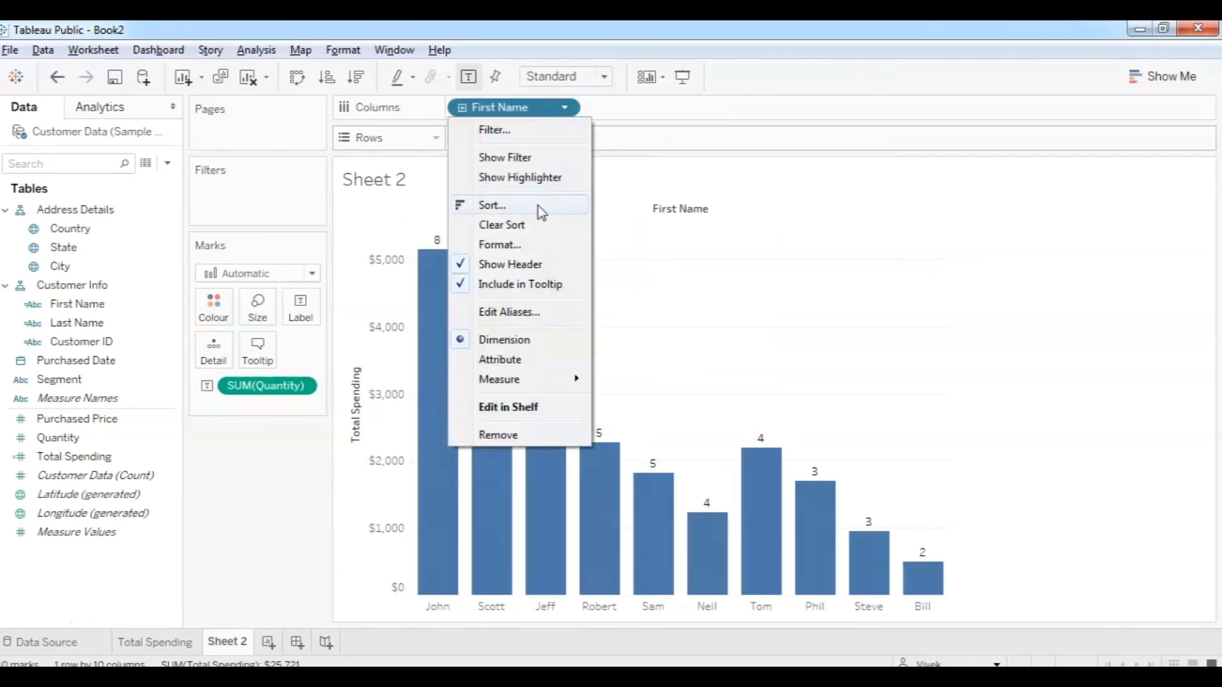
{"action": "left_click", "coordinate": [792, 185]}
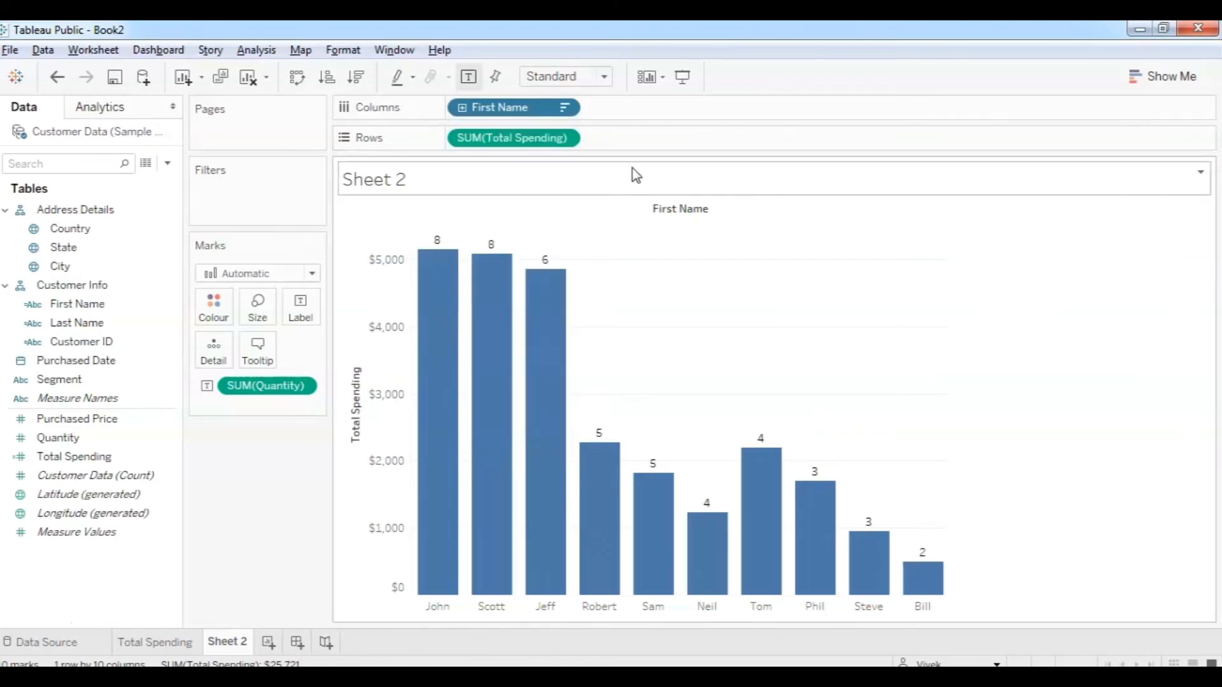
{"action": "left_click", "coordinate": [564, 139]}
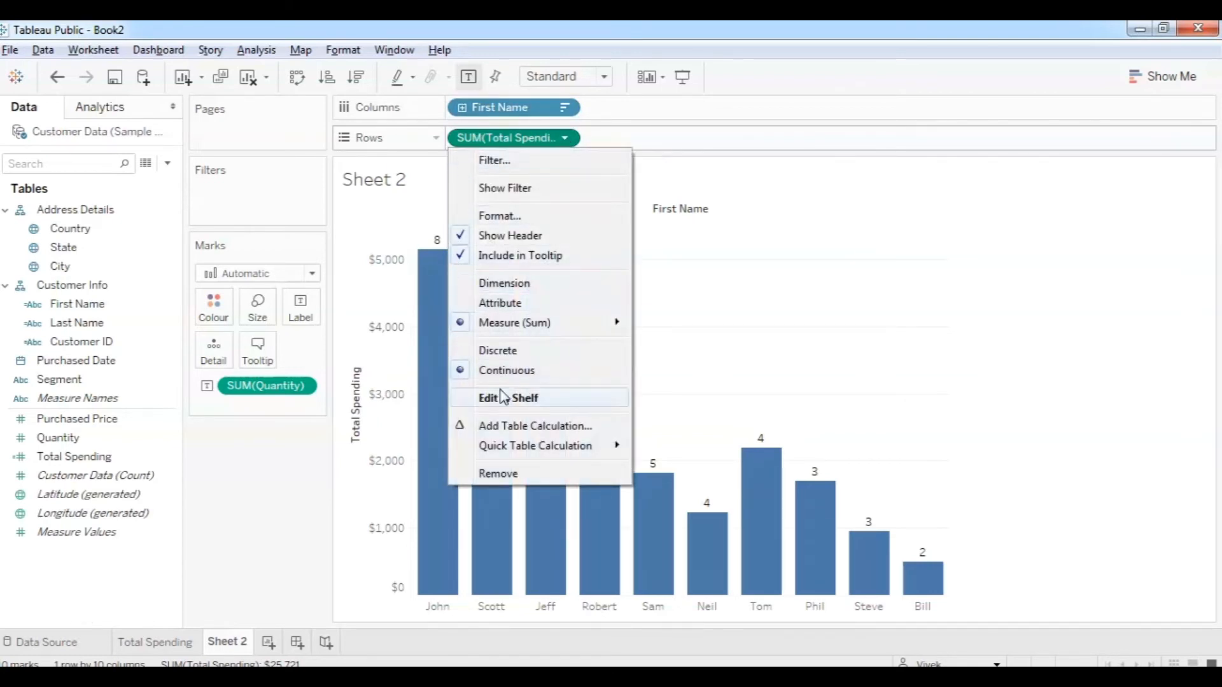
{"action": "left_click", "coordinate": [565, 139]}
{"action": "left_click", "coordinate": [565, 140]}
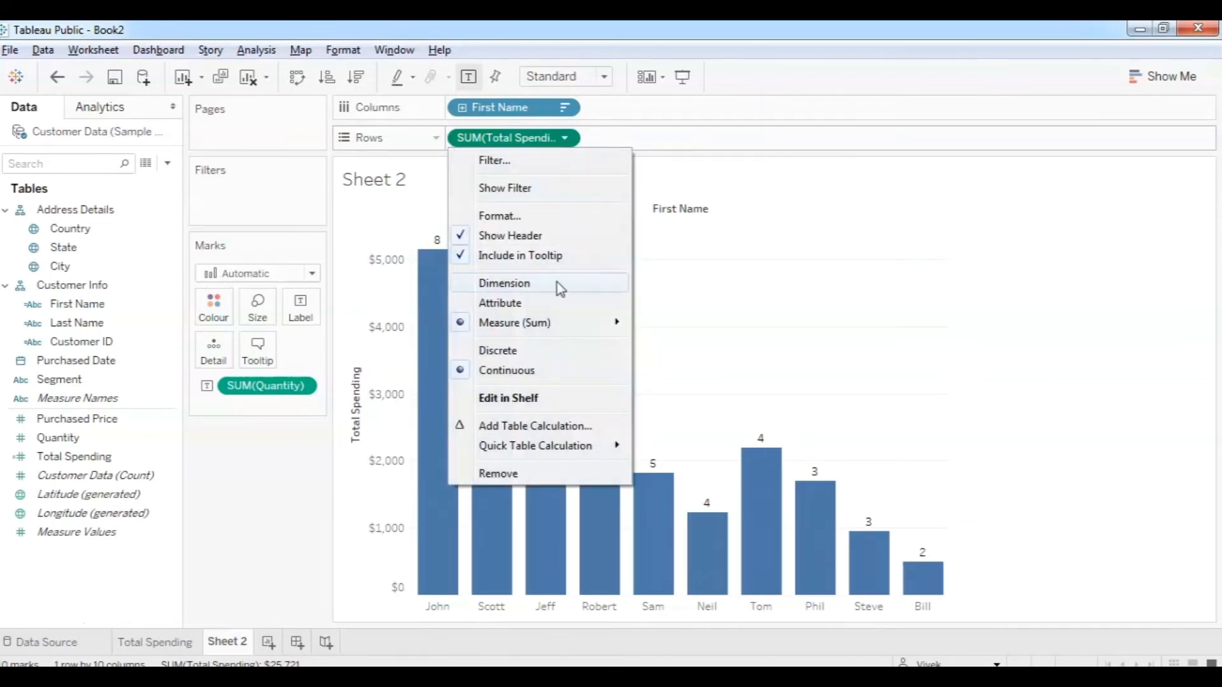
{"action": "left_click", "coordinate": [548, 353]}
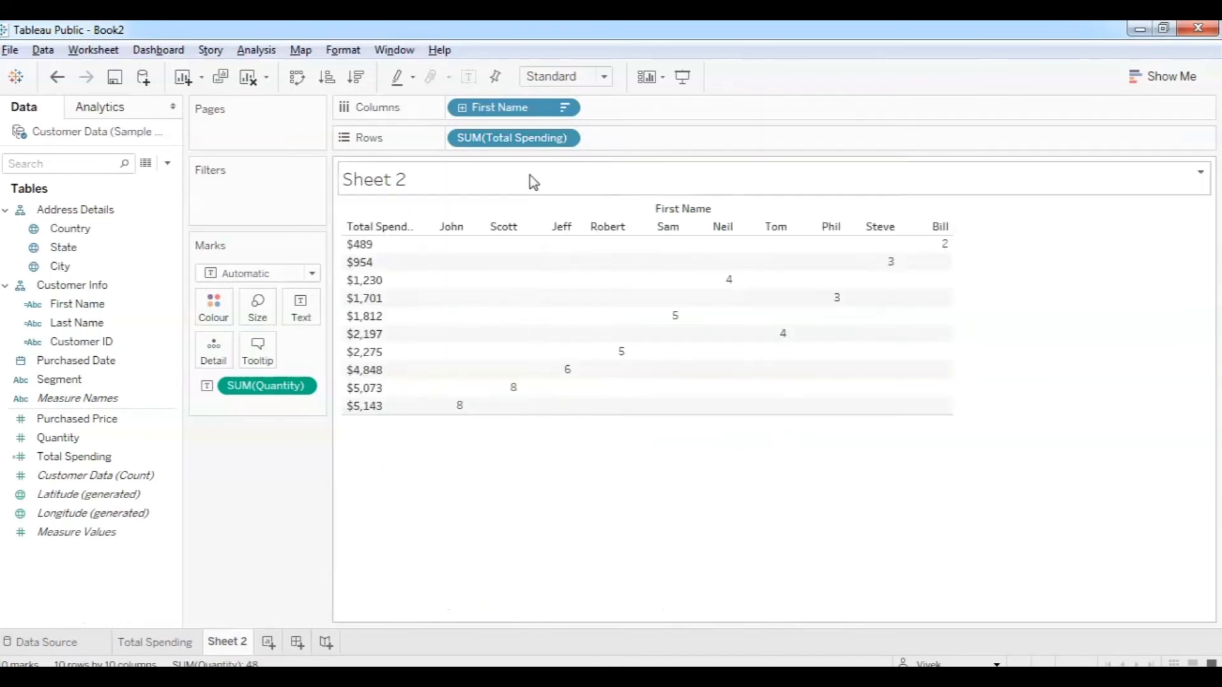
{"action": "left_click", "coordinate": [566, 139]}
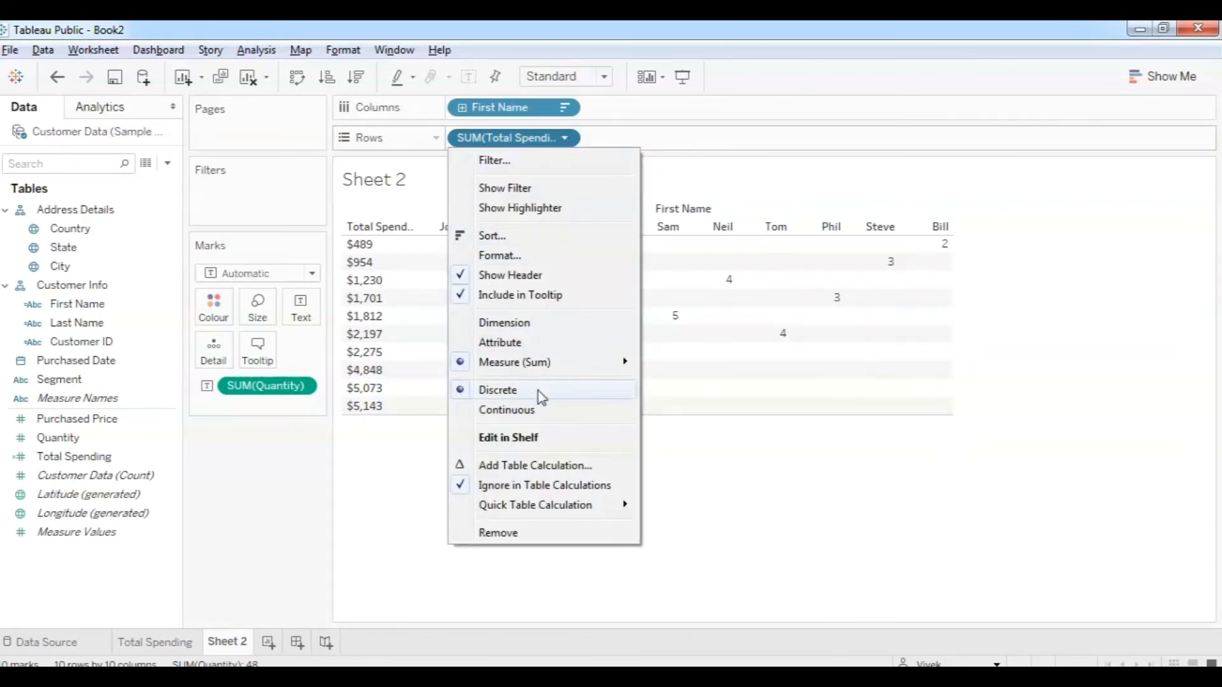
{"action": "left_click", "coordinate": [532, 410]}
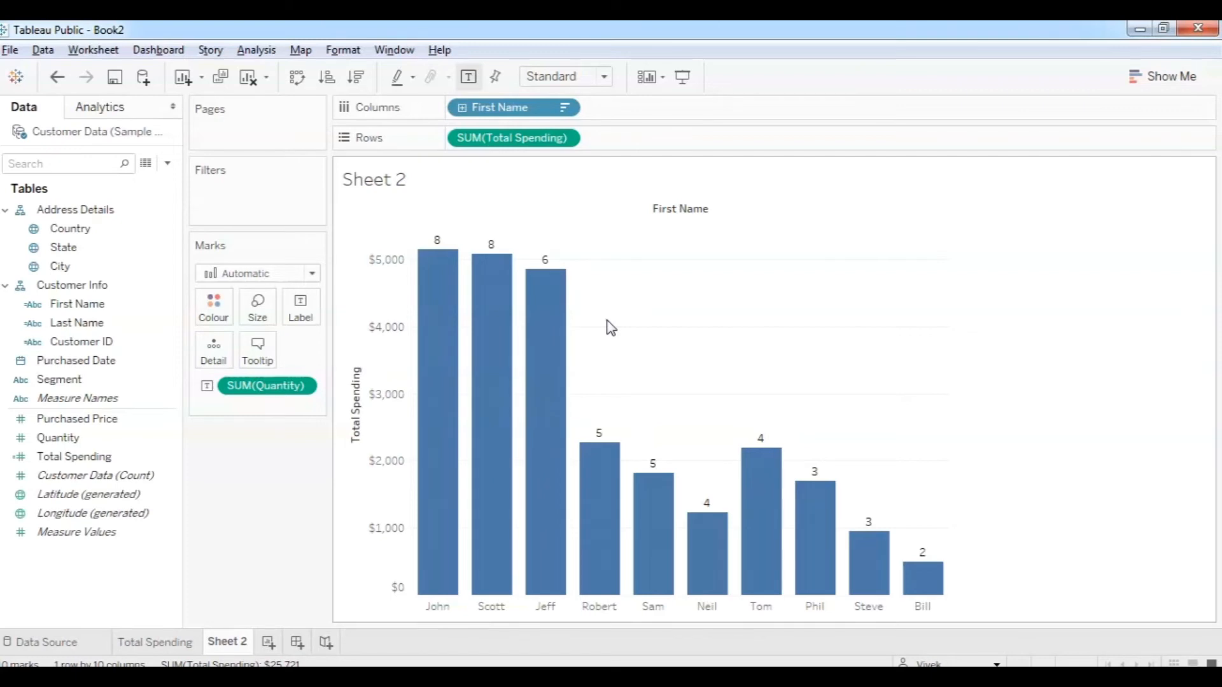
{"action": "left_click", "coordinate": [565, 109]}
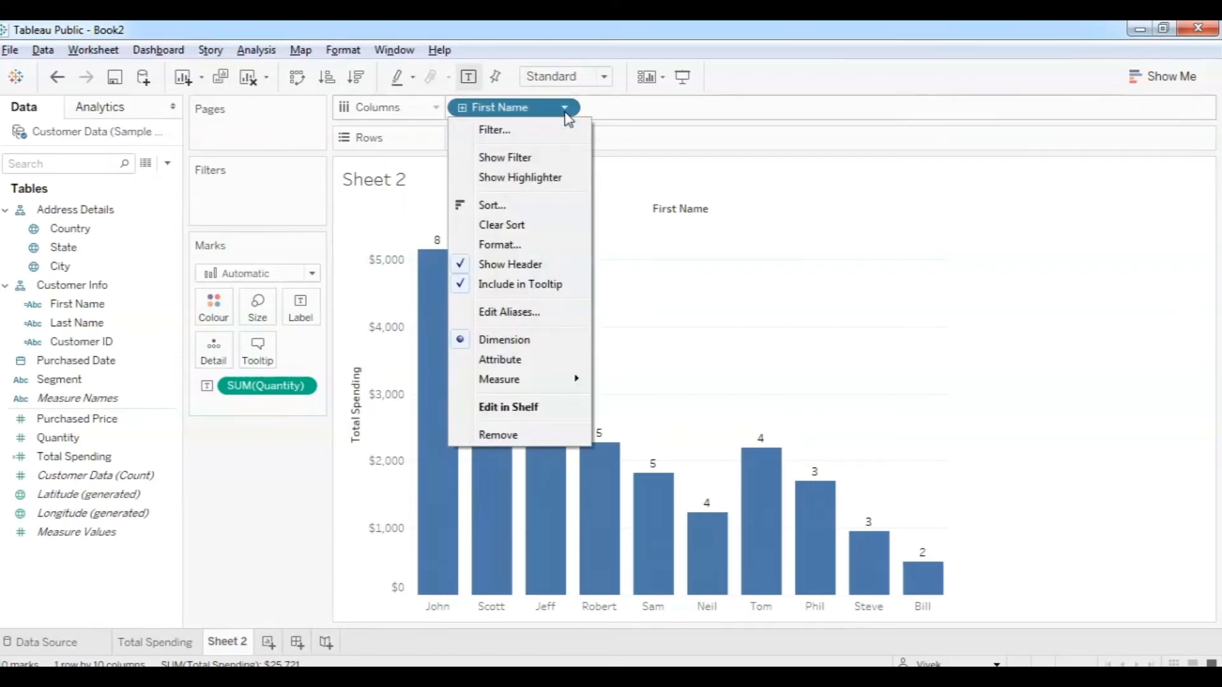
{"action": "left_click", "coordinate": [513, 206]}
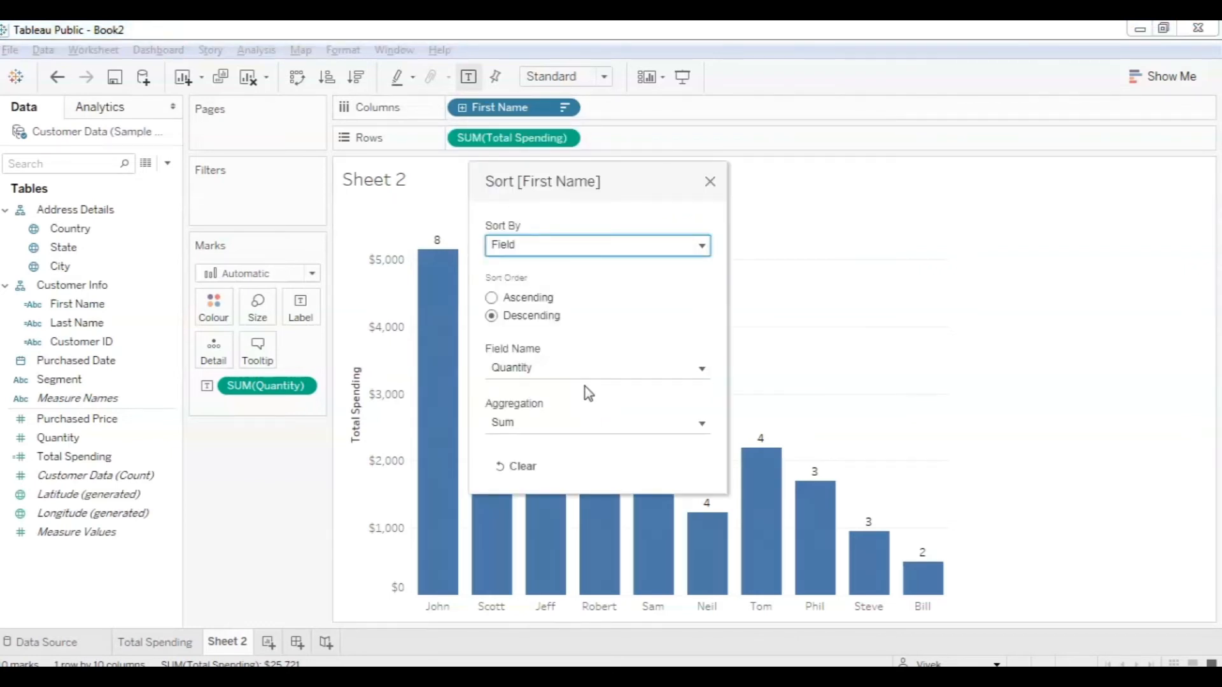
Switch First Name to manual sorting and move Jeff to the top, ahead of John and Scott.
{"action": "left_click", "coordinate": [668, 240]}
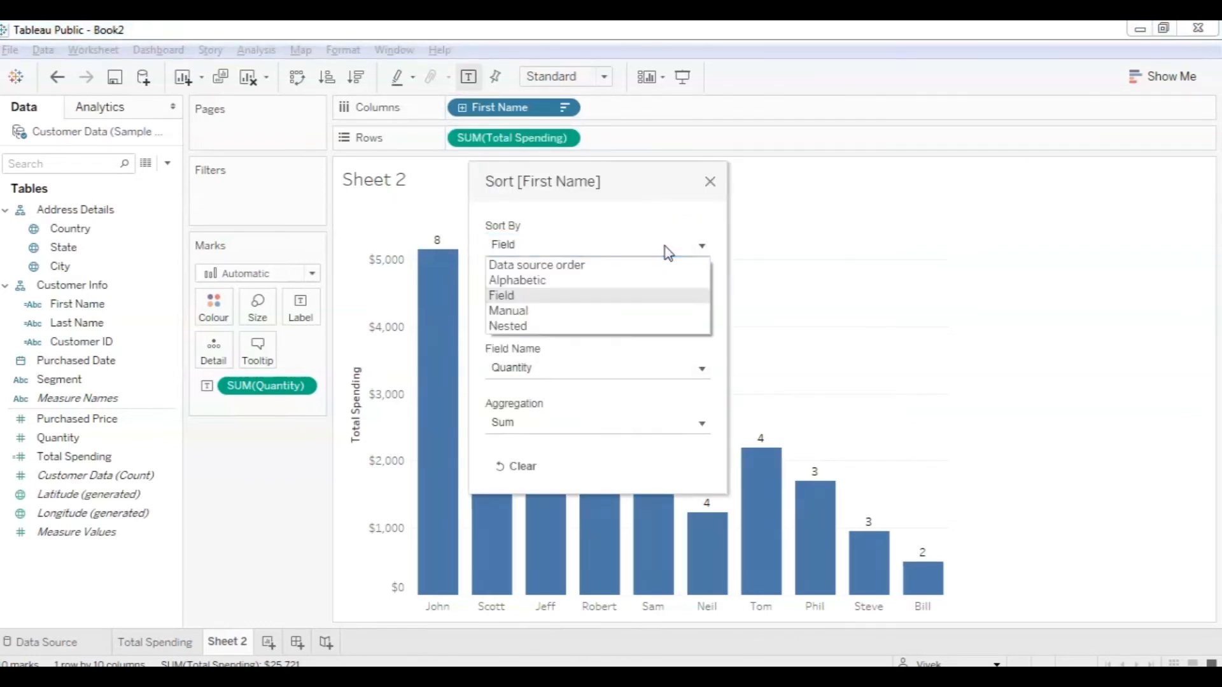
{"action": "left_click", "coordinate": [613, 314]}
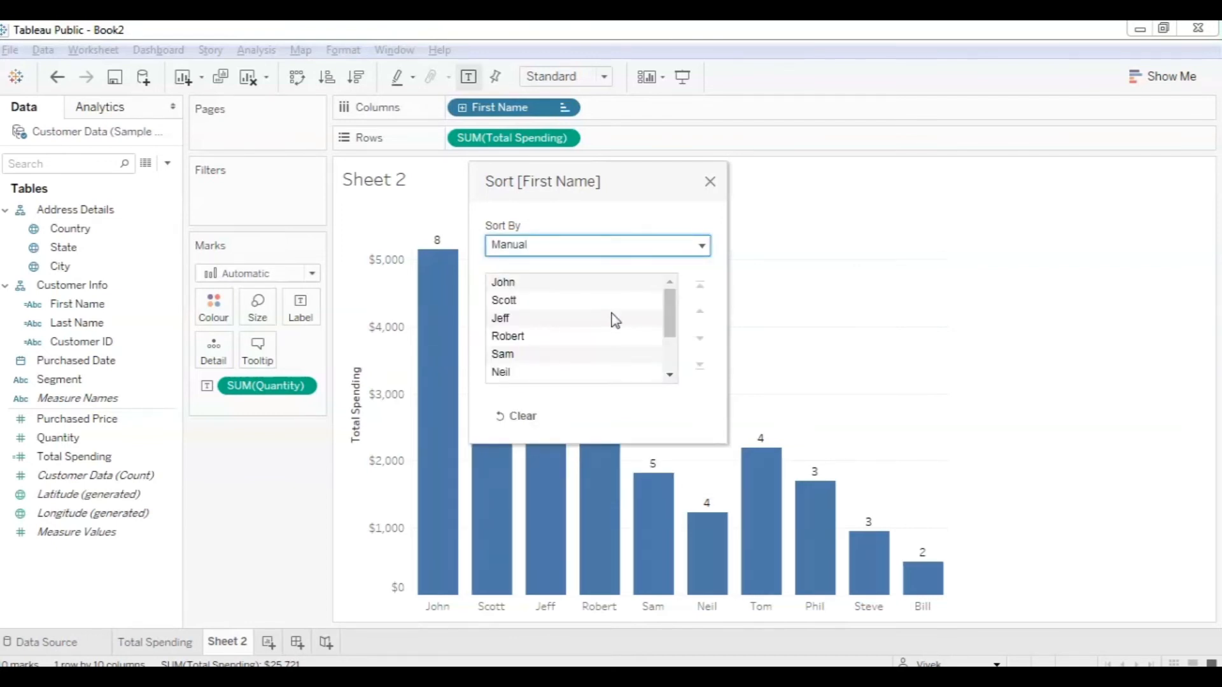
{"action": "mouse_move", "coordinate": [676, 320]}
{"action": "left_mouse_down"}
{"action": "mouse_move", "coordinate": [667, 346]}
{"action": "mouse_move", "coordinate": [670, 306]}
{"action": "left_mouse_up"}
{"action": "left_click", "coordinate": [518, 321]}
{"action": "left_click", "coordinate": [702, 311]}
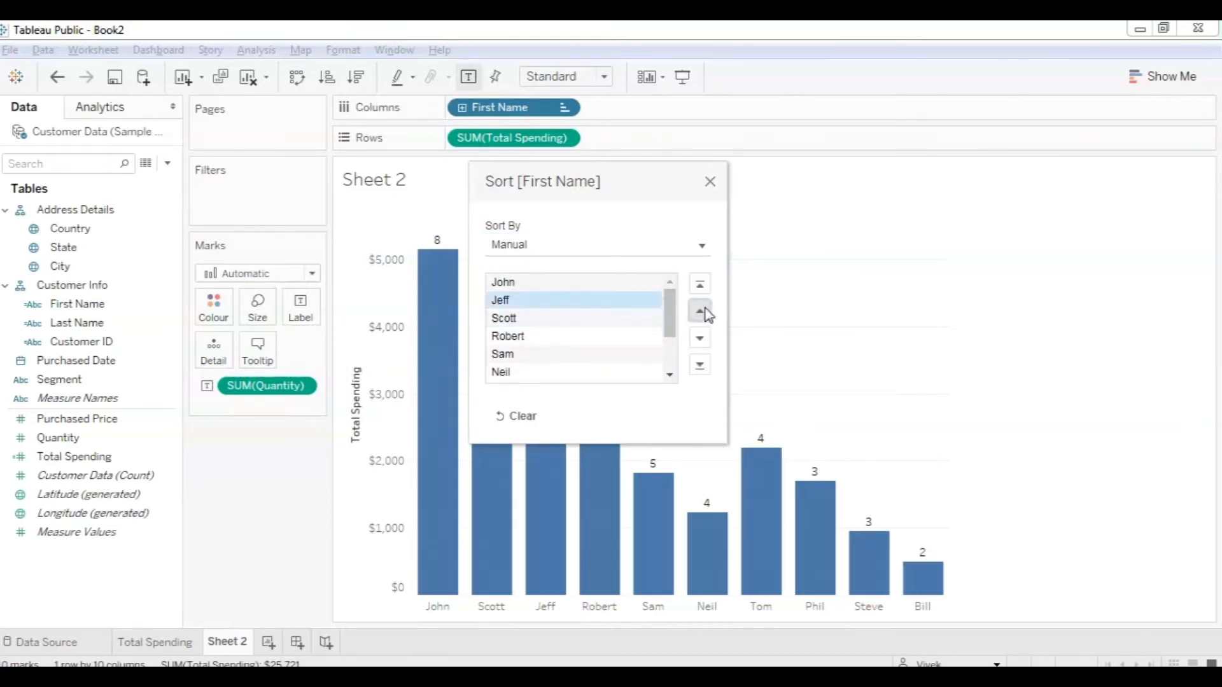
{"action": "left_click", "coordinate": [703, 312]}
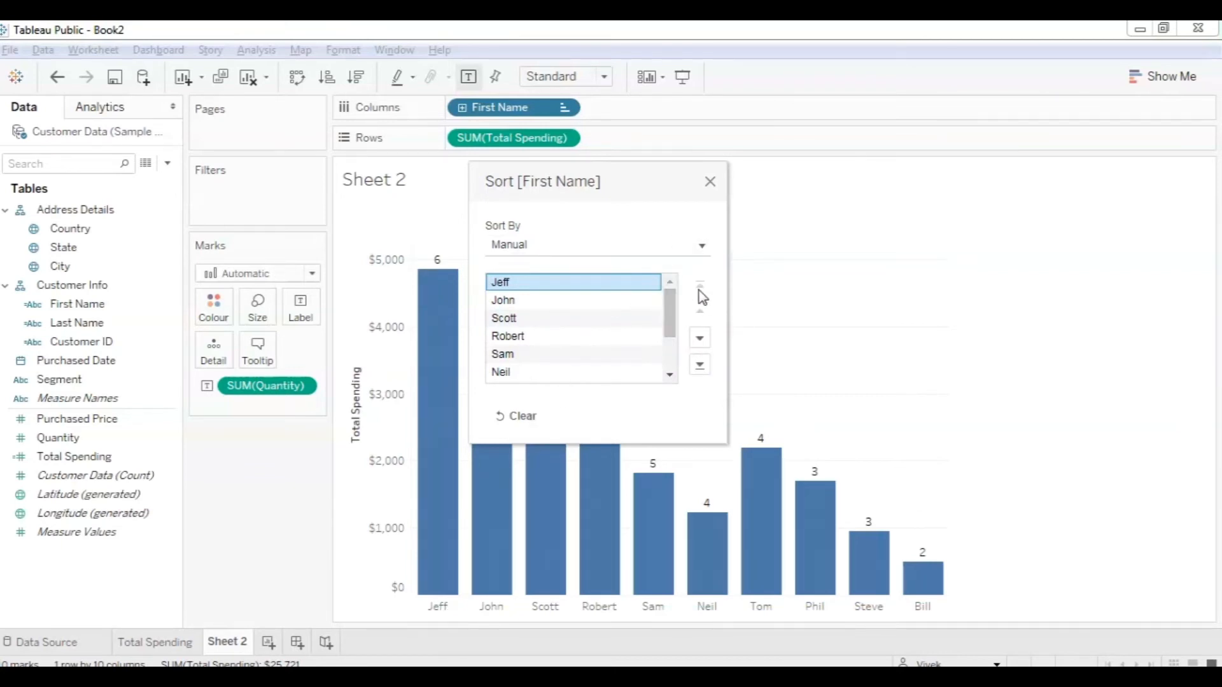
{"action": "left_click", "coordinate": [707, 187]}
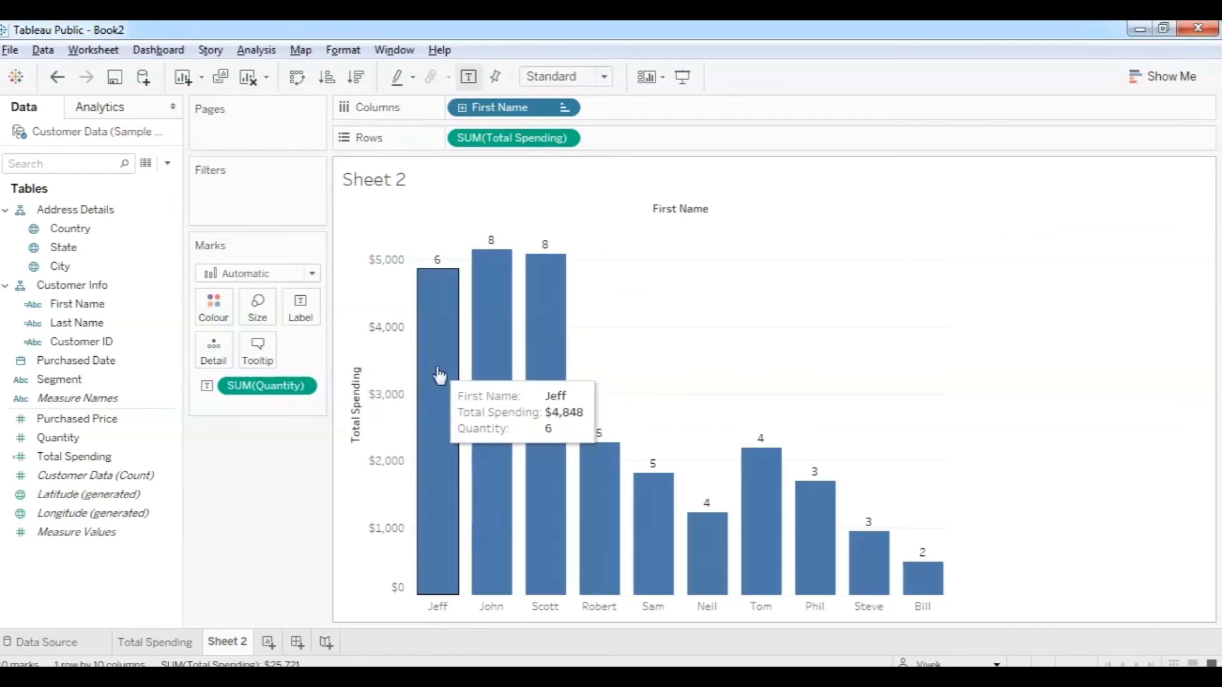
{"action": "mouse_move", "coordinate": [568, 411]}
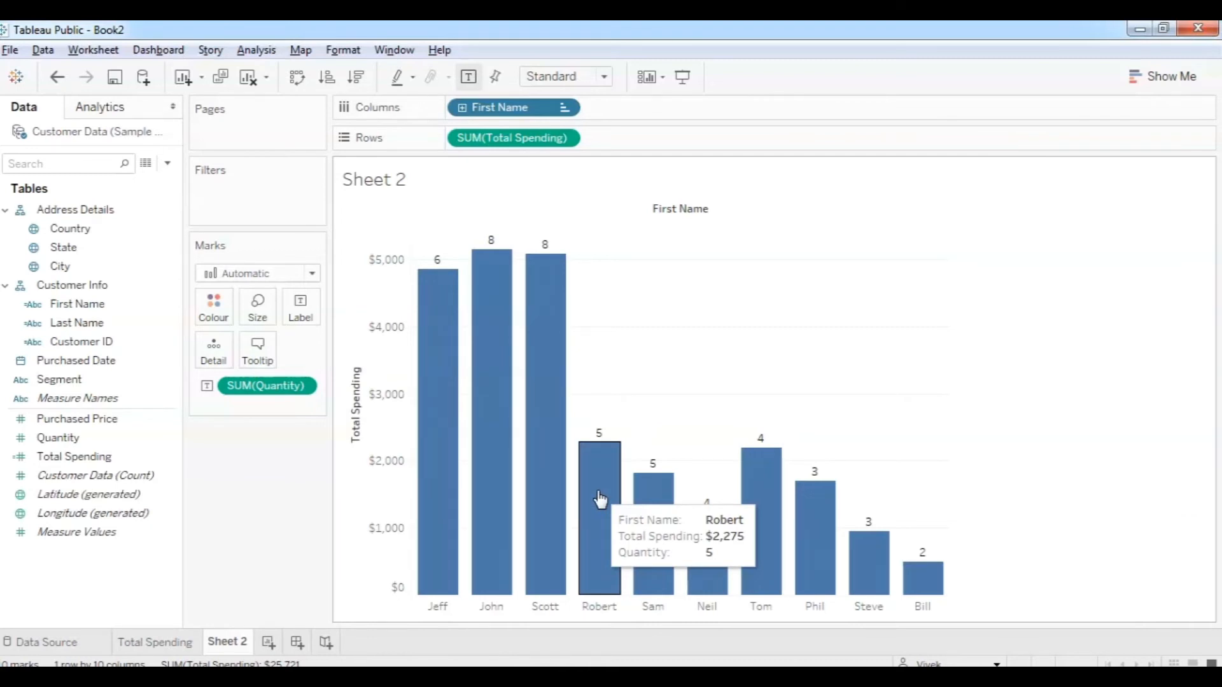
Delete the Sheet 2 worksheet.
{"action": "right_click", "coordinate": [229, 646]}
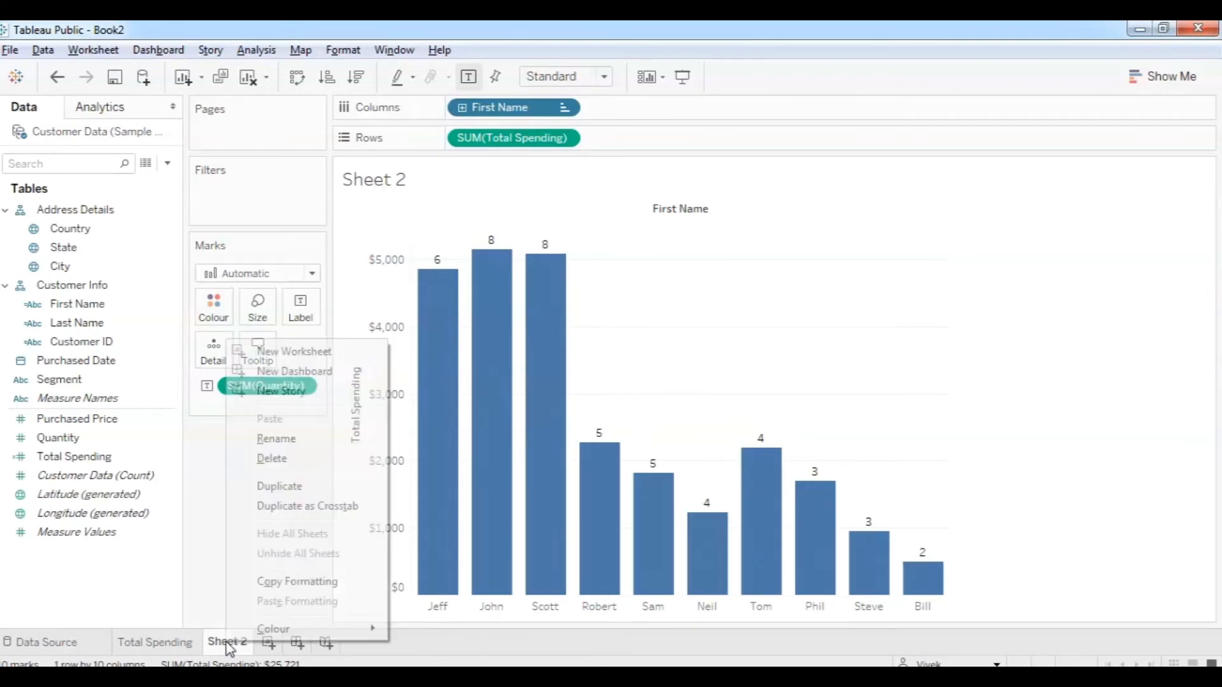
{"action": "left_click", "coordinate": [278, 465]}
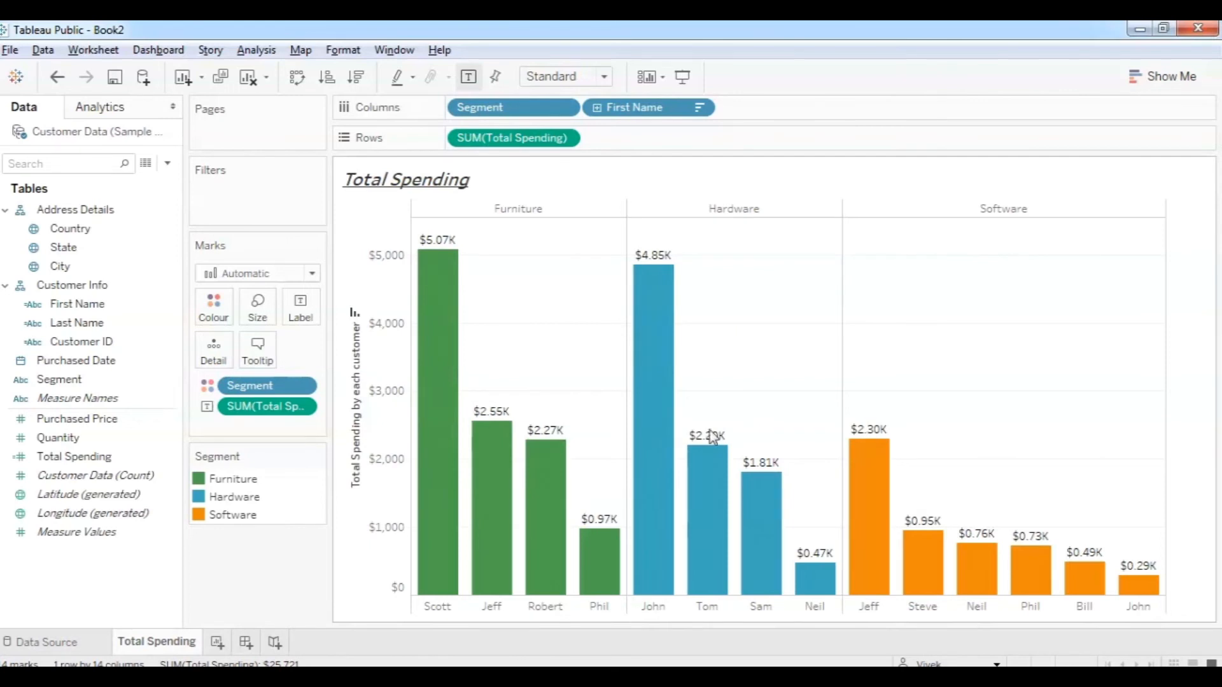
Review the problem statement slide show, then return to the Bar Chart - Customer Spending workbook.
{"action": "mouse_move", "coordinate": [404, 662]}
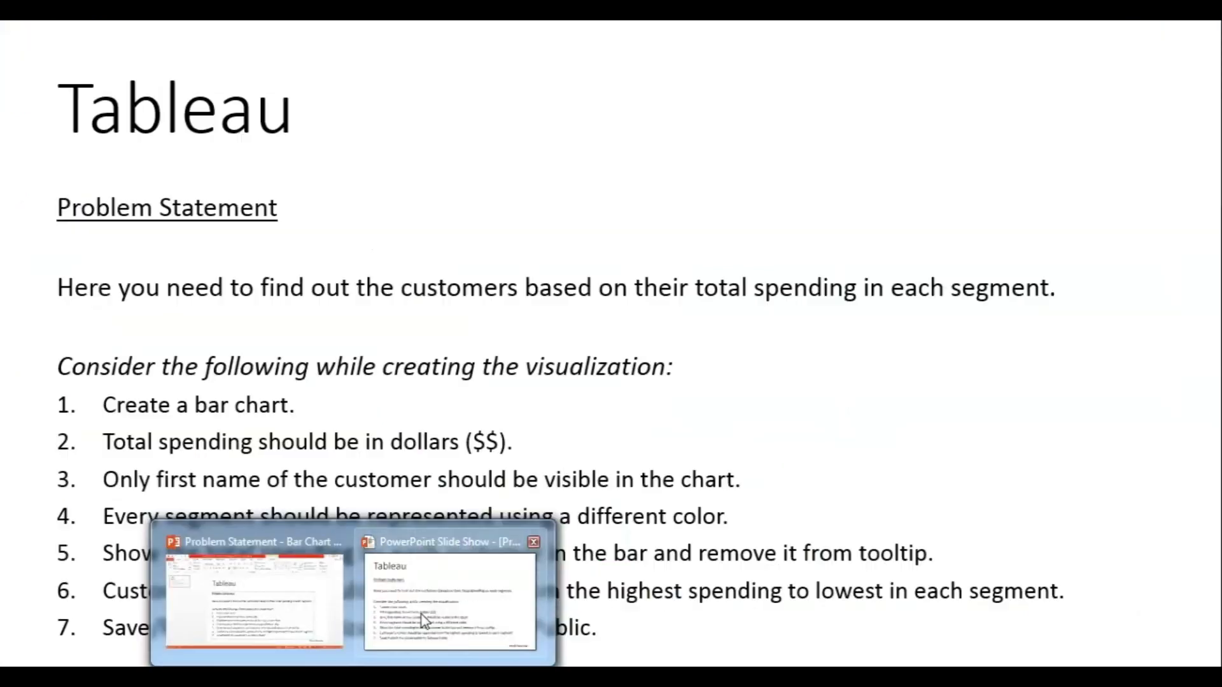
{"action": "left_click", "coordinate": [423, 620]}
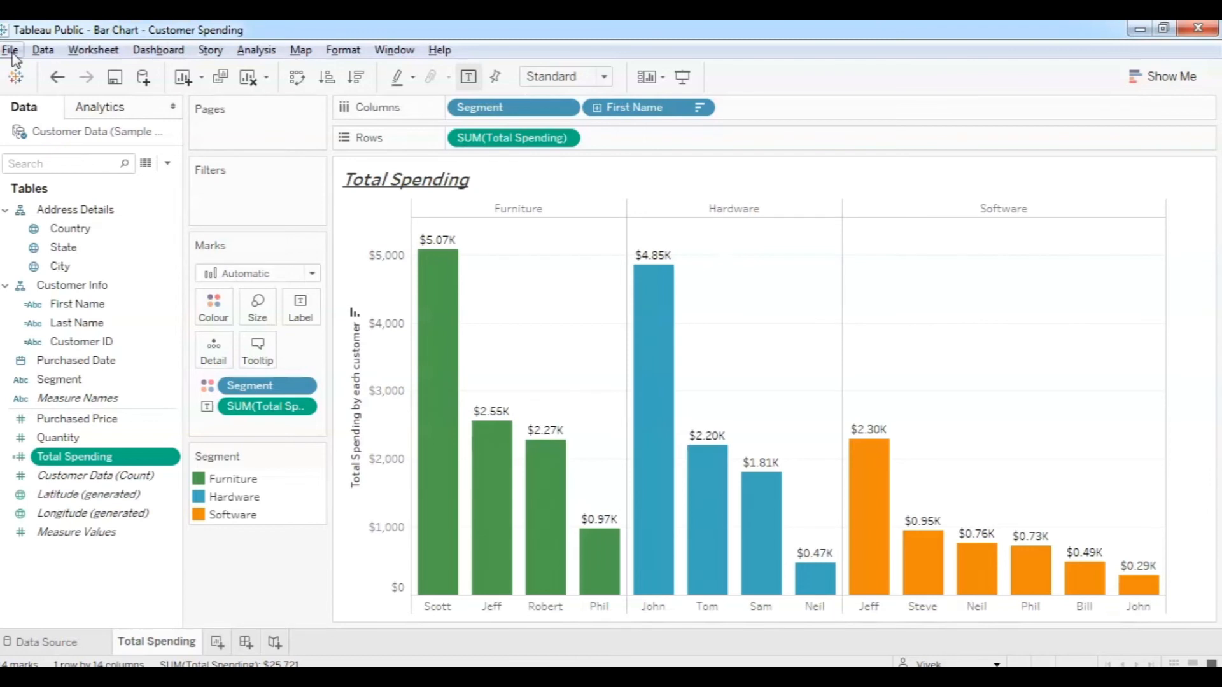
{"action": "left_click", "coordinate": [11, 51]}
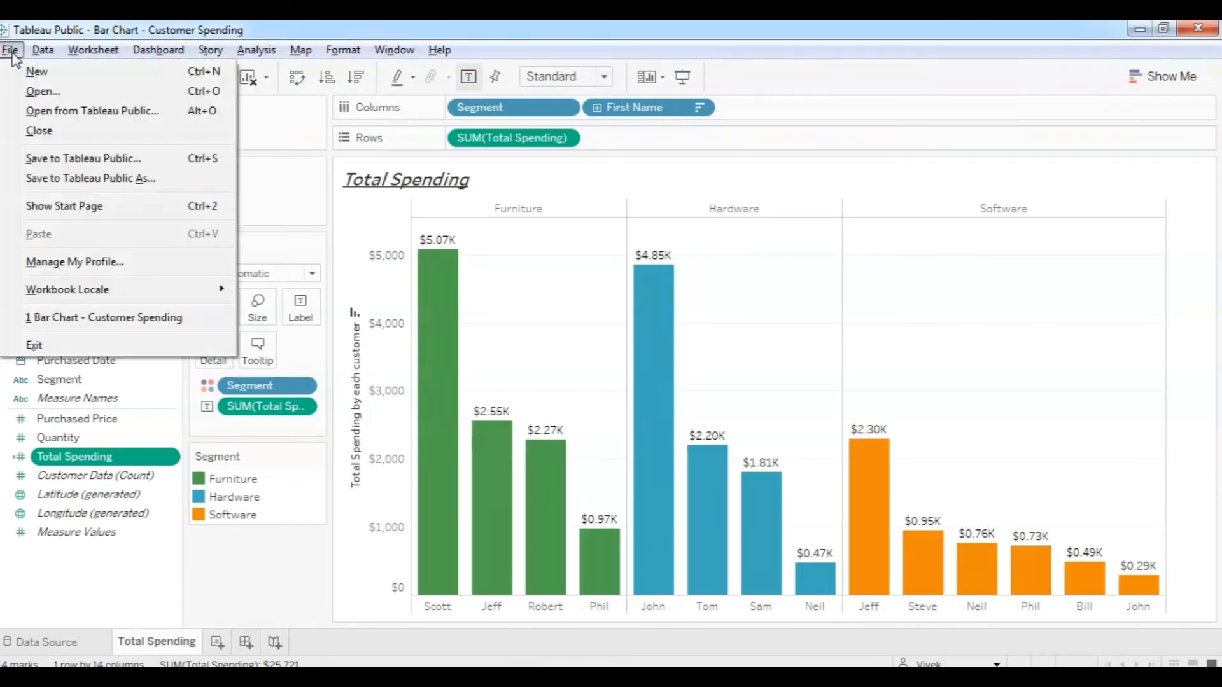
Save 'Bar Chart - Customer Spending' to Tableau Public under its existing title, overwriting the earlier copy.
{"action": "left_click", "coordinate": [79, 159]}
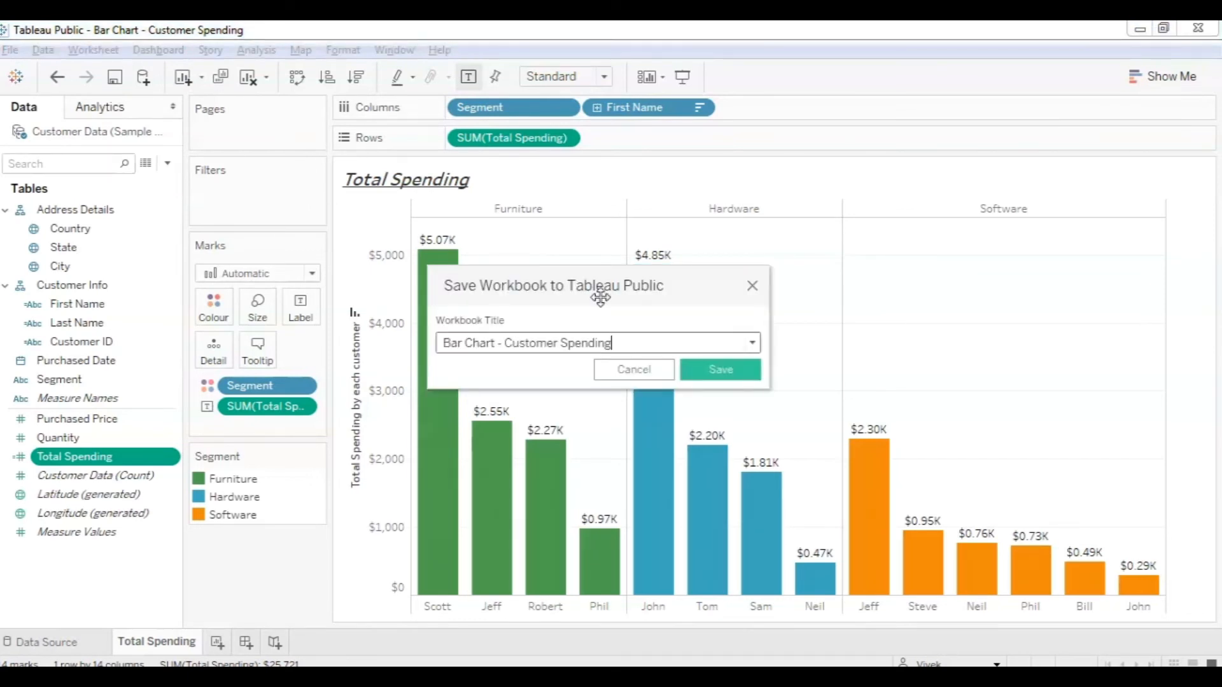
{"action": "left_click_drag", "start_coordinate": [443, 342], "coordinate": [613, 342]}
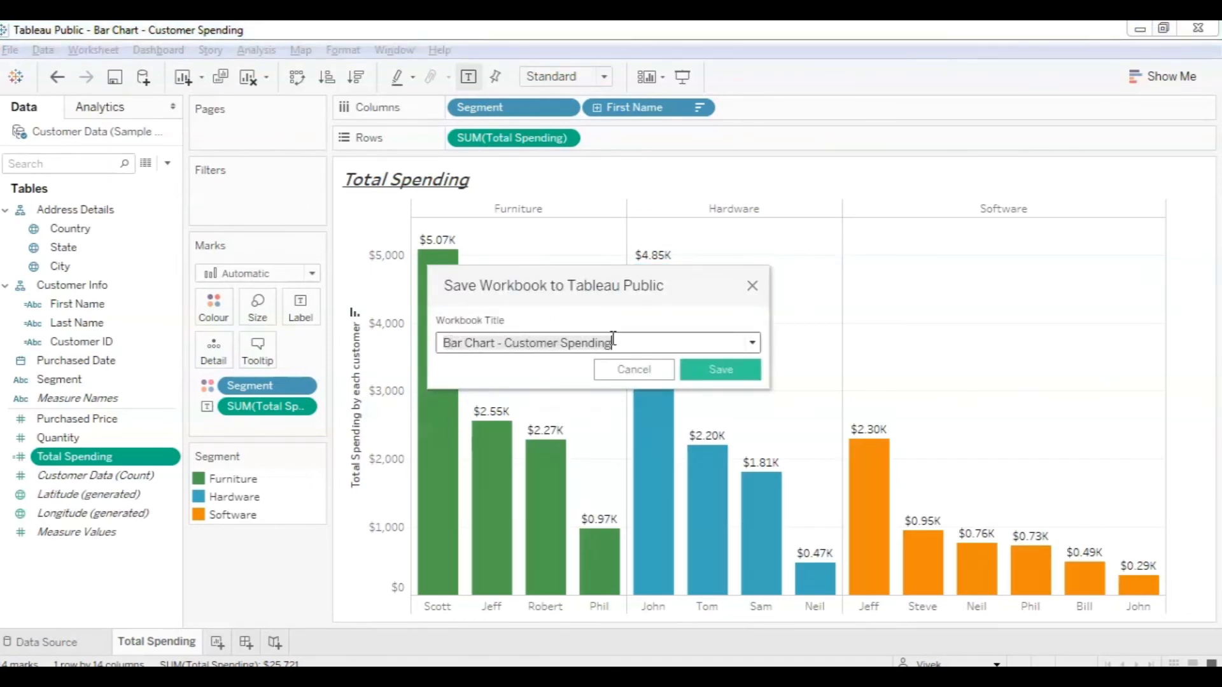
{"action": "left_click", "coordinate": [482, 344]}
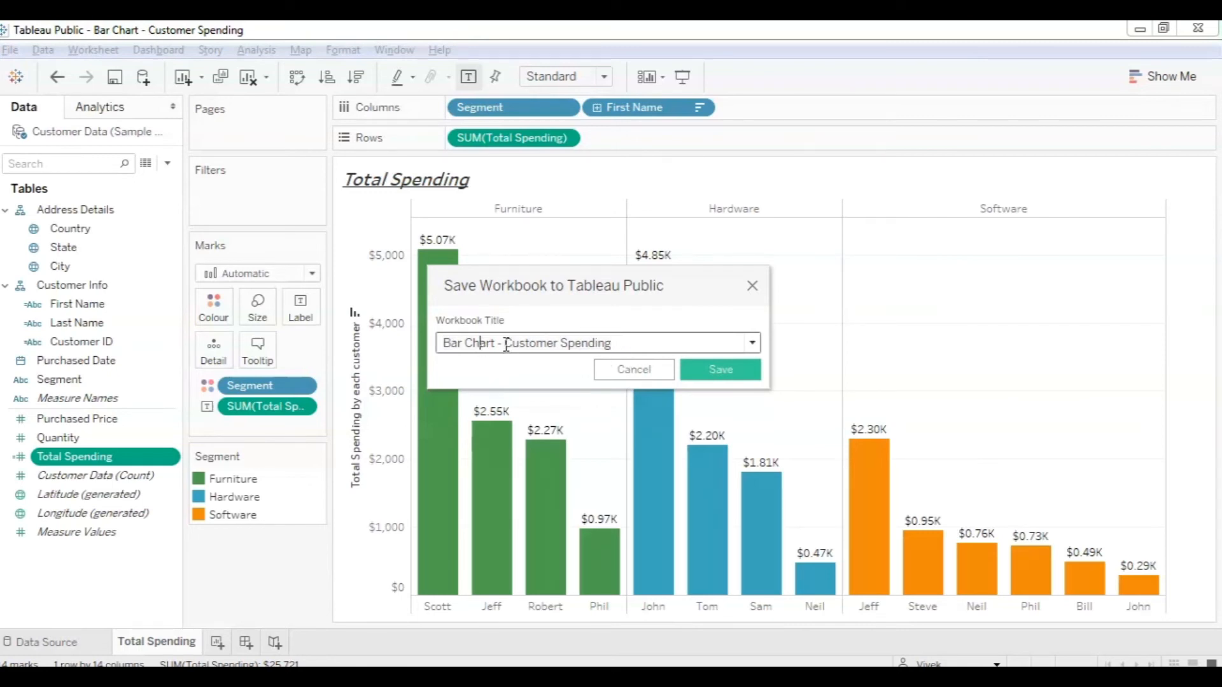
{"action": "left_click", "coordinate": [725, 380]}
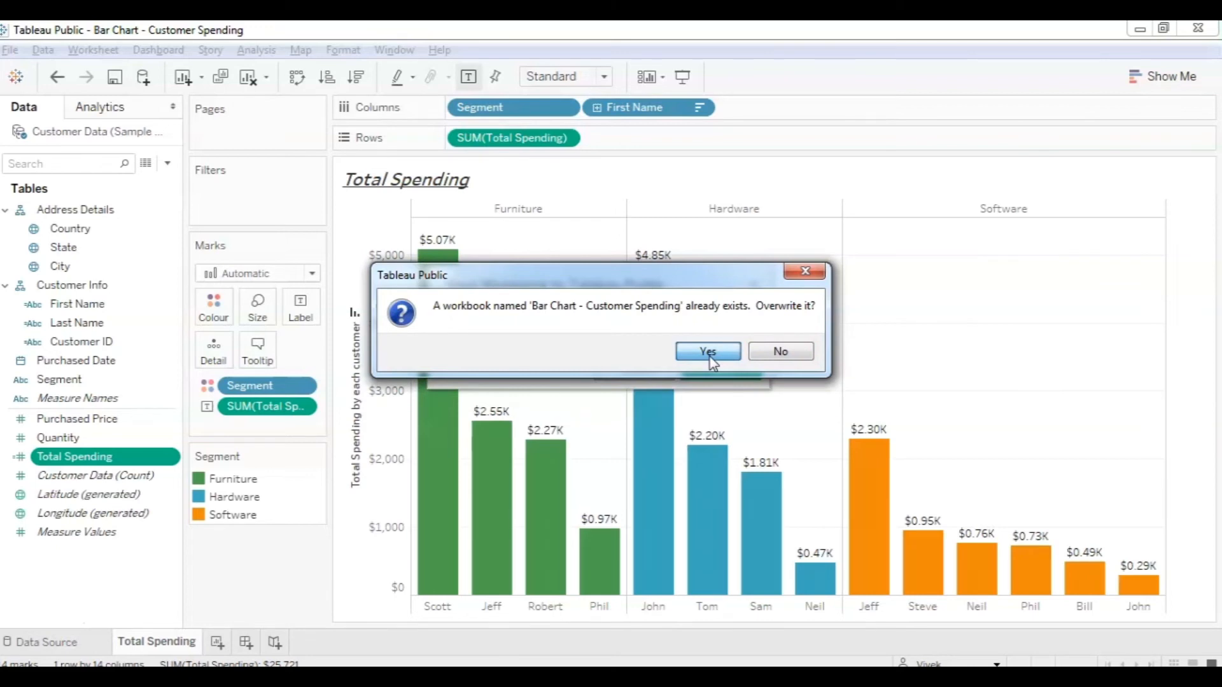
{"action": "left_click", "coordinate": [708, 352]}
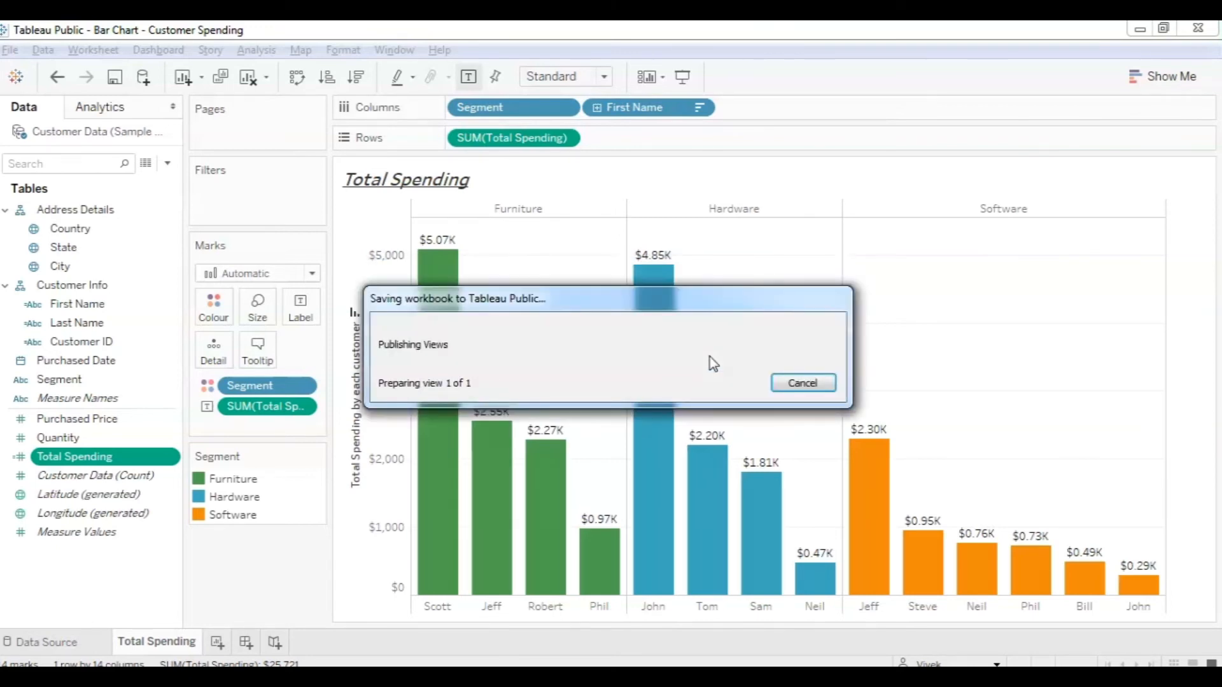
{"action": "mouse_move", "coordinate": [671, 352]}
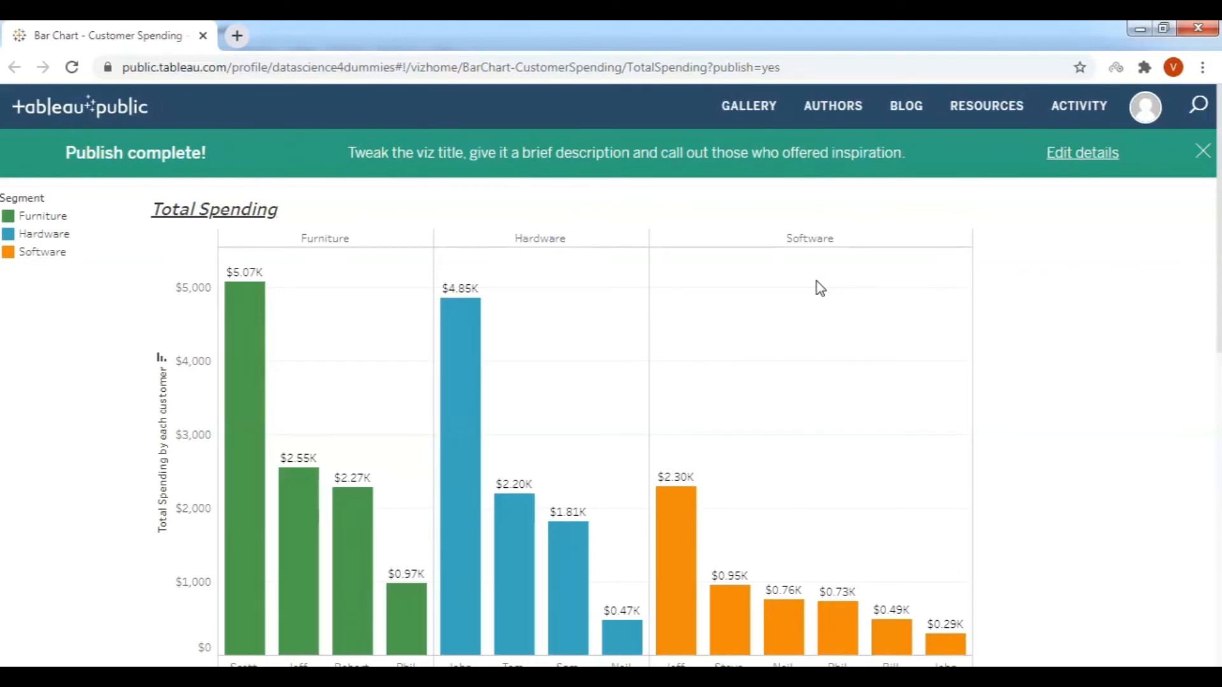
Scroll down and back up the published Total Spending viz page to review it.
{"action": "scroll", "coordinate": [1207, 401], "scroll_direction": "down", "scroll_amount": 1}
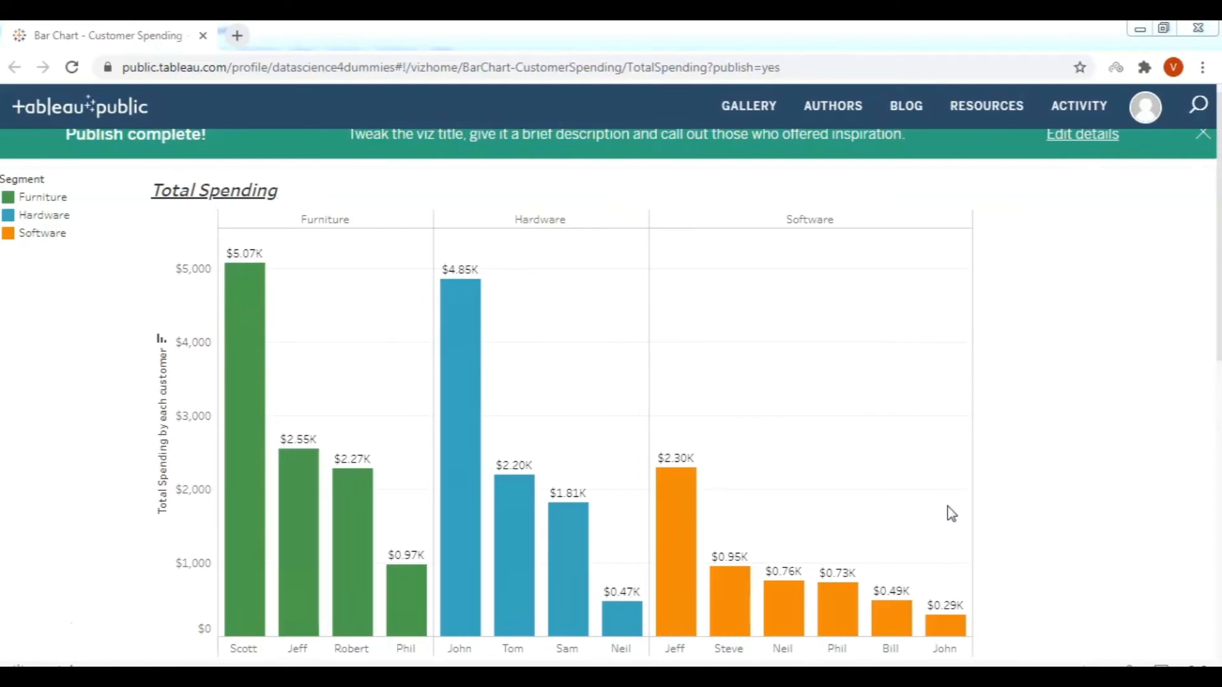
{"action": "scroll", "coordinate": [559, 292], "scroll_direction": "up", "scroll_amount": 1}
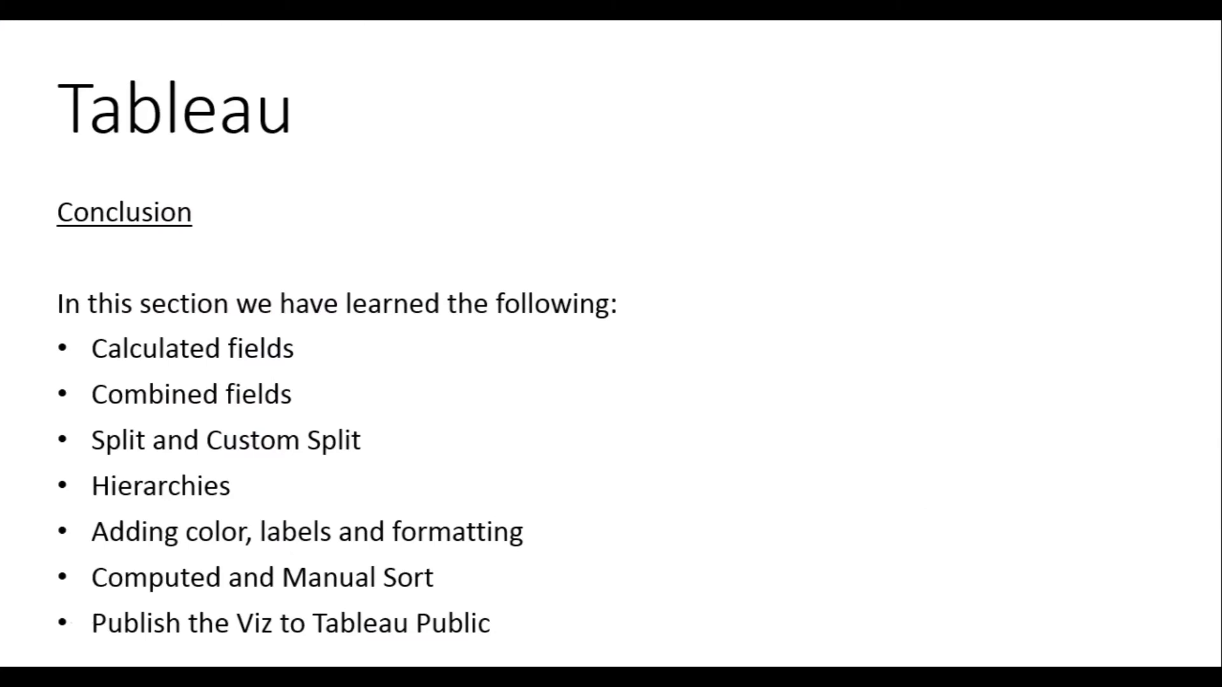
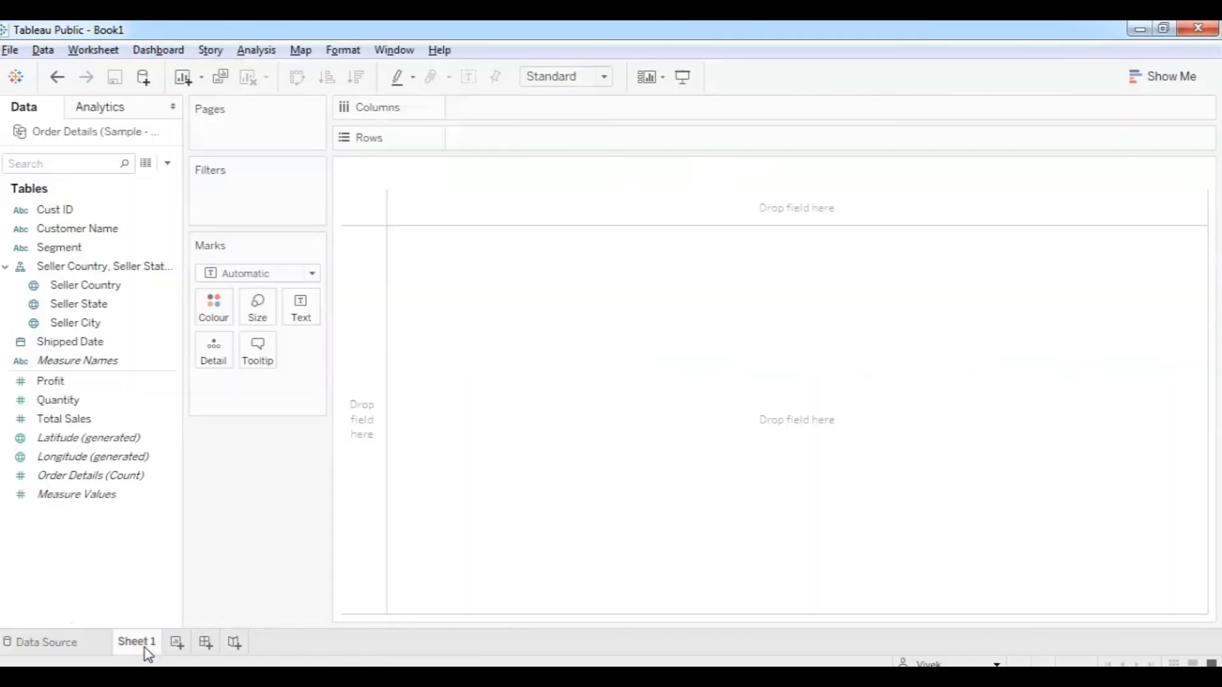
Rename the Seller Country, Seller State, Seller City hierarchy to 'Seller Location'.
{"action": "left_click", "coordinate": [74, 268]}
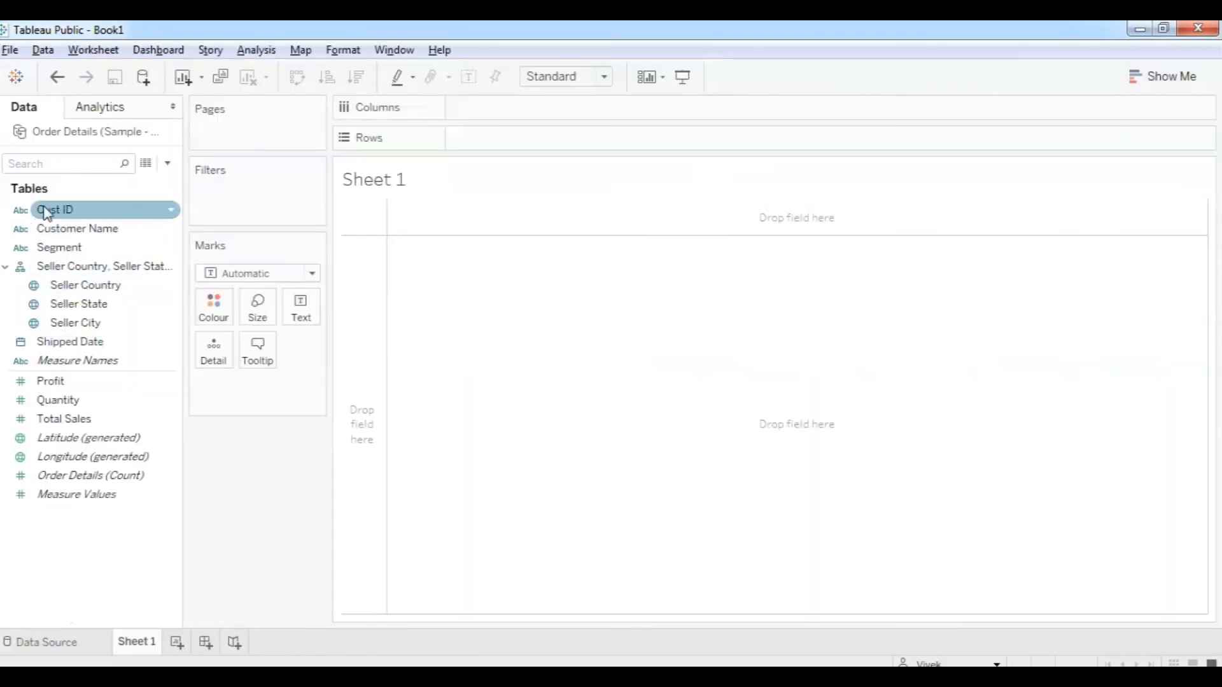
{"action": "right_click", "coordinate": [95, 273]}
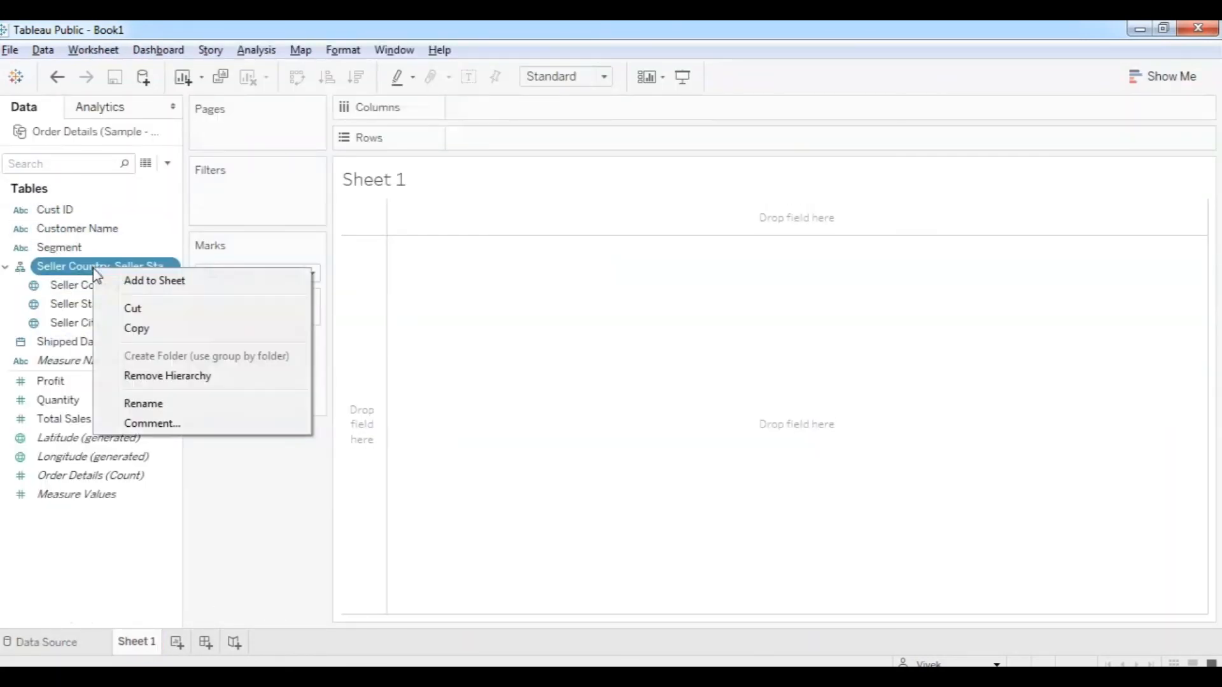
{"action": "left_click", "coordinate": [143, 405]}
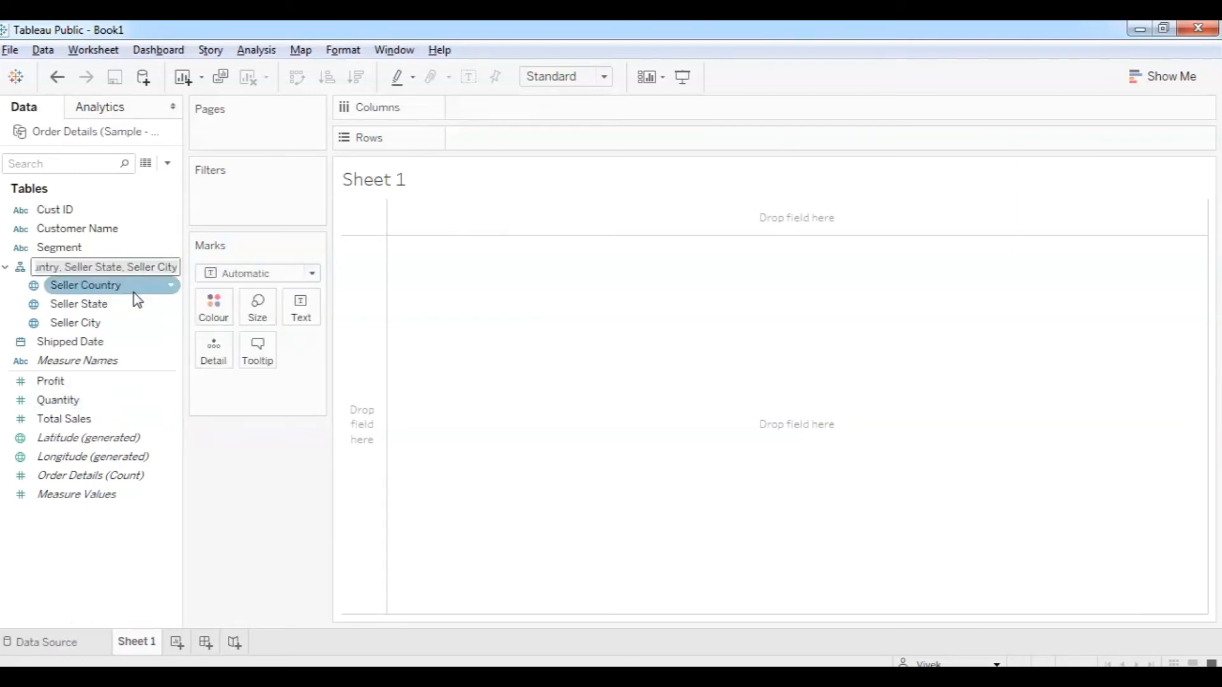
{"action": "type", "text": "Seller Location"}
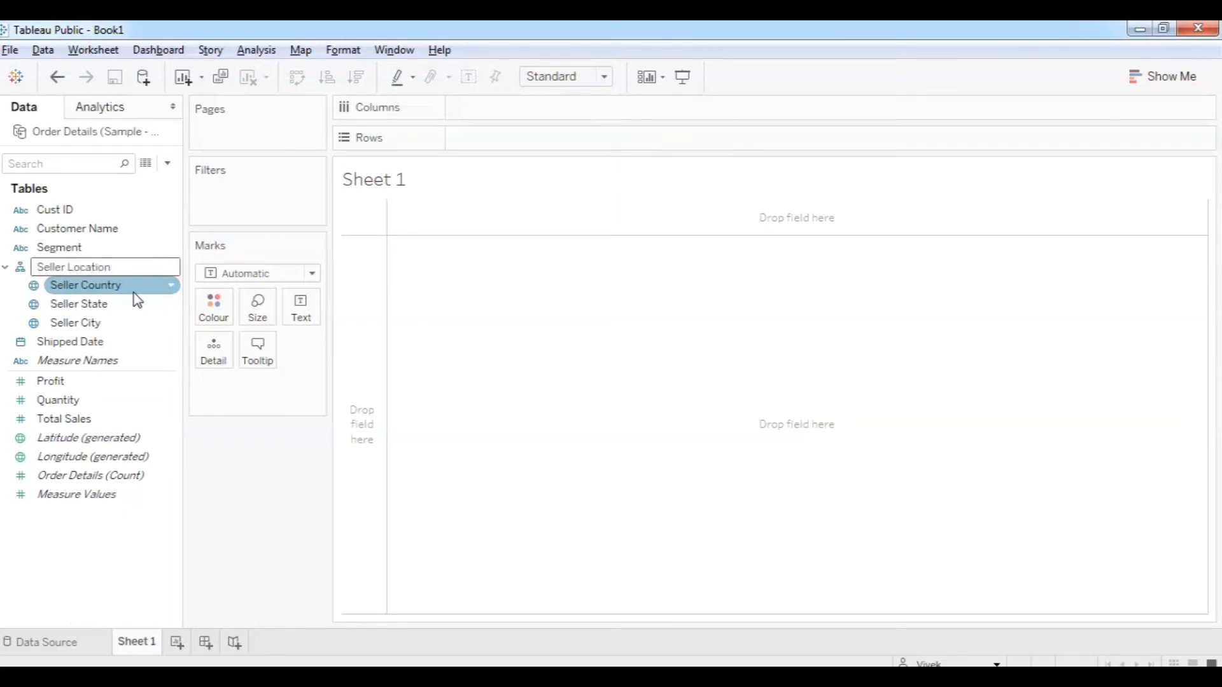
{"action": "key", "text": "Return"}
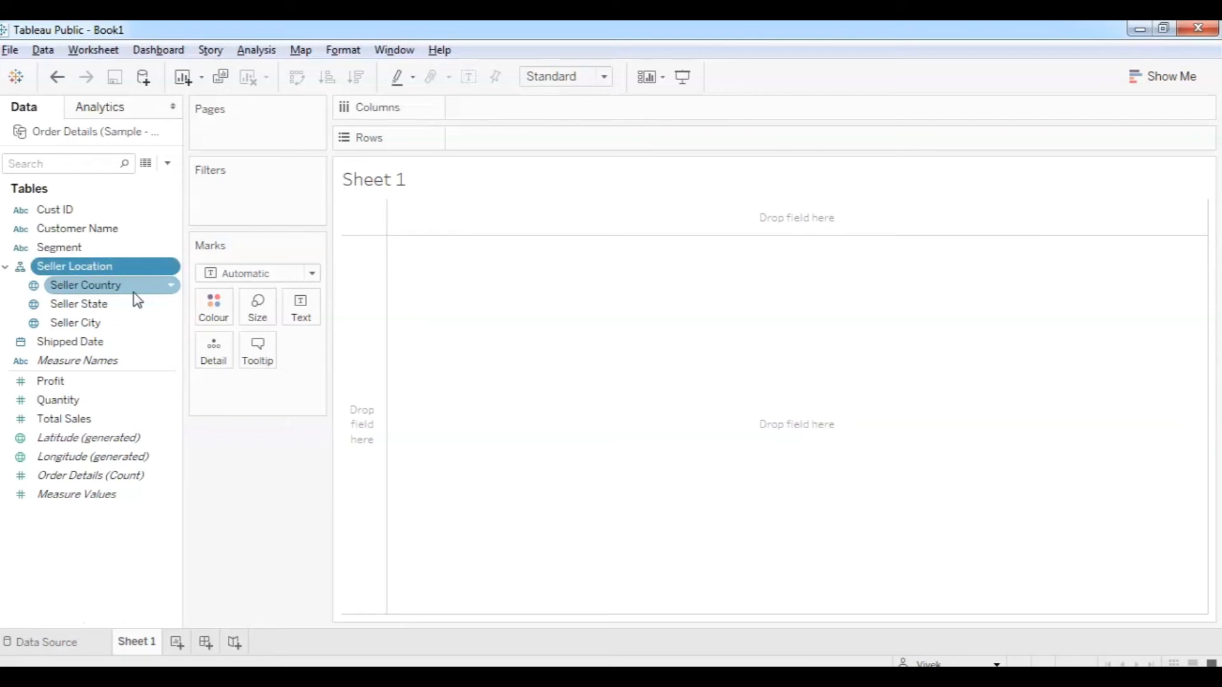
Give Total Sales a default Currency (Custom) number format using the English (United States) locale.
{"action": "left_click", "coordinate": [107, 423]}
{"action": "right_click", "coordinate": [107, 423]}
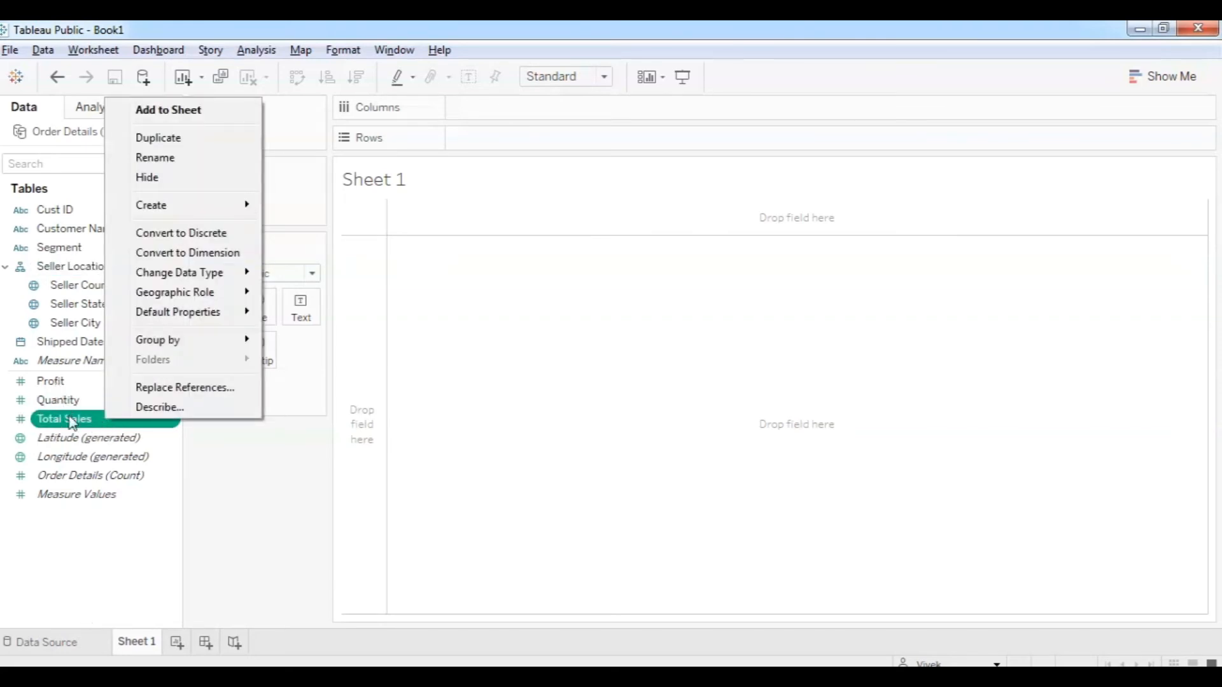
{"action": "mouse_move", "coordinate": [216, 315]}
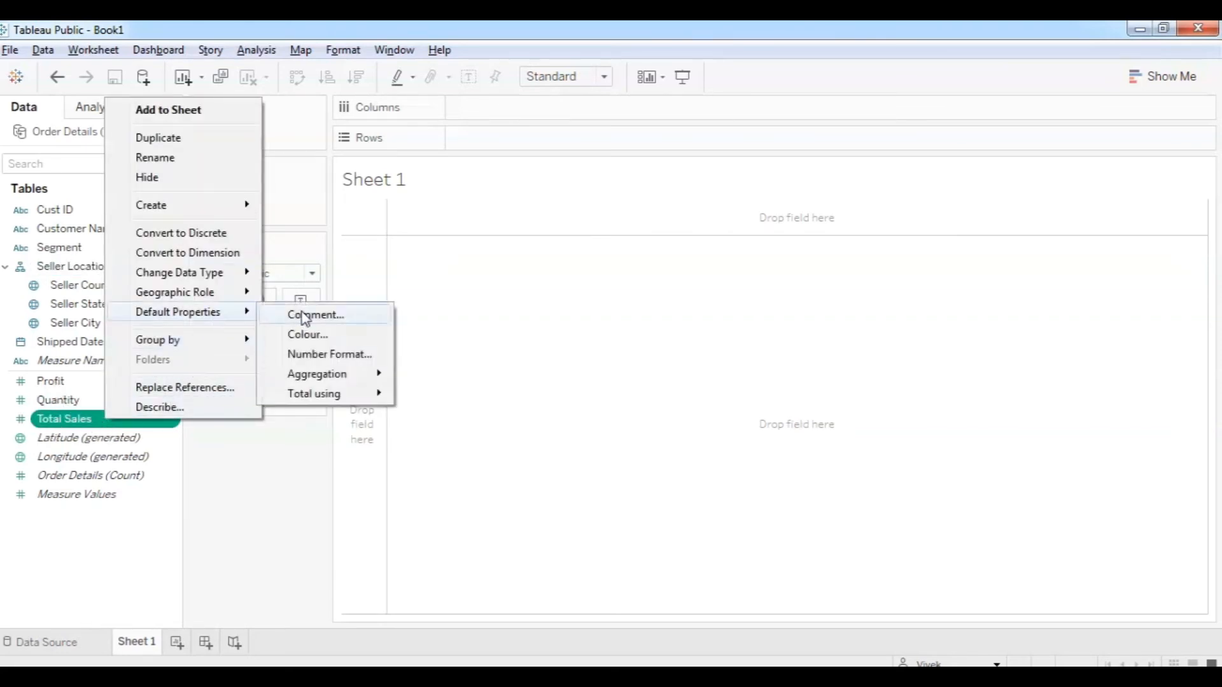
{"action": "left_click", "coordinate": [324, 354]}
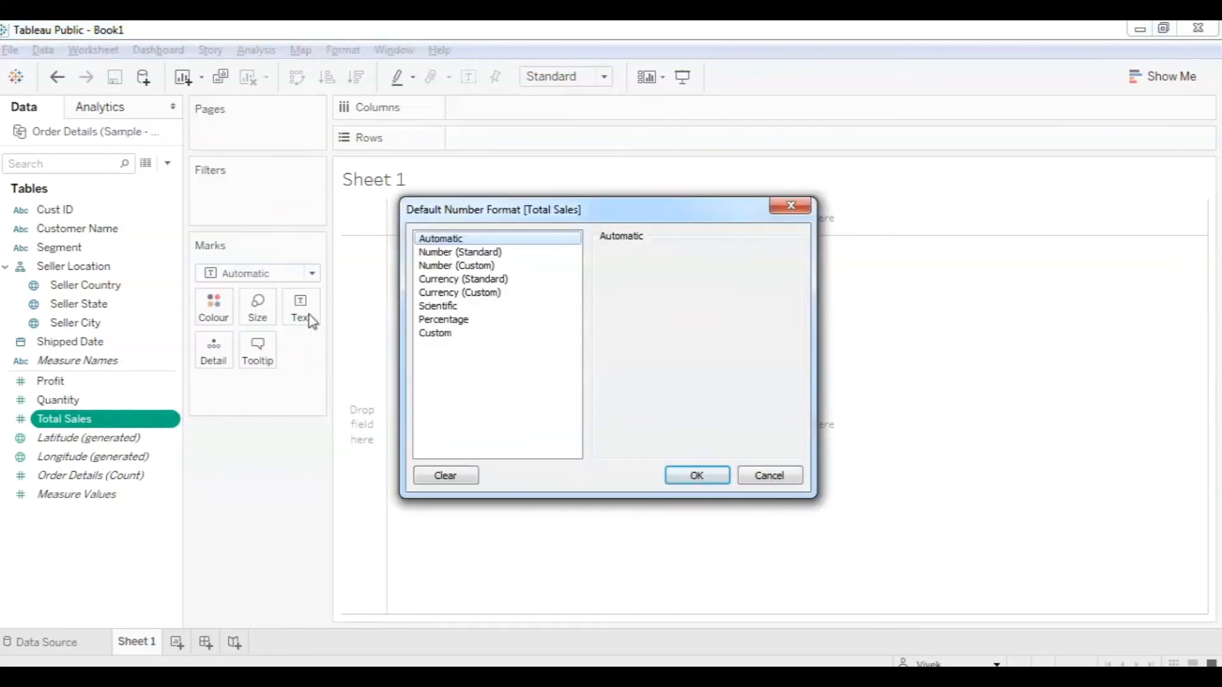
{"action": "left_click", "coordinate": [445, 279]}
{"action": "left_click", "coordinate": [465, 292]}
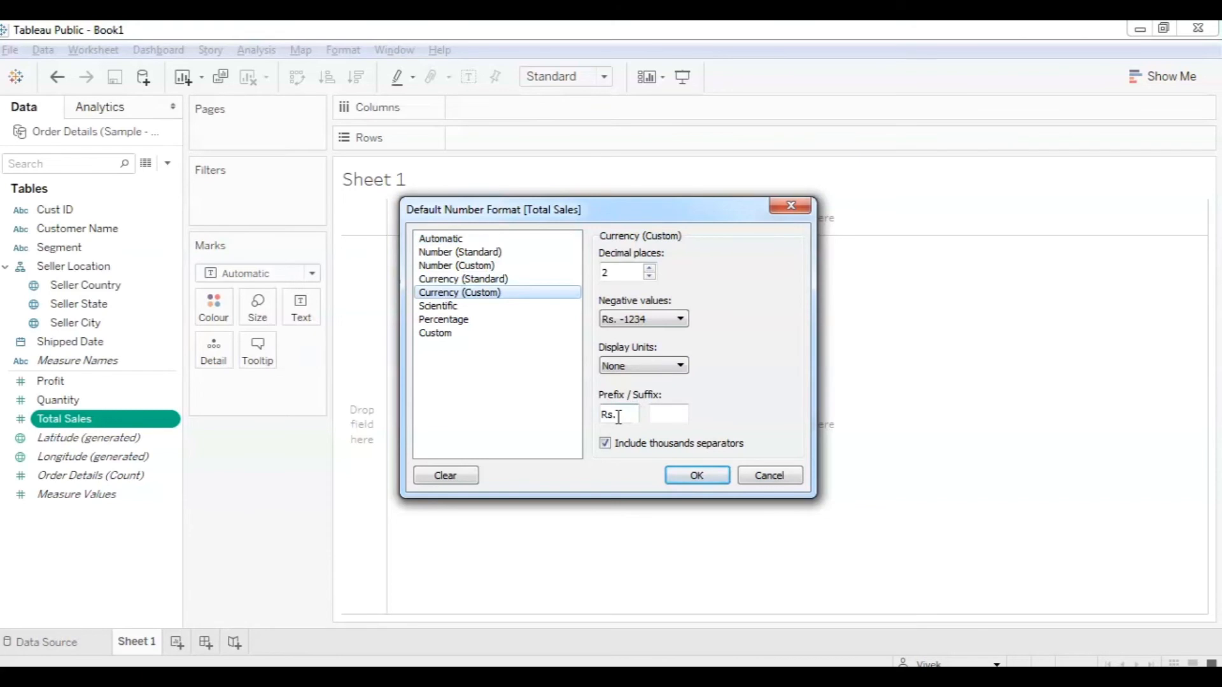
{"action": "left_click", "coordinate": [484, 281]}
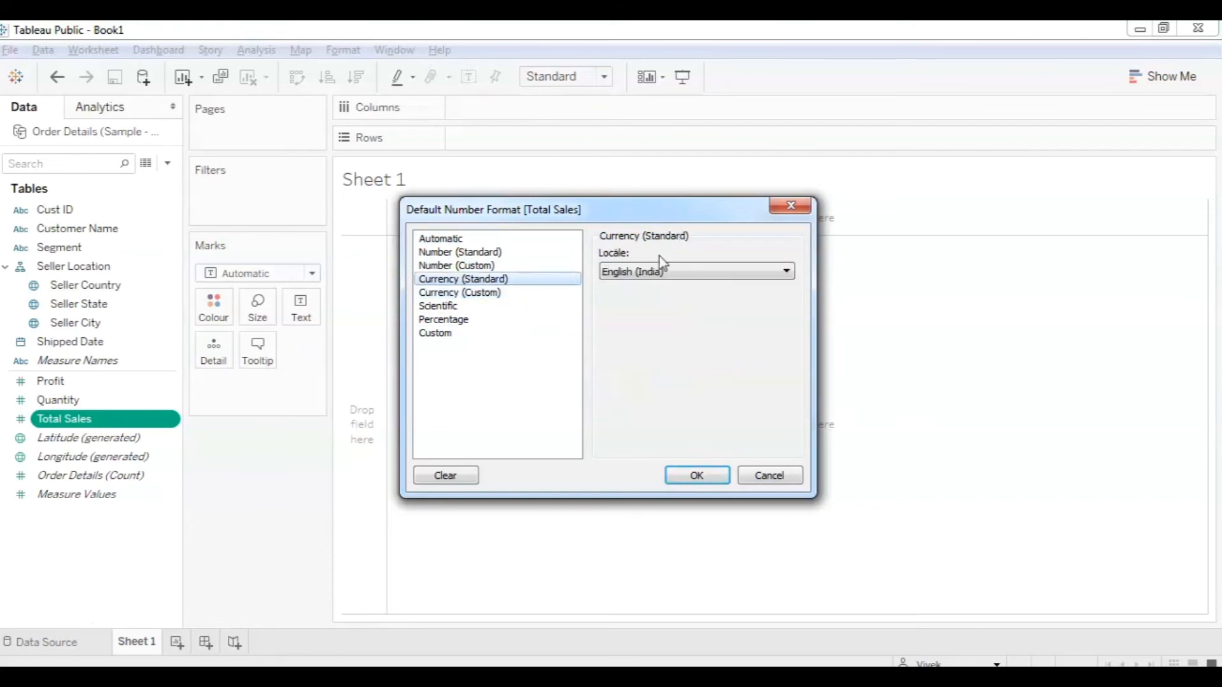
{"action": "left_click", "coordinate": [660, 273]}
{"action": "left_click_drag", "start_coordinate": [793, 399], "coordinate": [800, 434]}
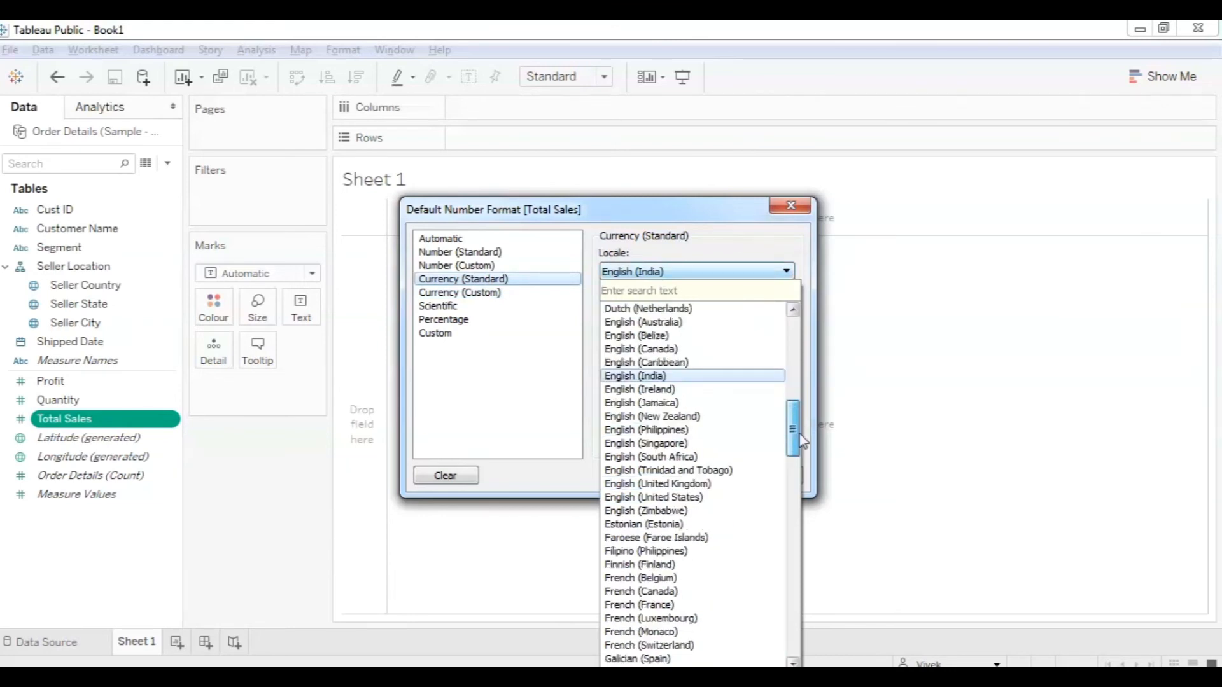
{"action": "left_click", "coordinate": [708, 501]}
{"action": "left_click", "coordinate": [464, 293]}
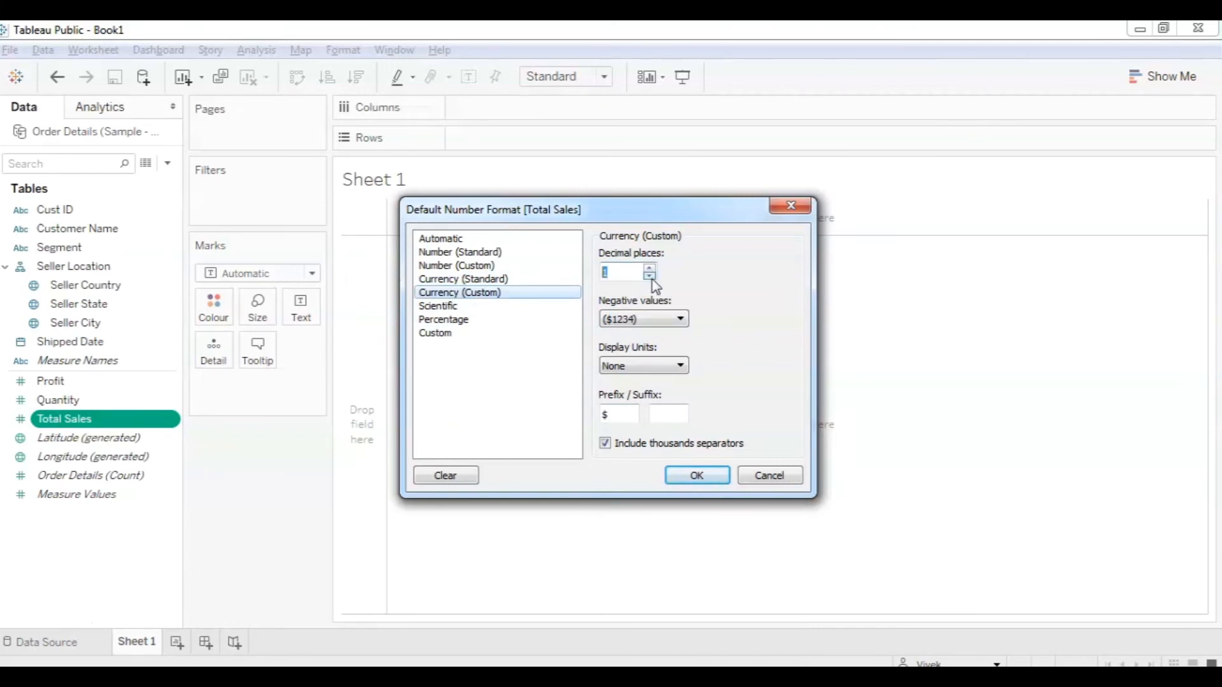
{"action": "left_click", "coordinate": [694, 477]}
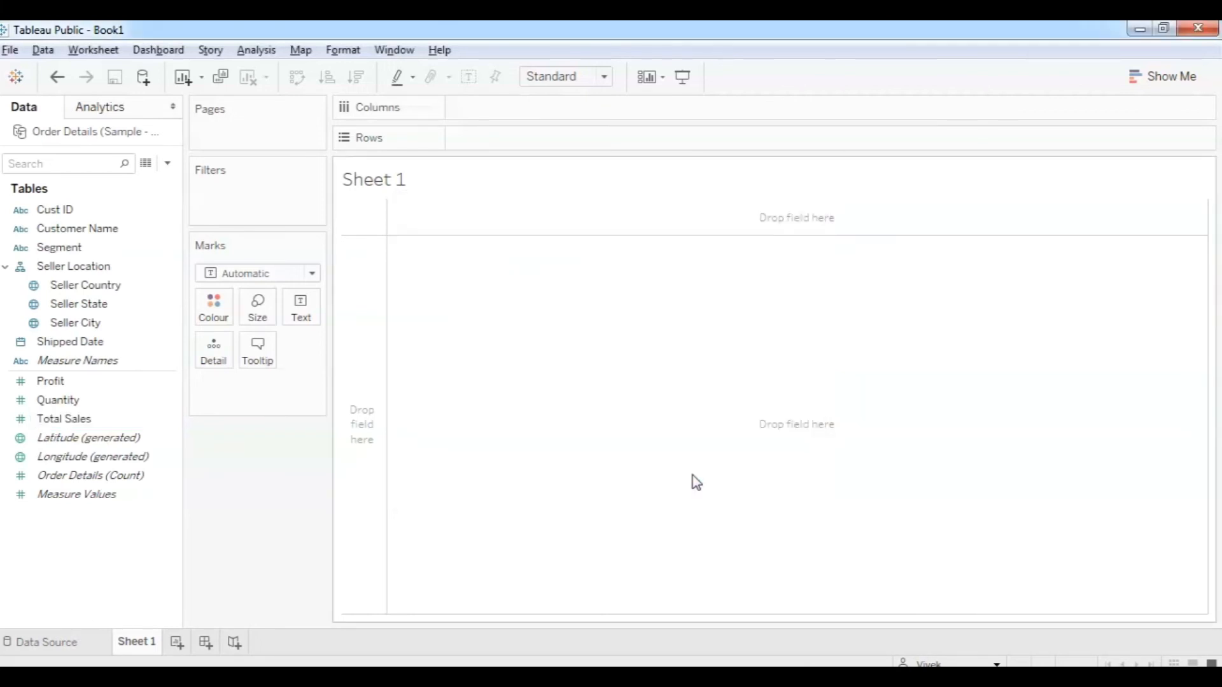
Give Profit a default Currency (Custom) format, English (United States) locale, with 1 decimal place.
{"action": "left_click", "coordinate": [86, 387]}
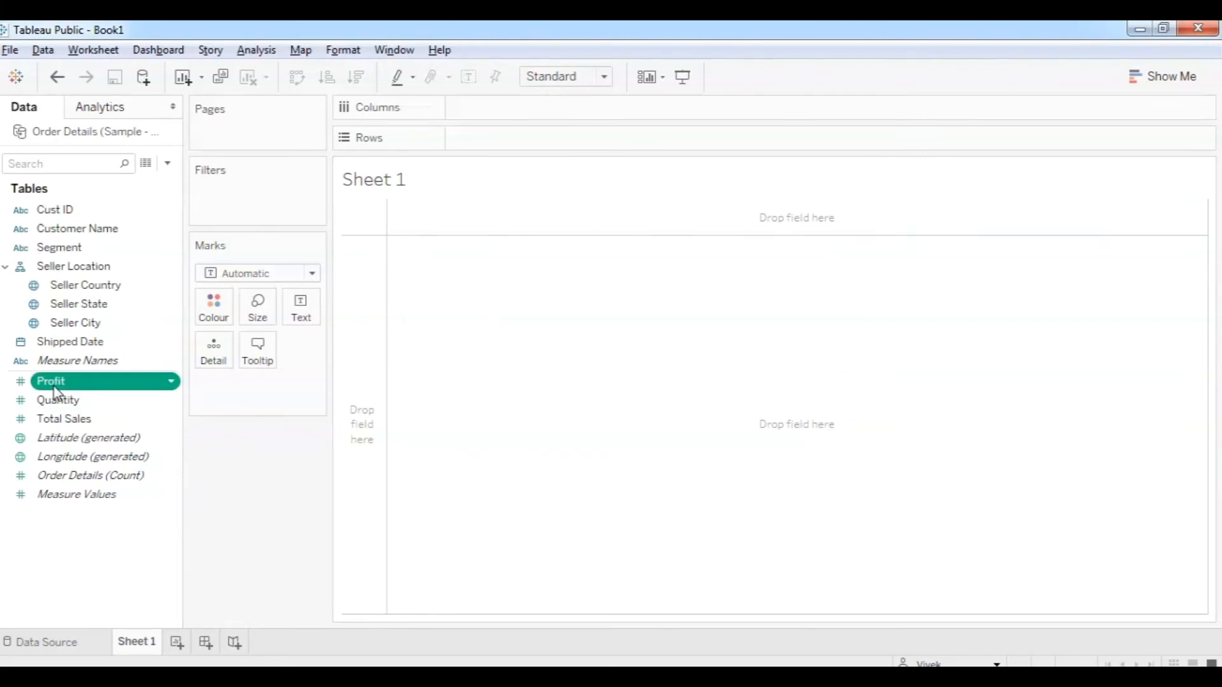
{"action": "right_click", "coordinate": [55, 388]}
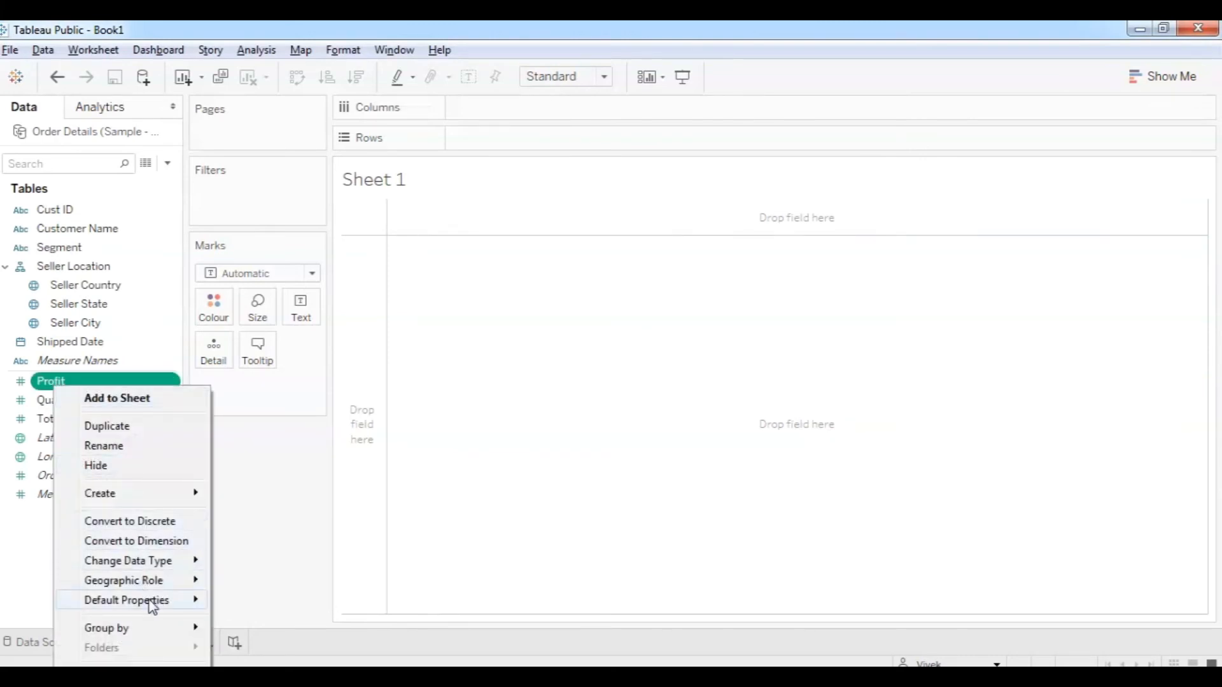
{"action": "mouse_move", "coordinate": [150, 602]}
{"action": "left_click", "coordinate": [268, 643]}
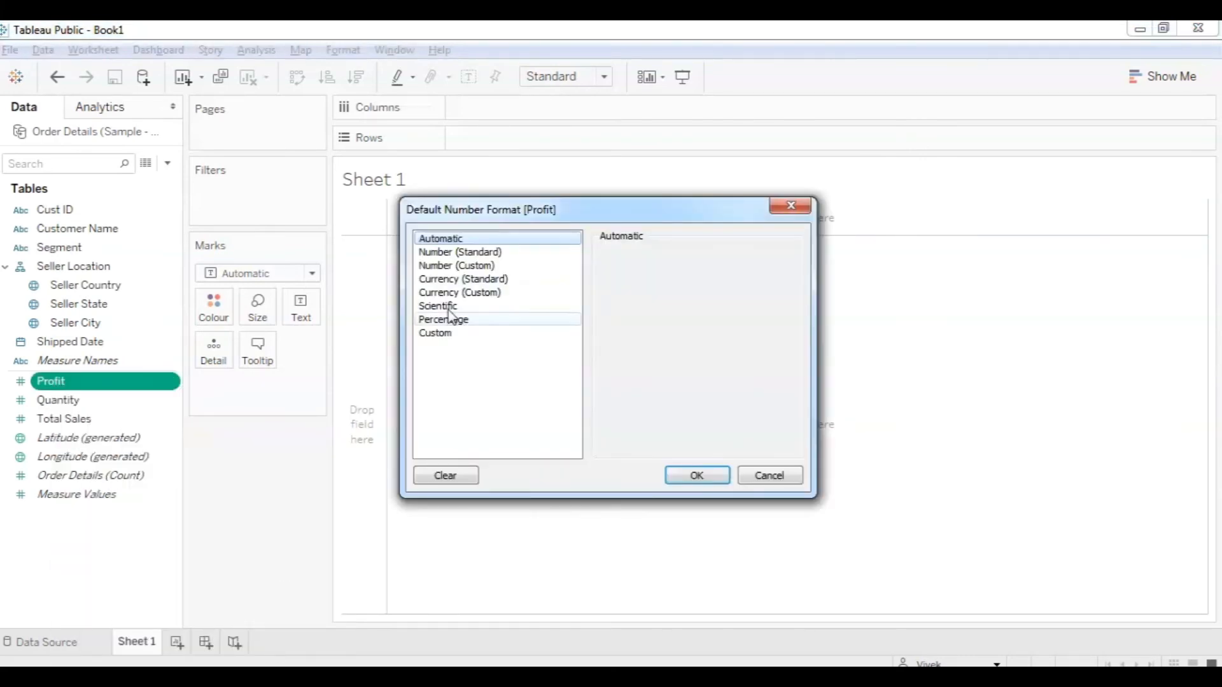
{"action": "left_click", "coordinate": [469, 280]}
{"action": "left_click", "coordinate": [699, 274]}
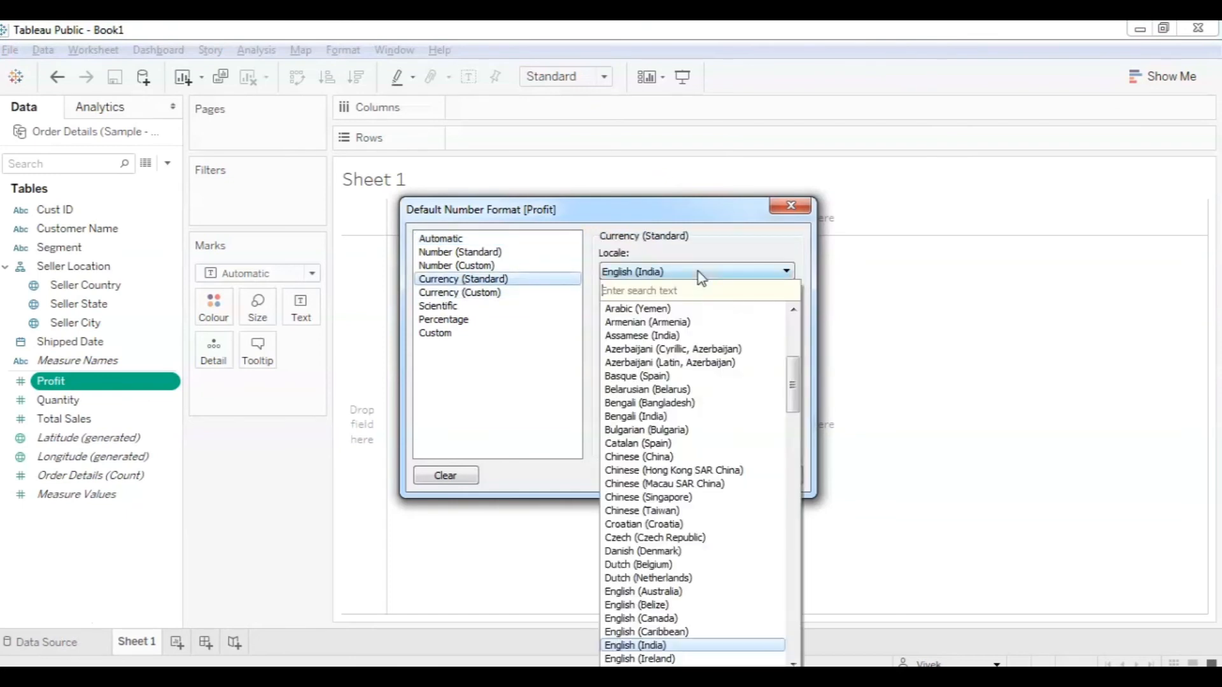
{"action": "left_click", "coordinate": [793, 445]}
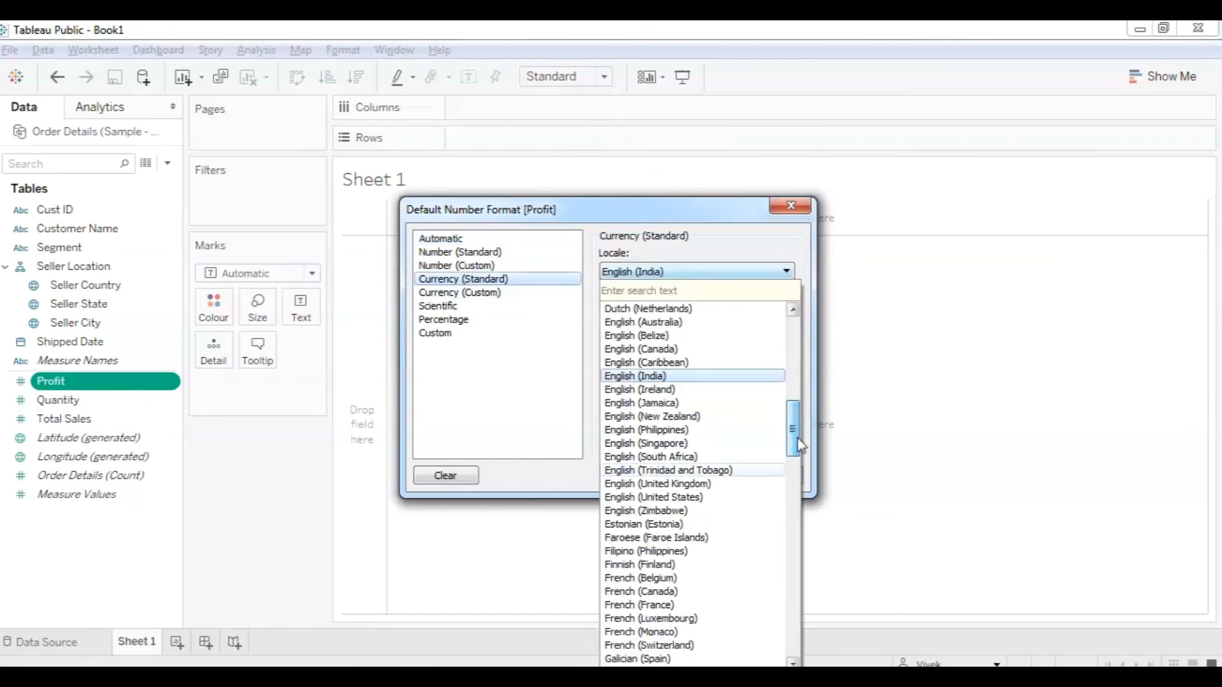
{"action": "left_click", "coordinate": [694, 497]}
{"action": "left_click", "coordinate": [459, 292]}
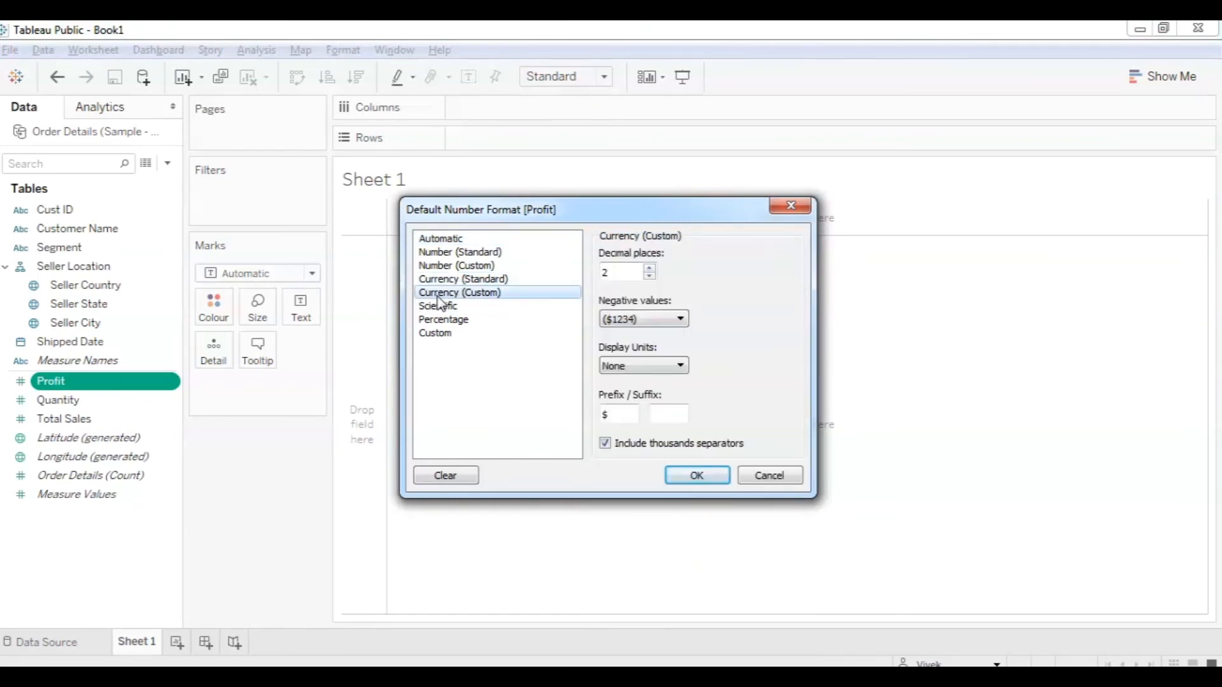
{"action": "left_click", "coordinate": [649, 276]}
{"action": "left_click", "coordinate": [674, 480]}
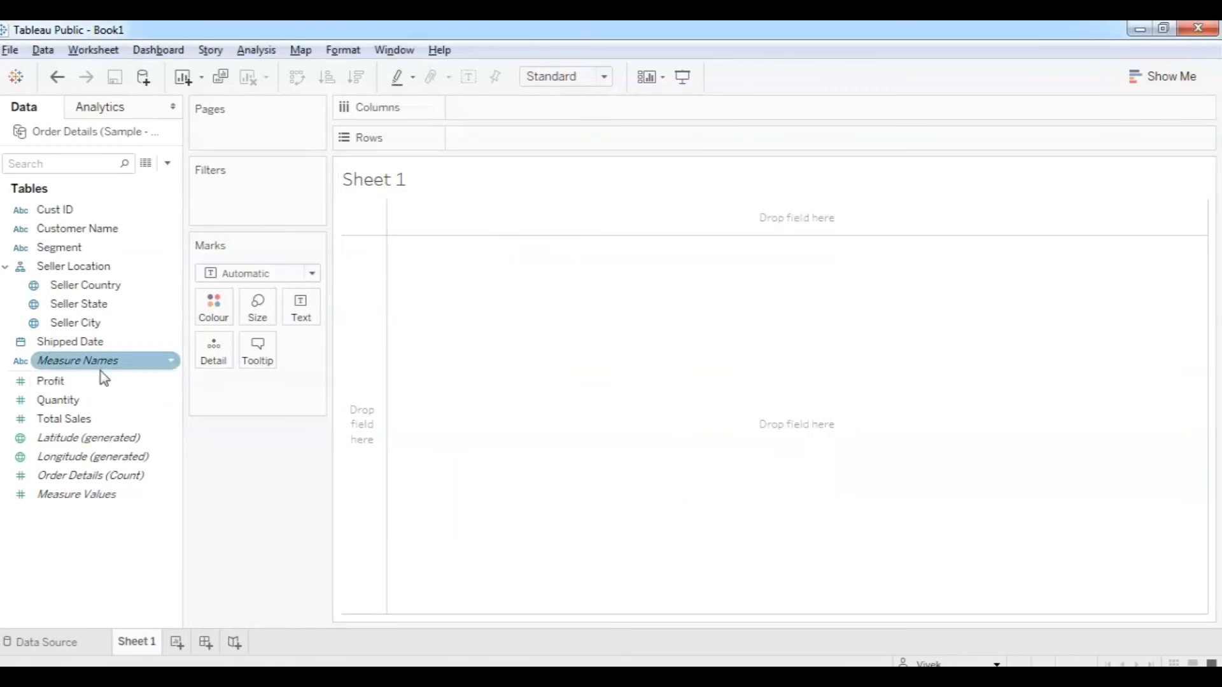
Plot SUM(Total Sales) on Rows against YEAR(Shipped Date) on Columns as a 2012–2015 line.
{"action": "left_click_drag", "start_coordinate": [51, 421], "coordinate": [483, 142]}
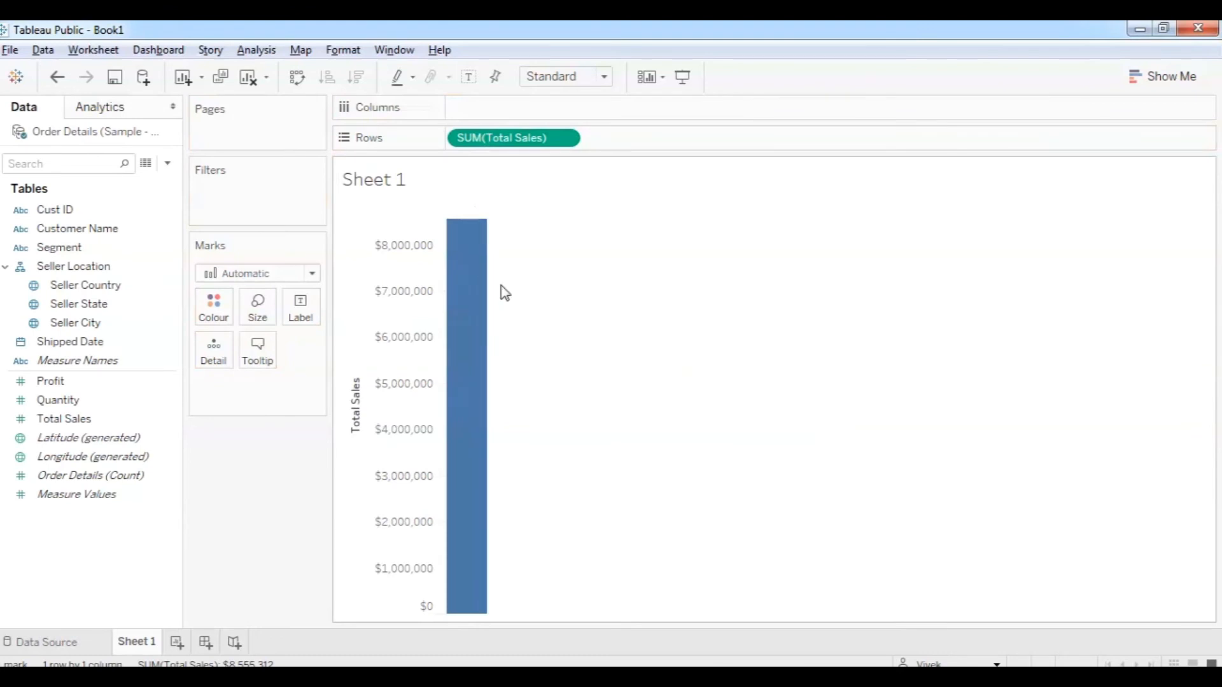
{"action": "mouse_move", "coordinate": [485, 301]}
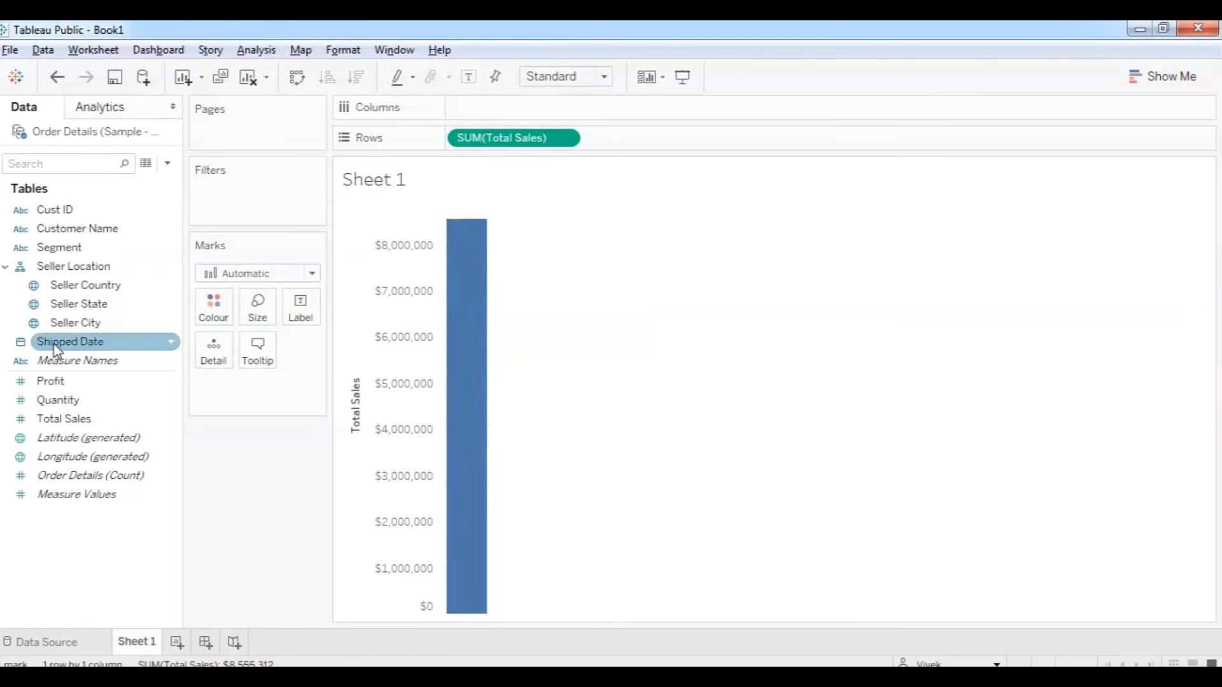
{"action": "left_click_drag", "start_coordinate": [56, 349], "coordinate": [479, 109]}
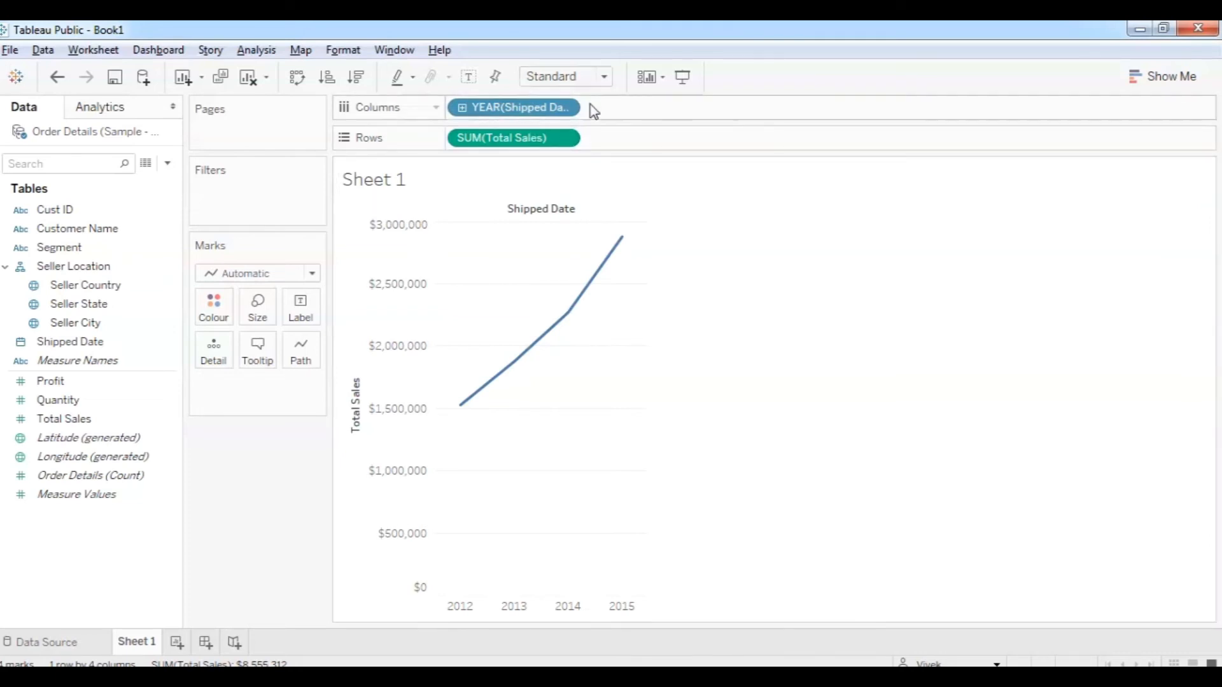
Change the Shipped Date pill from year to discrete month, showing January–December sales bars.
{"action": "left_click", "coordinate": [565, 108]}
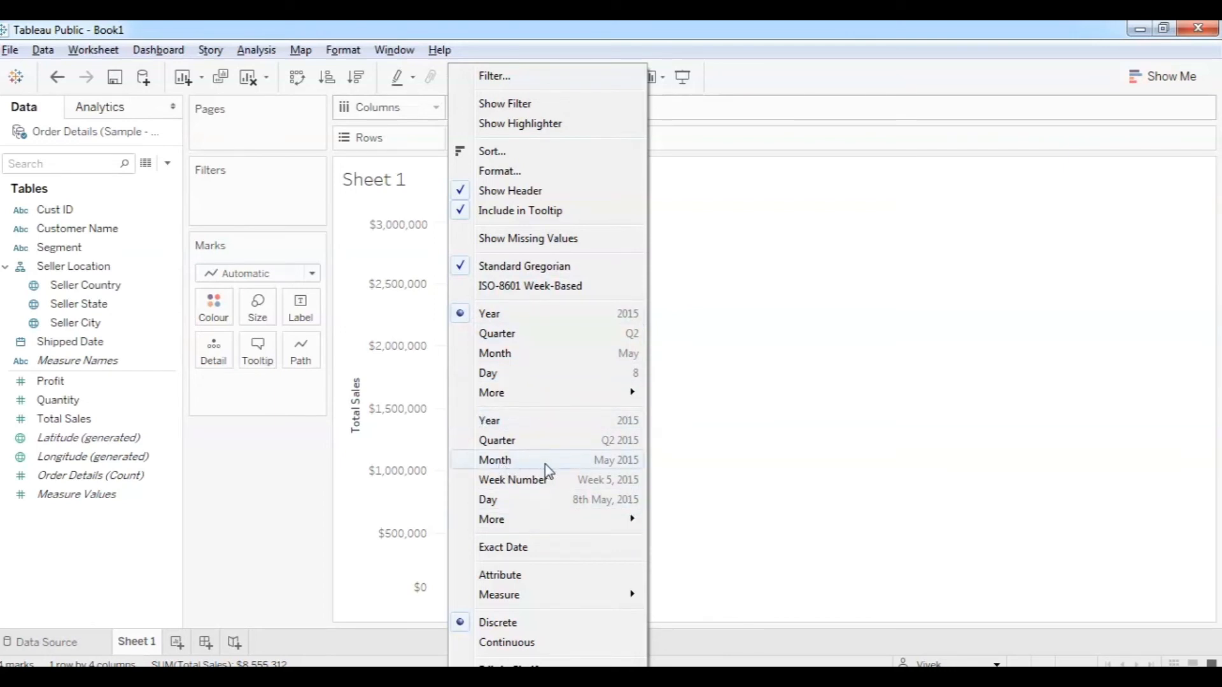
{"action": "left_click", "coordinate": [612, 469]}
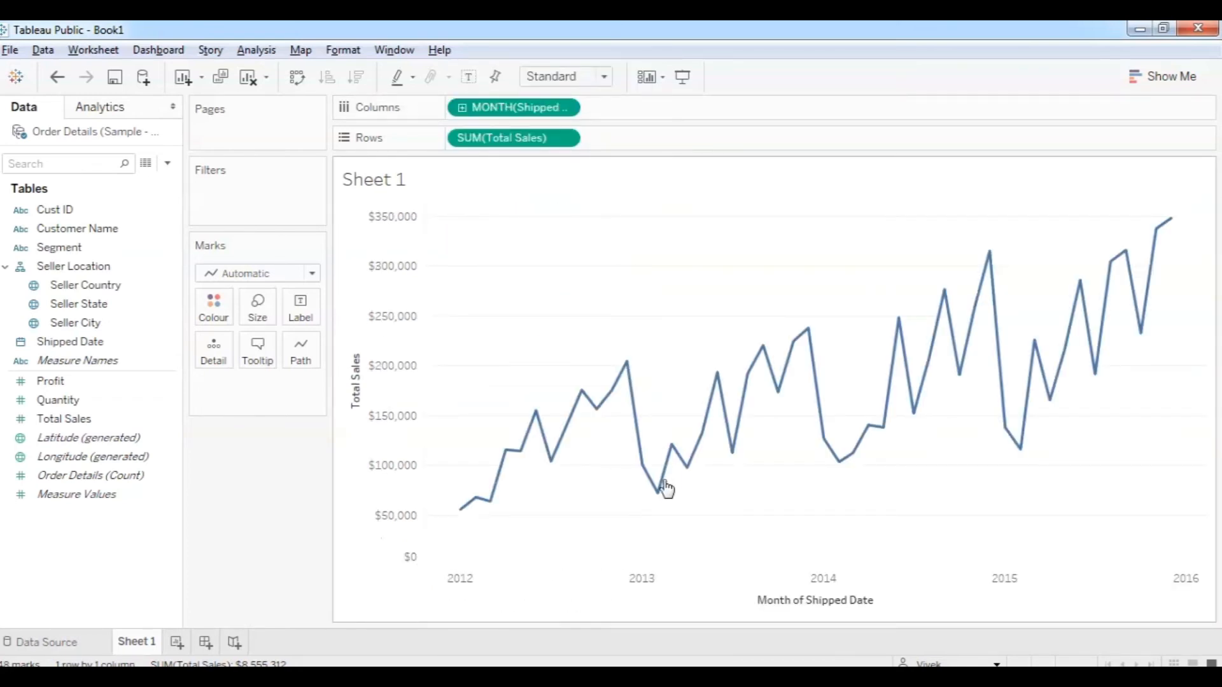
{"action": "left_click", "coordinate": [571, 110]}
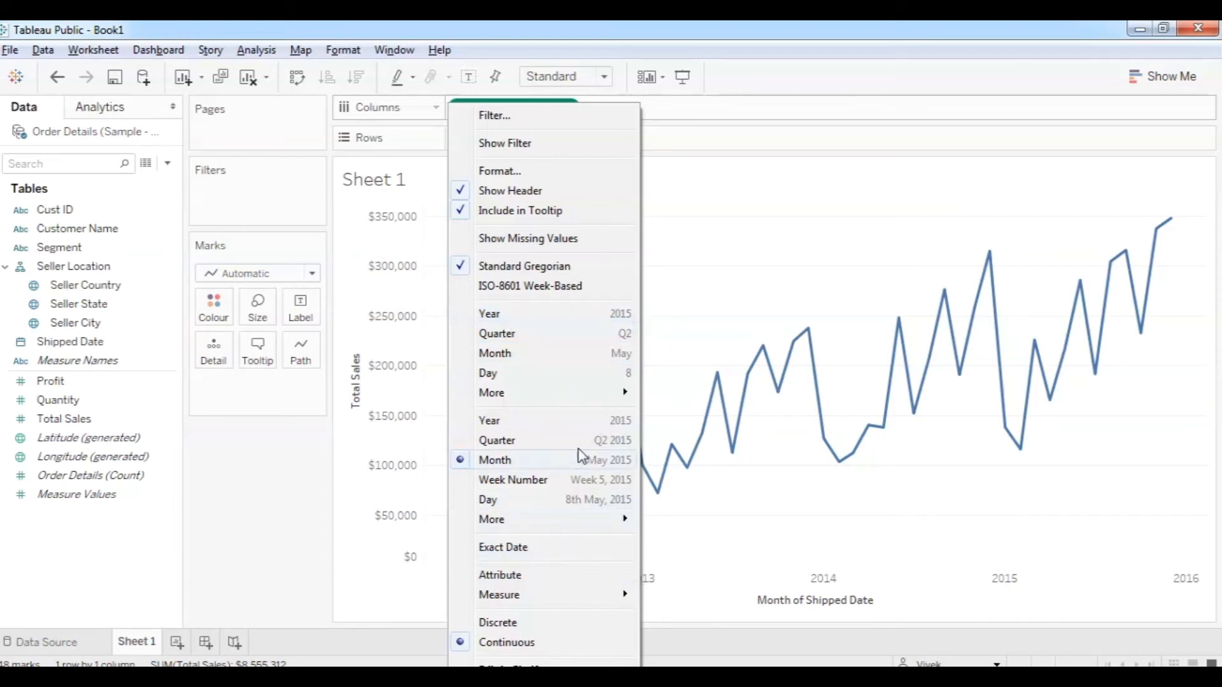
{"action": "left_click", "coordinate": [614, 360]}
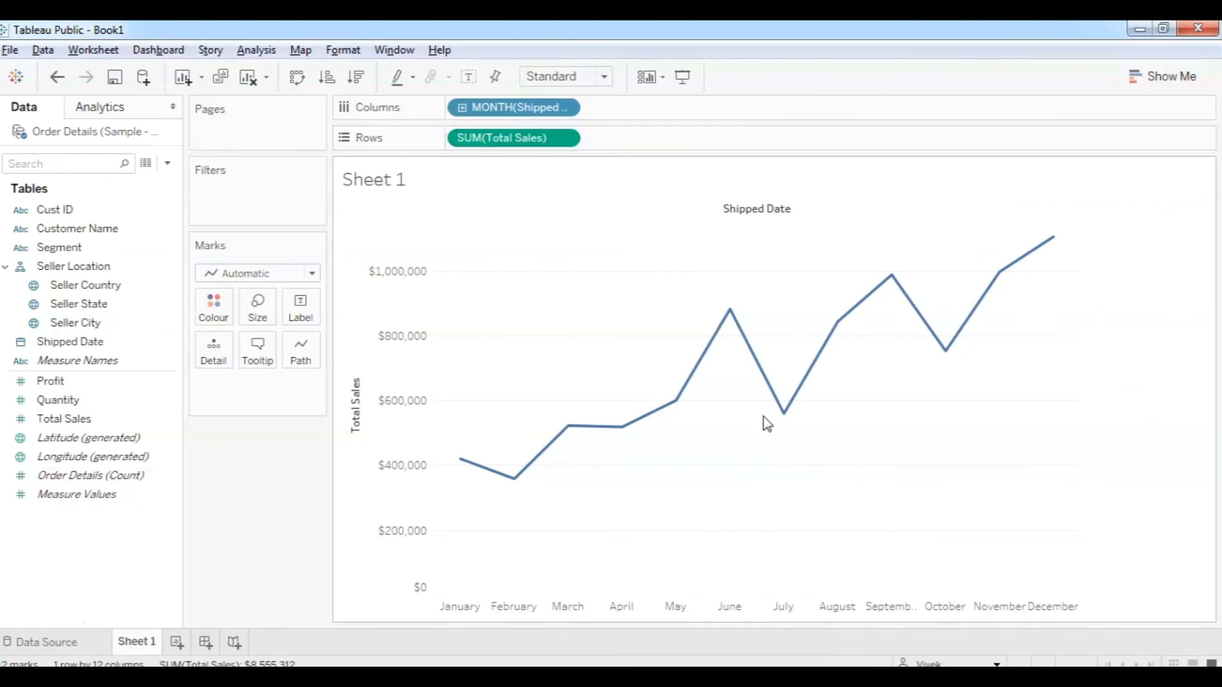
{"action": "left_click", "coordinate": [312, 275]}
Set Shipped Date to continuous month and marks to Automatic for a 2012–2016 sales line.
{"action": "left_click", "coordinate": [270, 310]}
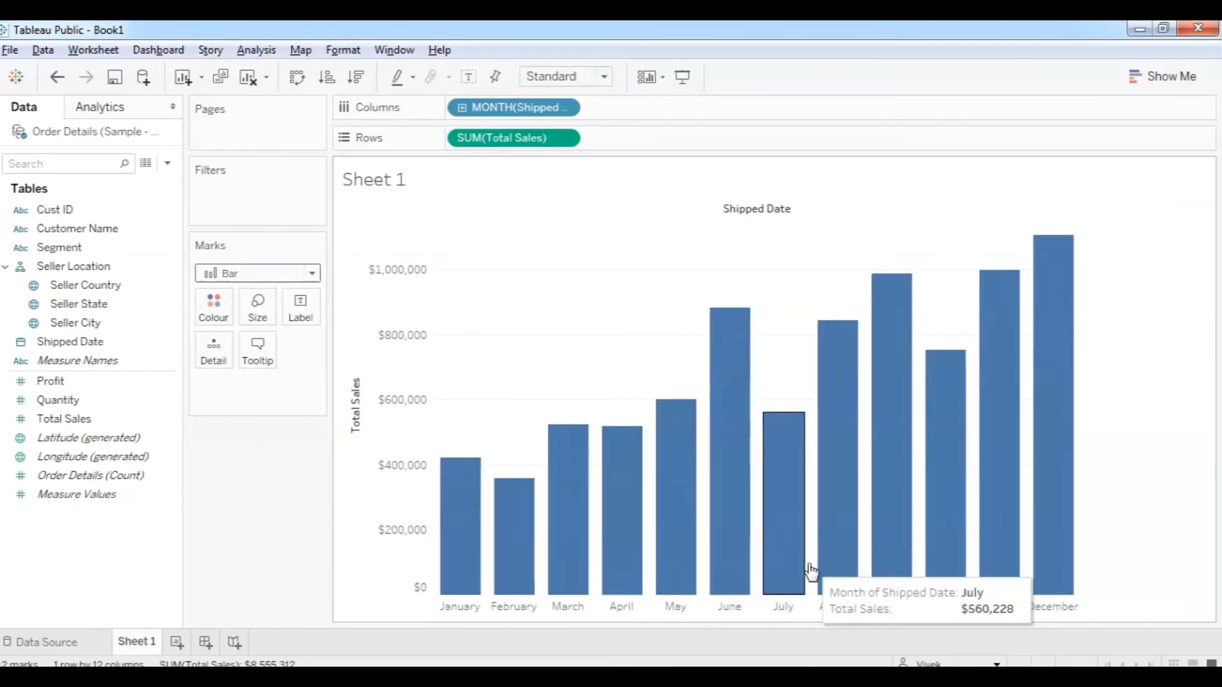
{"action": "left_click", "coordinate": [563, 116]}
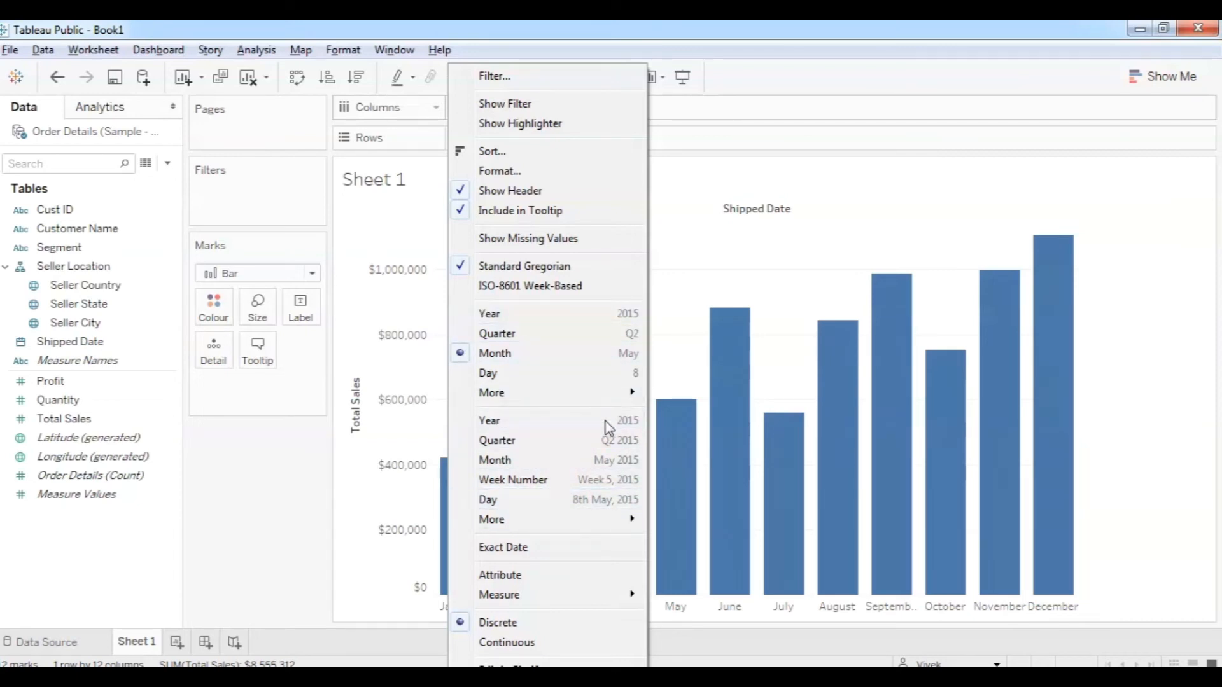
{"action": "left_click", "coordinate": [581, 466]}
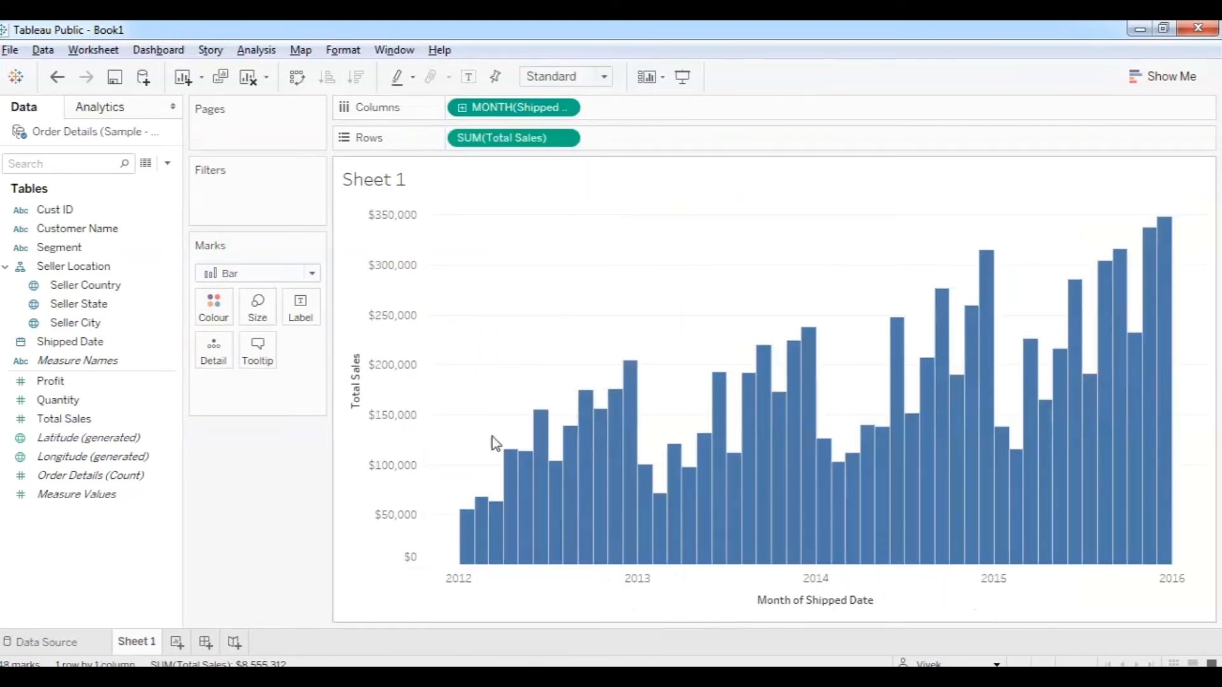
{"action": "left_click", "coordinate": [315, 278]}
{"action": "left_click", "coordinate": [229, 289]}
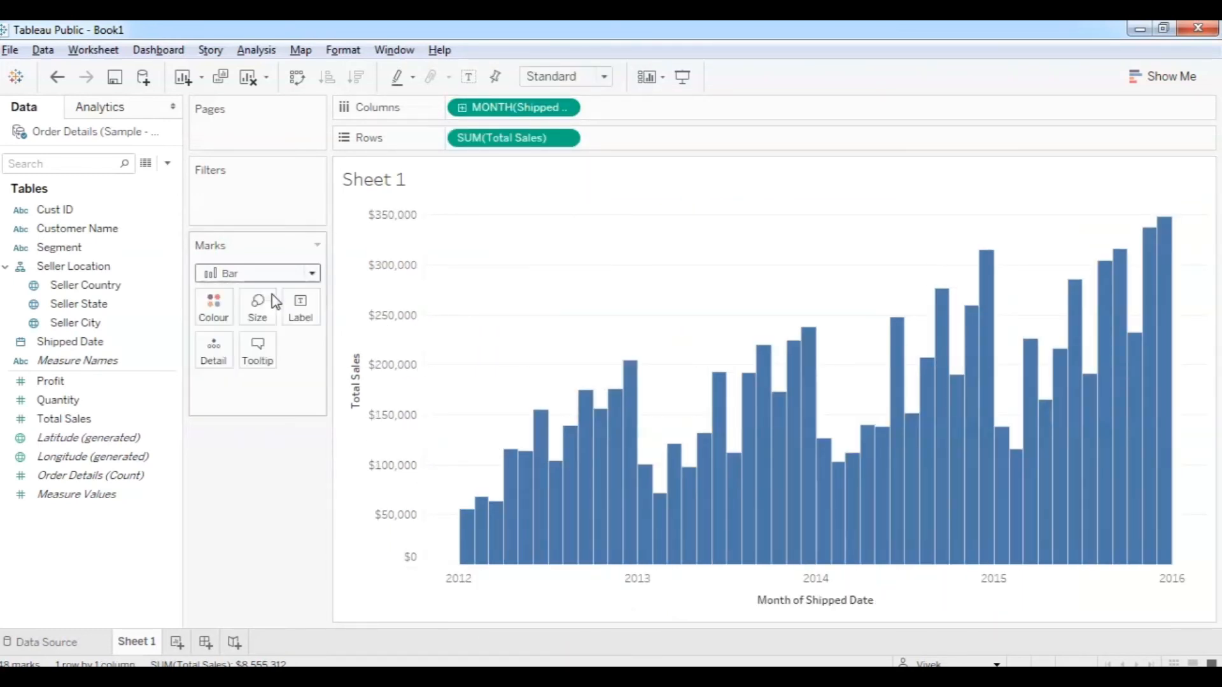
{"action": "mouse_move", "coordinate": [672, 457]}
{"action": "mouse_move", "coordinate": [627, 380]}
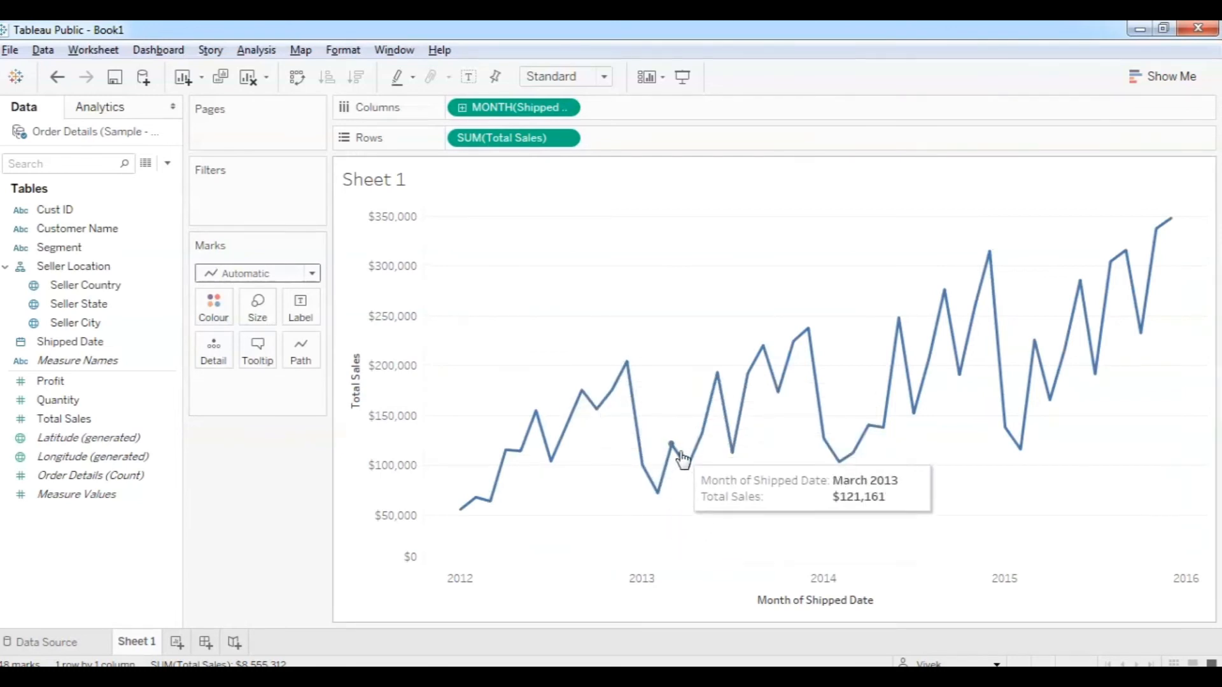
{"action": "mouse_move", "coordinate": [729, 453]}
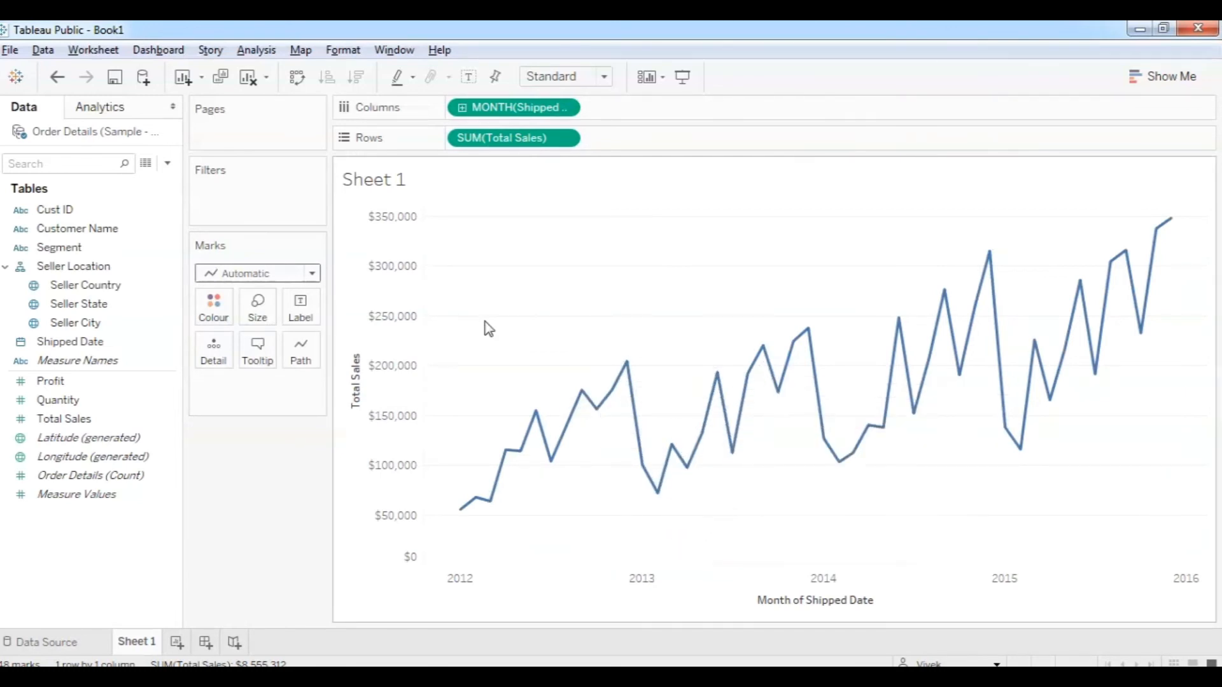
{"action": "left_click", "coordinate": [312, 275]}
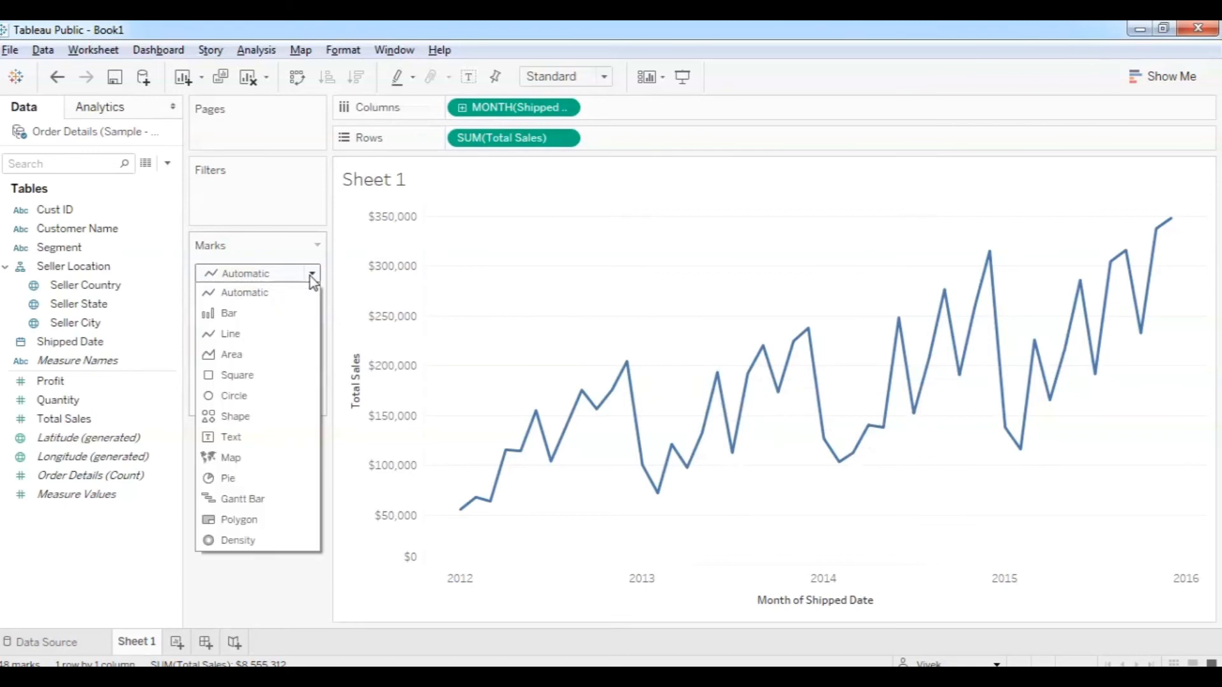
{"action": "left_click", "coordinate": [312, 275]}
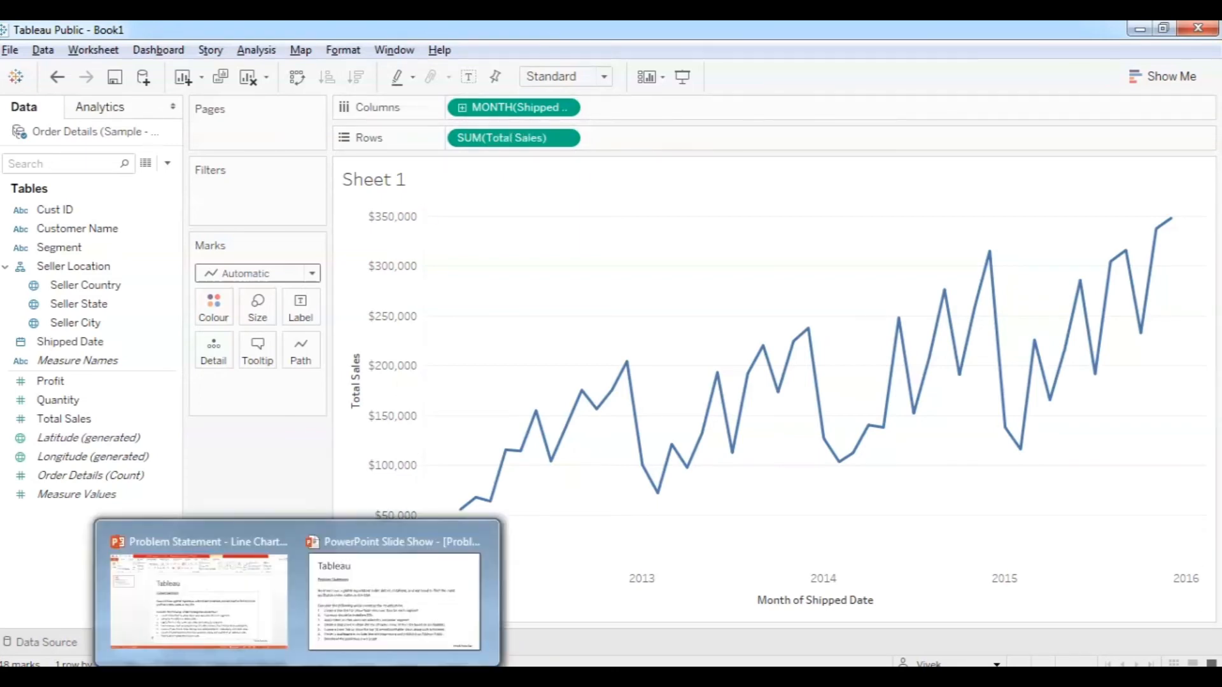
Colour the sales line by Segment (Furniture, Hardware, Software) and move its legend under Marks.
{"action": "left_click", "coordinate": [401, 589]}
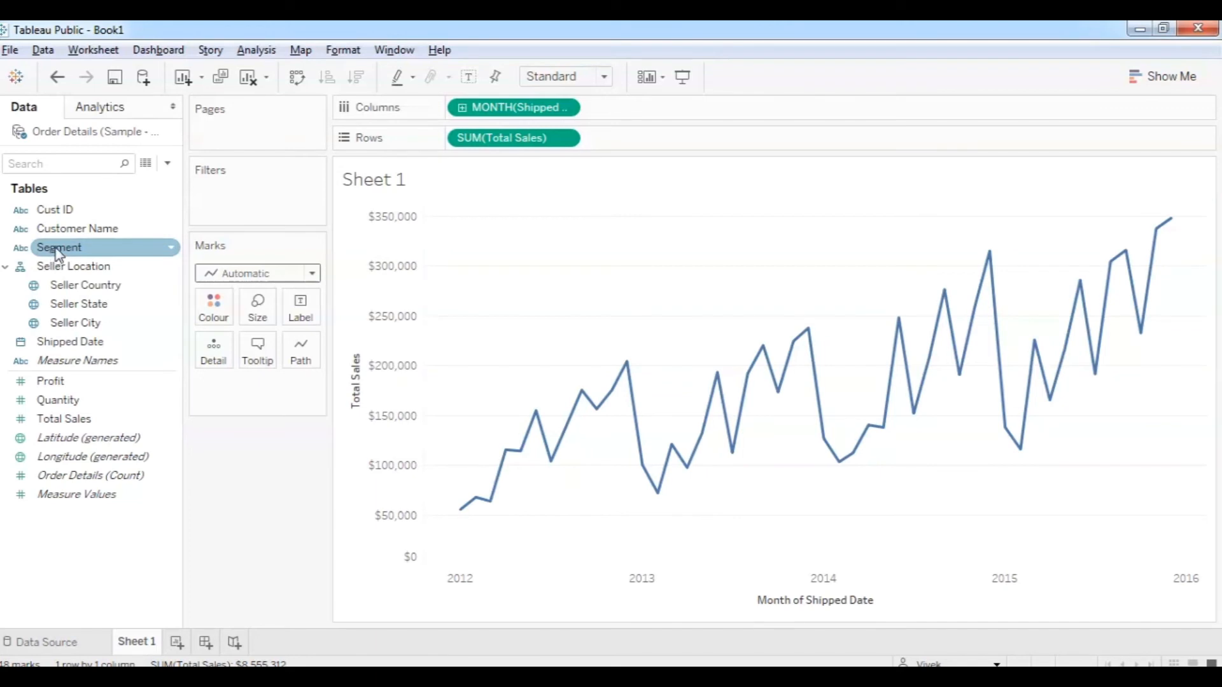
{"action": "left_click_drag", "start_coordinate": [58, 251], "coordinate": [215, 309]}
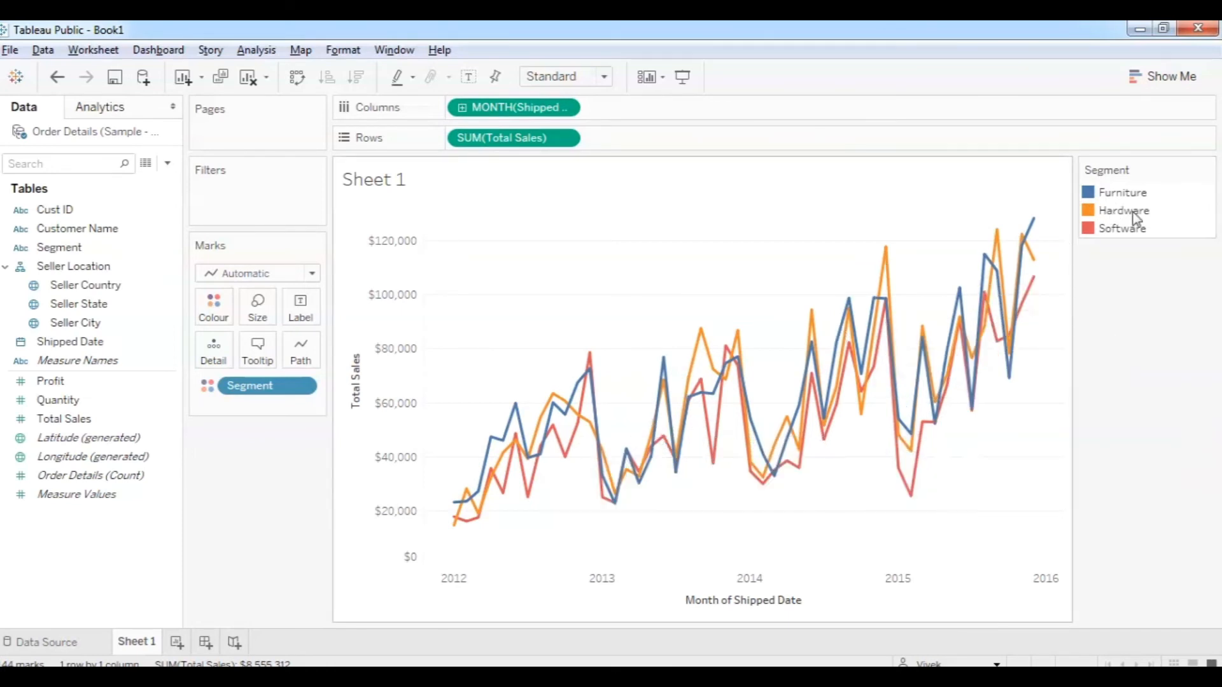
{"action": "mouse_move", "coordinate": [730, 349]}
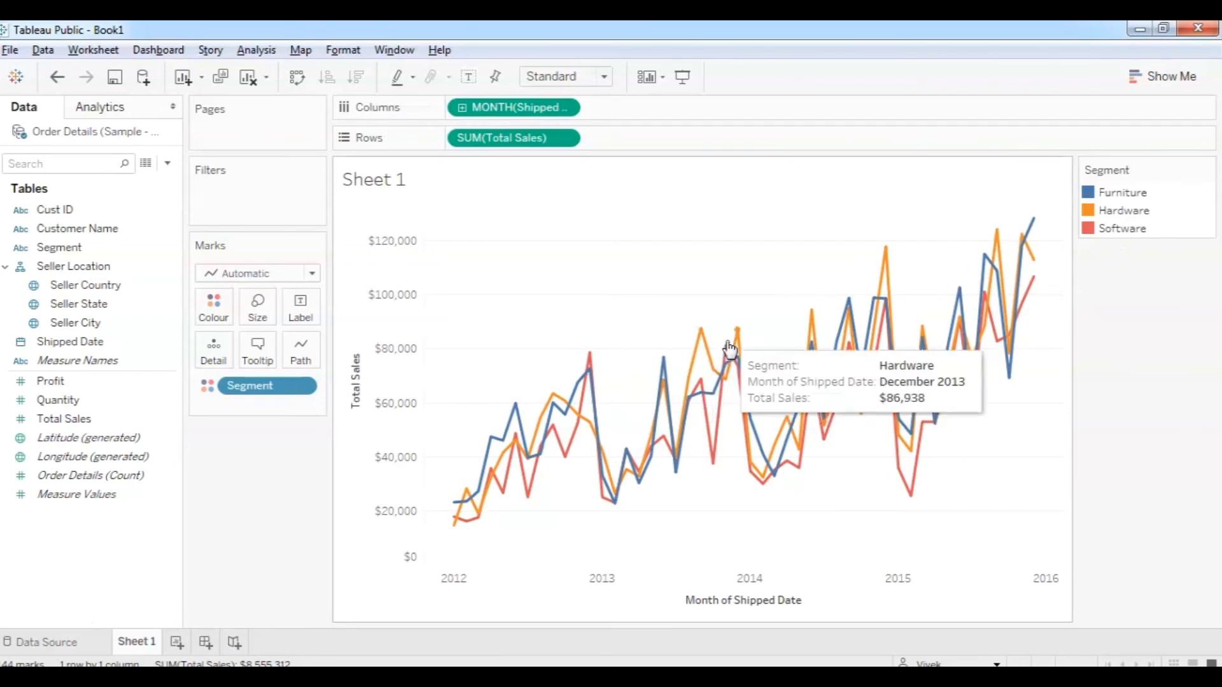
{"action": "left_click", "coordinate": [1114, 231]}
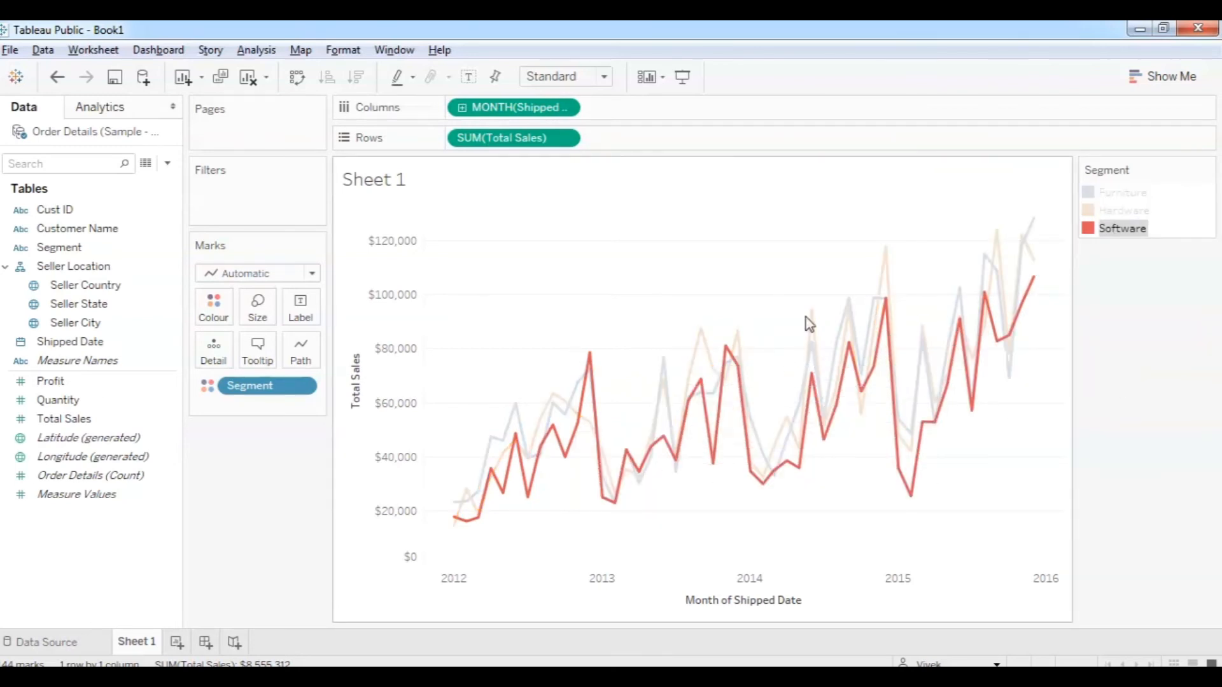
{"action": "left_click_drag", "start_coordinate": [1140, 166], "coordinate": [285, 464]}
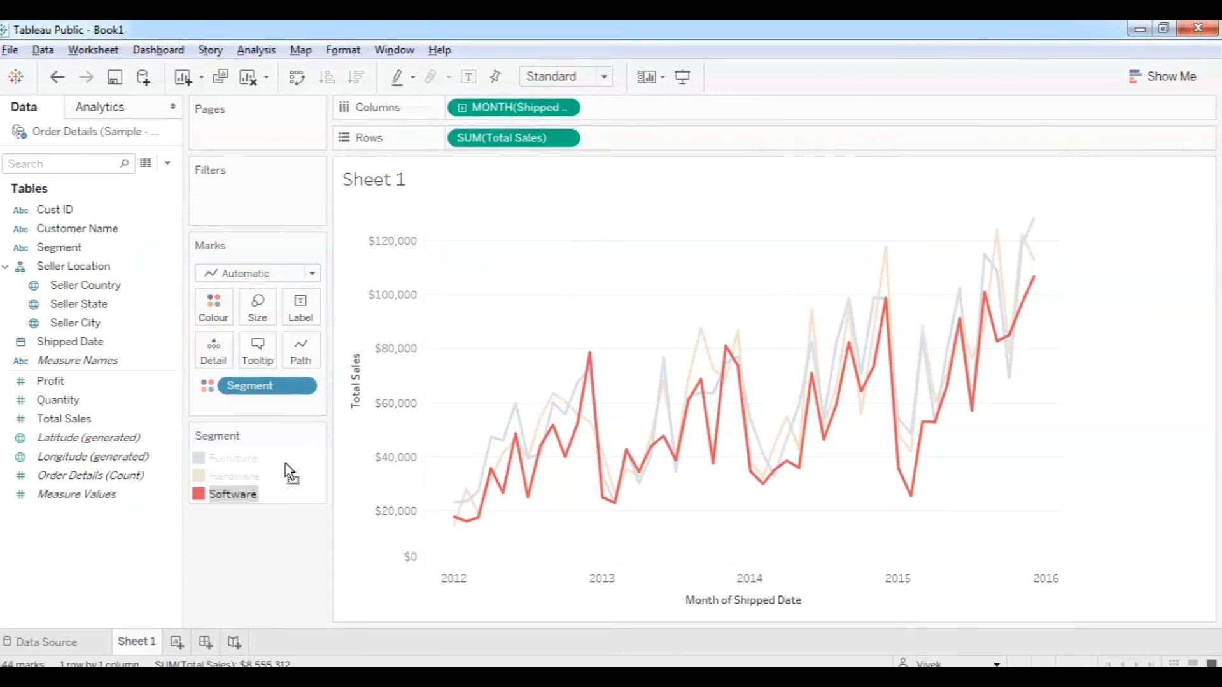
{"action": "left_click", "coordinate": [1139, 486]}
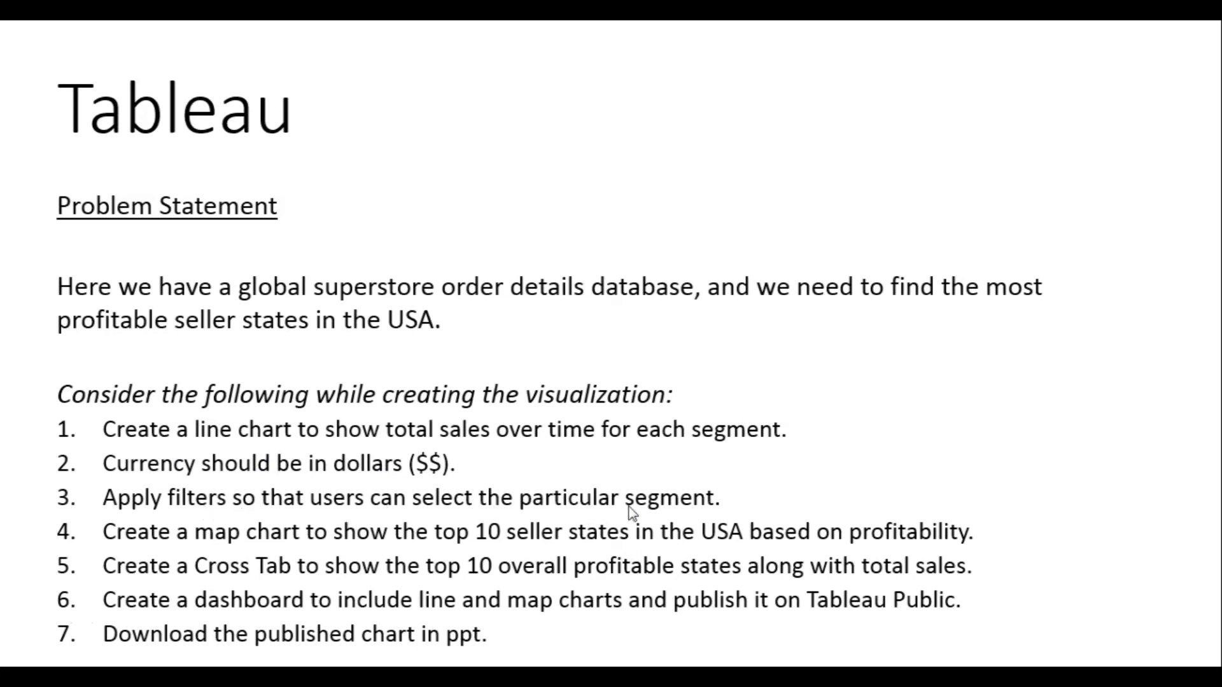
Switch from the PowerPoint slide show back to the Tableau Segment sales line chart.
{"action": "key", "text": "alt+Tab"}
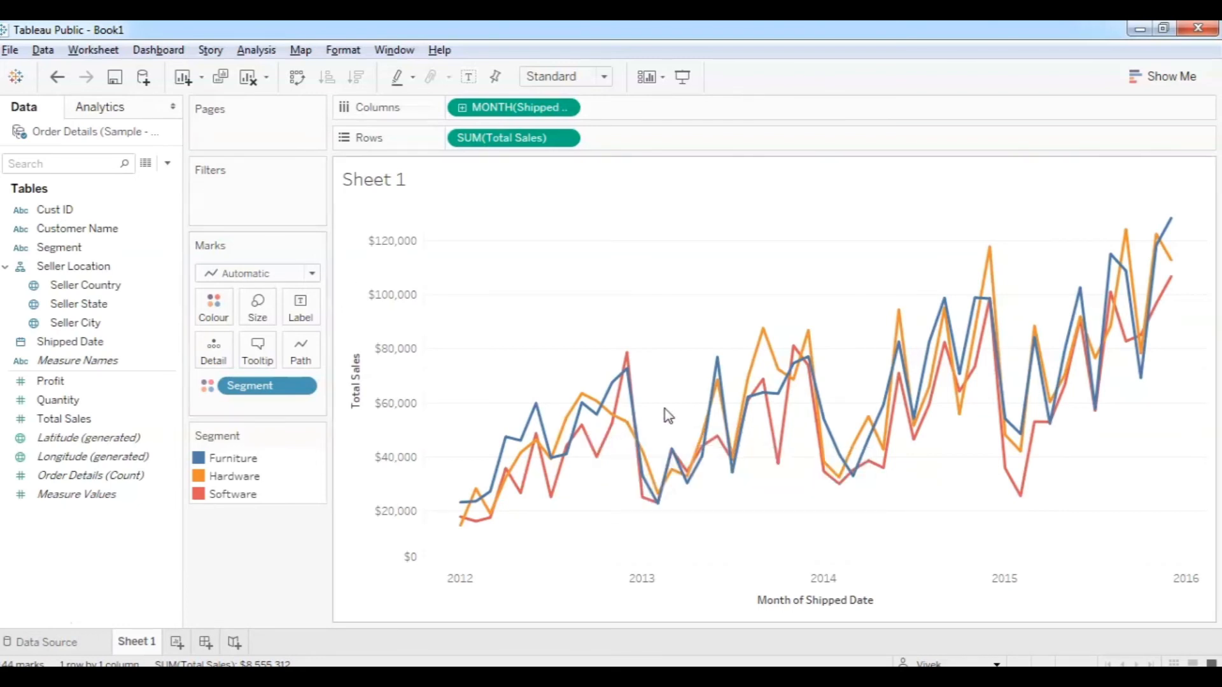
Add Segment as a filter keeping all values and show its filter card.
{"action": "left_click_drag", "start_coordinate": [66, 254], "coordinate": [249, 199]}
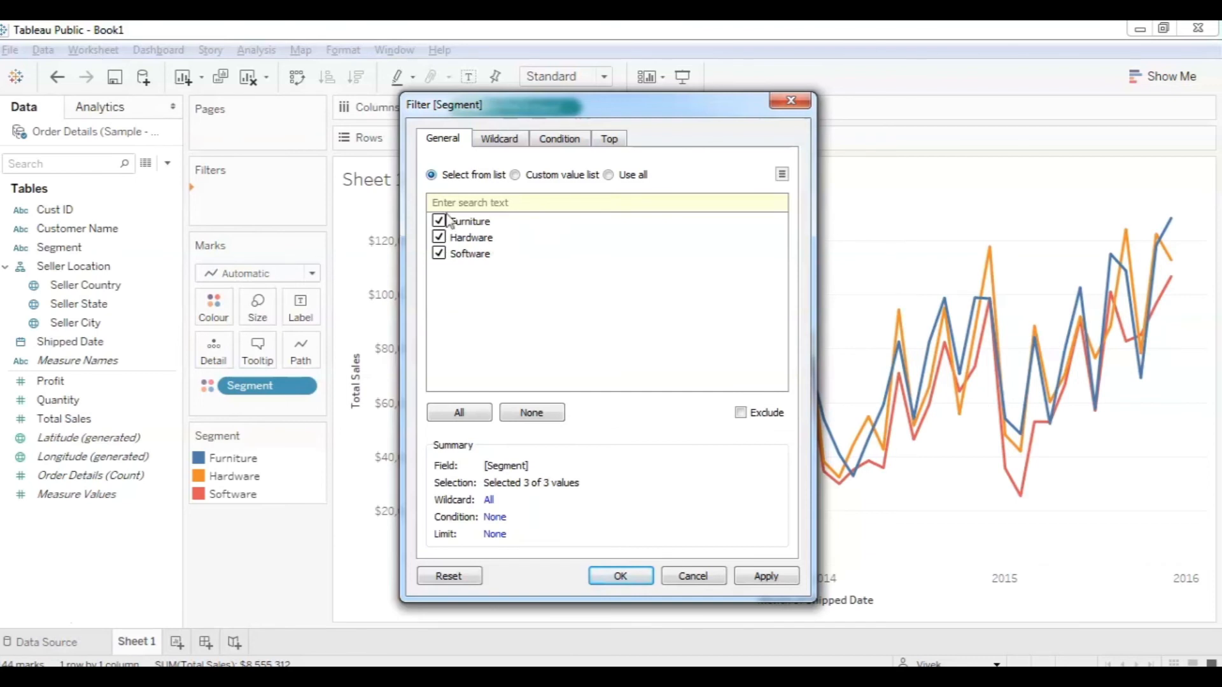
{"action": "left_click", "coordinate": [621, 576]}
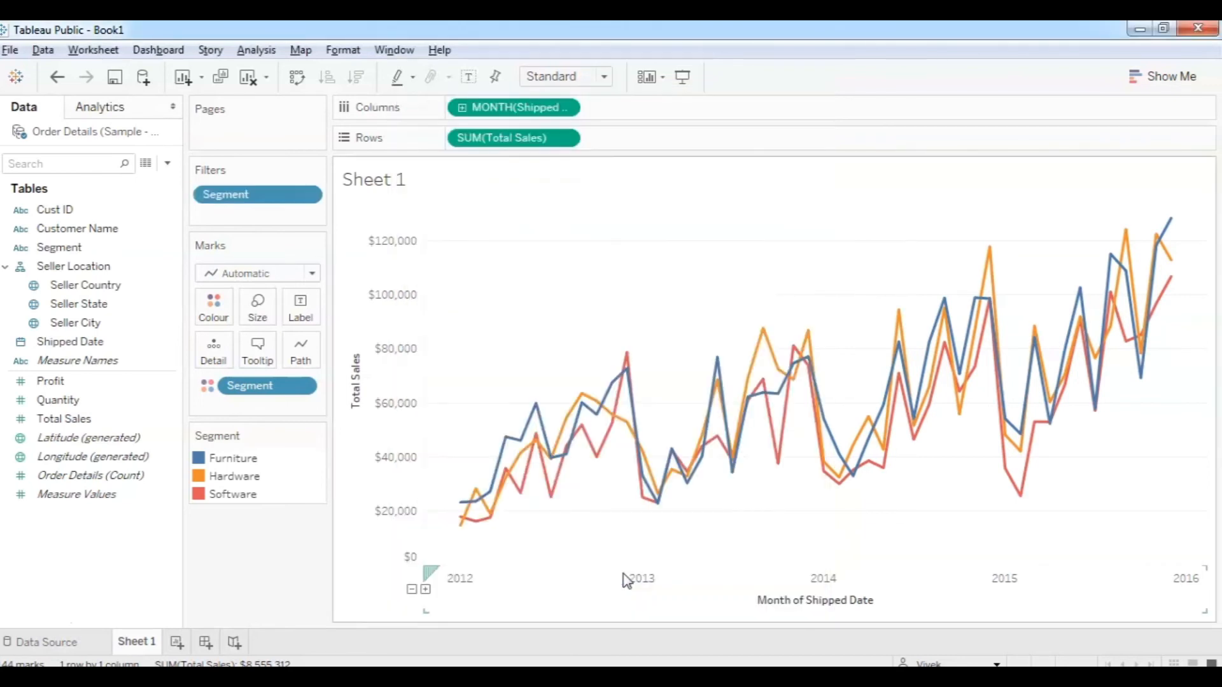
{"action": "left_click", "coordinate": [308, 196]}
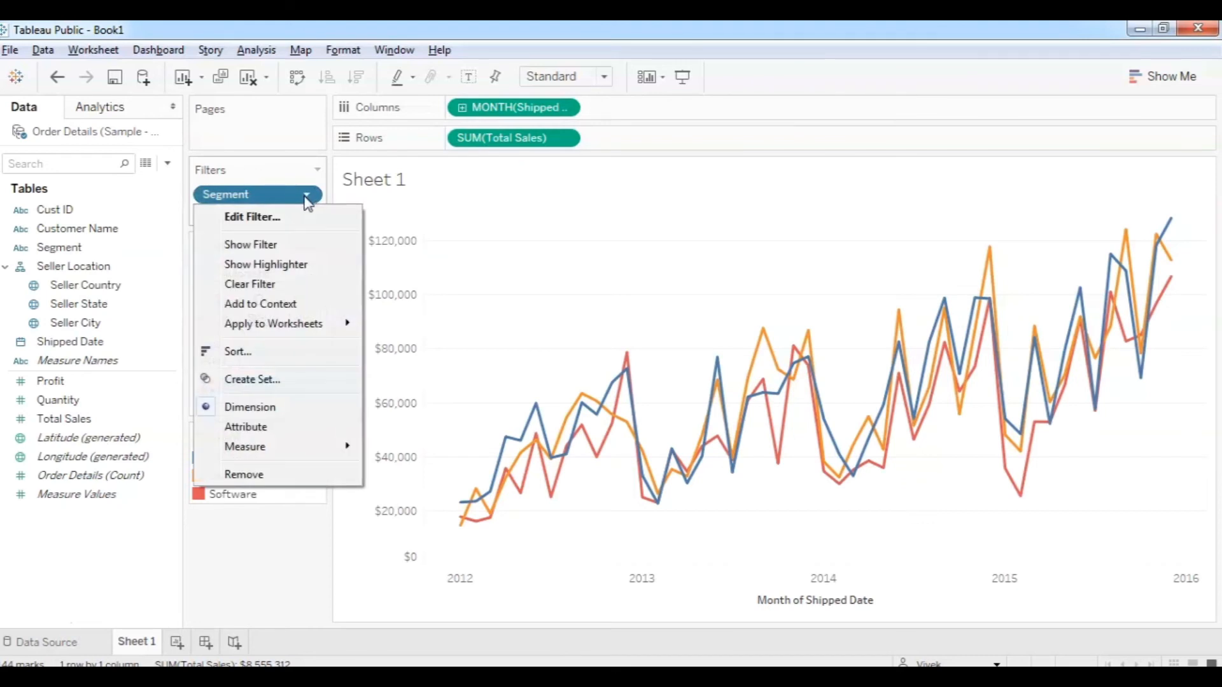
{"action": "left_click", "coordinate": [266, 248]}
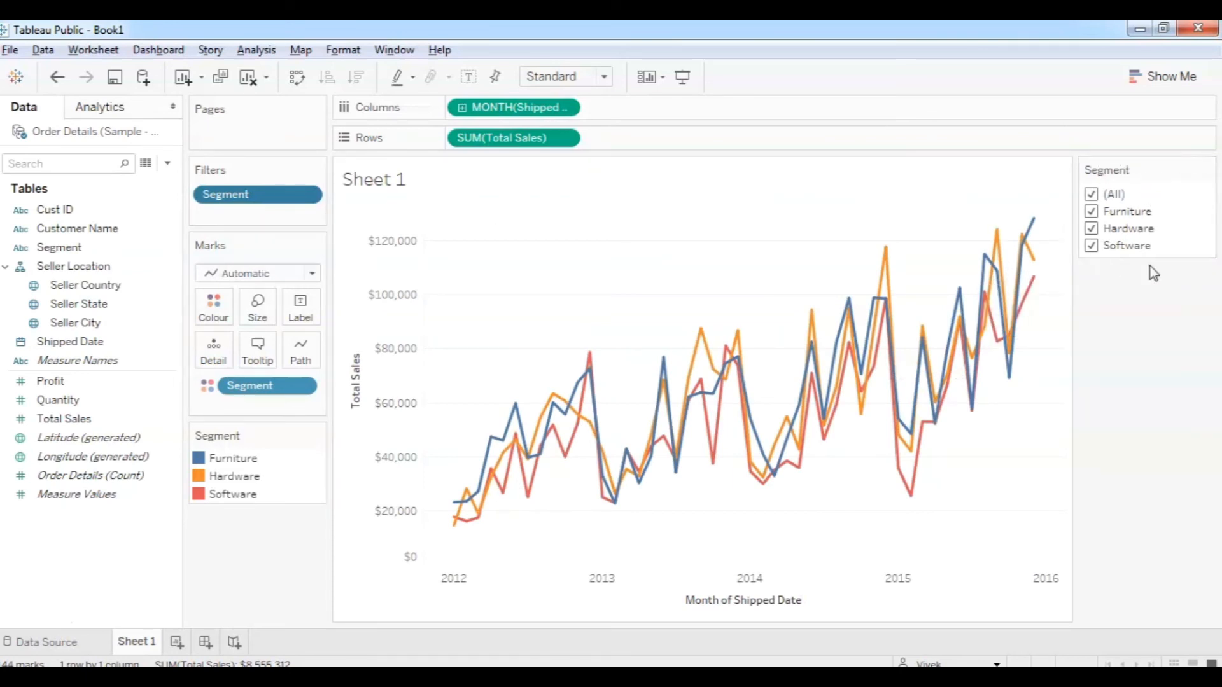
Test the Segment checklist by unchecking, then rechecking, Furniture and Hardware.
{"action": "left_click", "coordinate": [1092, 213]}
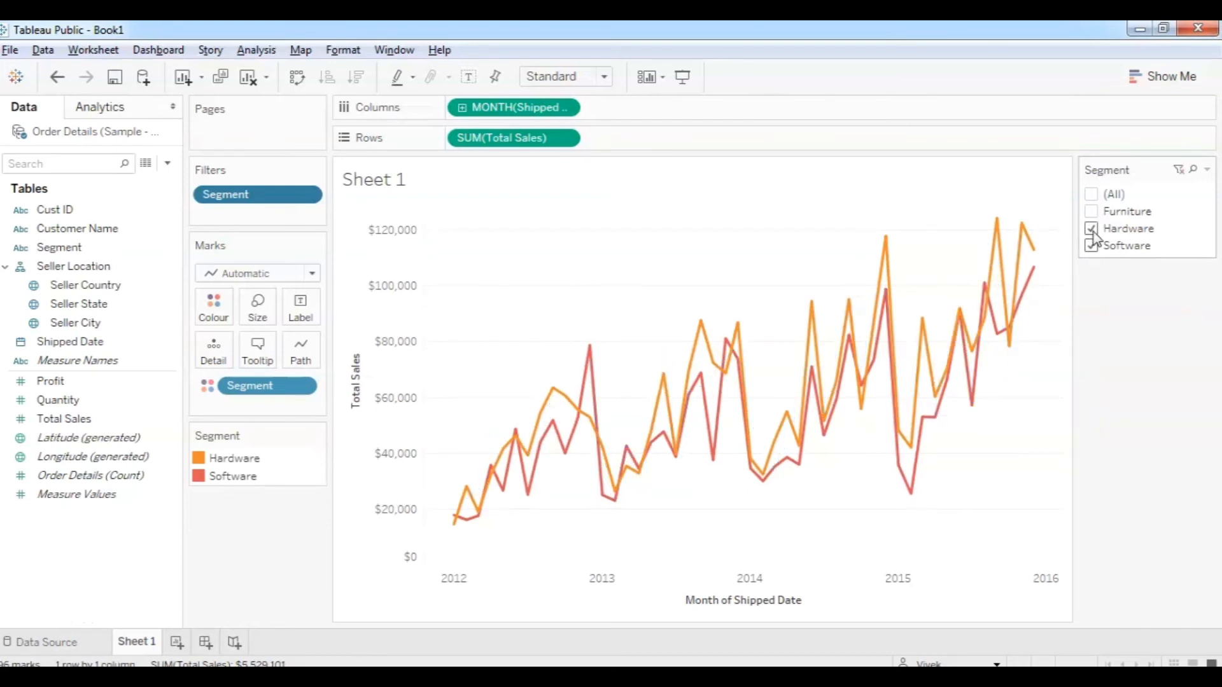
{"action": "left_click", "coordinate": [1091, 230]}
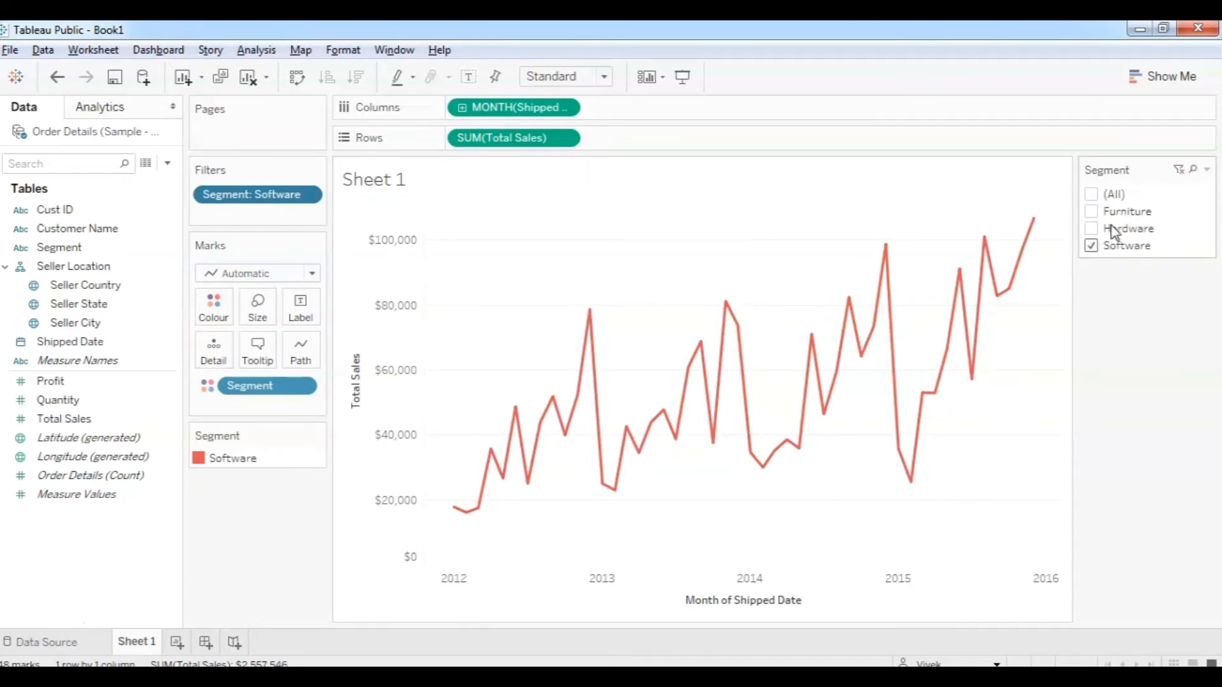
{"action": "left_click", "coordinate": [1091, 229]}
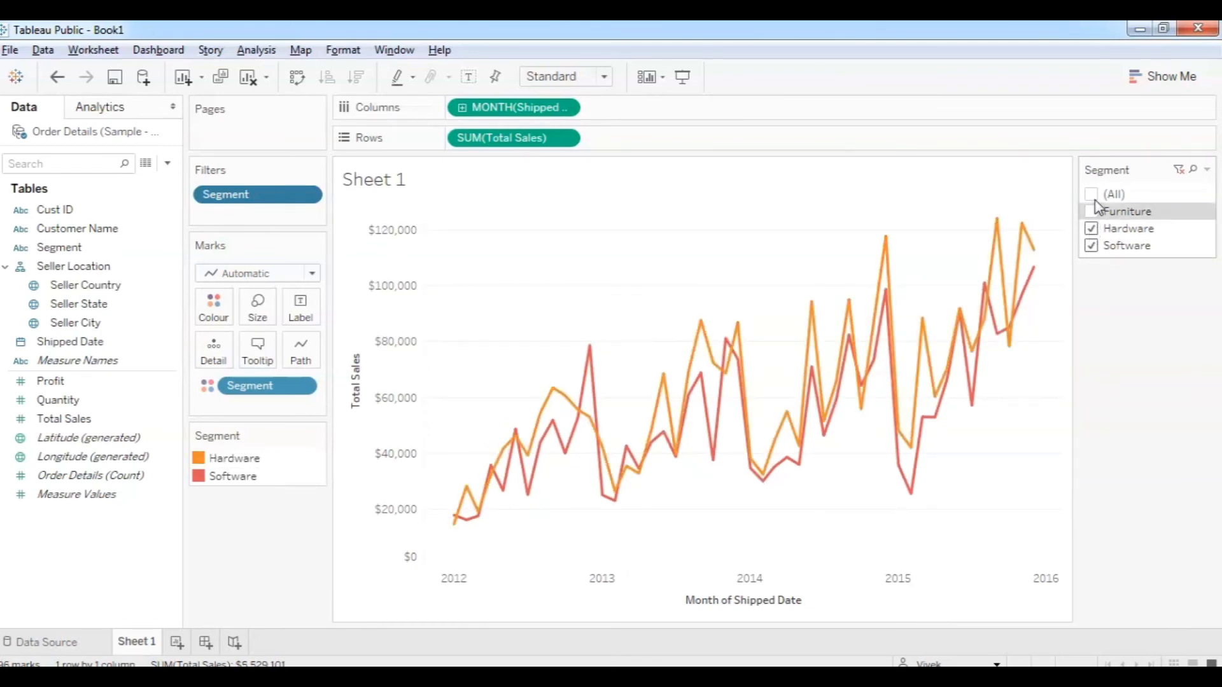
{"action": "left_click", "coordinate": [1092, 210]}
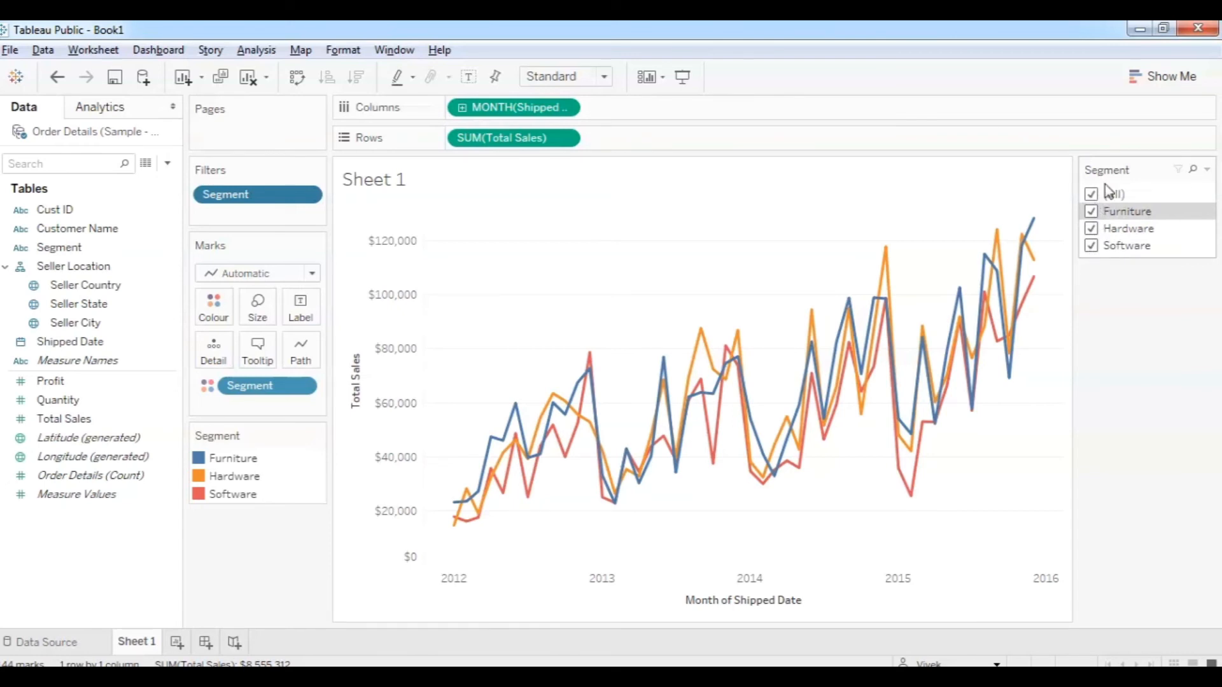
{"action": "left_click", "coordinate": [1207, 170]}
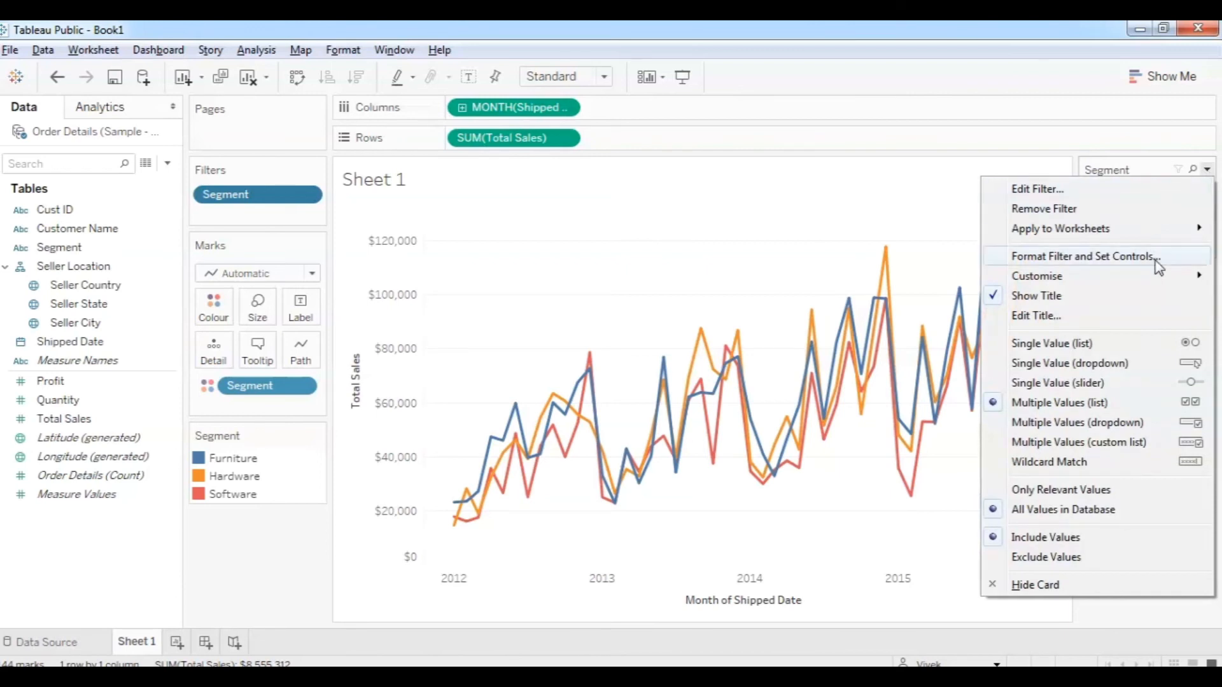
Try the Segment filter as a single-value list, picking Hardware then Software, then revert to multiple values.
{"action": "mouse_move", "coordinate": [1162, 274]}
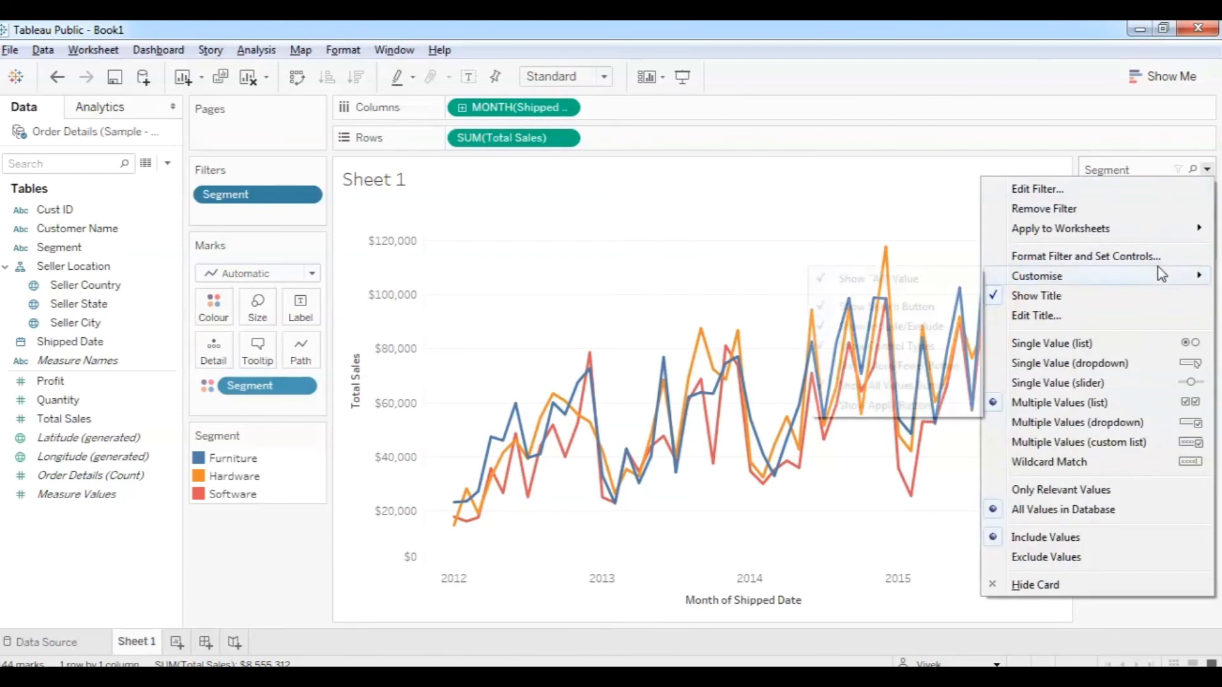
{"action": "left_click", "coordinate": [1118, 344]}
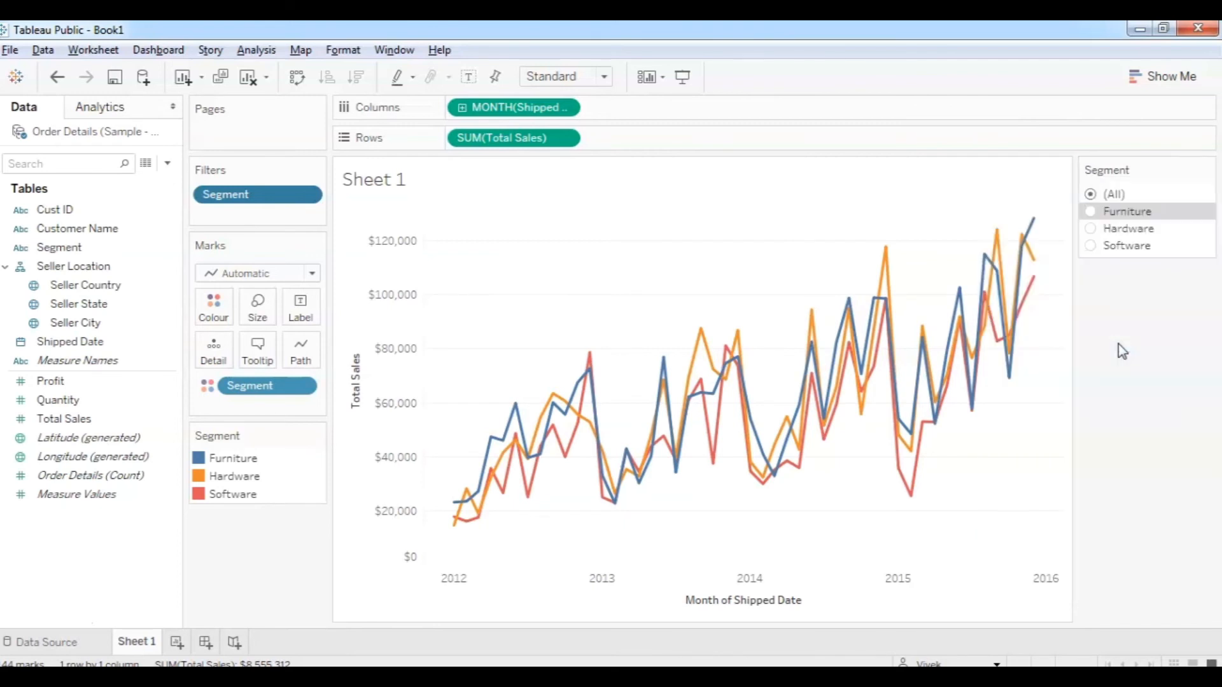
{"action": "left_click", "coordinate": [1091, 228]}
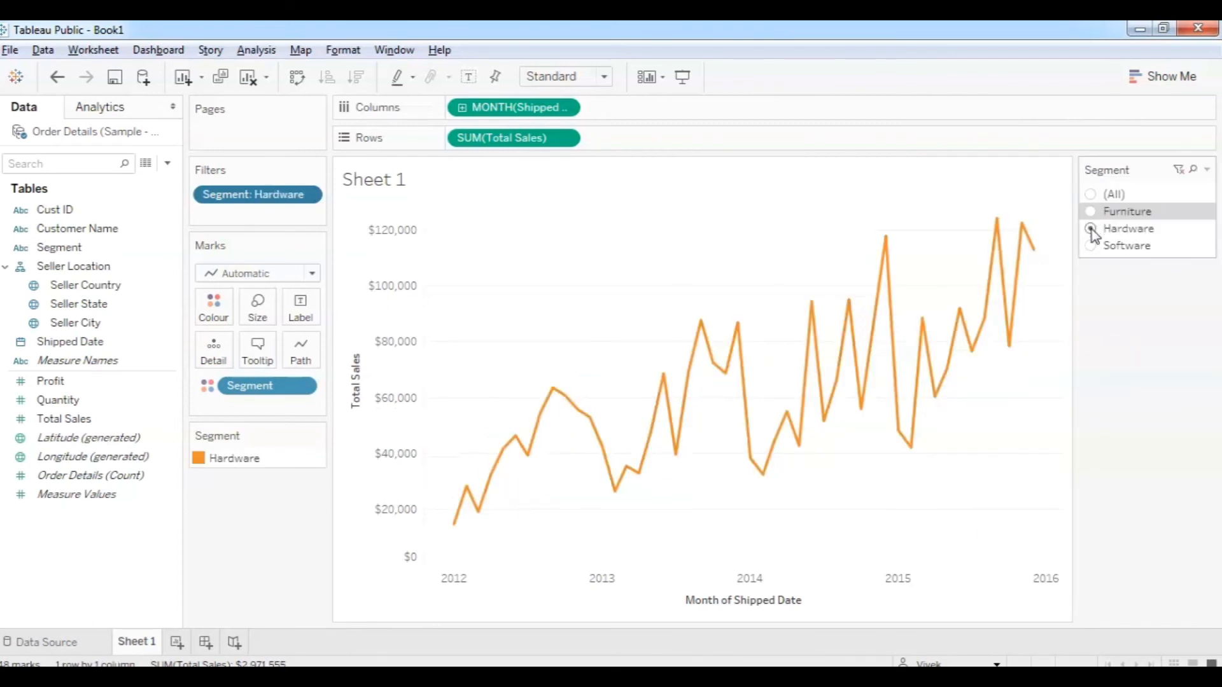
{"action": "left_click", "coordinate": [1091, 246]}
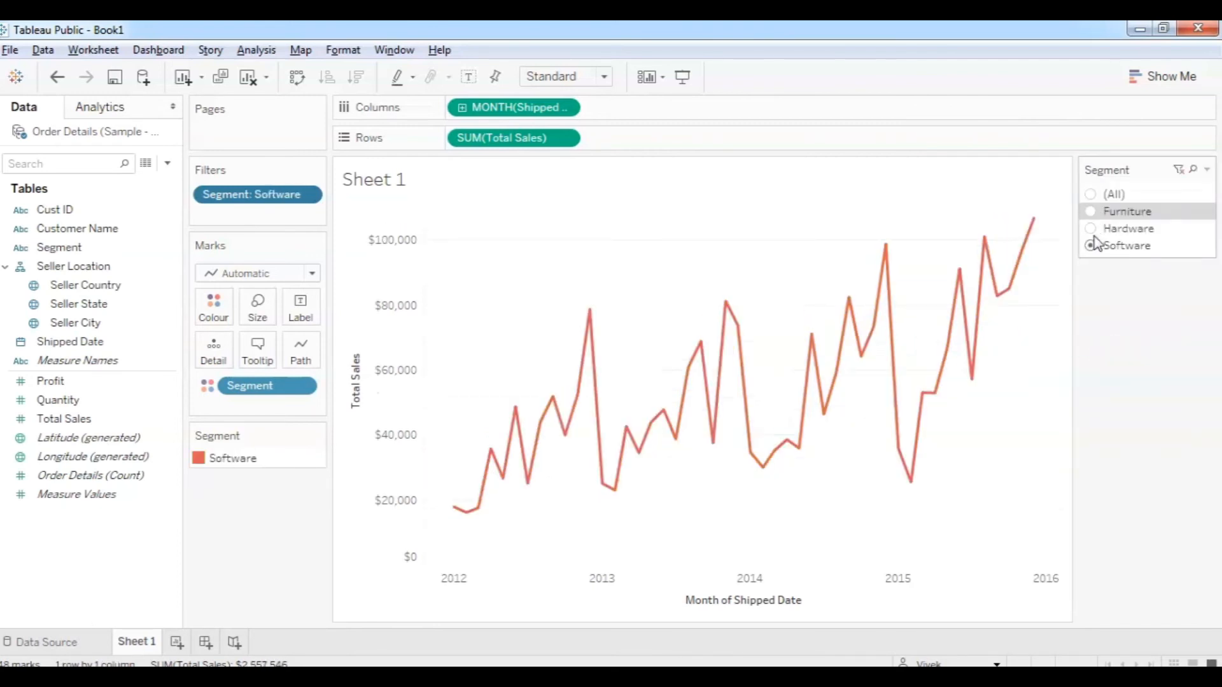
{"action": "left_click", "coordinate": [1207, 171]}
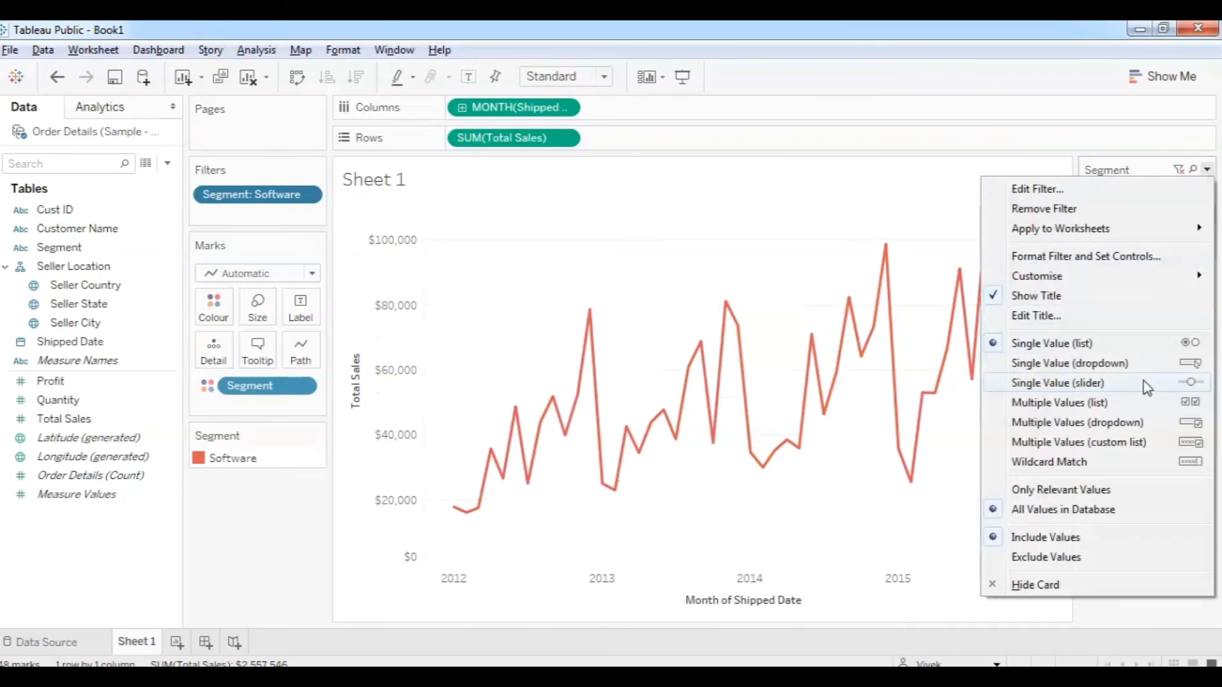
{"action": "left_click", "coordinate": [1123, 403]}
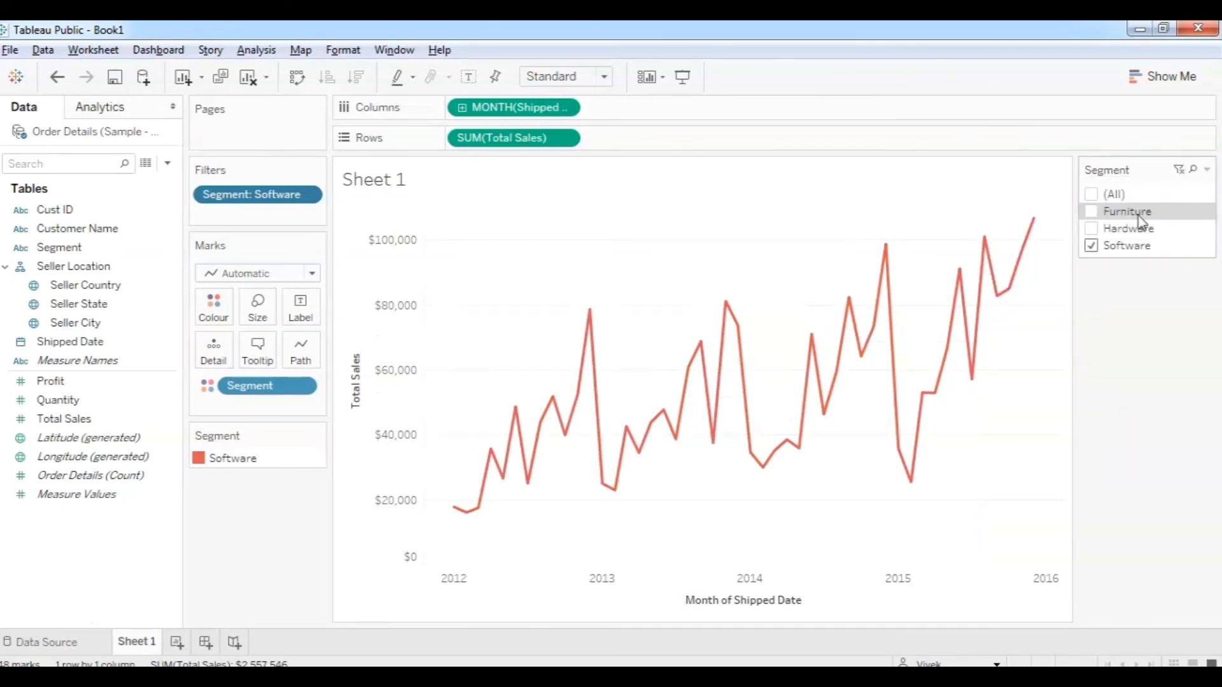
Turn the Segment filter into a single-value slider and step through Hardware and Software.
{"action": "left_click", "coordinate": [1207, 170]}
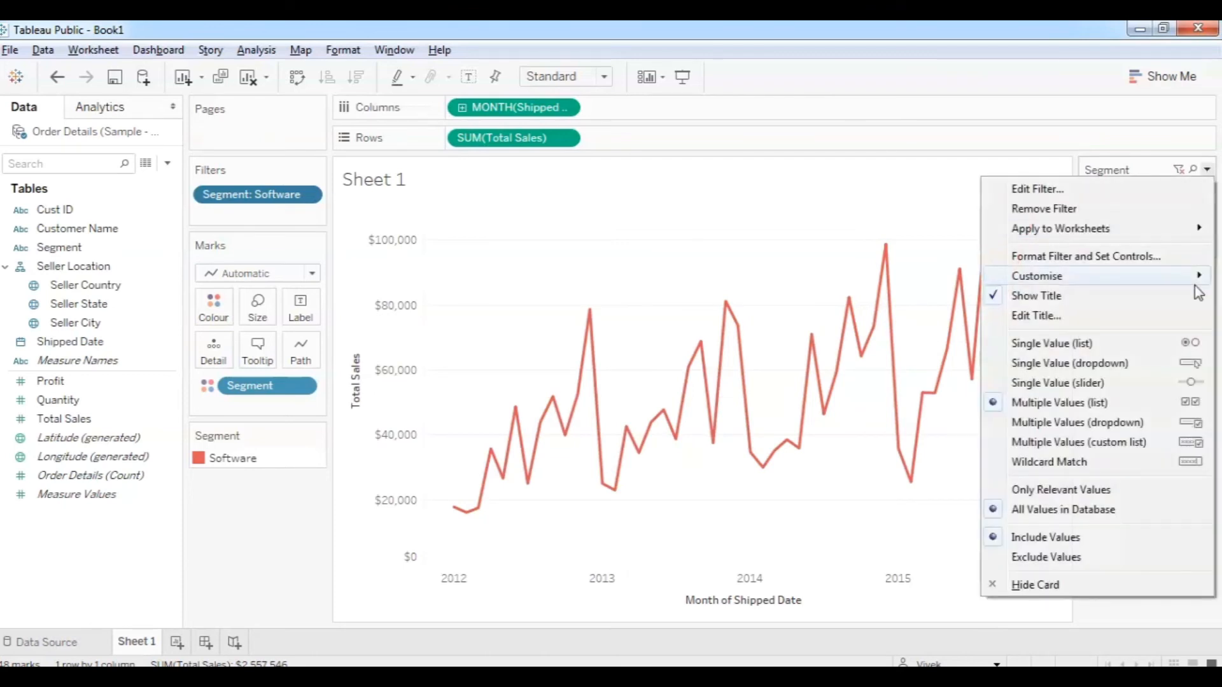
{"action": "left_click", "coordinate": [1136, 384]}
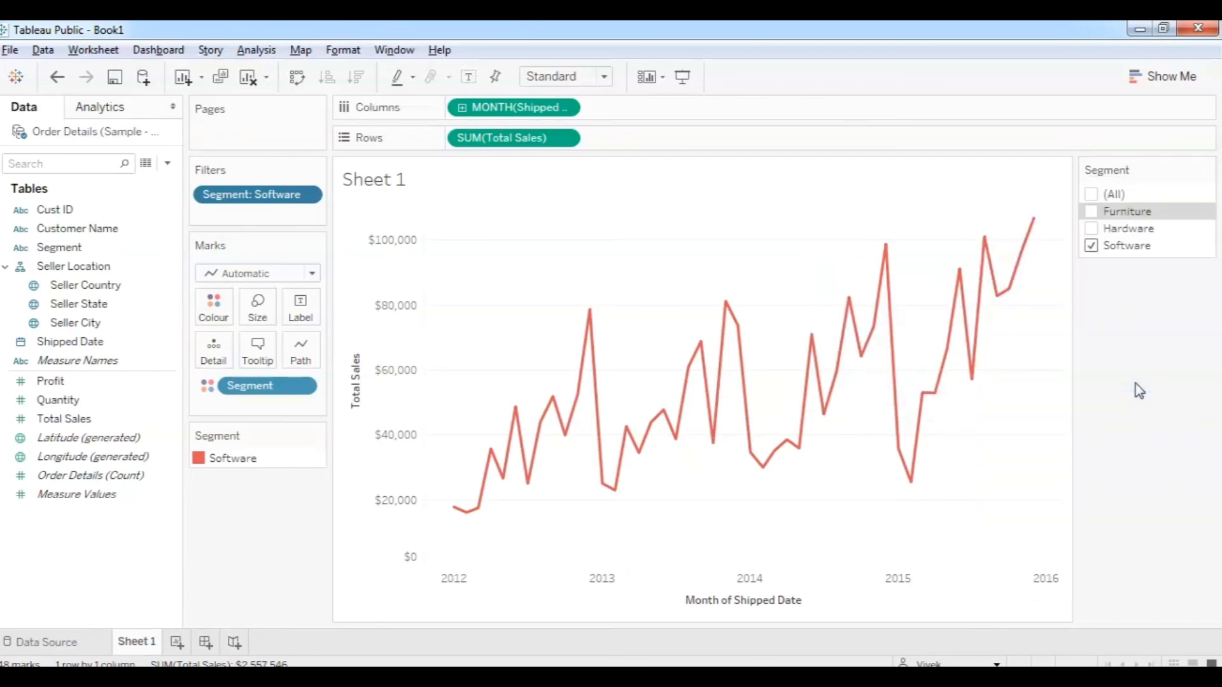
{"action": "left_click_drag", "start_coordinate": [1168, 215], "coordinate": [1153, 216]}
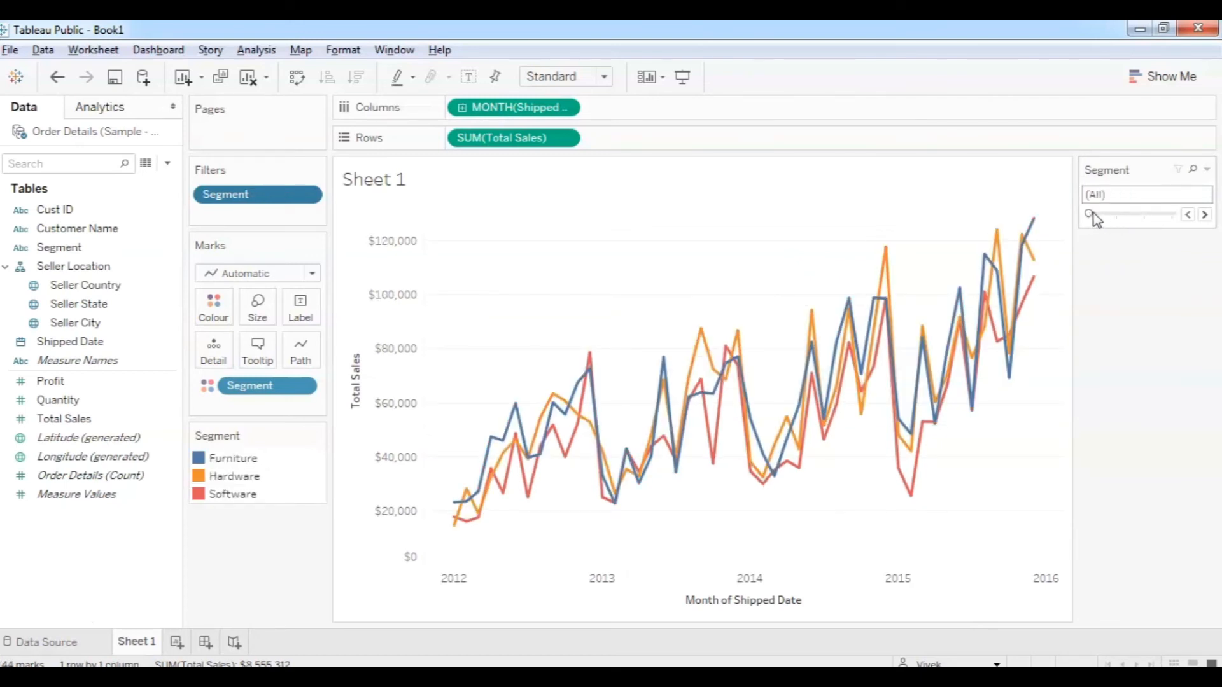
{"action": "left_click", "coordinate": [1204, 214]}
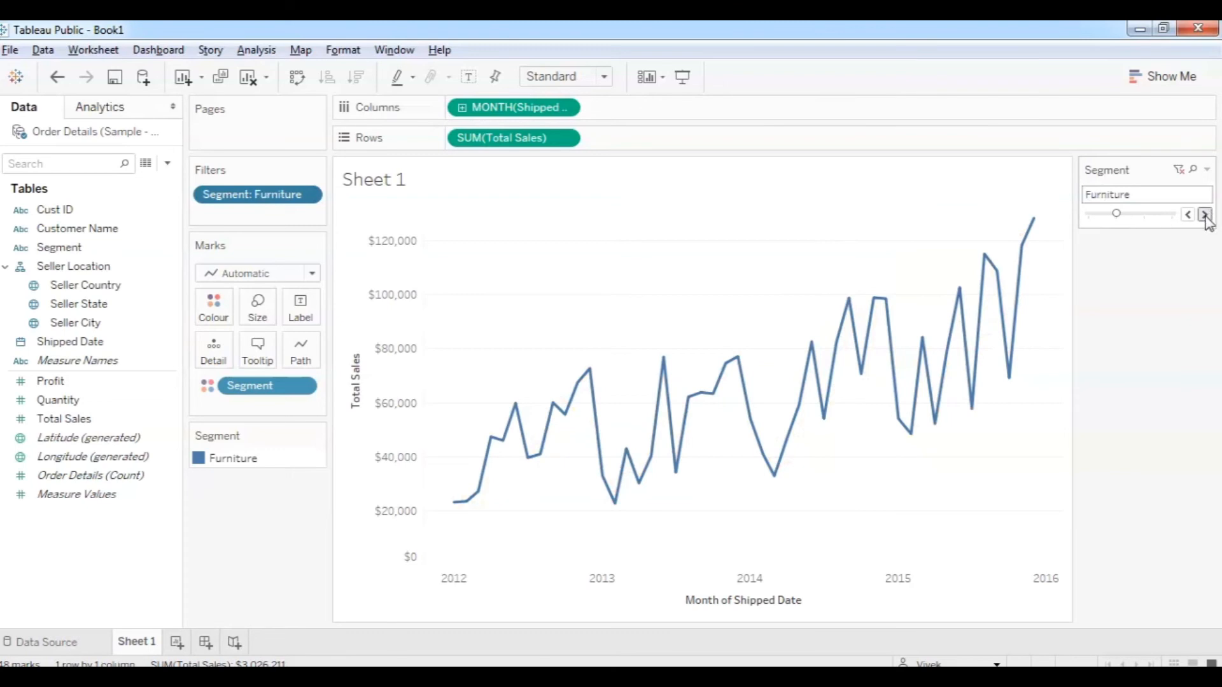
{"action": "left_click", "coordinate": [1205, 214]}
Hide the Segment filter card's title, then show it again.
{"action": "left_click", "coordinate": [1207, 170]}
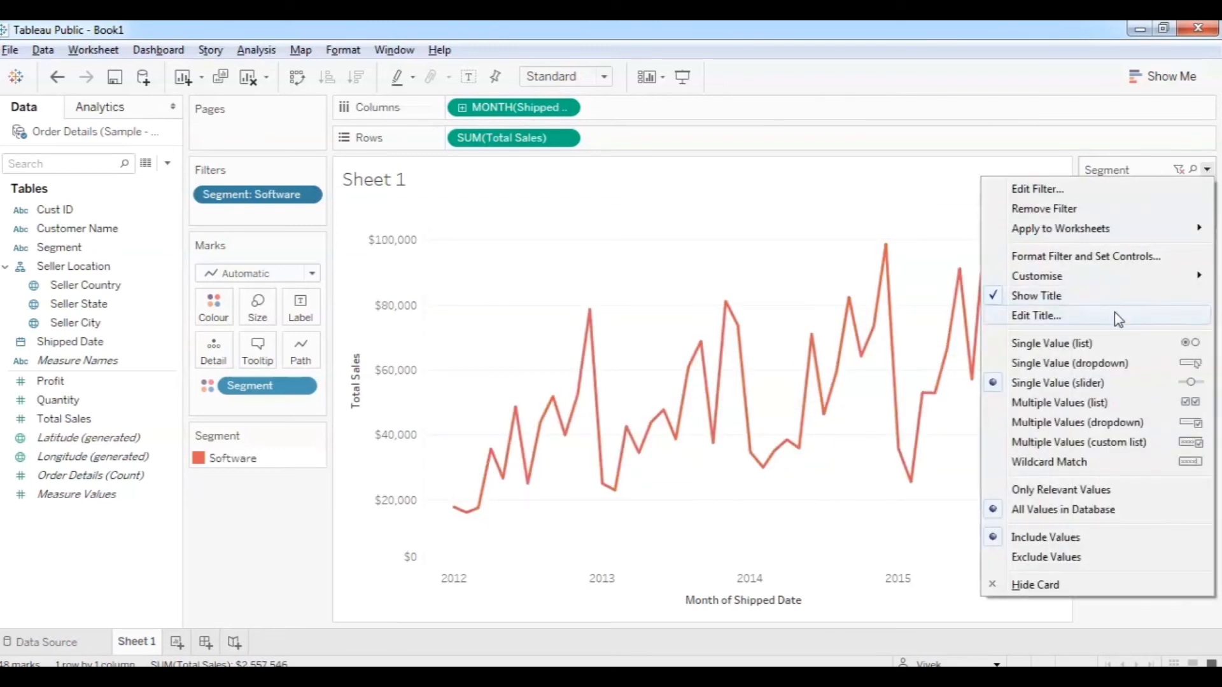
{"action": "left_click", "coordinate": [1060, 297]}
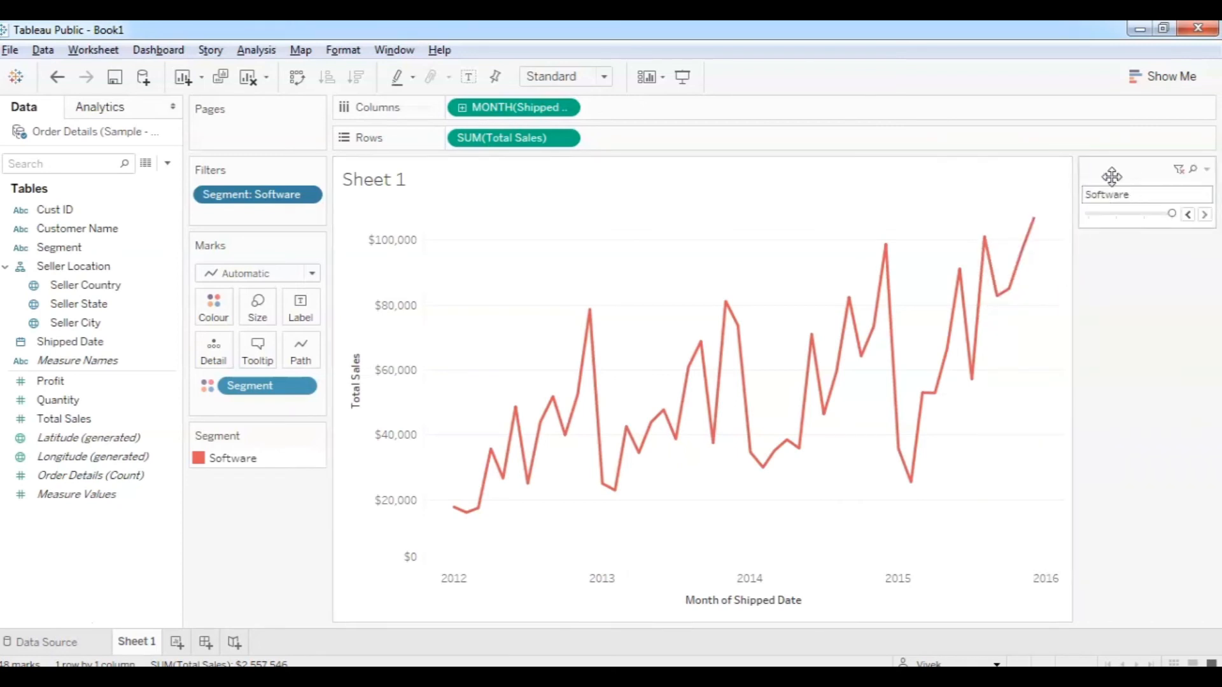
{"action": "left_click", "coordinate": [1207, 169]}
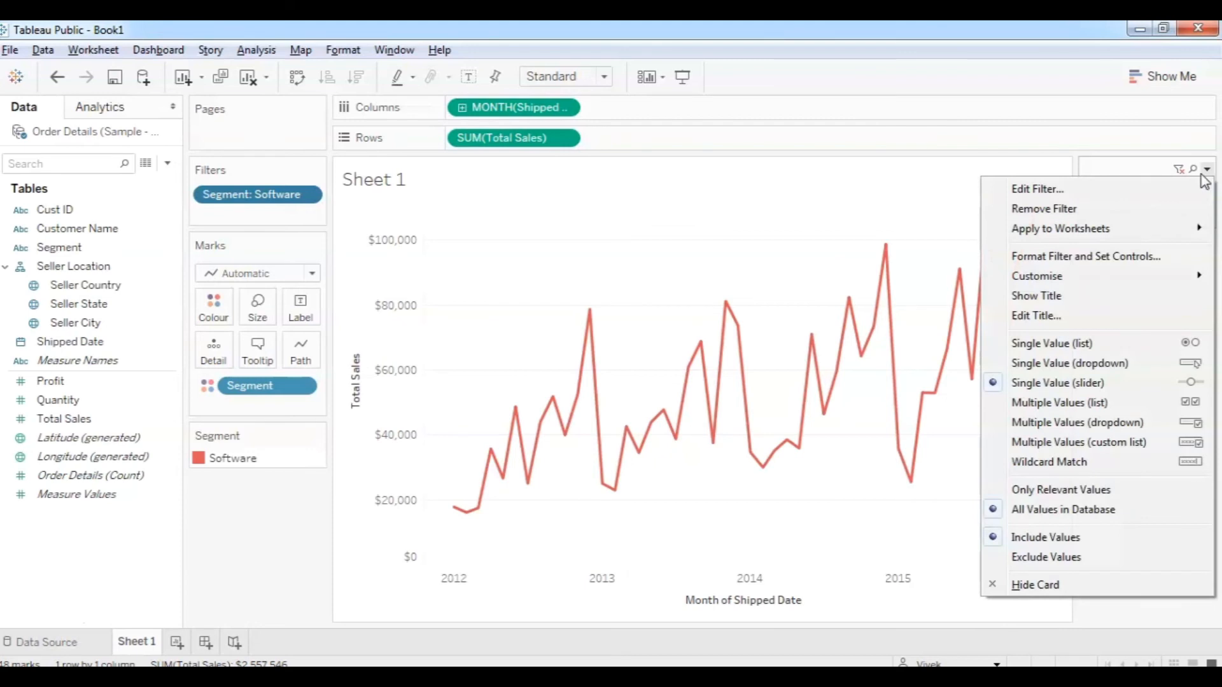
{"action": "left_click", "coordinate": [1082, 299]}
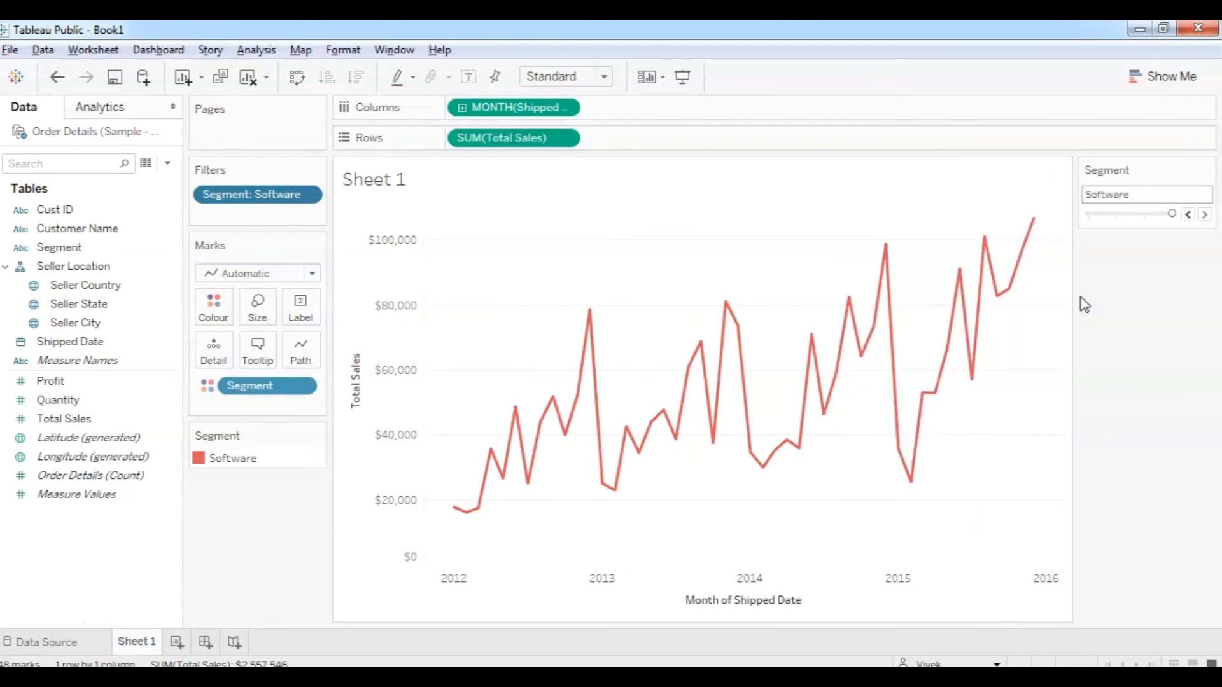
Drop the (All) value, step back to Furniture, and make the filter a single-value list.
{"action": "left_click", "coordinate": [1207, 170]}
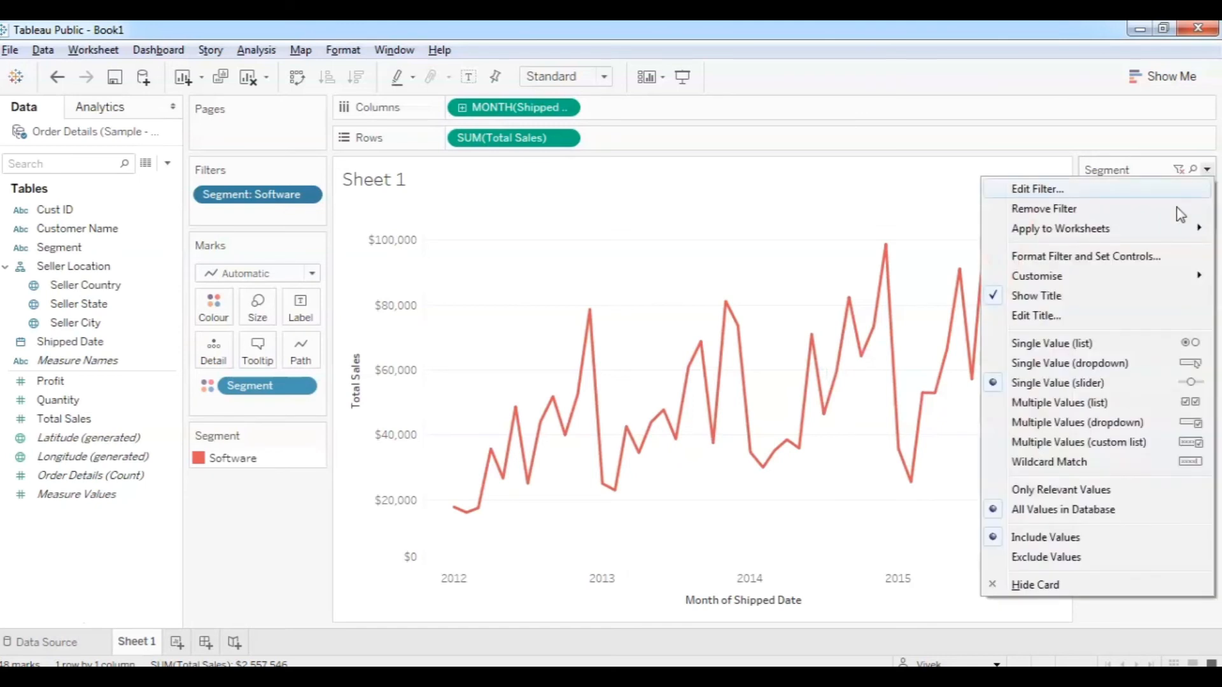
{"action": "mouse_move", "coordinate": [1152, 273]}
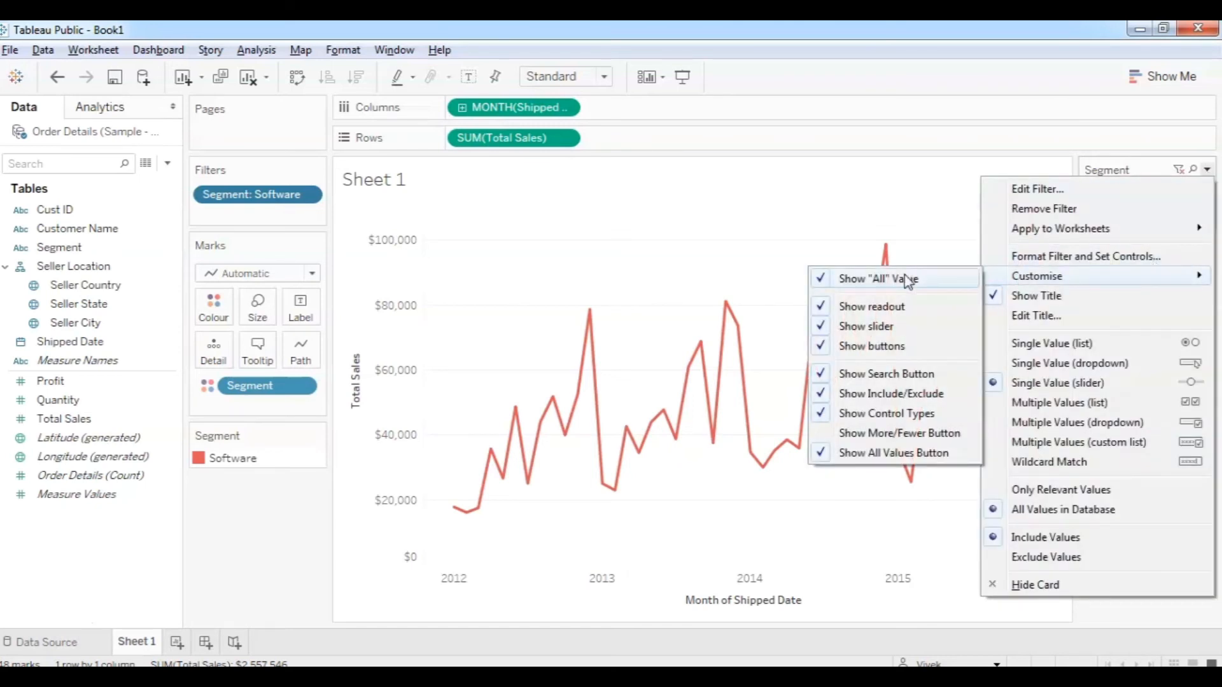
{"action": "left_click", "coordinate": [846, 278]}
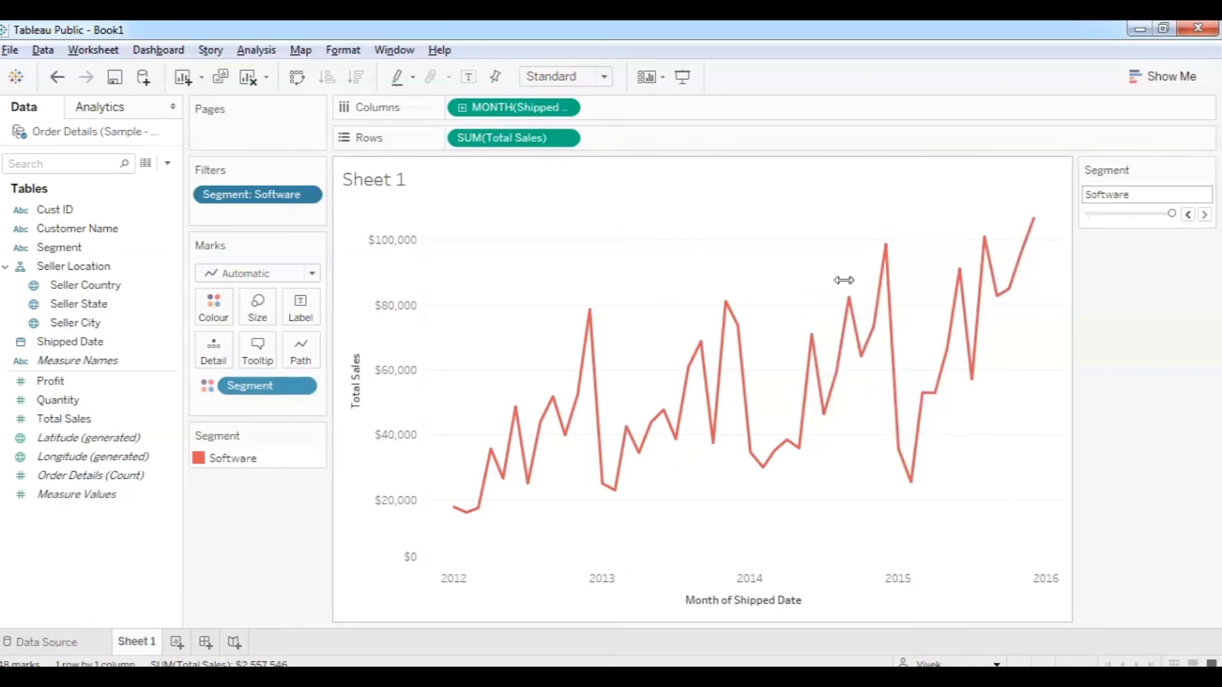
{"action": "left_click", "coordinate": [1189, 216]}
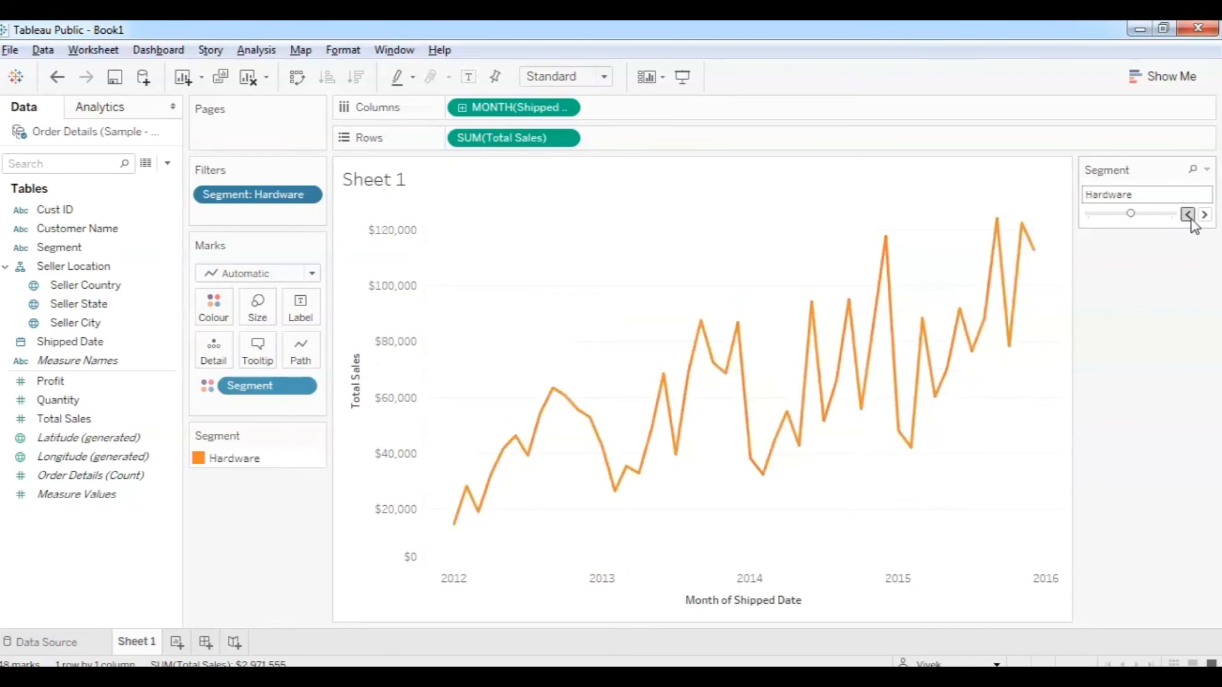
{"action": "left_click", "coordinate": [1189, 215]}
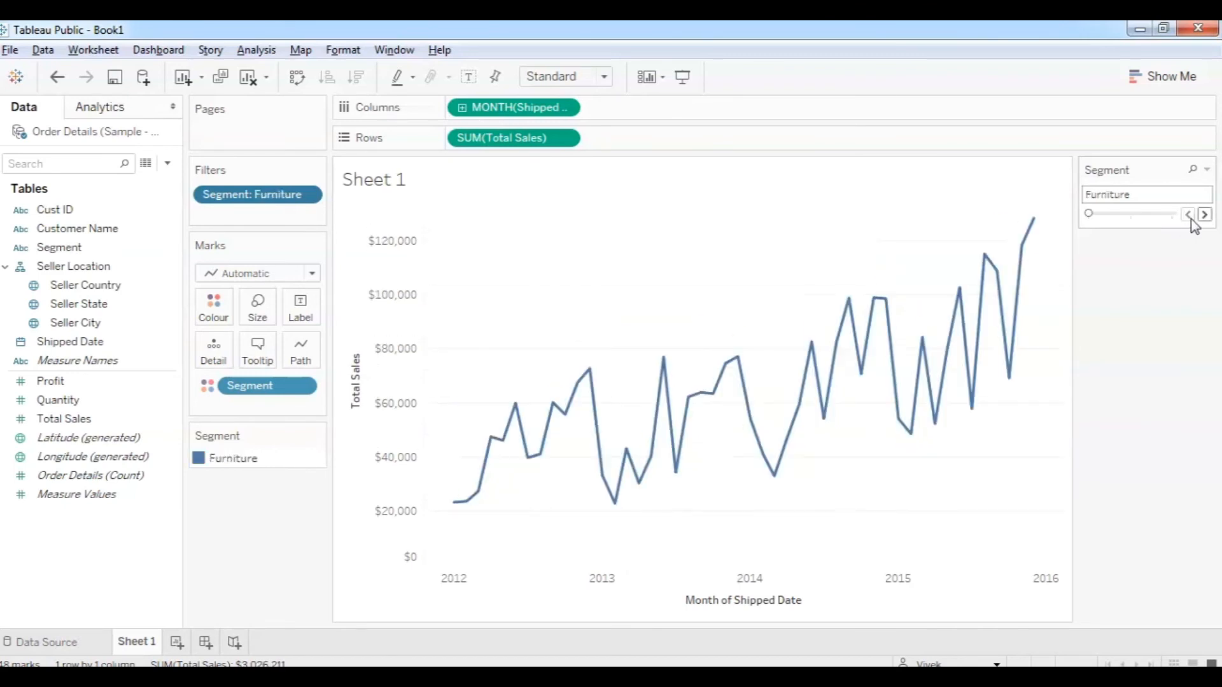
{"action": "left_click", "coordinate": [1208, 171]}
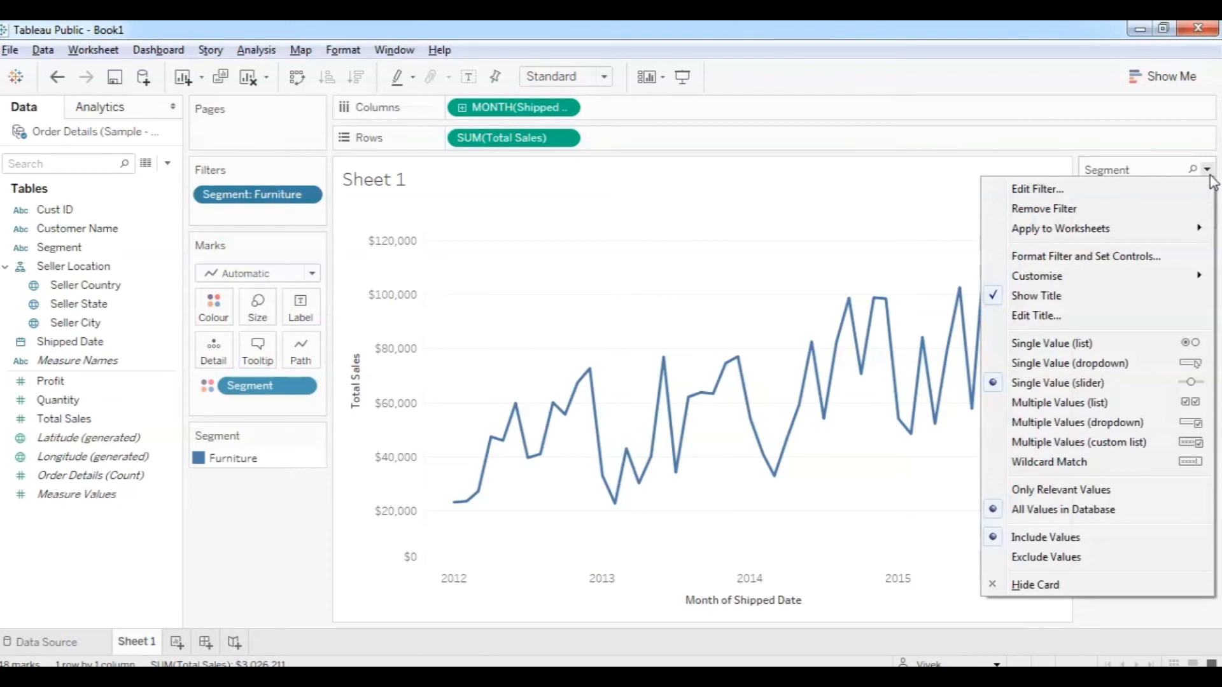
{"action": "left_click", "coordinate": [1165, 346]}
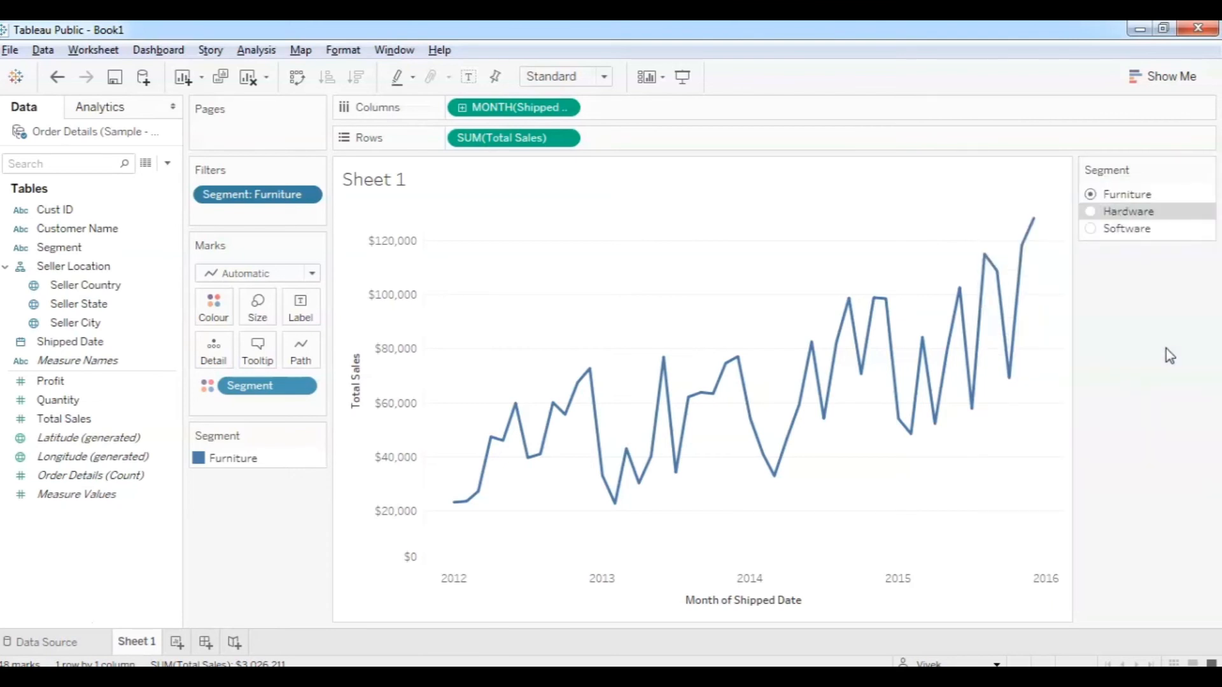
Re-enable the (All) option and test each choice: All, Furniture, Hardware, Software.
{"action": "left_click", "coordinate": [1207, 169]}
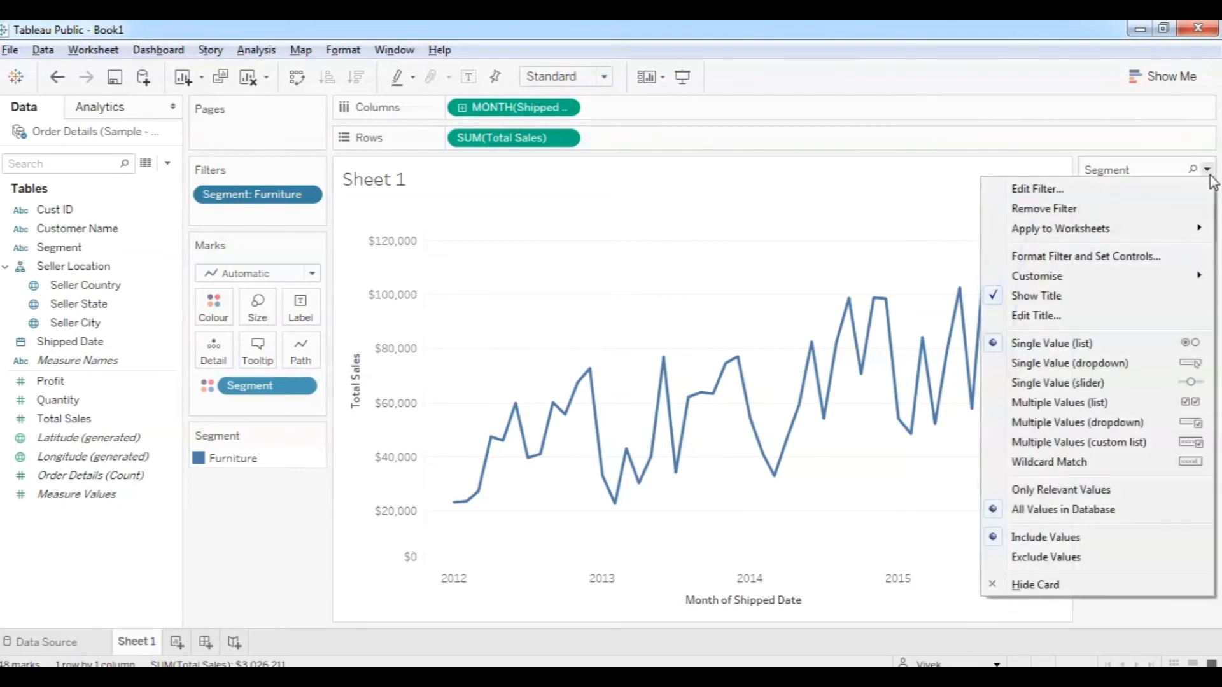
{"action": "mouse_move", "coordinate": [1159, 276]}
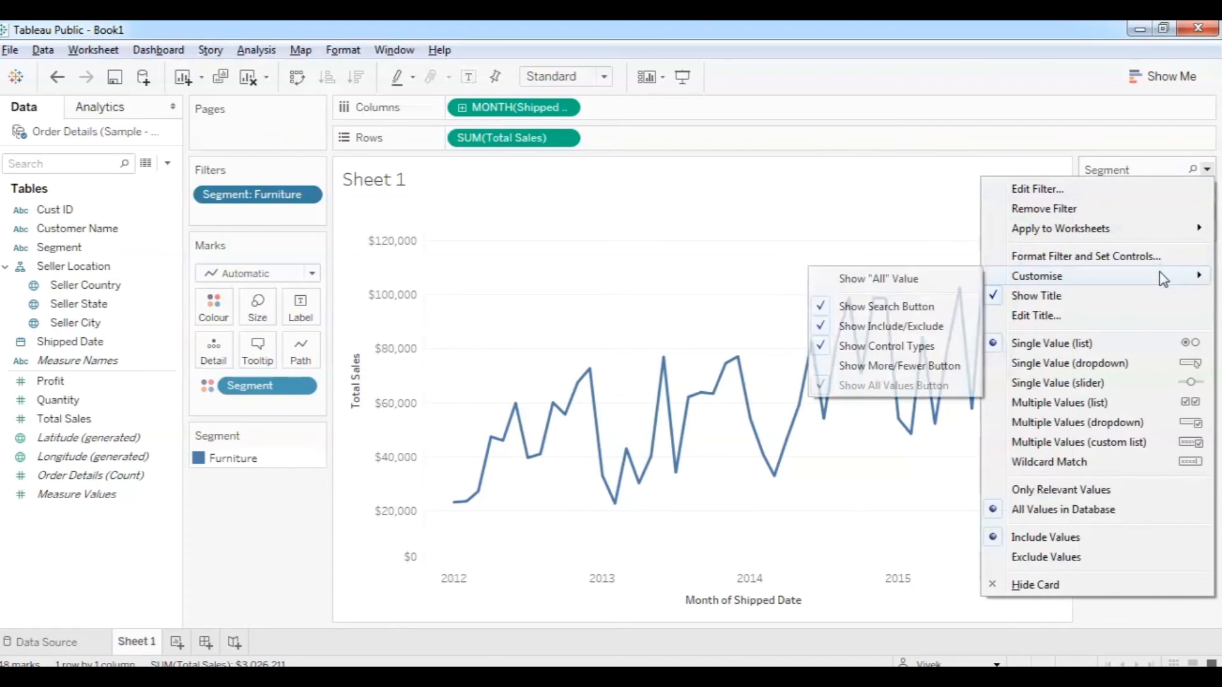
{"action": "left_click", "coordinate": [919, 280]}
{"action": "left_click", "coordinate": [1090, 195]}
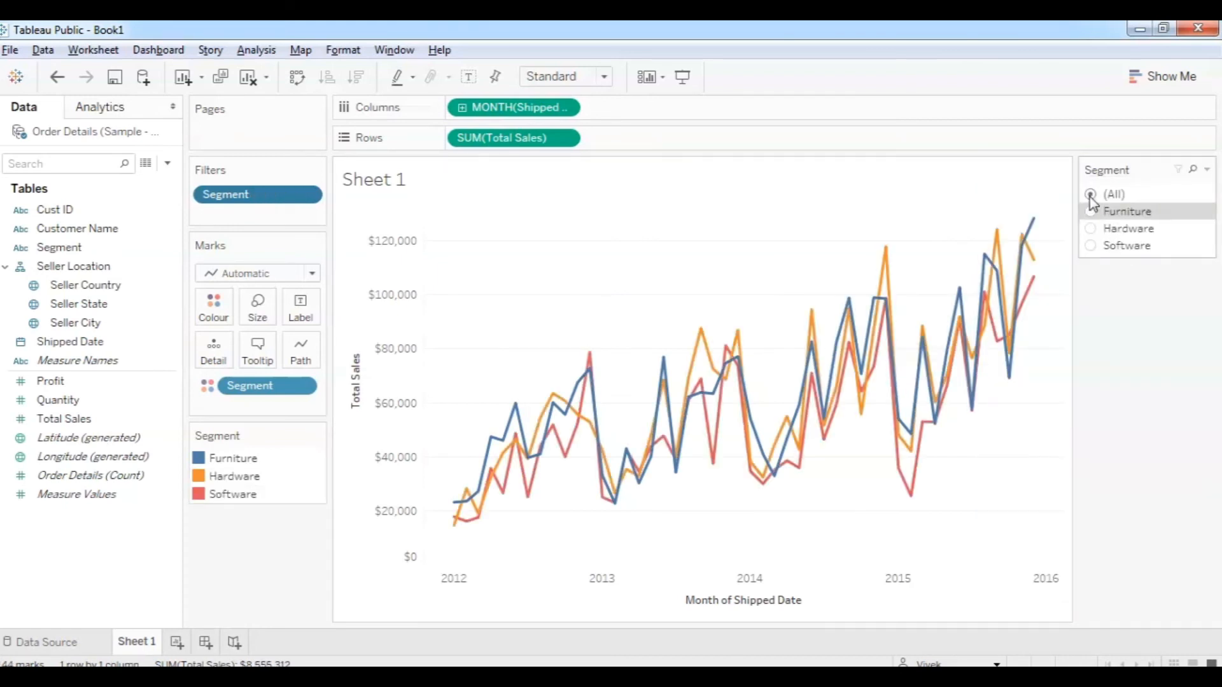
{"action": "left_click", "coordinate": [1093, 213]}
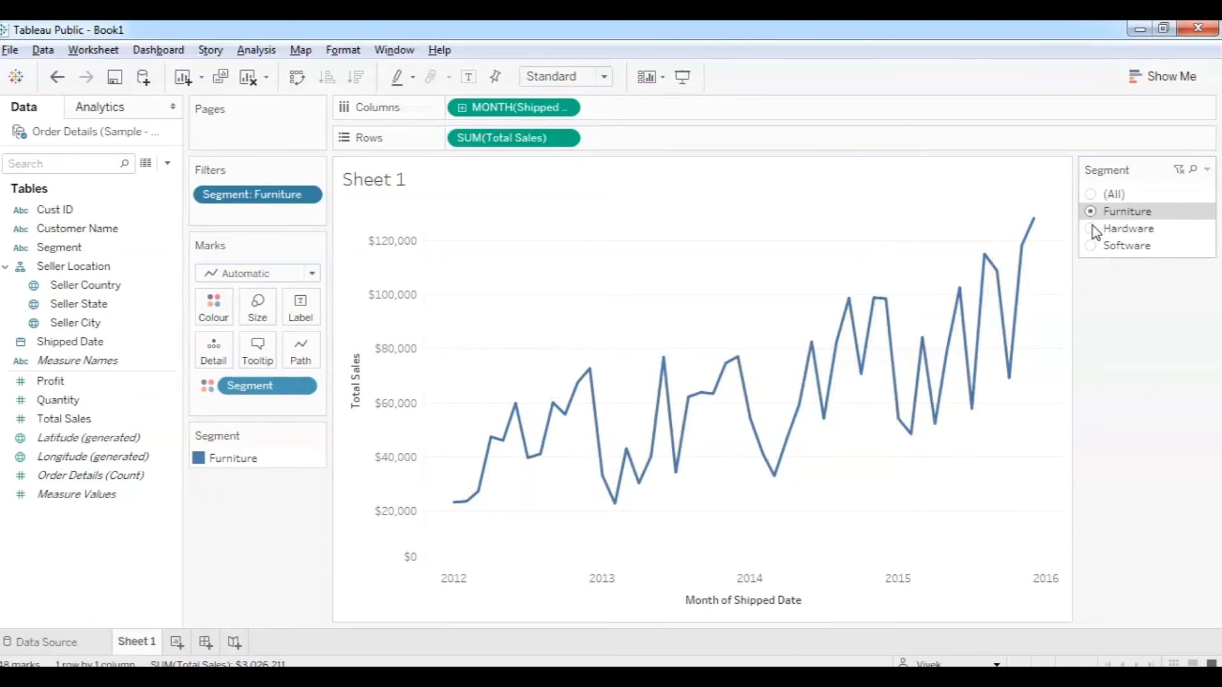
{"action": "left_click", "coordinate": [1093, 229]}
{"action": "left_click", "coordinate": [1092, 246]}
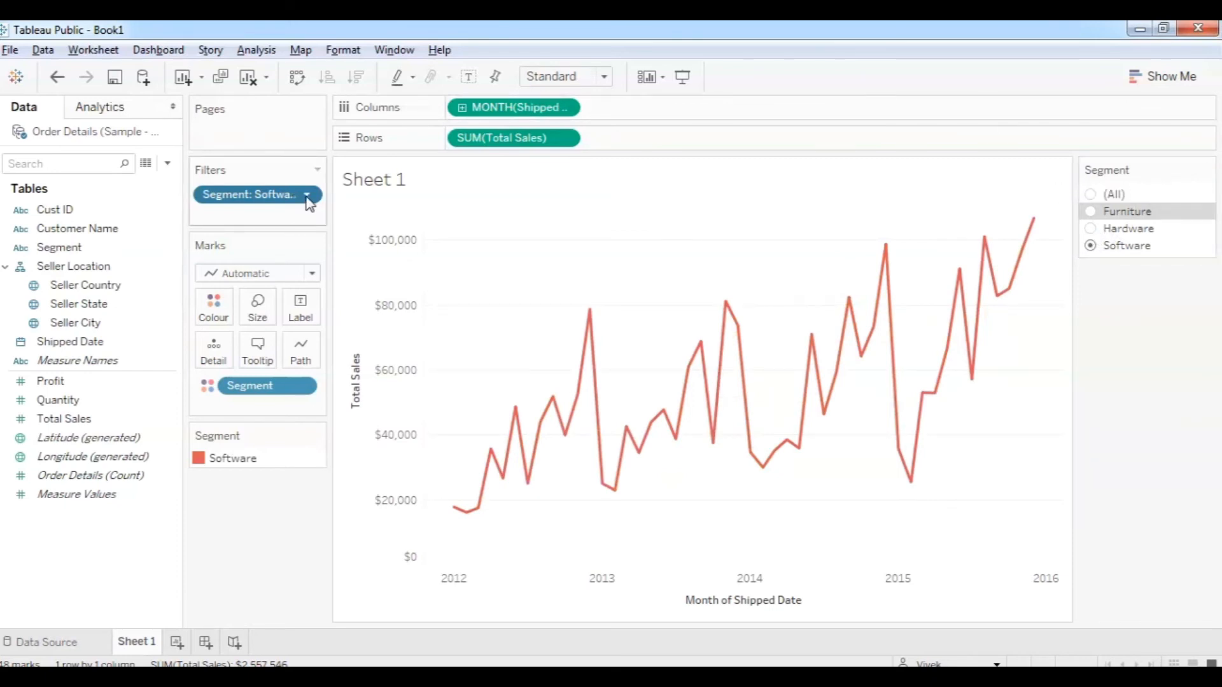
Remove the Segment filter, re-add it from the field menu, and set it to a single-value list.
{"action": "left_click_drag", "start_coordinate": [259, 204], "coordinate": [265, 538]}
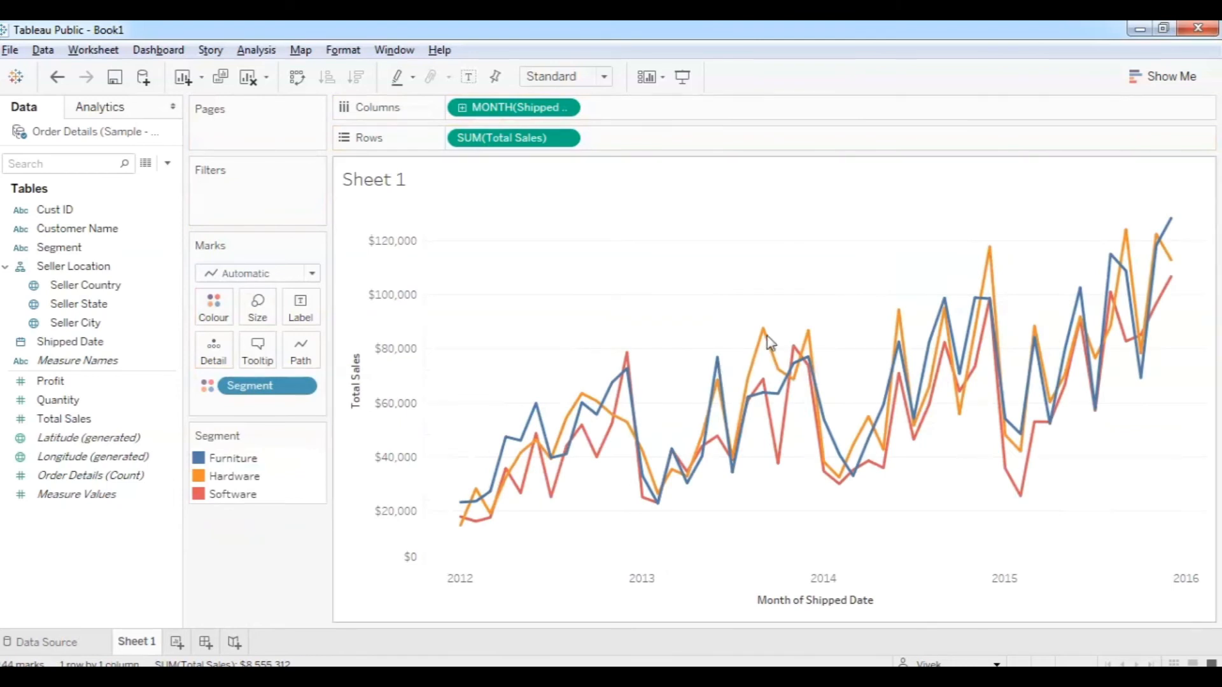
{"action": "right_click", "coordinate": [72, 250]}
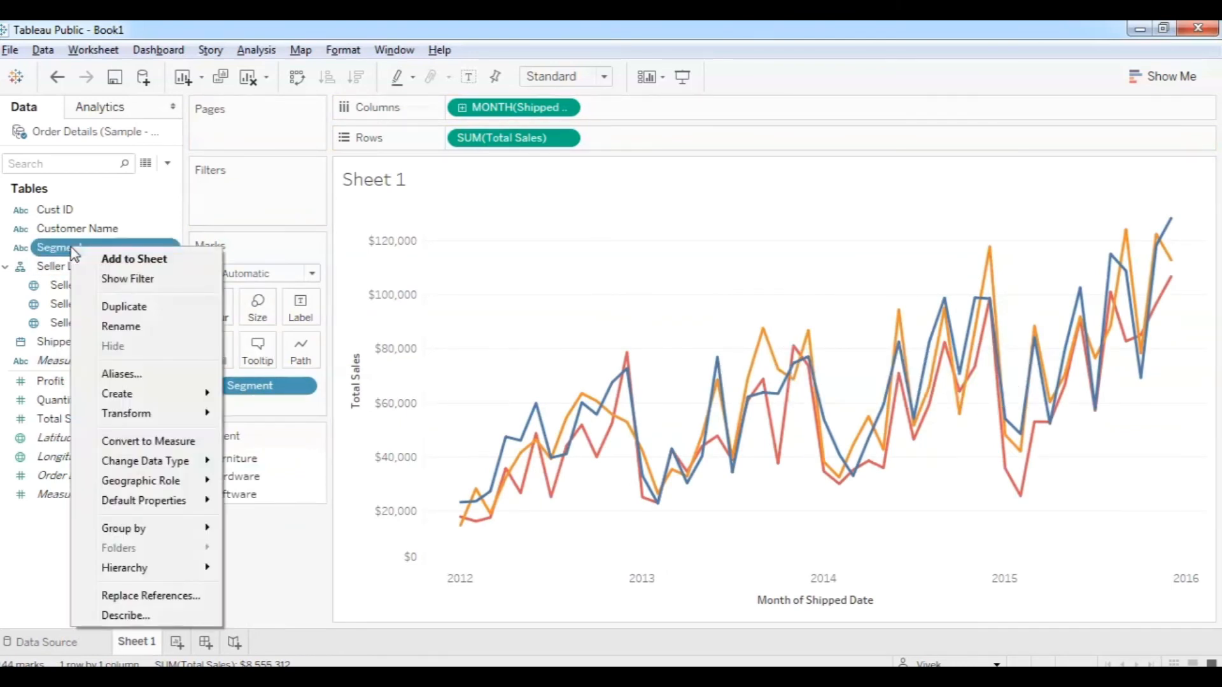
{"action": "left_click", "coordinate": [127, 279]}
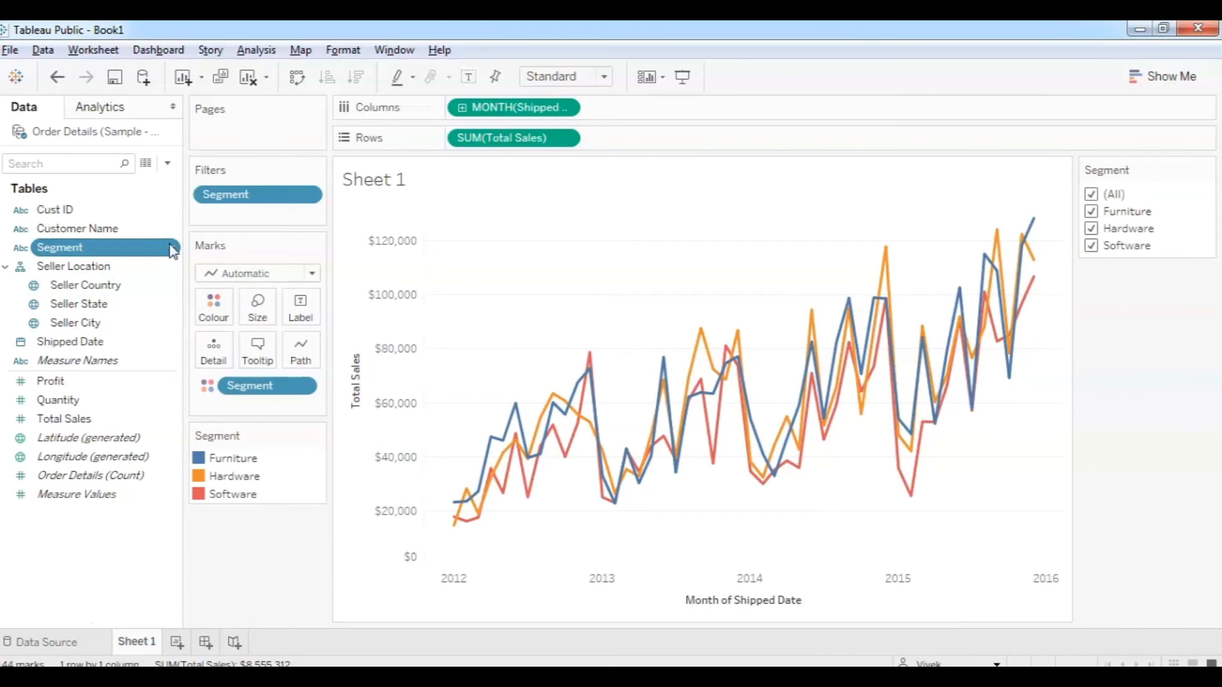
{"action": "left_click", "coordinate": [307, 195]}
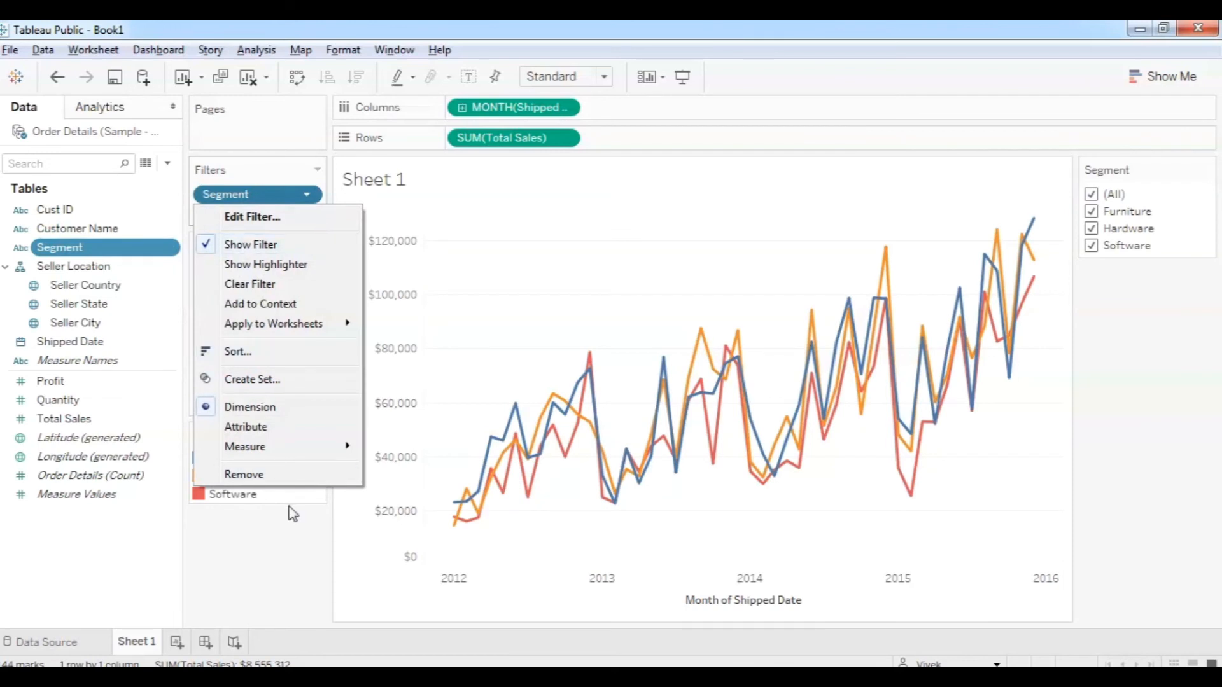
{"action": "left_click", "coordinate": [280, 533]}
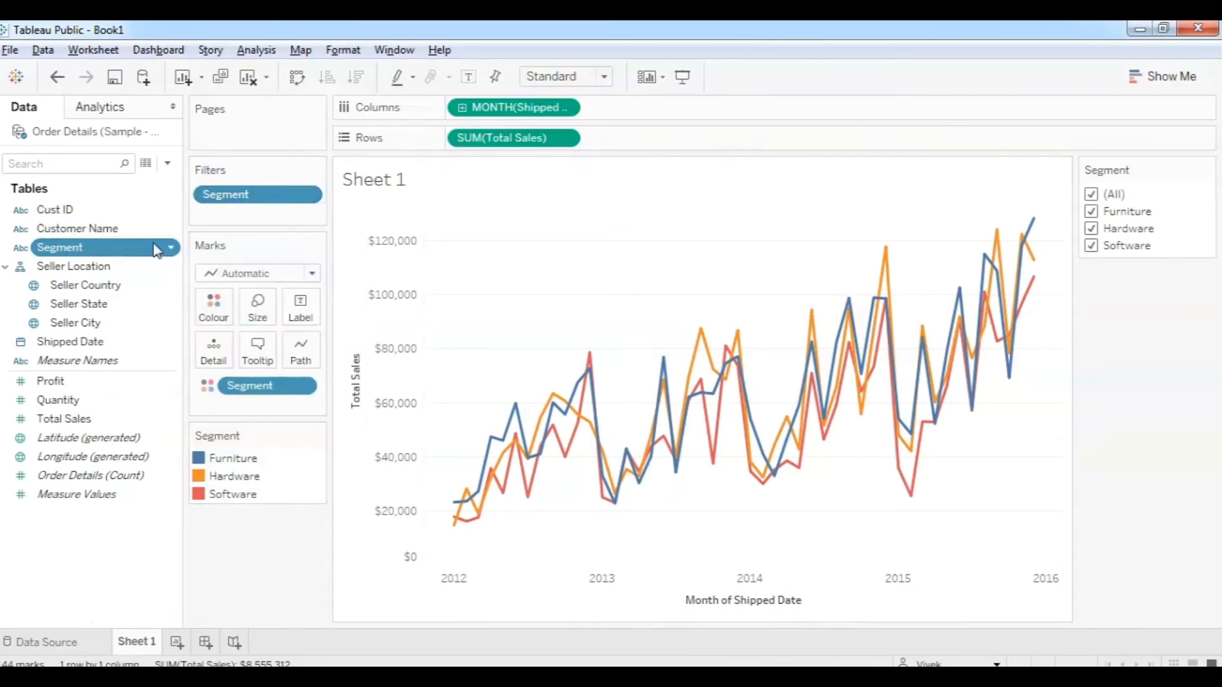
{"action": "left_click", "coordinate": [1206, 169]}
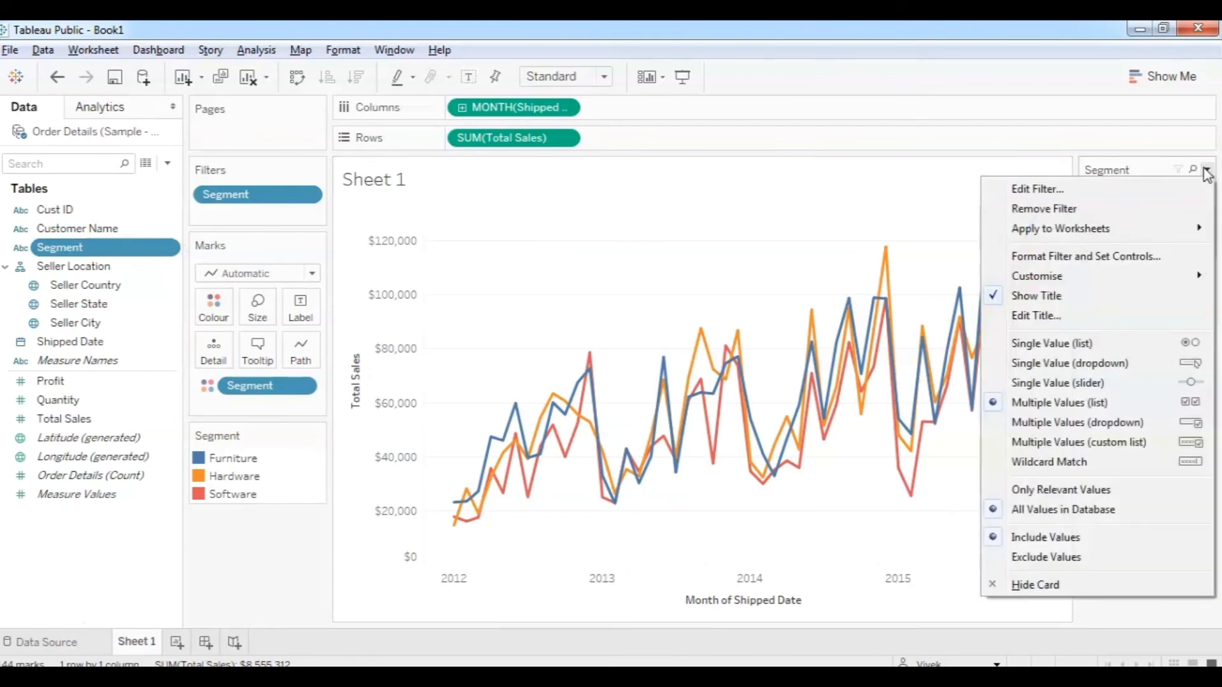
{"action": "left_click", "coordinate": [1137, 345]}
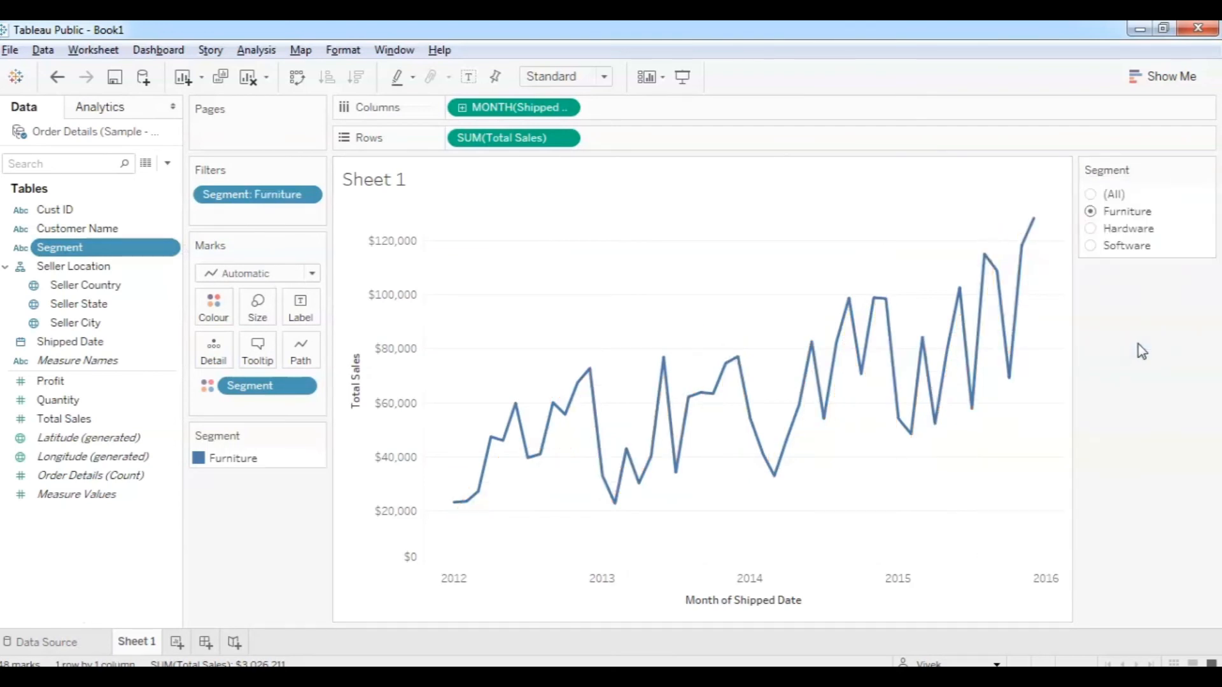
{"action": "left_click", "coordinate": [310, 196]}
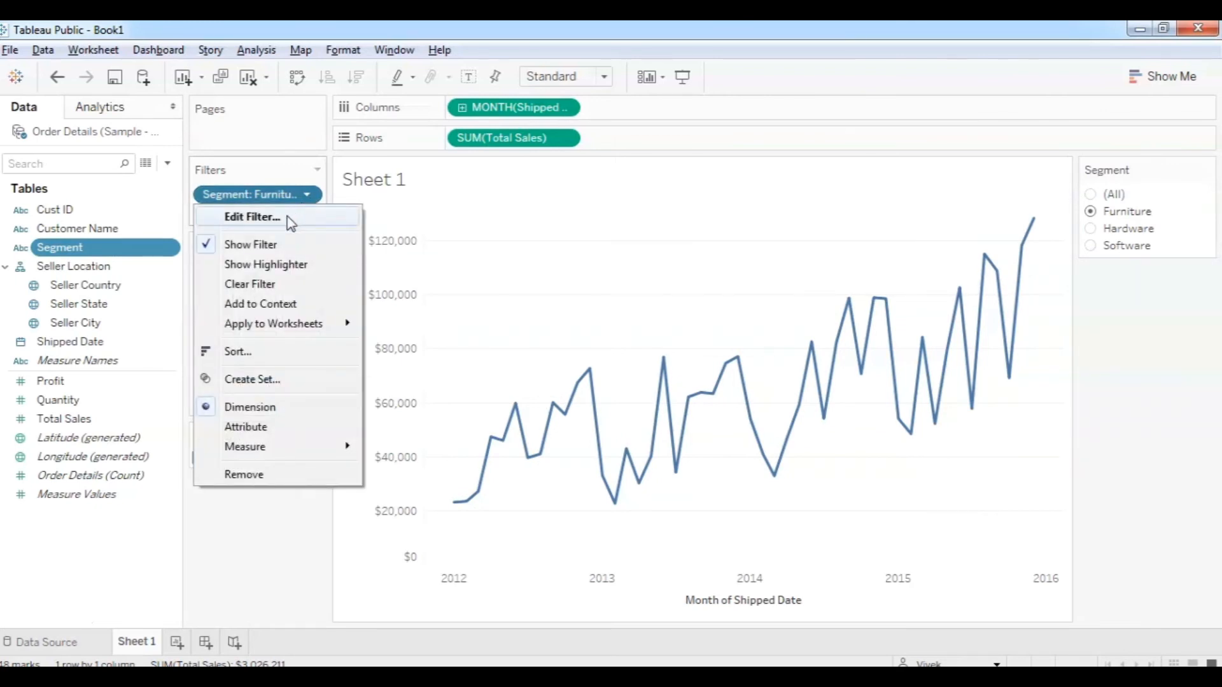
Review the Wildcard, Condition and Top tabs, then set Top to None to drop the top-N limit.
{"action": "left_click", "coordinate": [290, 221]}
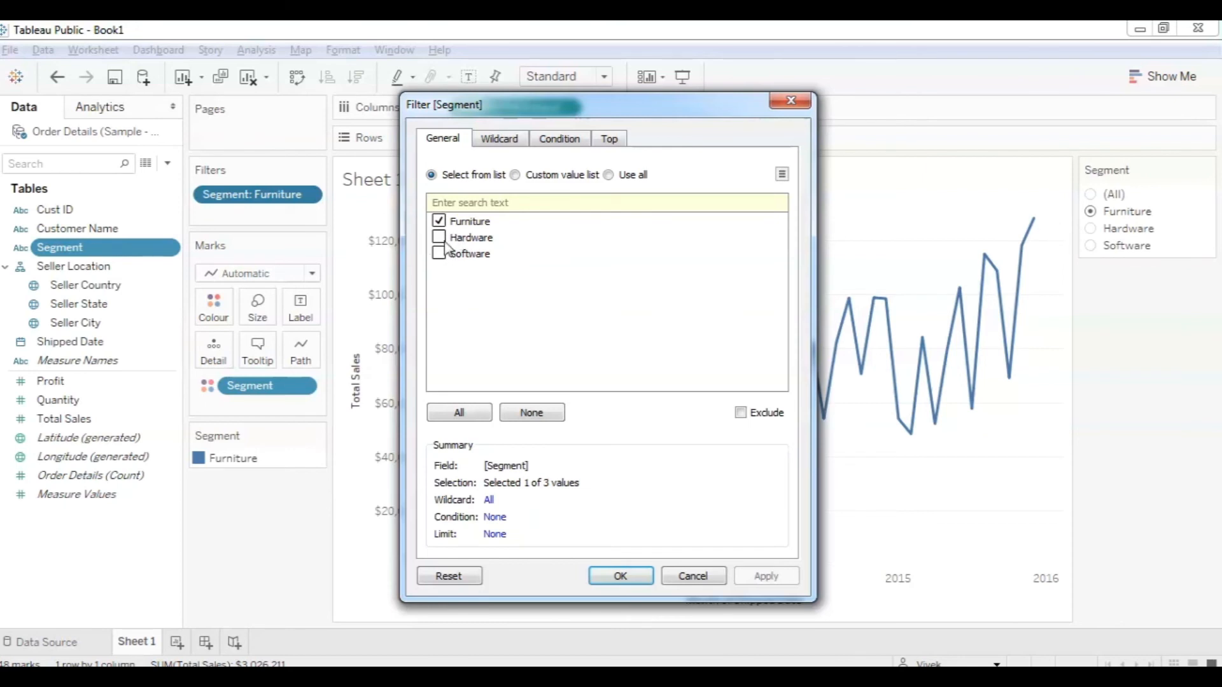
{"action": "left_click", "coordinate": [505, 145]}
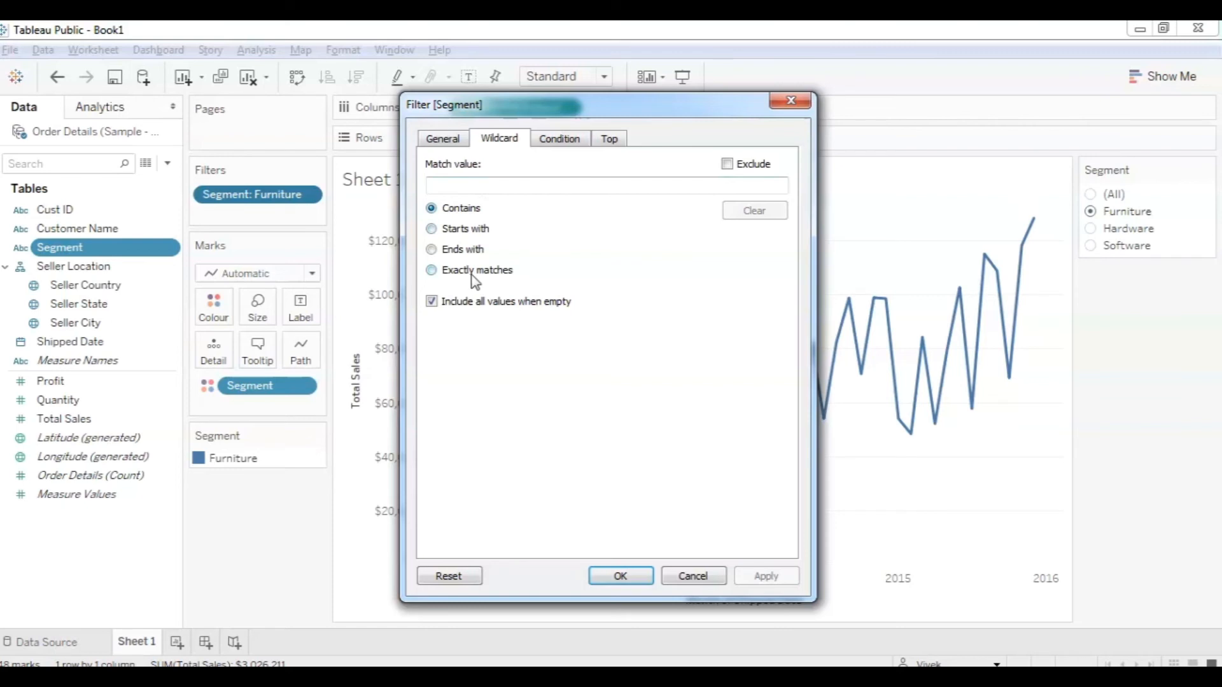
{"action": "left_click", "coordinate": [546, 143]}
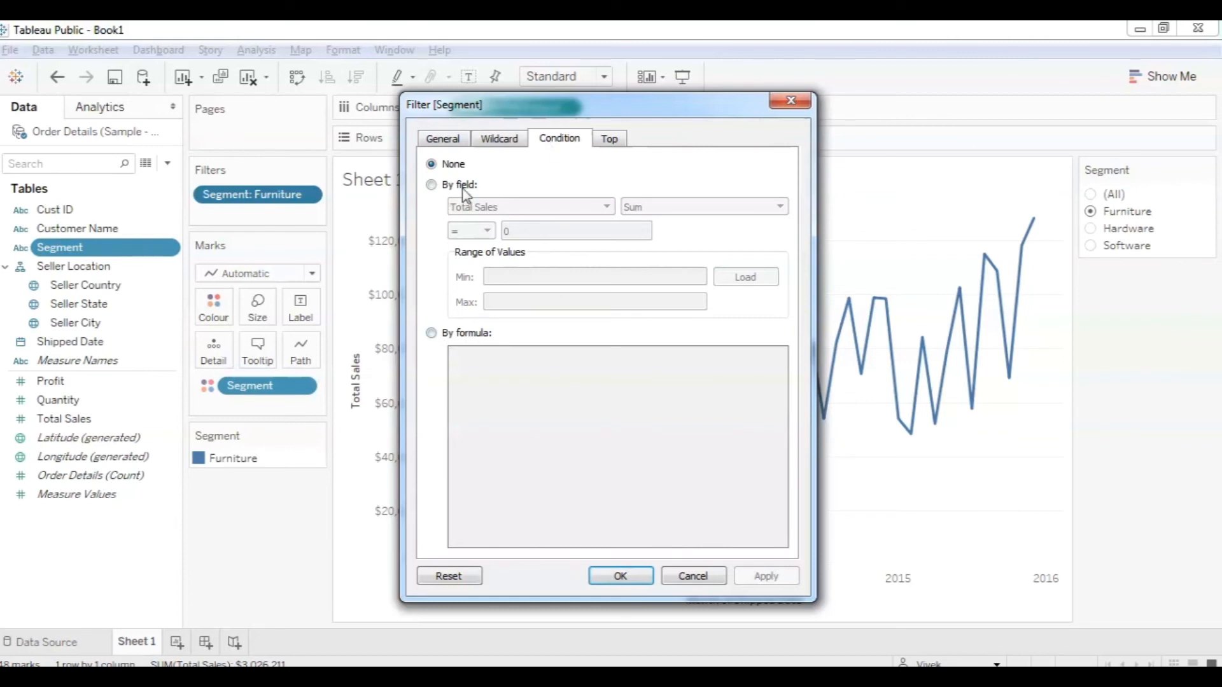
{"action": "left_click", "coordinate": [610, 141]}
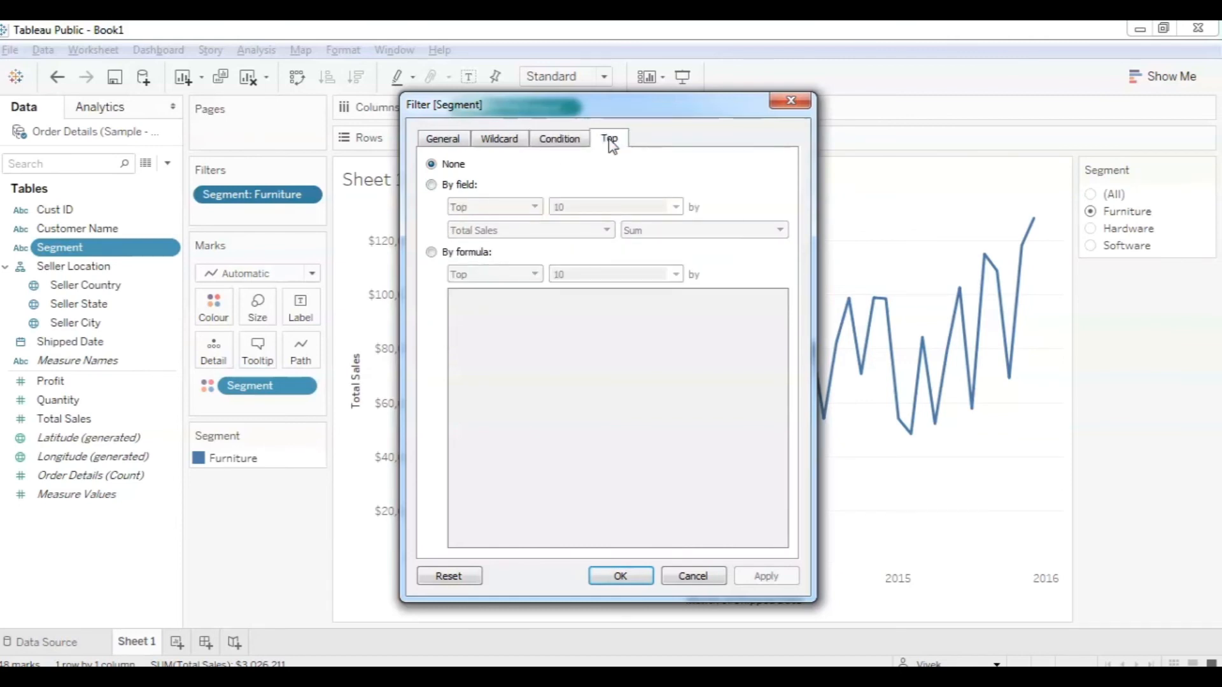
{"action": "left_click", "coordinate": [433, 186]}
{"action": "left_click", "coordinate": [497, 210]}
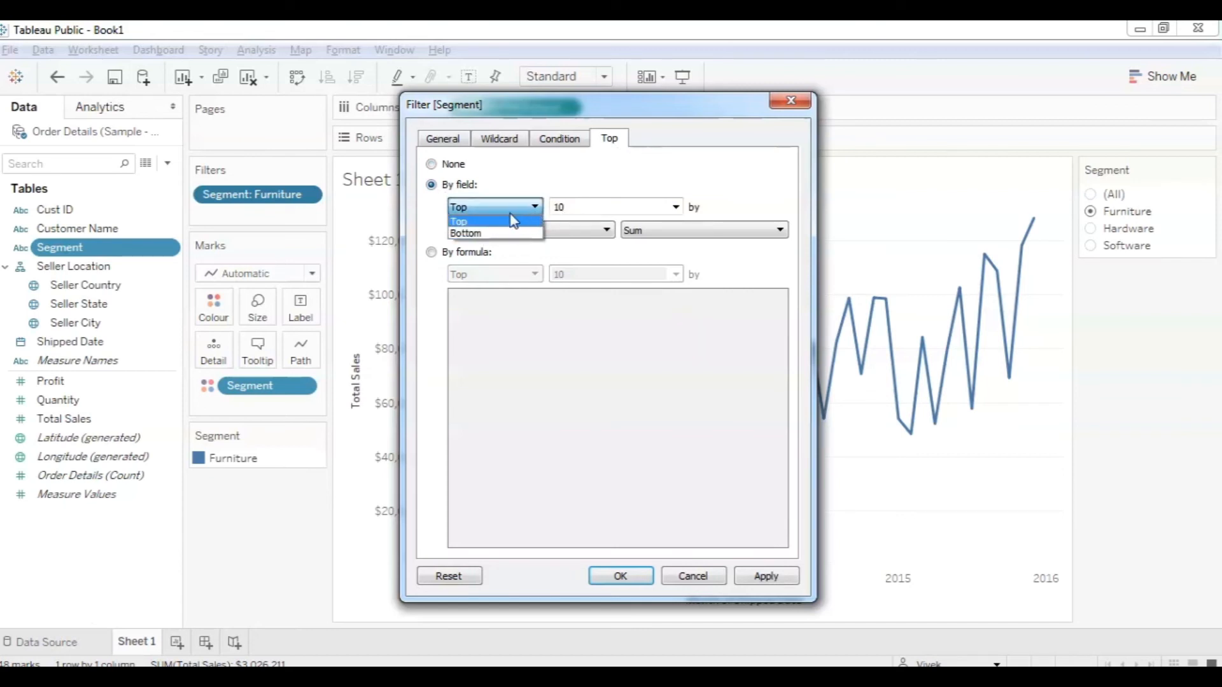
{"action": "left_click", "coordinate": [444, 166]}
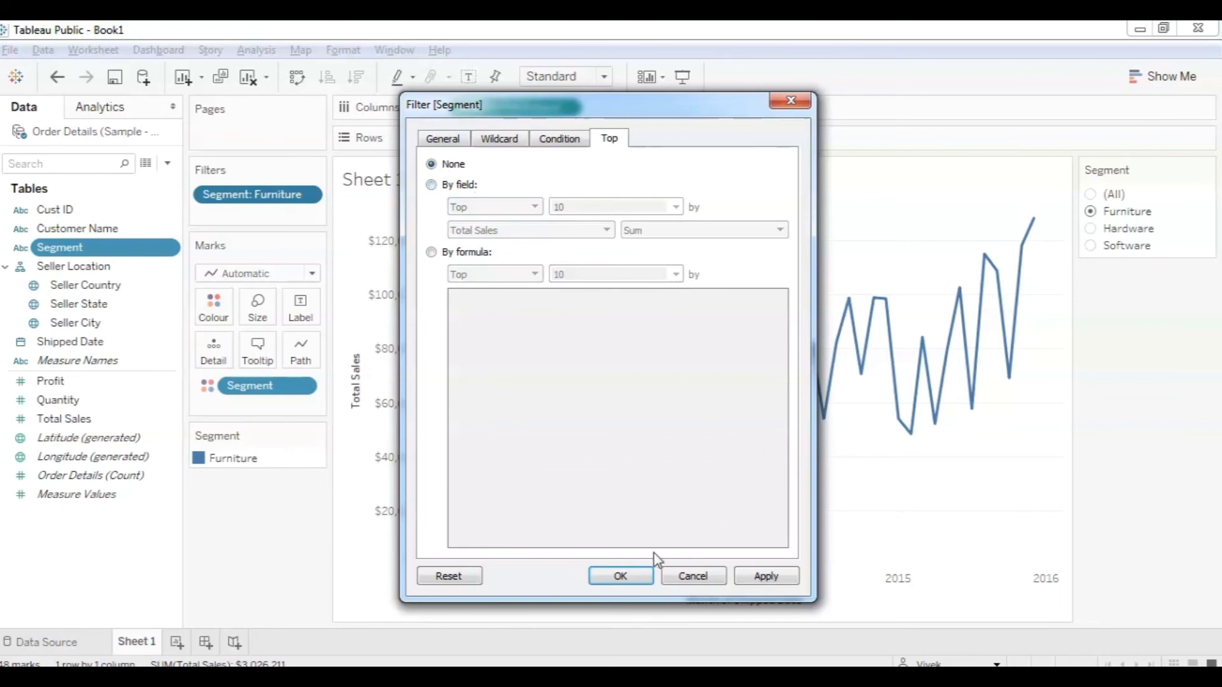
{"action": "left_click", "coordinate": [647, 576]}
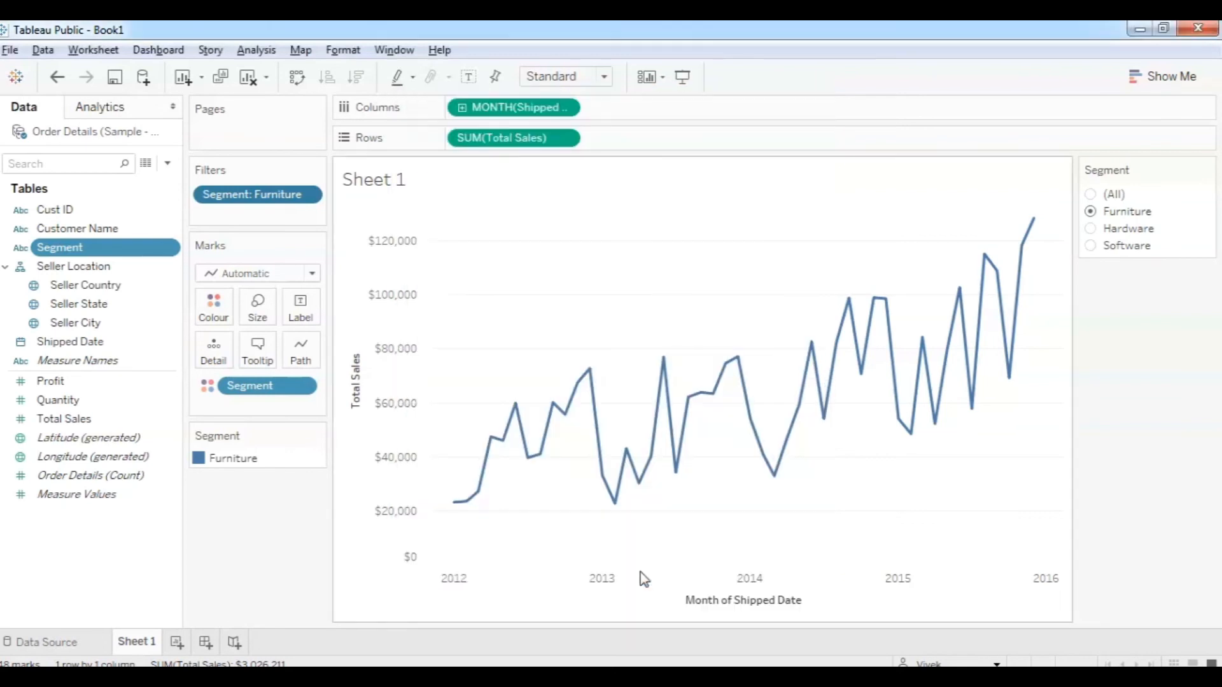
Try the Software and Hardware segments, then show all segments on the sales line chart.
{"action": "left_click", "coordinate": [1093, 245]}
{"action": "left_click", "coordinate": [1093, 220]}
{"action": "left_click", "coordinate": [1092, 195]}
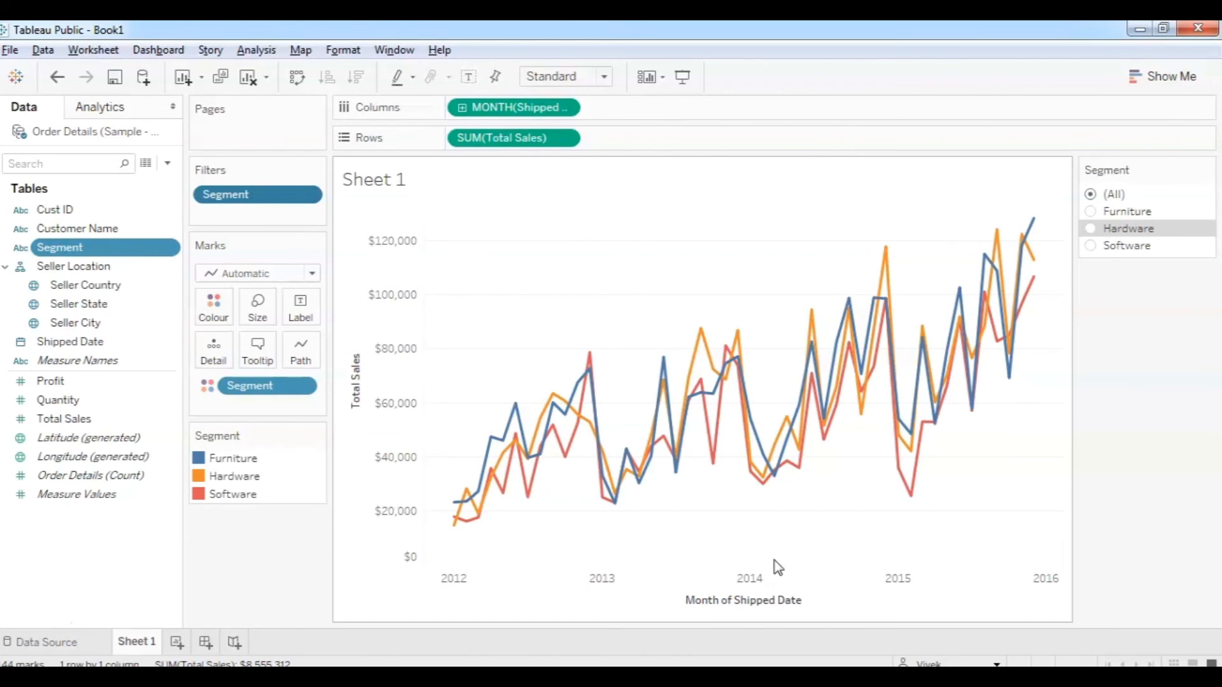
Rename the first sheet to 'Total Sales over time', correcting the capital O to lowercase.
{"action": "right_click", "coordinate": [158, 641]}
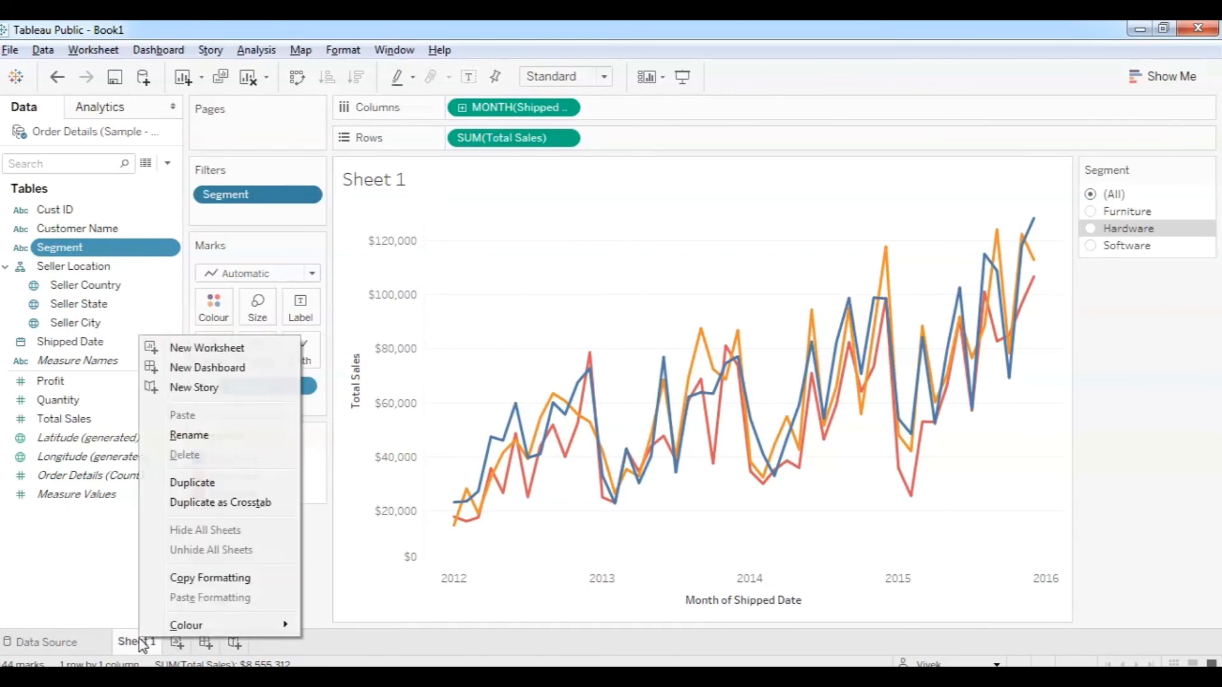
{"action": "left_click", "coordinate": [185, 436]}
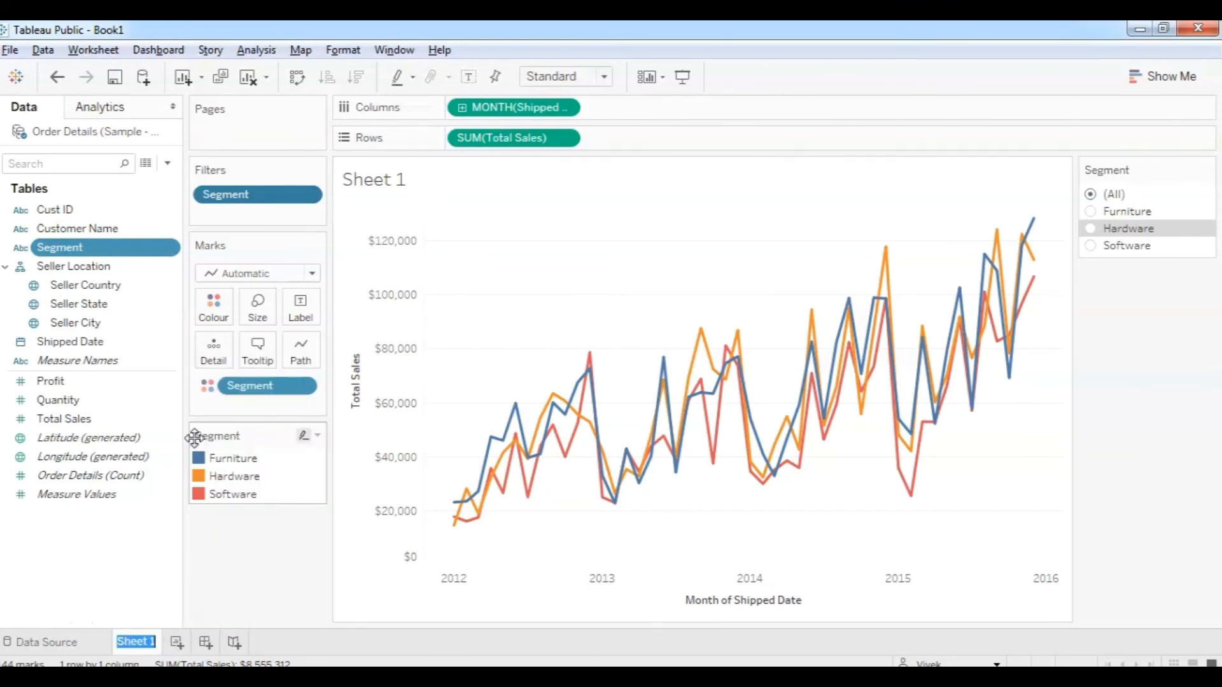
{"action": "type", "text": "To"}
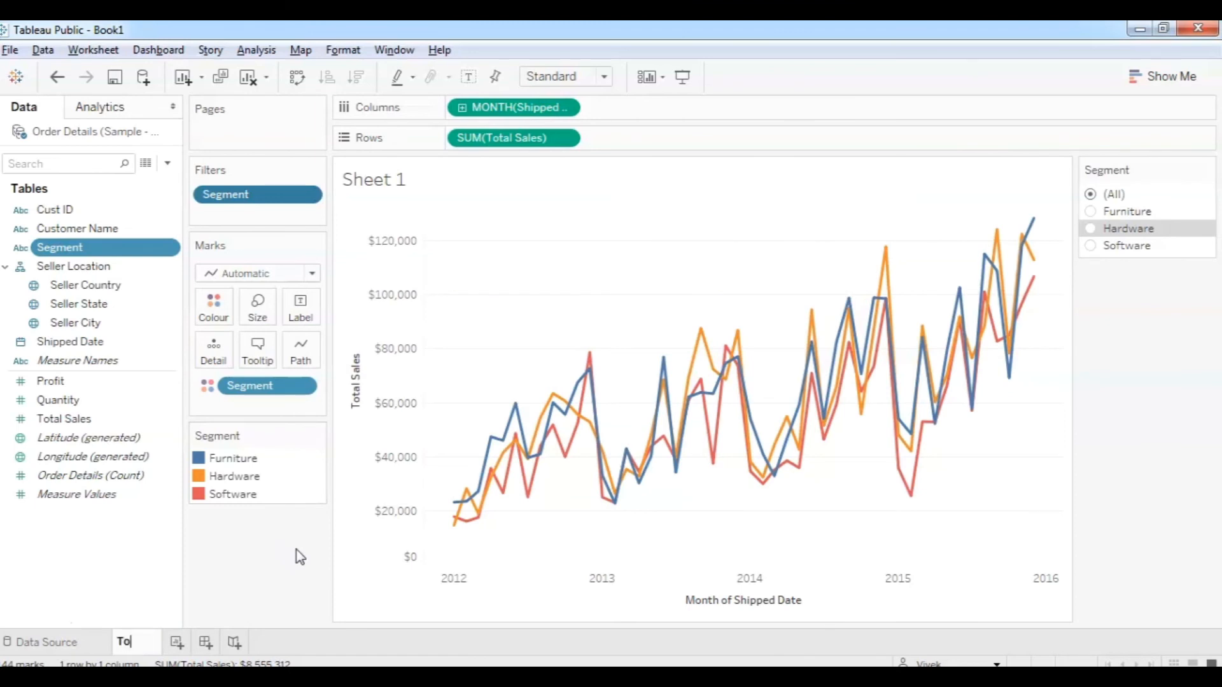
{"action": "type", "text": "tal Sale"}
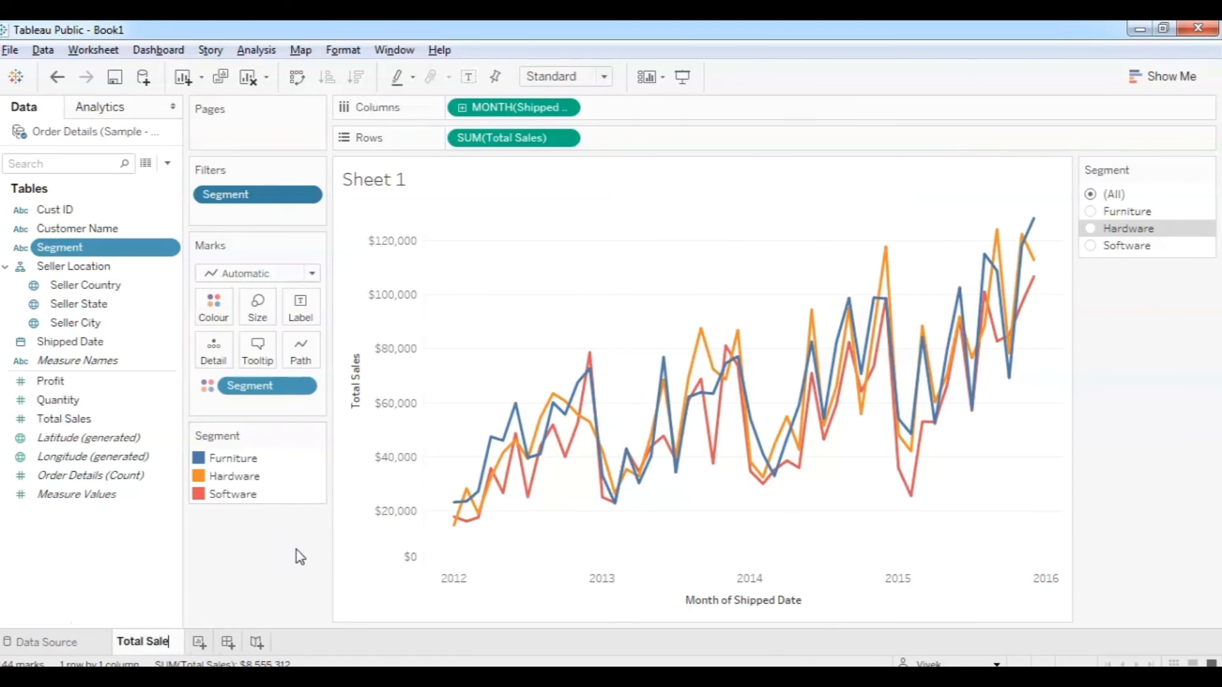
{"action": "type", "text": "s Over "}
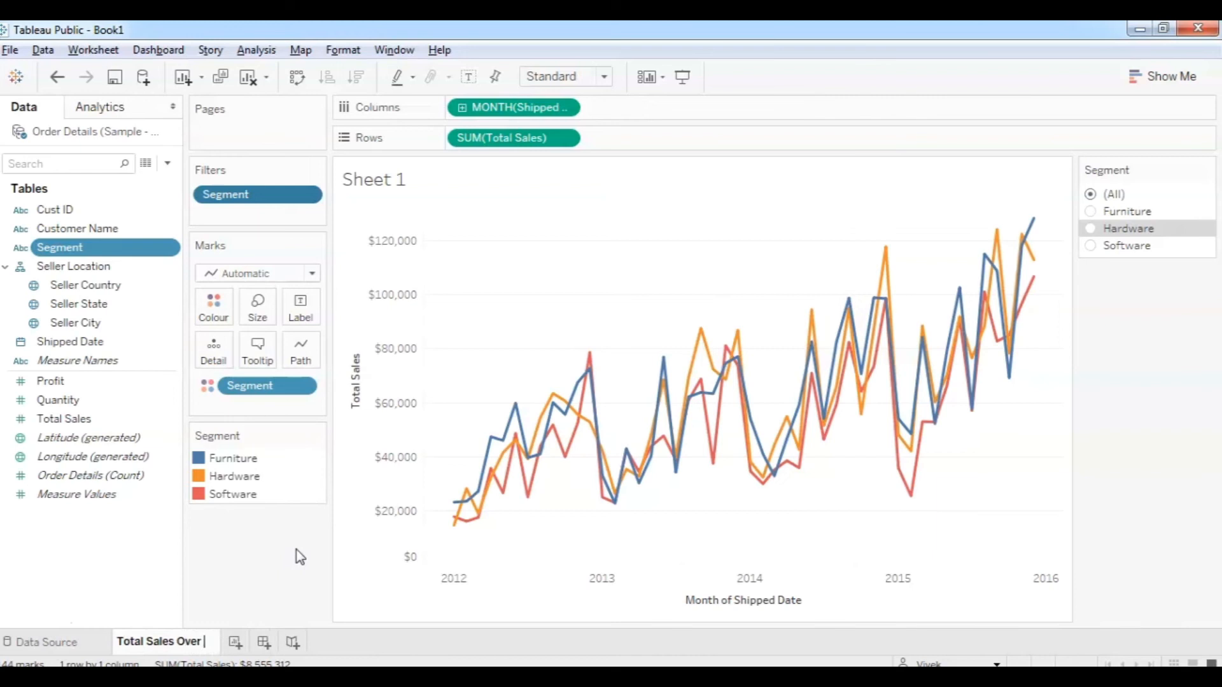
{"action": "type", "text": "time"}
{"action": "key", "text": "Left"}
{"action": "key", "text": "Left"}
{"action": "key", "text": "Left"}
{"action": "key", "text": "Left"}
{"action": "key", "text": "Left"}
{"action": "key", "text": "Left"}
{"action": "key", "text": "Left"}
{"action": "key", "text": "Left"}
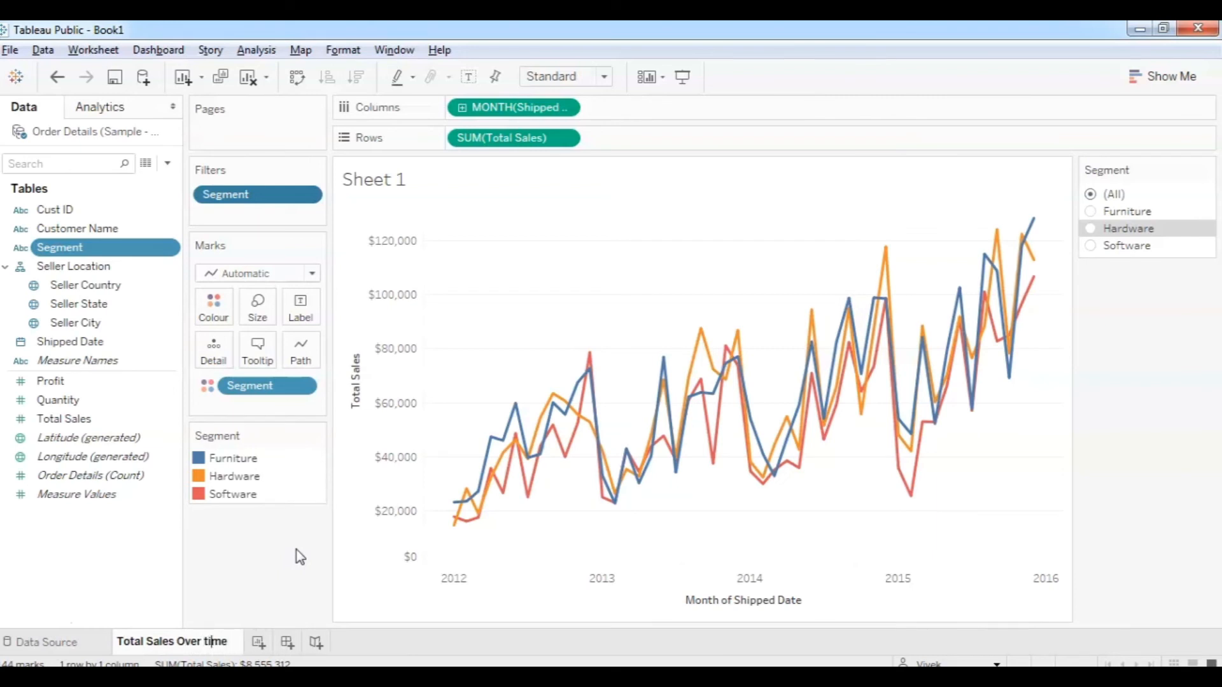
{"action": "key", "text": "BackSpace"}
{"action": "type", "text": "o"}
Add a new worksheet named 'Most Profitable US State' and plot Seller State on the map.
{"action": "left_click", "coordinate": [259, 644]}
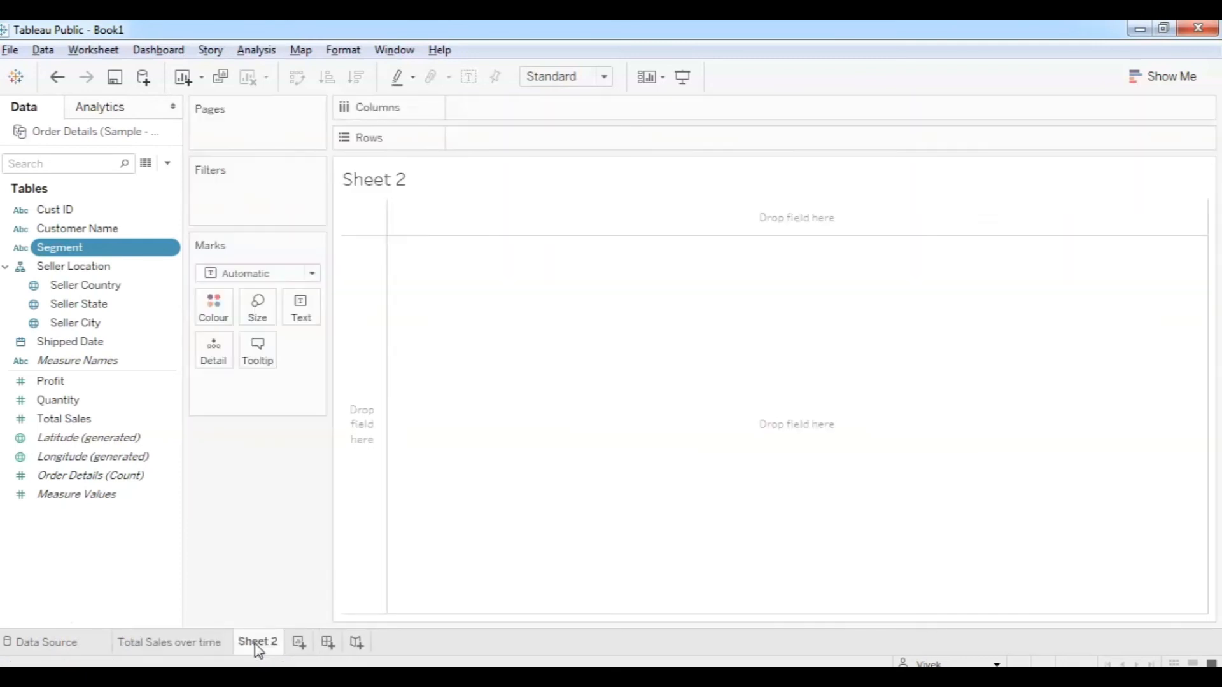
{"action": "right_click", "coordinate": [257, 646]}
{"action": "left_click", "coordinate": [311, 441]}
{"action": "type", "text": "Most Profitable US "}
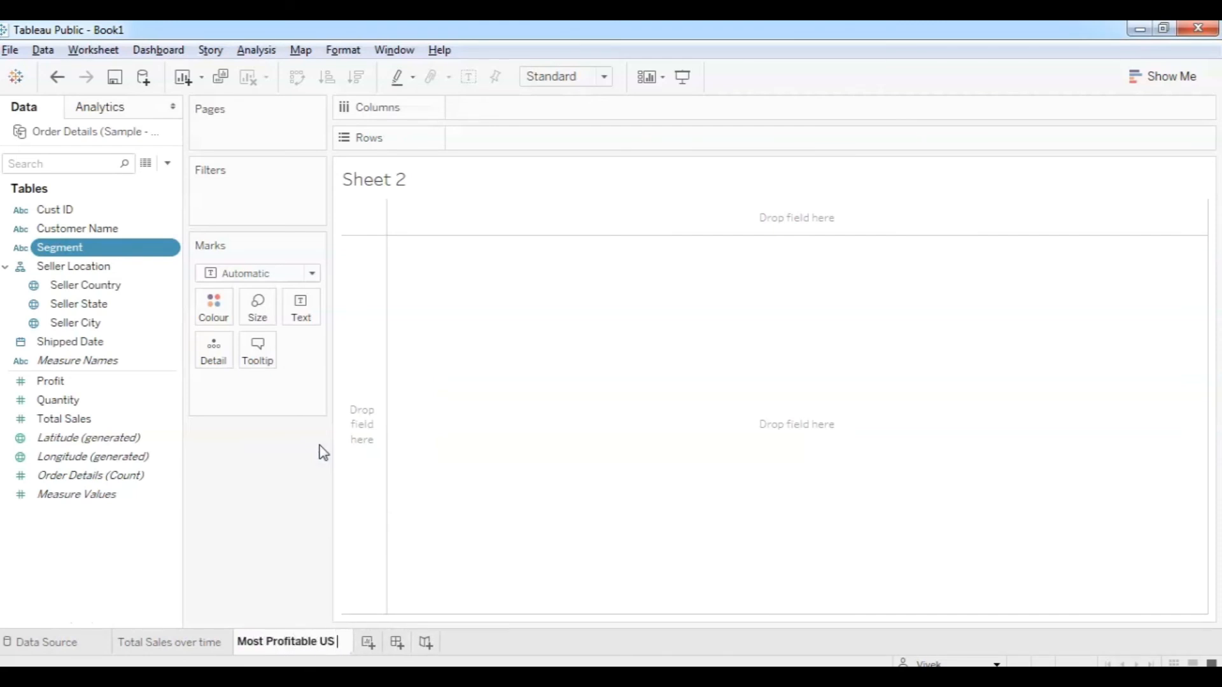
{"action": "type", "text": "State"}
{"action": "key", "text": "Return"}
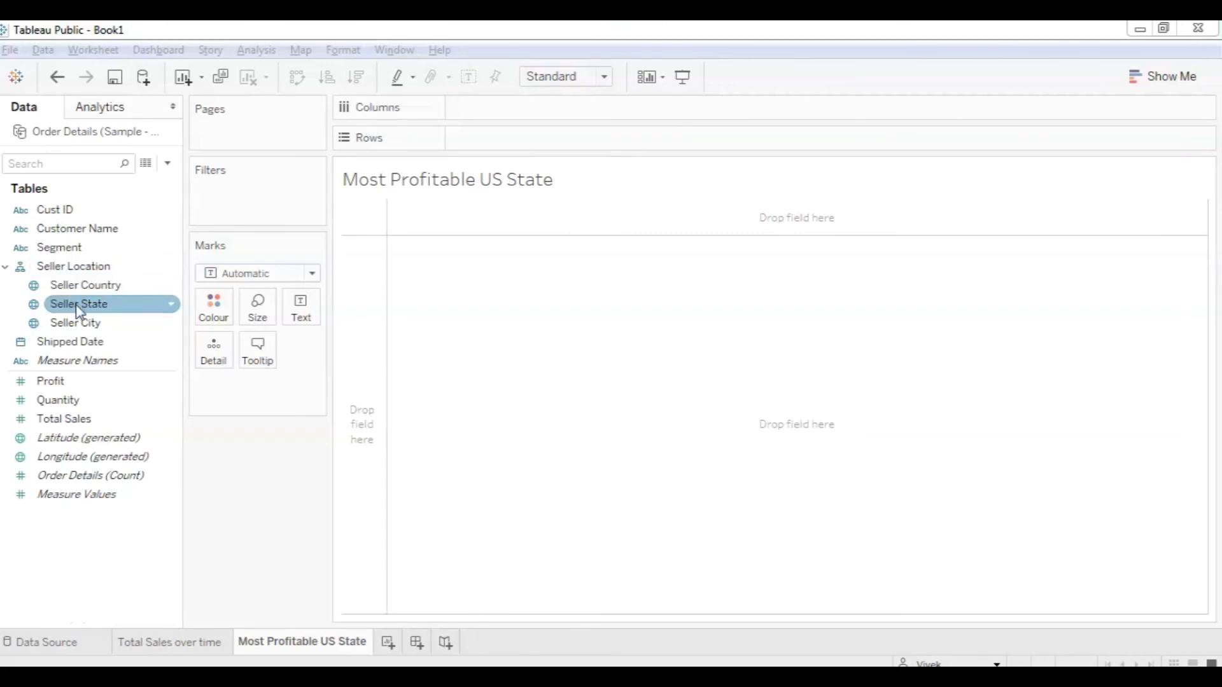
{"action": "left_click_drag", "start_coordinate": [80, 310], "coordinate": [548, 338]}
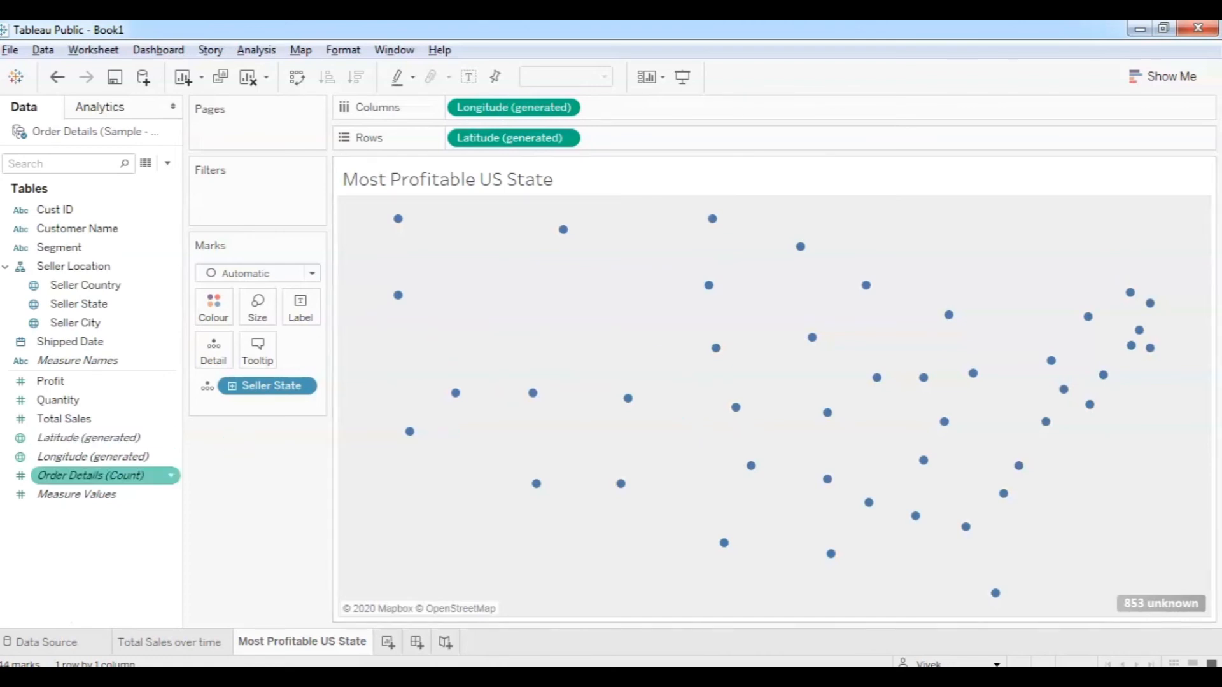
Set Seller State location matching's Country/Region to None, cutting unknown locations from 853 to 78.
{"action": "left_click", "coordinate": [1150, 607]}
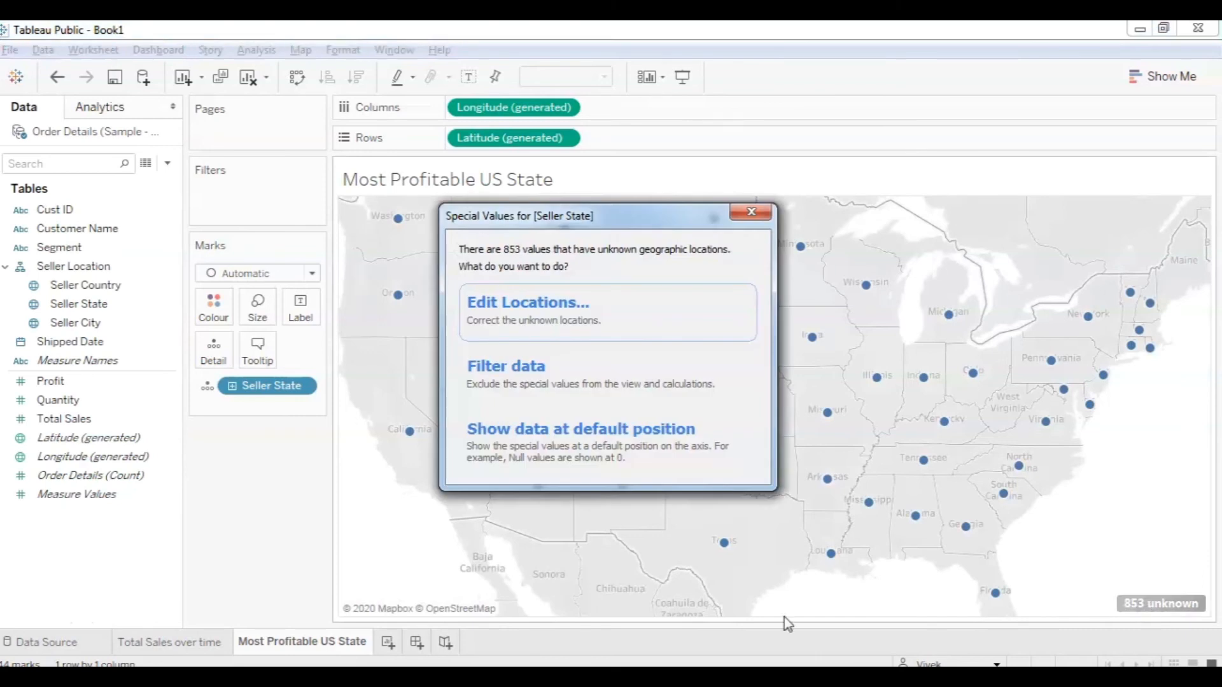
{"action": "left_click", "coordinate": [544, 334]}
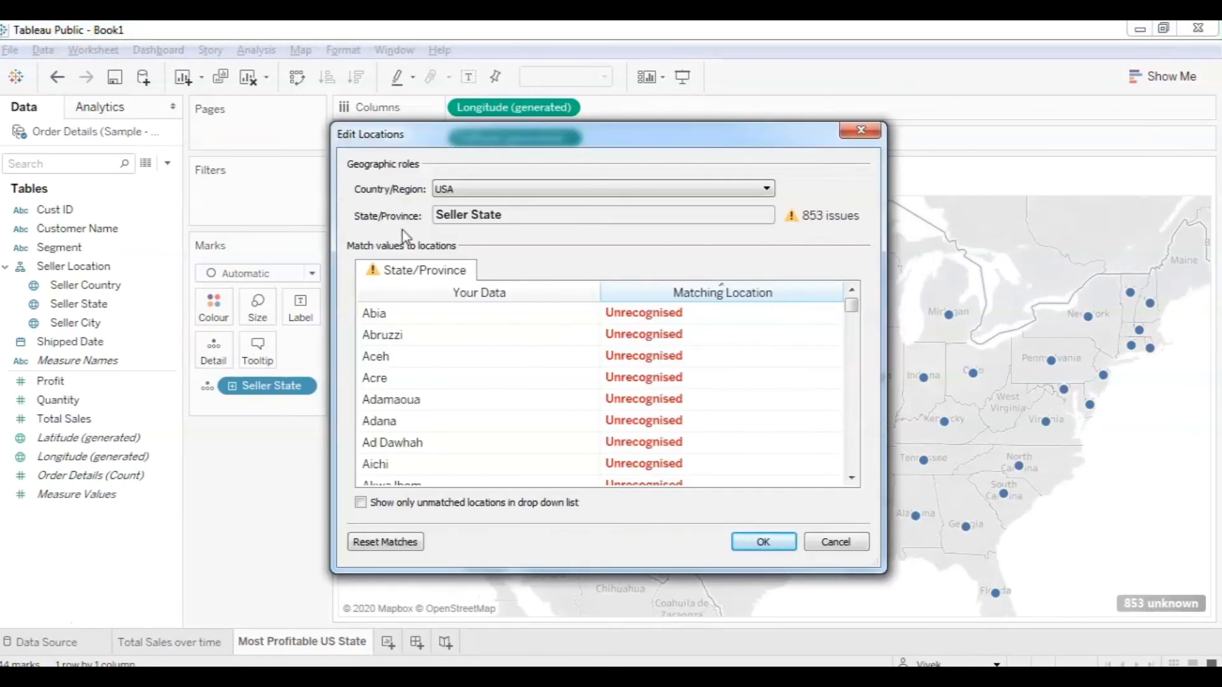
{"action": "left_click", "coordinate": [697, 188]}
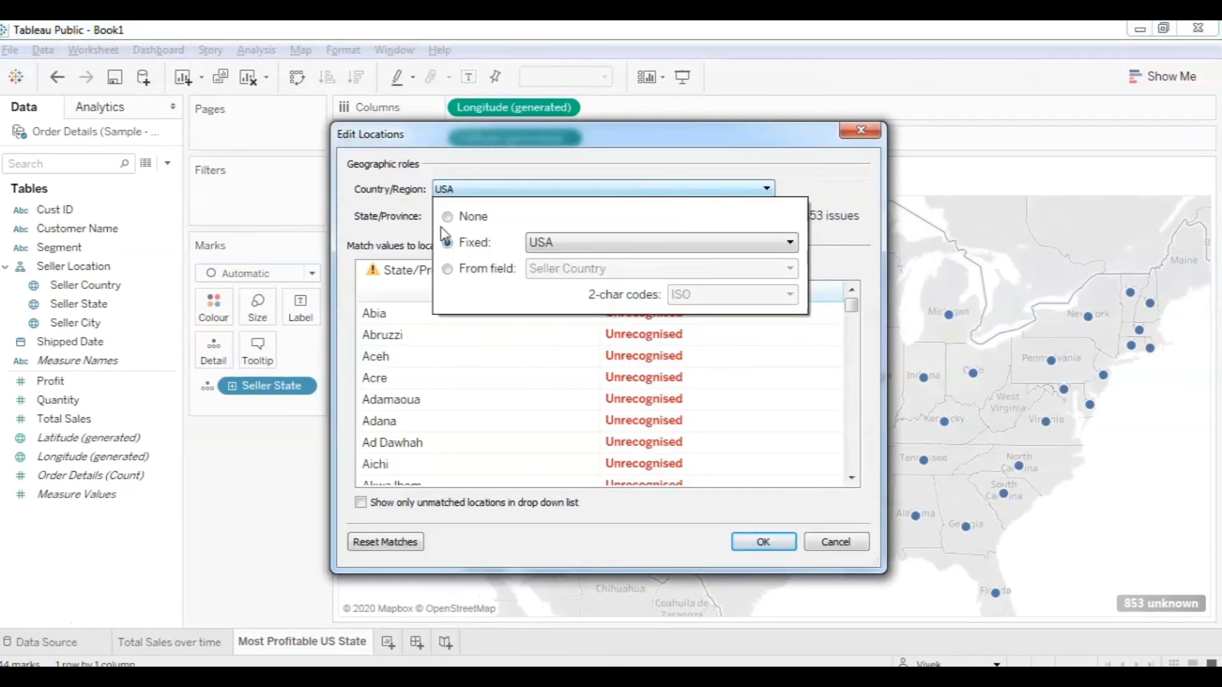
{"action": "left_click", "coordinate": [448, 217]}
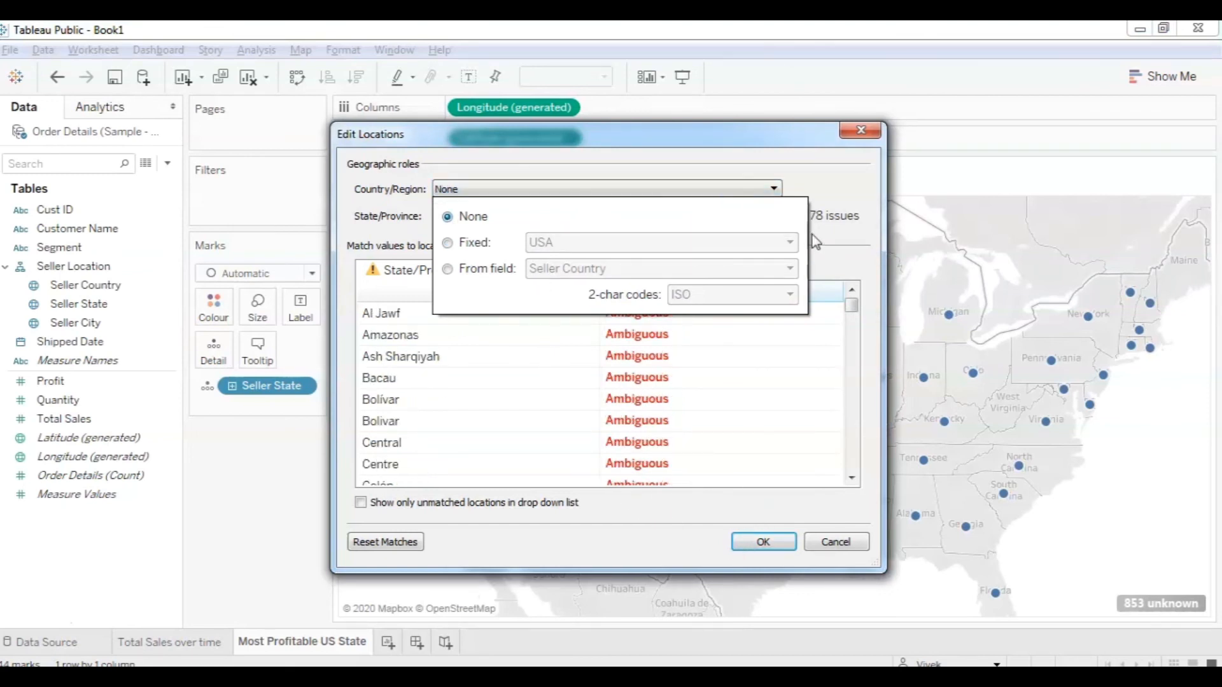
{"action": "left_click", "coordinate": [766, 542]}
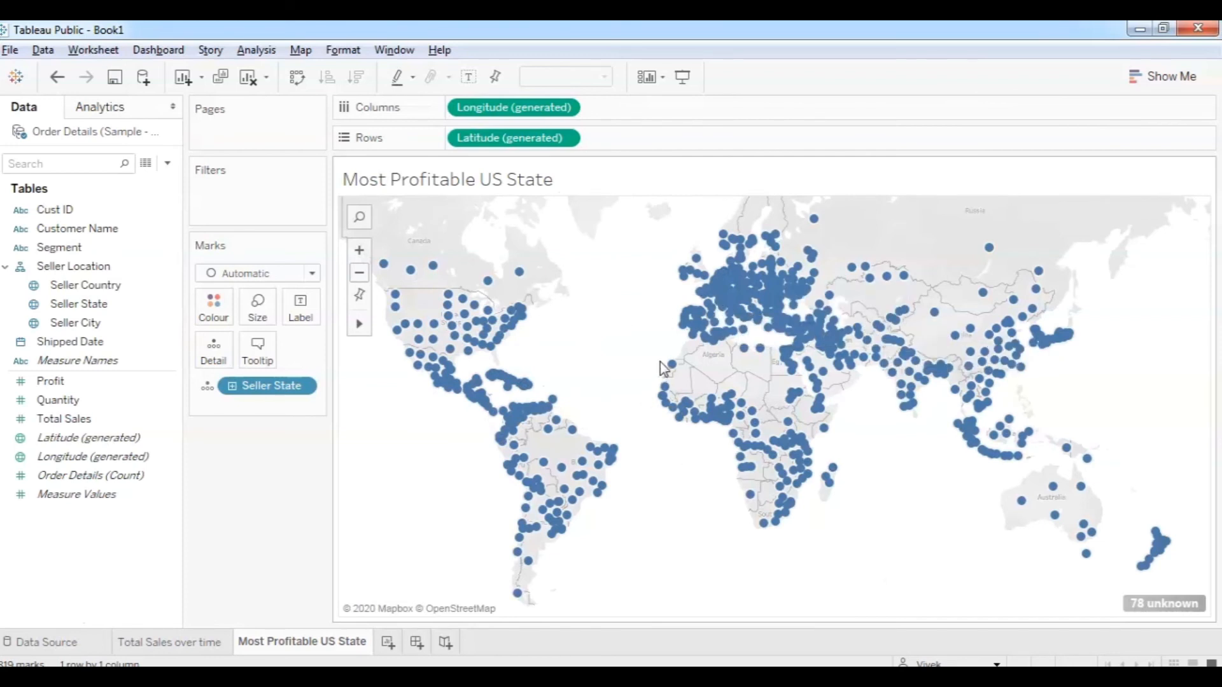
{"action": "mouse_move", "coordinate": [839, 375]}
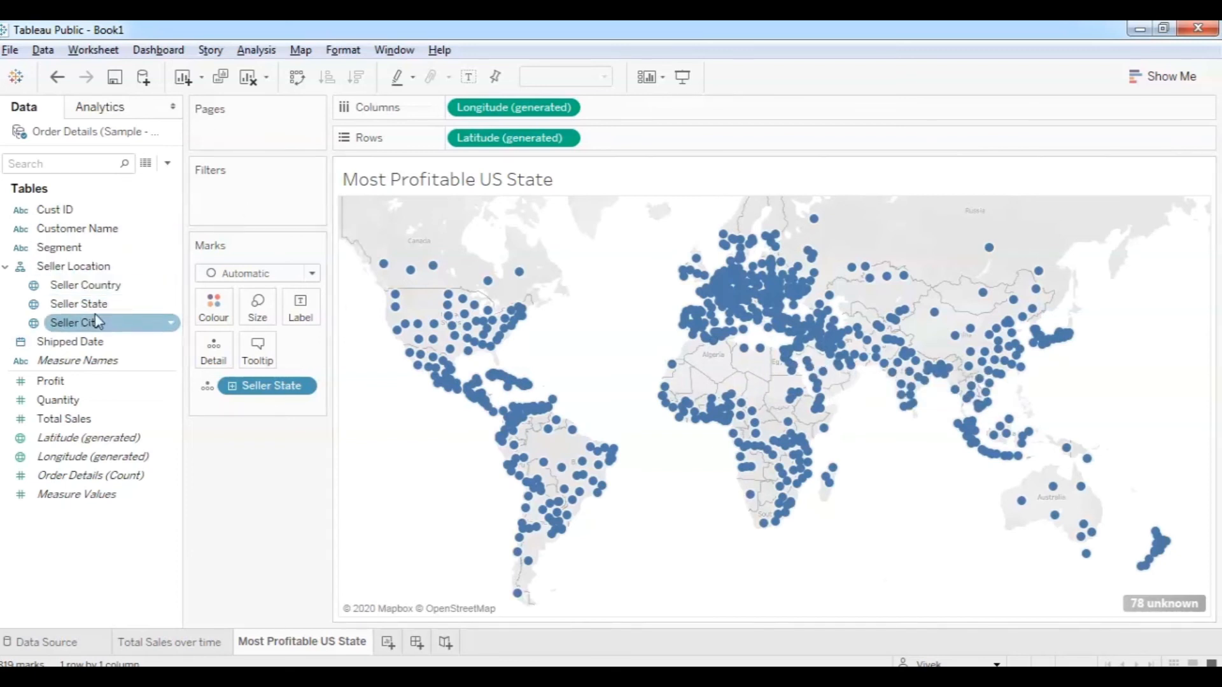
Filter Seller Country to United States only, leaving 3 unknown locations.
{"action": "left_click_drag", "start_coordinate": [94, 286], "coordinate": [234, 194]}
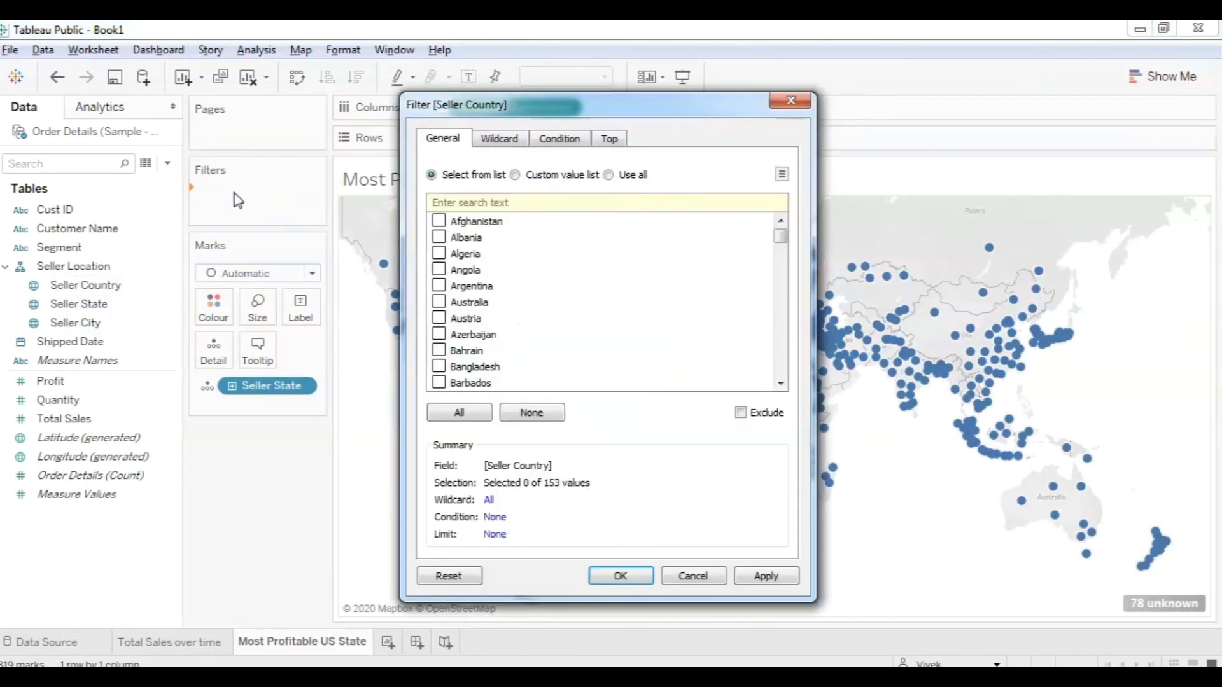
{"action": "type", "text": "US"}
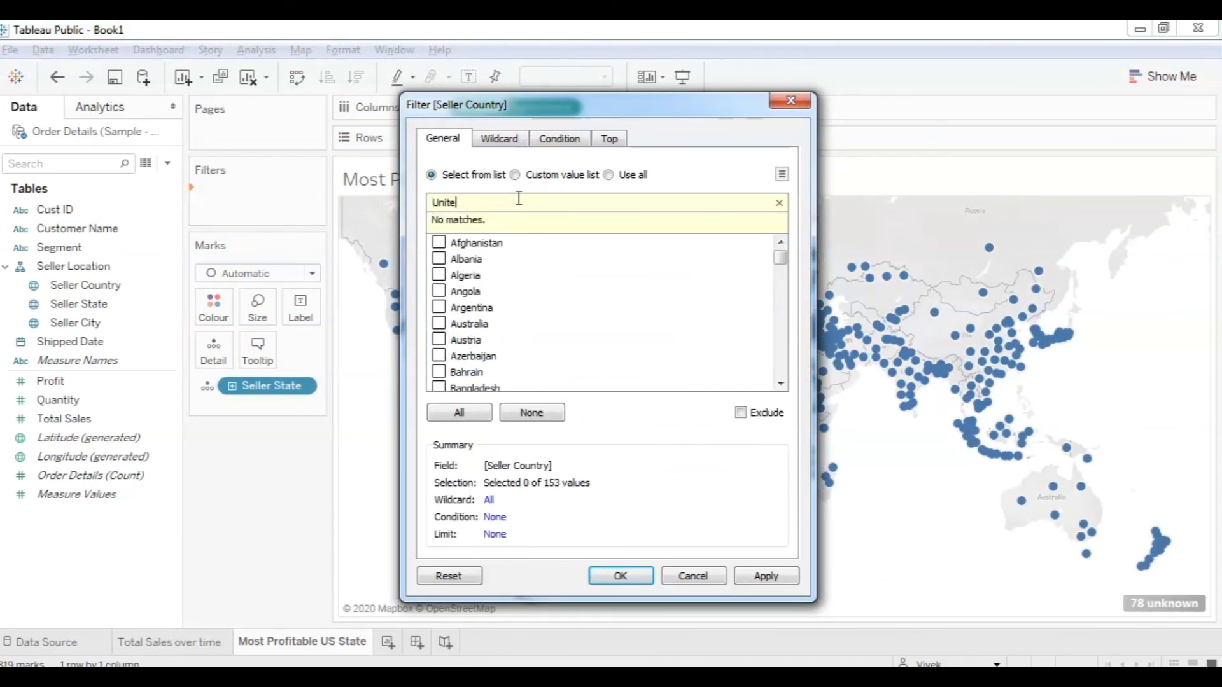
{"action": "left_click", "coordinate": [440, 253]}
{"action": "left_click", "coordinate": [648, 578]}
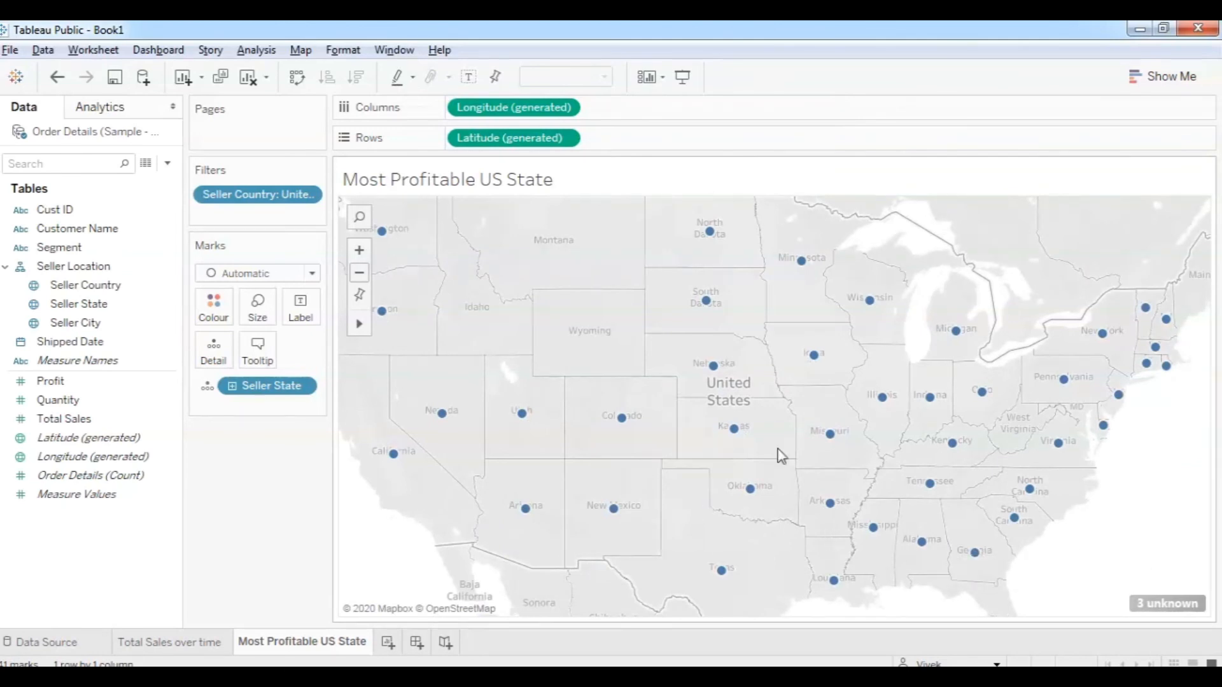
{"action": "left_click", "coordinate": [1168, 605]}
Fix state location matching to the country USA so no unknown locations remain.
{"action": "left_click", "coordinate": [596, 330]}
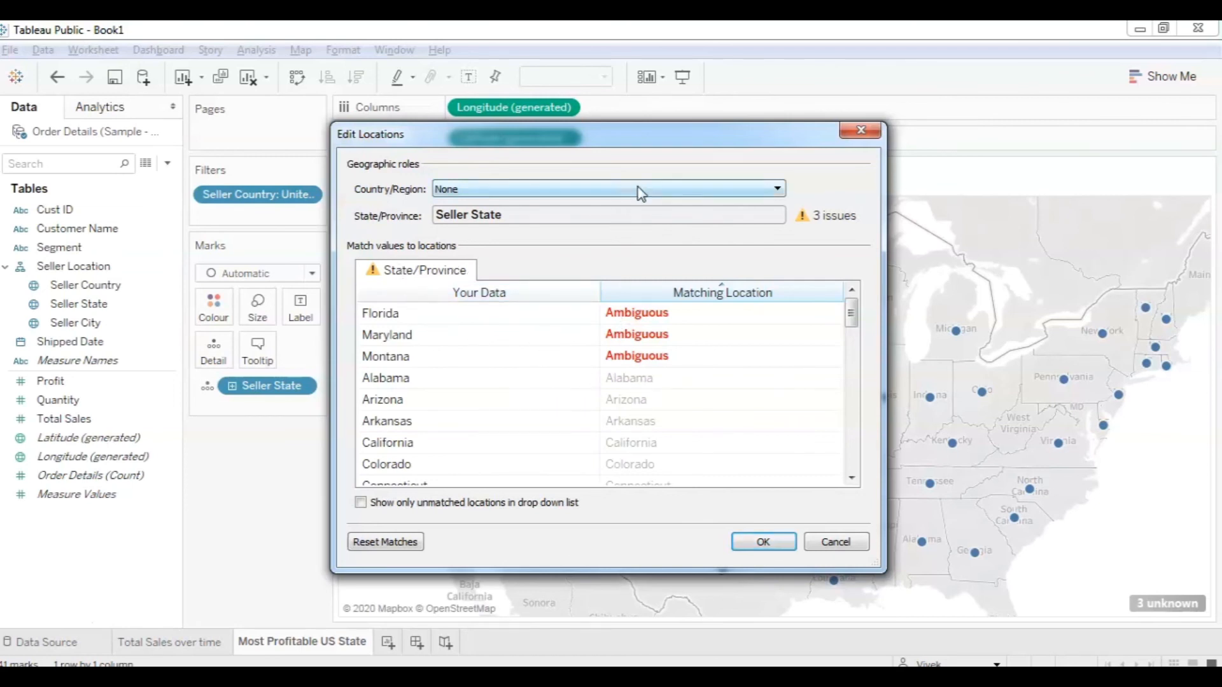
{"action": "left_click", "coordinate": [708, 192]}
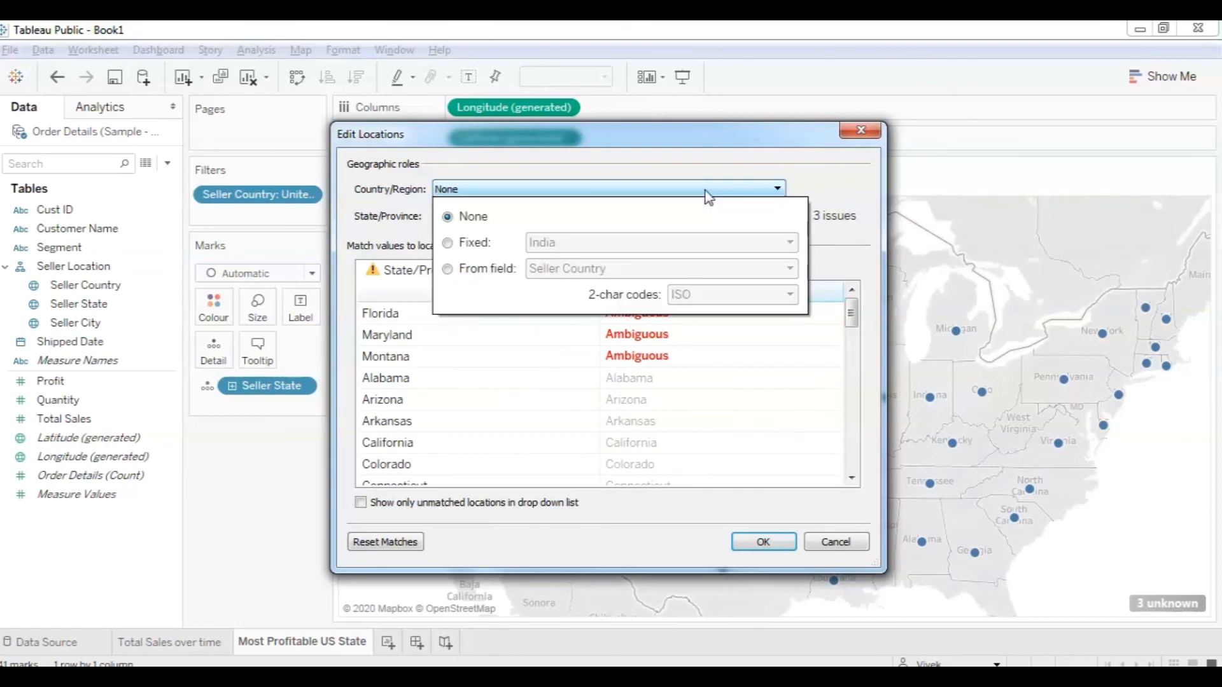
{"action": "left_click", "coordinate": [457, 249]}
{"action": "left_click", "coordinate": [648, 252]}
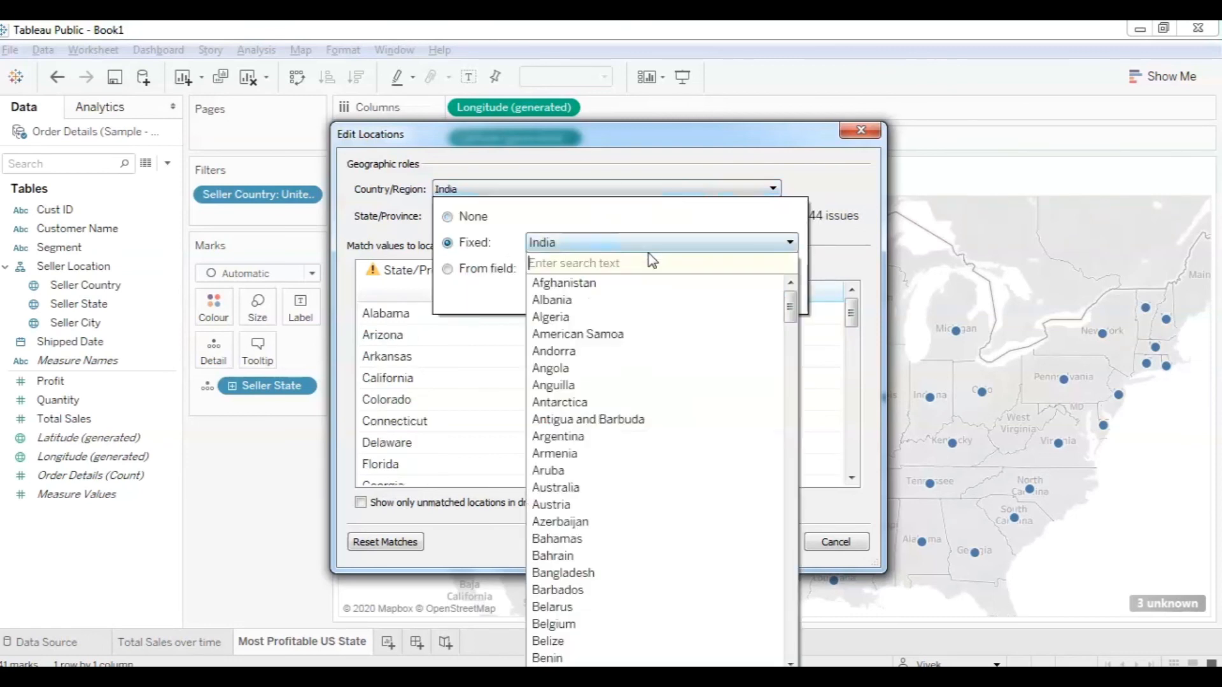
{"action": "type", "text": "USA"}
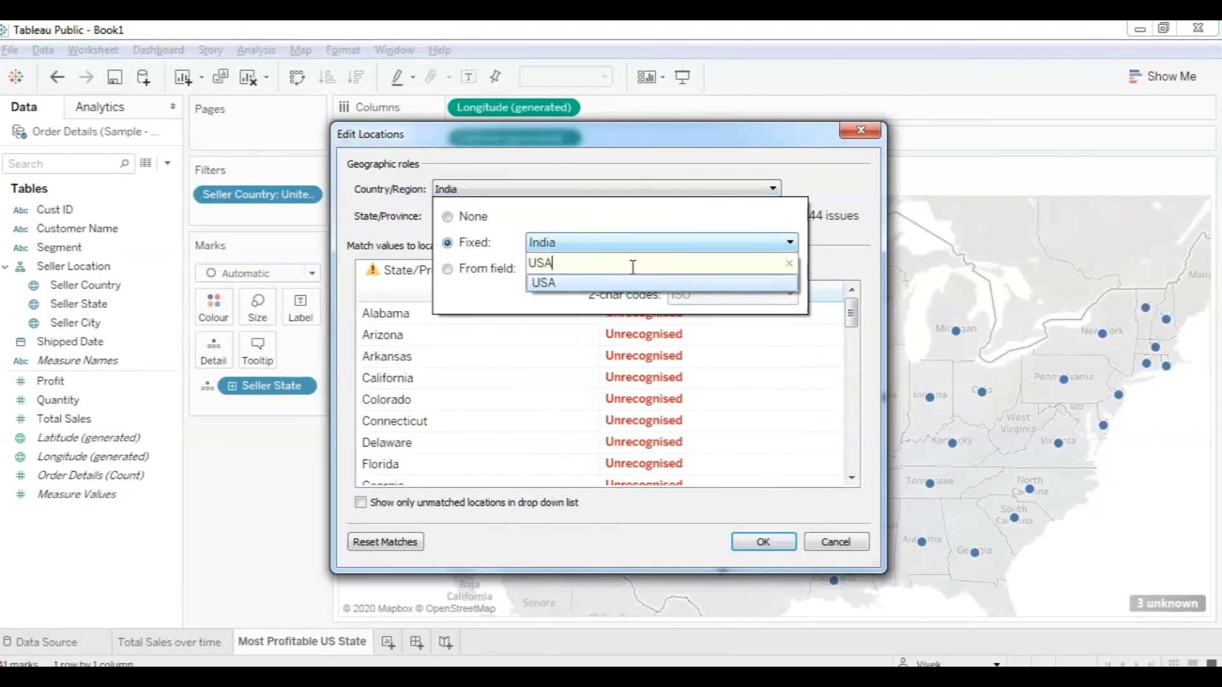
{"action": "left_click", "coordinate": [618, 283]}
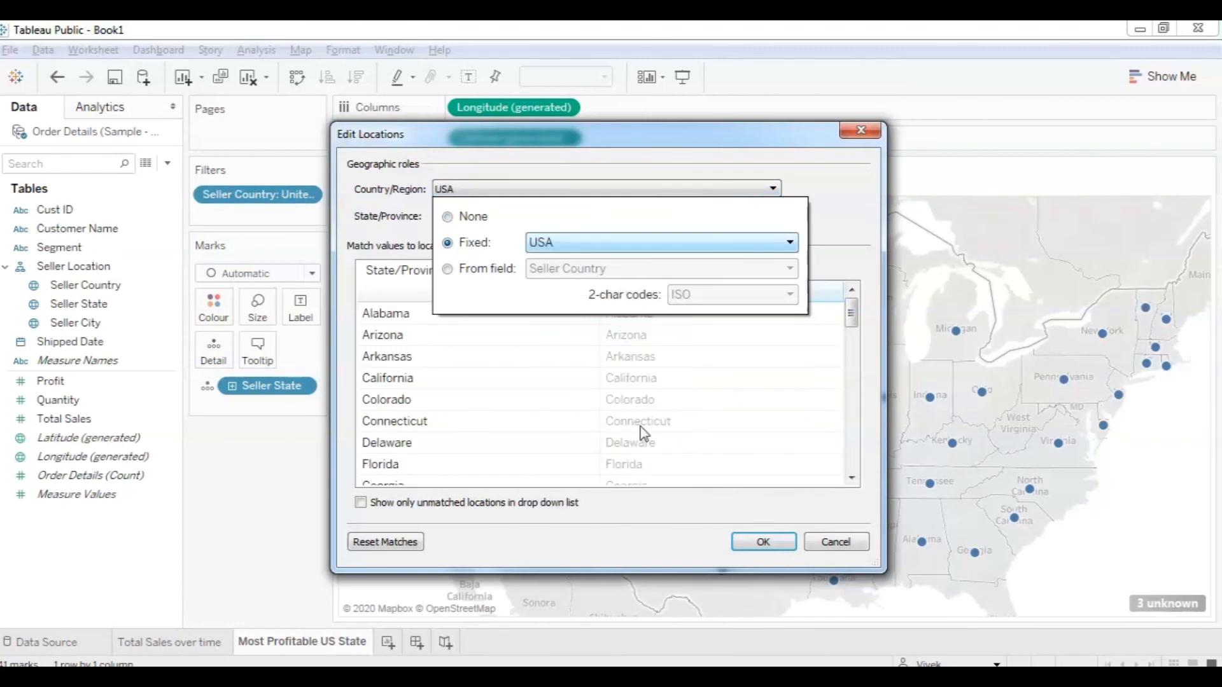
{"action": "left_click", "coordinate": [767, 542]}
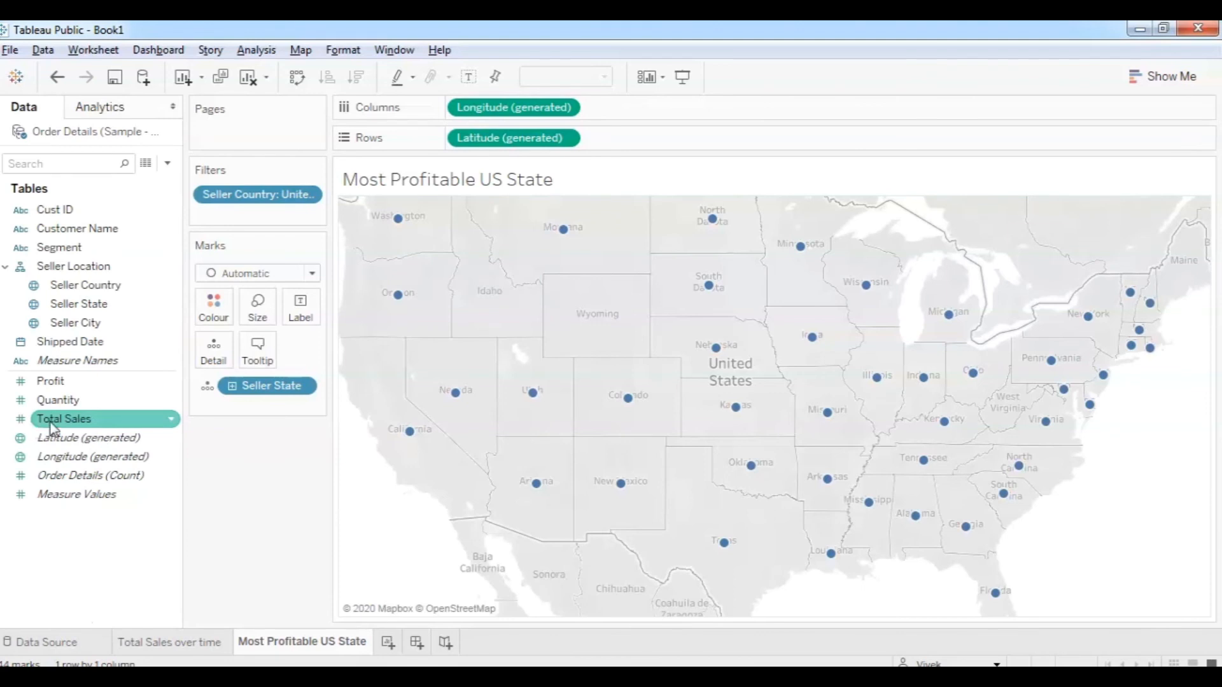
{"action": "left_click_drag", "start_coordinate": [52, 427], "coordinate": [256, 317]}
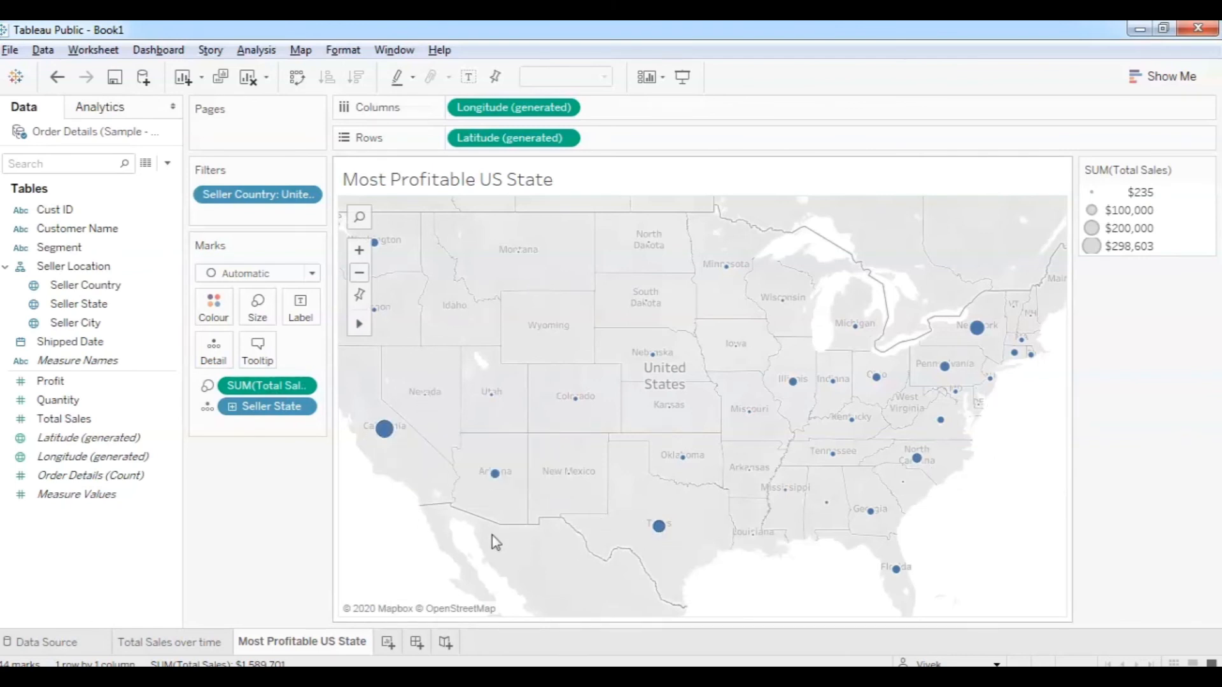
{"action": "mouse_move", "coordinate": [383, 442]}
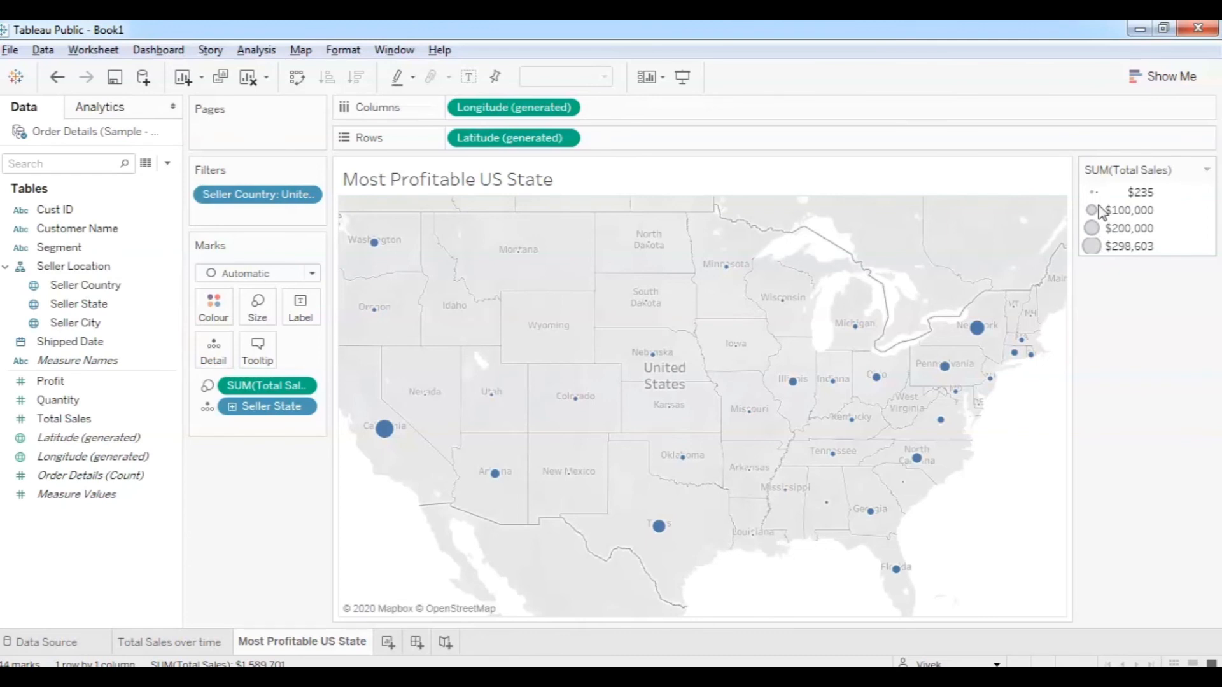
{"action": "mouse_move", "coordinate": [845, 437]}
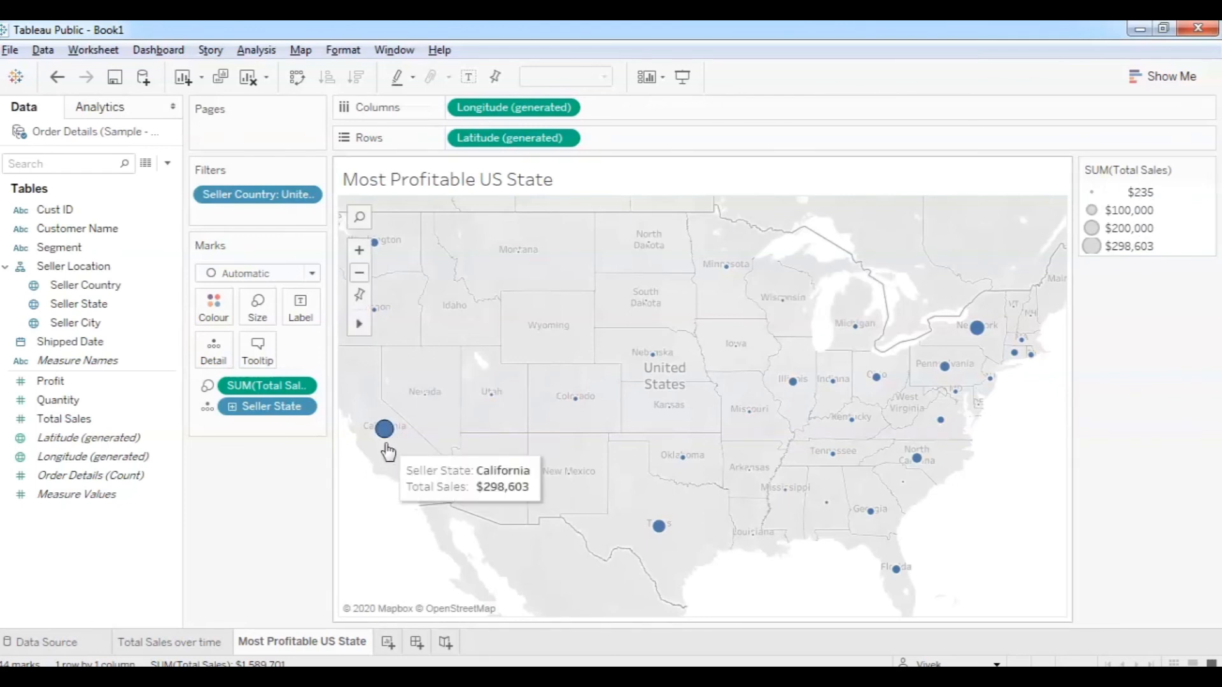
{"action": "mouse_move", "coordinate": [666, 545]}
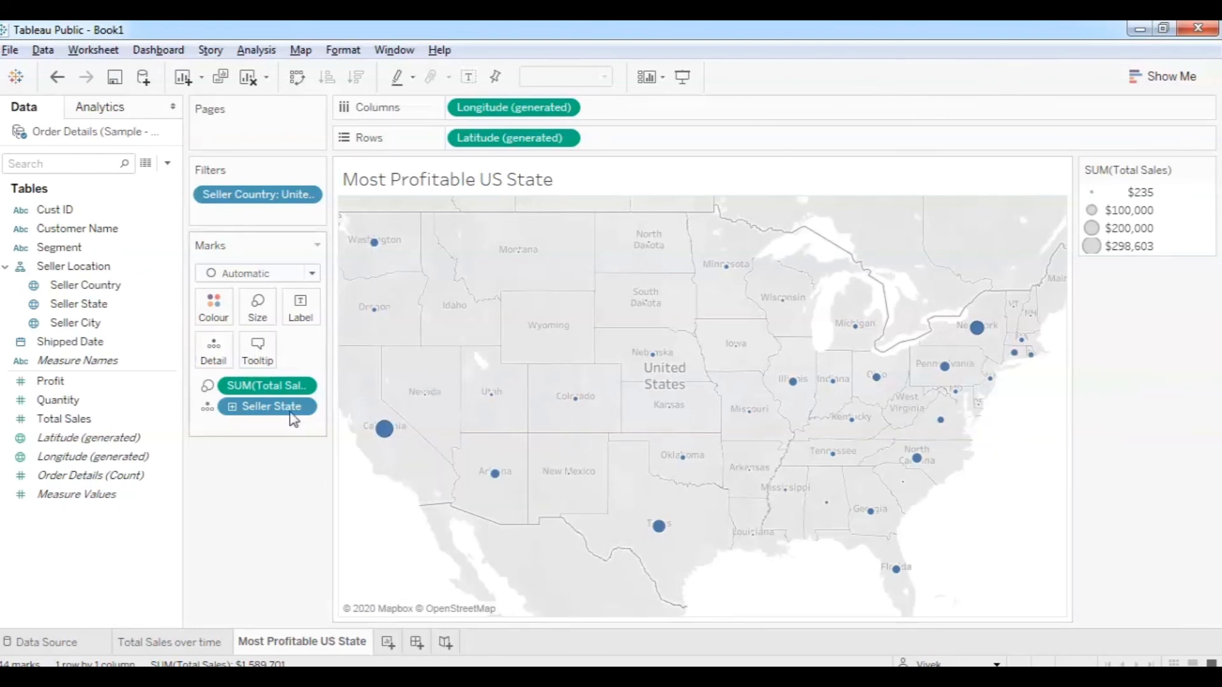
Give the state bubbles a black border through the Colour card's Border setting.
{"action": "left_click", "coordinate": [204, 309]}
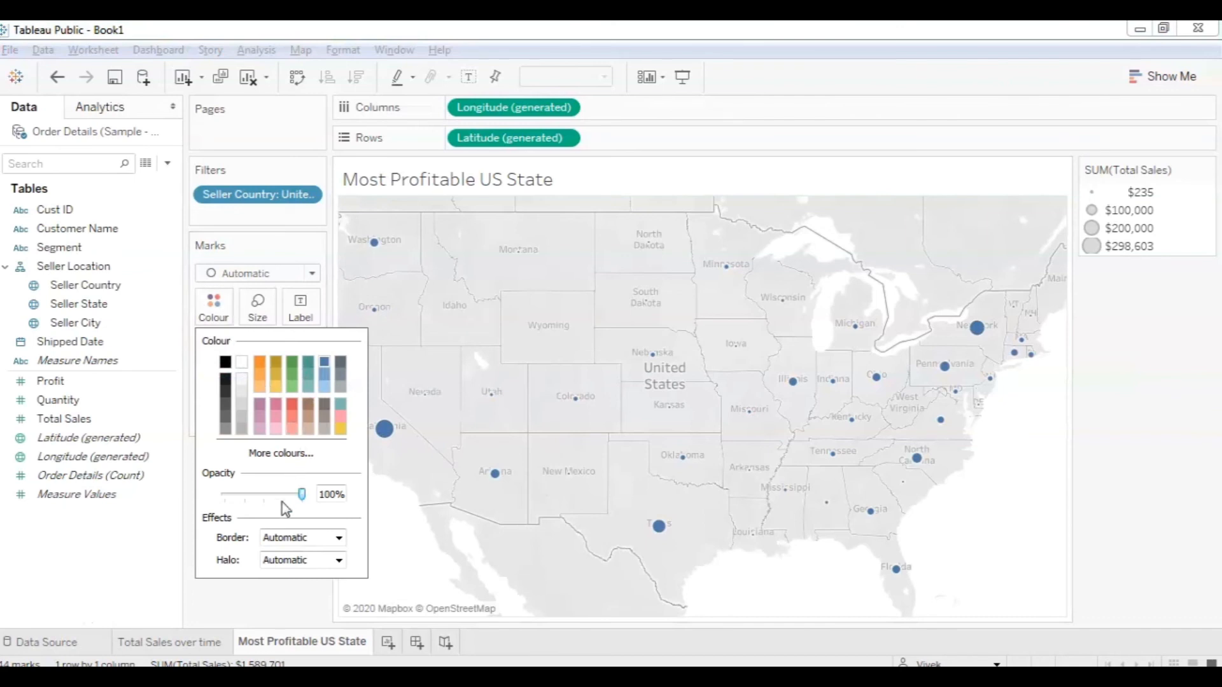
{"action": "left_click", "coordinate": [298, 538]}
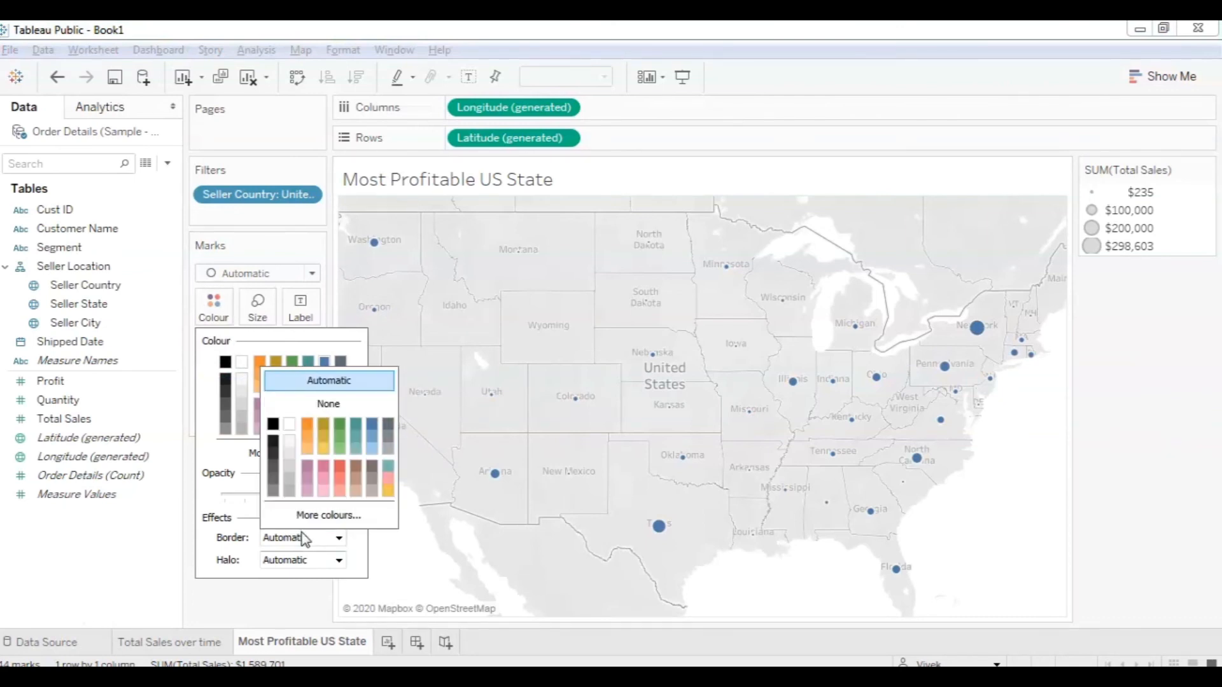
{"action": "left_click", "coordinate": [273, 424]}
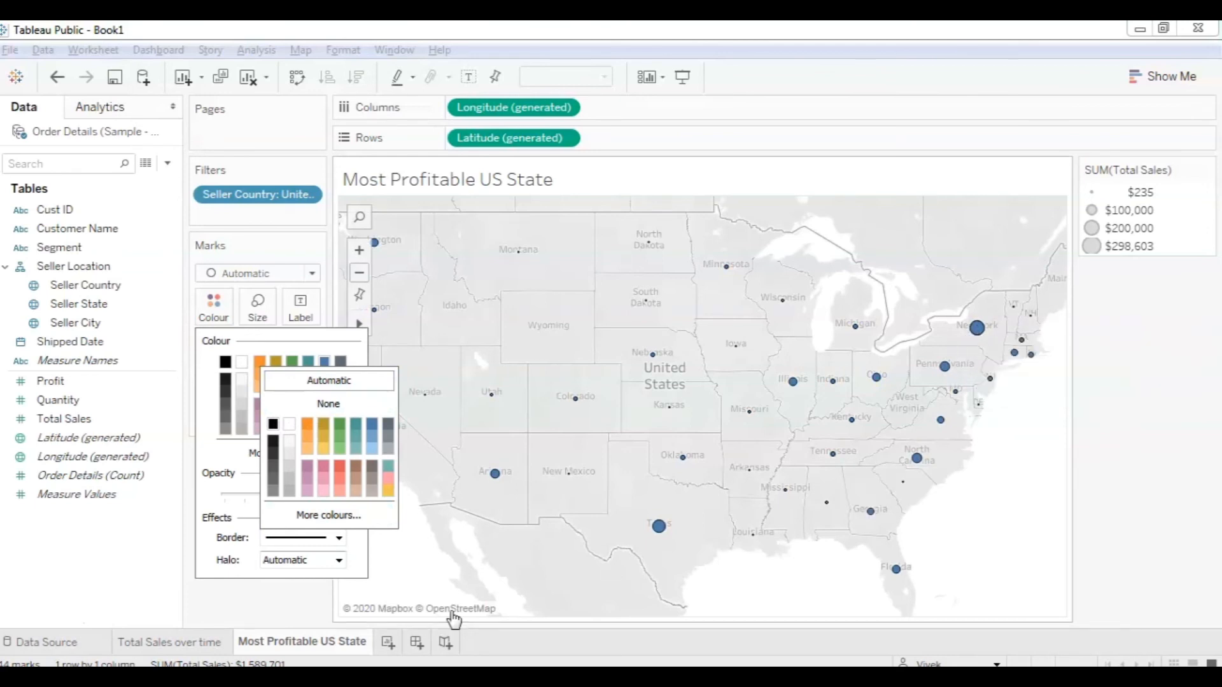
{"action": "left_click", "coordinate": [283, 587]}
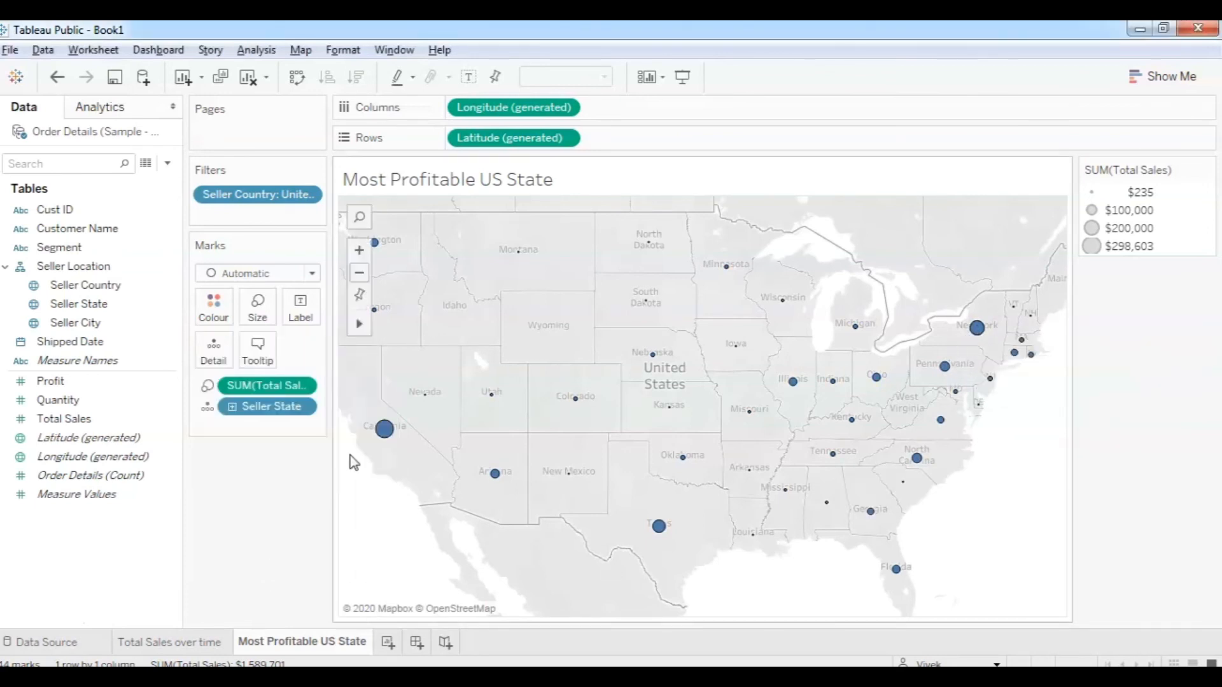
{"action": "left_click", "coordinate": [59, 391]}
{"action": "left_click", "coordinate": [56, 385]}
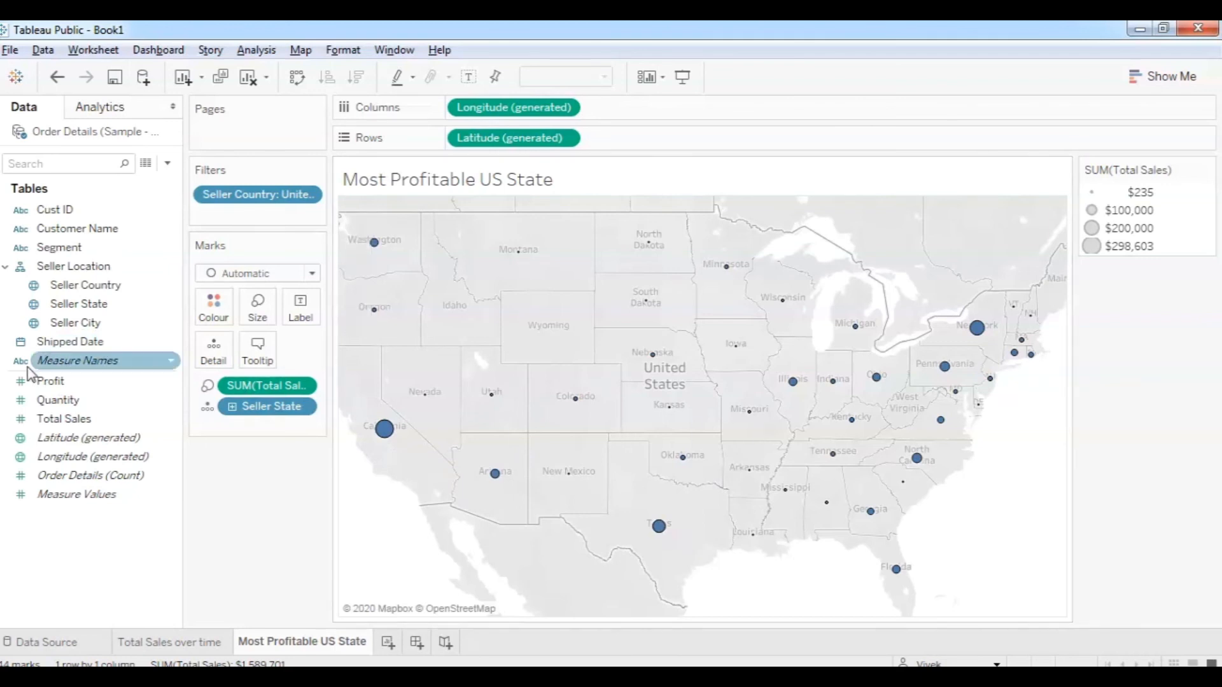
Colour the bubbles by SUM(Profit), orange-to-red from ($8) to $42,790 with California deepest.
{"action": "left_click_drag", "start_coordinate": [51, 381], "coordinate": [210, 309]}
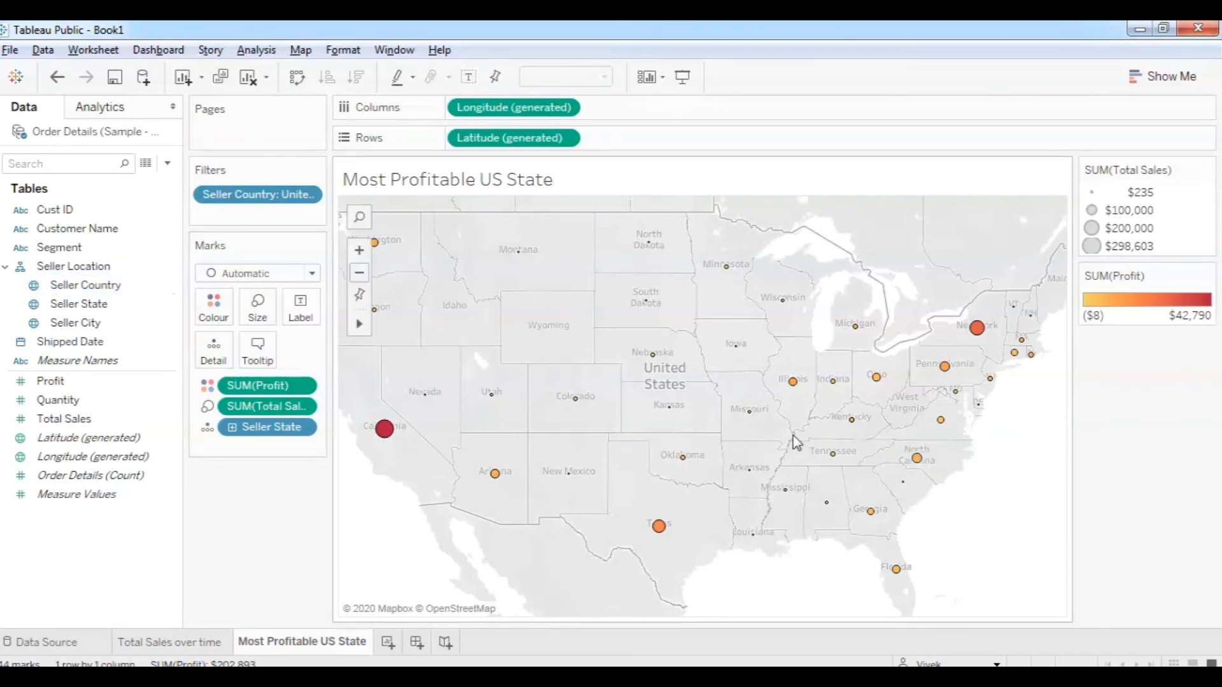
{"action": "mouse_move", "coordinate": [390, 434]}
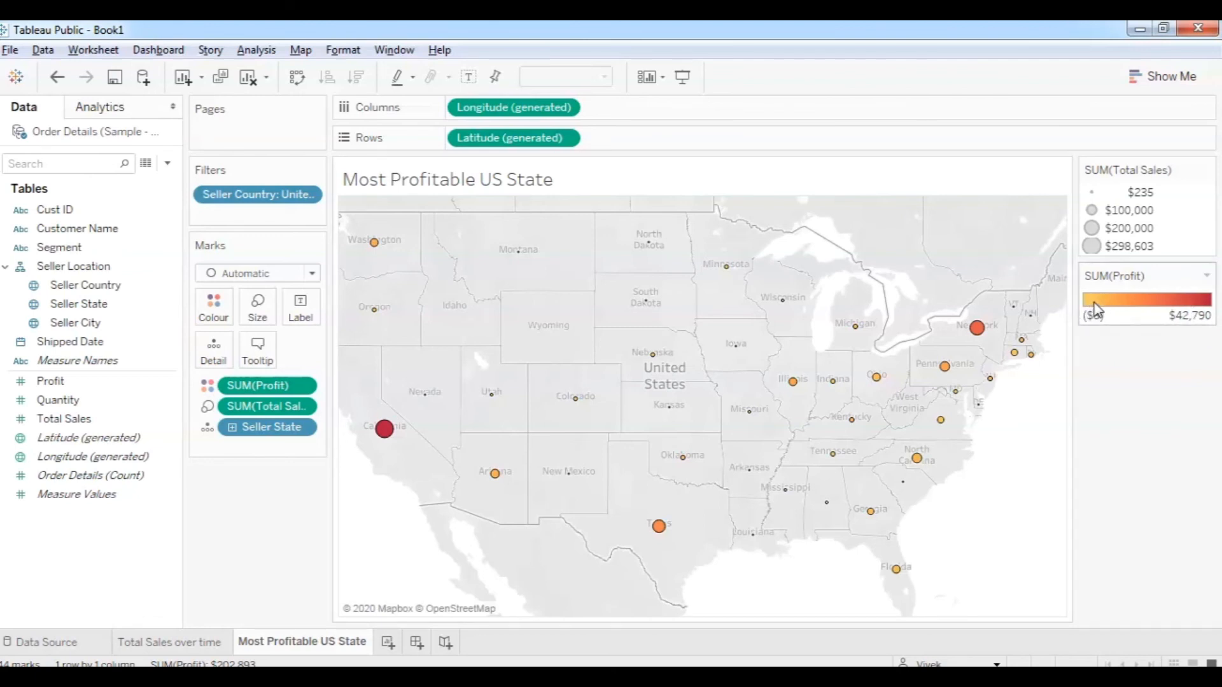
{"action": "mouse_move", "coordinate": [891, 382]}
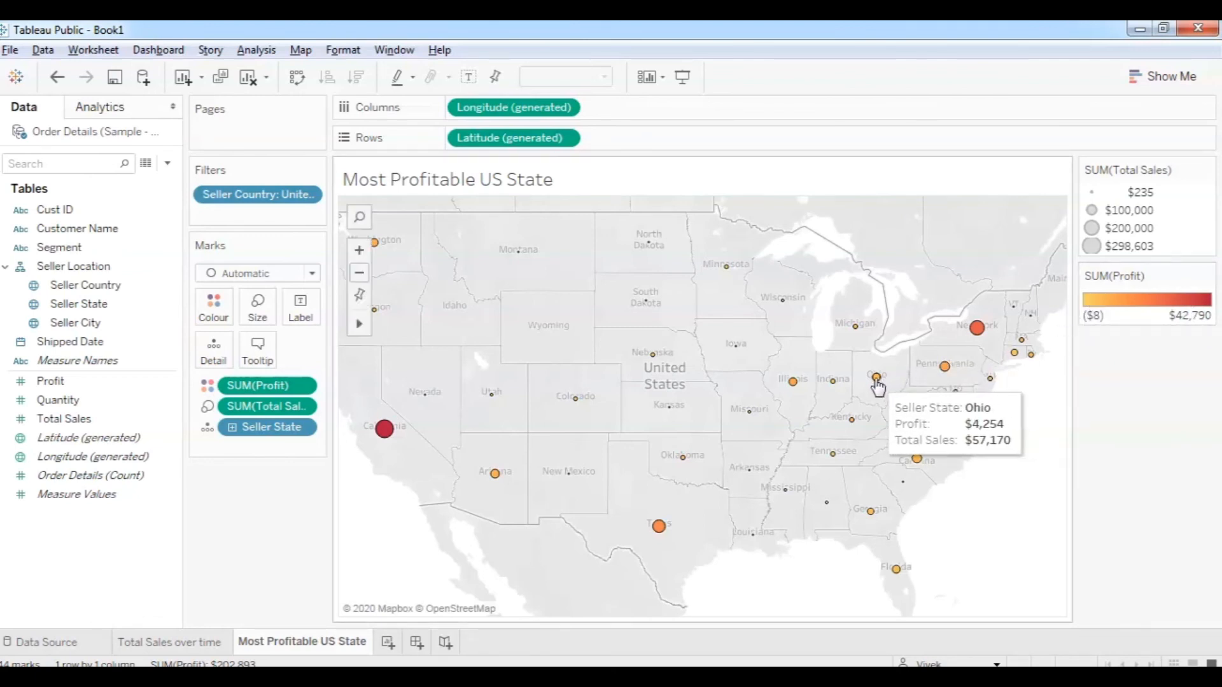
{"action": "mouse_move", "coordinate": [978, 329]}
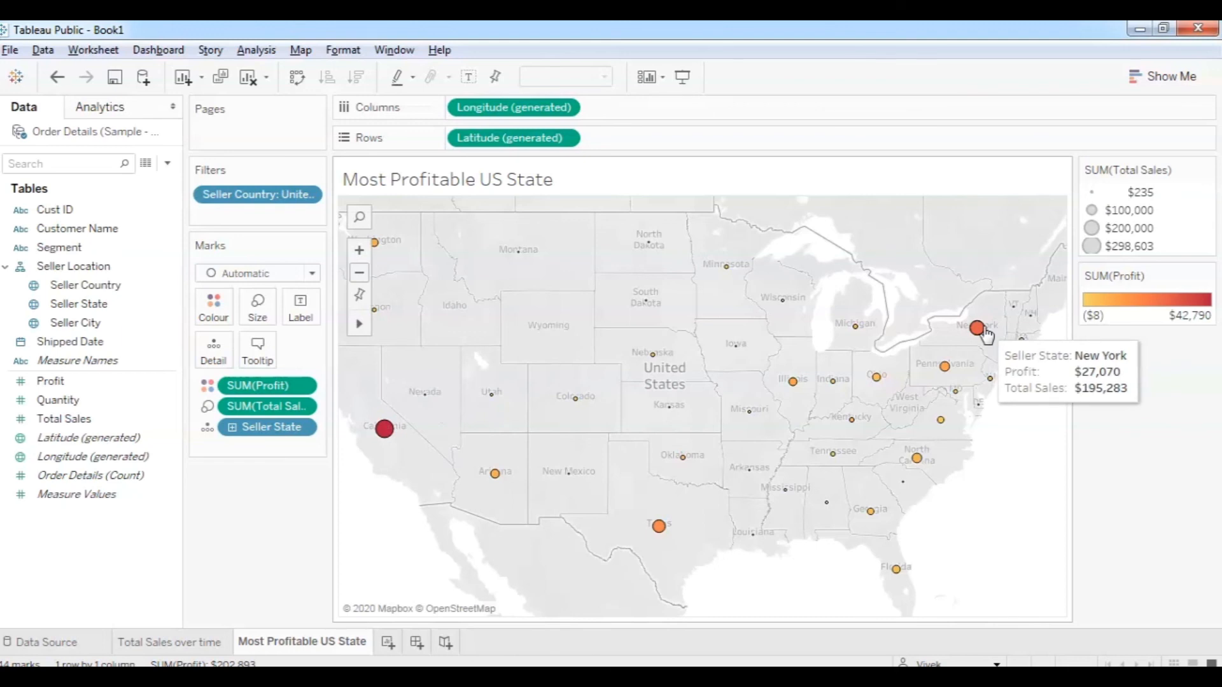
{"action": "mouse_move", "coordinate": [1036, 325]}
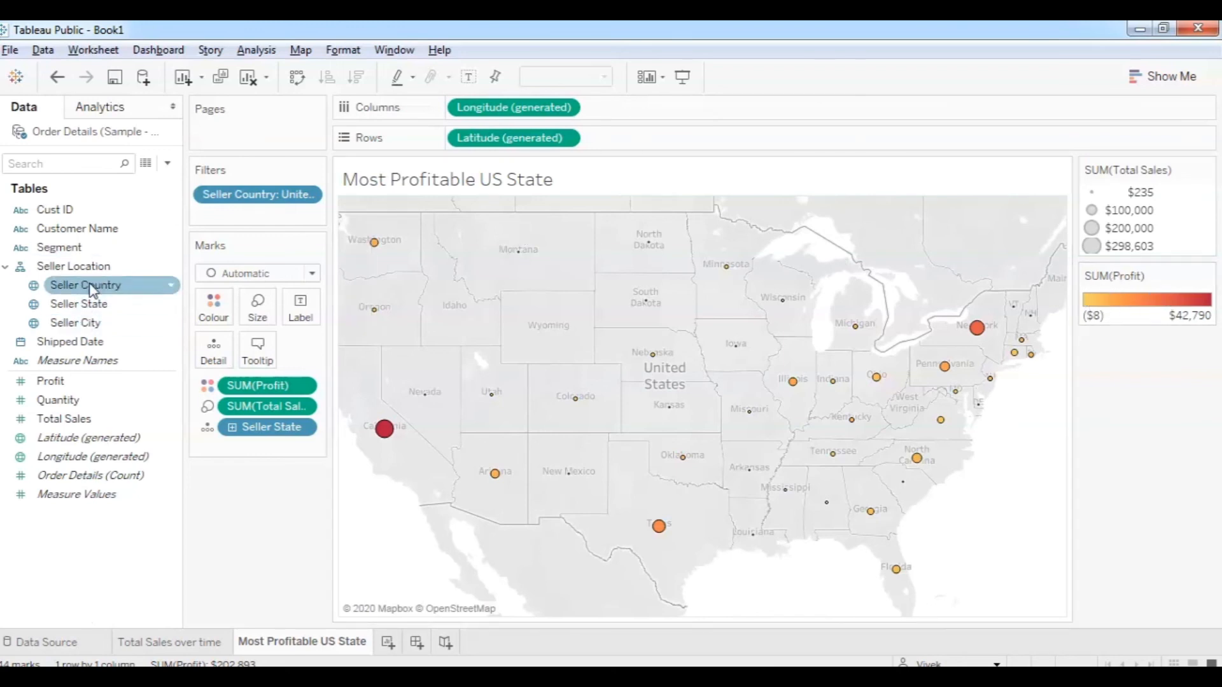
Add a Seller State filter keeping the Top 10 states by Sum of Profit.
{"action": "left_click_drag", "start_coordinate": [81, 307], "coordinate": [233, 218]}
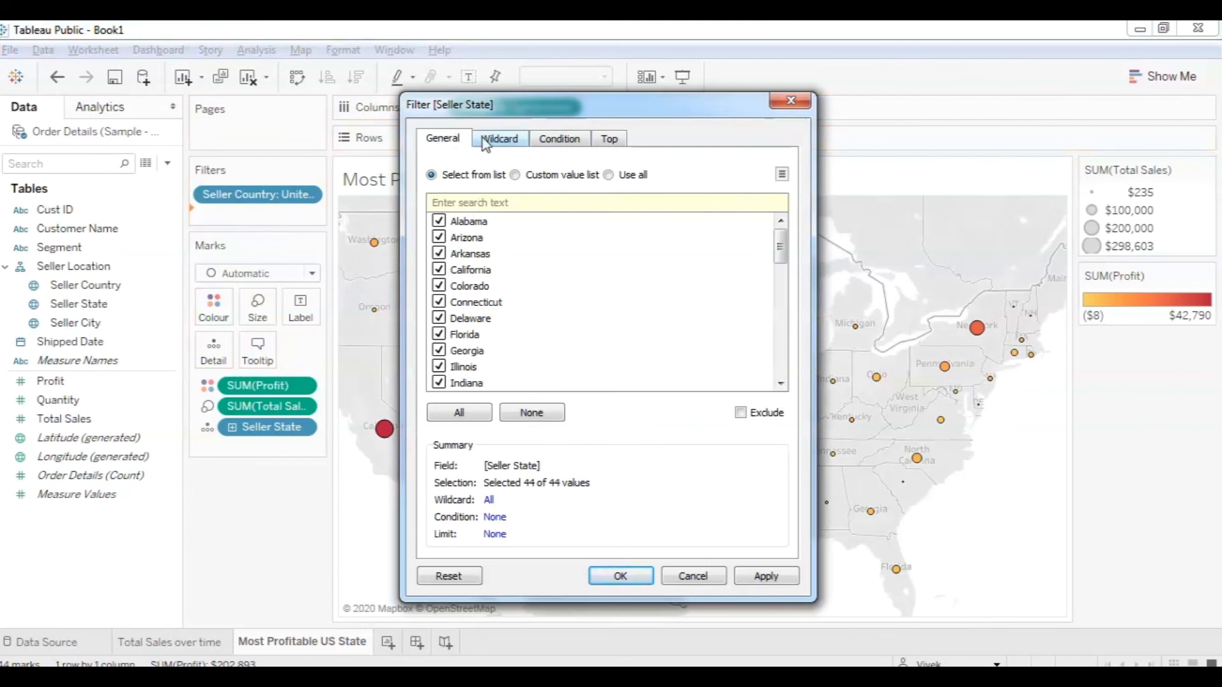
{"action": "left_click", "coordinate": [610, 138]}
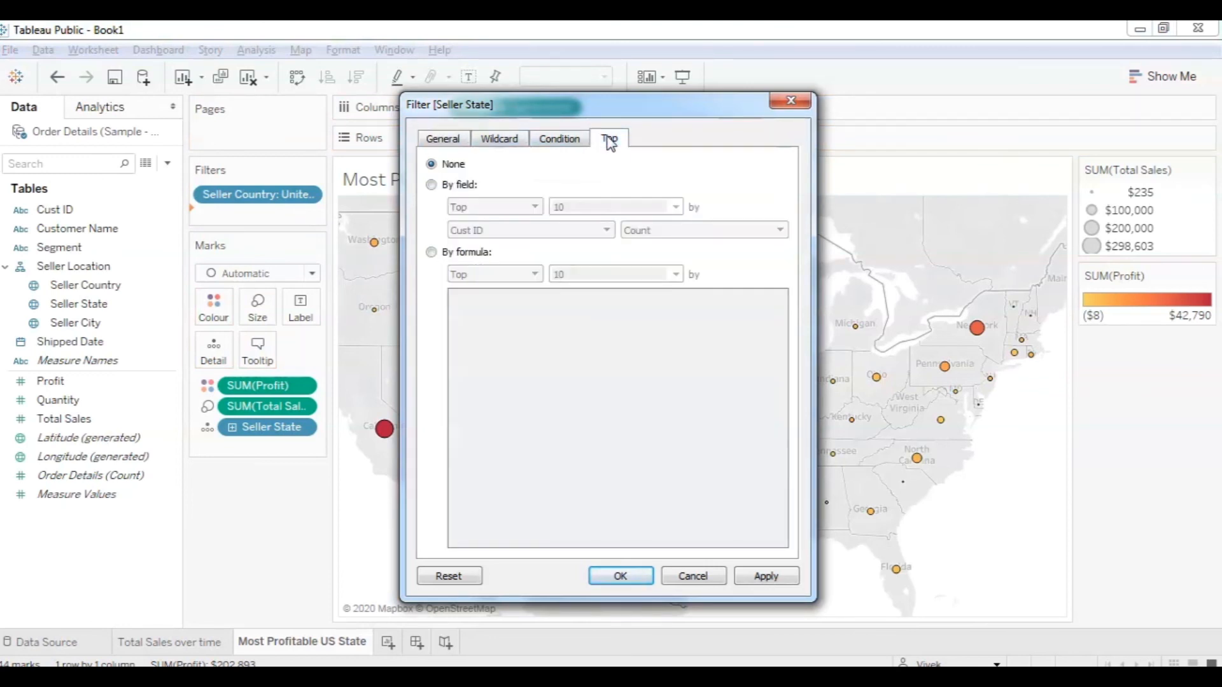
{"action": "left_click", "coordinate": [432, 185]}
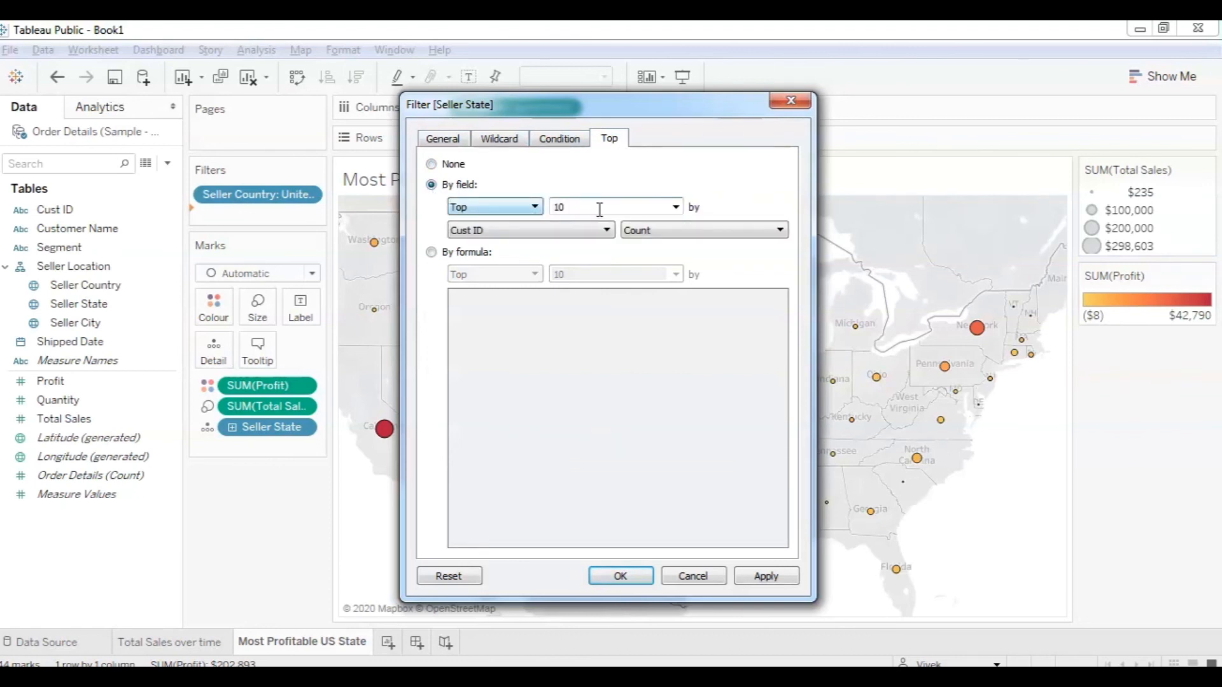
{"action": "left_click", "coordinate": [603, 232]}
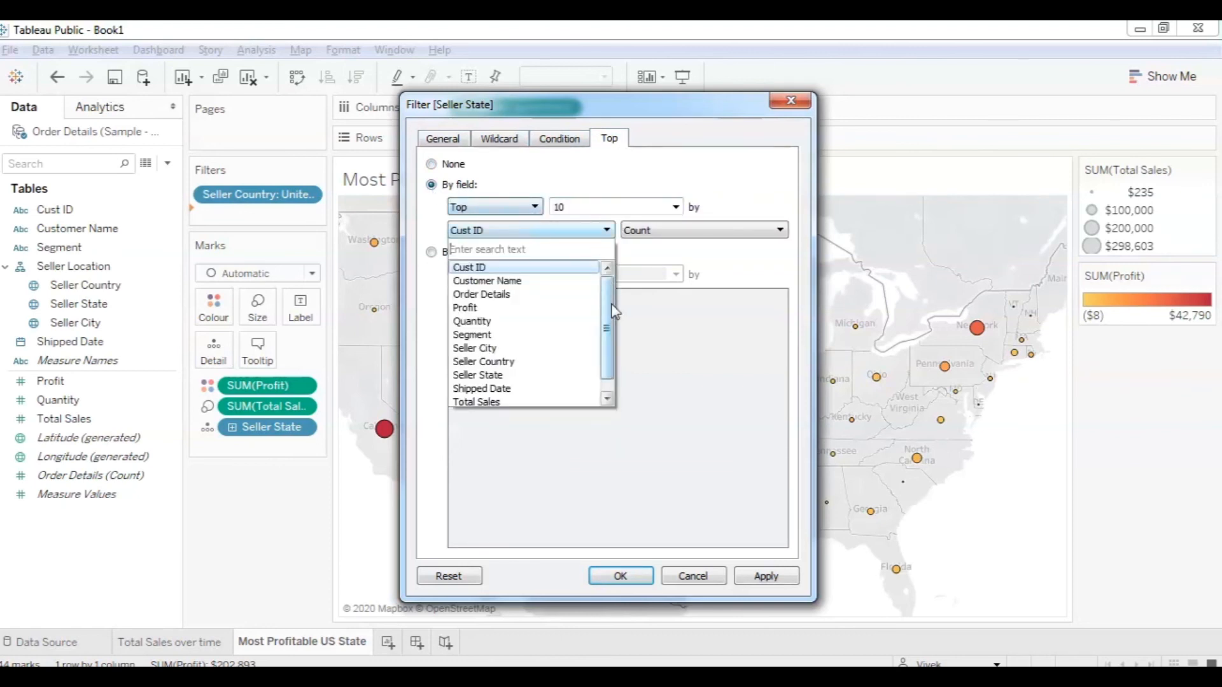
{"action": "left_click", "coordinate": [463, 308]}
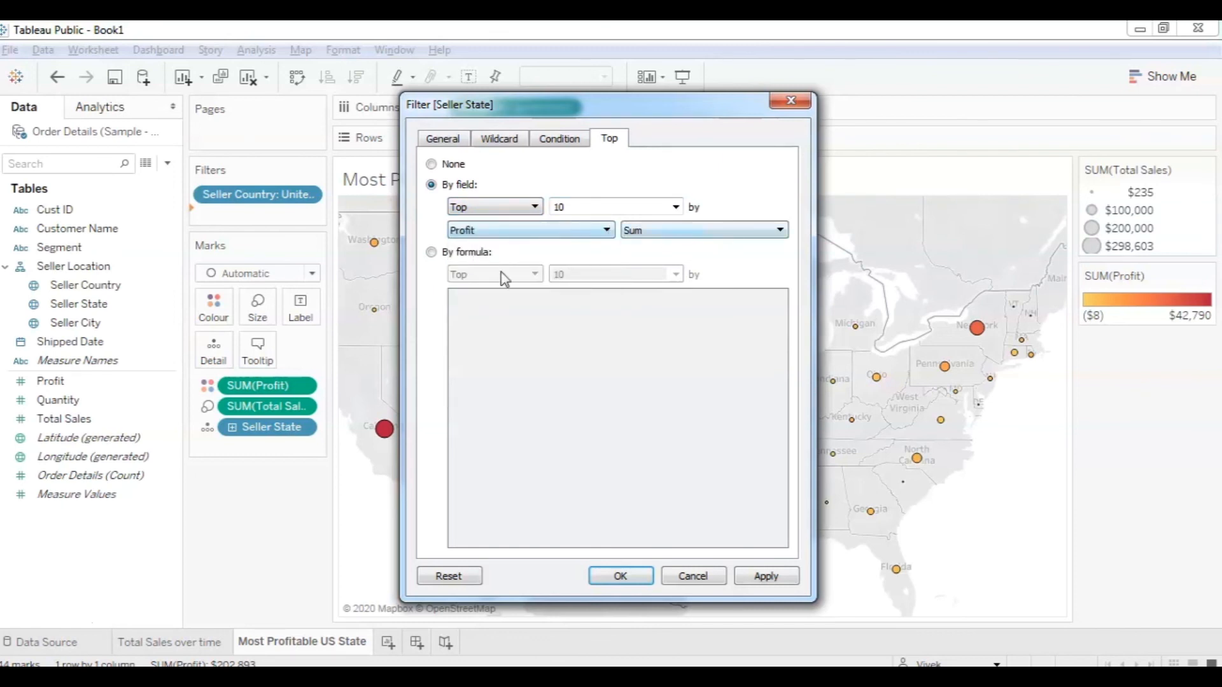
{"action": "left_click", "coordinate": [613, 578]}
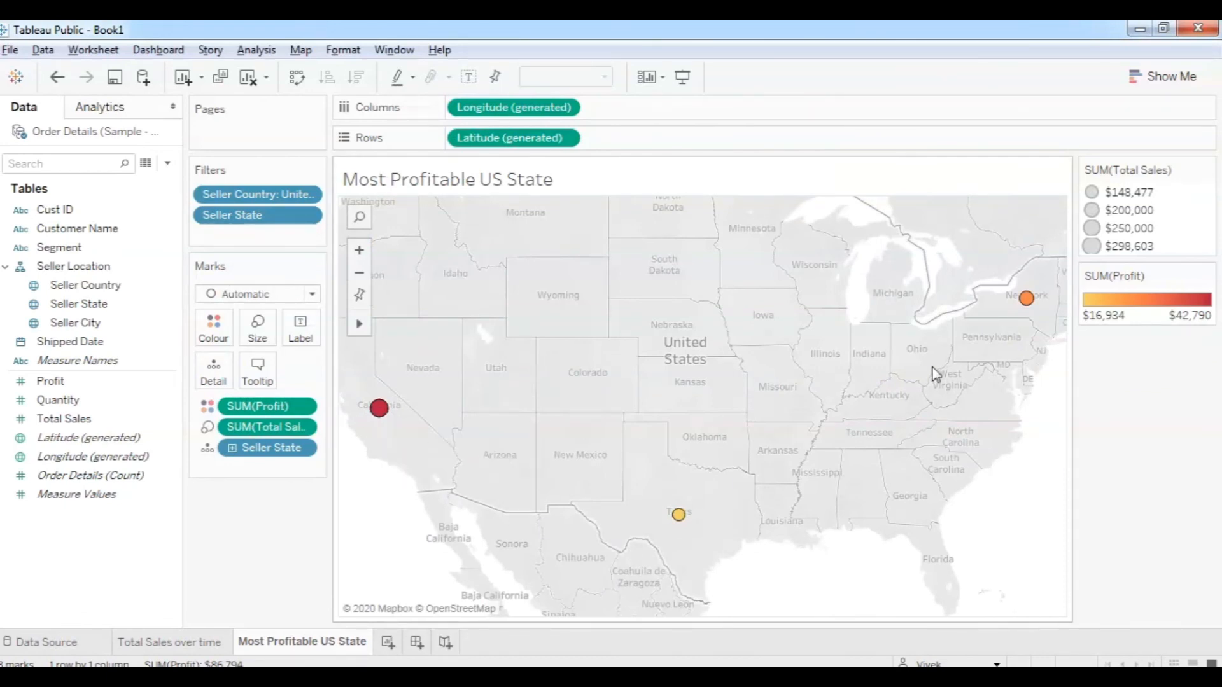
{"action": "mouse_move", "coordinate": [681, 522]}
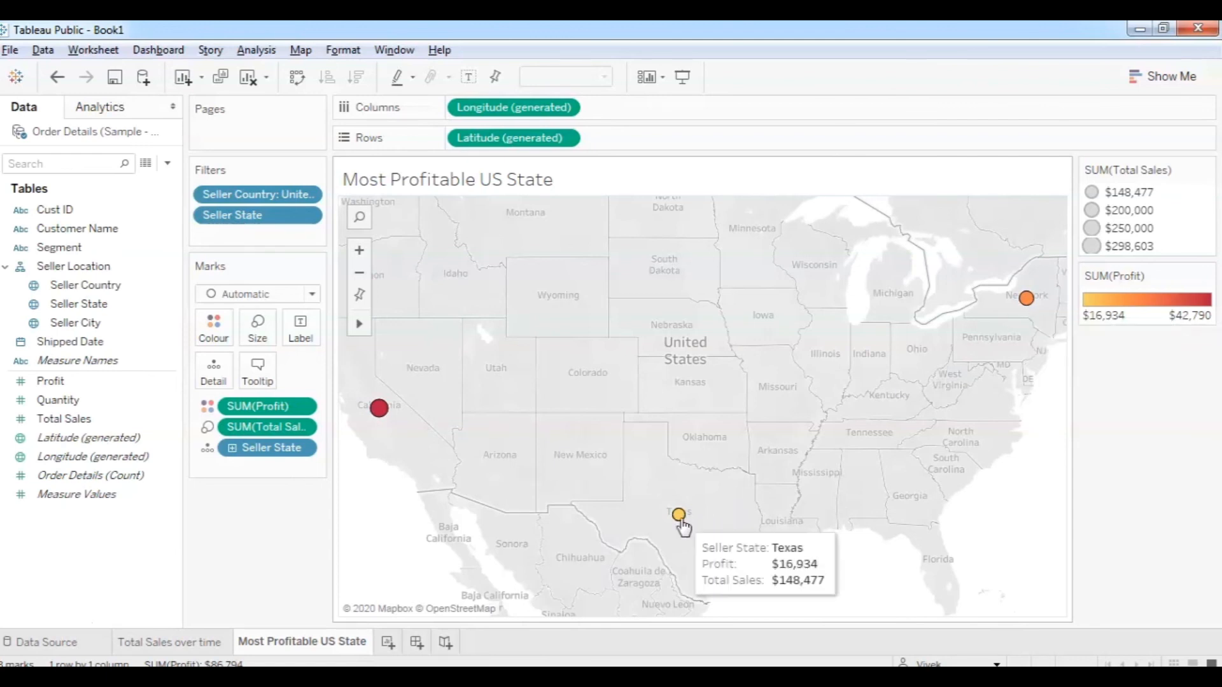
{"action": "double_click", "coordinate": [232, 220]}
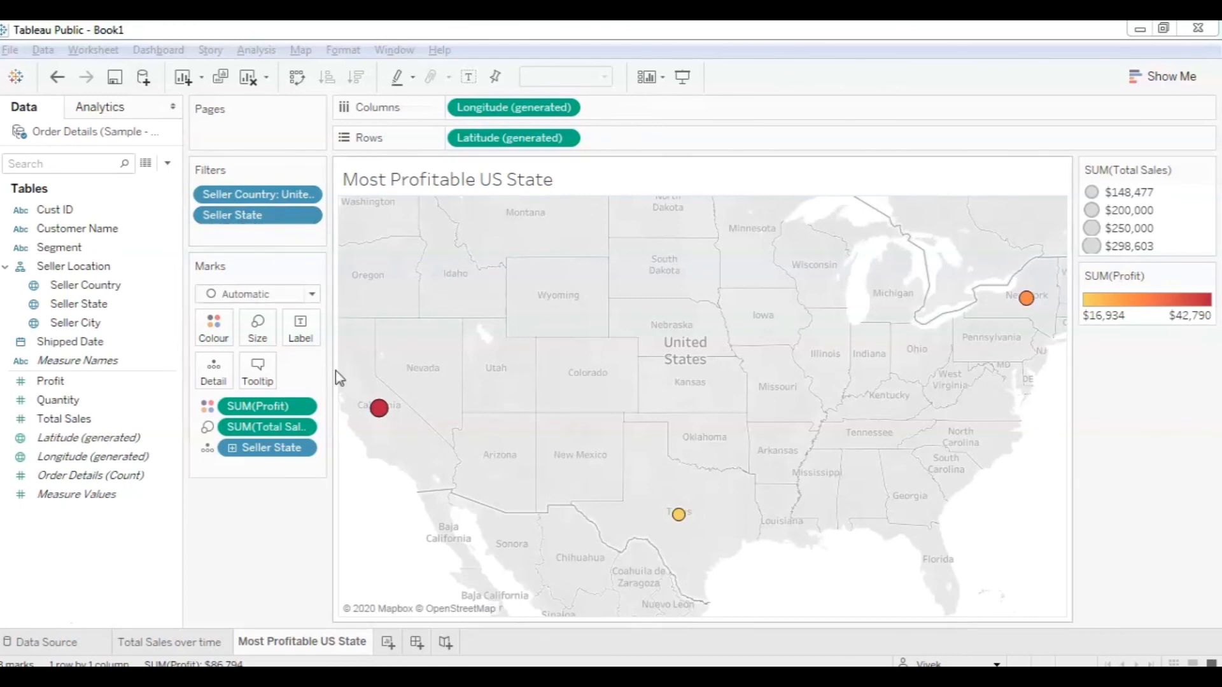
{"action": "mouse_move", "coordinate": [380, 415]}
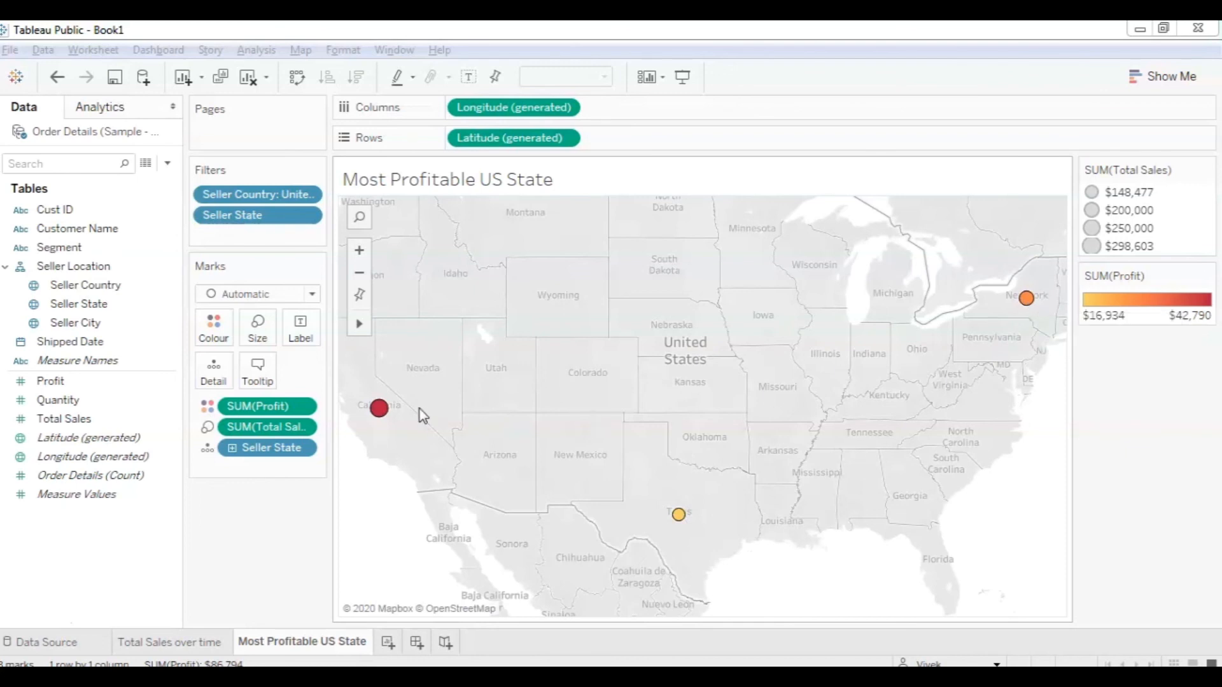
{"action": "mouse_move", "coordinate": [687, 519]}
{"action": "mouse_move", "coordinate": [1027, 312]}
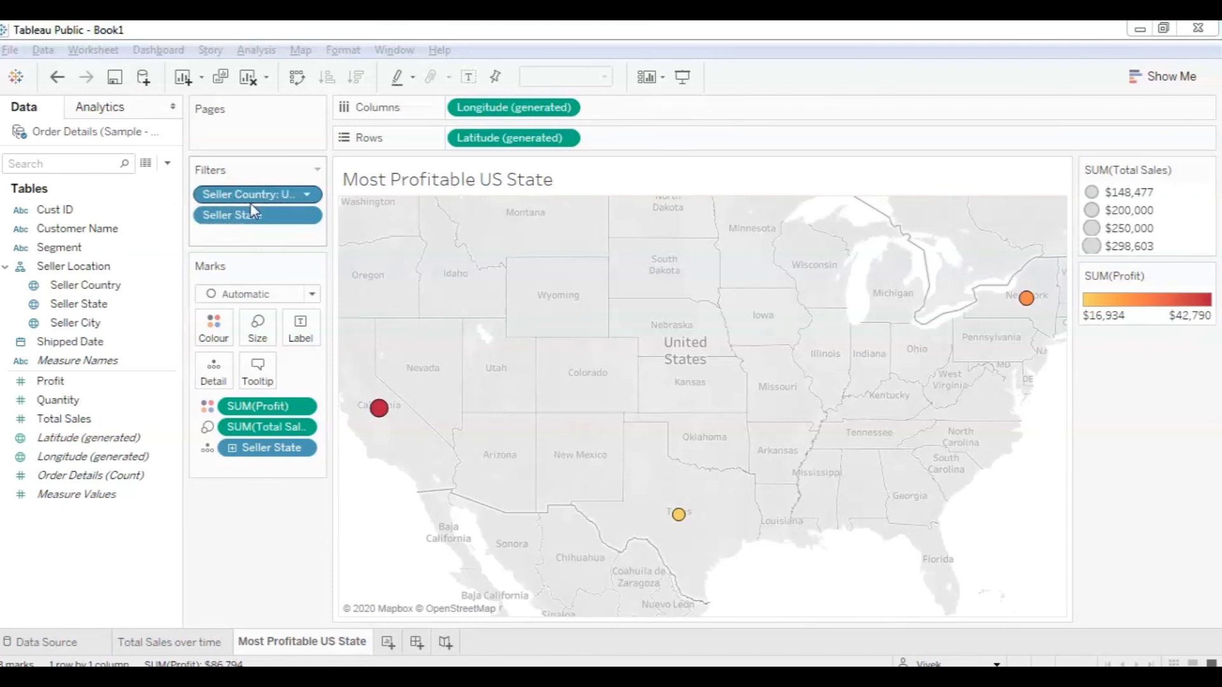
Make Seller Country a context filter so the map shows the top 10 US states by profit.
{"action": "left_click", "coordinate": [309, 195]}
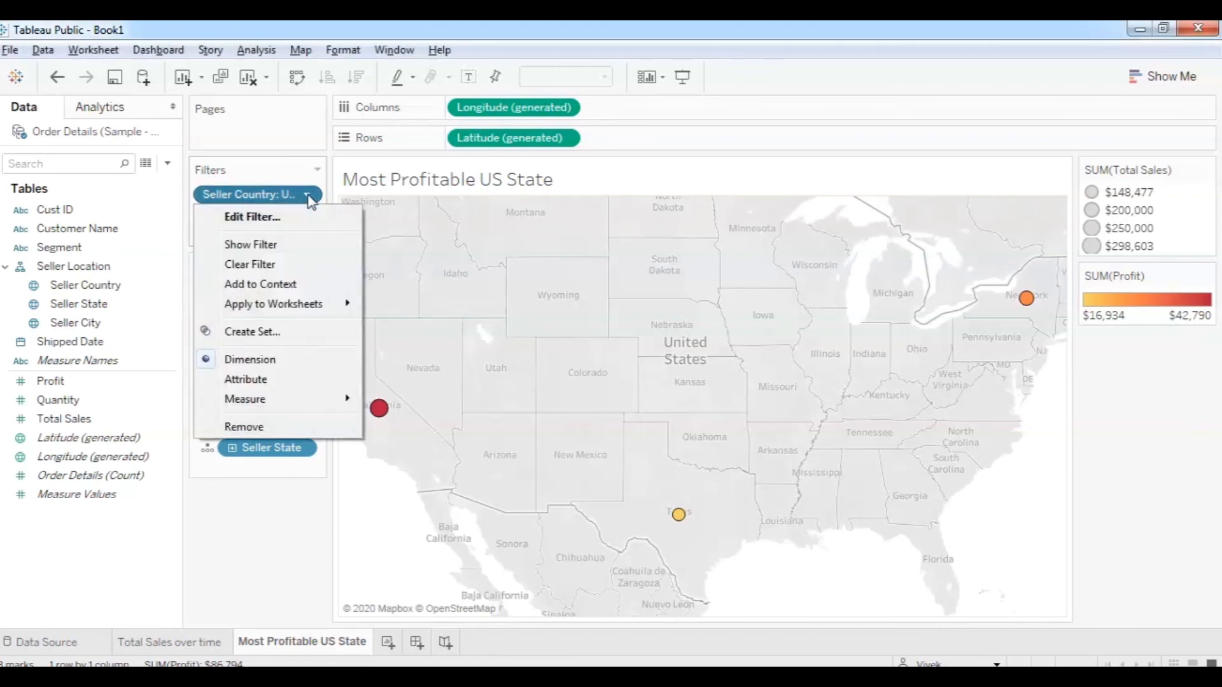
{"action": "left_click", "coordinate": [281, 287]}
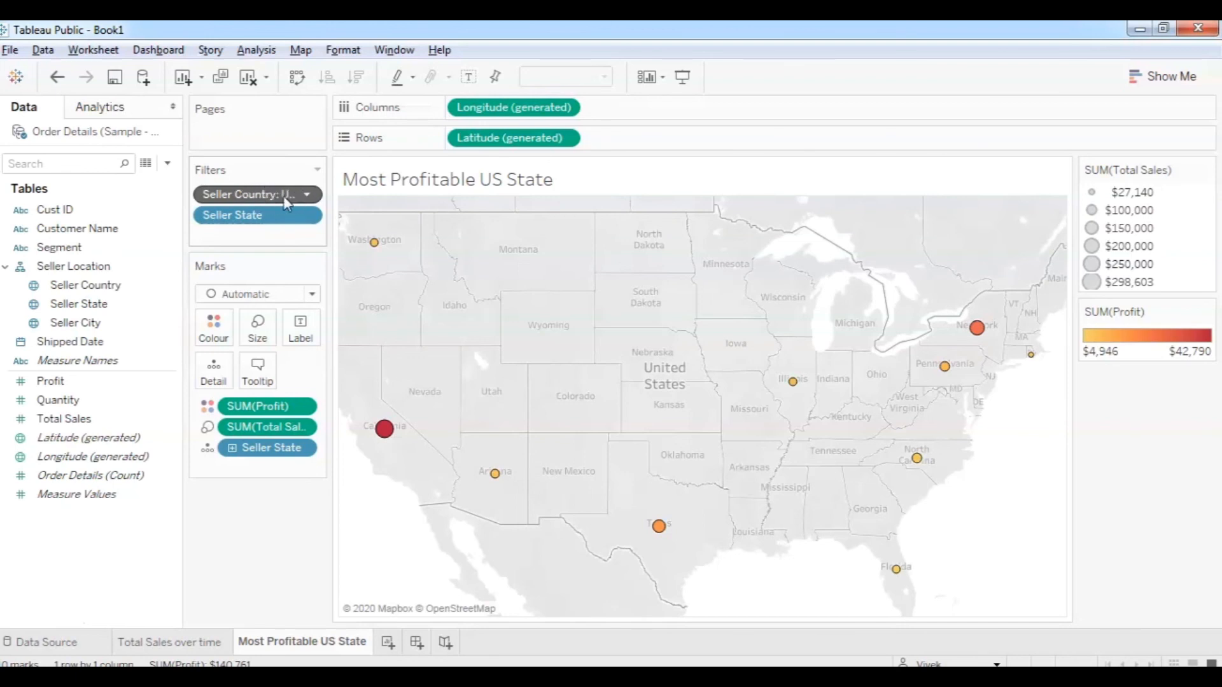
{"action": "left_click", "coordinate": [306, 195]}
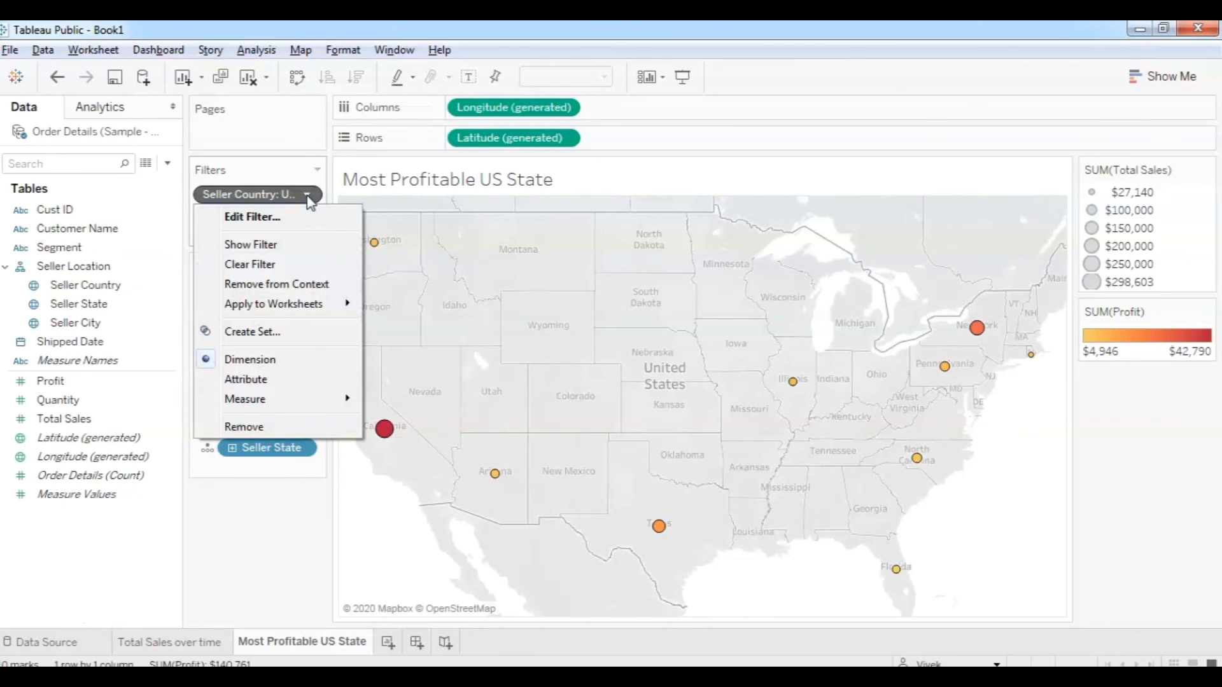
{"action": "left_click", "coordinate": [294, 291]}
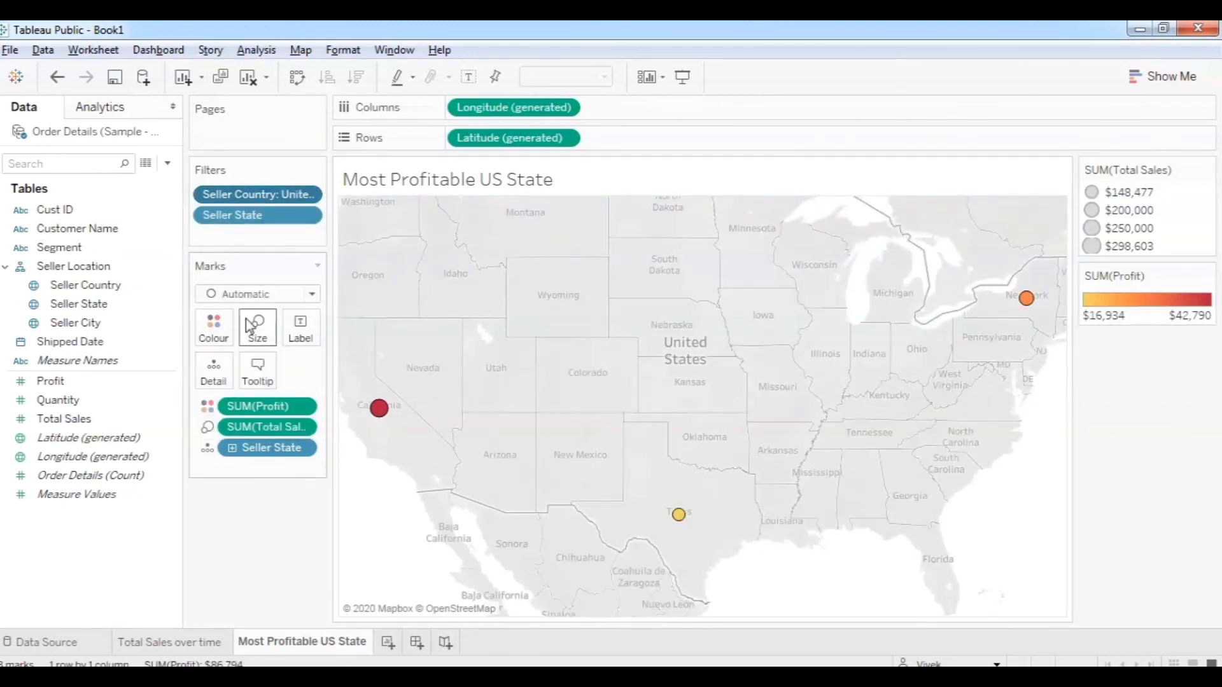
{"action": "left_click", "coordinate": [308, 195]}
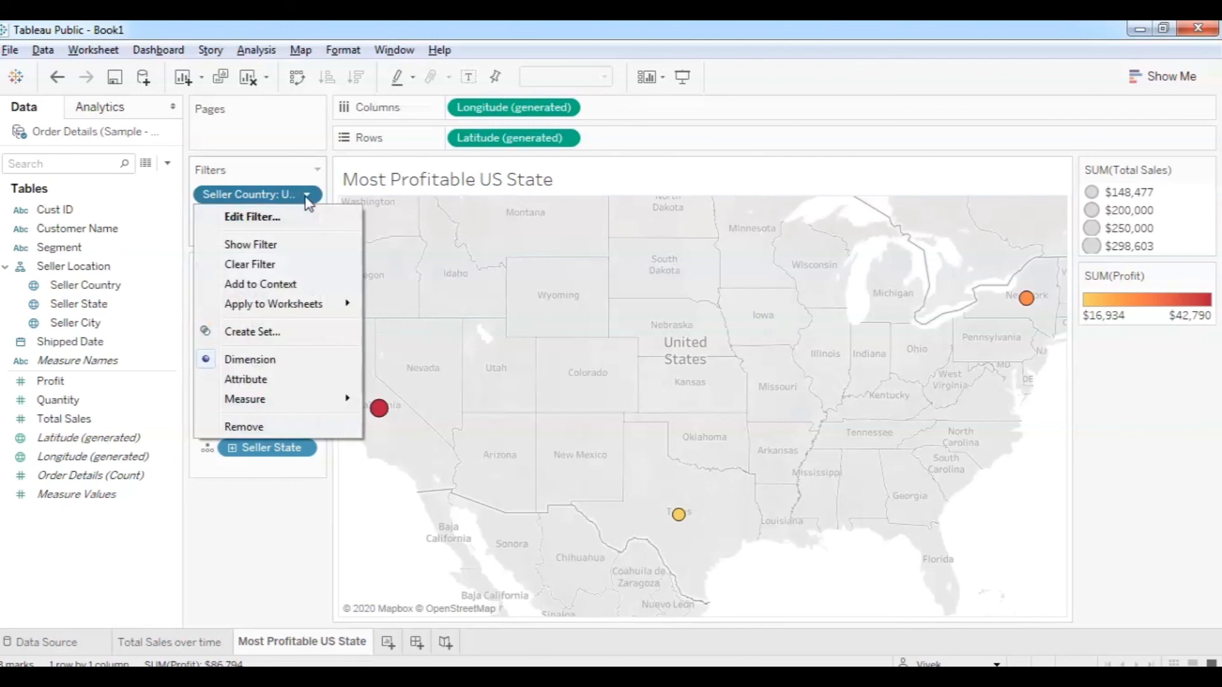
{"action": "left_click", "coordinate": [276, 286]}
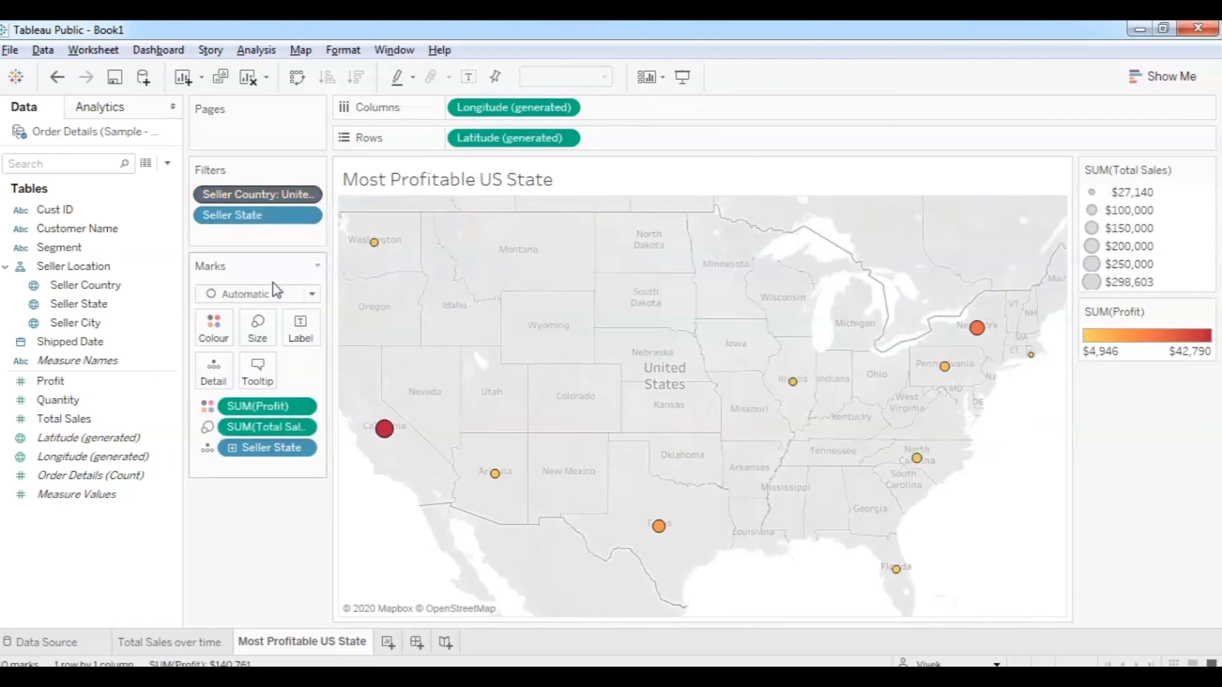
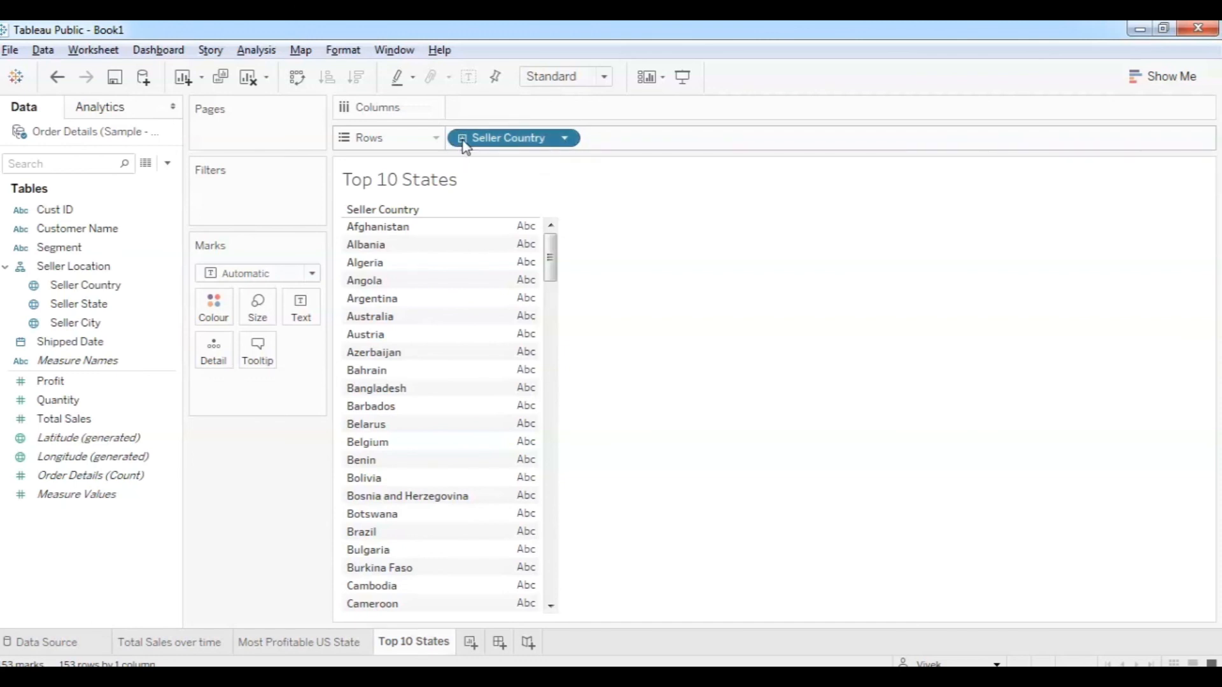
Show Seller State under each country, filtered to the Top 10 states by Sum of Total Sales.
{"action": "left_click", "coordinate": [463, 139]}
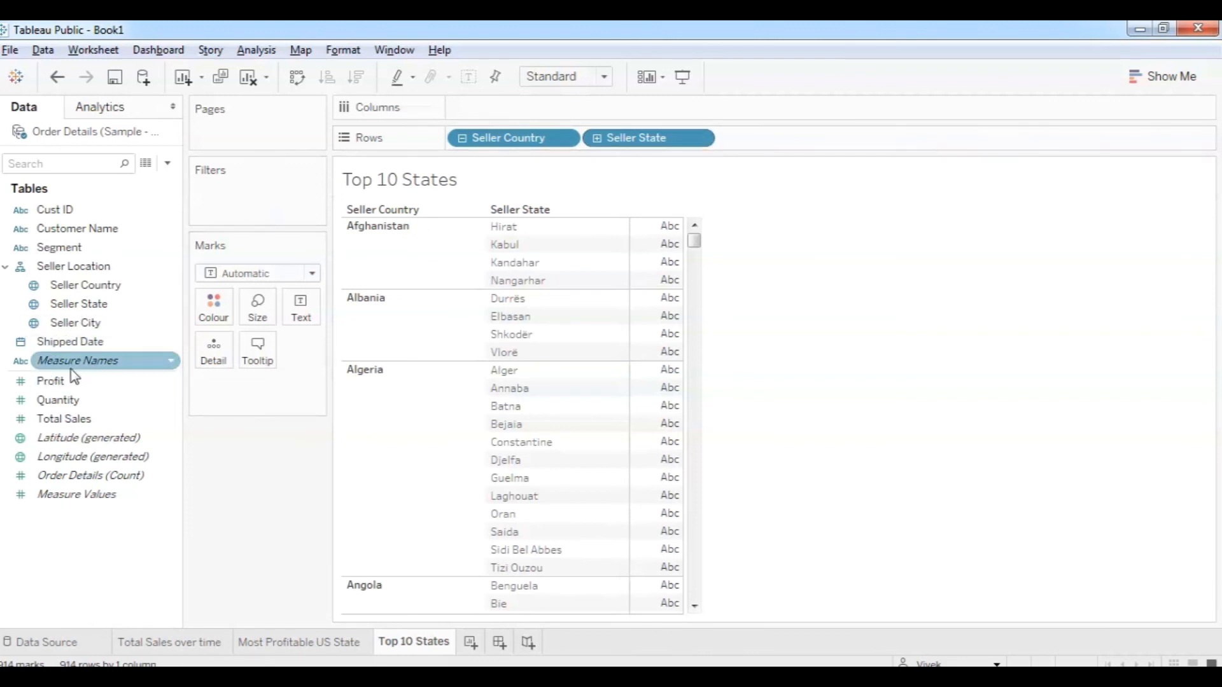
{"action": "left_click_drag", "start_coordinate": [79, 304], "coordinate": [233, 197]}
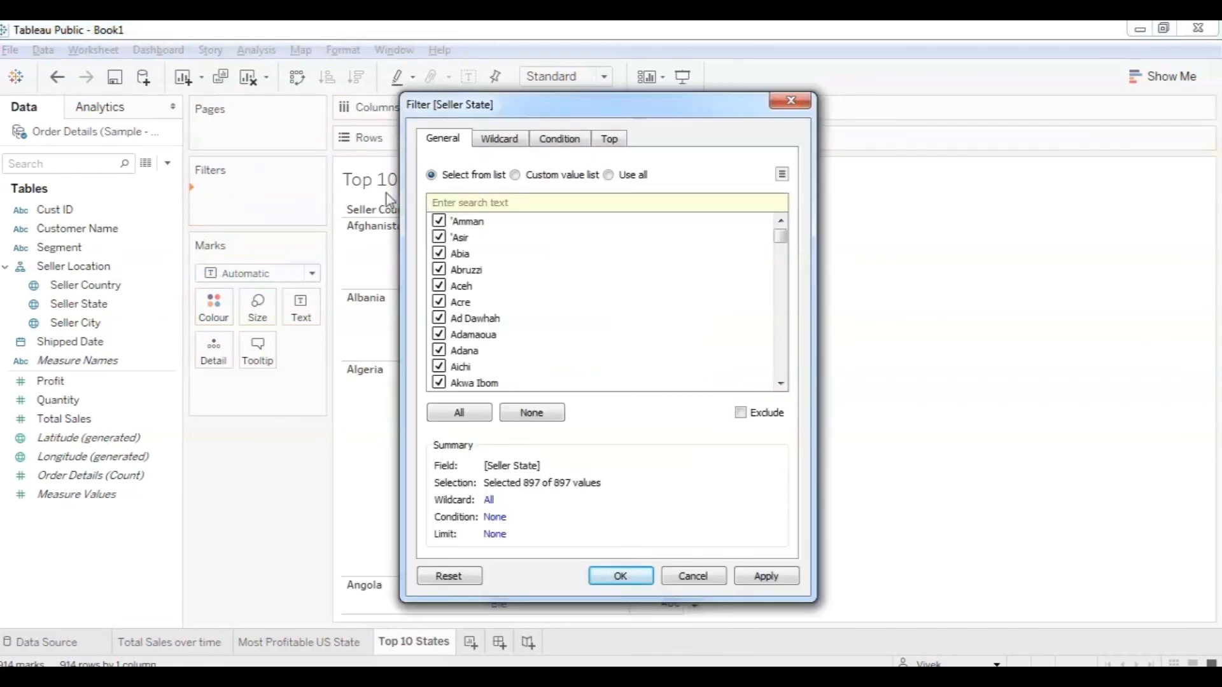
{"action": "left_click", "coordinate": [612, 146]}
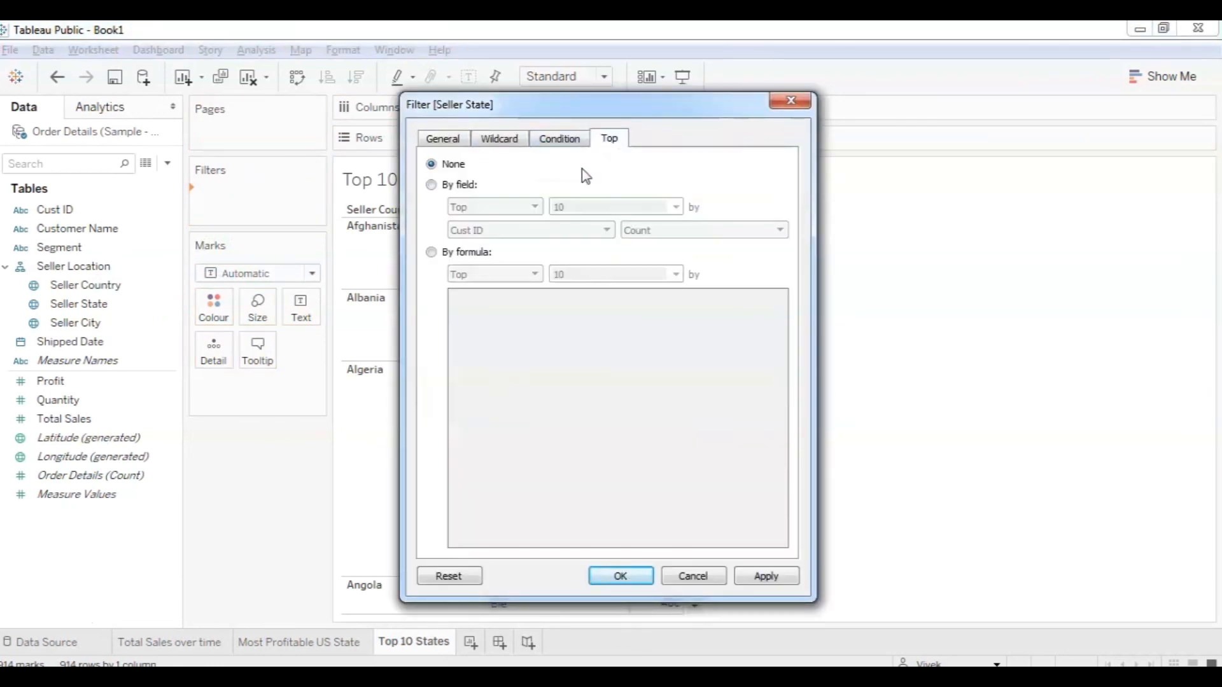
{"action": "left_click", "coordinate": [433, 185]}
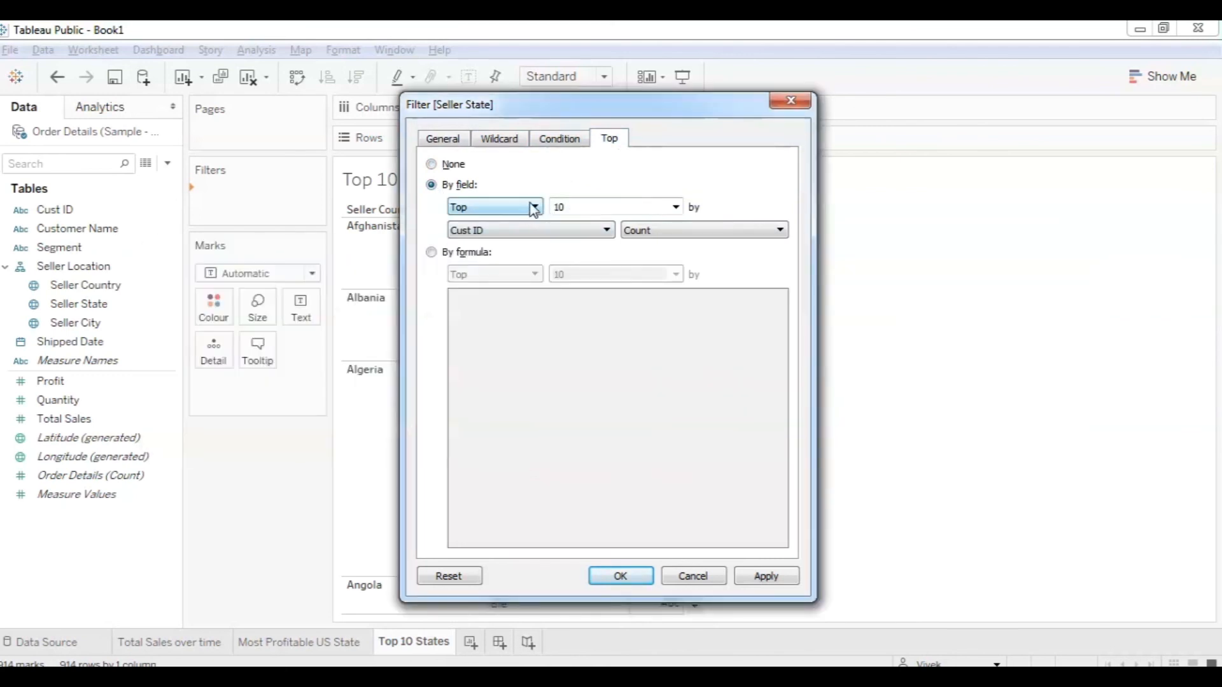
{"action": "key", "text": "alt+Tab"}
{"action": "key", "text": "alt+Tab"}
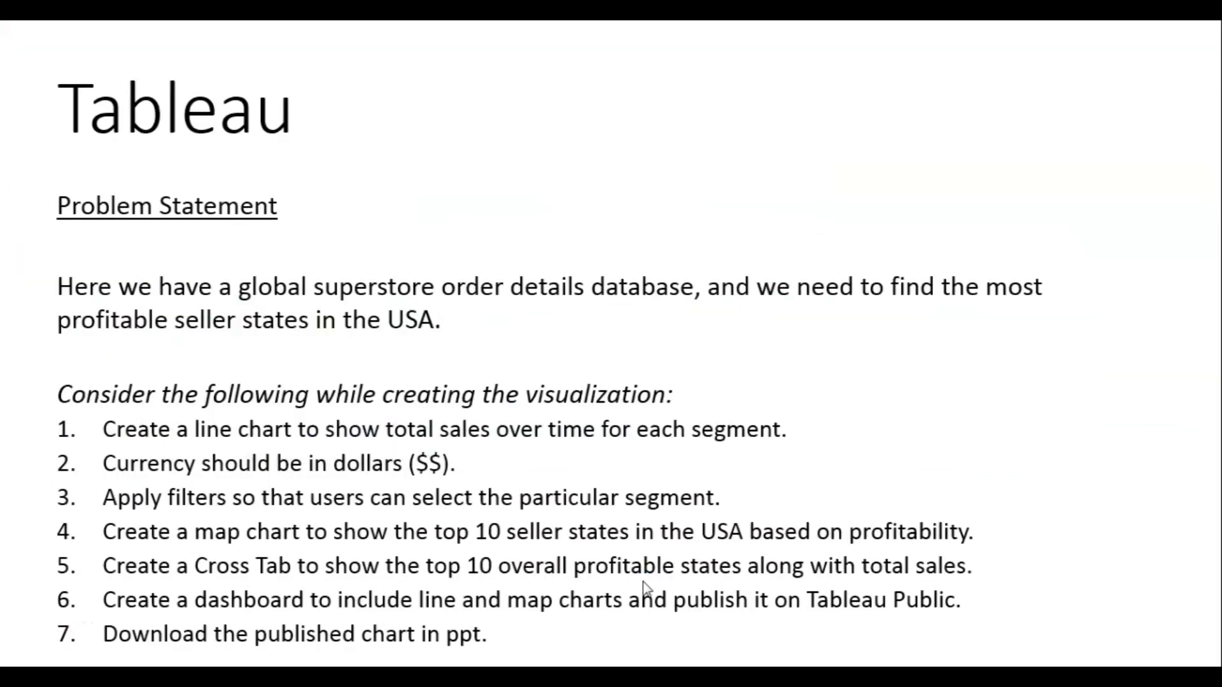
{"action": "key", "text": "alt+Tab"}
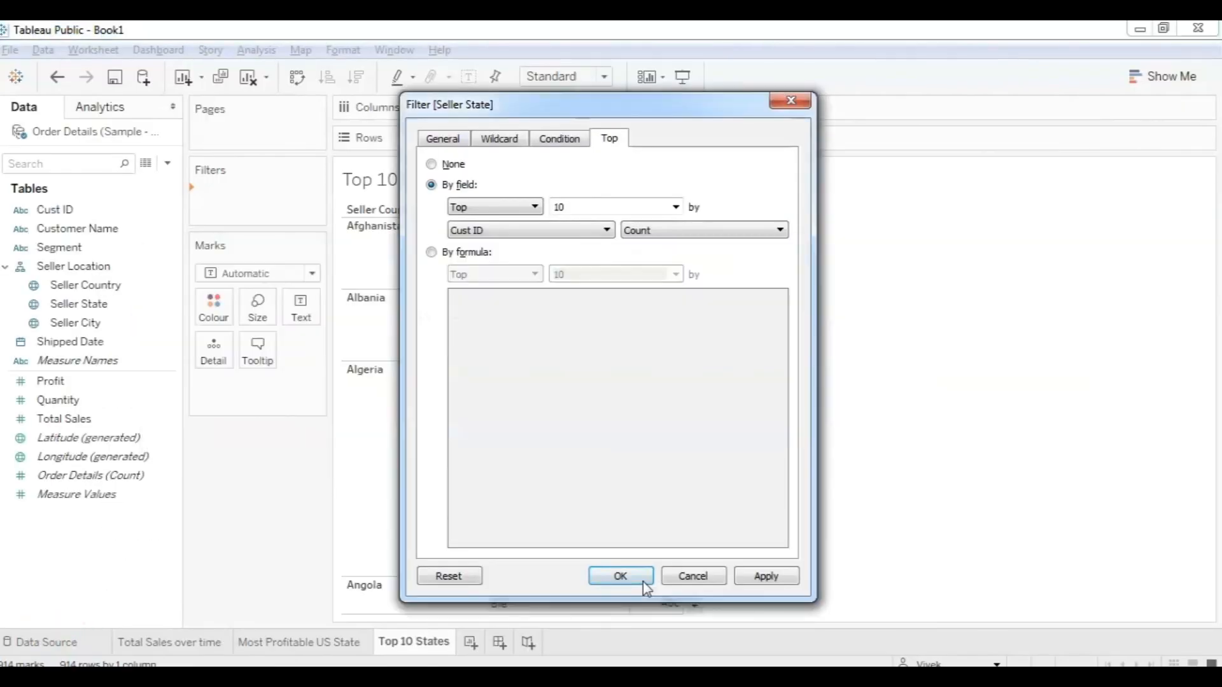
{"action": "left_click", "coordinate": [573, 230]}
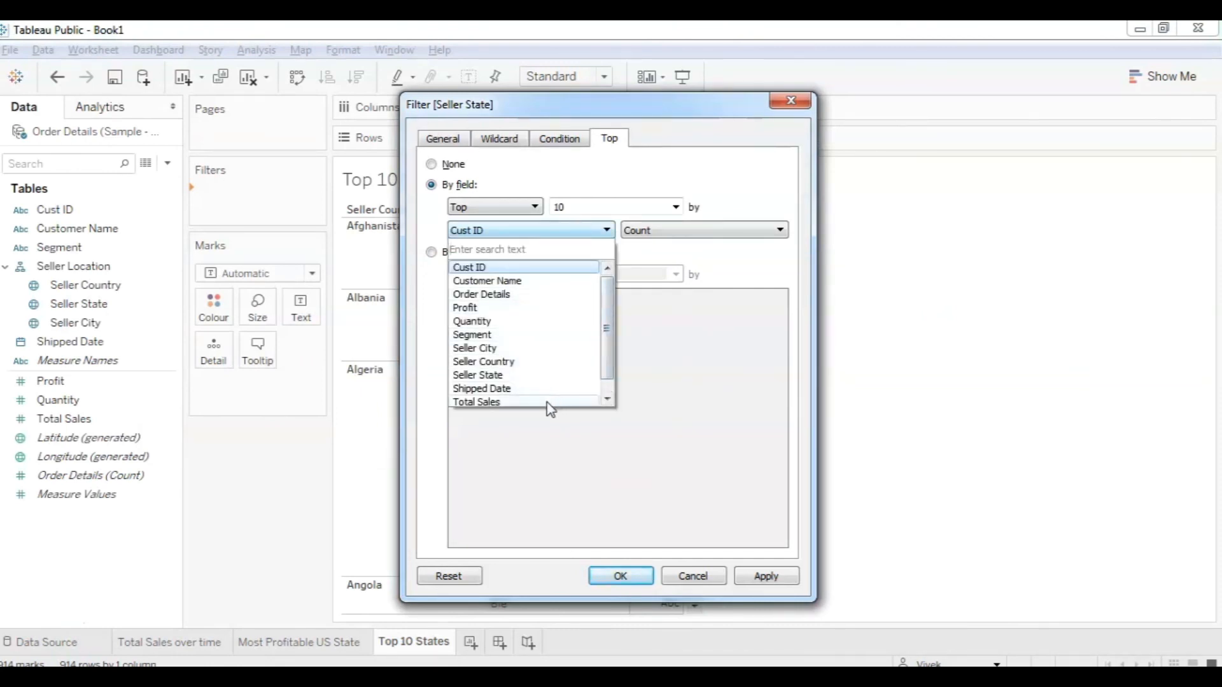
{"action": "left_click", "coordinate": [509, 401]}
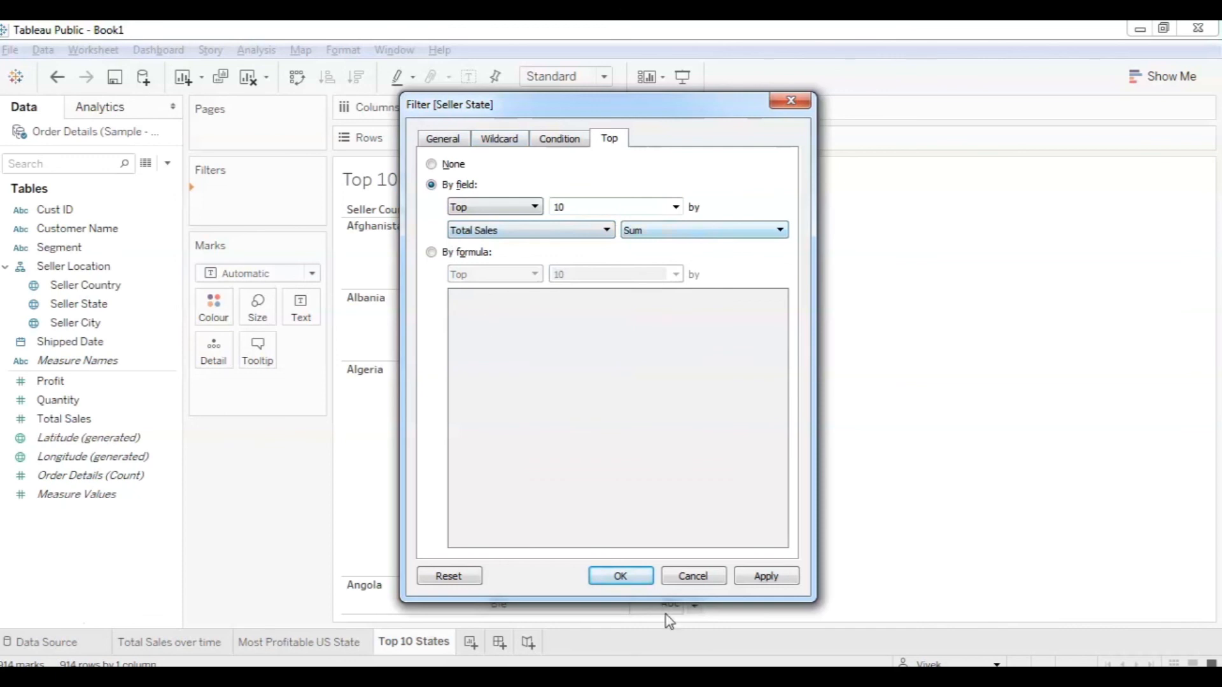
{"action": "left_click", "coordinate": [632, 579]}
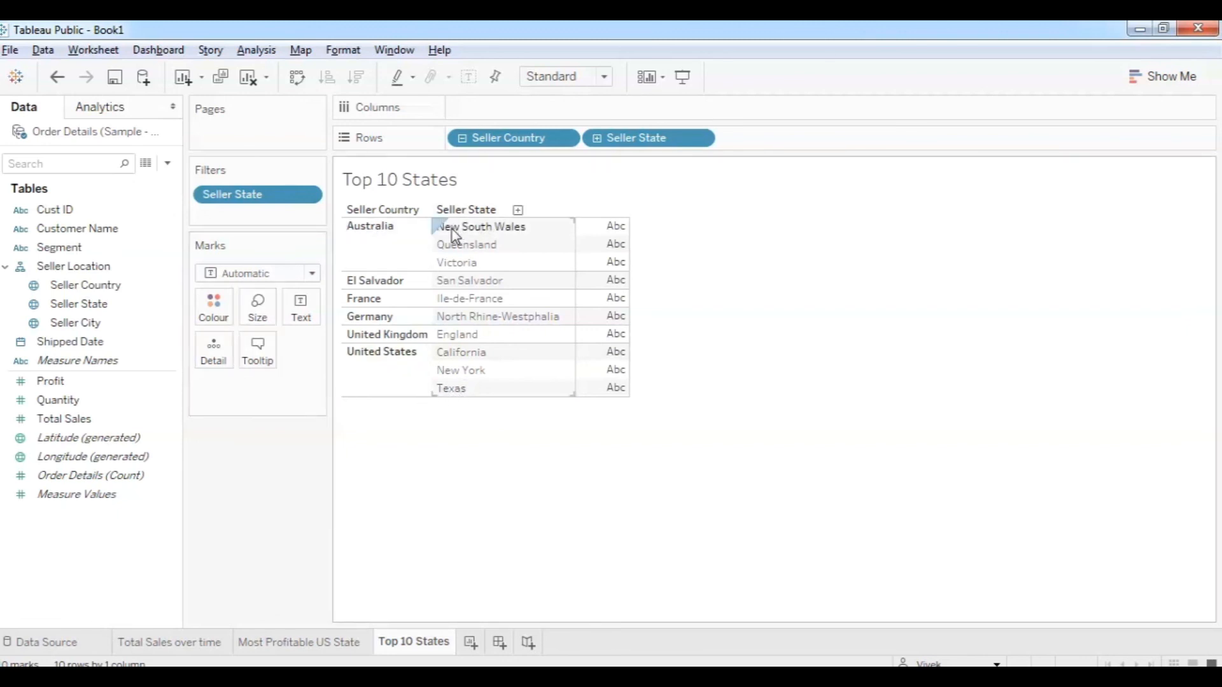
Add Total Sales and Profit as Measure Values columns for the 10 states.
{"action": "mouse_move", "coordinate": [614, 230]}
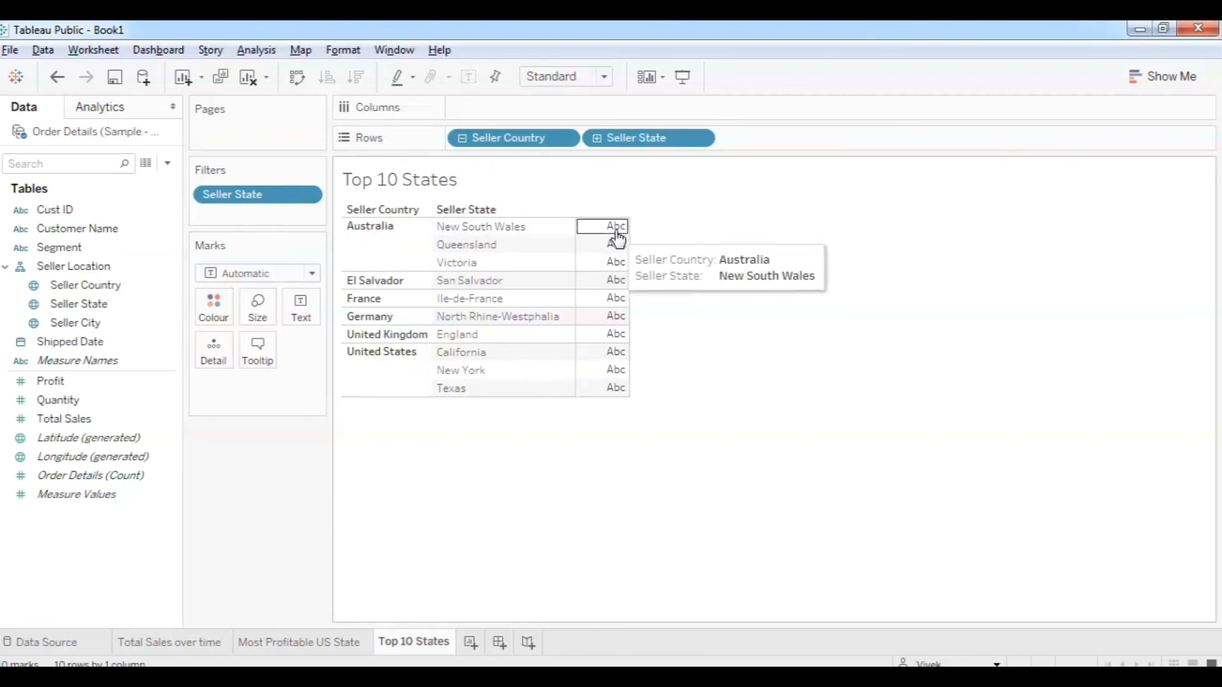
{"action": "left_click", "coordinate": [169, 496]}
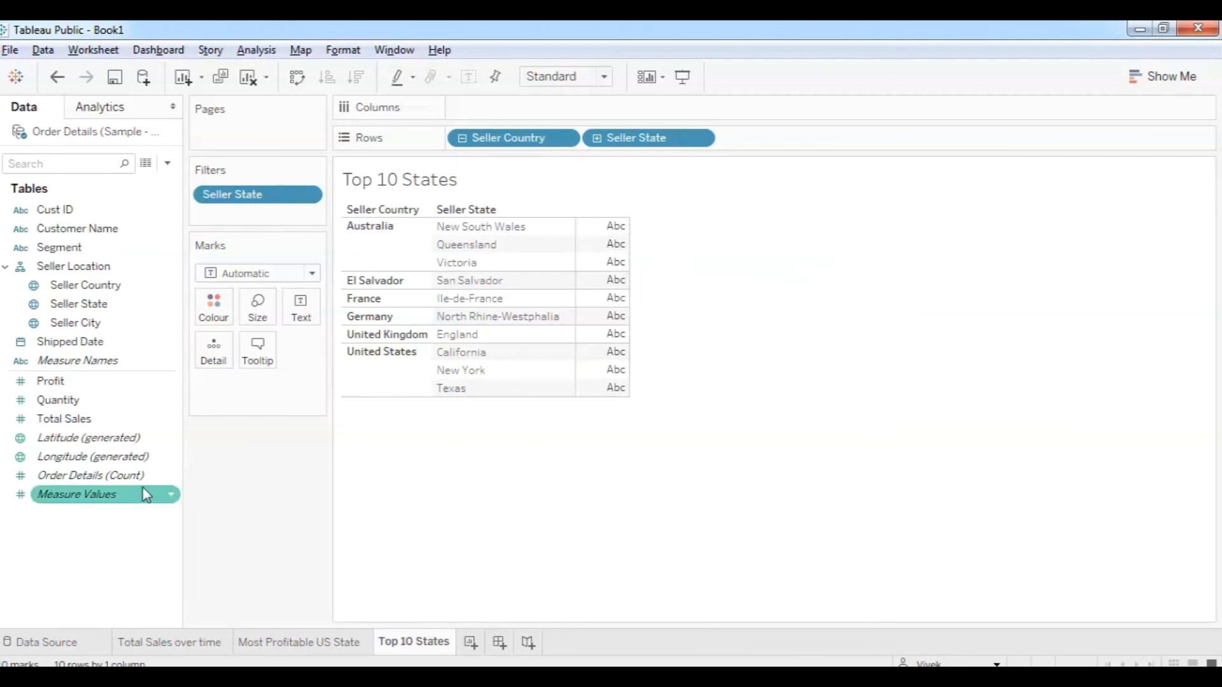
{"action": "left_click_drag", "start_coordinate": [75, 418], "coordinate": [618, 267]}
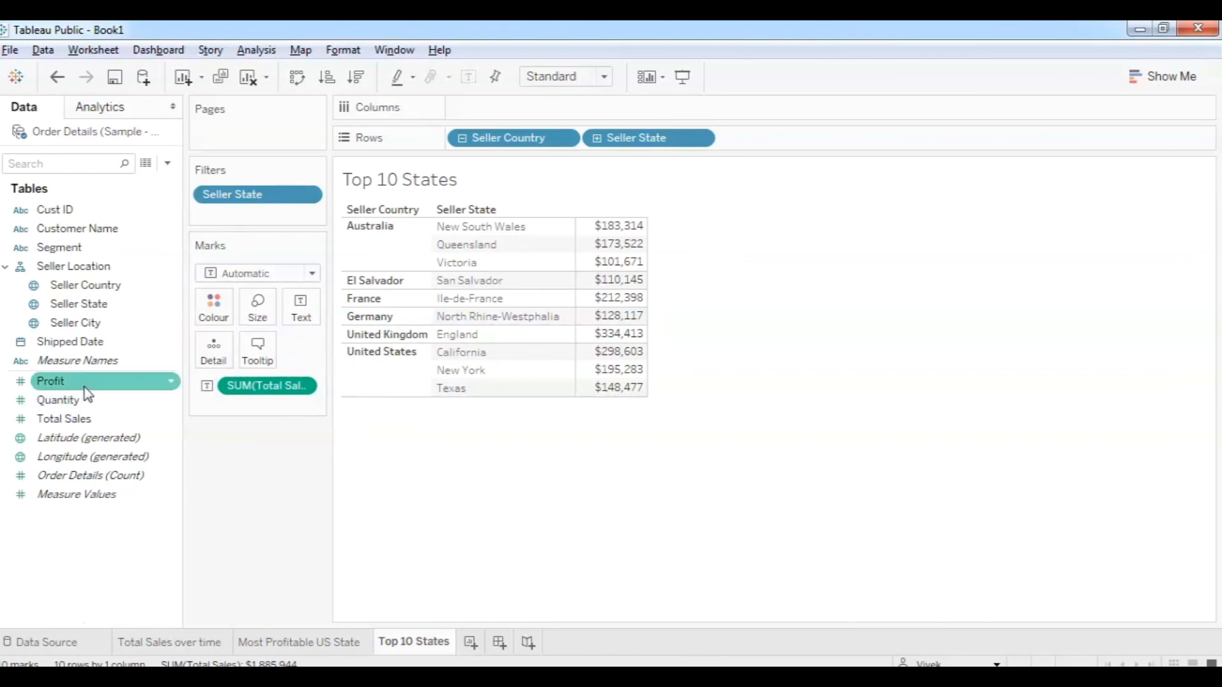
{"action": "left_click_drag", "start_coordinate": [85, 386], "coordinate": [644, 249]}
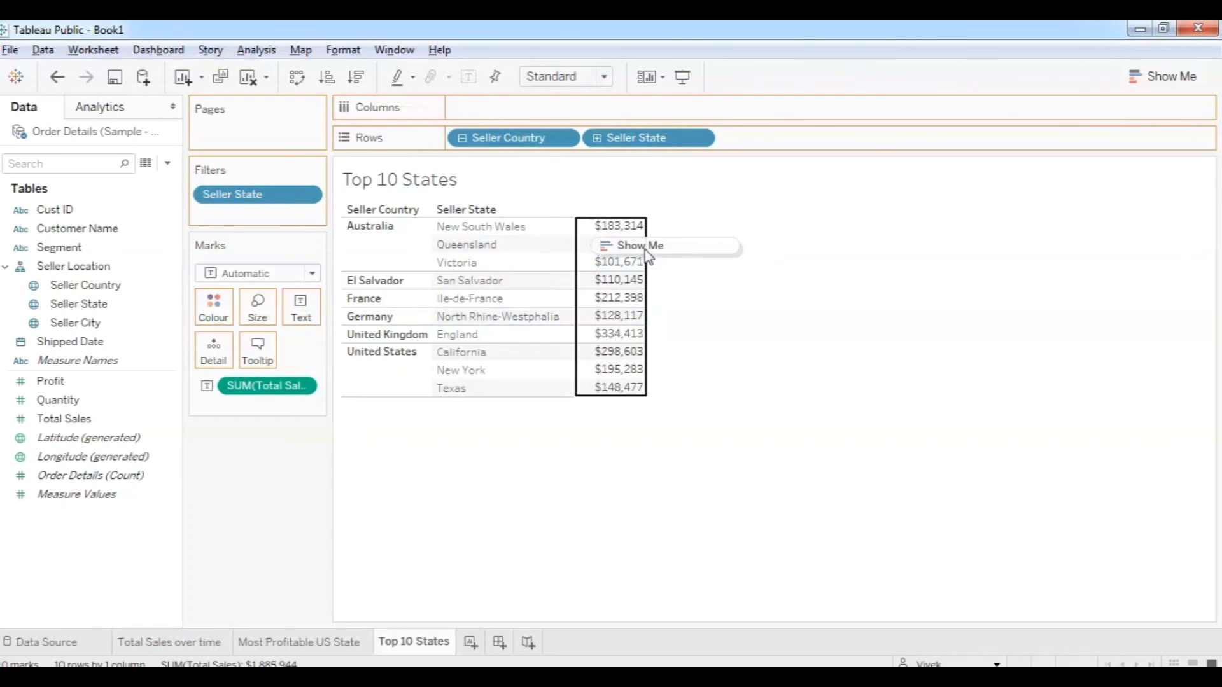
{"action": "left_click_drag", "start_coordinate": [644, 249], "coordinate": [644, 250]}
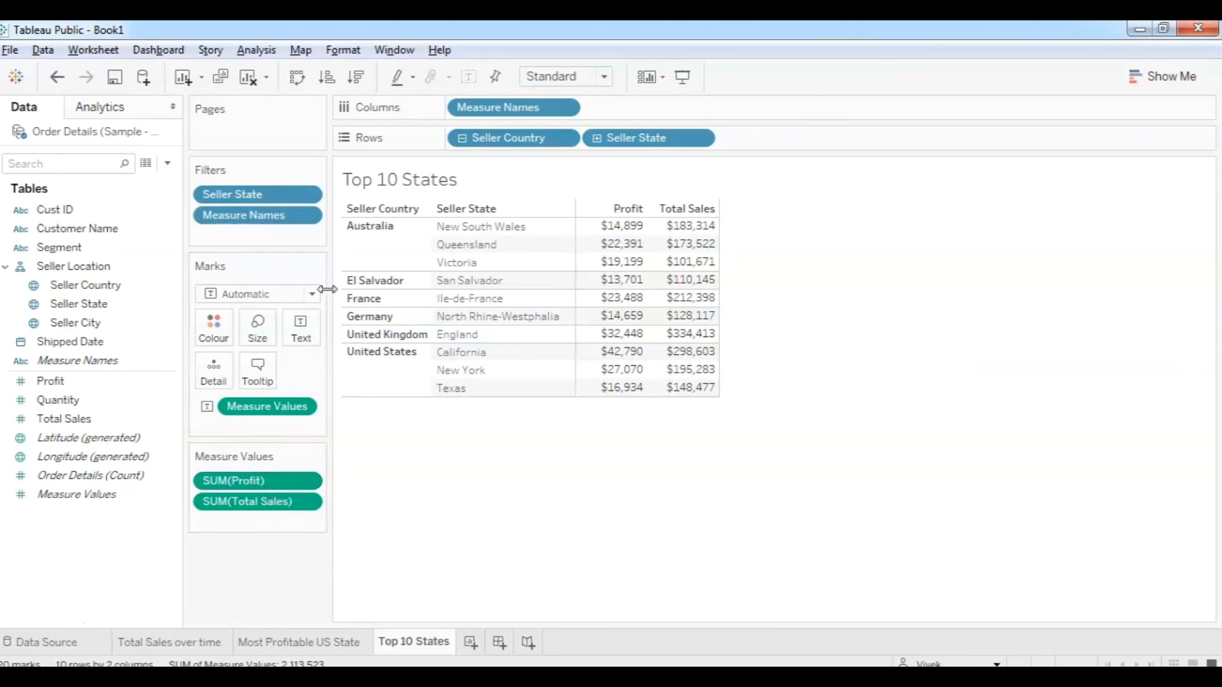
{"action": "left_click", "coordinate": [304, 217]}
{"action": "left_click", "coordinate": [309, 234]}
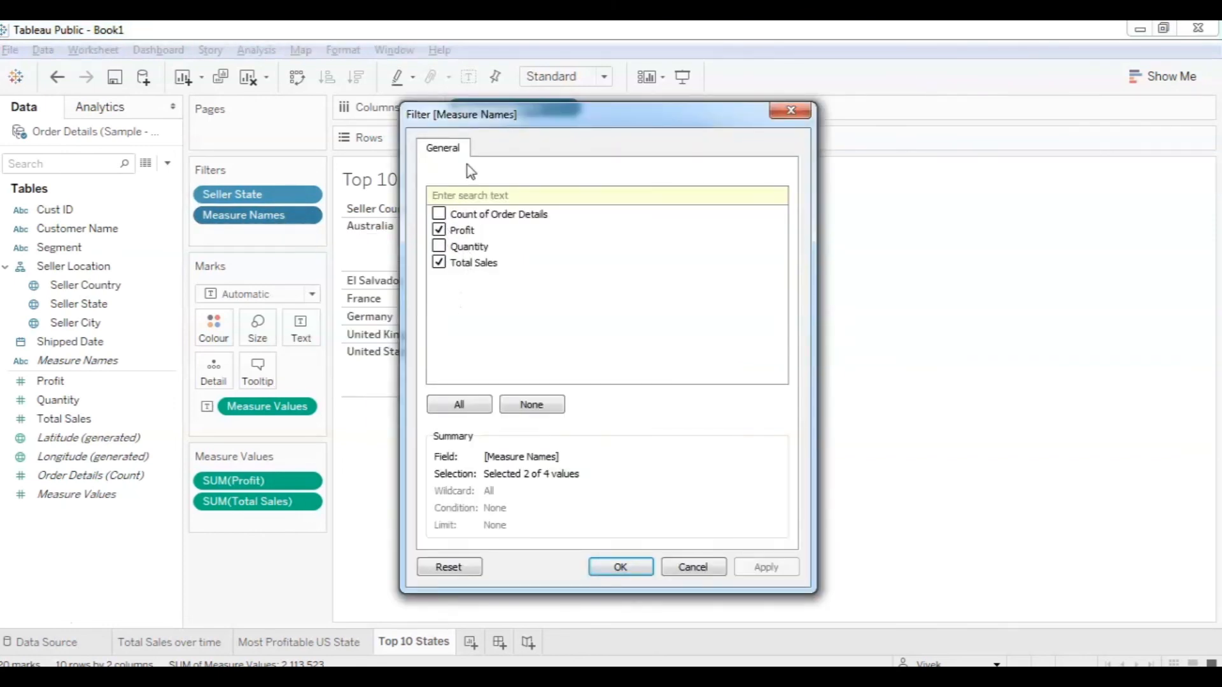
{"action": "left_click_drag", "start_coordinate": [494, 121], "coordinate": [822, 161]}
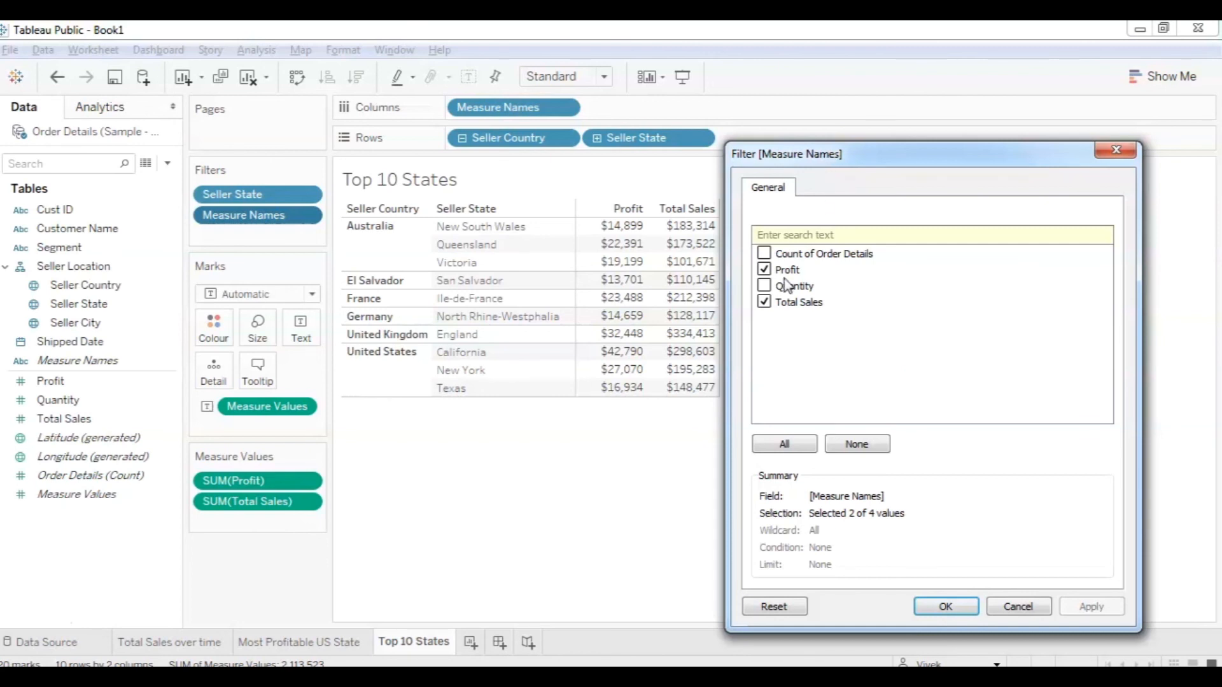
{"action": "left_click", "coordinate": [766, 287]}
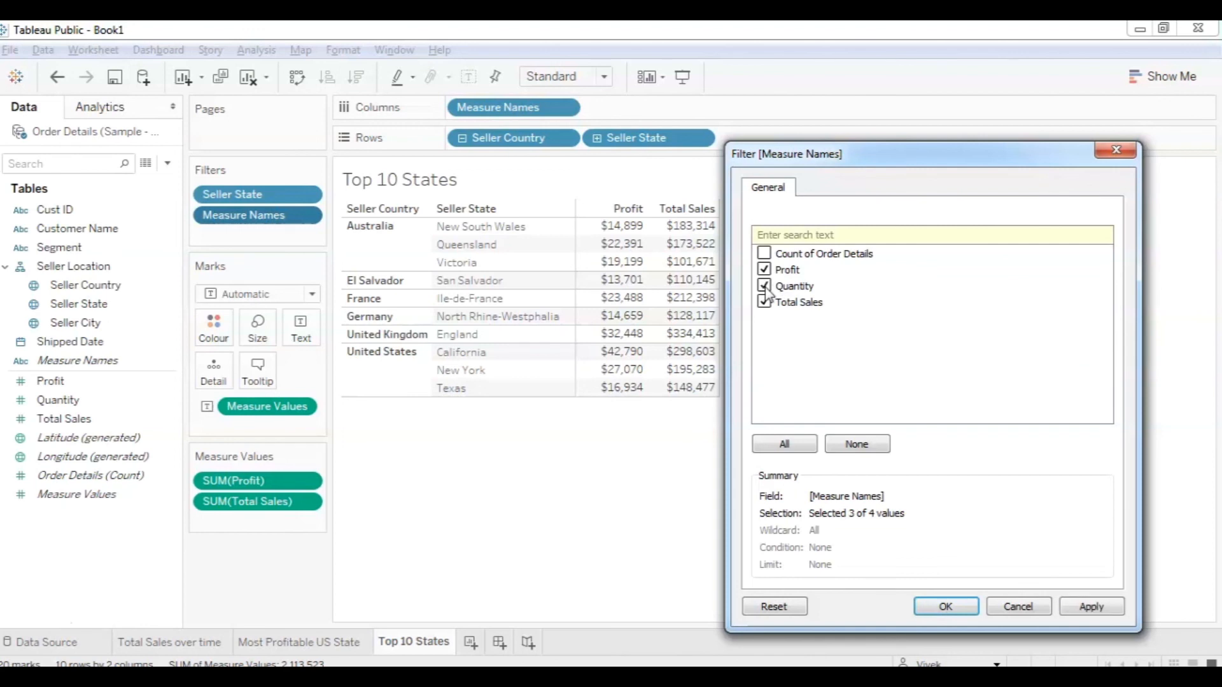
{"action": "left_click", "coordinate": [939, 608]}
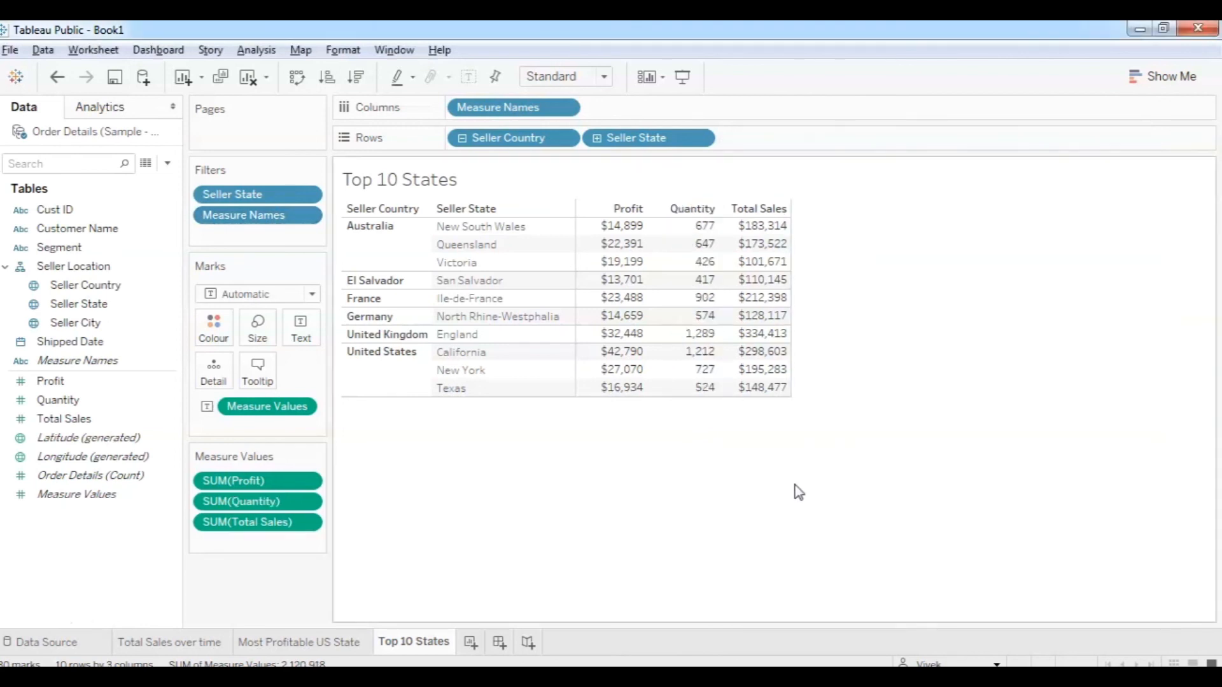
{"action": "mouse_move", "coordinate": [769, 293]}
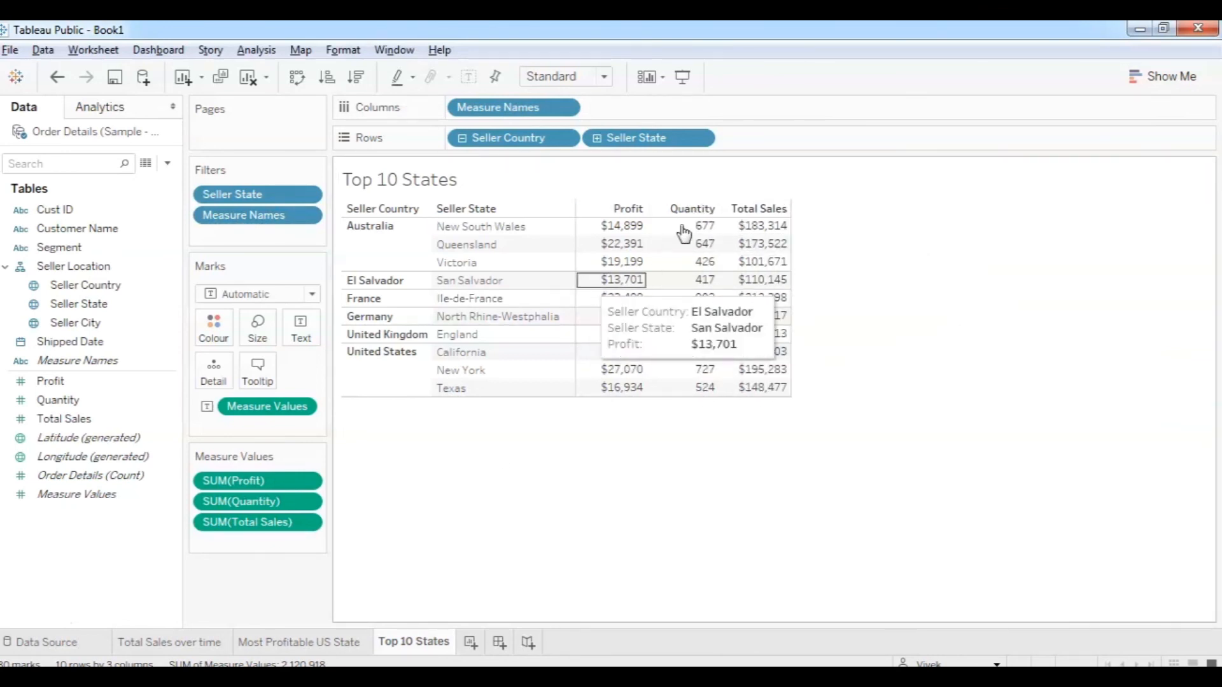
{"action": "left_click_drag", "start_coordinate": [235, 501], "coordinate": [240, 592]}
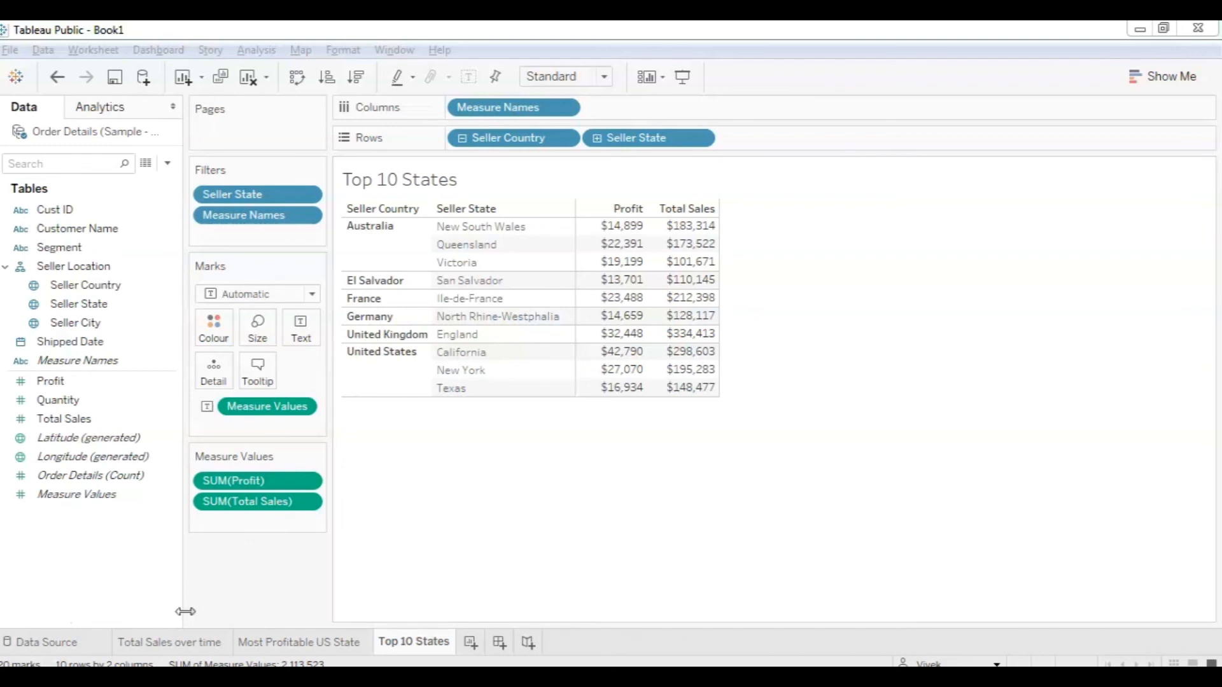
Hide the Total Sales size and Profit colour legend cards on the Most Profitable US State map.
{"action": "left_click", "coordinate": [158, 643]}
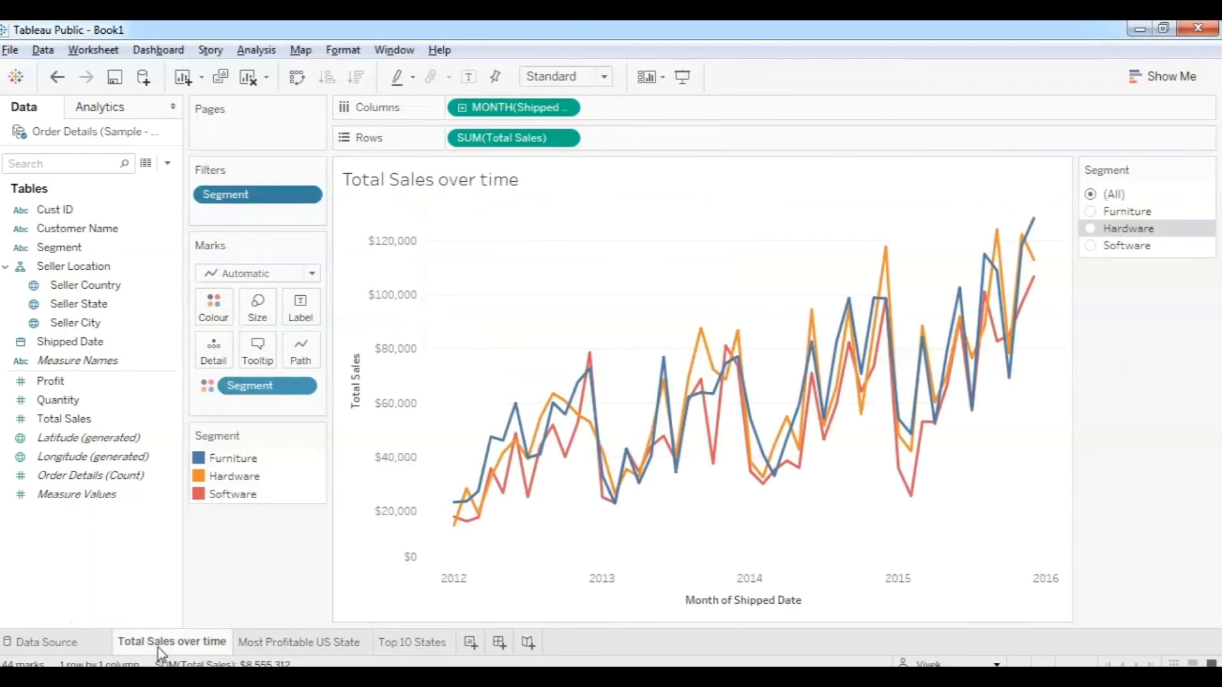
{"action": "left_click", "coordinate": [291, 644]}
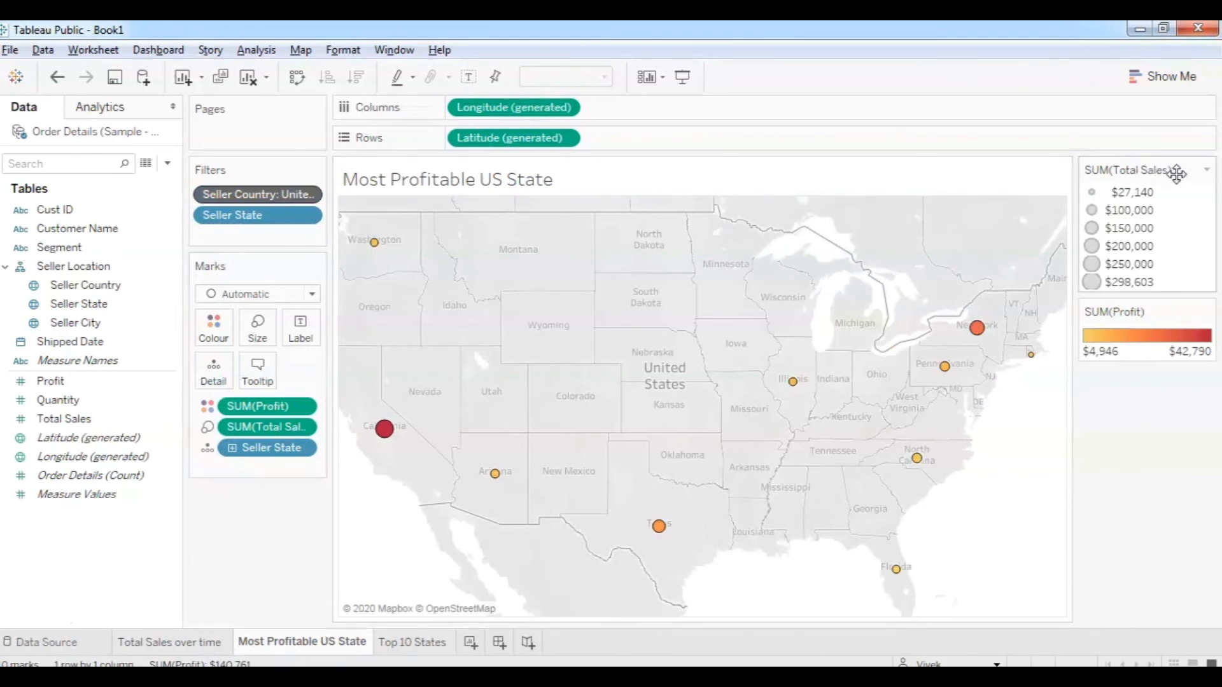
{"action": "left_click", "coordinate": [1207, 172]}
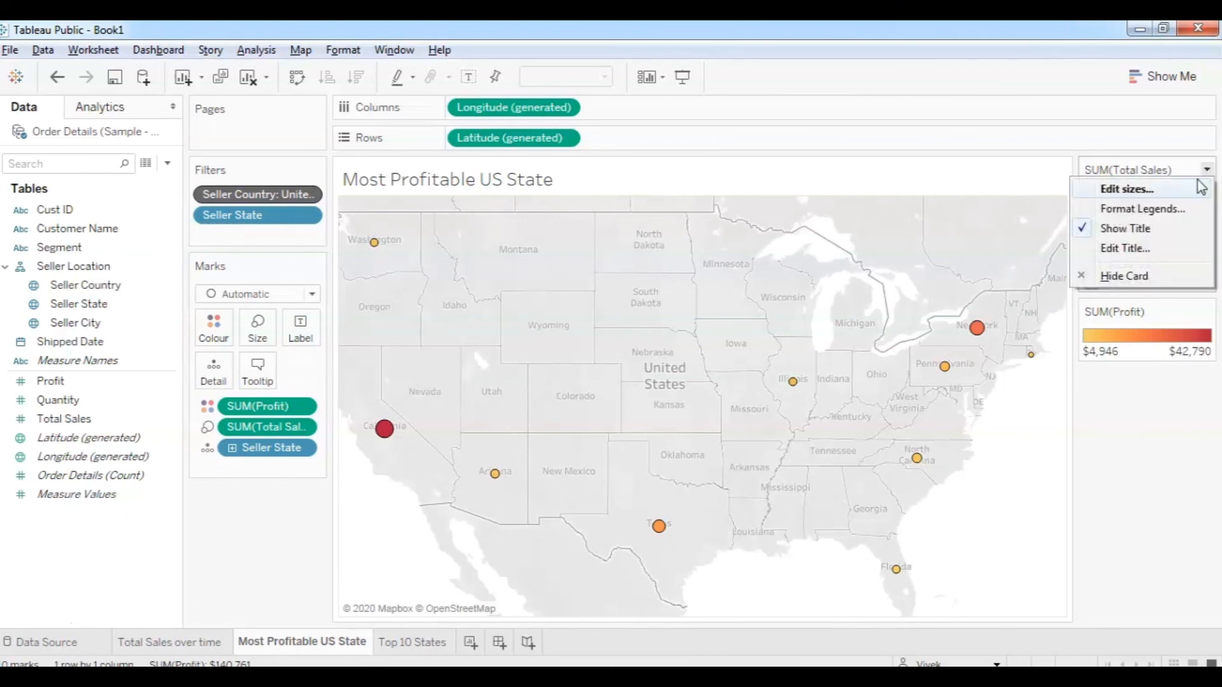
{"action": "left_click", "coordinate": [1136, 280]}
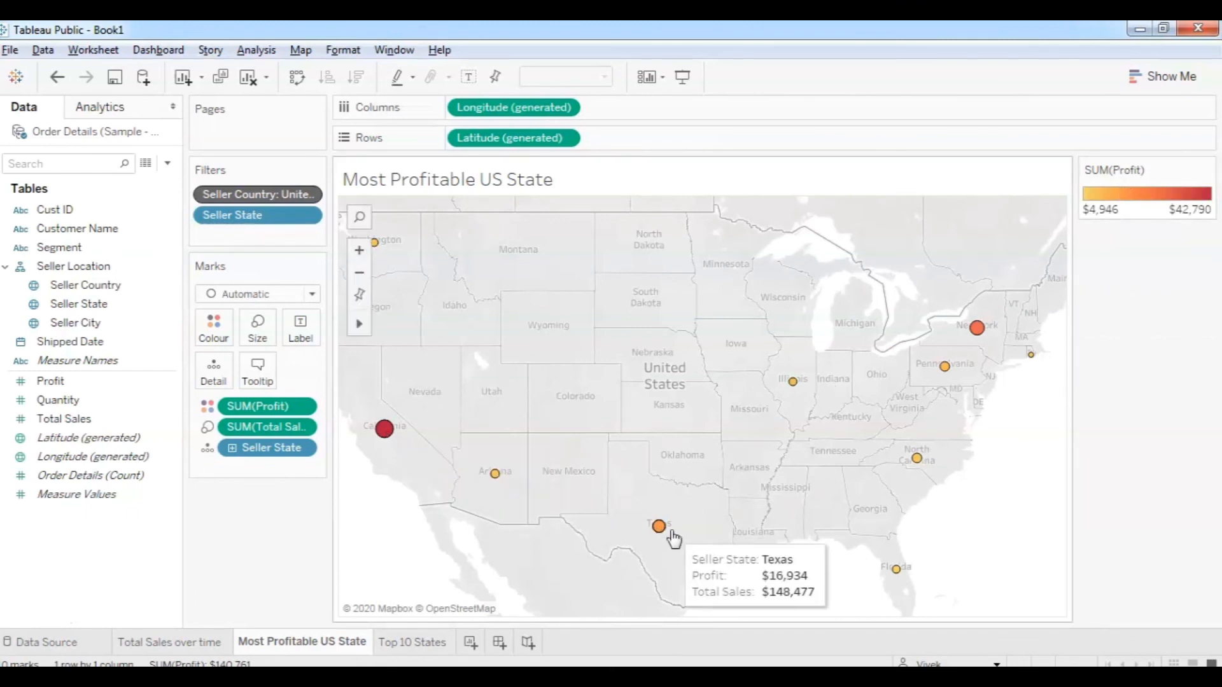
{"action": "left_click", "coordinate": [1207, 172]}
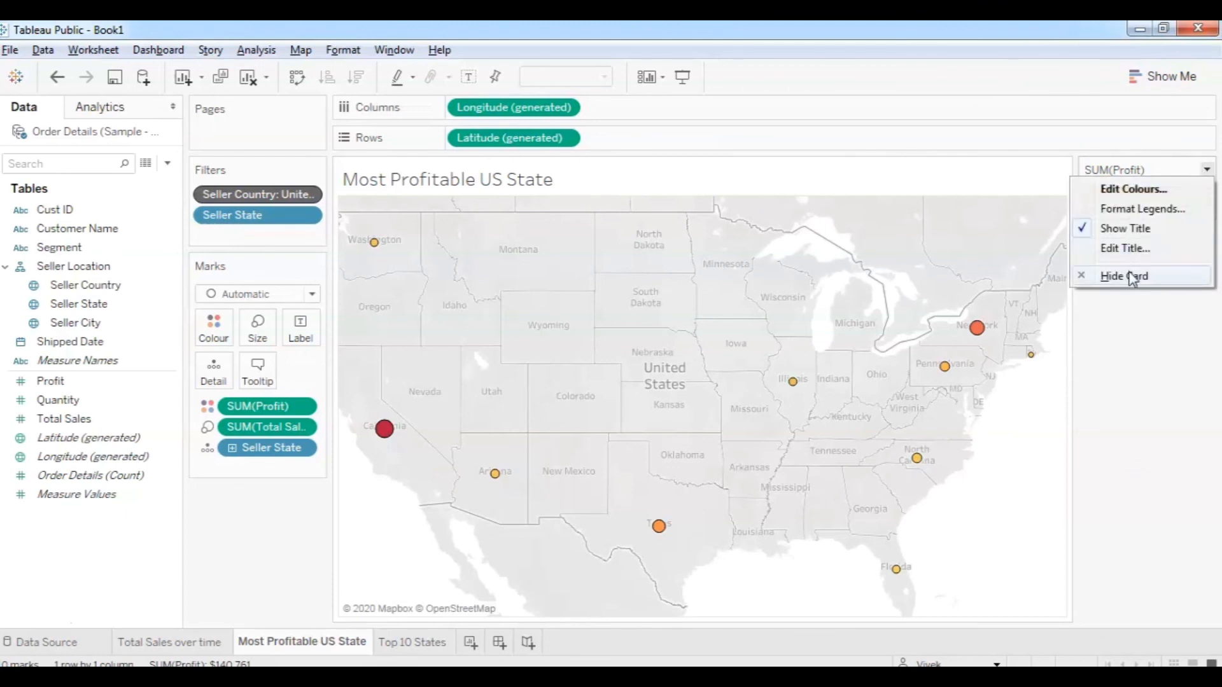
{"action": "left_click", "coordinate": [1124, 276]}
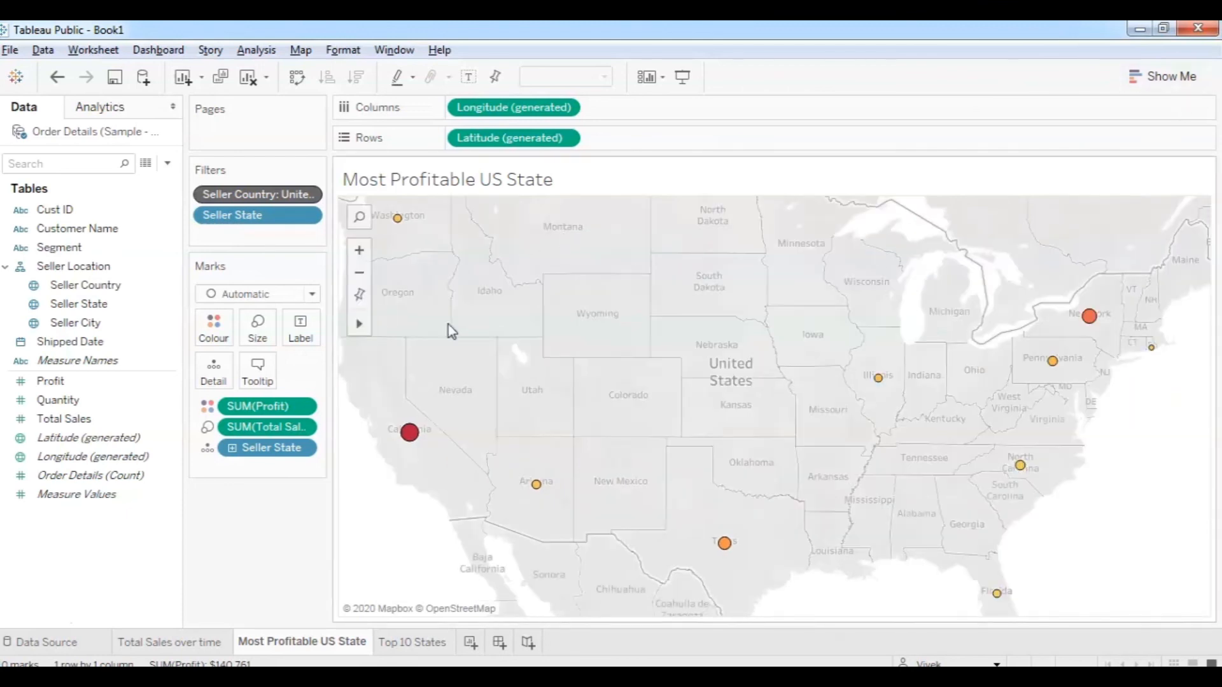
{"action": "left_click", "coordinate": [168, 642]}
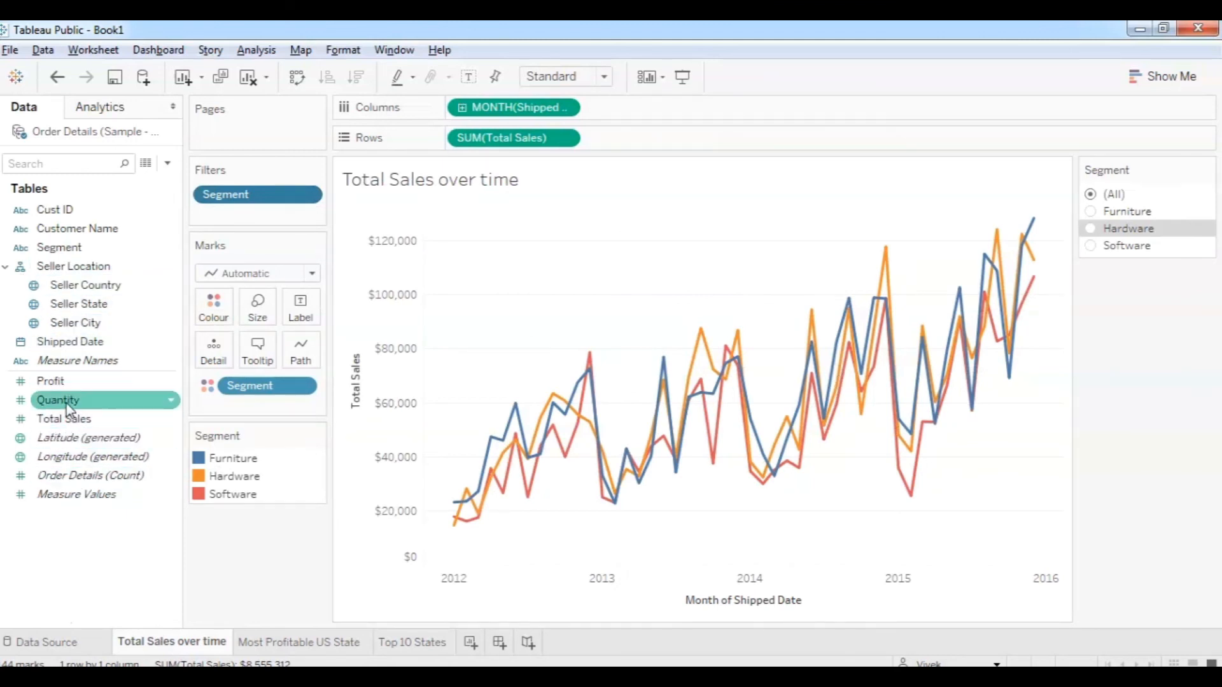
Filter the sales chart to a Shipped Date range and show its range slider beside the chart.
{"action": "left_click_drag", "start_coordinate": [66, 346], "coordinate": [231, 219]}
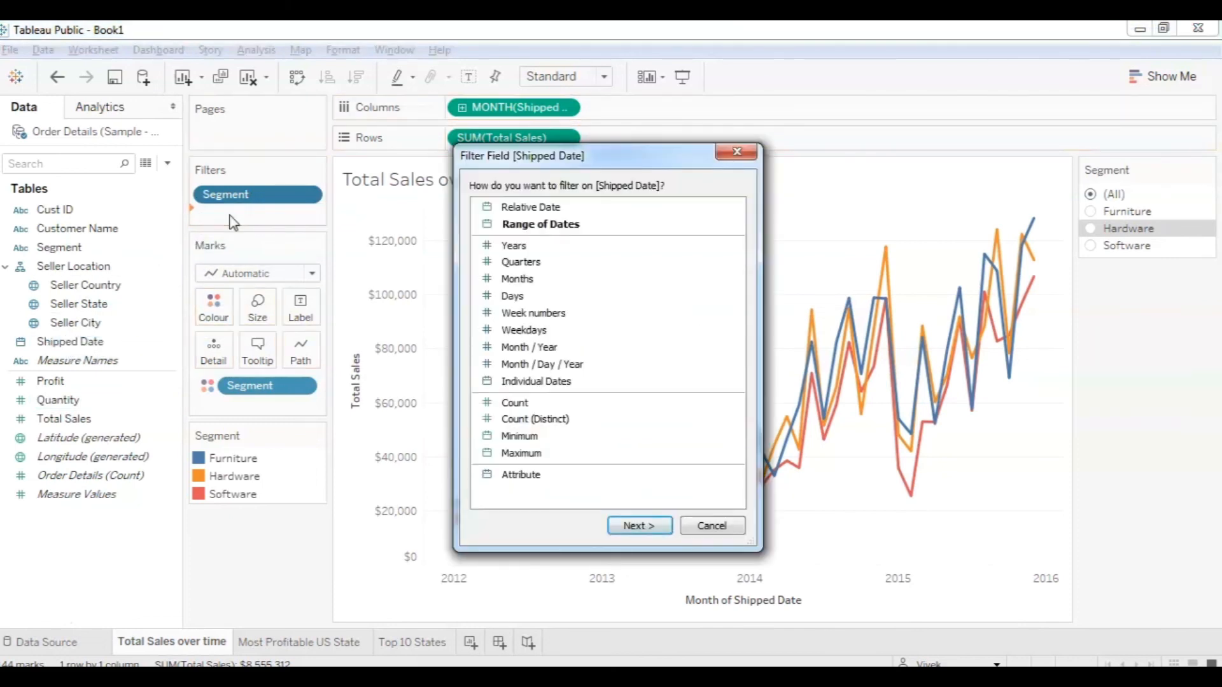
{"action": "left_click", "coordinate": [538, 226]}
{"action": "left_click", "coordinate": [653, 528]}
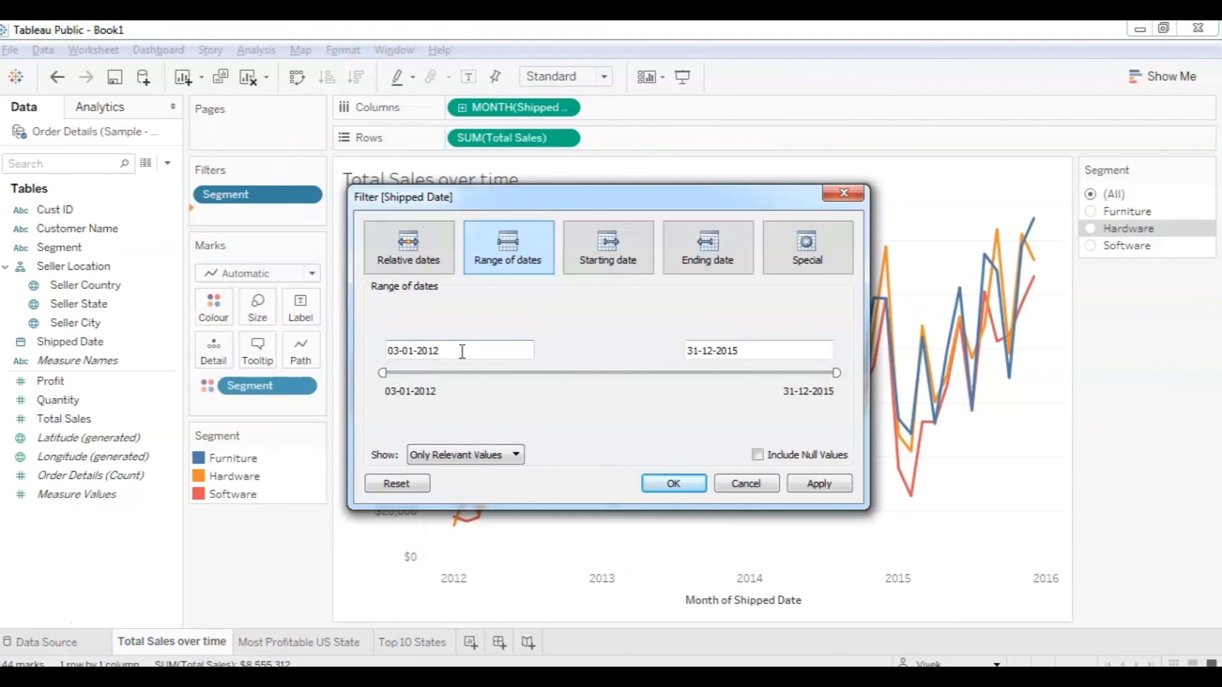
{"action": "left_click", "coordinate": [674, 485]}
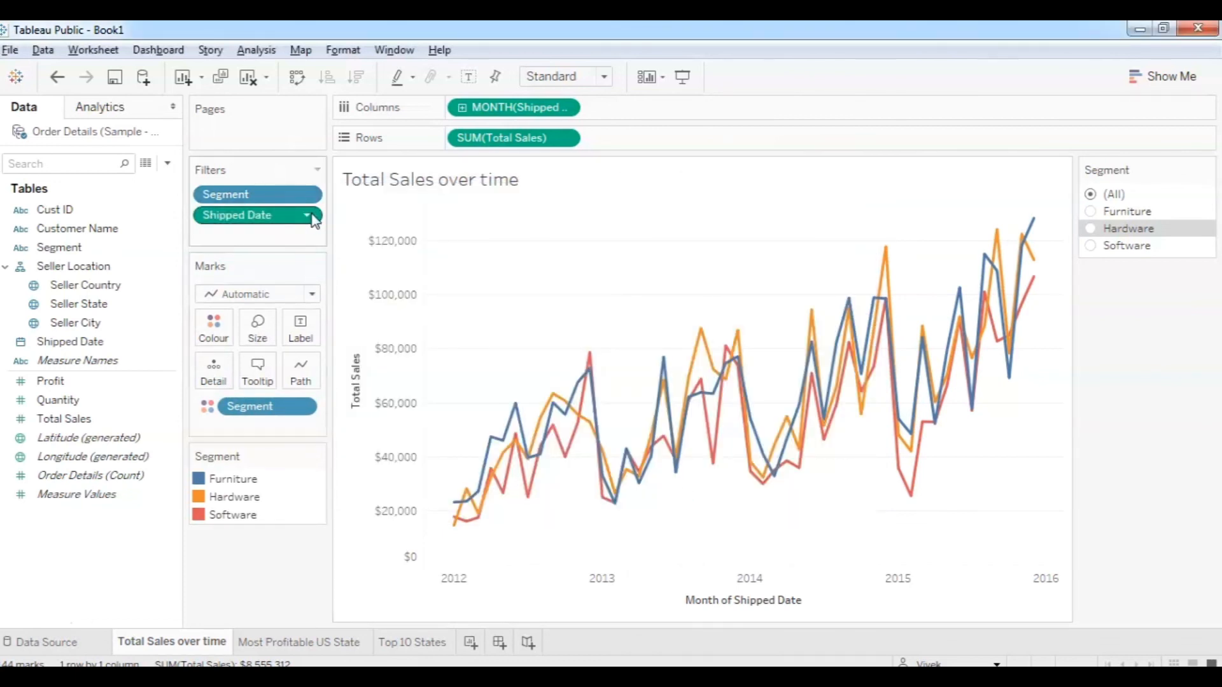
{"action": "left_click", "coordinate": [308, 215]}
{"action": "left_click", "coordinate": [261, 179]}
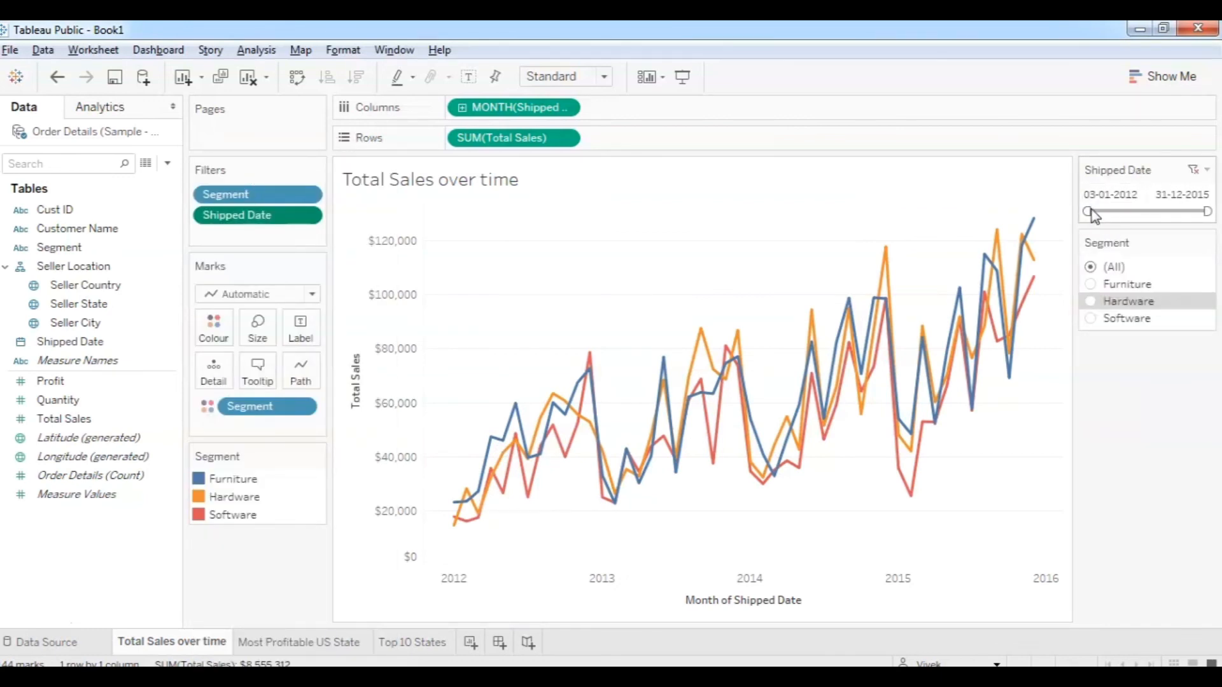
{"action": "mouse_move", "coordinate": [1090, 211]}
{"action": "left_mouse_down"}
{"action": "mouse_move", "coordinate": [1142, 211]}
{"action": "mouse_move", "coordinate": [1088, 211]}
{"action": "left_mouse_up"}
Review the three finished sheets and create a new dashboard.
{"action": "left_click", "coordinate": [400, 643]}
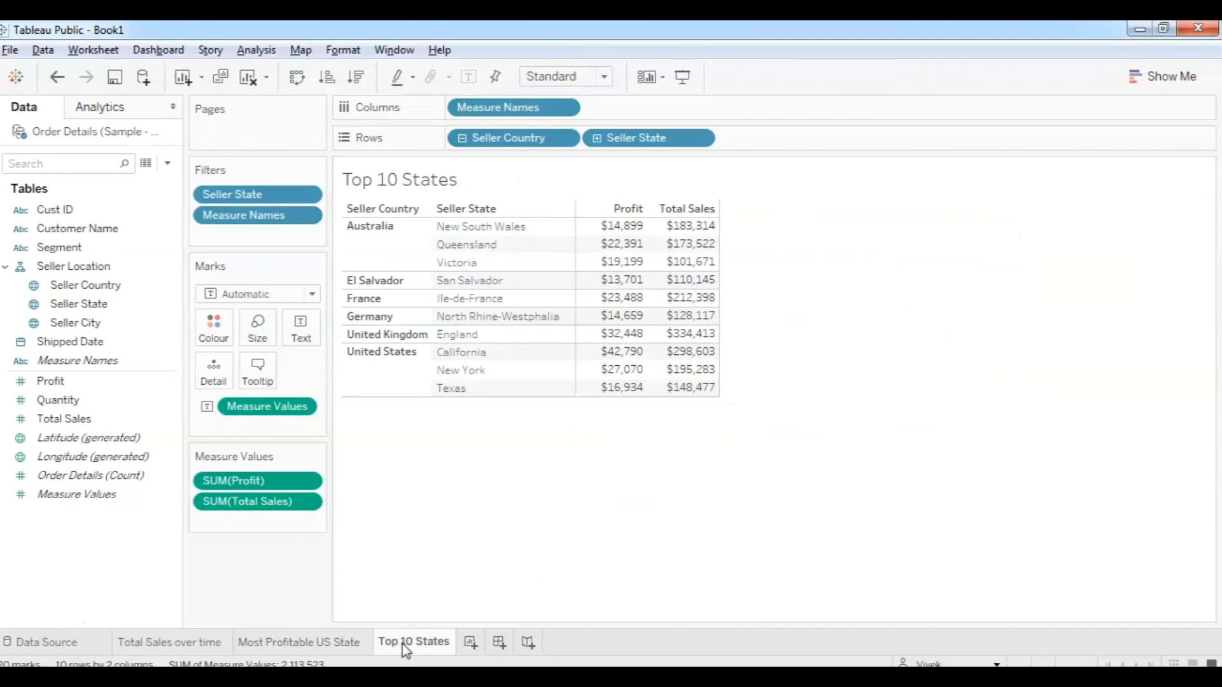
{"action": "left_click", "coordinate": [215, 649]}
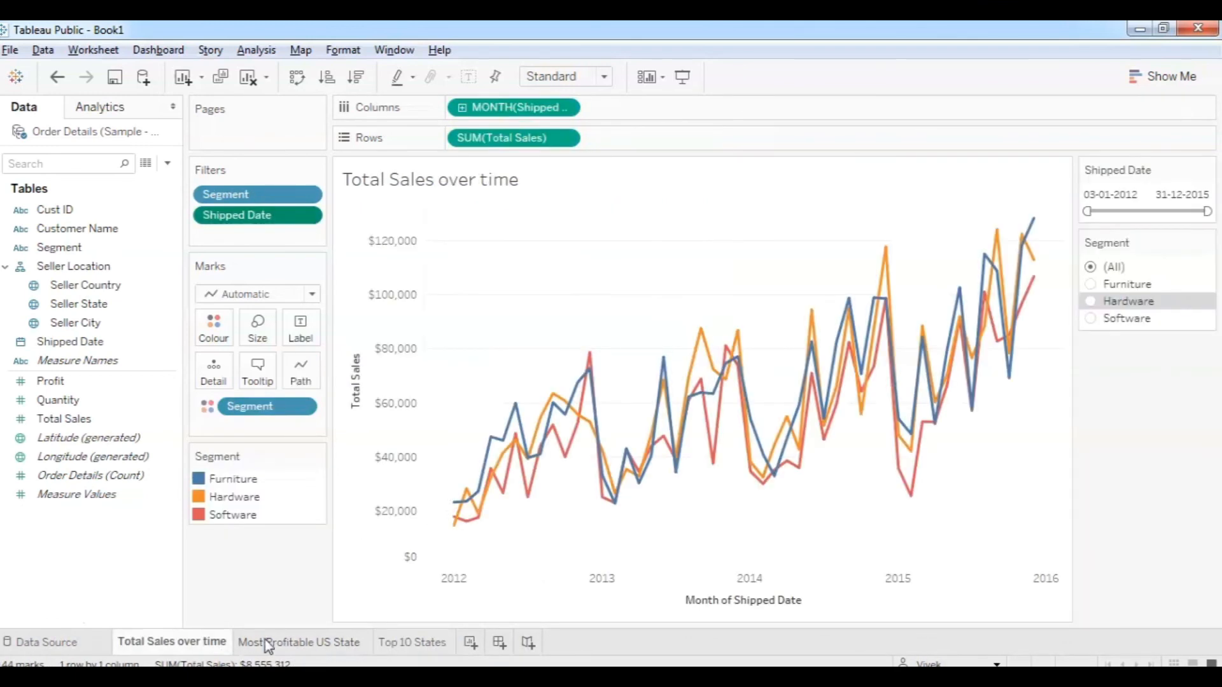
{"action": "left_click", "coordinate": [330, 643]}
{"action": "left_click", "coordinate": [400, 644]}
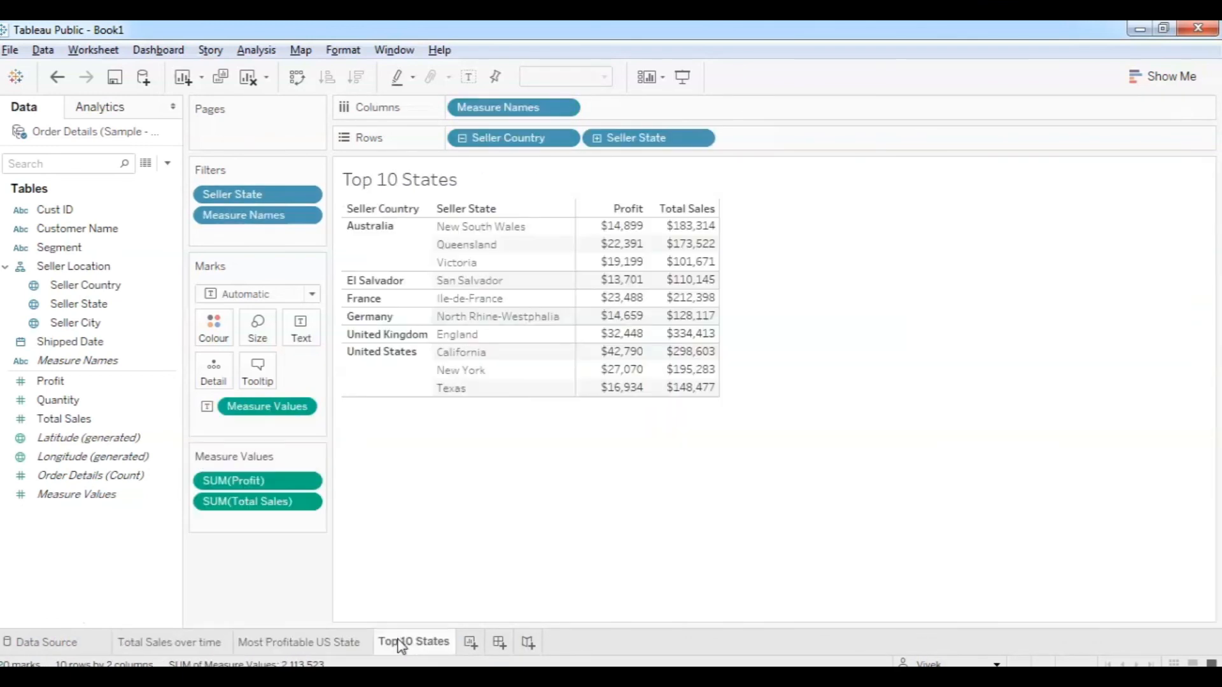
{"action": "left_click", "coordinate": [499, 643]}
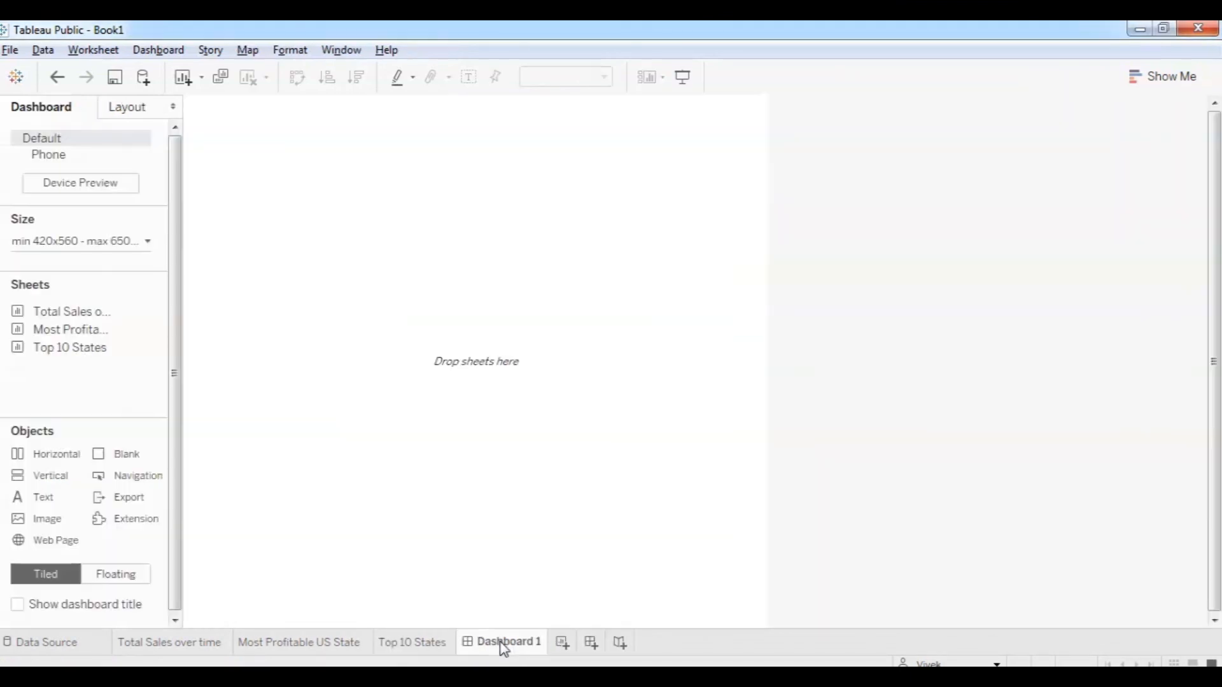
Rename the new dashboard to 'Superstore Orders Analysis'.
{"action": "right_click", "coordinate": [499, 644]}
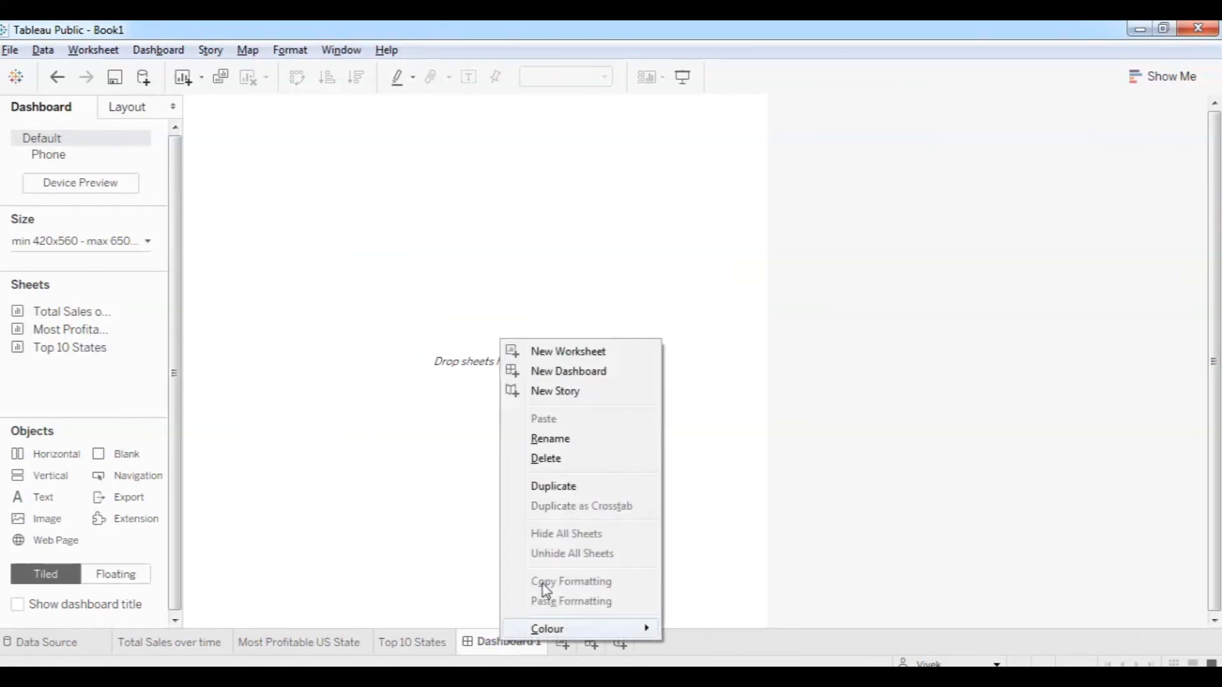
{"action": "left_click", "coordinate": [552, 438]}
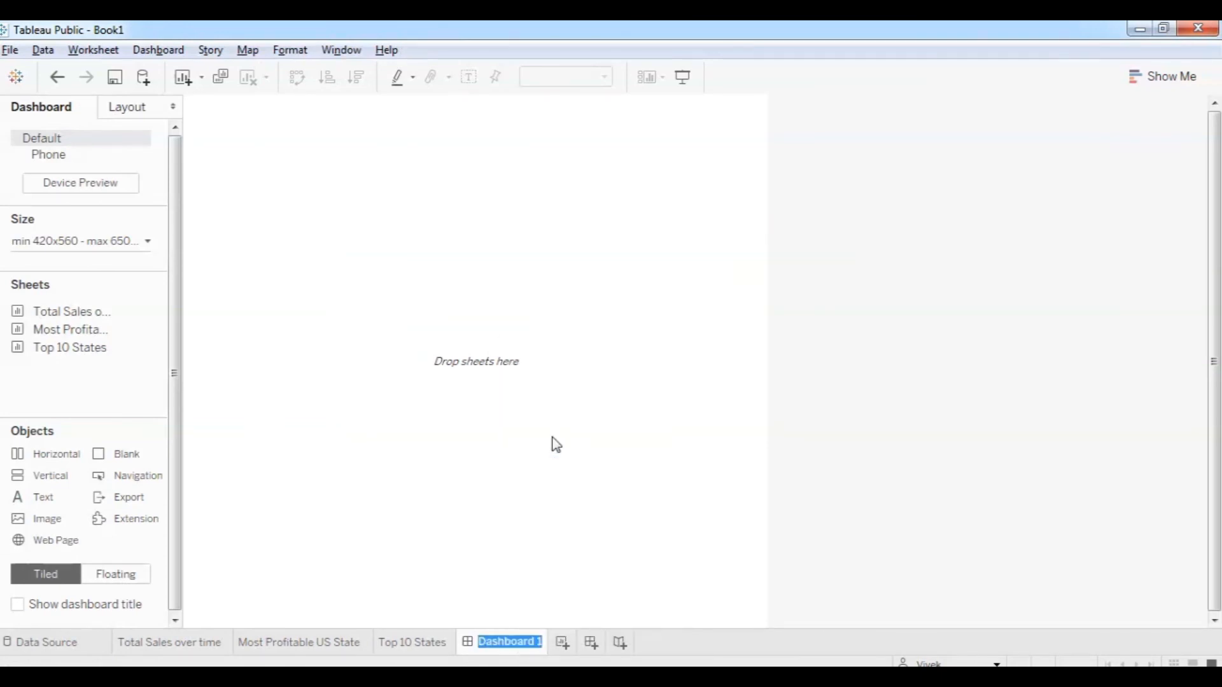
{"action": "type", "text": "Supers"}
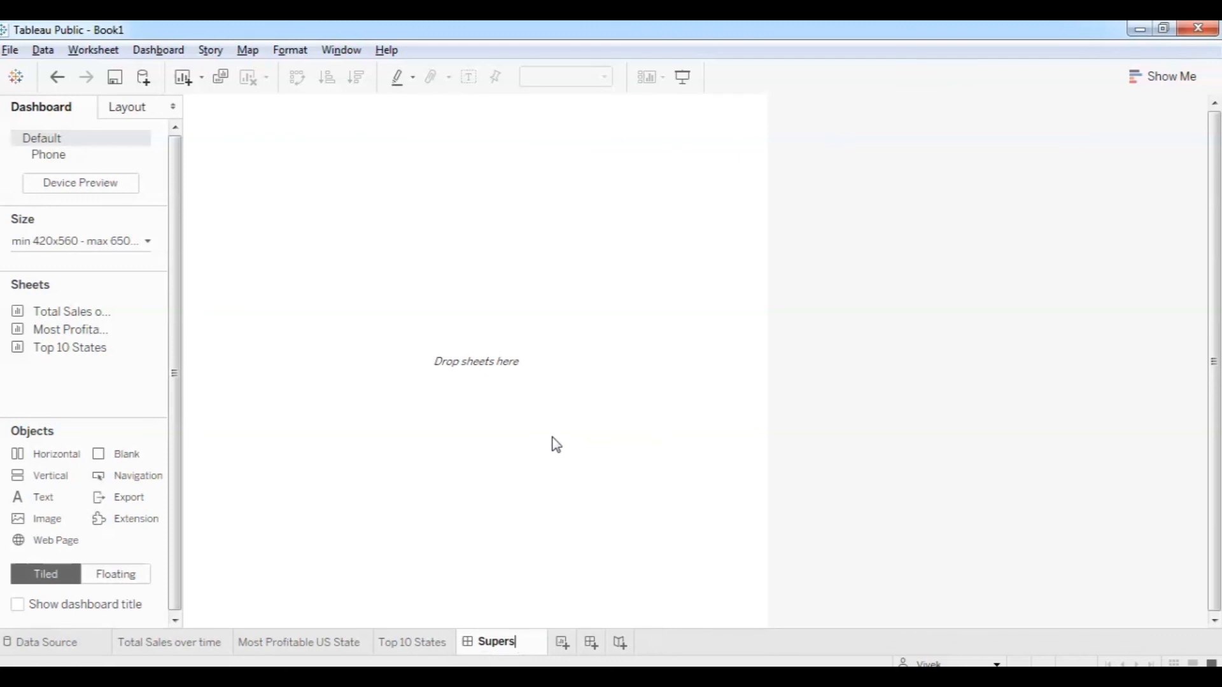
{"action": "type", "text": "tore O"}
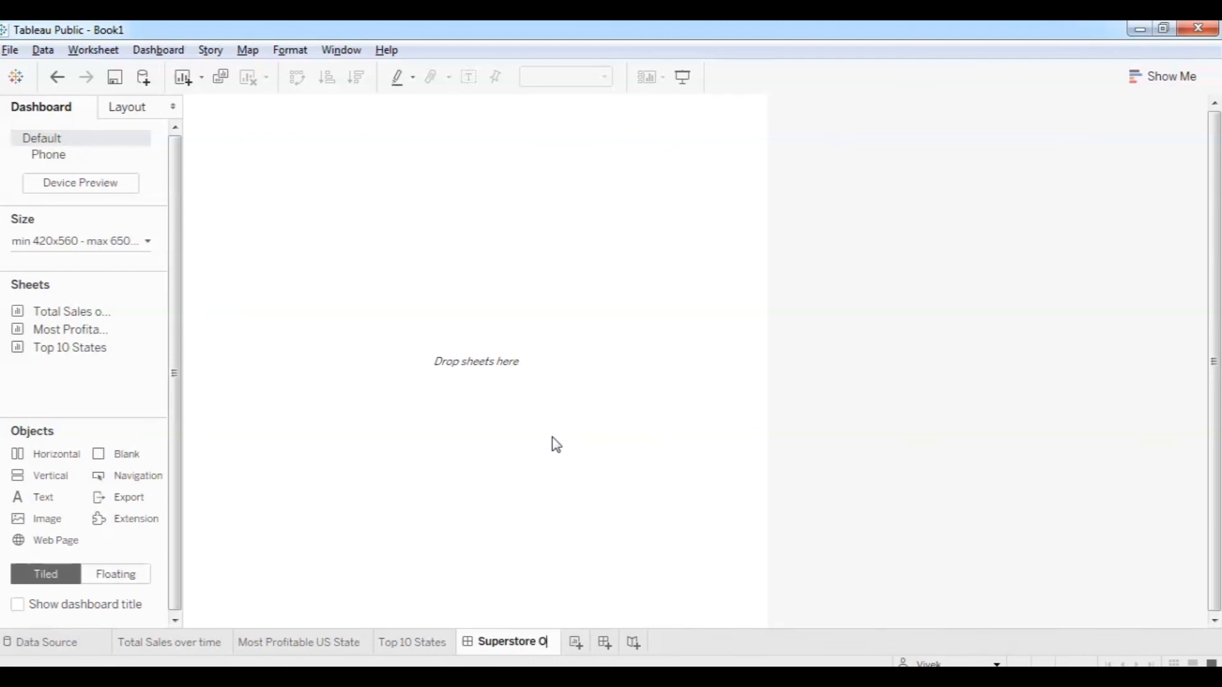
{"action": "type", "text": "rders Ana"}
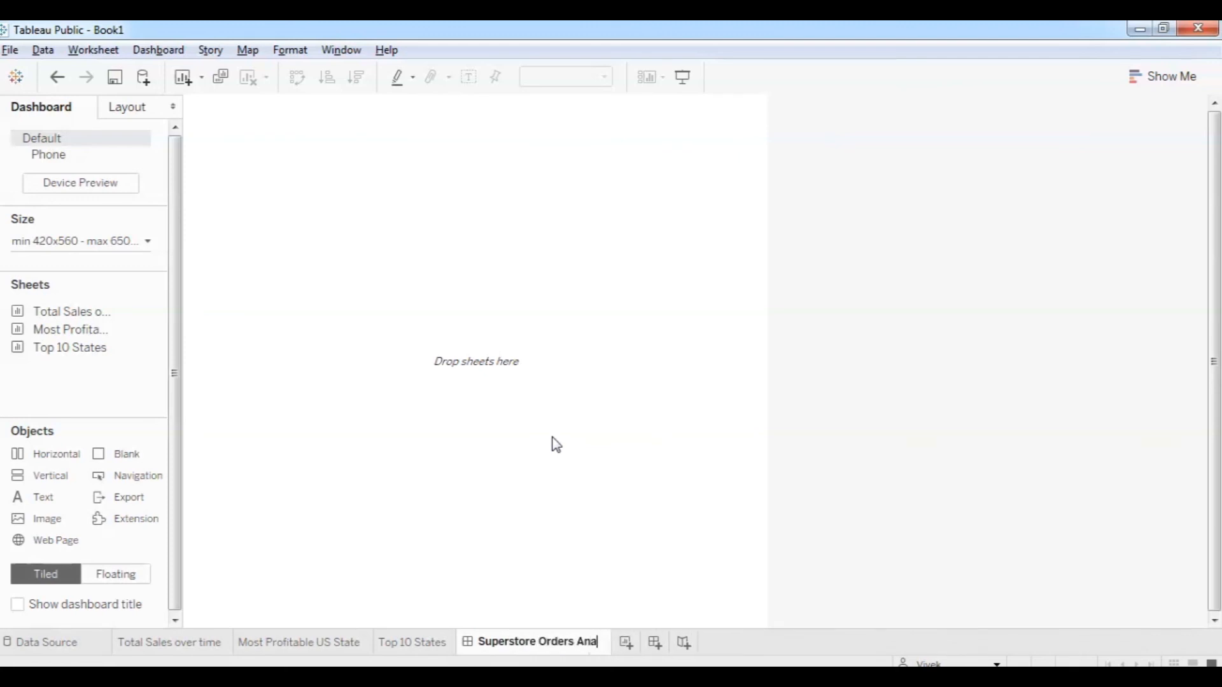
{"action": "type", "text": "lysis"}
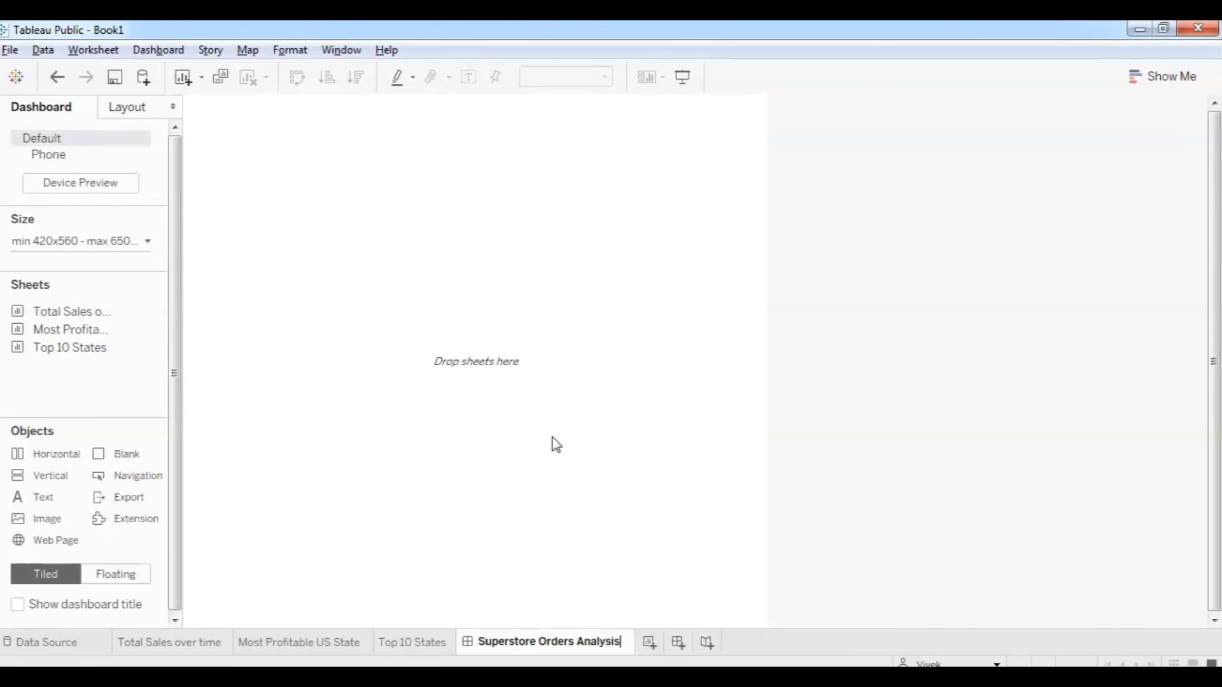
{"action": "key", "text": "Return"}
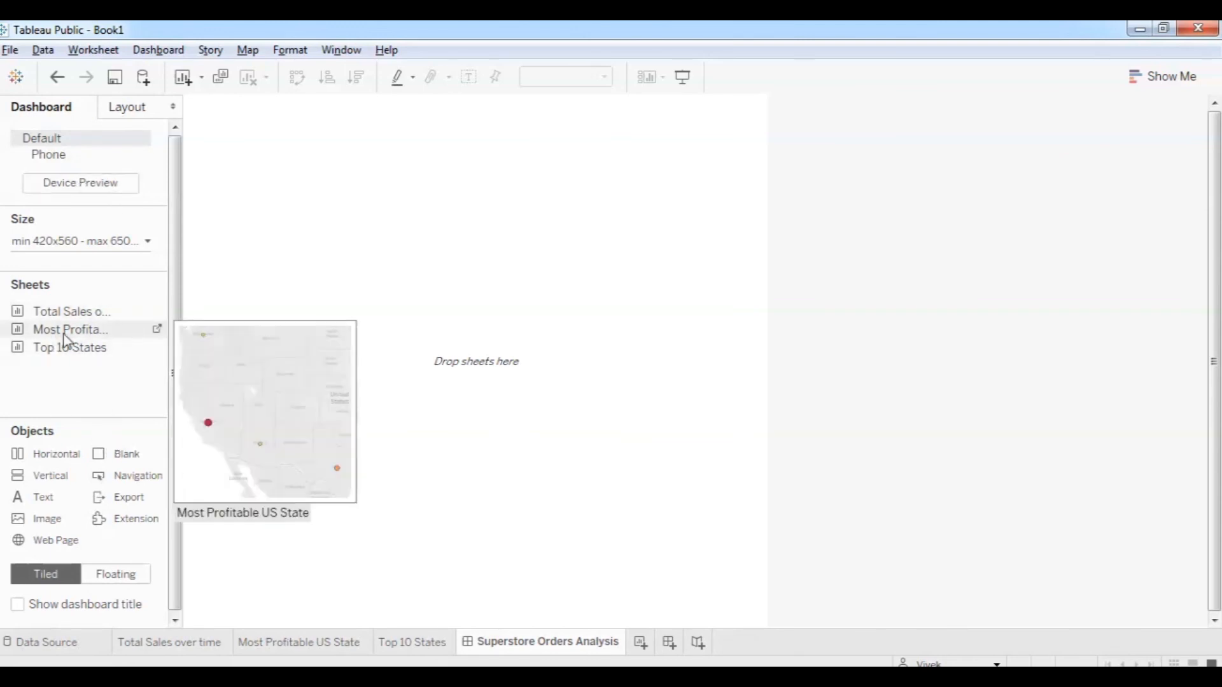
Place the state map on top, the Top 10 States table below, and the sales chart right of it.
{"action": "left_click_drag", "start_coordinate": [67, 327], "coordinate": [361, 206]}
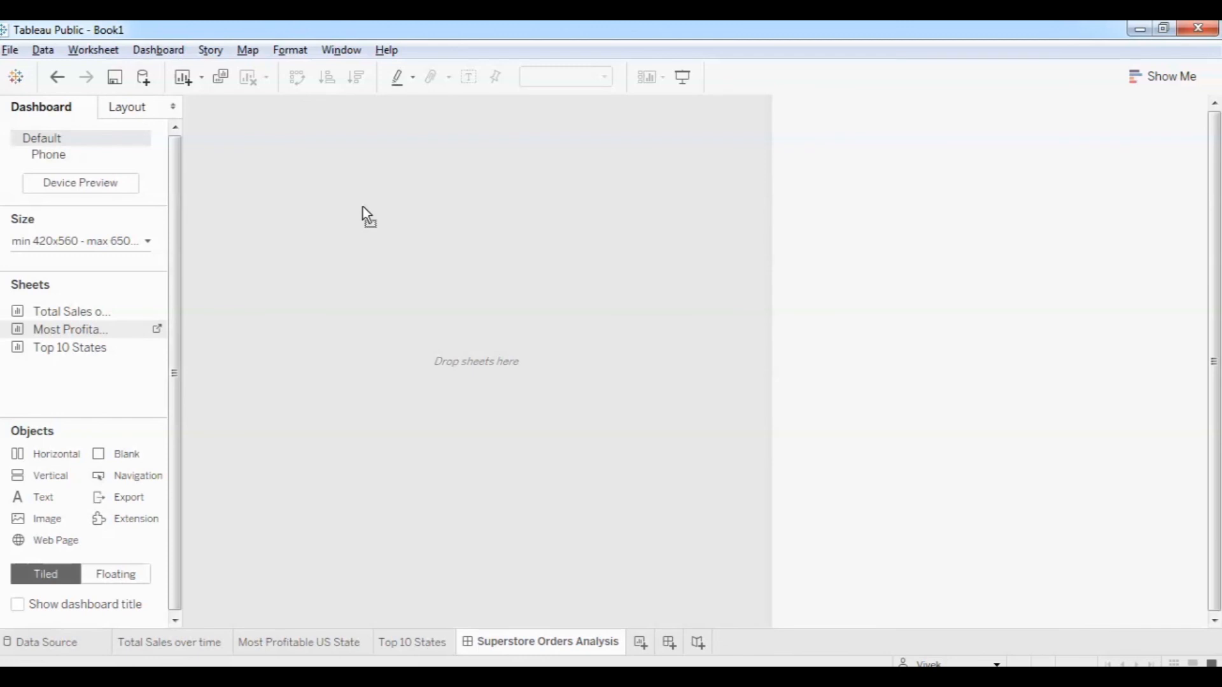
{"action": "left_click_drag", "start_coordinate": [362, 208], "coordinate": [363, 212]}
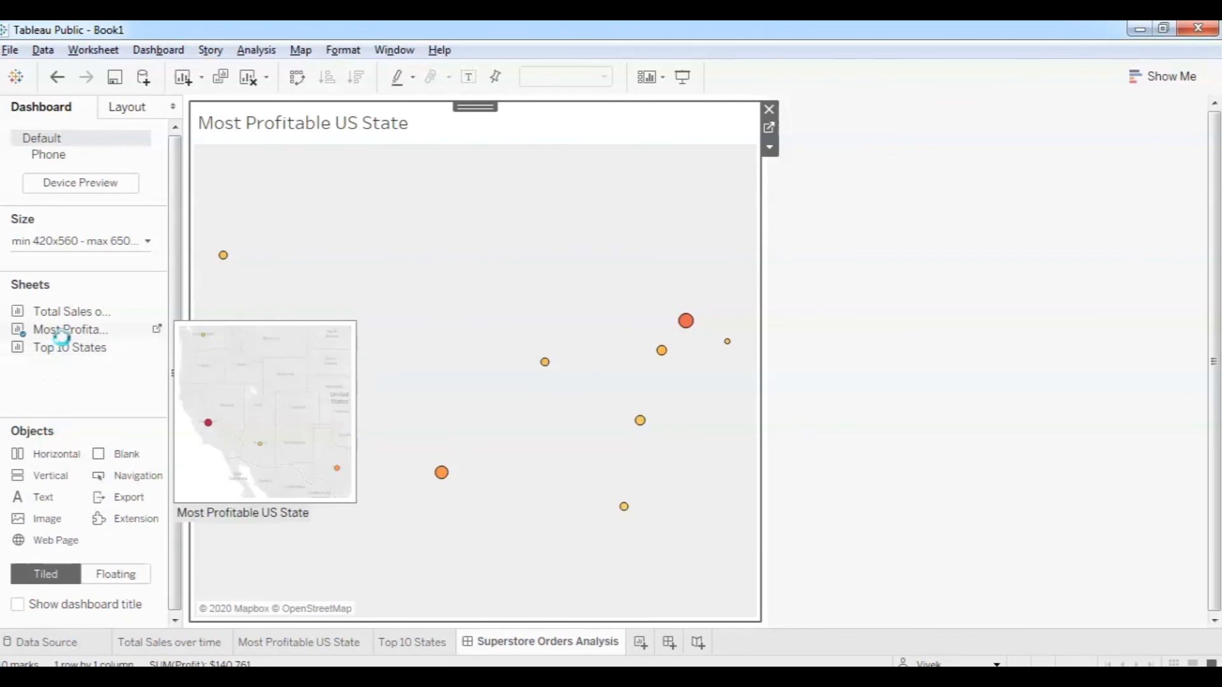
{"action": "left_click_drag", "start_coordinate": [75, 355], "coordinate": [332, 546]}
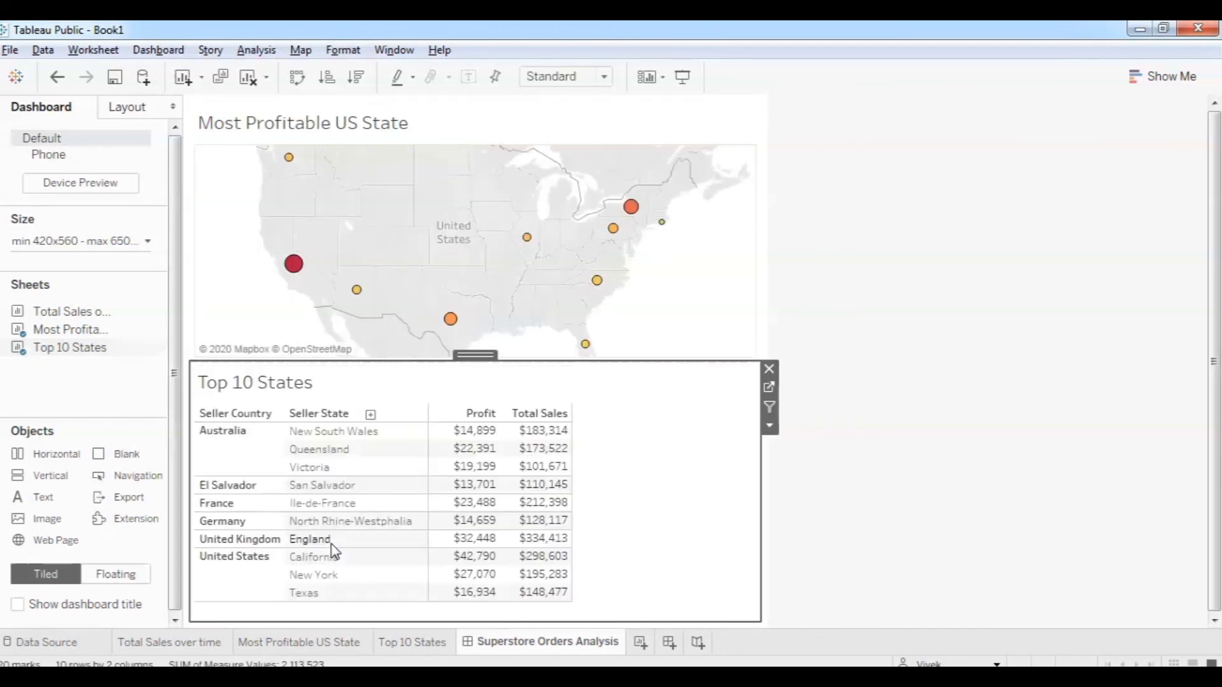
{"action": "mouse_move", "coordinate": [55, 332]}
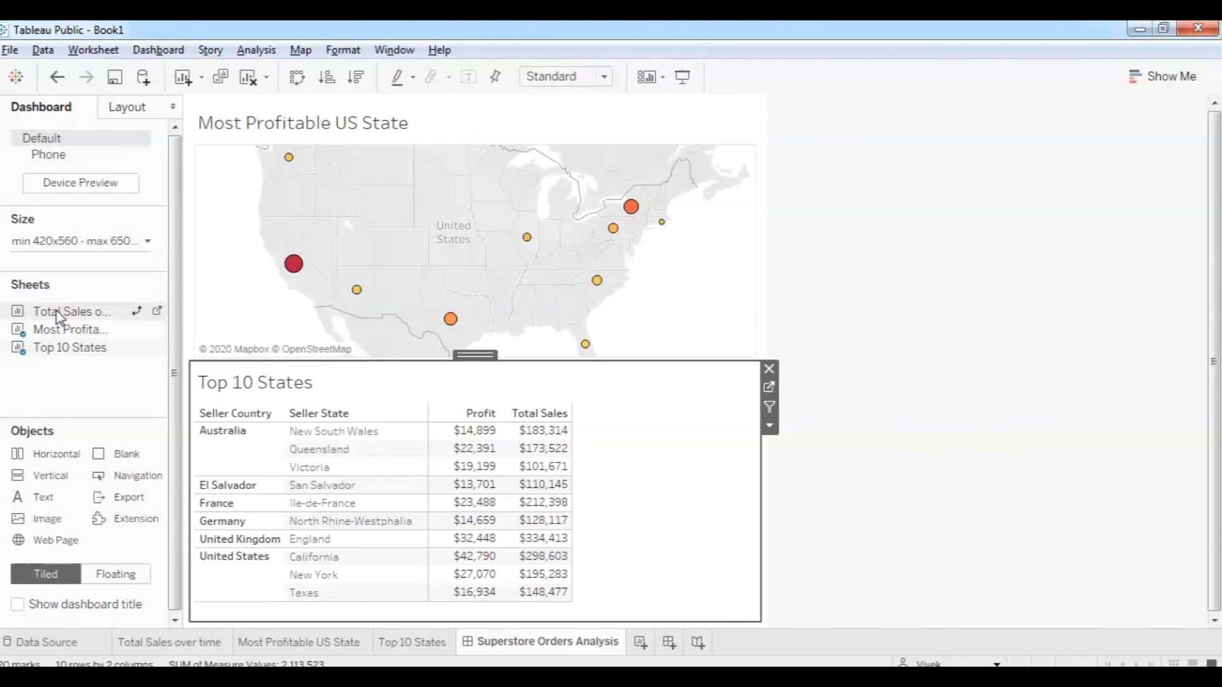
{"action": "left_click_drag", "start_coordinate": [57, 312], "coordinate": [648, 470]}
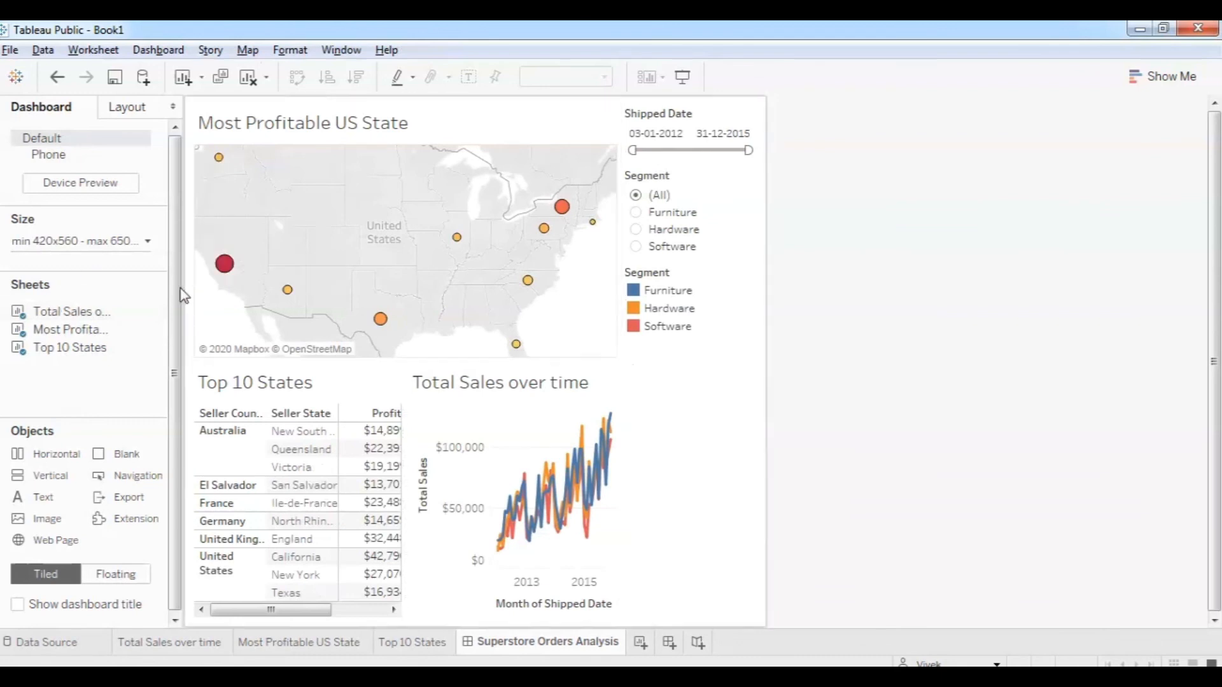
Set the dashboard size to Automatic.
{"action": "left_click", "coordinate": [148, 241]}
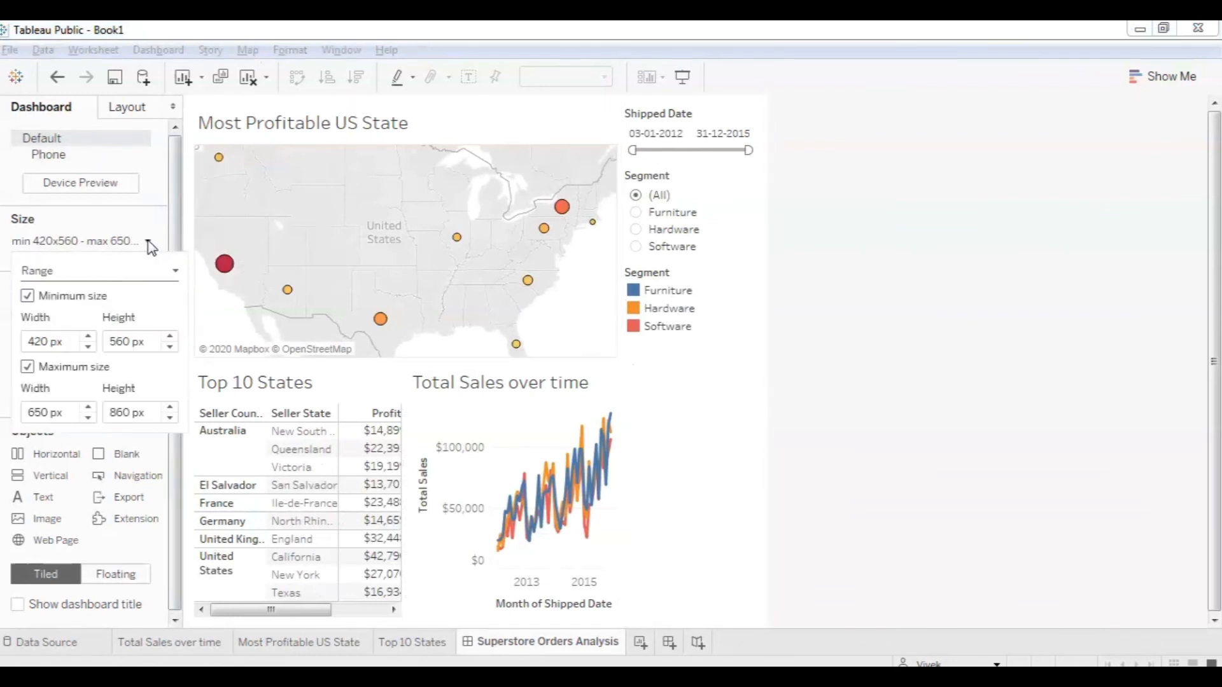
{"action": "left_click", "coordinate": [111, 270]}
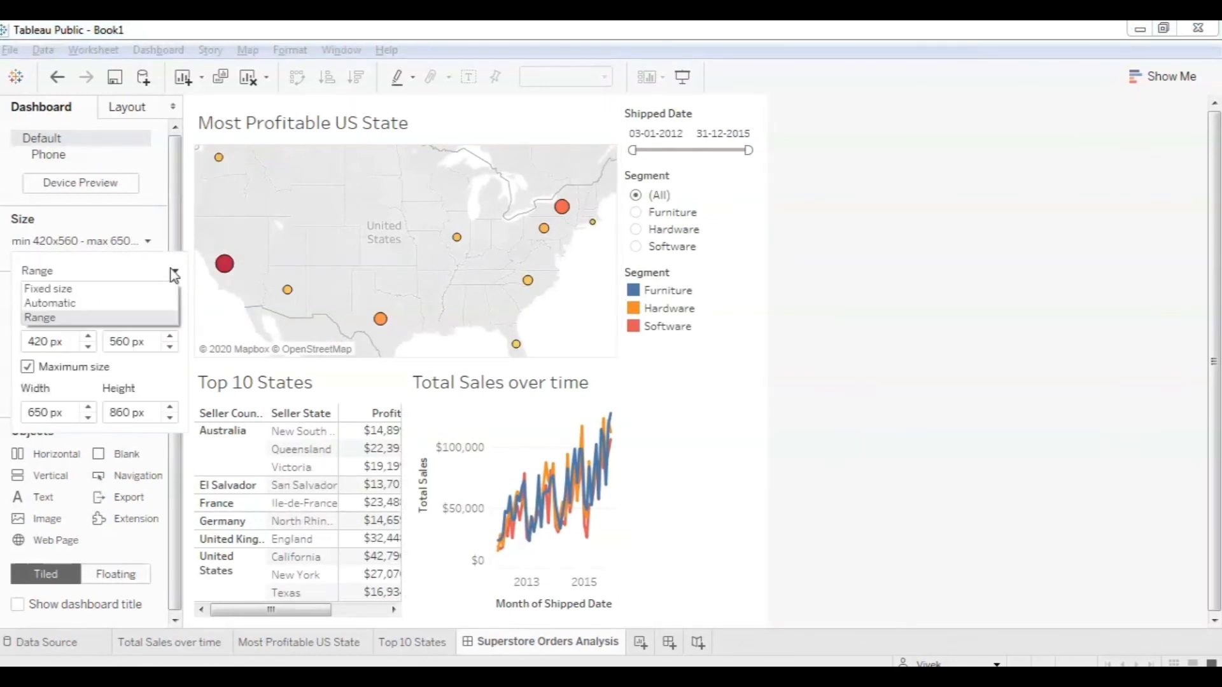
{"action": "left_click", "coordinate": [82, 303]}
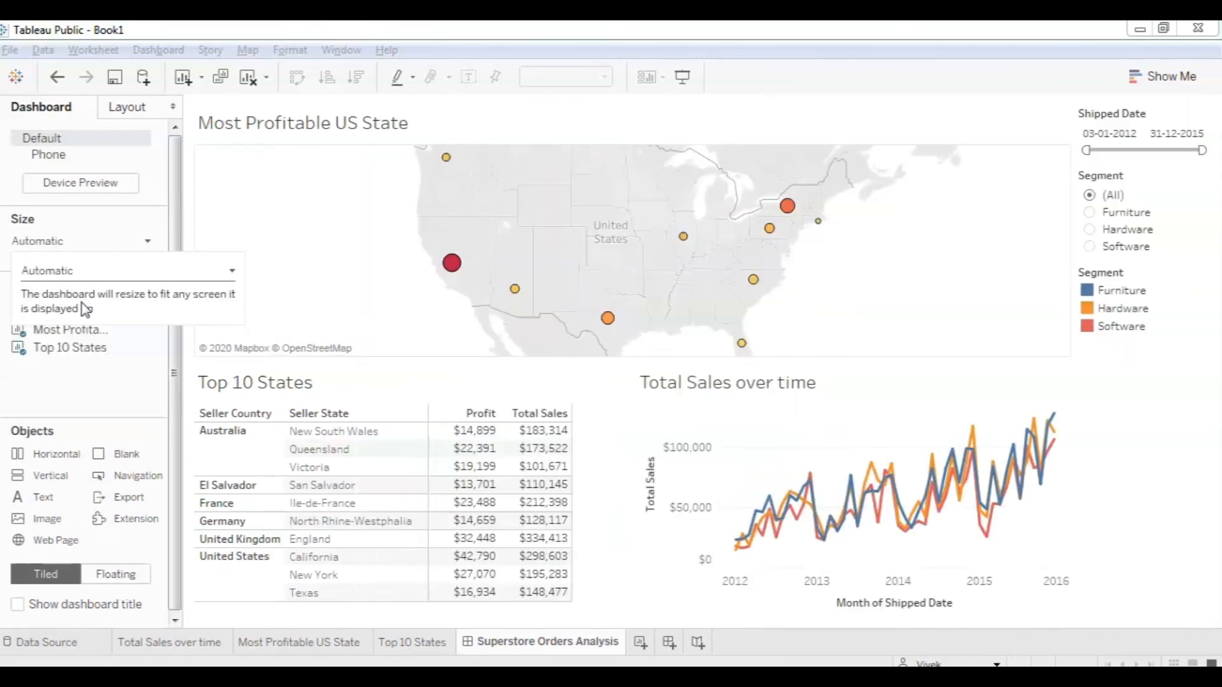
{"action": "left_click", "coordinate": [629, 417]}
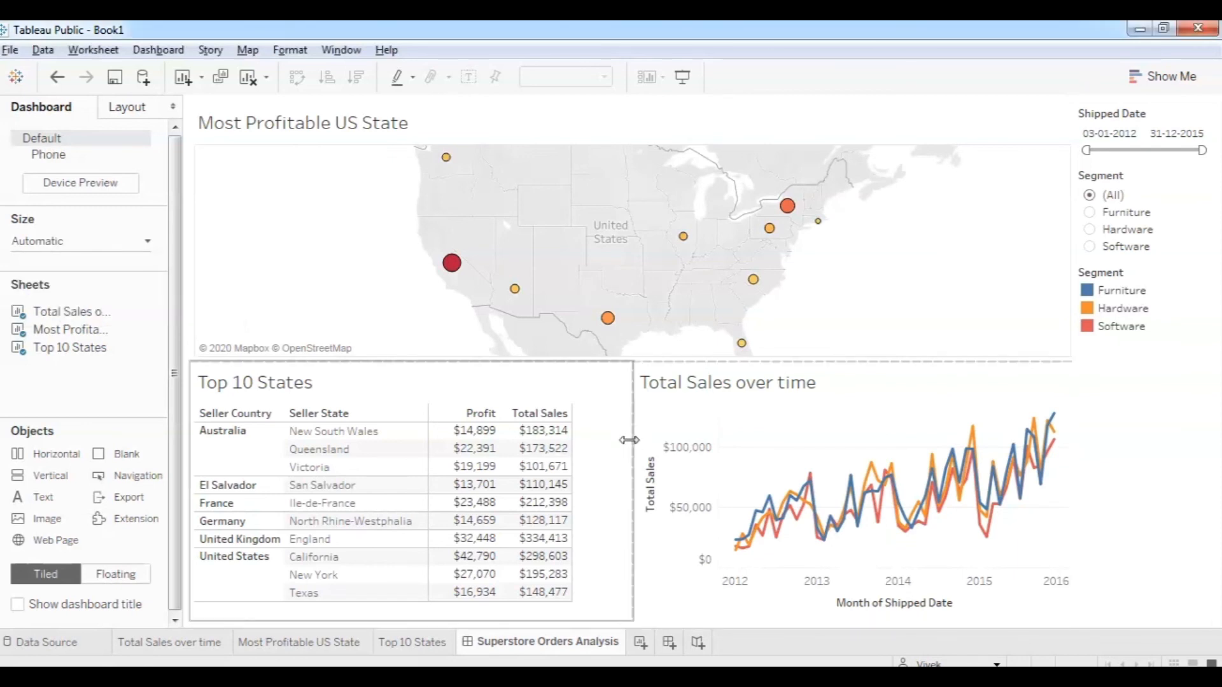
Narrow the Top 10 States table so the sales-over-time chart gets wider.
{"action": "left_click_drag", "start_coordinate": [630, 437], "coordinate": [586, 448]}
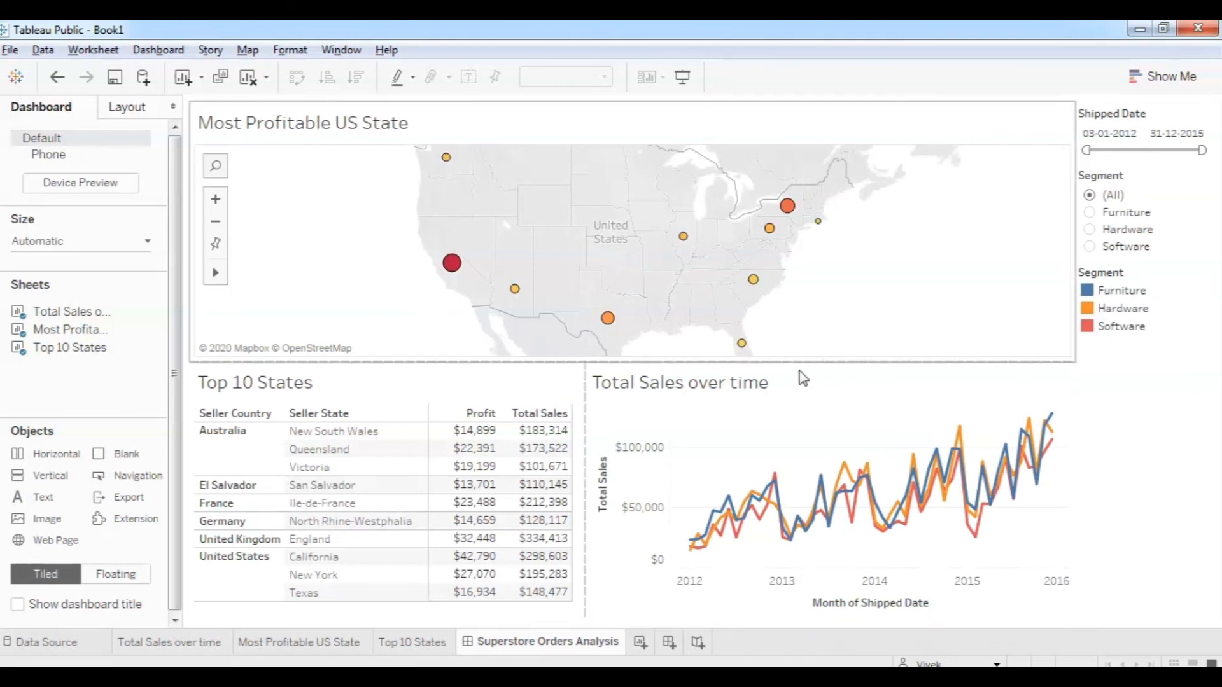
{"action": "left_click", "coordinate": [936, 134]}
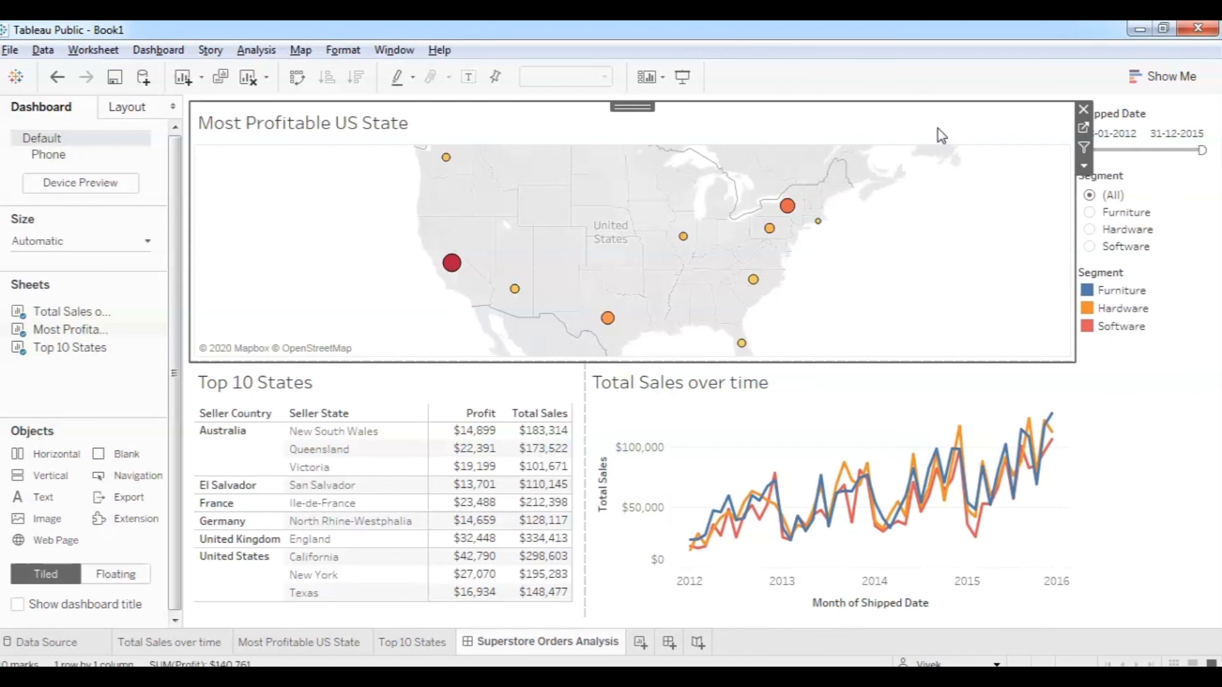
{"action": "mouse_move", "coordinate": [788, 216]}
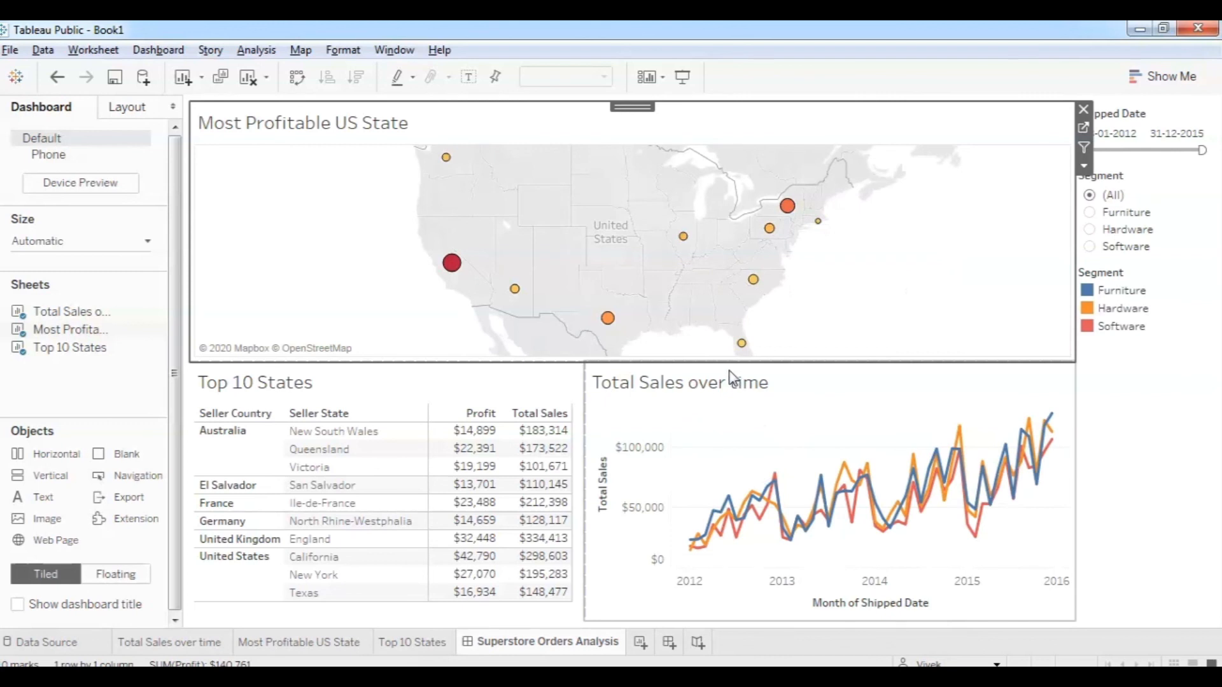
Turn on the map's Use as Filter and test it on New York, Pennsylvania, California and Arizona.
{"action": "left_click", "coordinate": [1083, 147]}
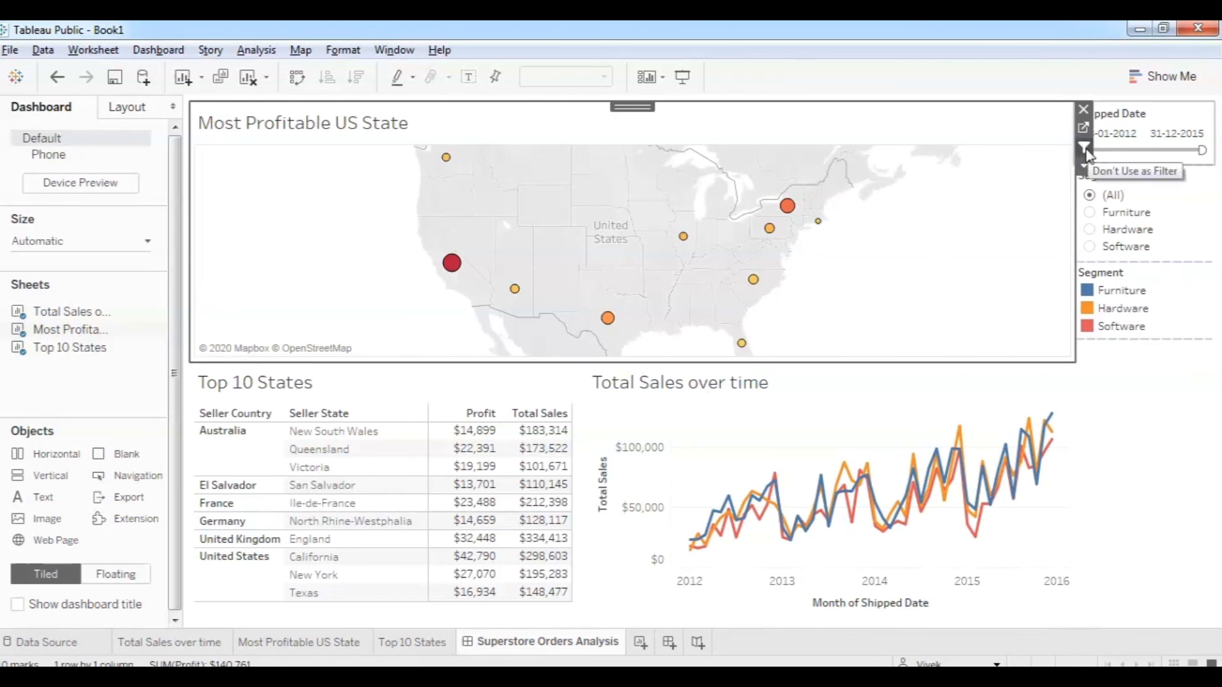
{"action": "left_click", "coordinate": [788, 209]}
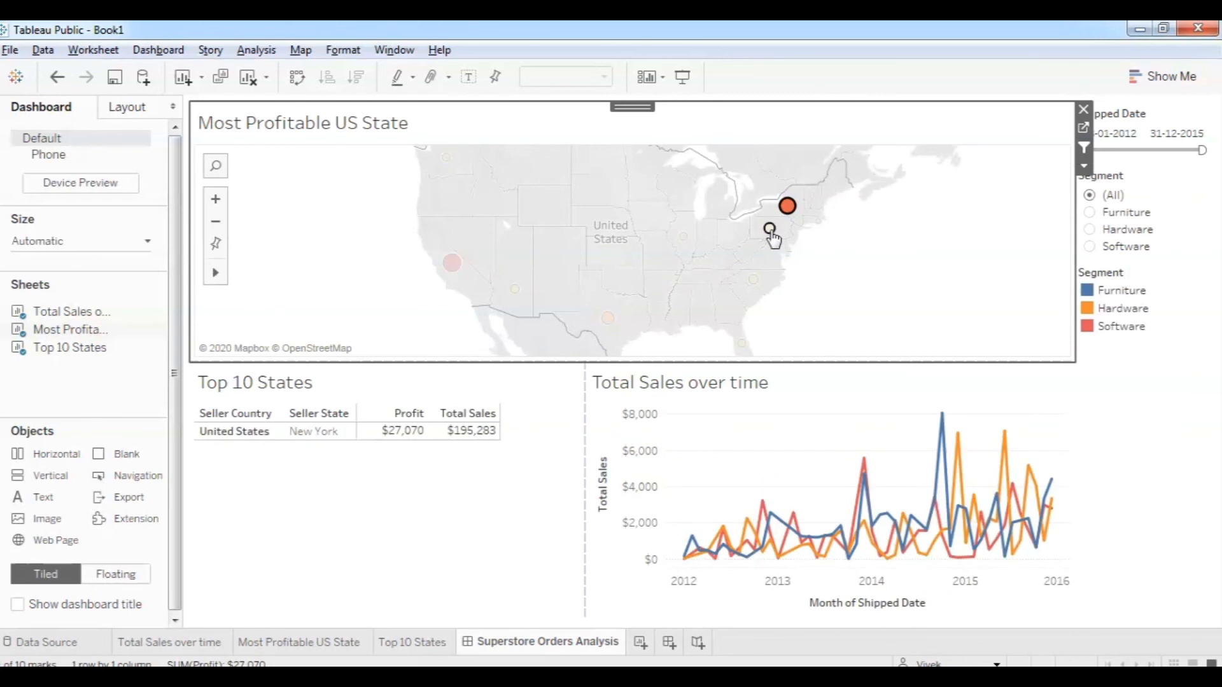
{"action": "left_click", "coordinate": [770, 230]}
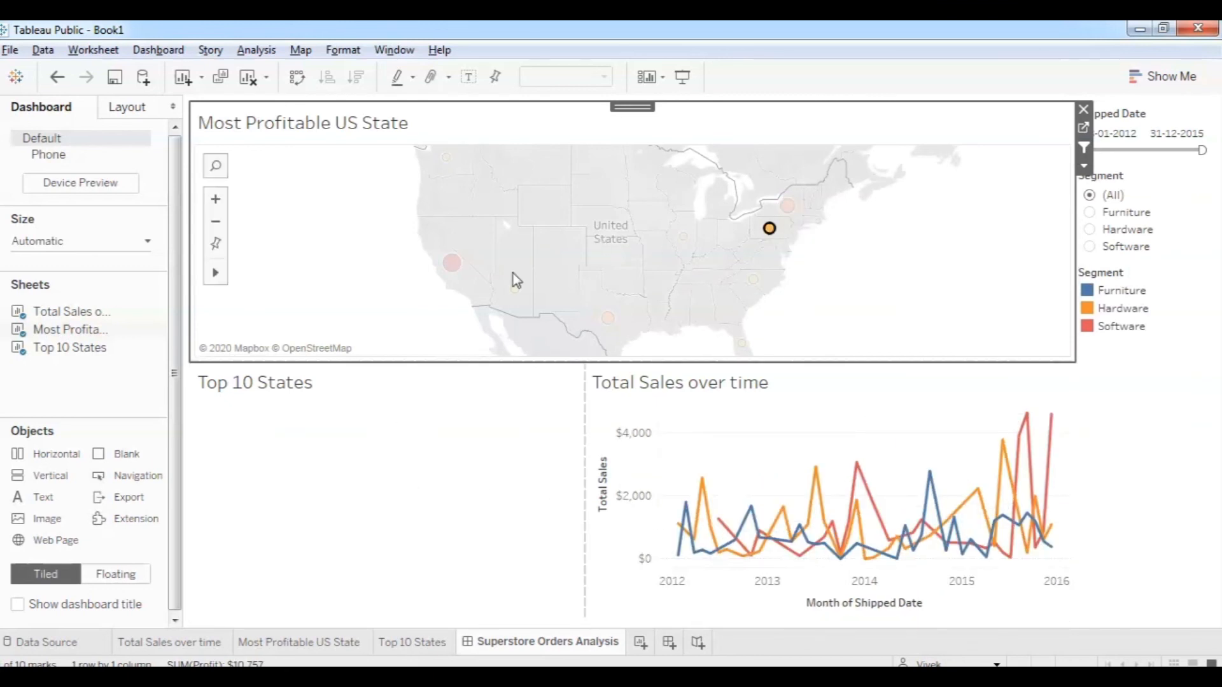
{"action": "mouse_move", "coordinate": [459, 273]}
{"action": "left_click", "coordinate": [458, 272]}
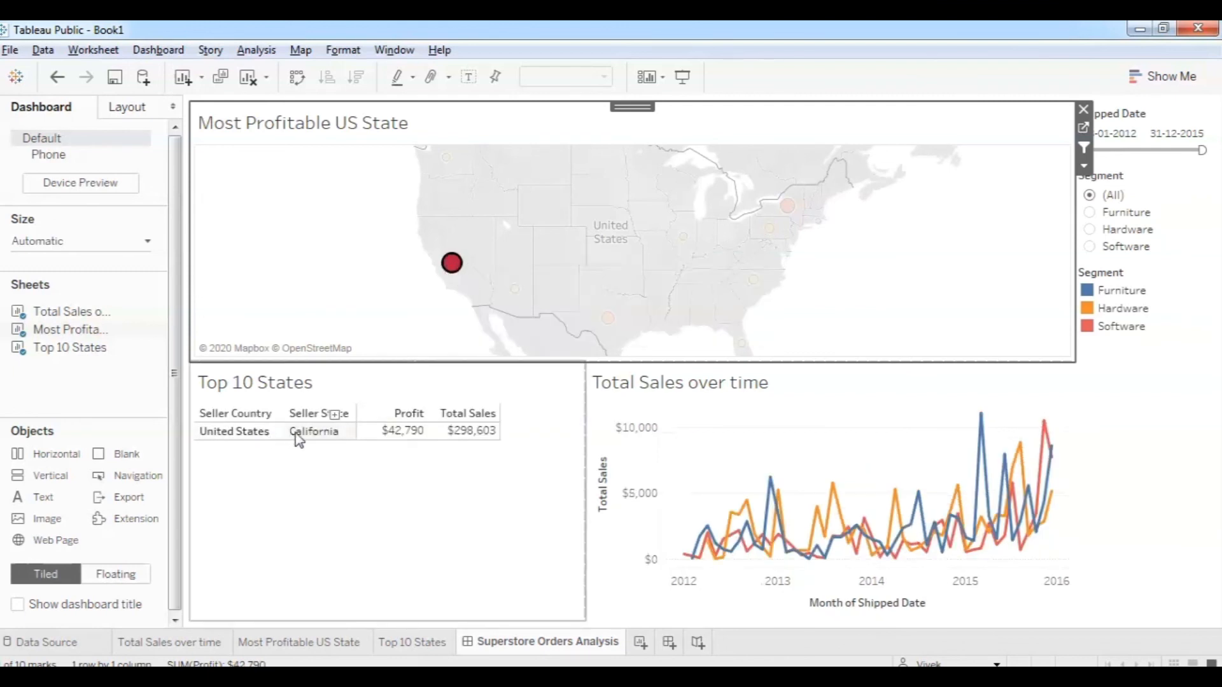
{"action": "mouse_move", "coordinate": [514, 291]}
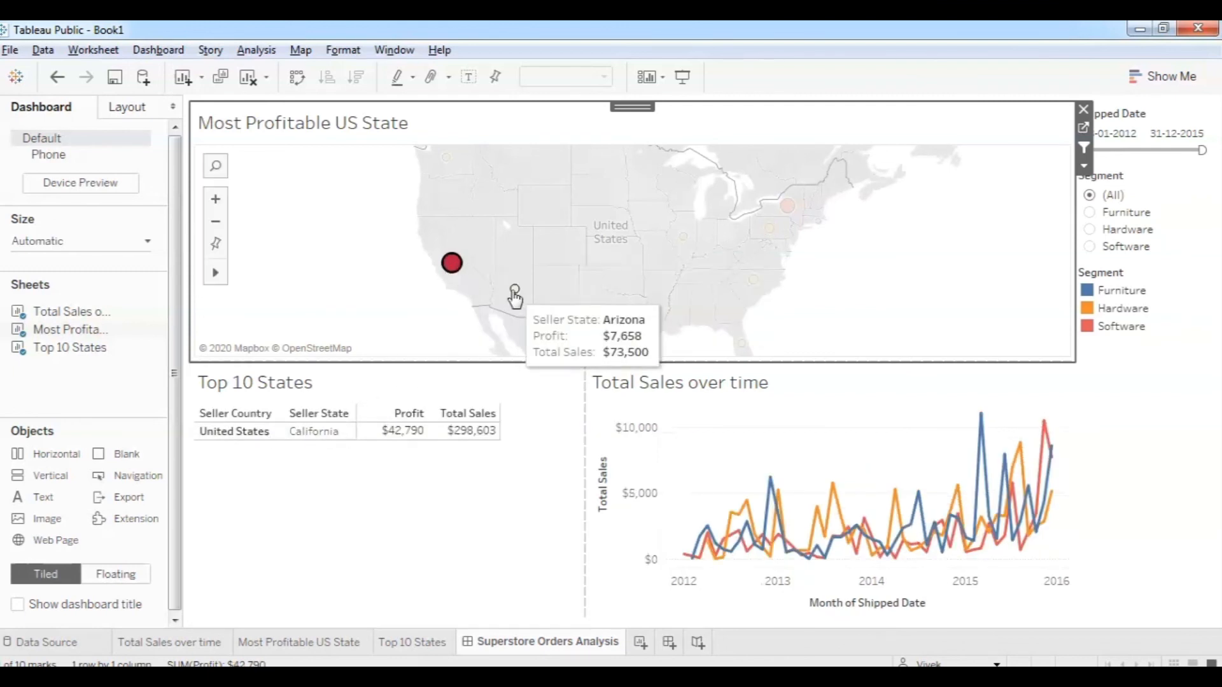
{"action": "left_click", "coordinate": [514, 292]}
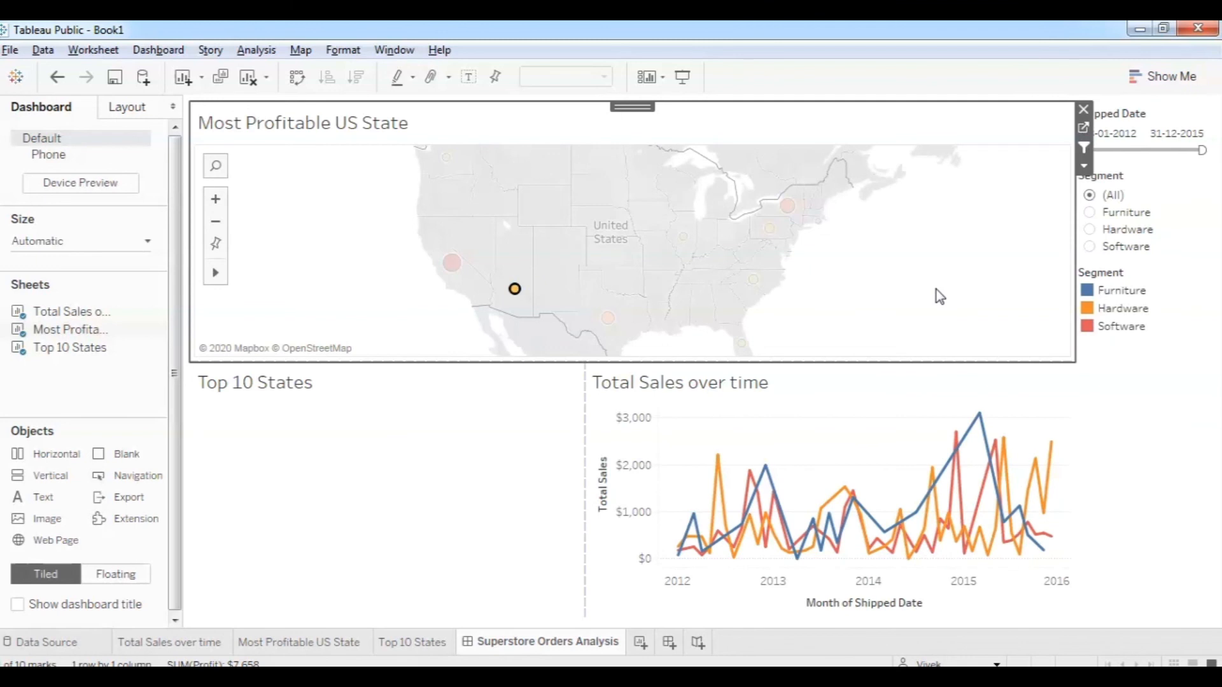
Clear the Arizona selection and switch off the map's Use as Filter.
{"action": "left_click", "coordinate": [671, 247]}
{"action": "mouse_move", "coordinate": [789, 210]}
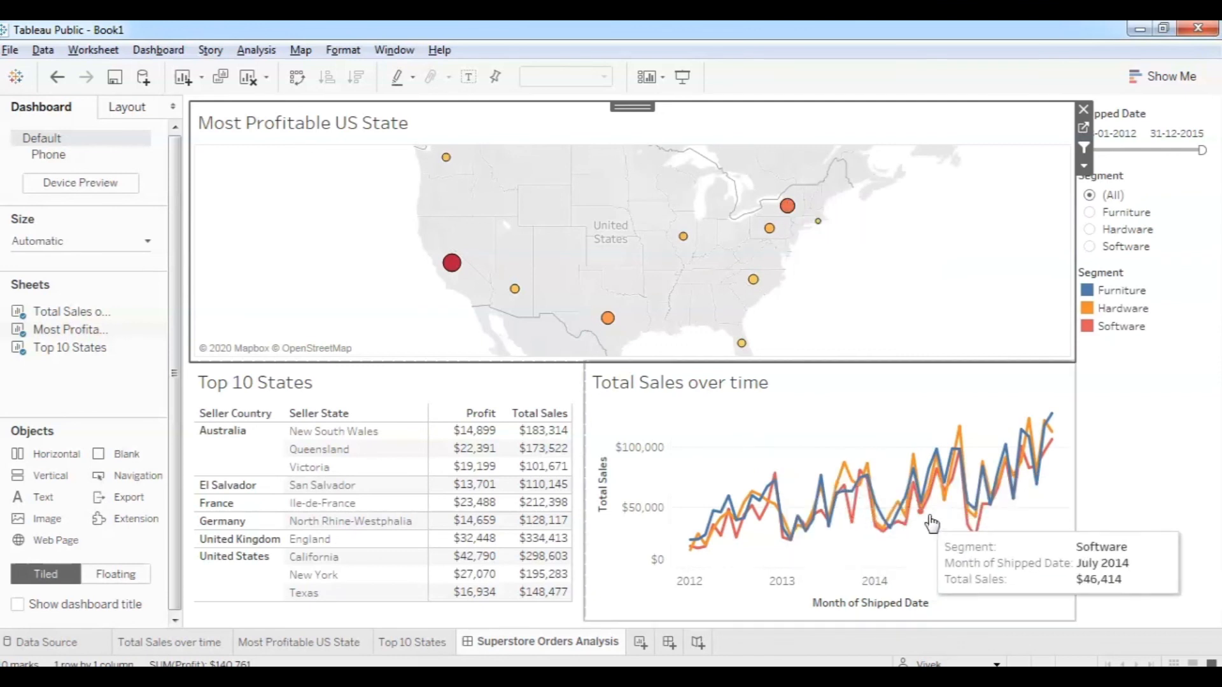
{"action": "mouse_move", "coordinate": [931, 472]}
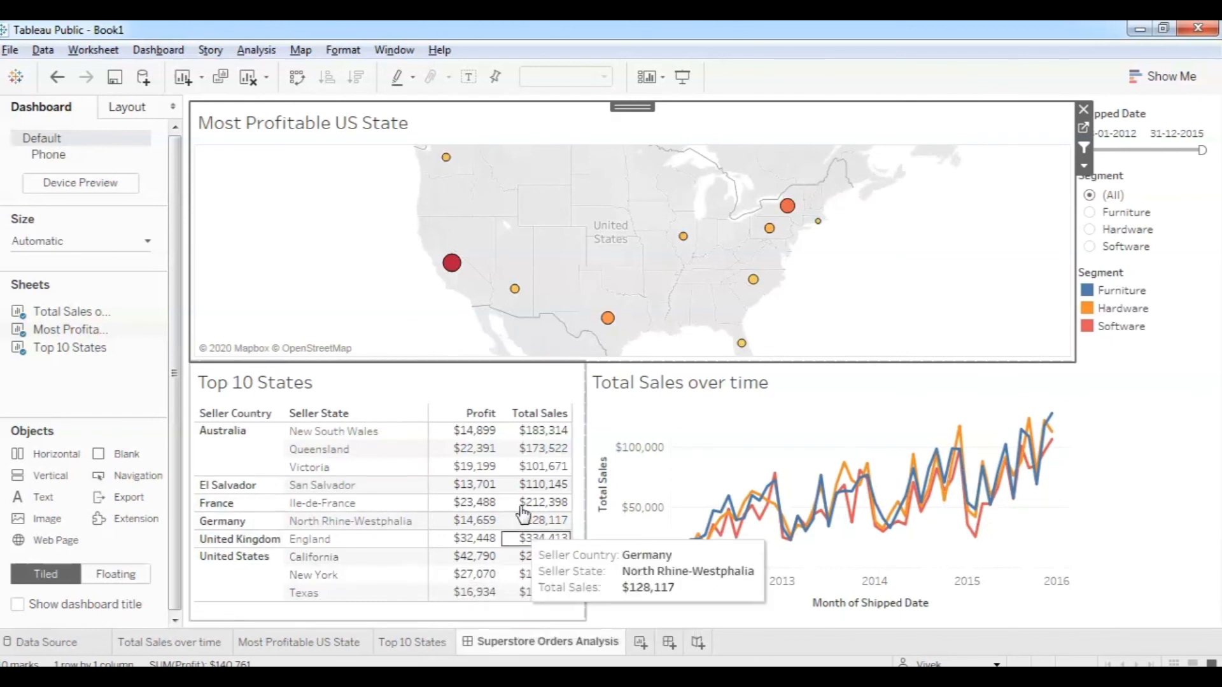
{"action": "left_click", "coordinate": [1086, 150]}
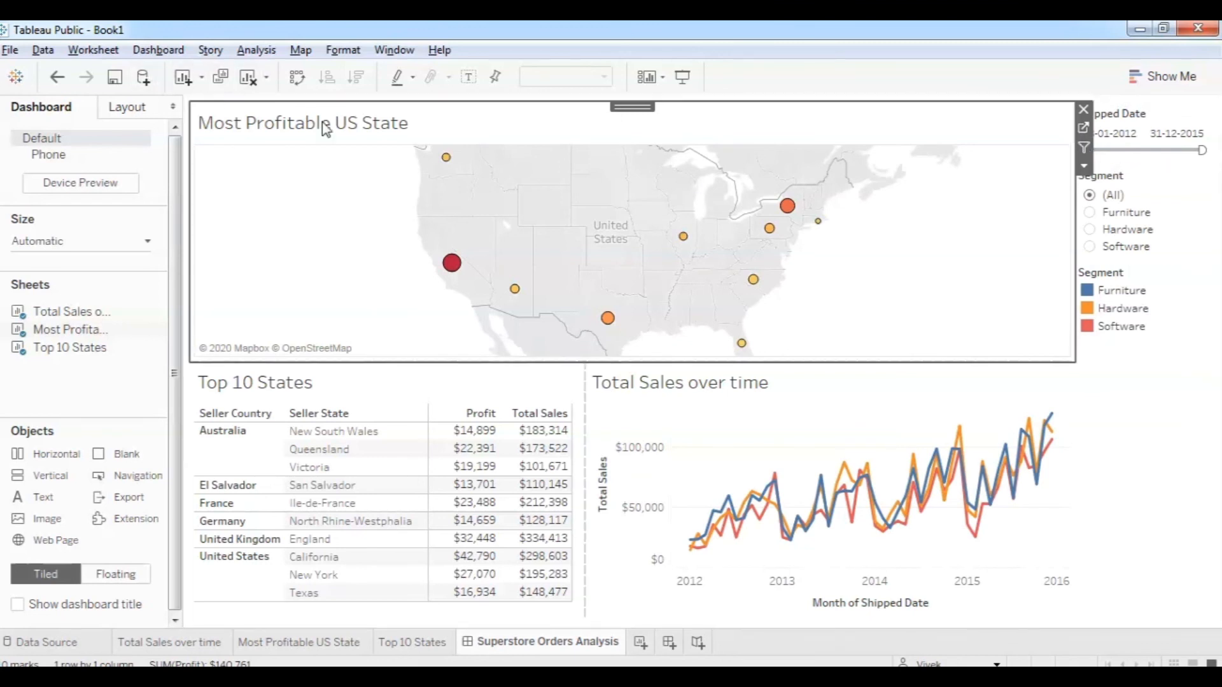
Add a Select-triggered filter action from the map only, targeting the sales chart but not Top 10 States.
{"action": "left_click", "coordinate": [159, 50]}
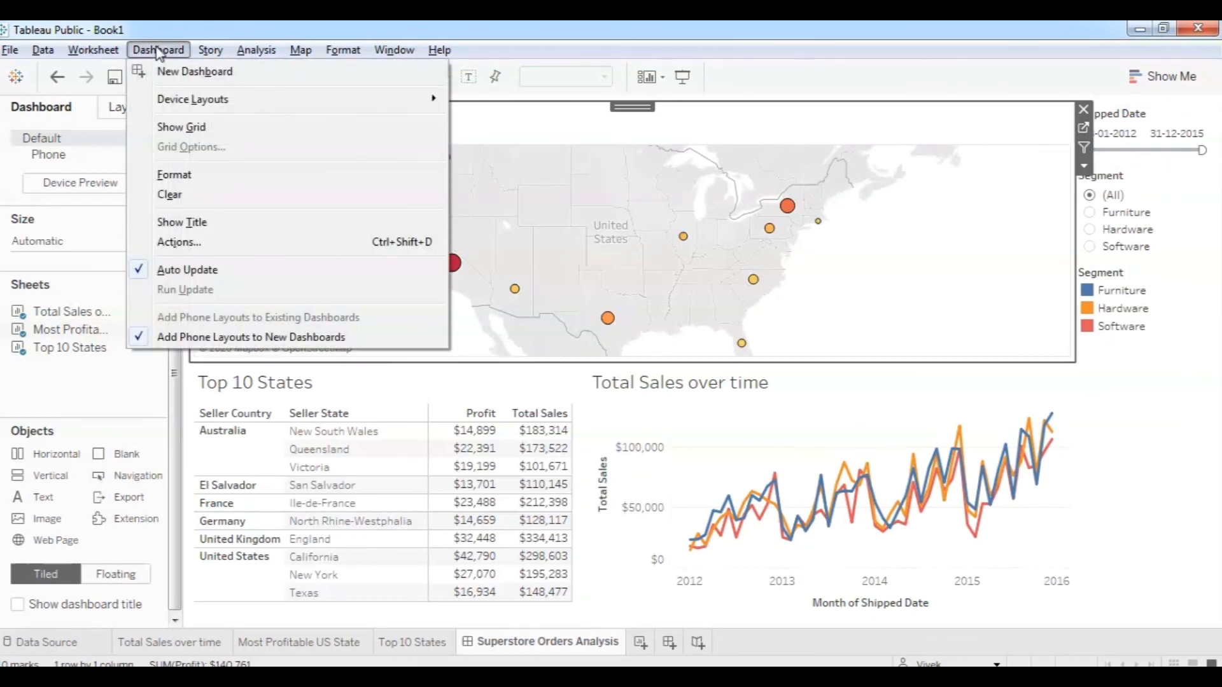
{"action": "left_click", "coordinate": [201, 242]}
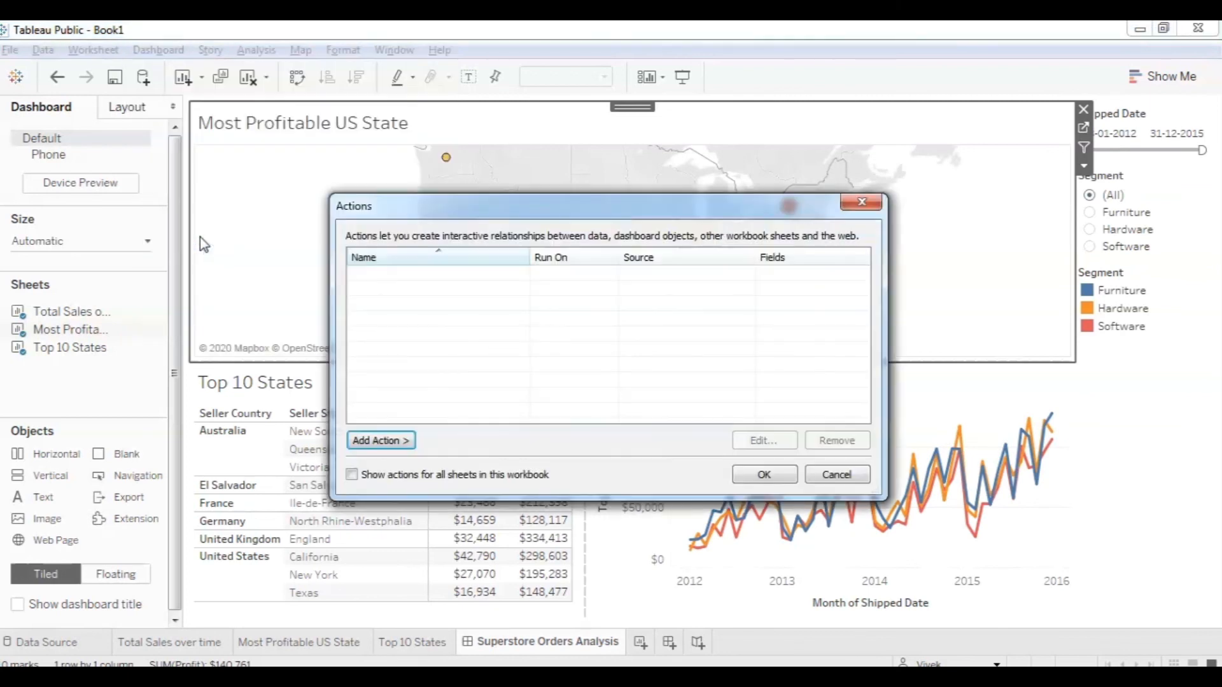
{"action": "left_click", "coordinate": [385, 440]}
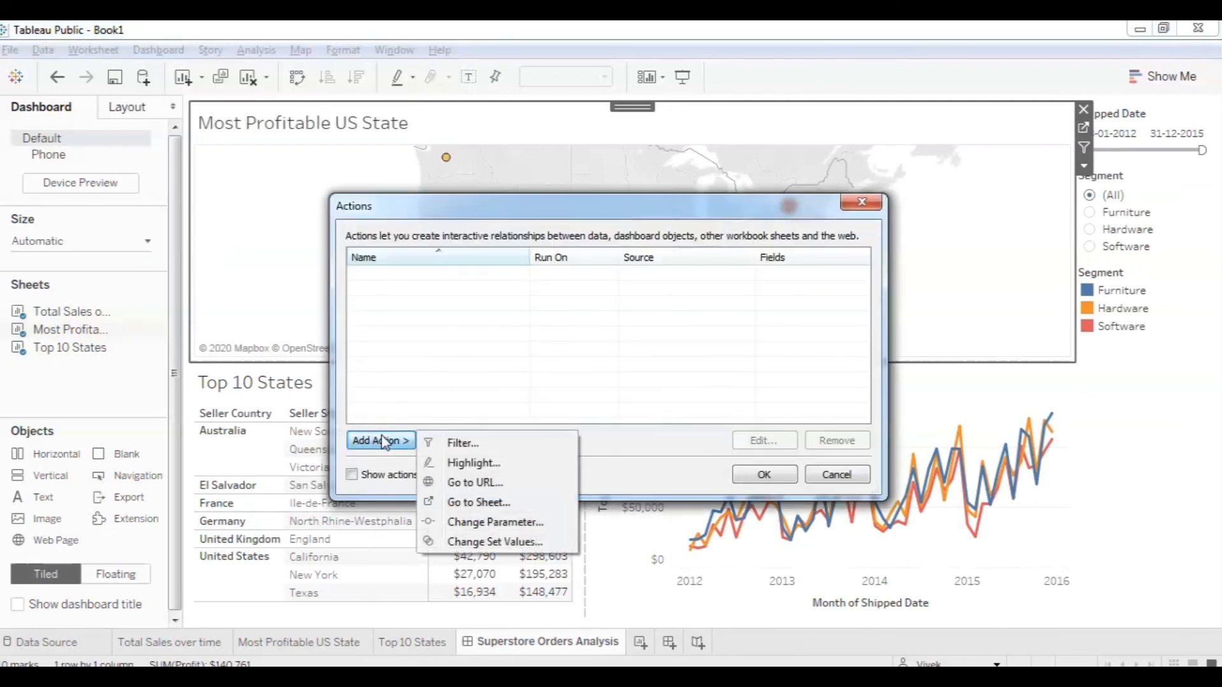
{"action": "left_click", "coordinate": [472, 444]}
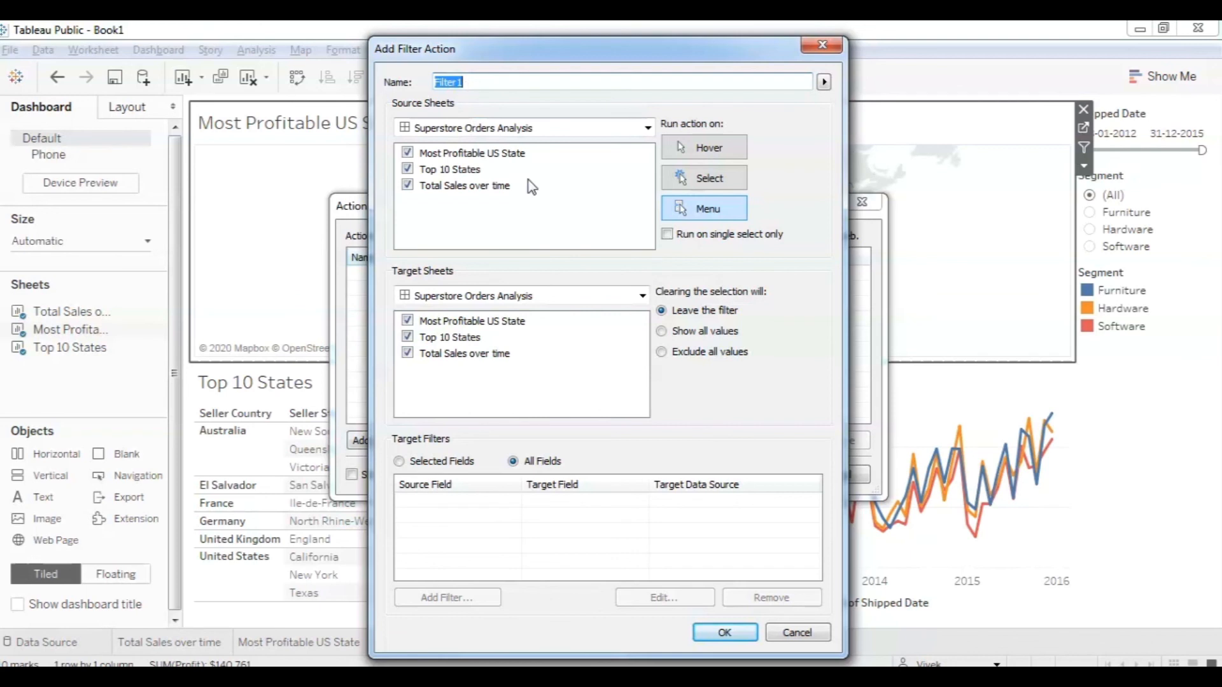
{"action": "left_click", "coordinate": [708, 184]}
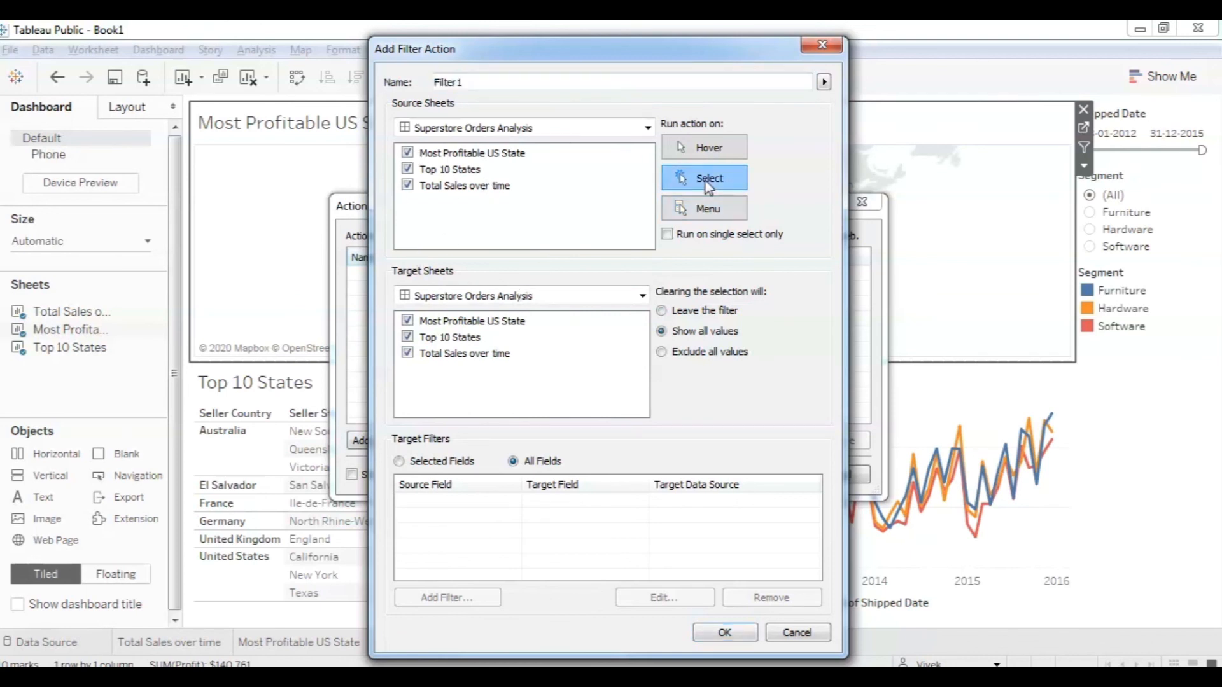
{"action": "left_click", "coordinate": [408, 169]}
{"action": "left_click", "coordinate": [409, 186]}
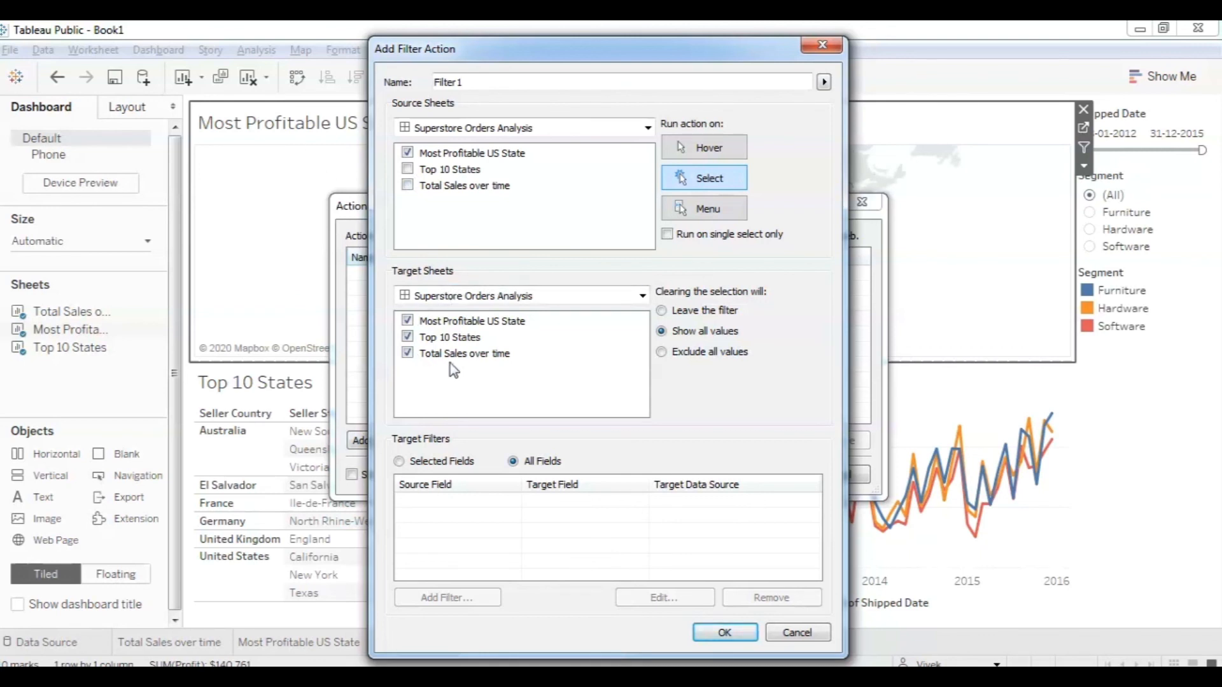
{"action": "left_click", "coordinate": [408, 338]}
{"action": "left_click", "coordinate": [736, 635]}
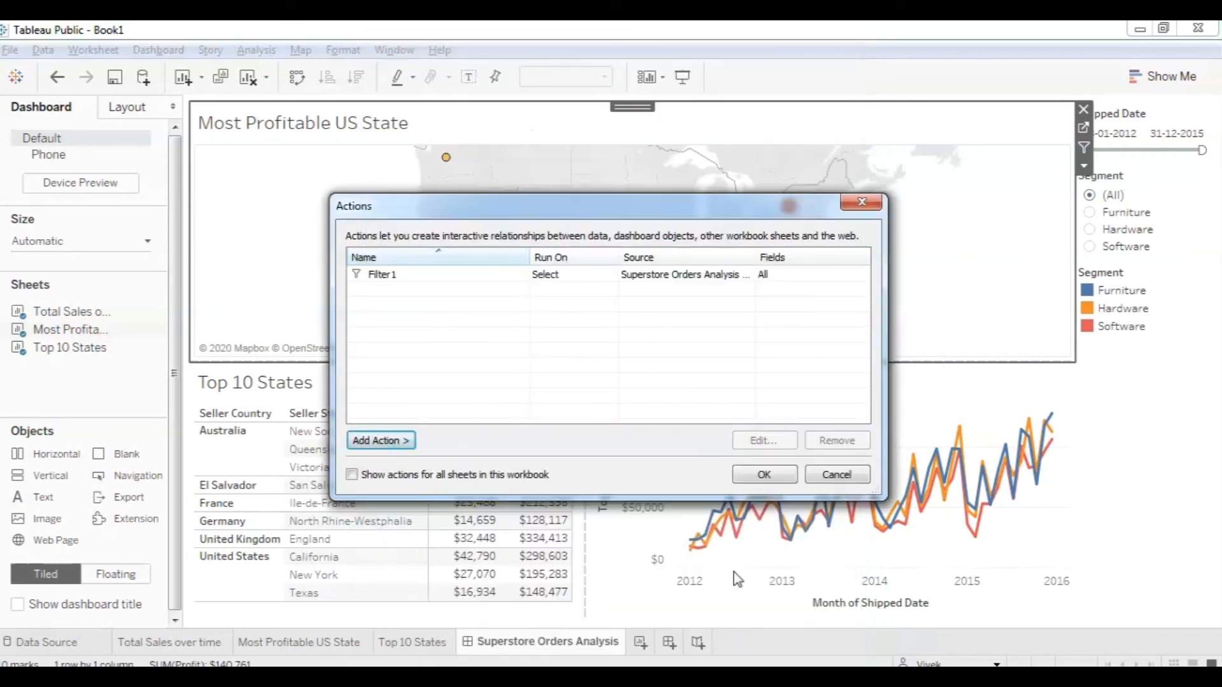
{"action": "left_click", "coordinate": [756, 473]}
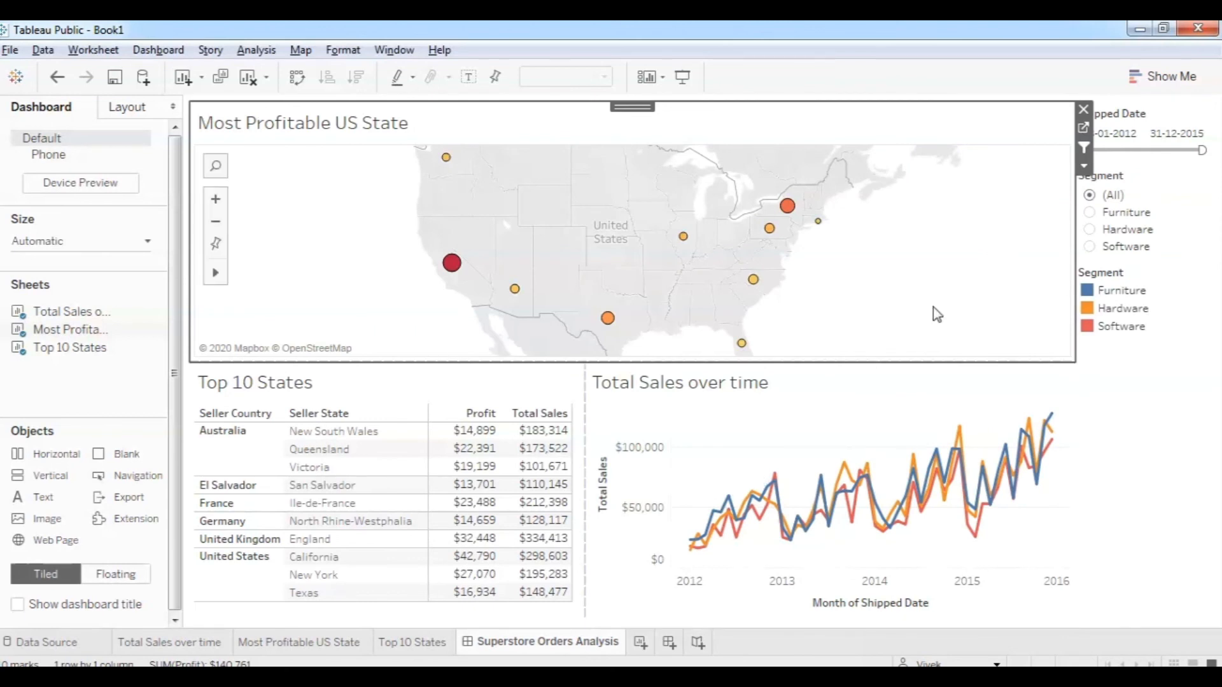
Test the map action on New York and North Carolina, then clear the selection.
{"action": "left_click", "coordinate": [786, 207]}
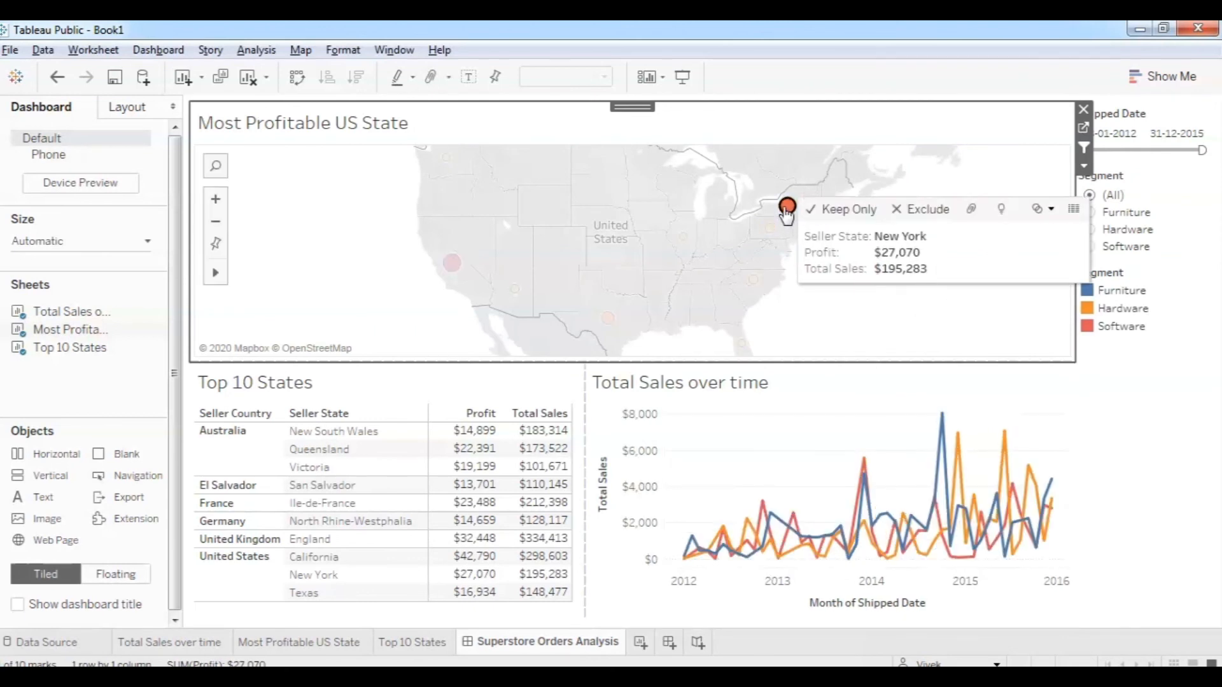
{"action": "left_click", "coordinate": [753, 281]}
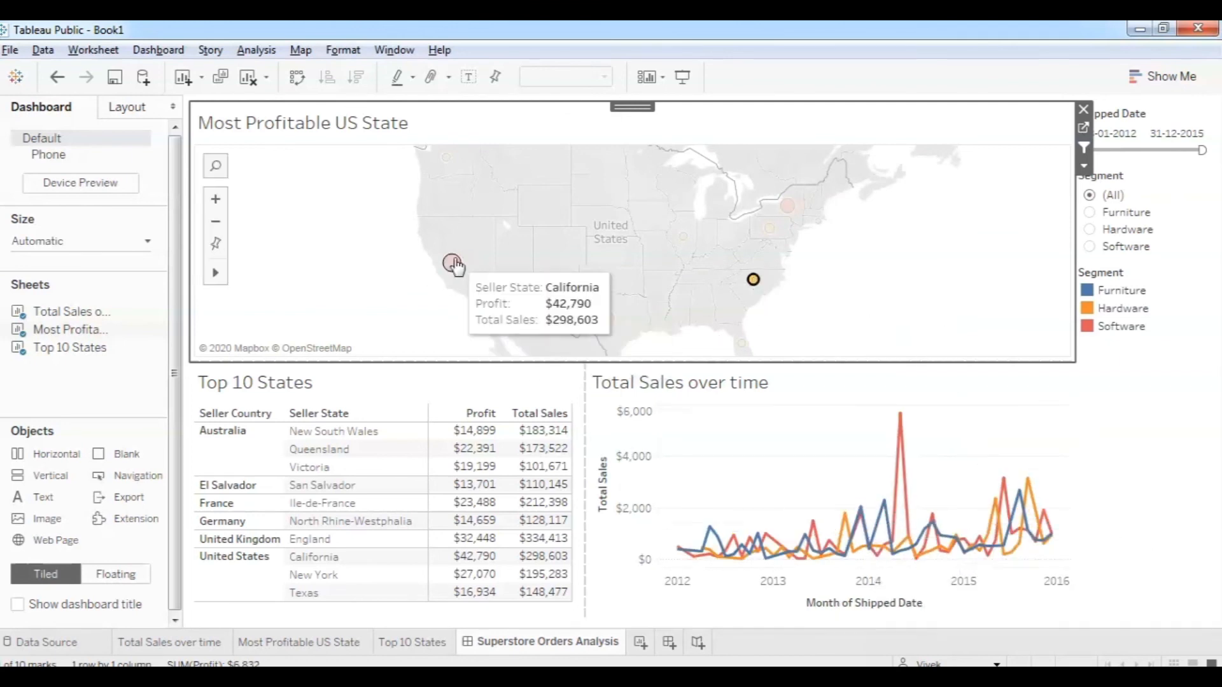
{"action": "left_click", "coordinate": [338, 315]}
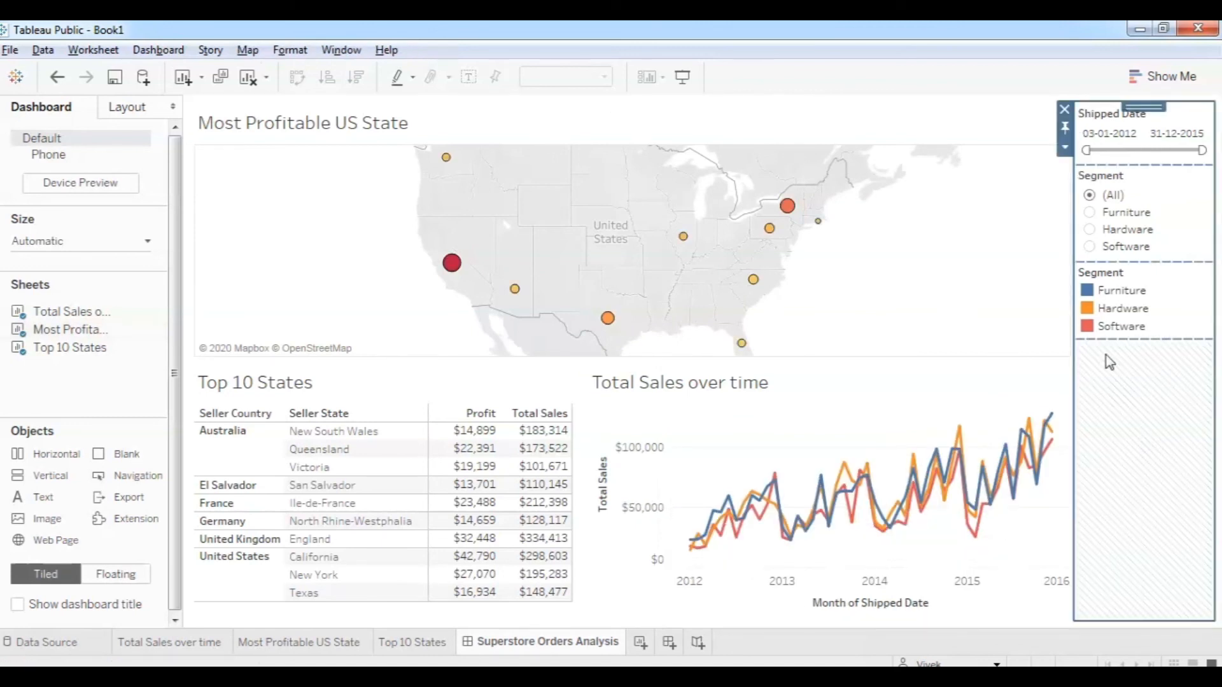
Set the Segment filter to Furniture after trying Hardware and Software.
{"action": "left_click", "coordinate": [1090, 224]}
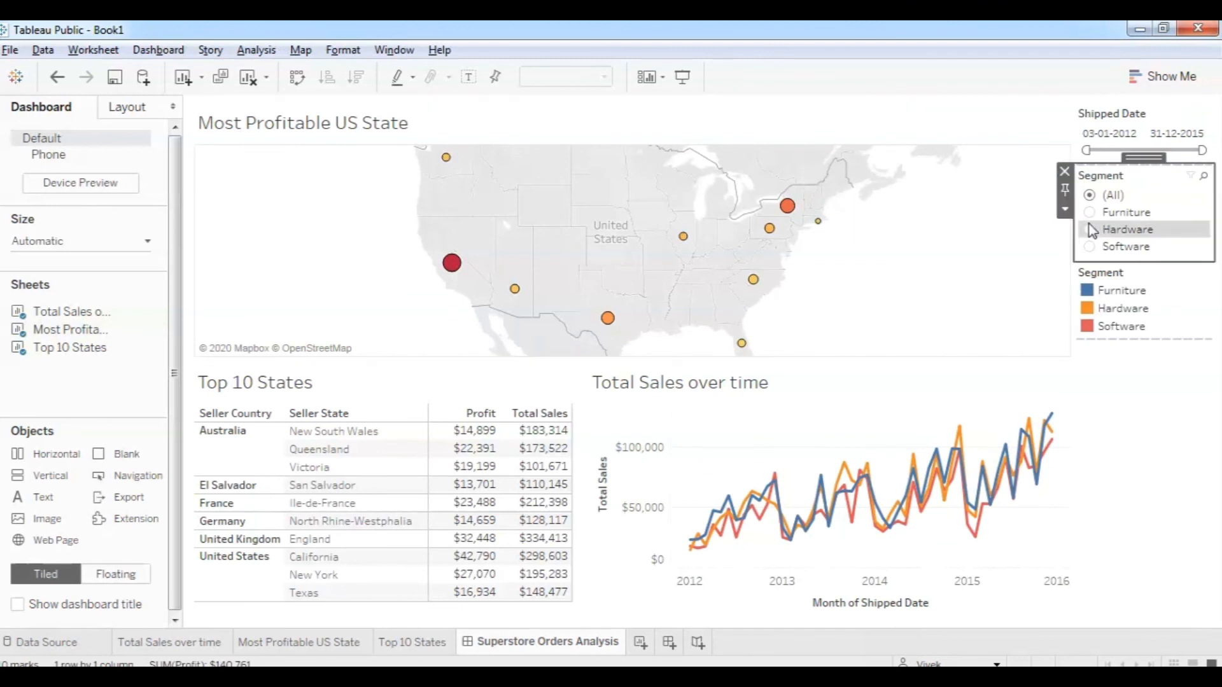
{"action": "left_click", "coordinate": [1089, 230]}
{"action": "left_click", "coordinate": [1090, 246]}
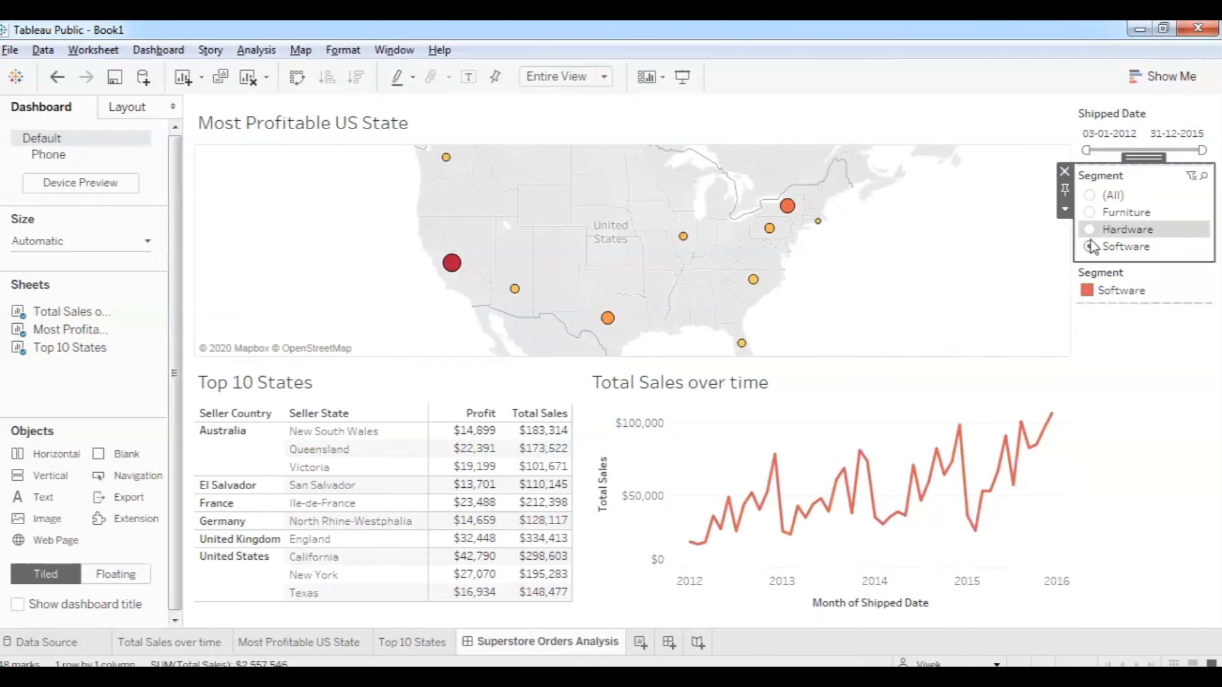
{"action": "left_click", "coordinate": [1091, 213]}
{"action": "left_click", "coordinate": [1108, 360]}
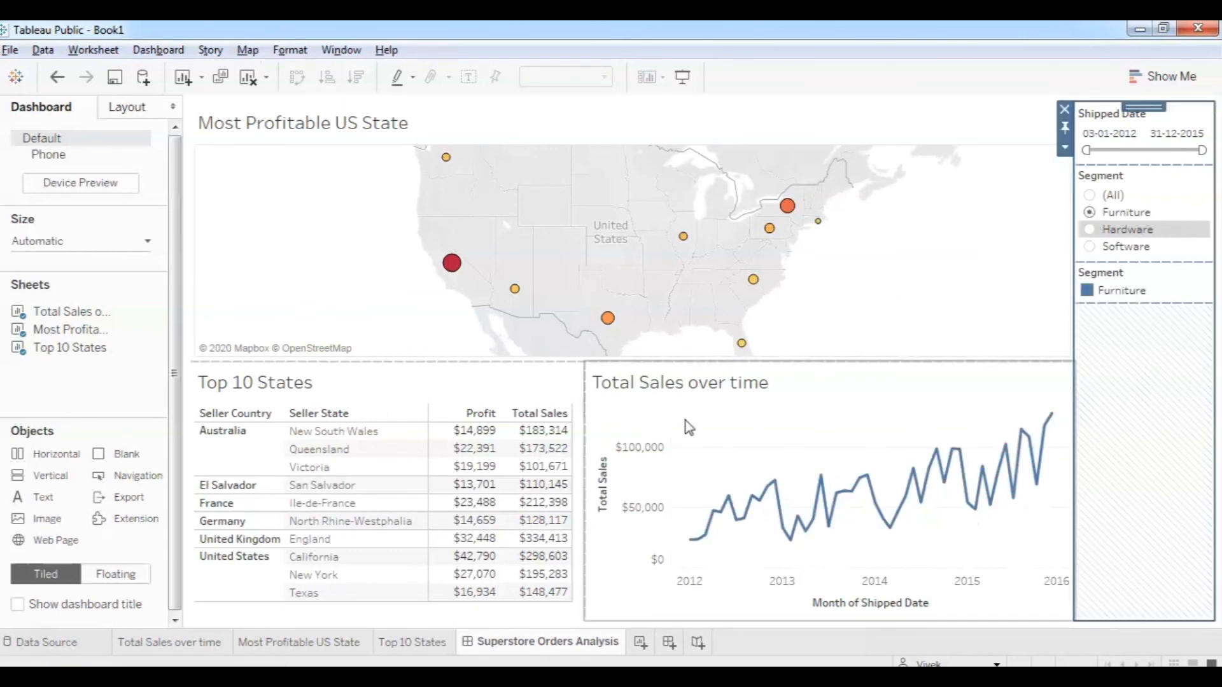
{"action": "left_click", "coordinate": [10, 51]}
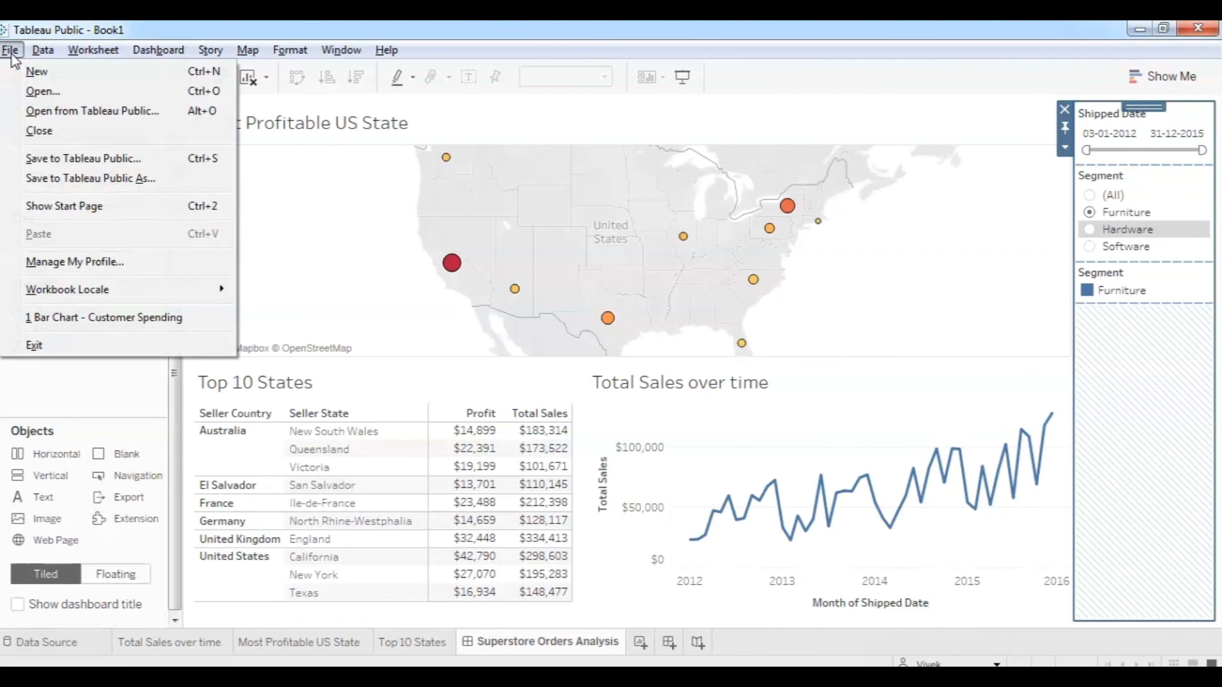
Save to Tableau Public, replacing the Book1 title with 'Superstore Data Dashboard'.
{"action": "left_click", "coordinate": [61, 160]}
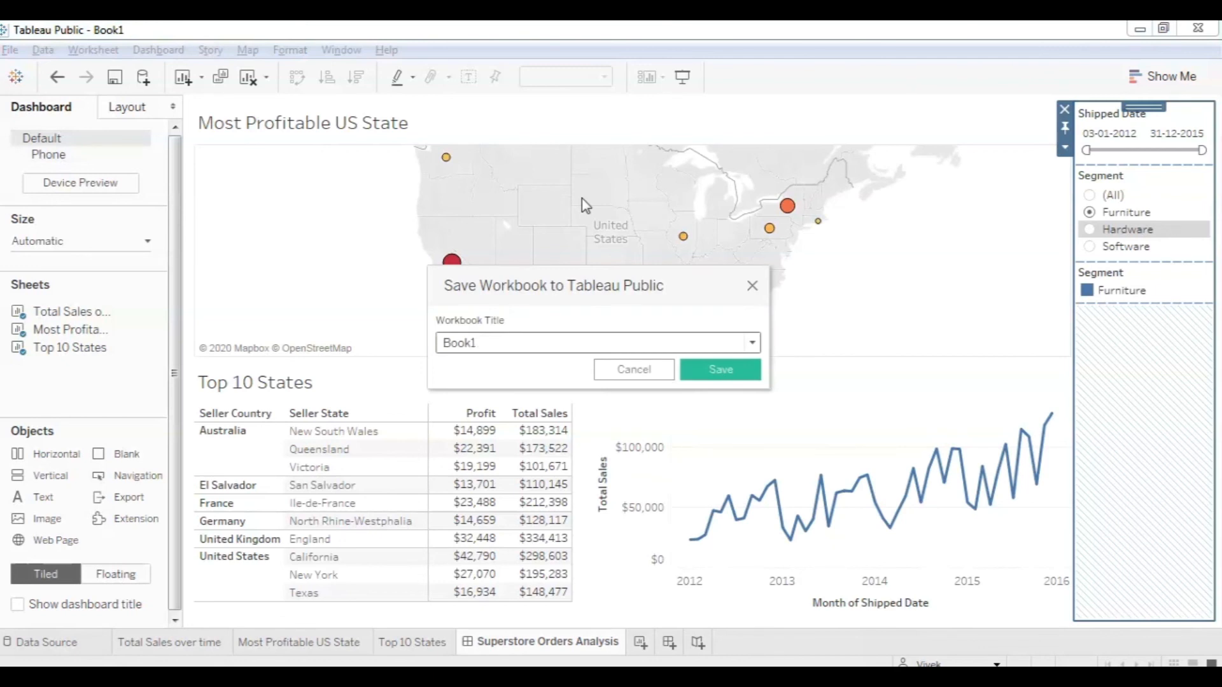
{"action": "left_click_drag", "start_coordinate": [509, 346], "coordinate": [424, 341]}
{"action": "type", "text": "Susp"}
{"action": "type", "text": "er"}
{"action": "key", "text": "BackSpace"}
{"action": "key", "text": "BackSpace"}
{"action": "key", "text": "BackSpace"}
{"action": "key", "text": "BackSpace"}
{"action": "type", "text": "perstore Data Dashboard"}
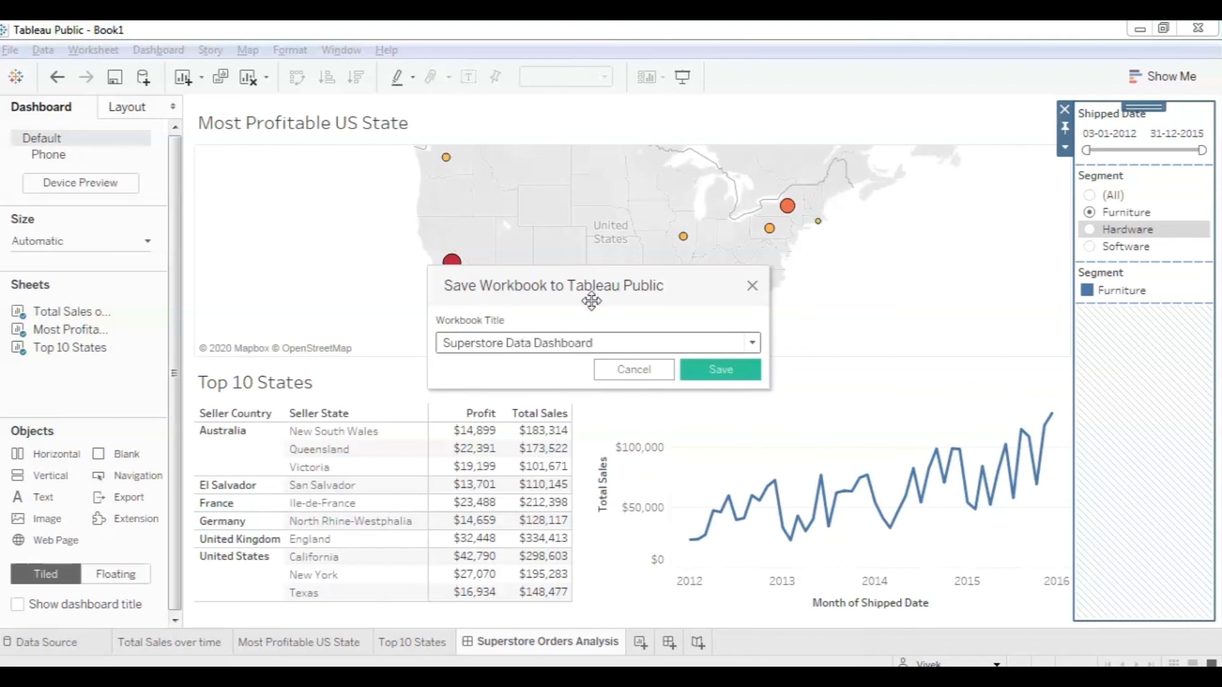
{"action": "left_click", "coordinate": [720, 370]}
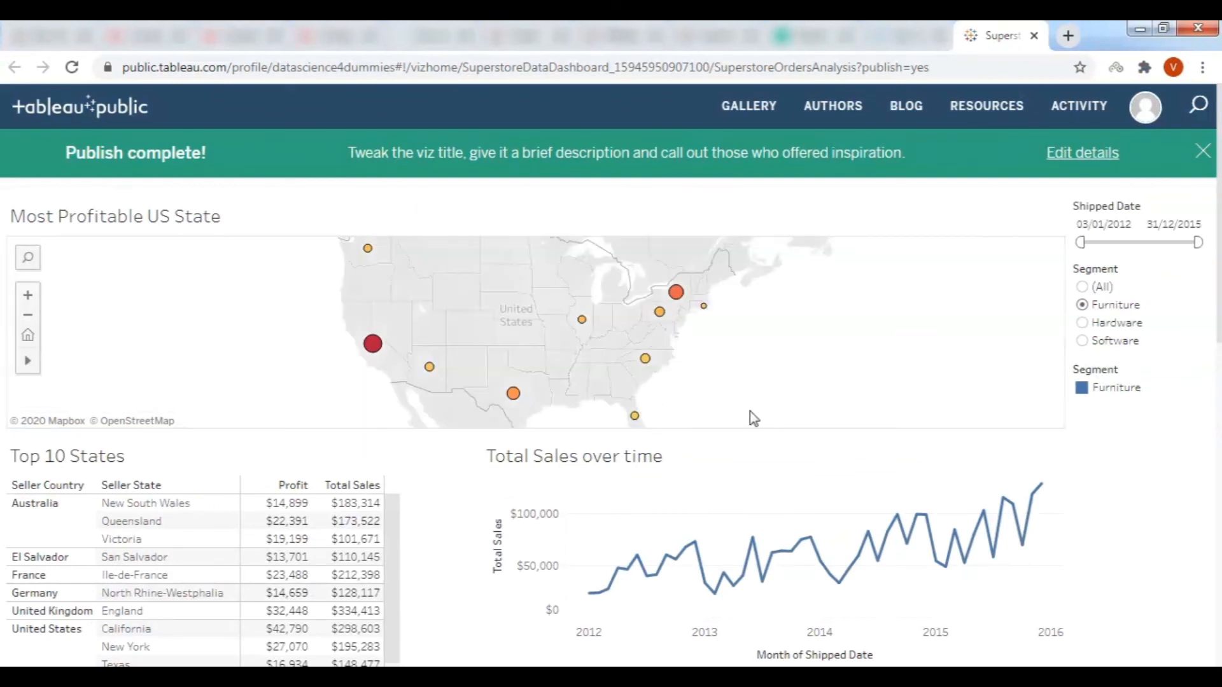
Filter the published dashboard's Segment to Hardware only, so the chart shows Hardware sales.
{"action": "left_click", "coordinate": [1082, 286]}
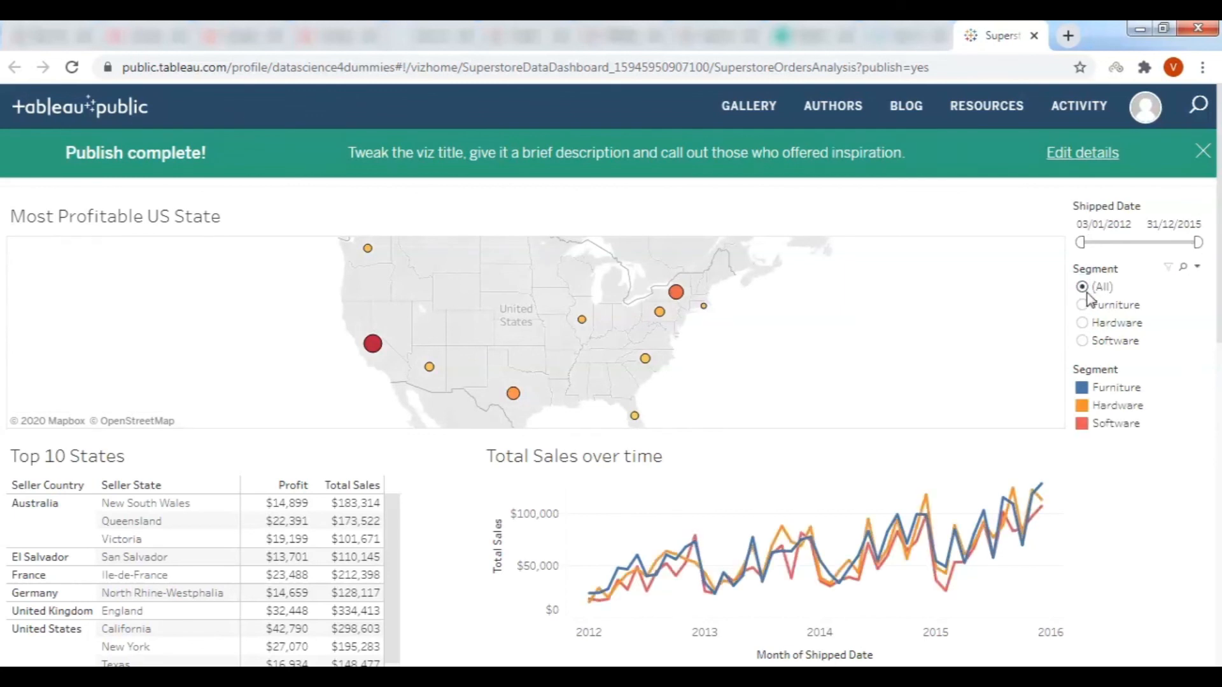
{"action": "left_click", "coordinate": [1082, 323]}
{"action": "scroll", "coordinate": [1101, 358], "scroll_direction": "down", "scroll_amount": 2}
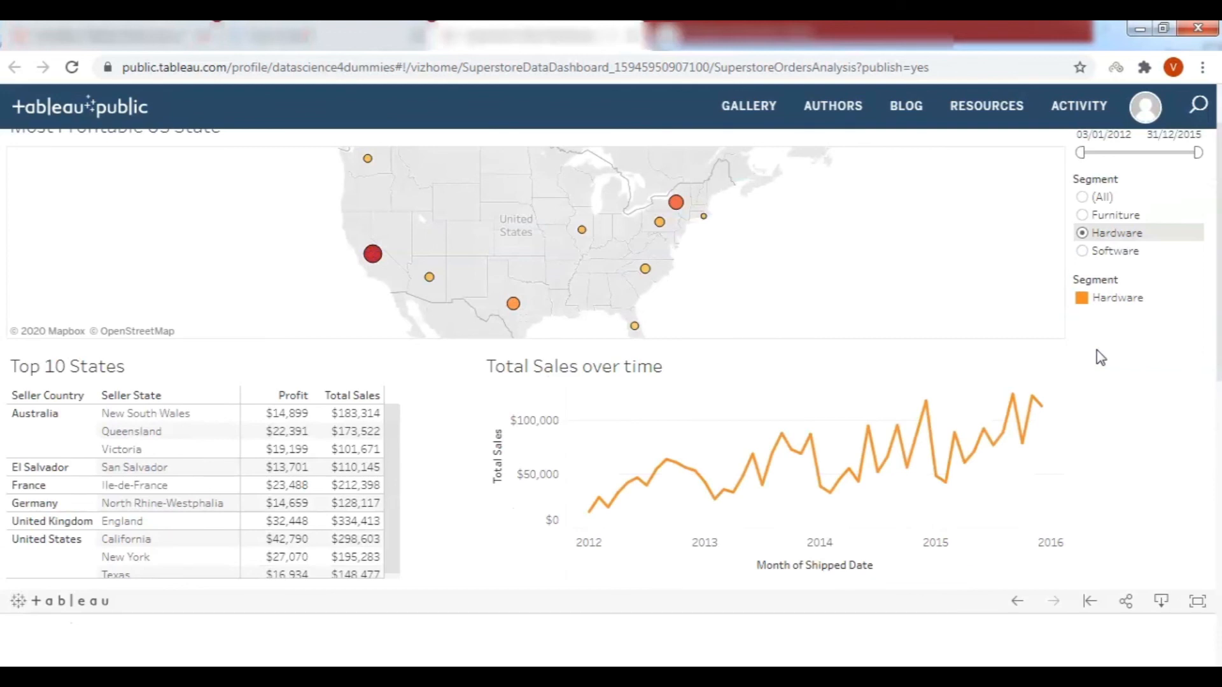
{"action": "scroll", "coordinate": [1102, 358], "scroll_direction": "down", "scroll_amount": 2}
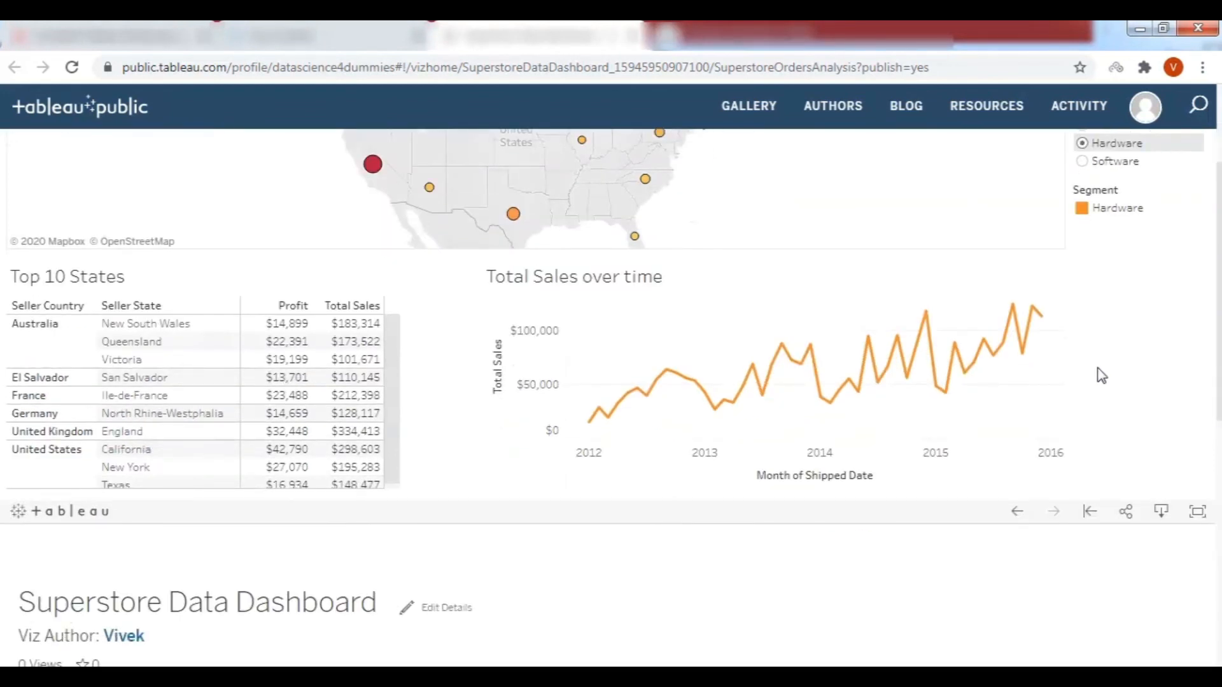
Look over the dashboard's available download formats, then dismiss the Download dialog.
{"action": "left_click", "coordinate": [1162, 512]}
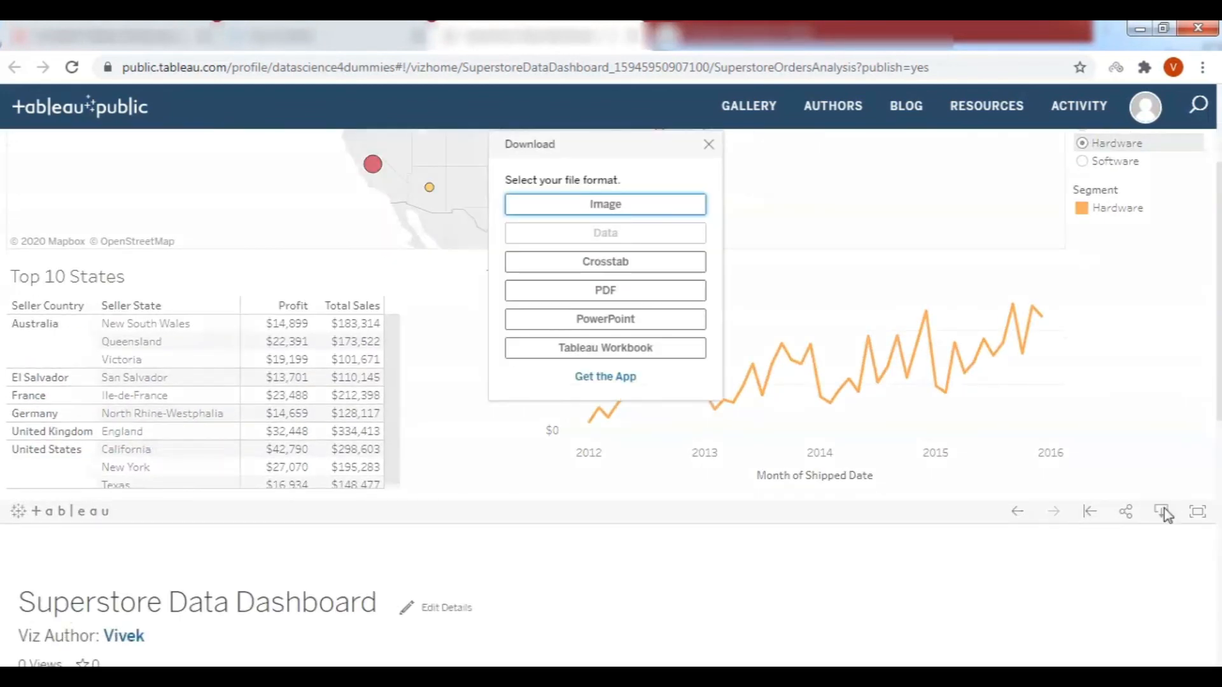
{"action": "scroll", "coordinate": [1163, 513], "scroll_direction": "up", "scroll_amount": 2}
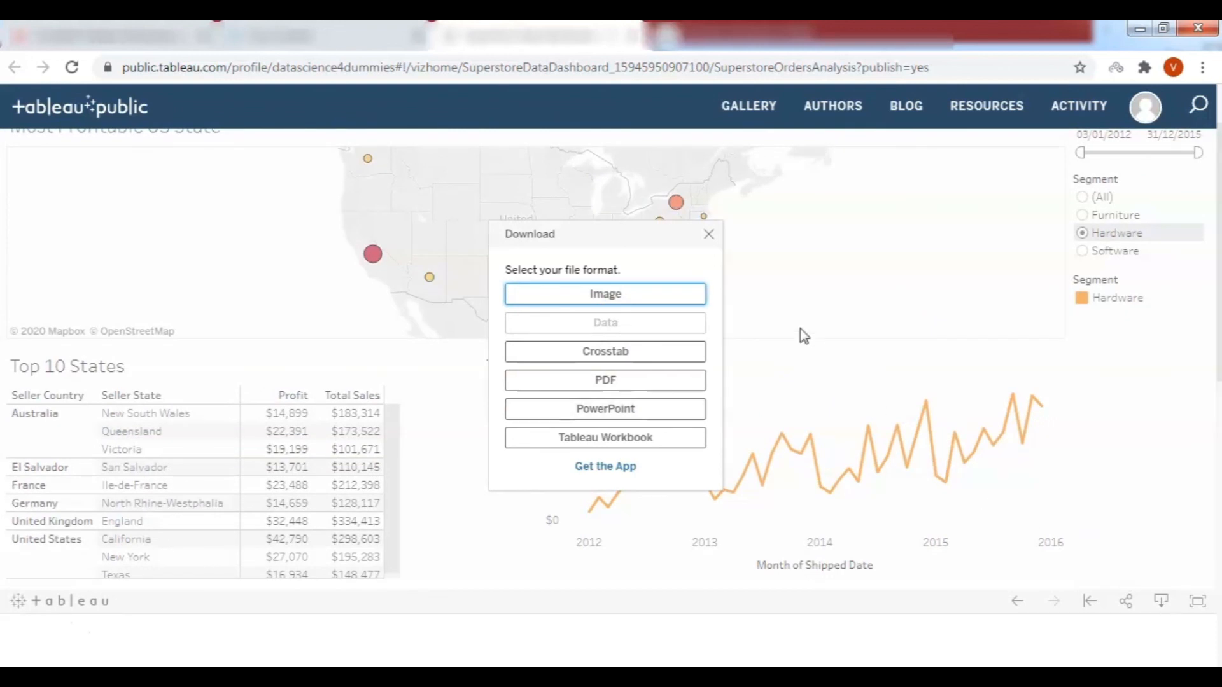
{"action": "left_click", "coordinate": [711, 240]}
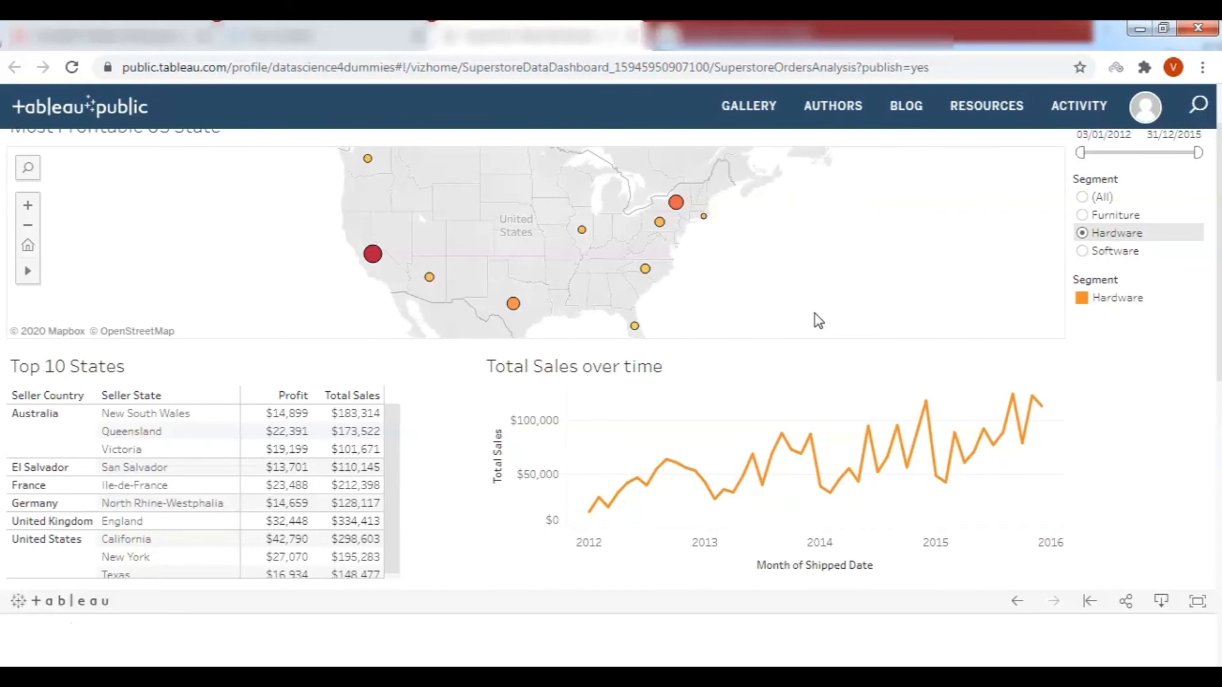